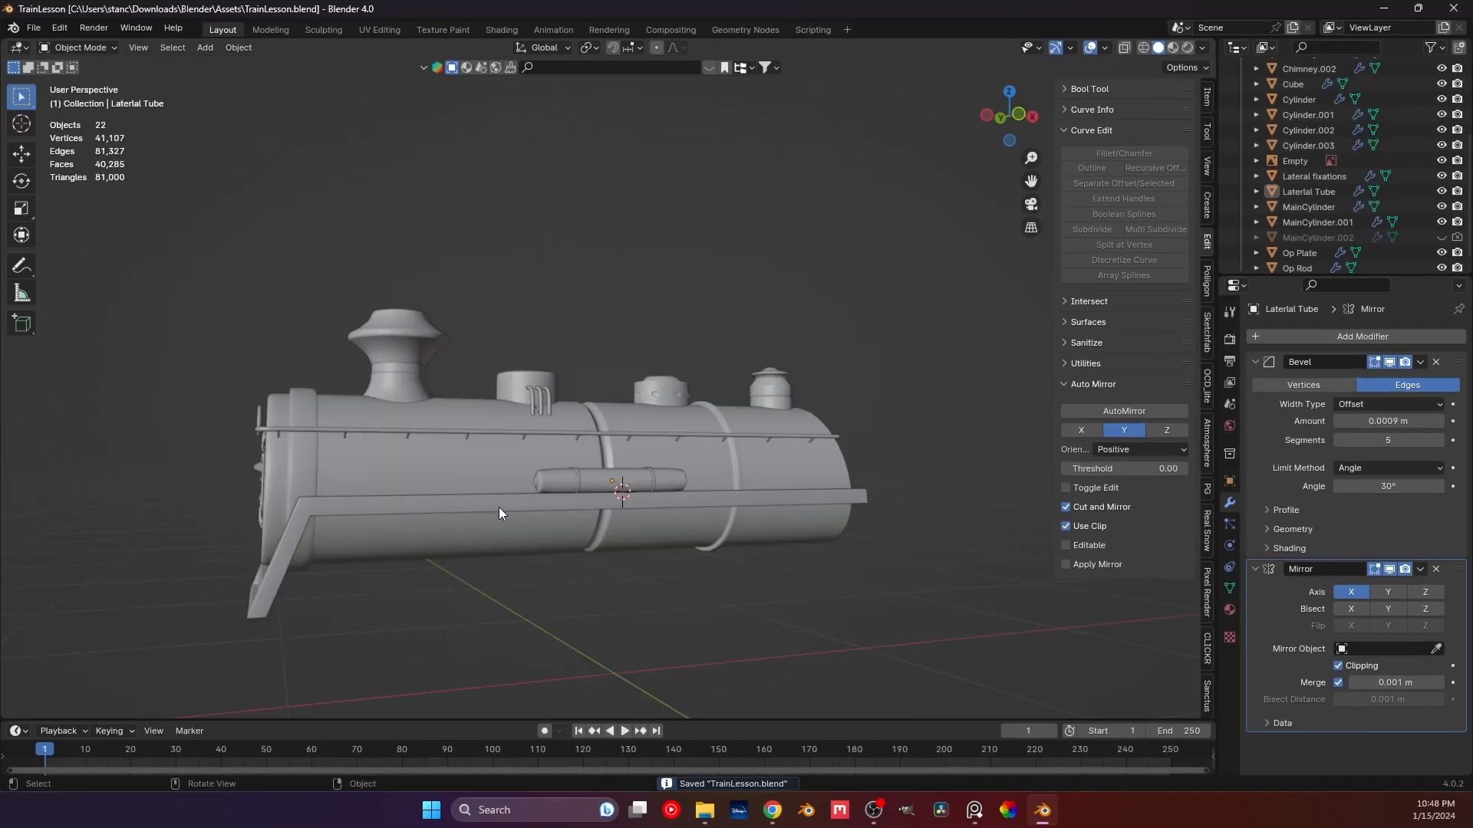
# Rename the Cube frame object that runs along the boiler's sides and front as Rim.
pyautogui.scroll(-3, 499, 508)
pyautogui.scroll(2, 513, 539)
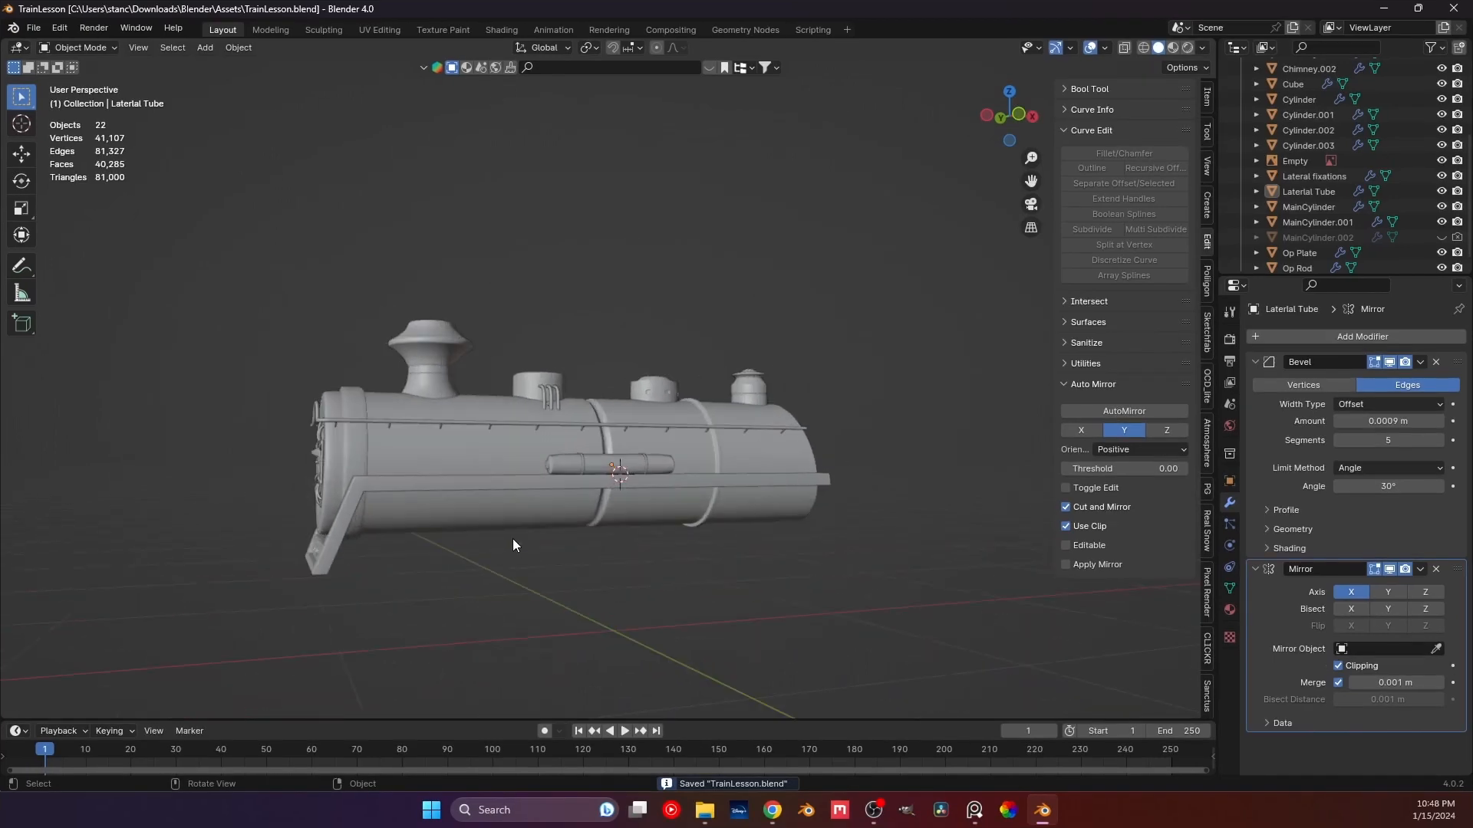
pyautogui.moveTo(512, 538)
pyautogui.mouseDown(button='middle')
pyautogui.moveTo(578, 549)
pyautogui.moveTo(436, 534)
pyautogui.moveTo(509, 546)
pyautogui.mouseUp(button='middle')
pyautogui.scroll(5, 544, 468)
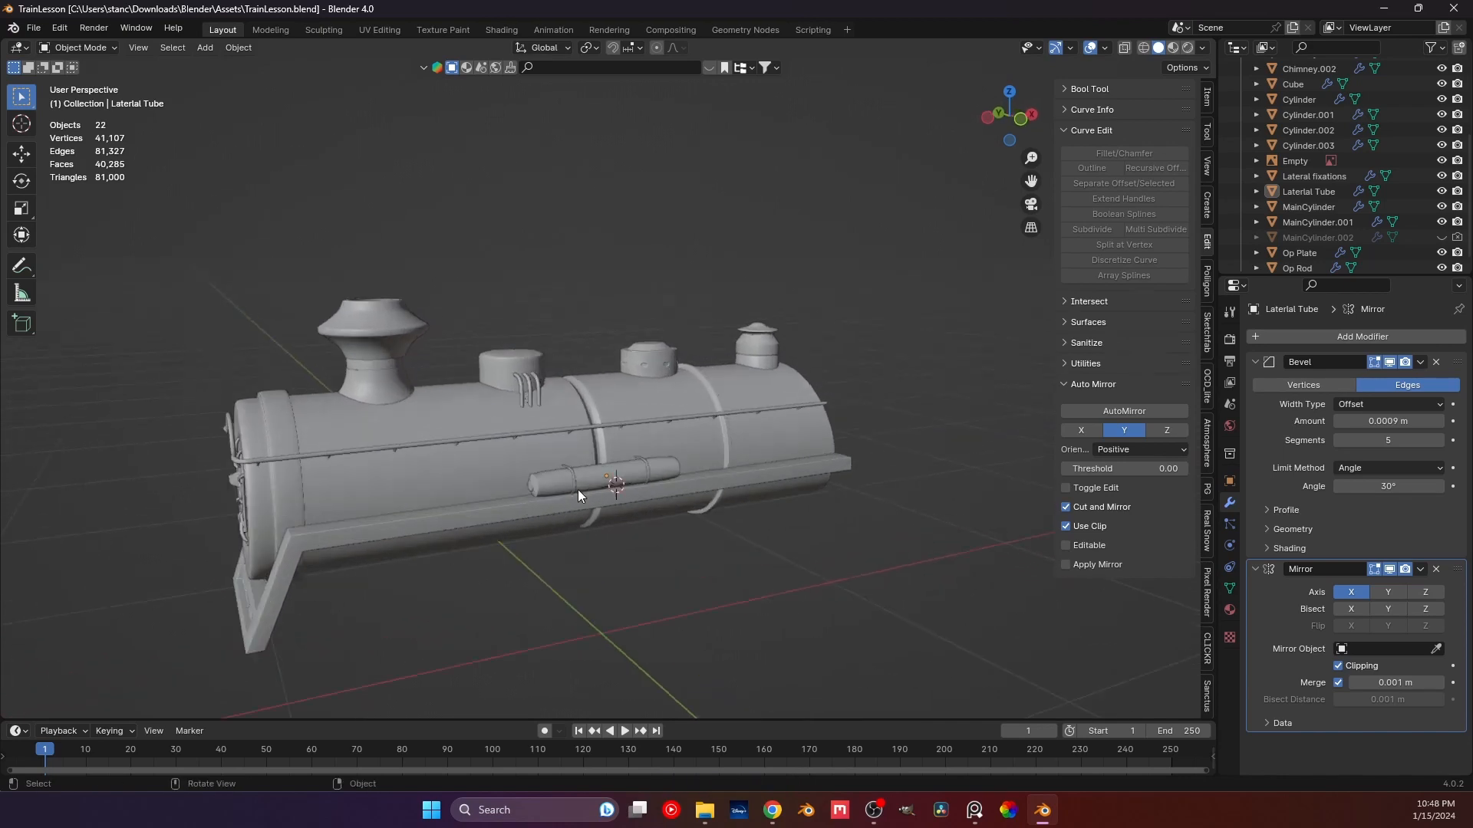
pyautogui.click(552, 509)
pyautogui.scroll(-3, 349, 532)
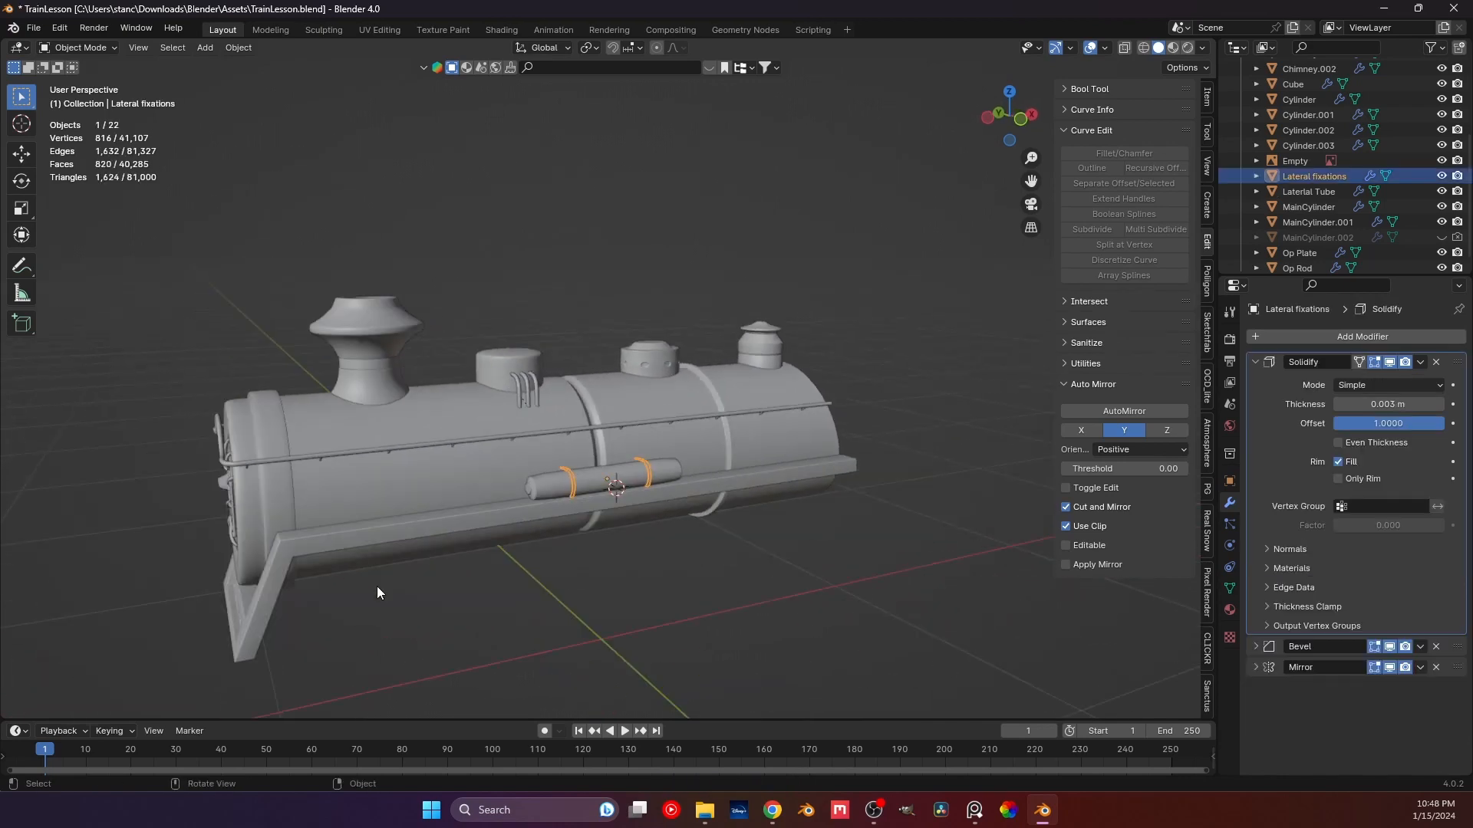
pyautogui.moveTo(376, 586)
pyautogui.mouseDown(button='middle')
pyautogui.moveTo(417, 575)
pyautogui.moveTo(359, 577)
pyautogui.mouseUp(button='middle')
pyautogui.click(278, 641)
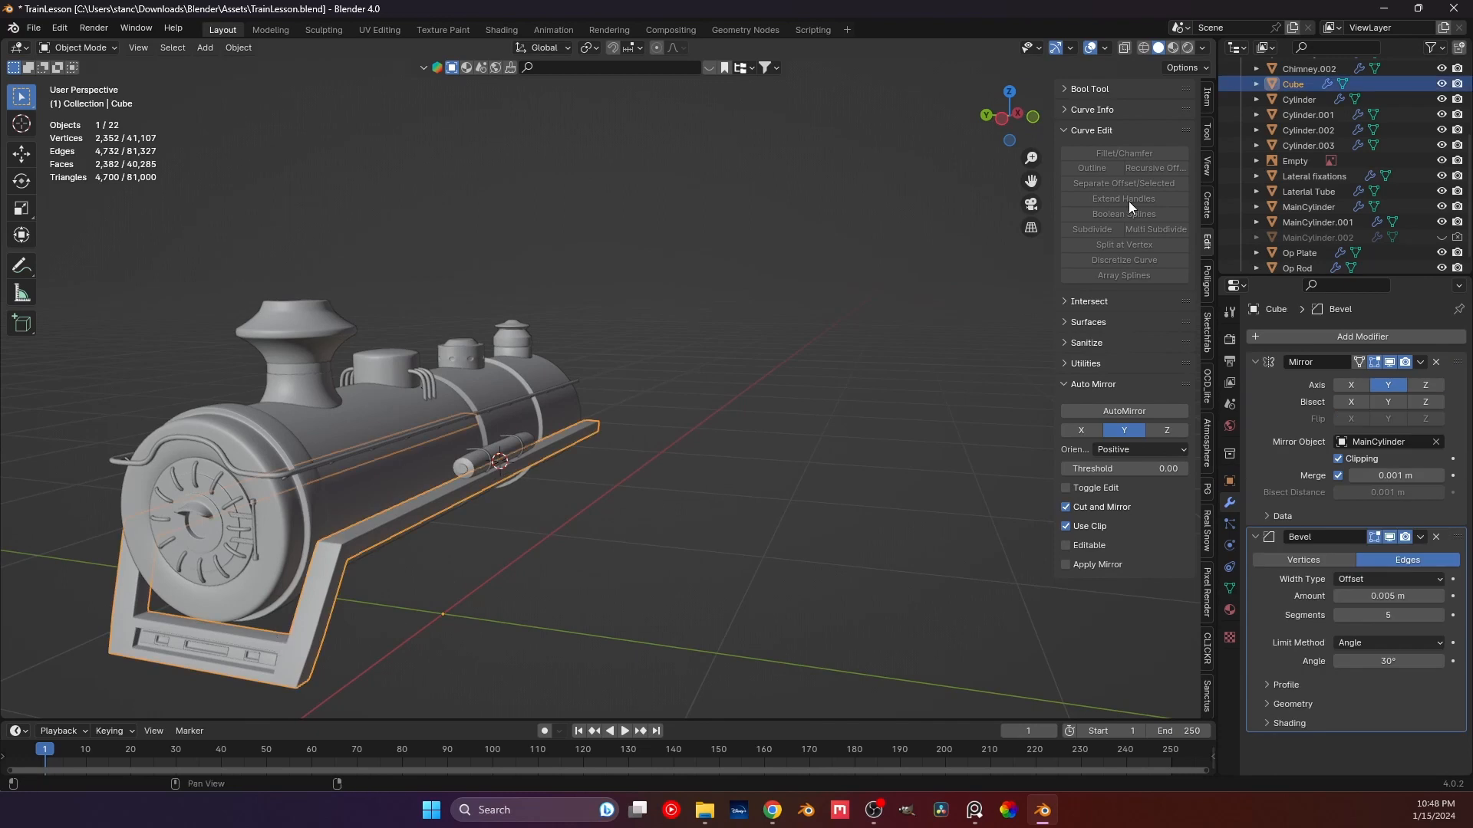
pyautogui.doubleClick(1295, 83)
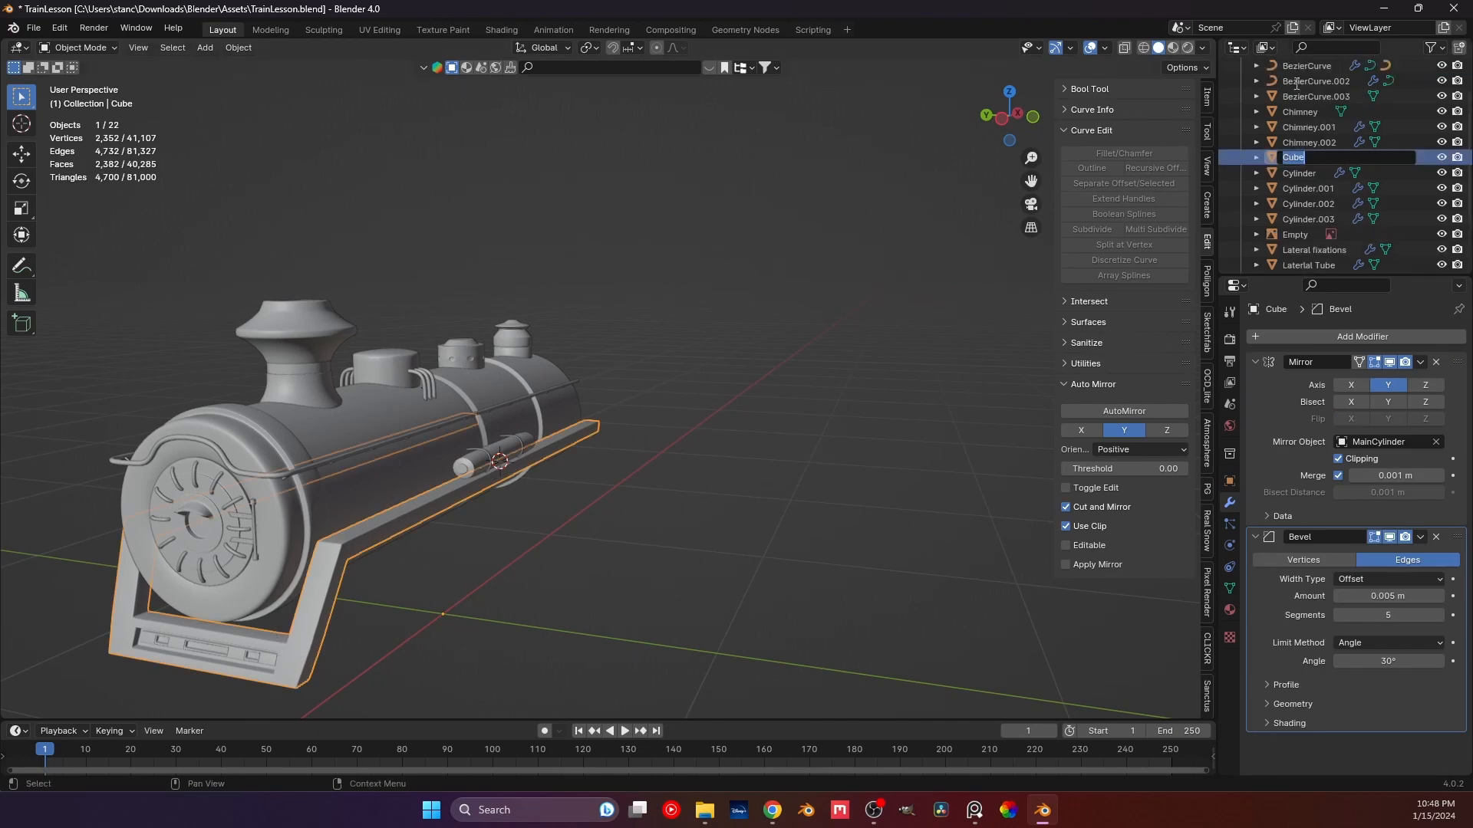
pyautogui.write('Rim')
pyautogui.press('Return')
pyautogui.click(476, 537)
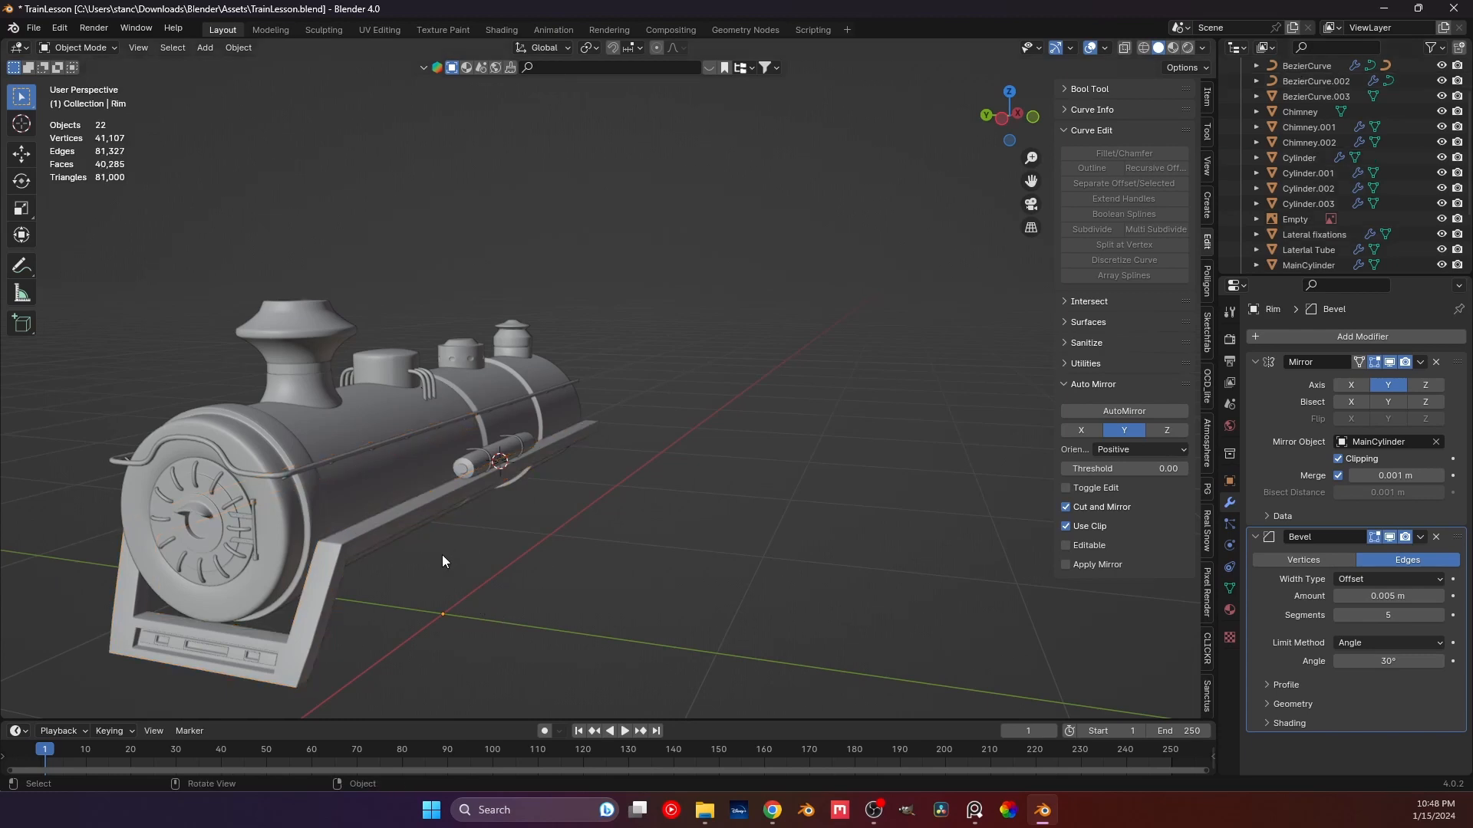
# Add a second Mirror modifier to the lateral tube with MainCylinder as its mirror object.
pyautogui.click(513, 455)
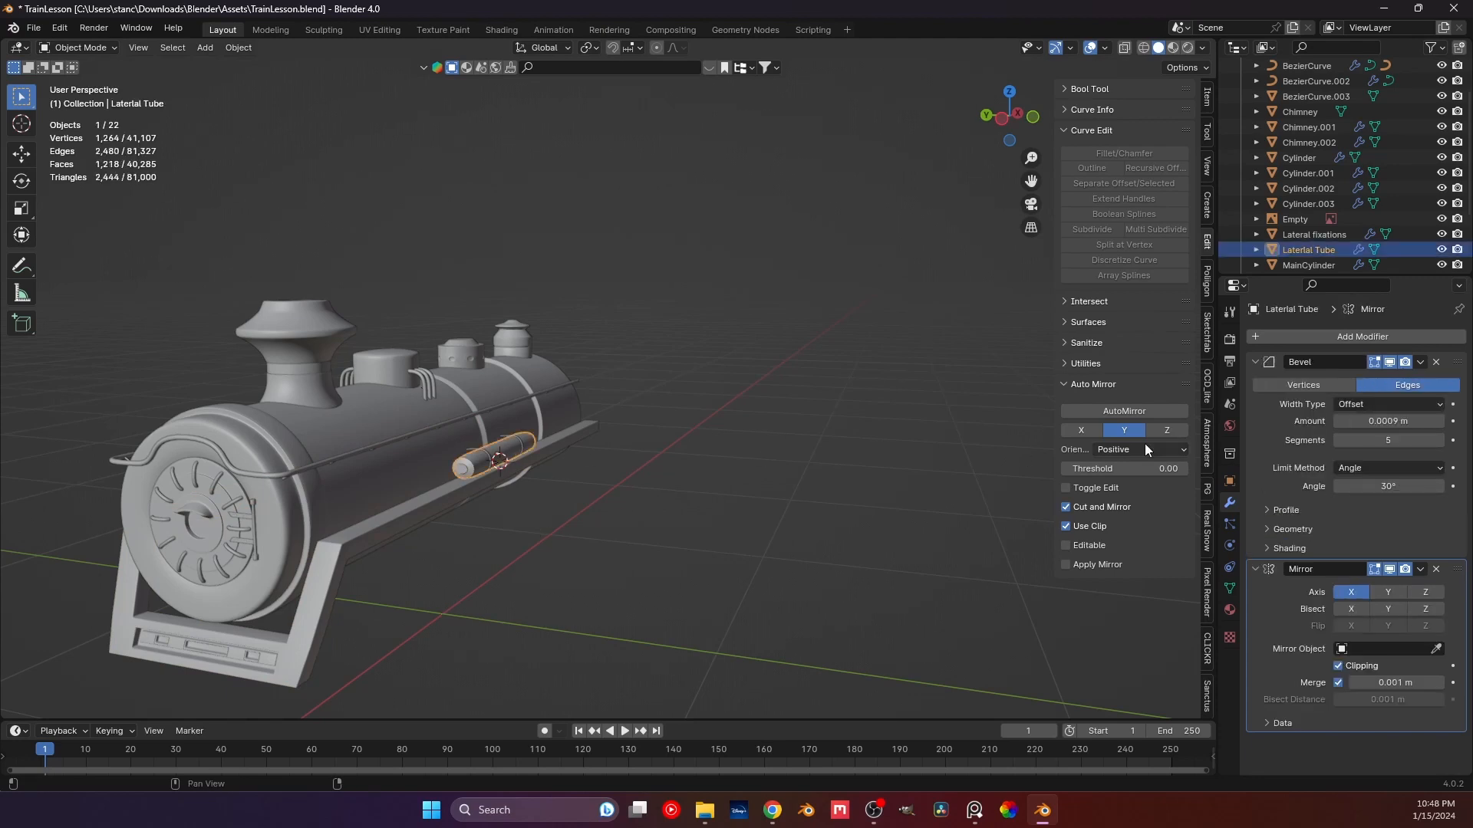
pyautogui.click(1255, 362)
pyautogui.click(1256, 383)
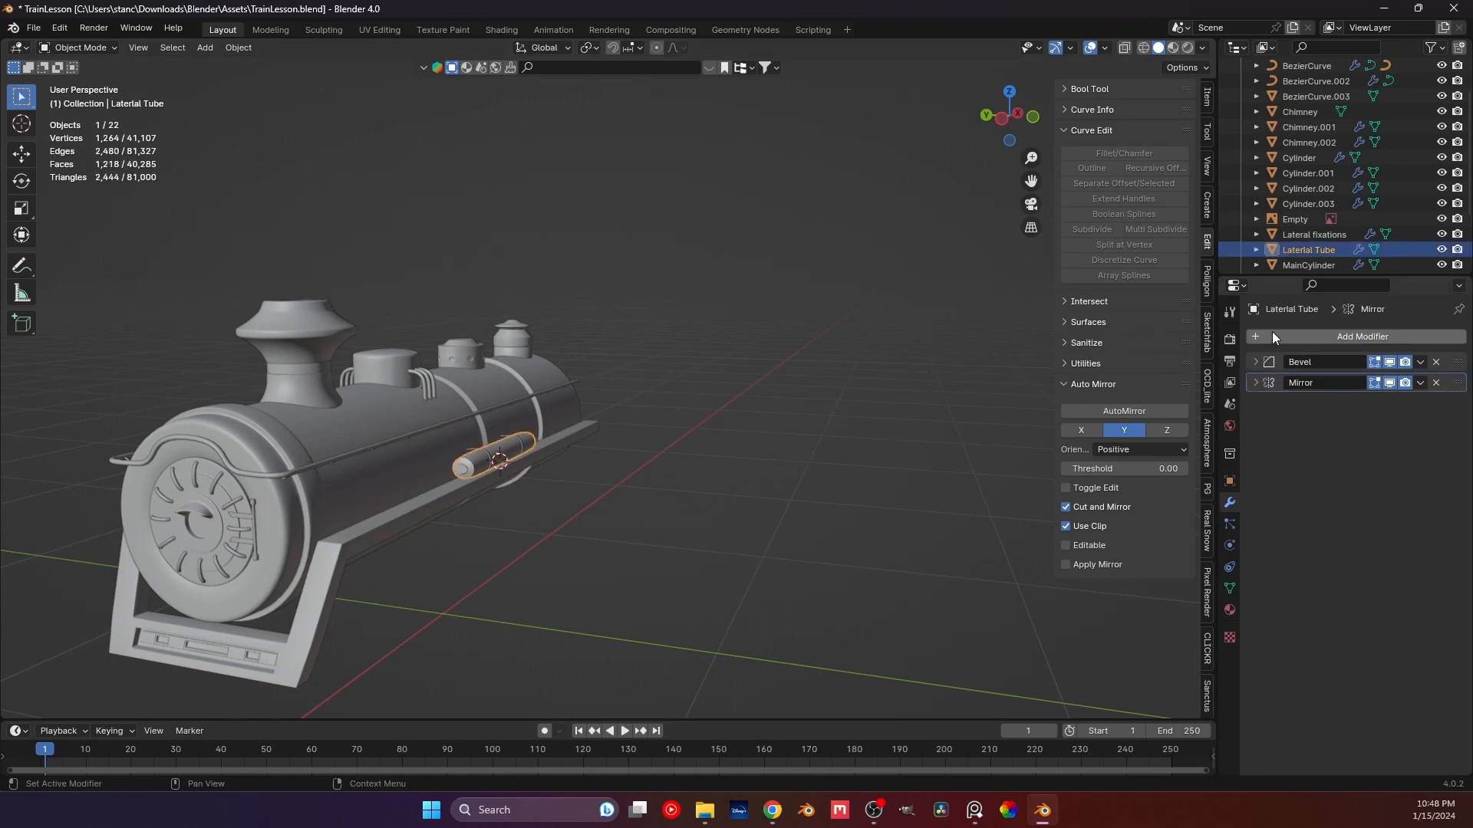
pyautogui.click(1272, 332)
pyautogui.moveTo(1272, 331)
pyautogui.click(1346, 438)
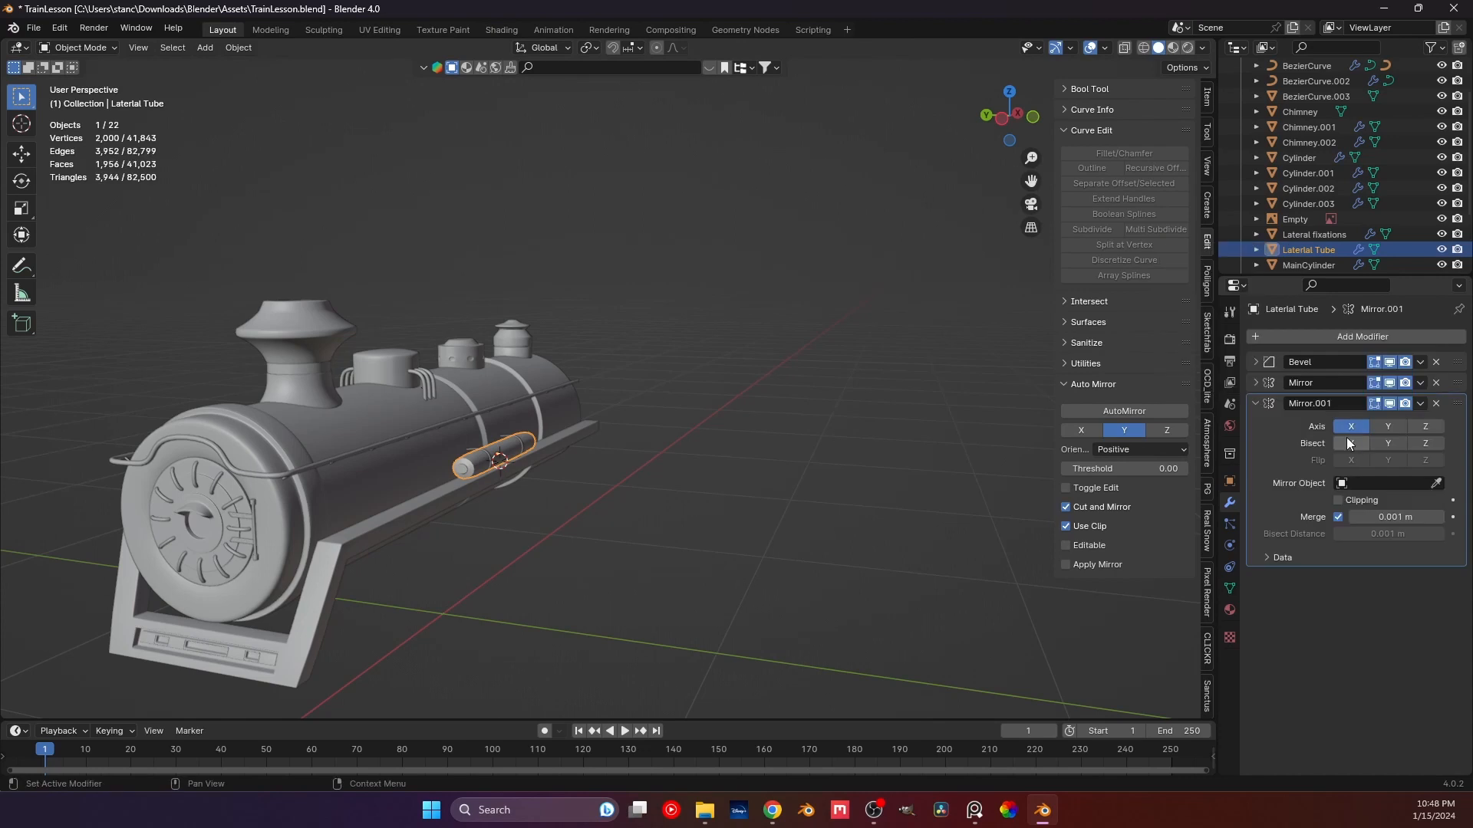
pyautogui.click(1436, 482)
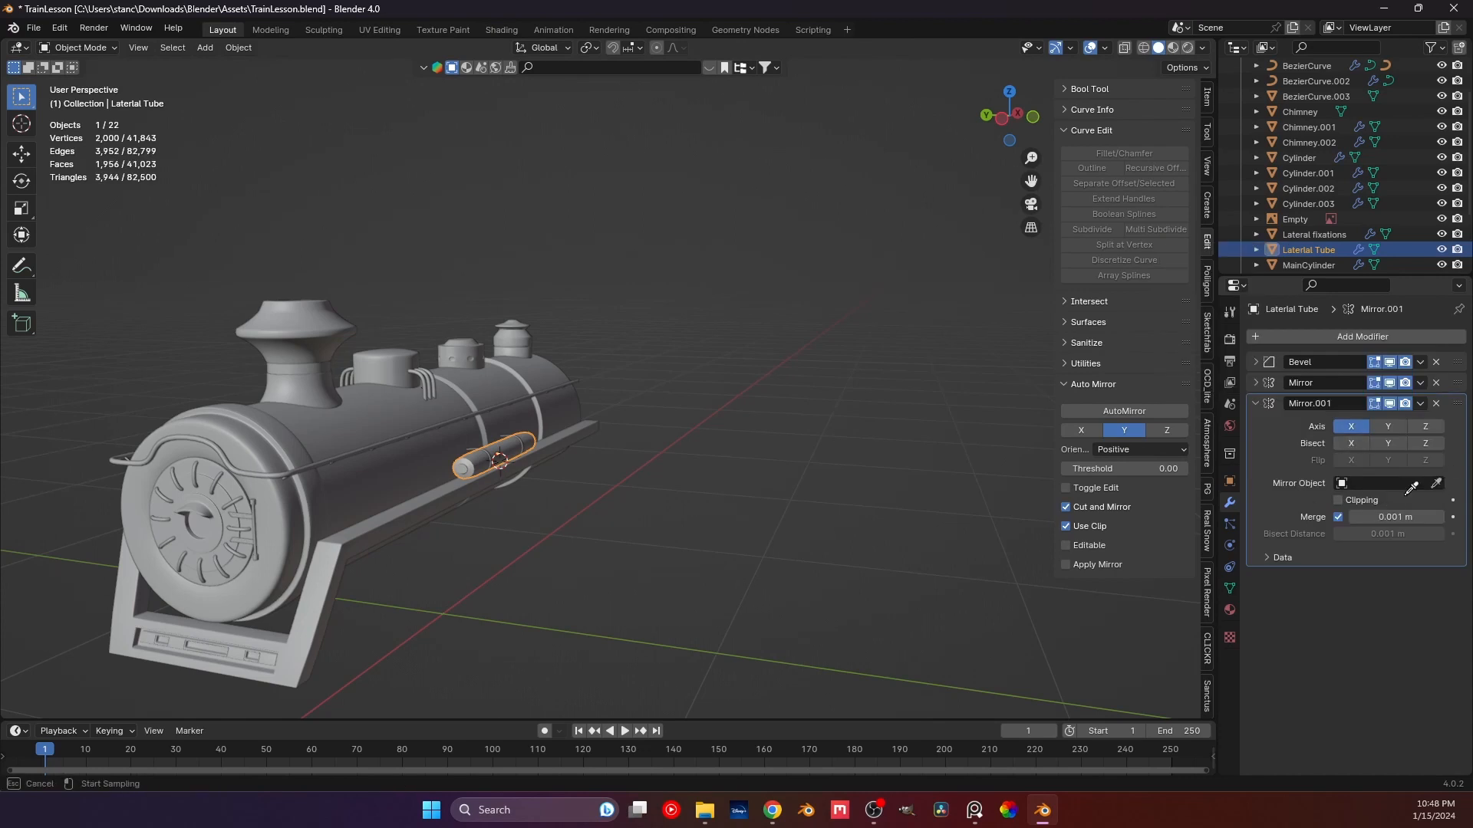
pyautogui.click(380, 392)
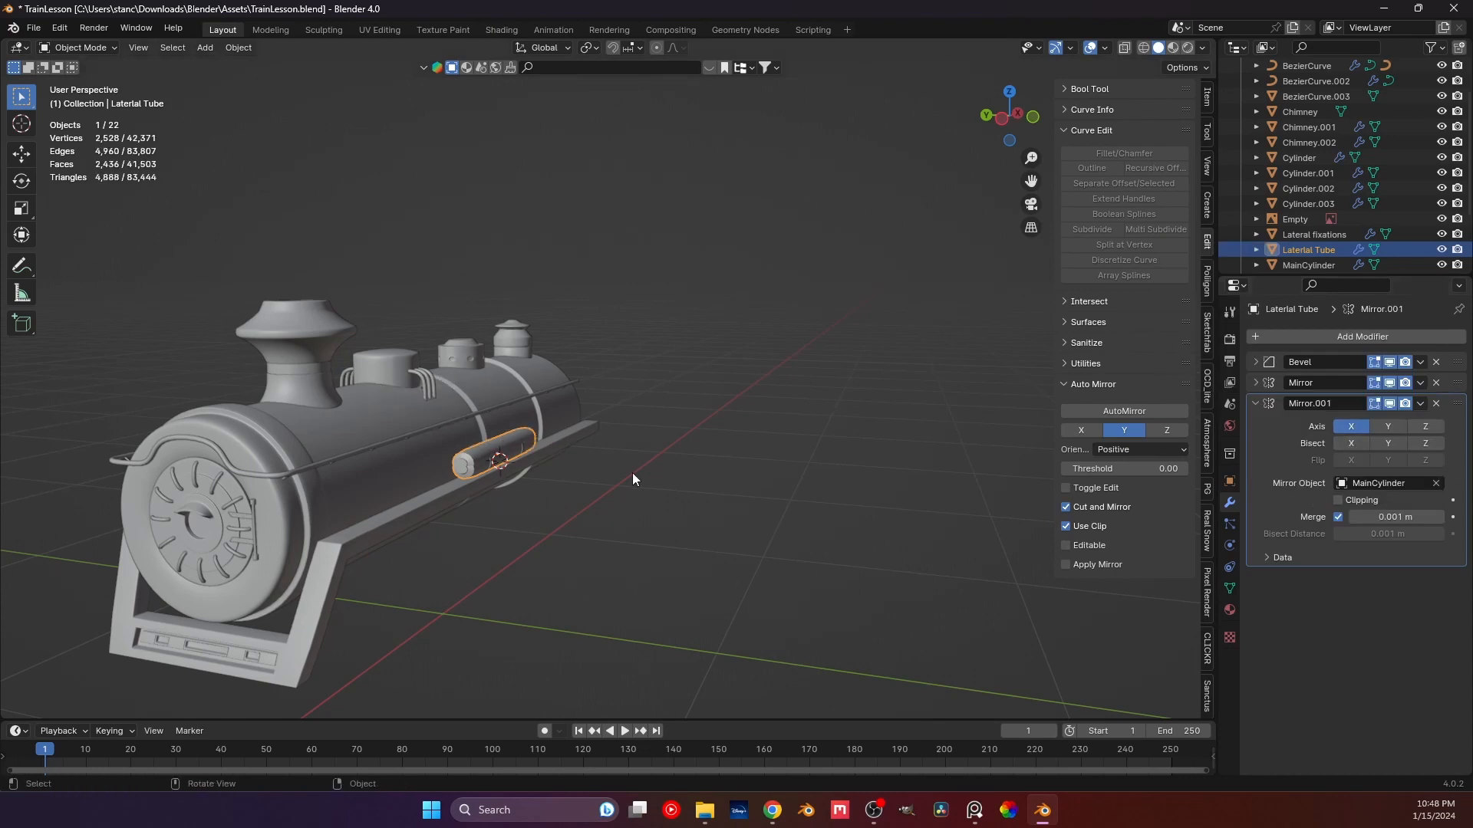
# Switch the lateral tube's new Mirror modifier from the X axis to the Y axis.
pyautogui.click(1365, 427)
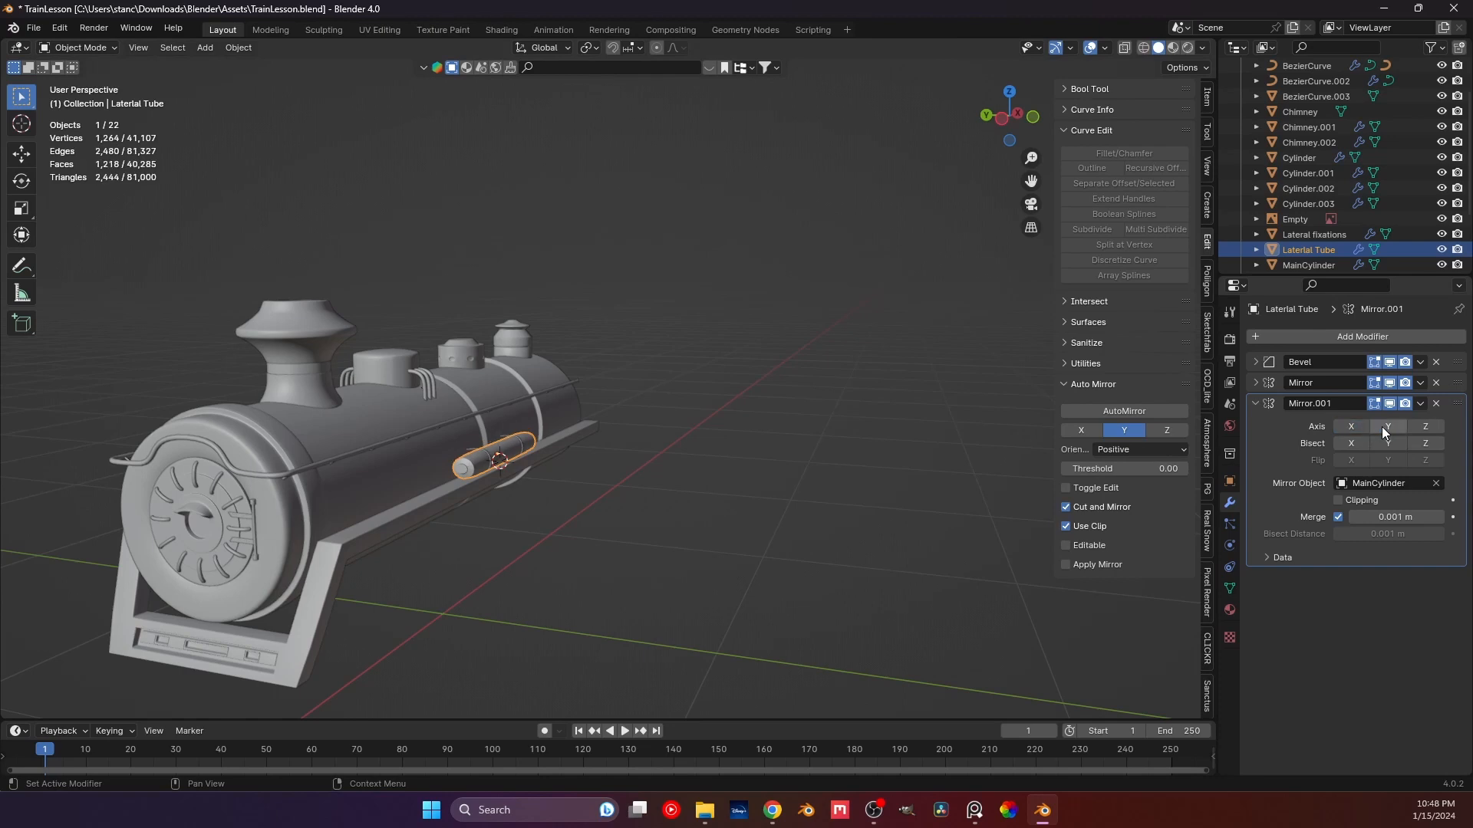
pyautogui.click(1383, 427)
pyautogui.click(683, 459)
pyautogui.moveTo(684, 459); pyautogui.dragTo(555, 462, button='middle')
pyautogui.scroll(3, 379, 529)
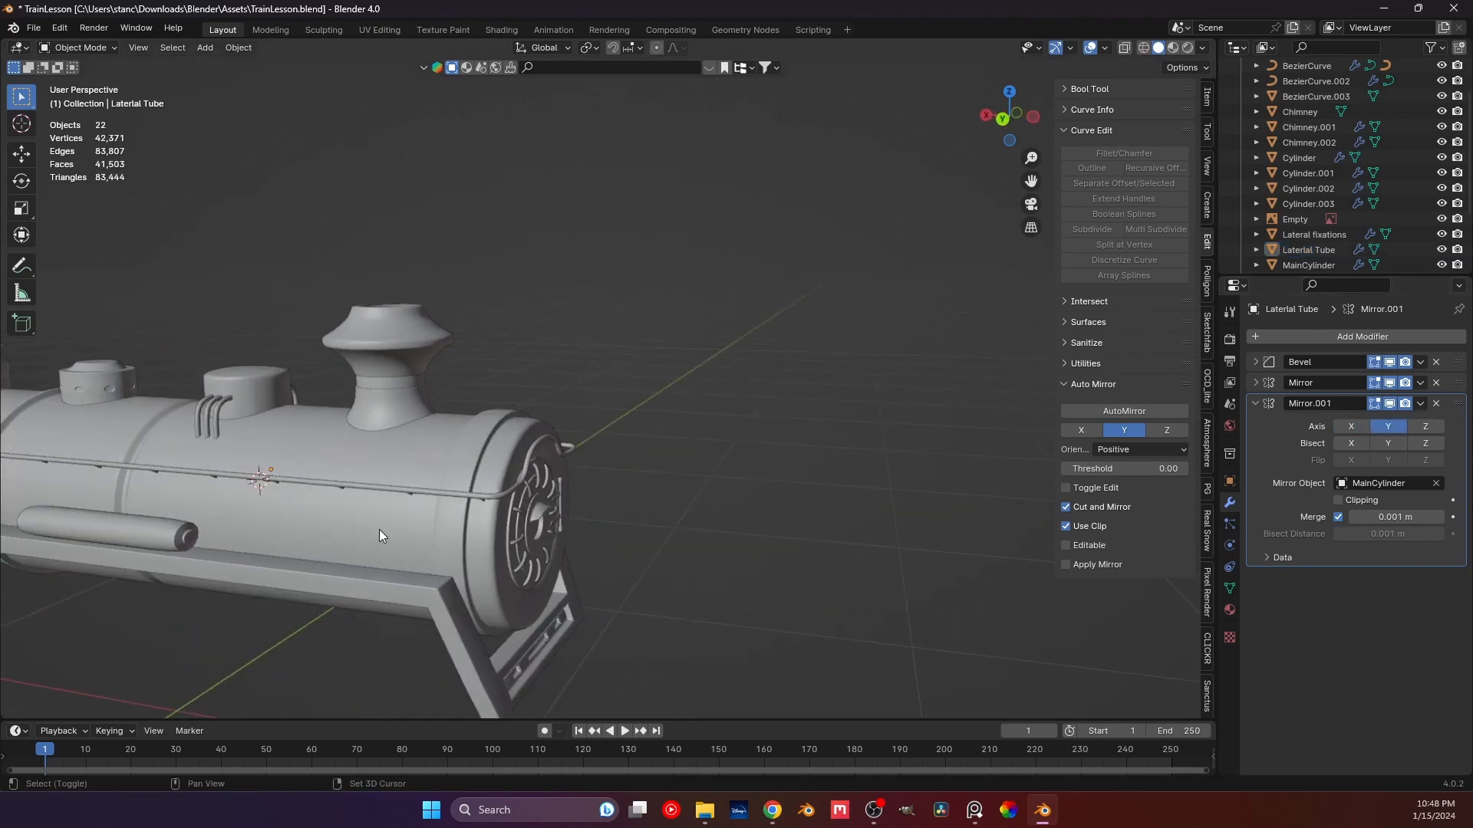
pyautogui.keyDown('shift'); pyautogui.moveTo(379, 535); pyautogui.dragTo(564, 500, button='middle'); pyautogui.keyUp('shift')
# Add a second Mirror modifier to the Lateral fixations straps around the tube.
pyautogui.click(548, 489)
pyautogui.scroll(4, 537, 491)
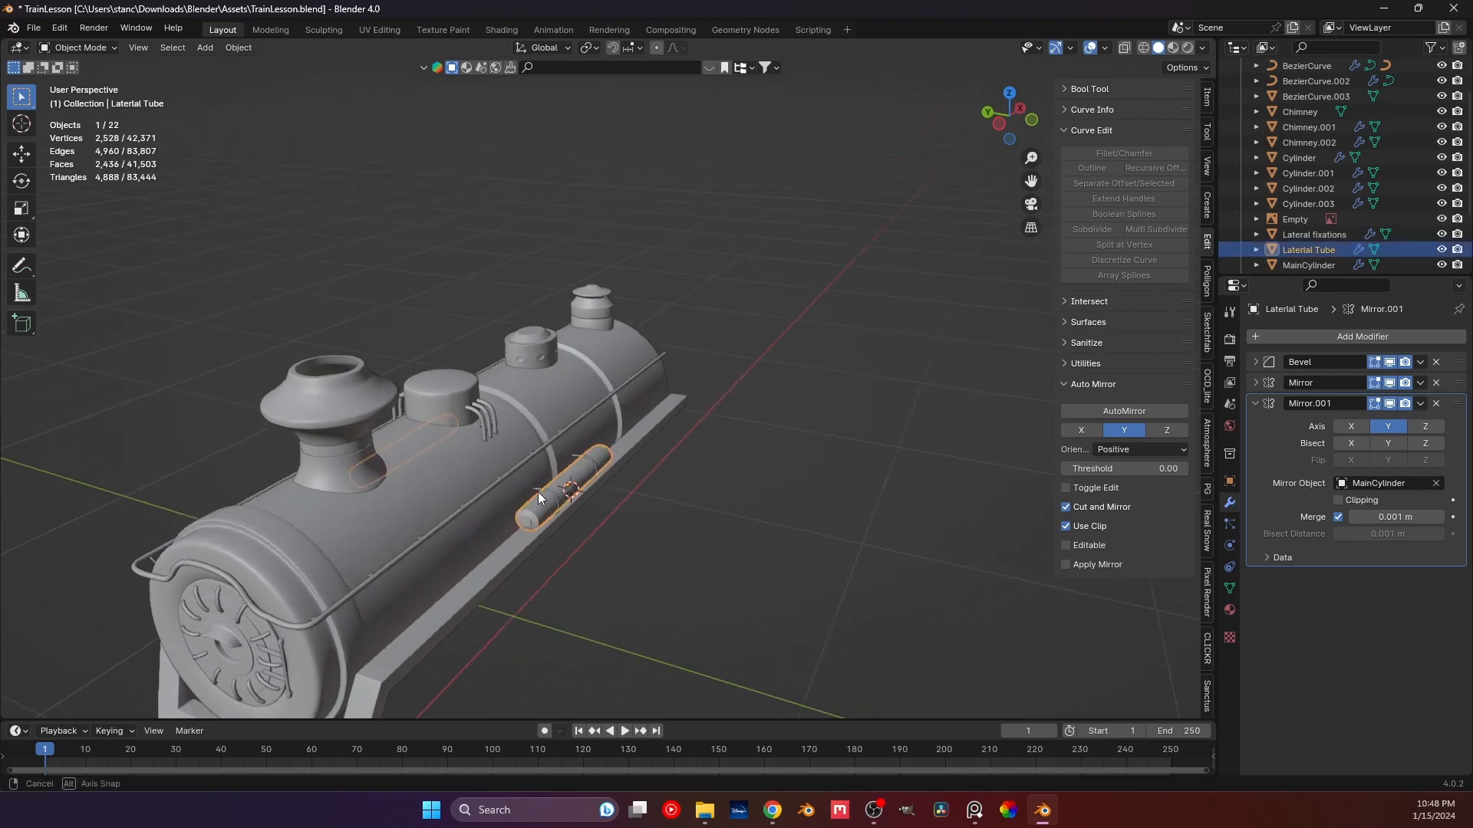
pyautogui.click(513, 537)
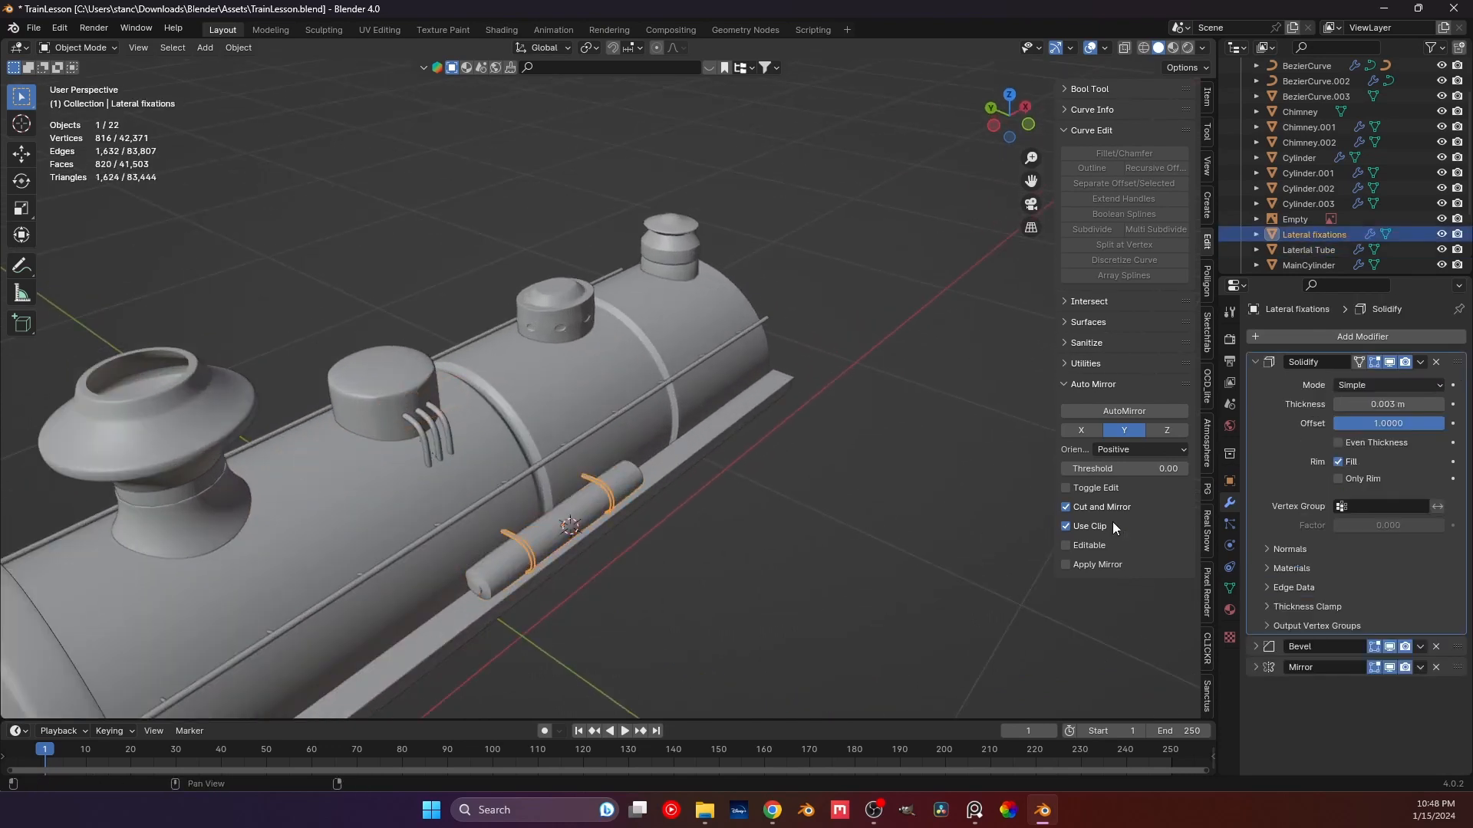
pyautogui.click(1258, 361)
pyautogui.click(1259, 339)
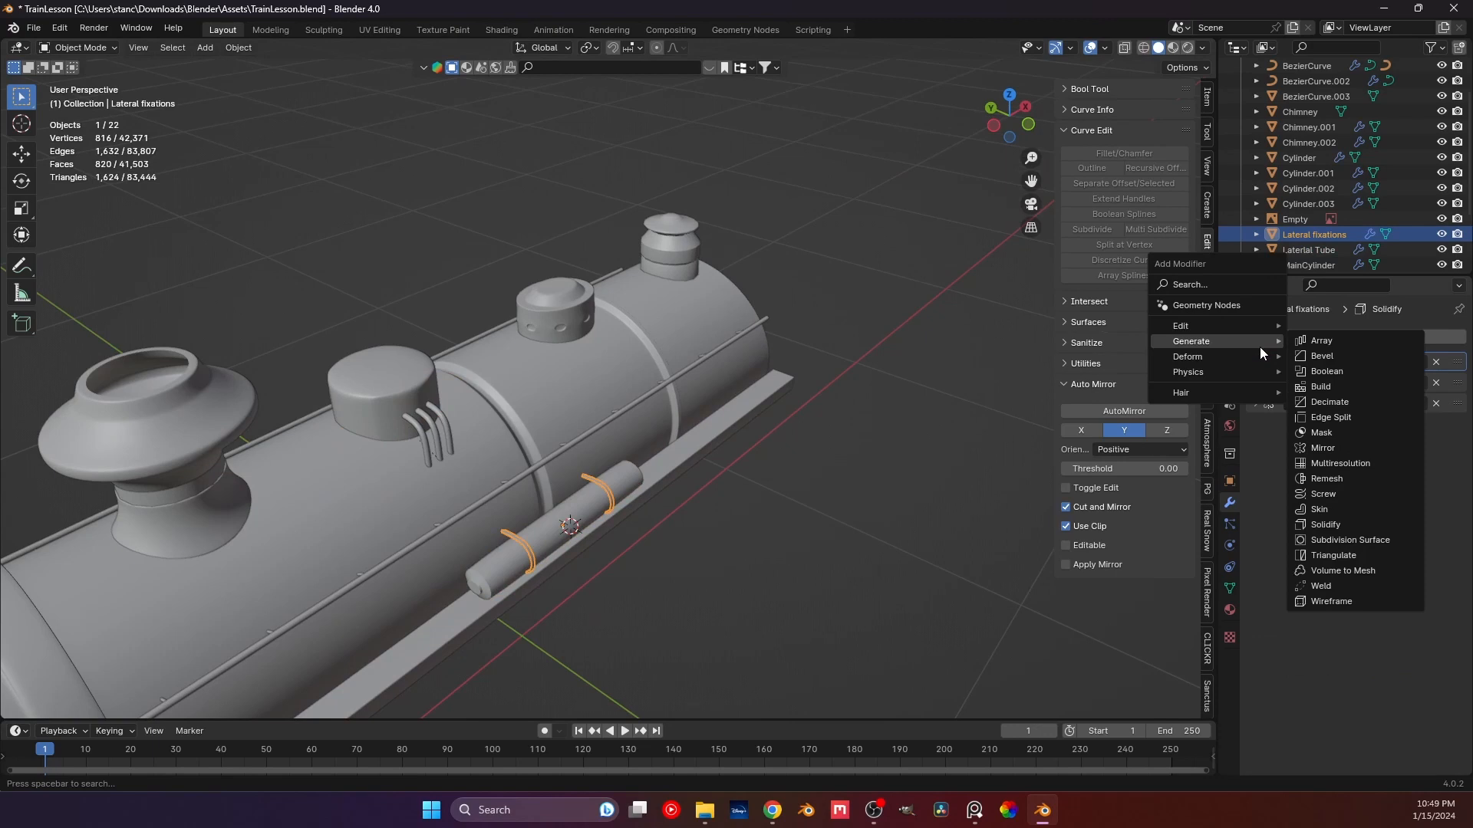
pyautogui.click(1338, 452)
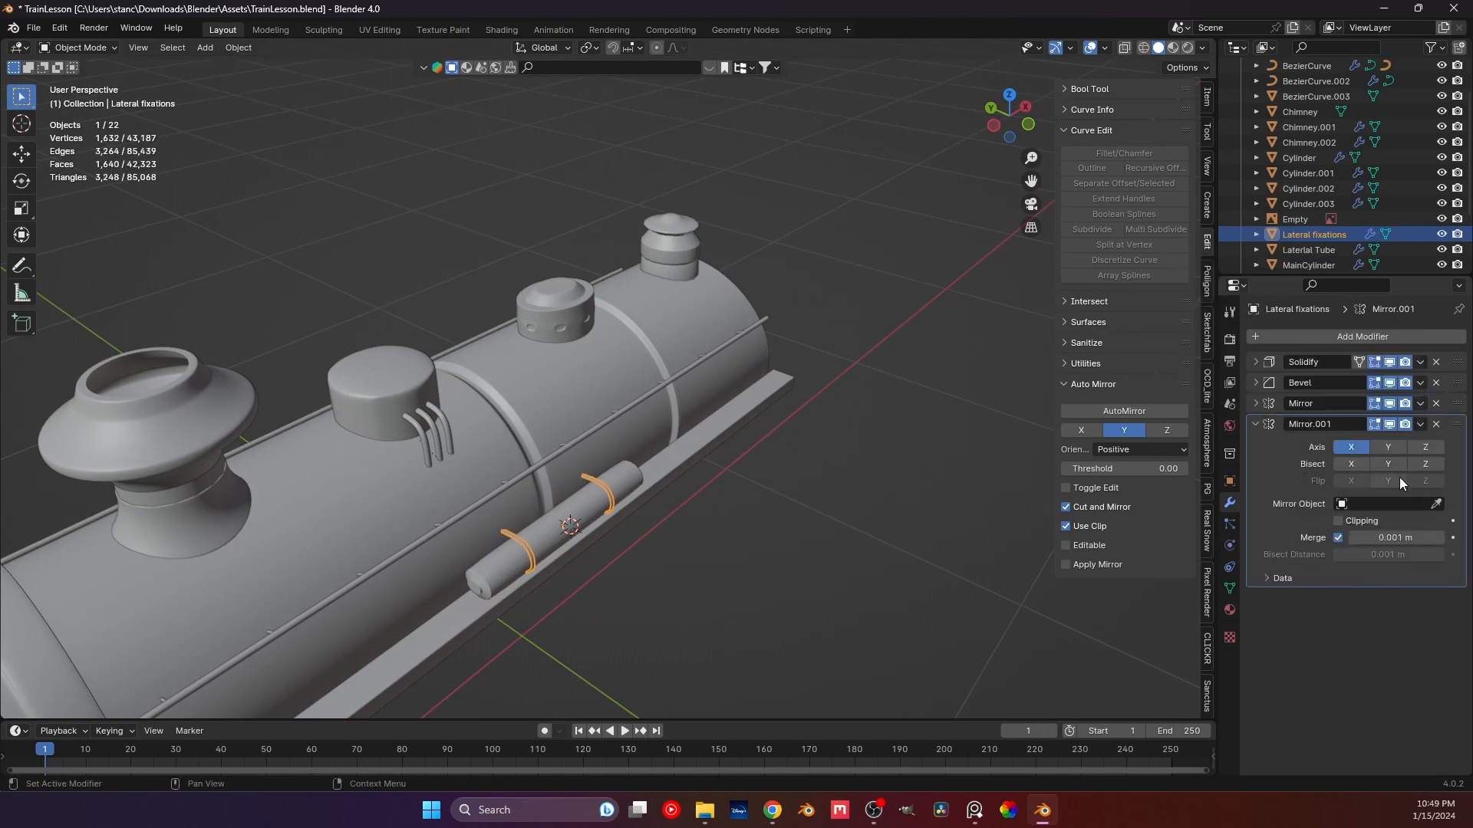
# Mirror the lateral fixations across MainCylinder on the Y axis only, and save the file.
pyautogui.click(1365, 452)
pyautogui.click(1436, 504)
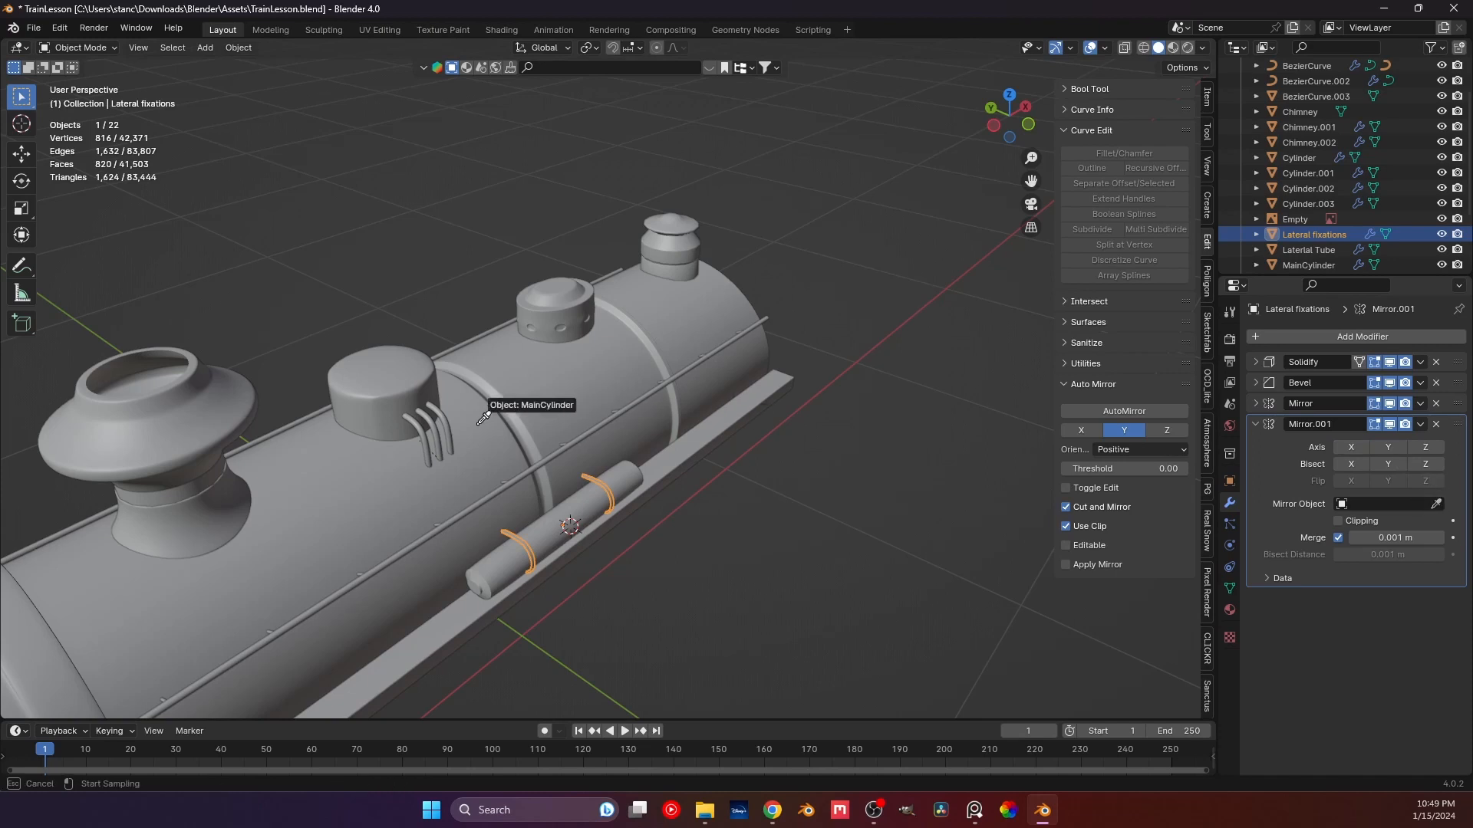
pyautogui.click(535, 408)
pyautogui.click(1387, 447)
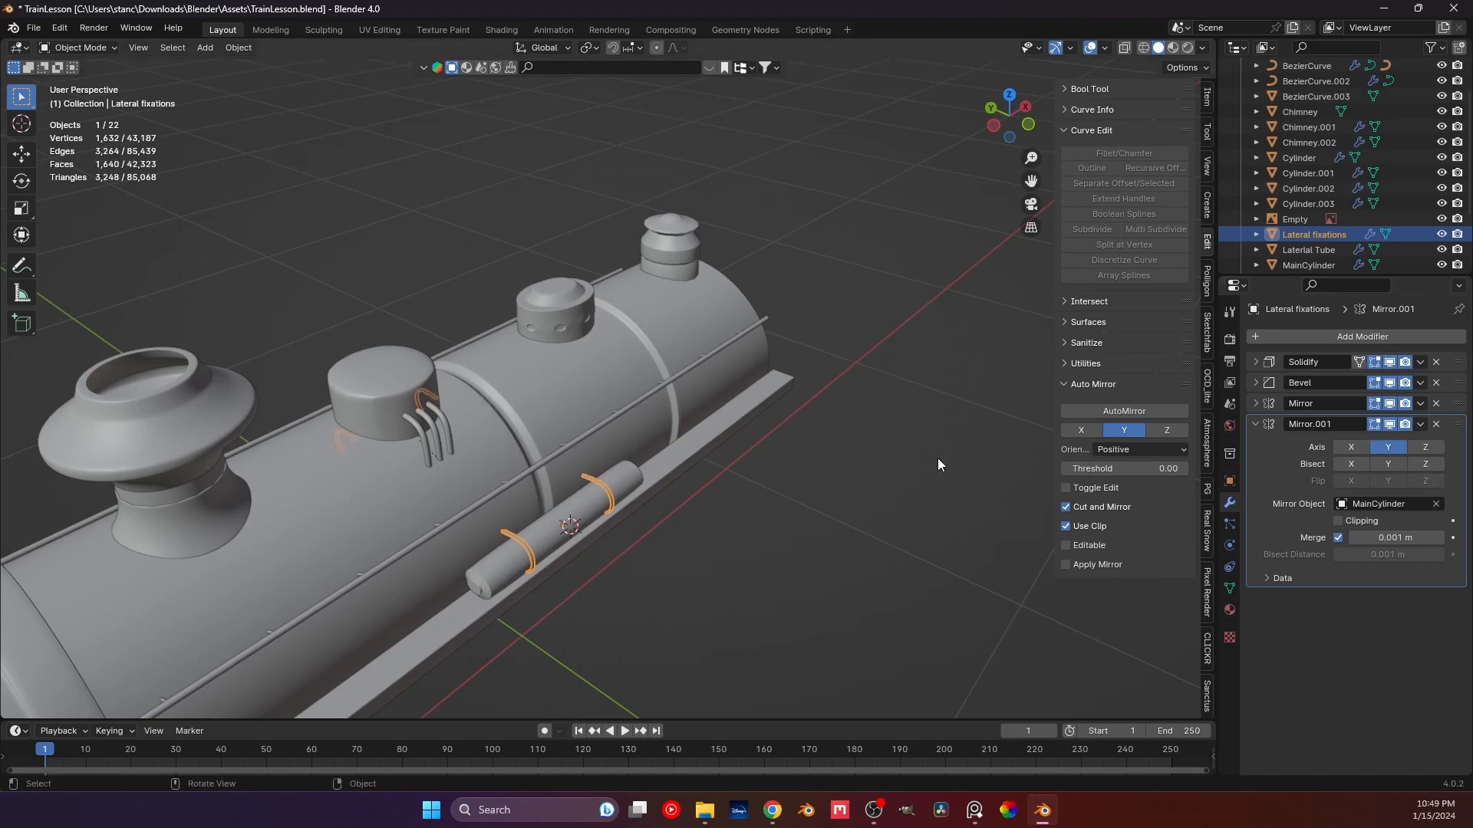
pyautogui.click(572, 525)
pyautogui.hotkey('alt', 'a')
pyautogui.moveTo(397, 494); pyautogui.dragTo(523, 339, button='middle')
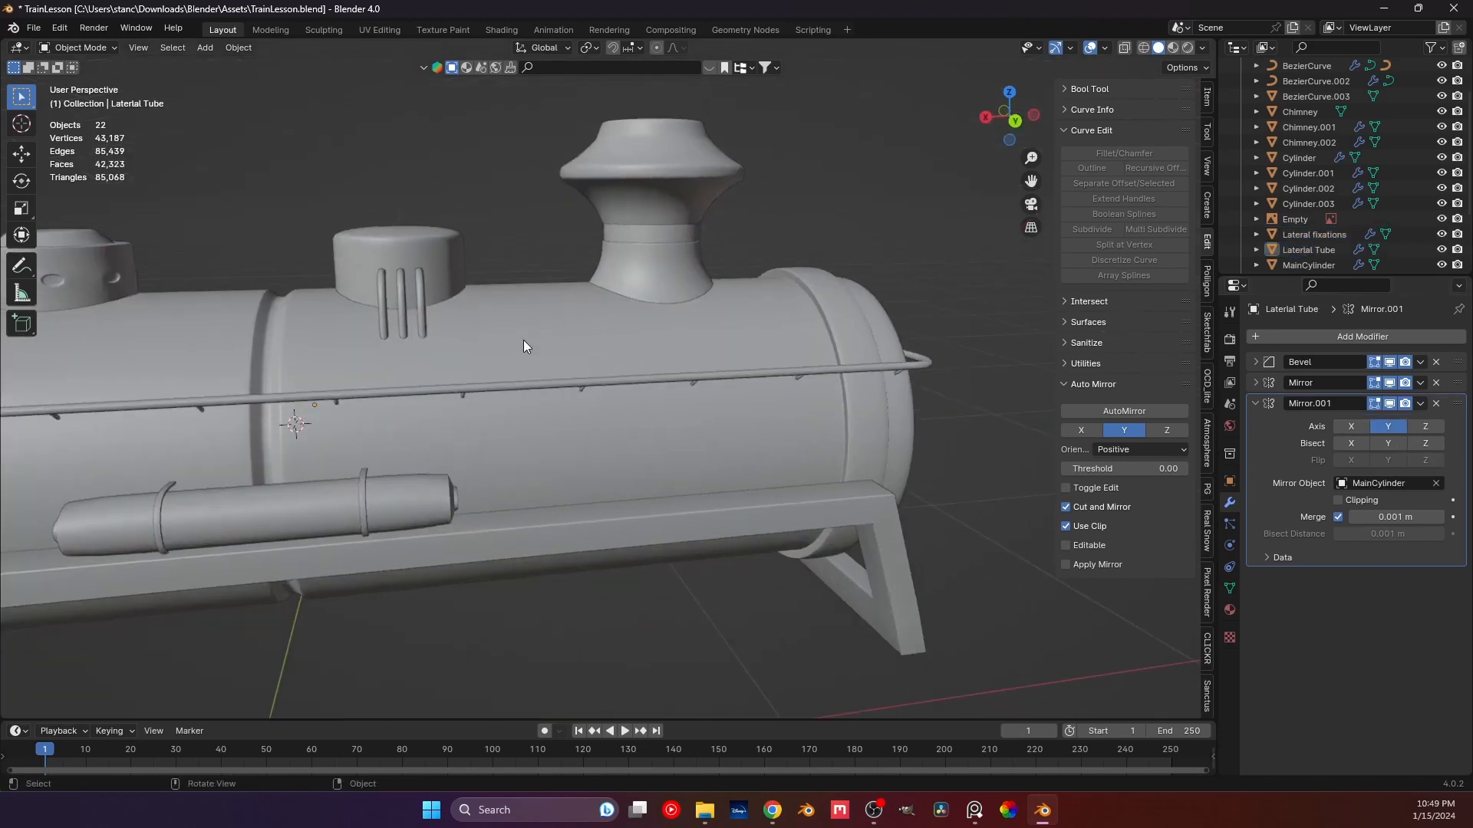
pyautogui.hotkey('ctrl', 's')
# Reduce the segments of the lateral tube's Bevel modifier to 1.
pyautogui.moveTo(458, 435); pyautogui.dragTo(624, 321, button='middle')
pyautogui.scroll(2, 629, 403)
pyautogui.scroll(2, 652, 445)
pyautogui.scroll(2, 506, 475)
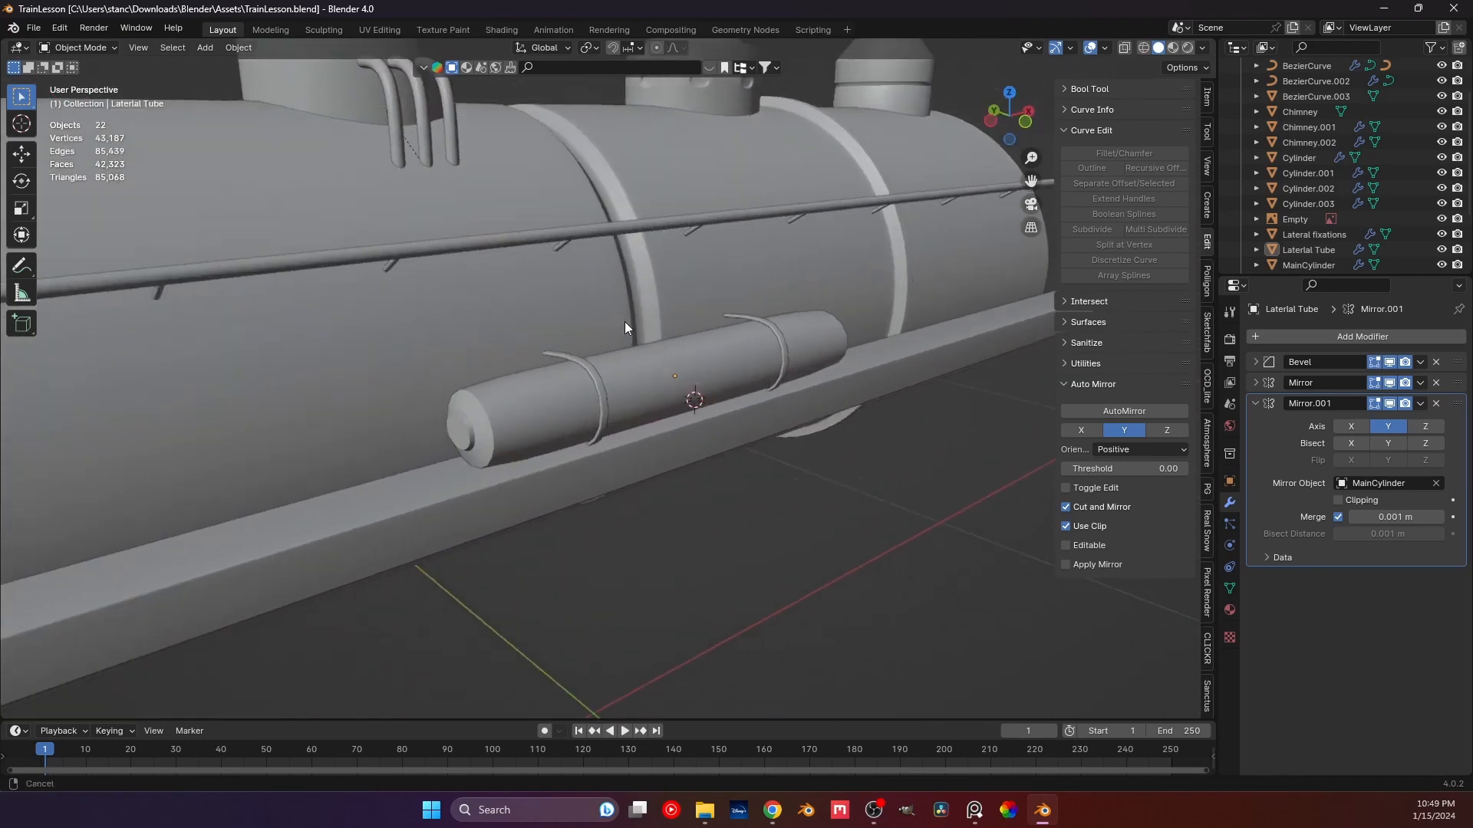
pyautogui.scroll(4, 619, 359)
pyautogui.scroll(4, 540, 430)
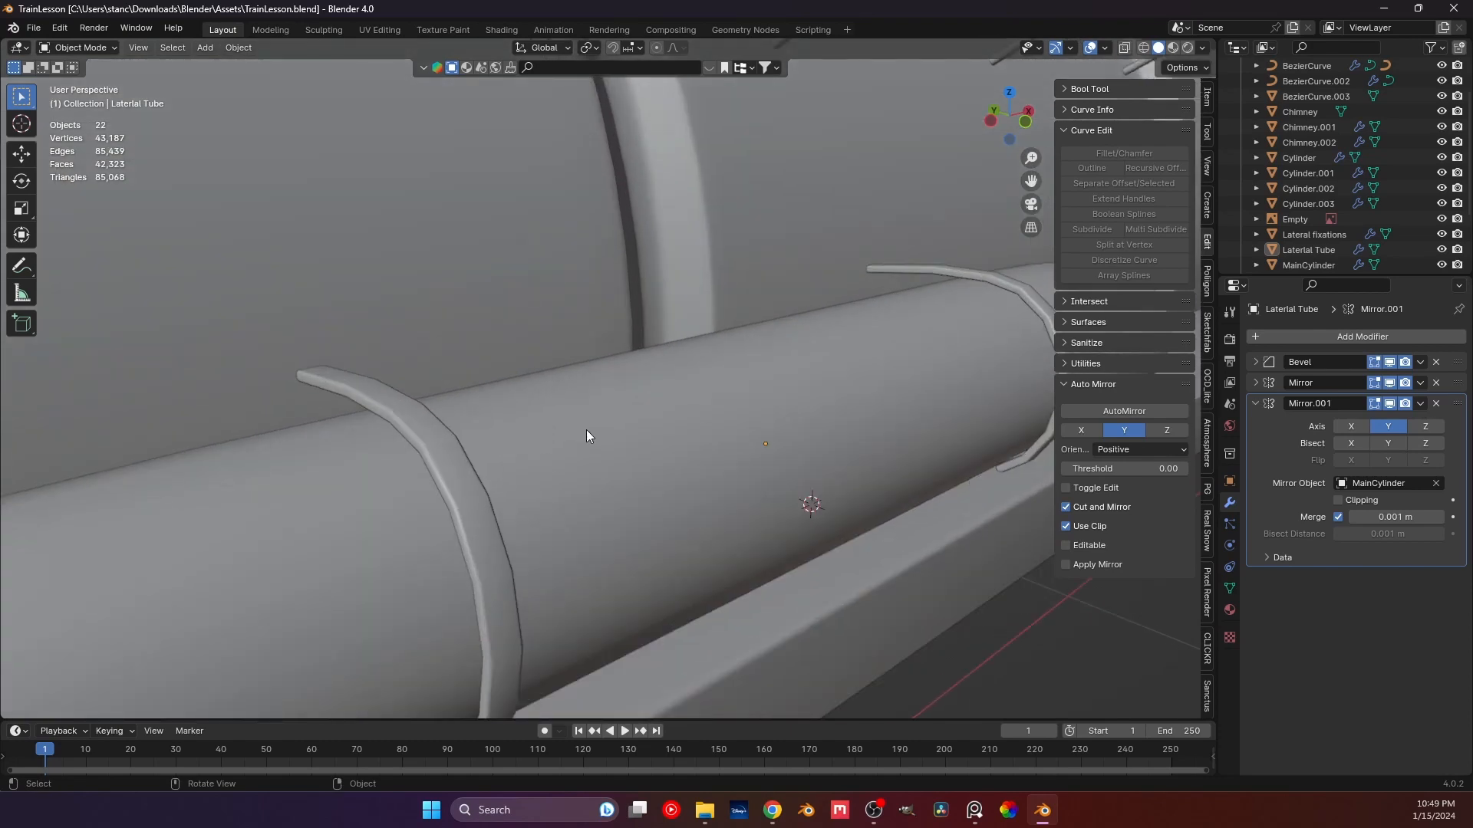
pyautogui.click(1256, 361)
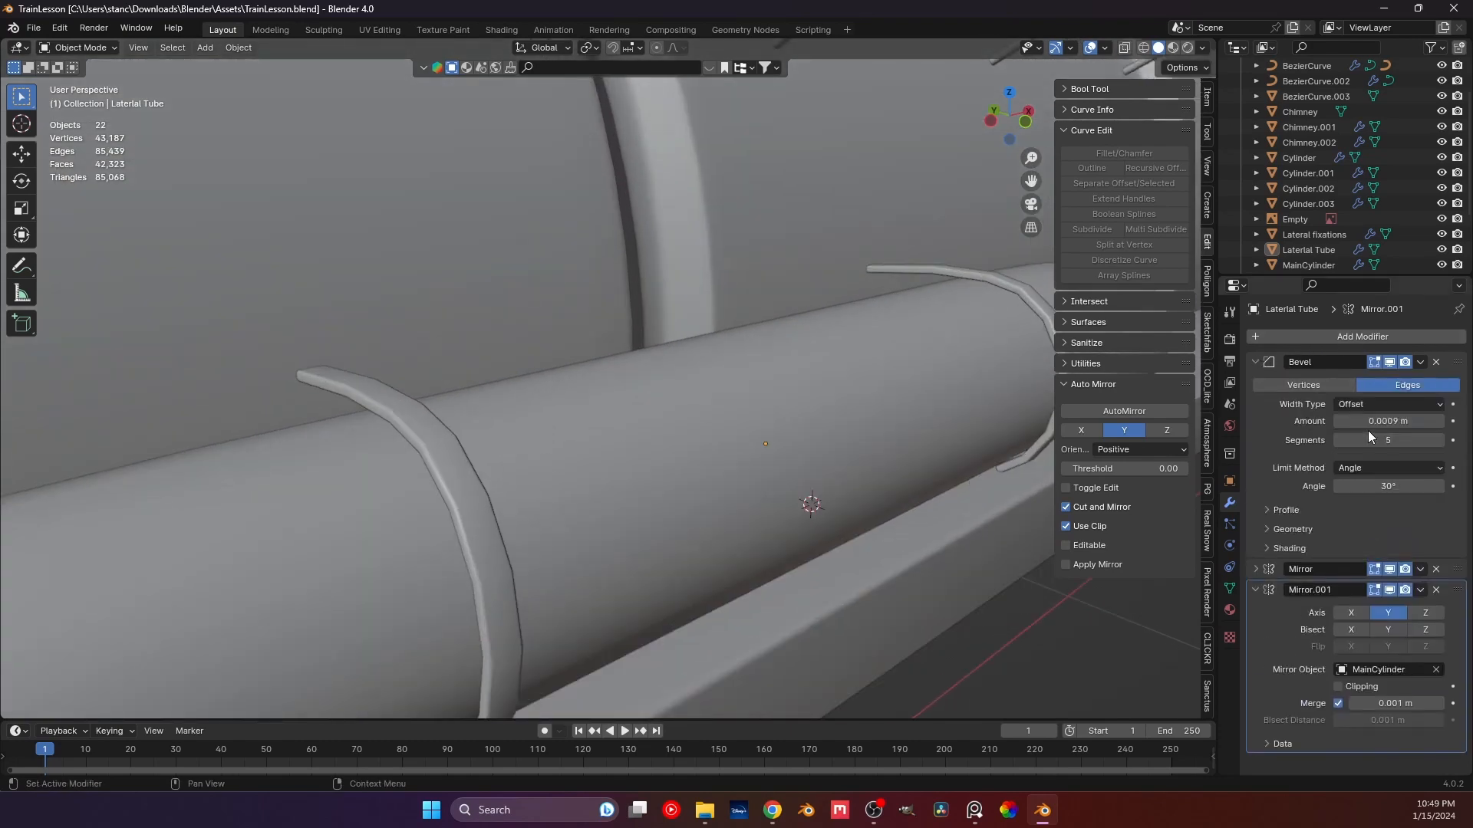
pyautogui.click(1337, 441)
pyautogui.click(1337, 440)
pyautogui.click(1337, 441)
pyautogui.click(1337, 441)
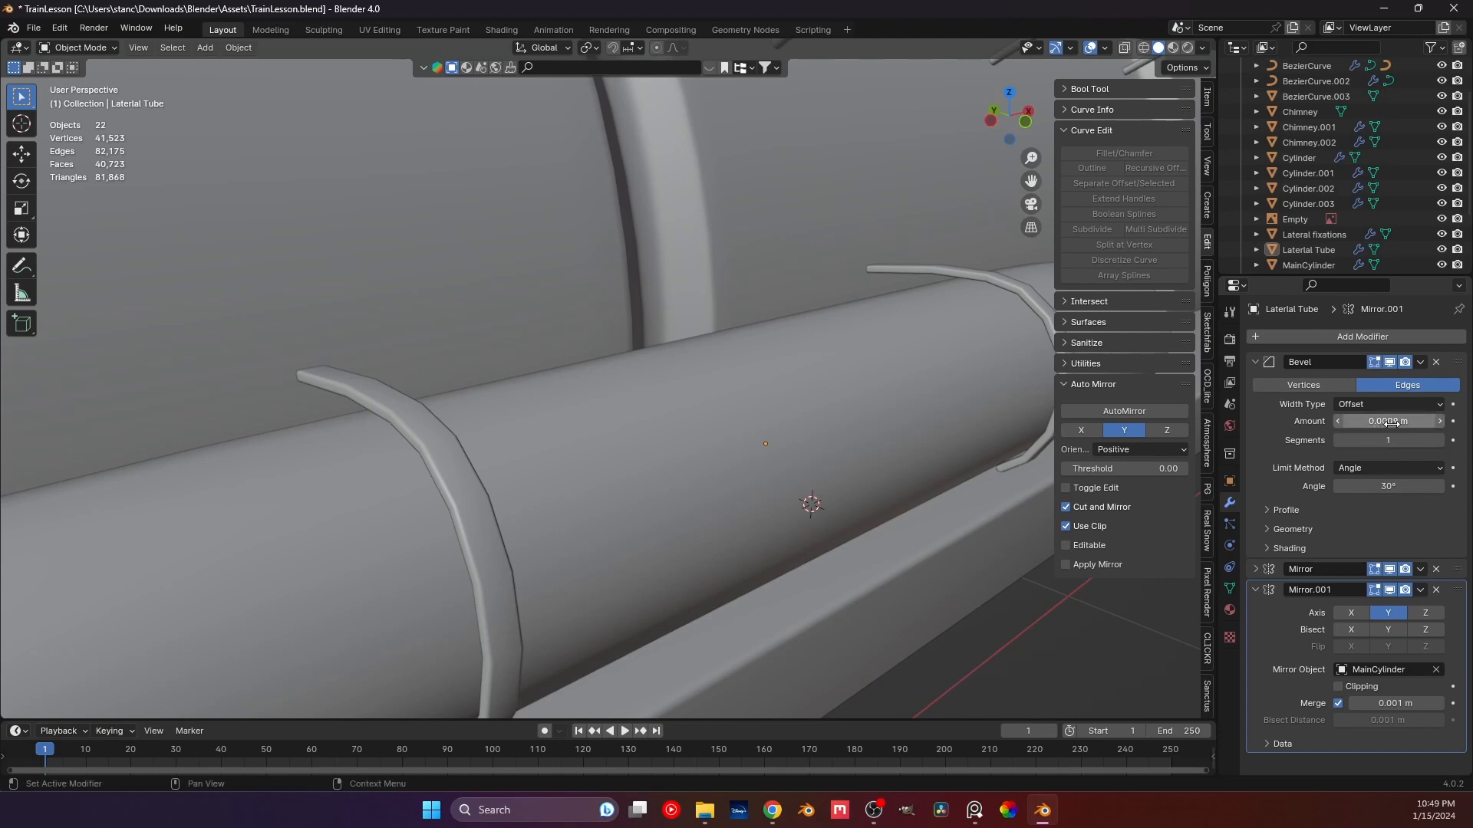
# Reduce the segments of the lateral fixations' Bevel modifier to 2.
pyautogui.click(485, 506)
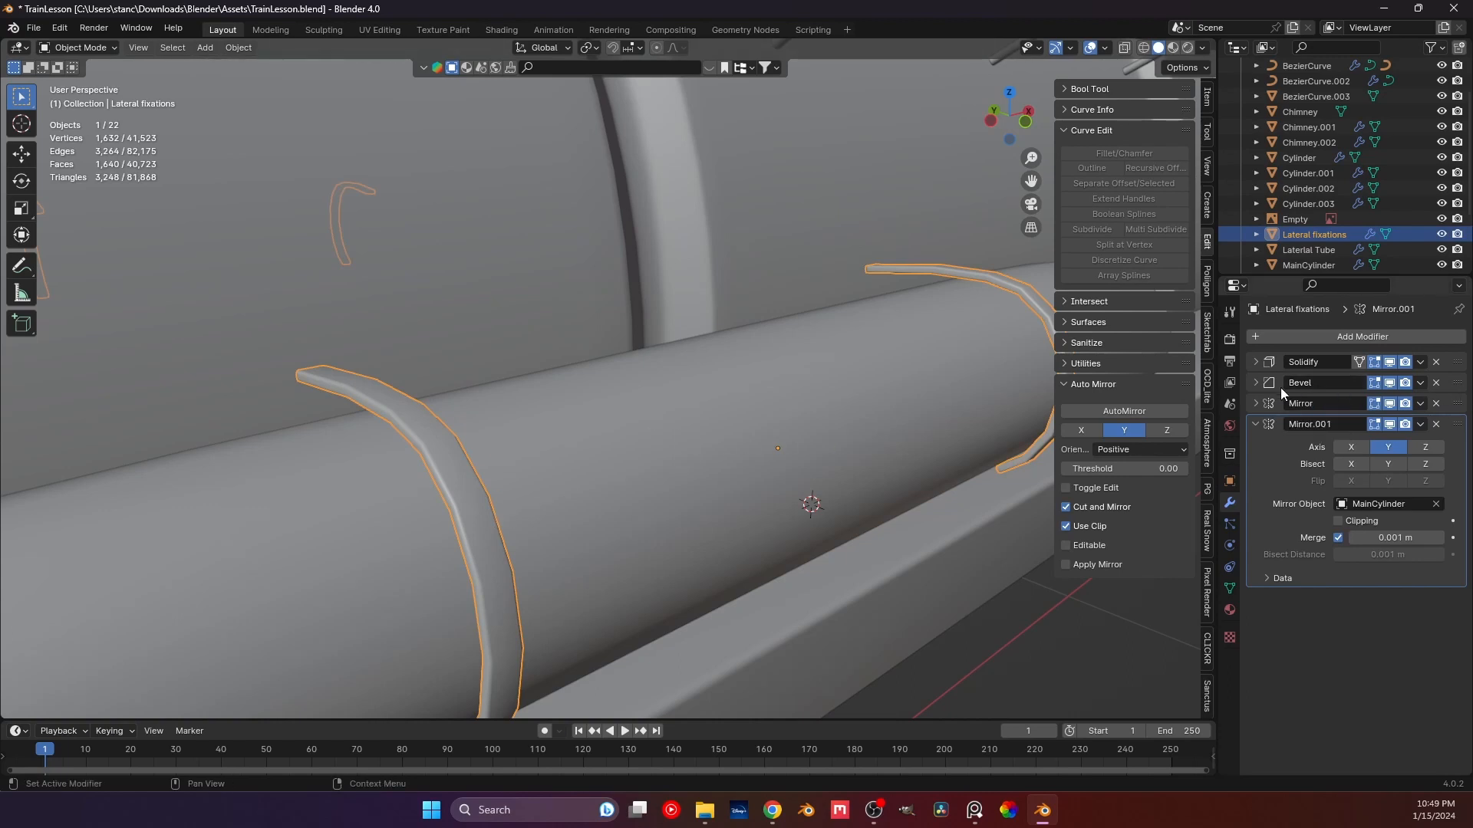
pyautogui.click(1258, 382)
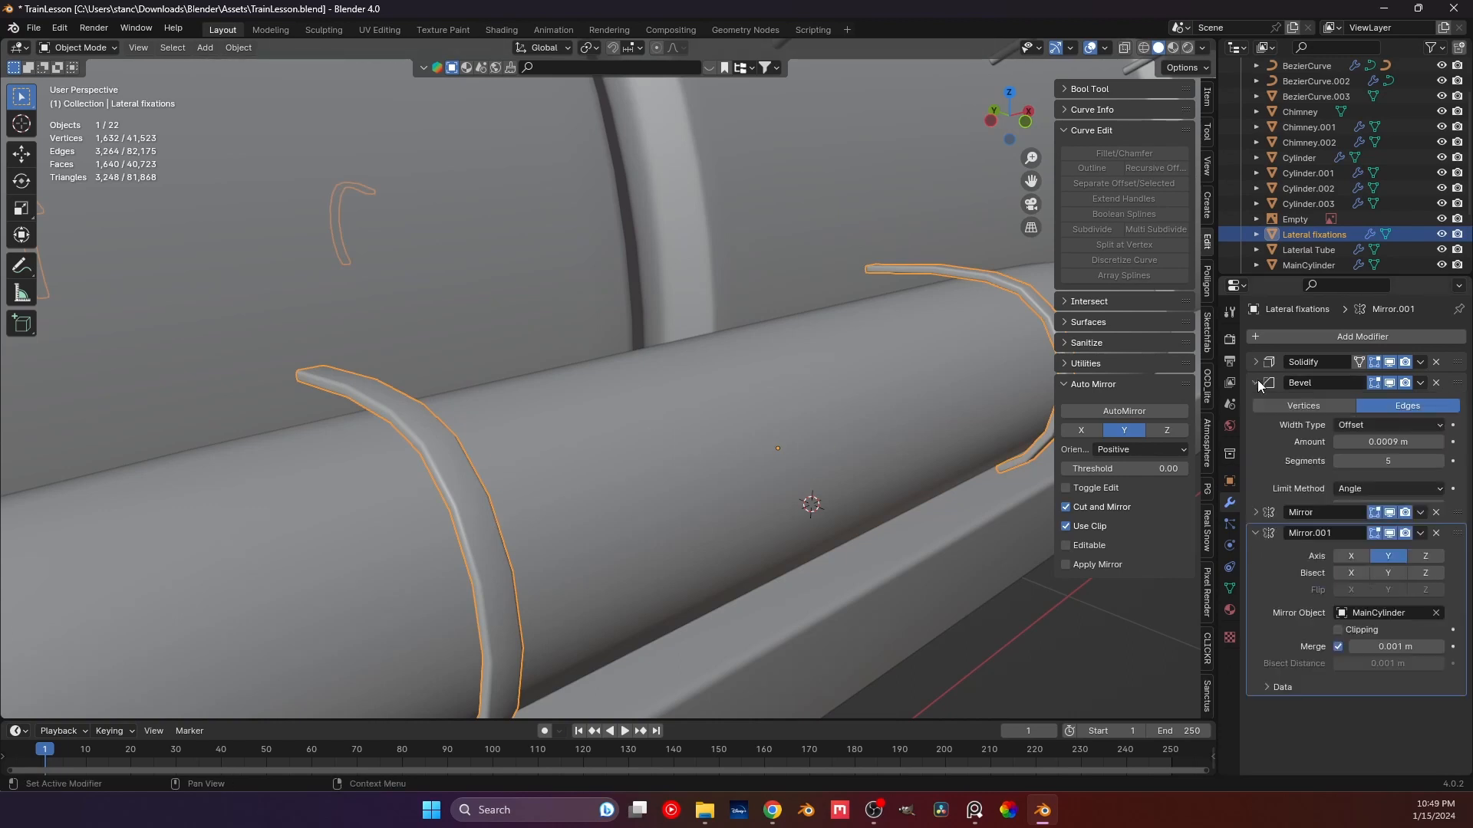
pyautogui.click(1338, 460)
pyautogui.click(1338, 460)
pyautogui.click(1338, 460)
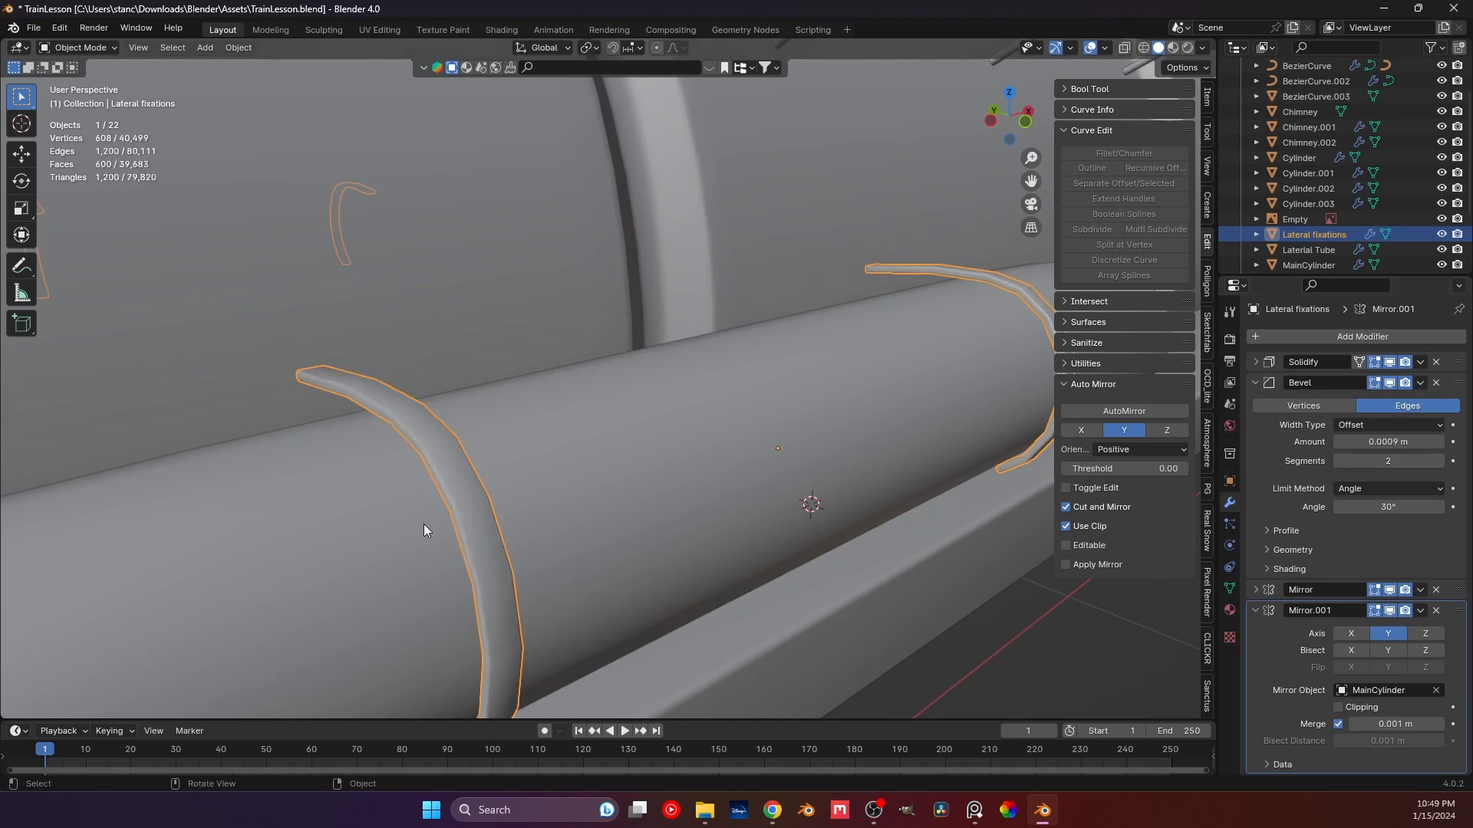
# Set the segments of the lateral tube's Bevel modifier back to 5.
pyautogui.scroll(-3, 347, 498)
pyautogui.click(348, 505)
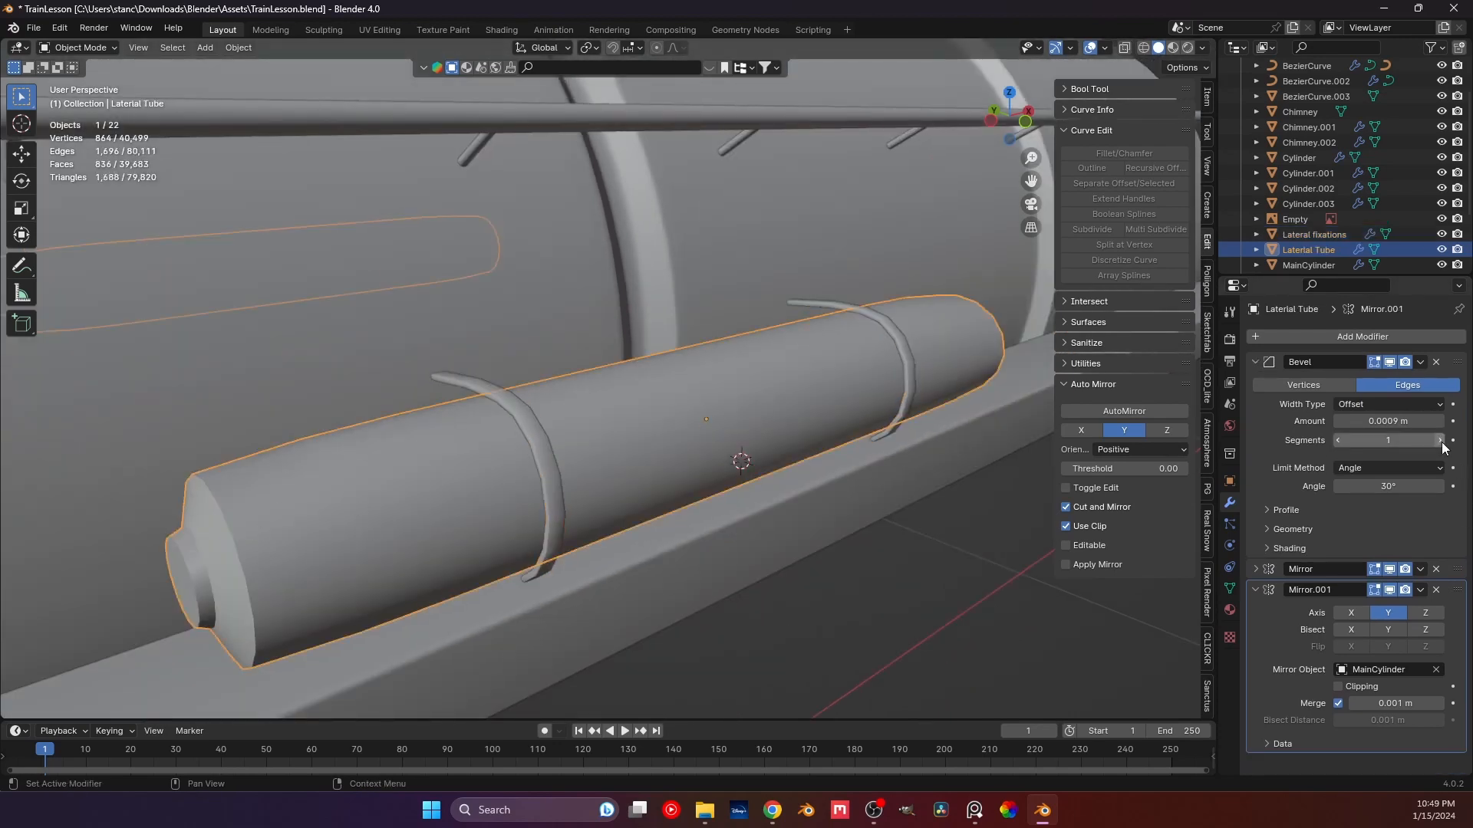
pyautogui.moveTo(1388, 440); pyautogui.dragTo(1427, 441)
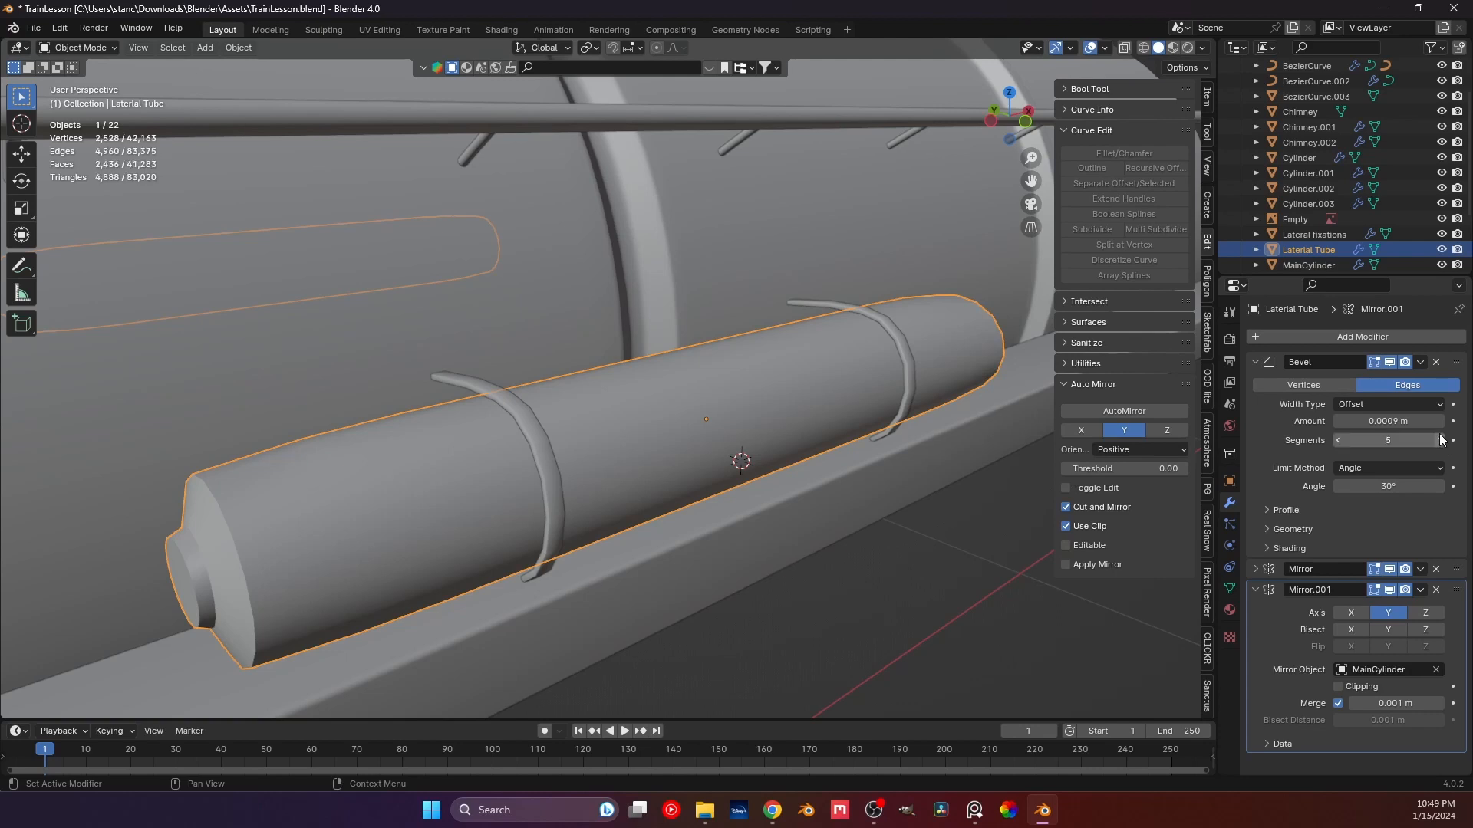
# Set the lateral fixations' Bevel modifier to an amount of 0.0003 m with 5 segments.
pyautogui.click(555, 447)
pyautogui.scroll(3, 665, 465)
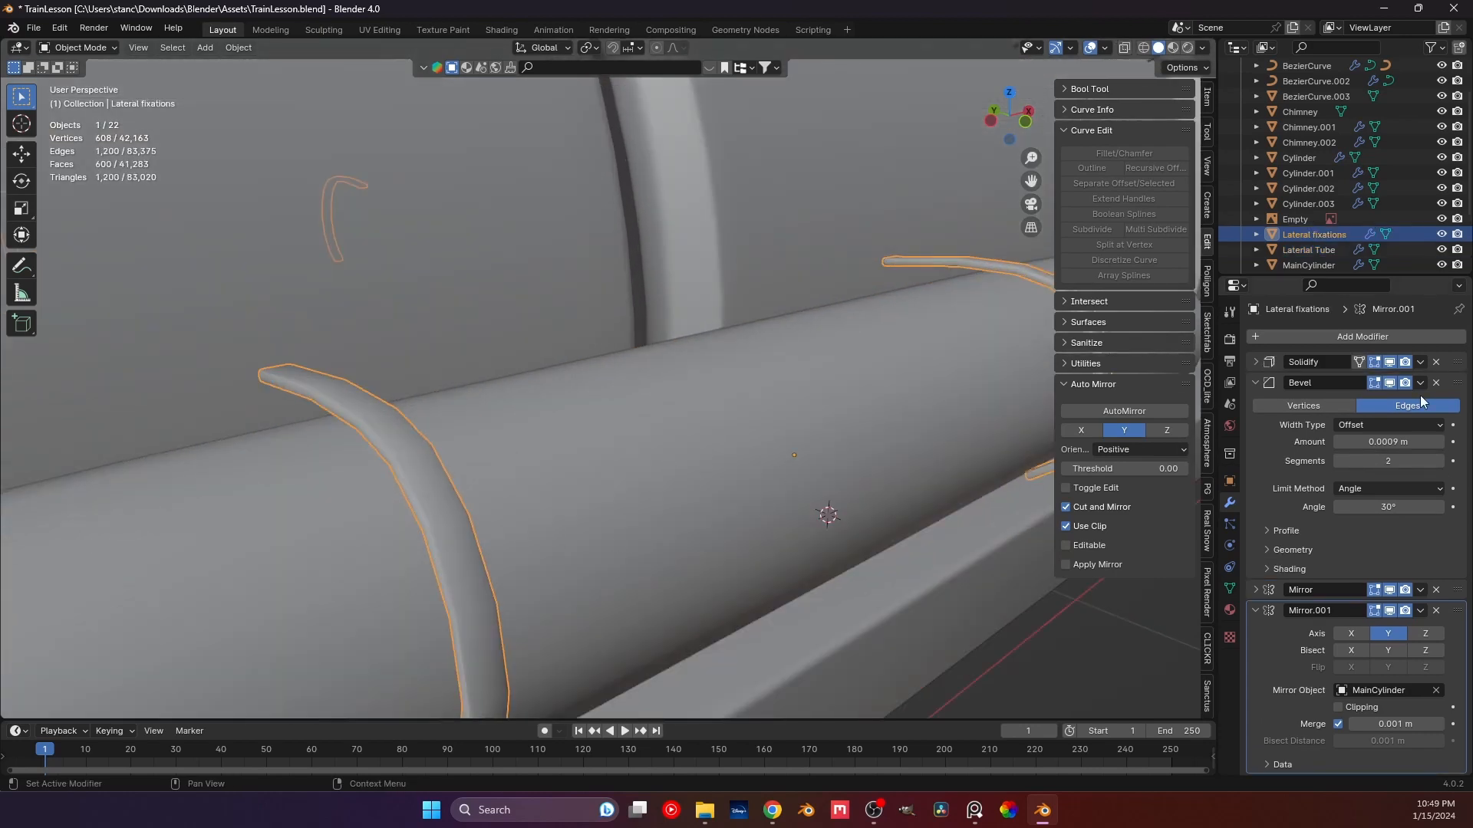
pyautogui.click(1391, 444)
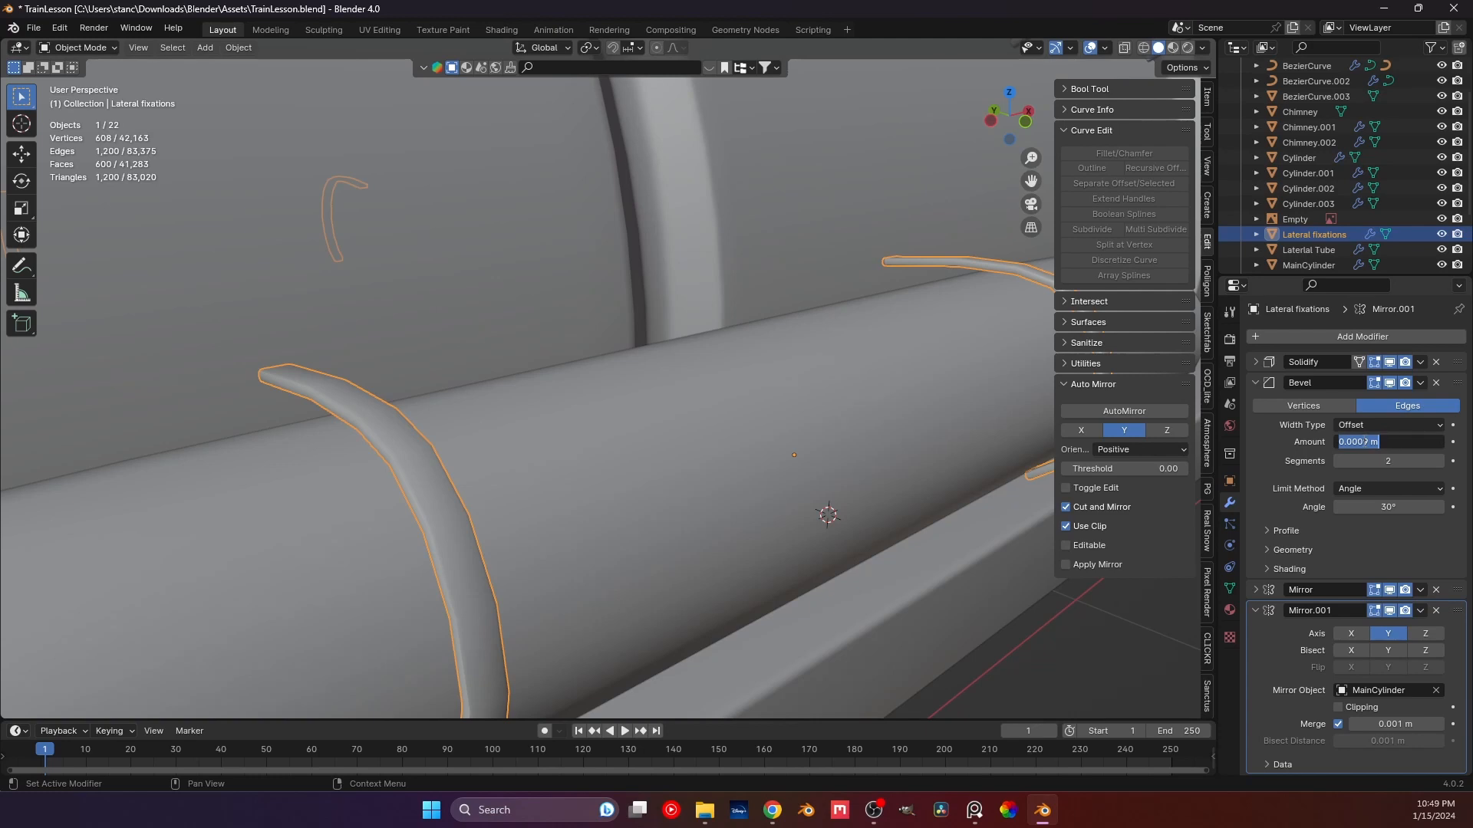
pyautogui.click(1366, 441)
pyautogui.press('BackSpace')
pyautogui.write('3')
pyautogui.press('Return')
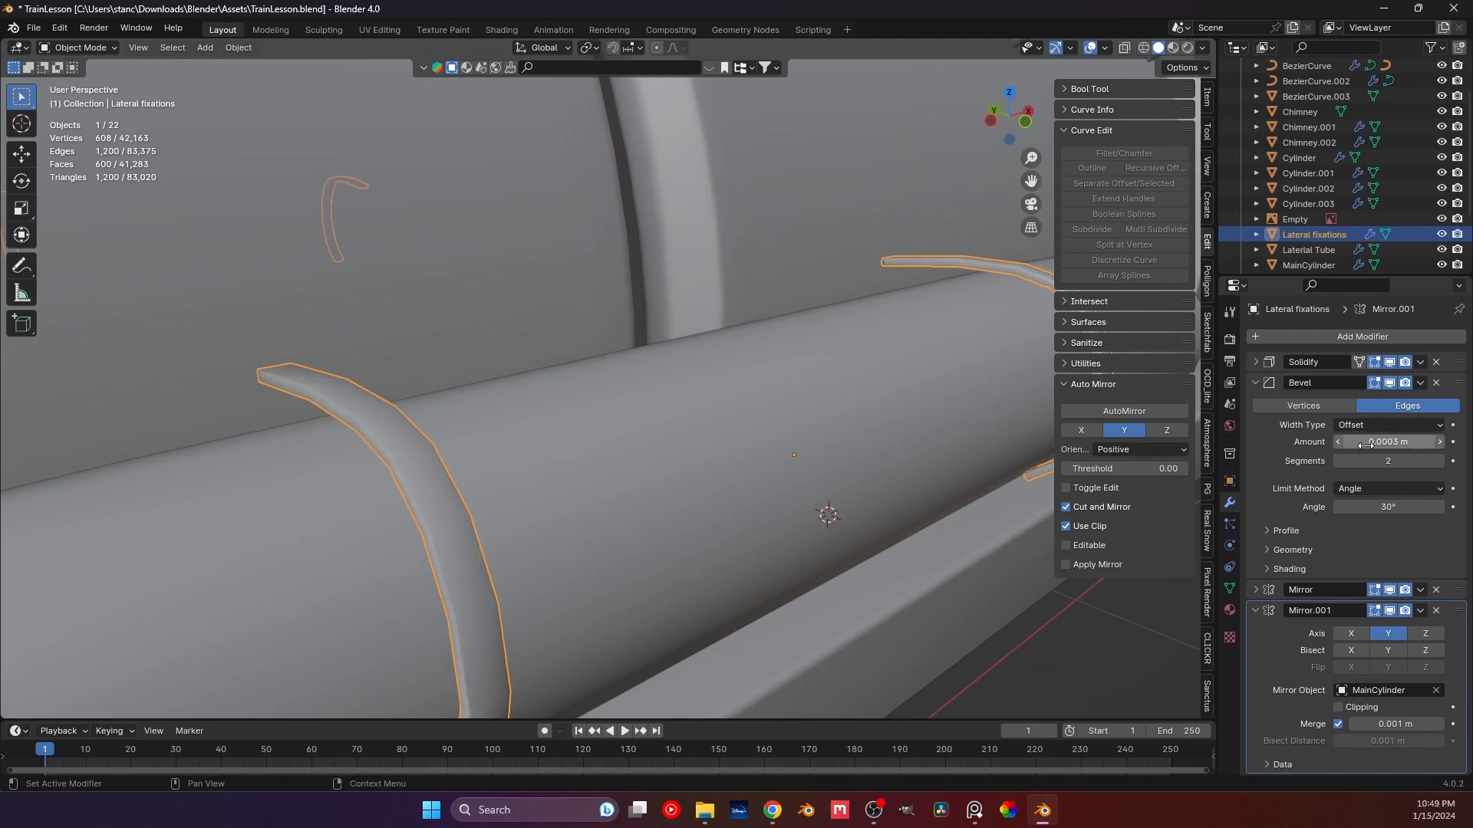
pyautogui.click(1439, 461)
pyautogui.click(1439, 461)
pyautogui.click(1439, 461)
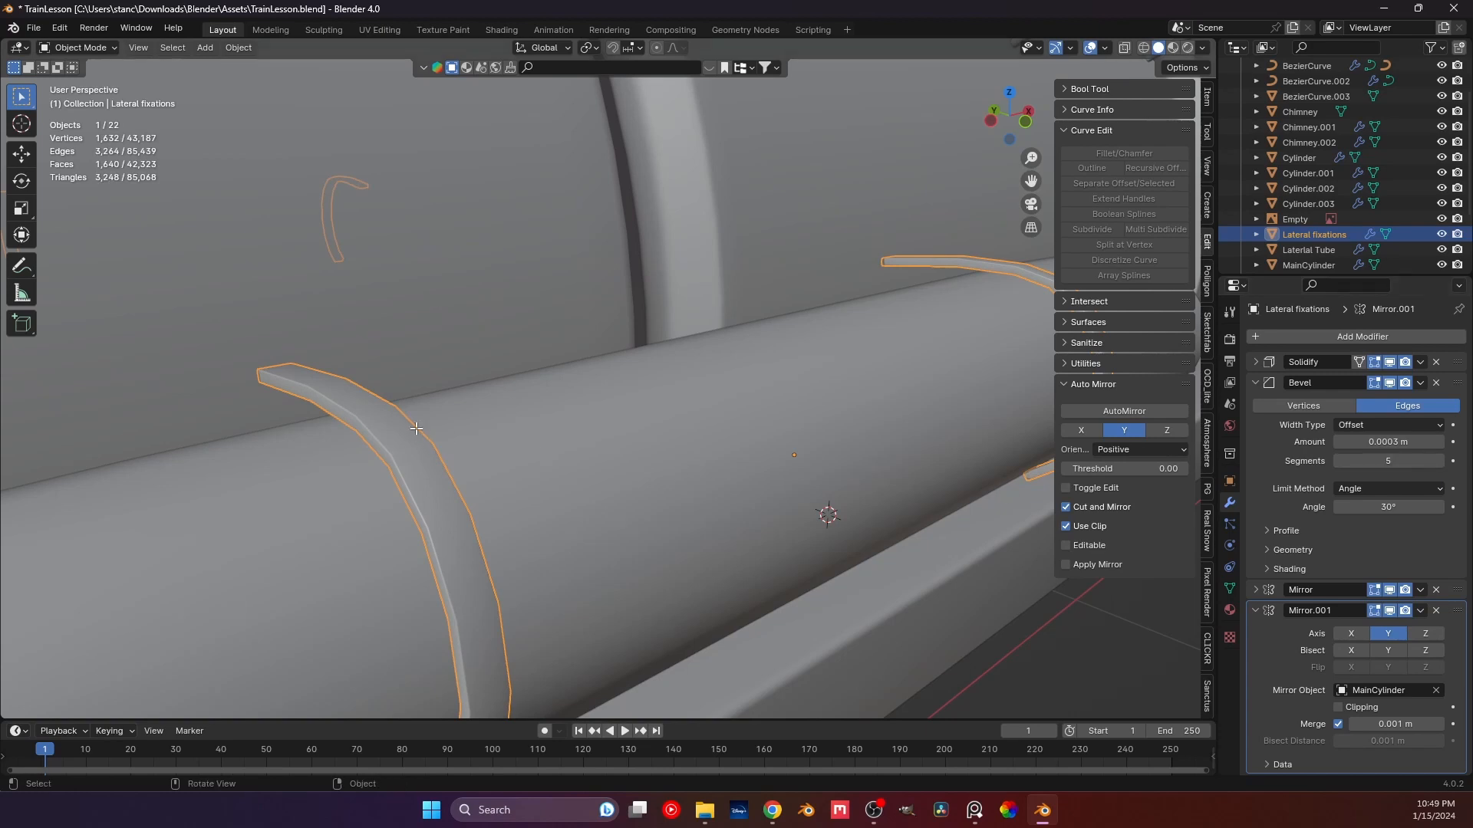
# Deselect all objects and save the file.
pyautogui.press('Tab')
pyautogui.scroll(-3, 432, 443)
pyautogui.press('Tab')
pyautogui.scroll(-3, 699, 511)
pyautogui.hotkey('alt', 'a')
pyautogui.moveTo(698, 509); pyautogui.dragTo(626, 497, button='middle')
pyautogui.hotkey('ctrl', 's')
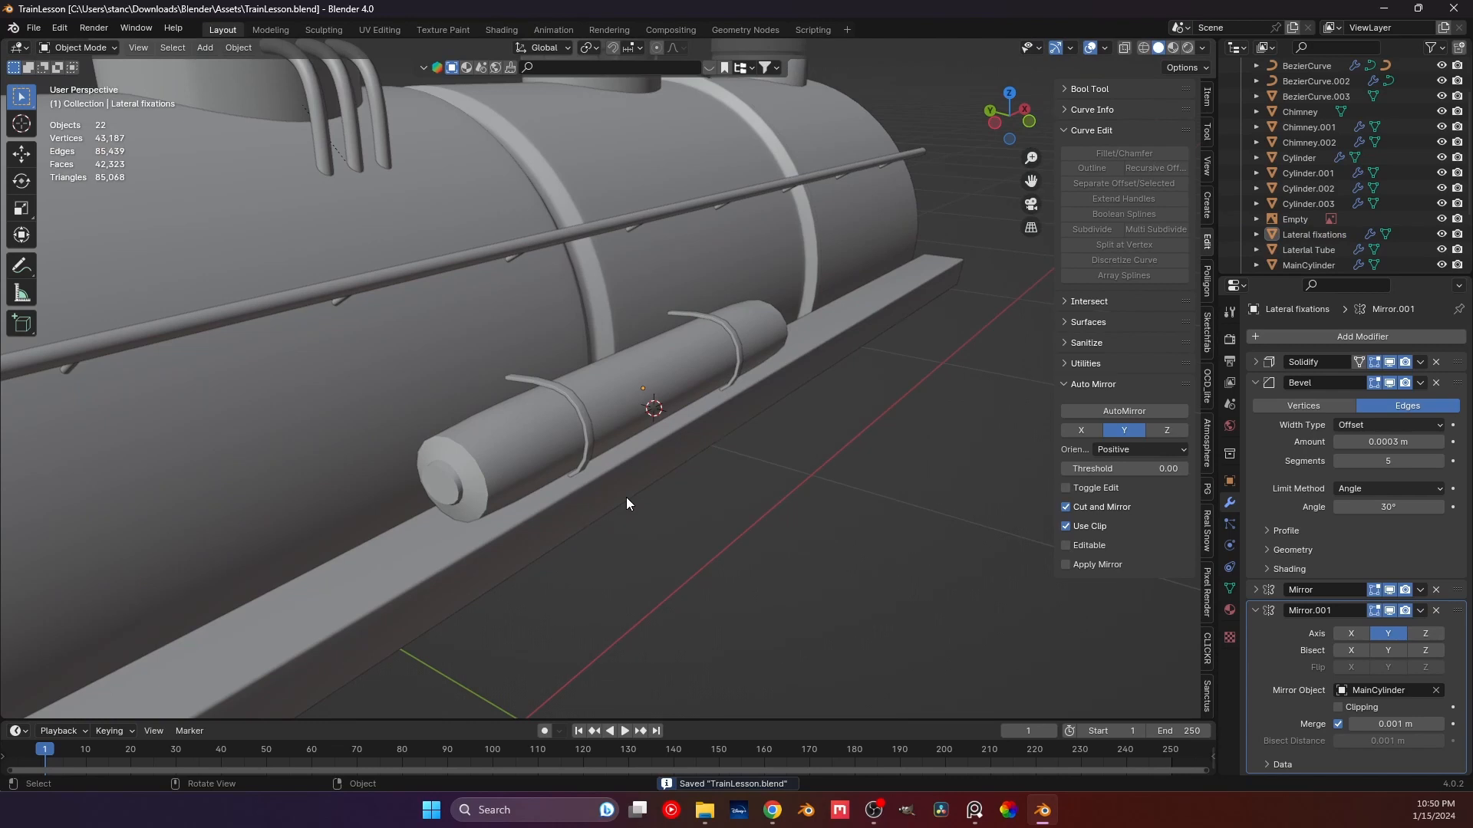
# Remove the Bevel modifier from the lateral fixations and collapse their Mirror.001 modifier.
pyautogui.moveTo(701, 481); pyautogui.dragTo(422, 468, button='middle')
pyautogui.click(602, 445)
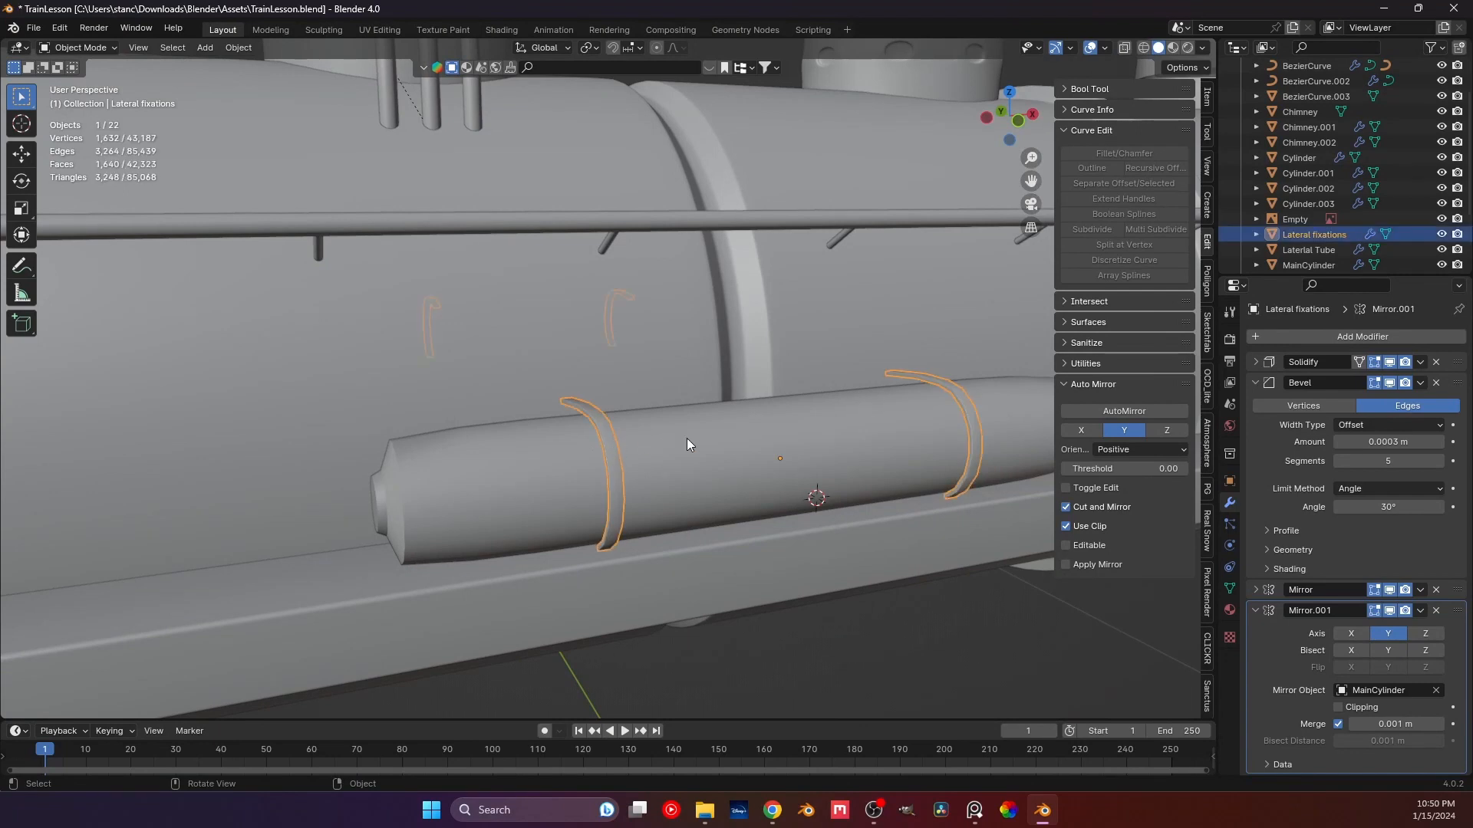
pyautogui.click(1435, 383)
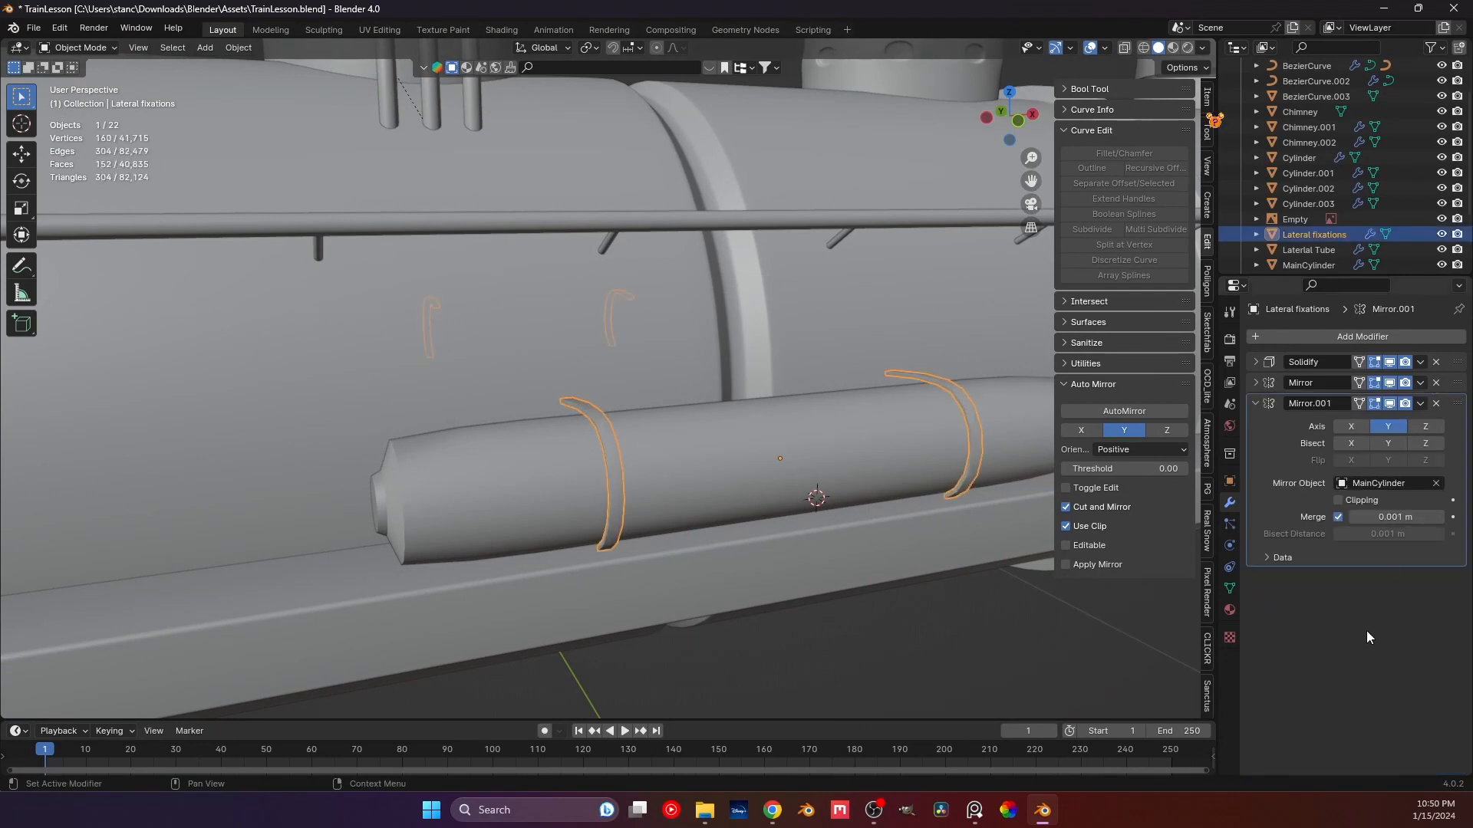
pyautogui.click(1255, 403)
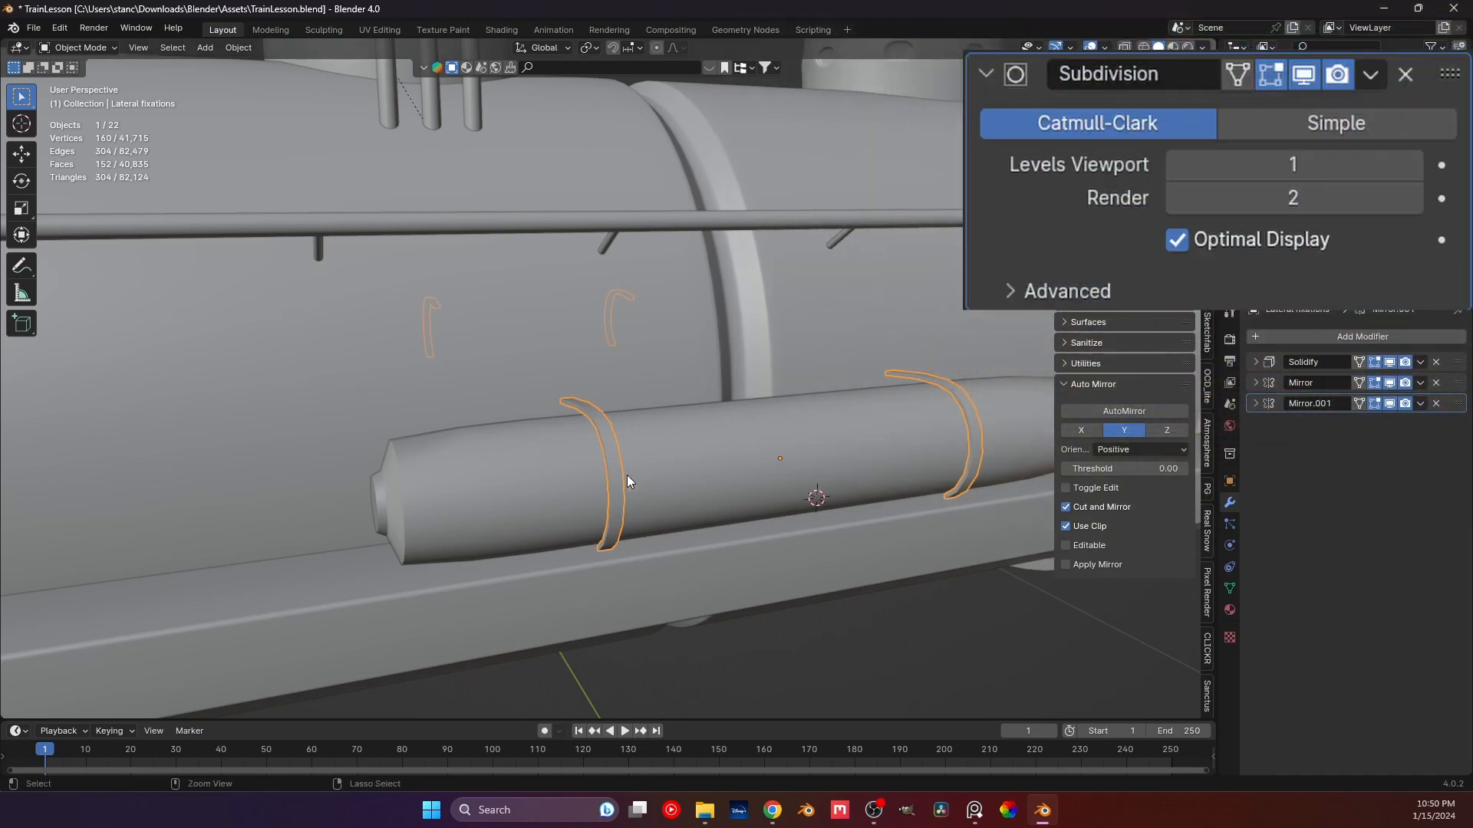
# Add a level 2 Subdivision modifier to the lateral fixations and place it directly after Solidify, before both Mirror modifiers.
pyautogui.hotkey('ctrl', '2')
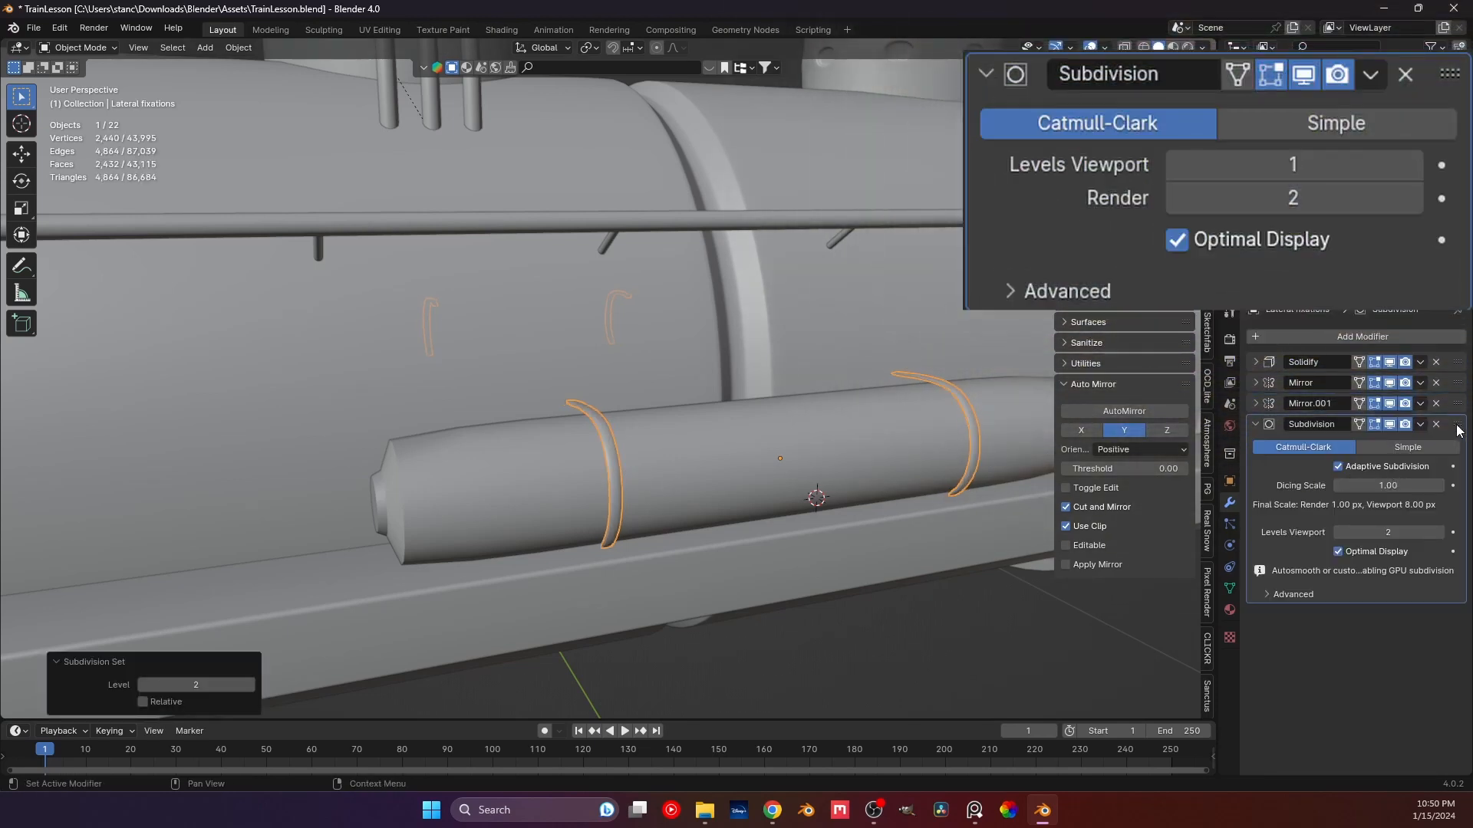
pyautogui.moveTo(1457, 430); pyautogui.dragTo(1457, 388)
pyautogui.moveTo(684, 421); pyautogui.dragTo(746, 465, button='middle')
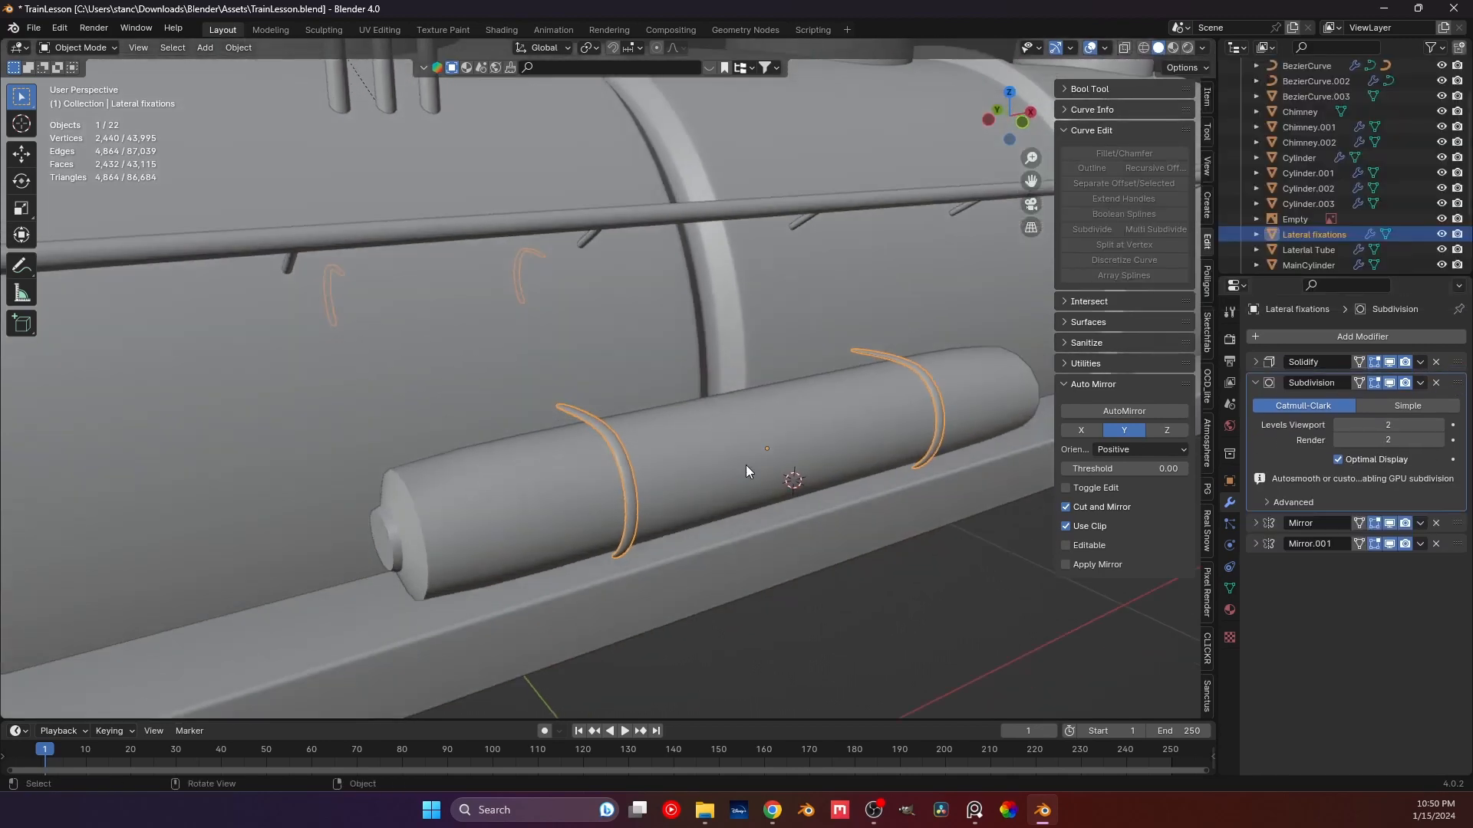
# Set the Subdivision modifier's viewport and render levels to 1 on the lateral fixations.
pyautogui.scroll(3, 746, 465)
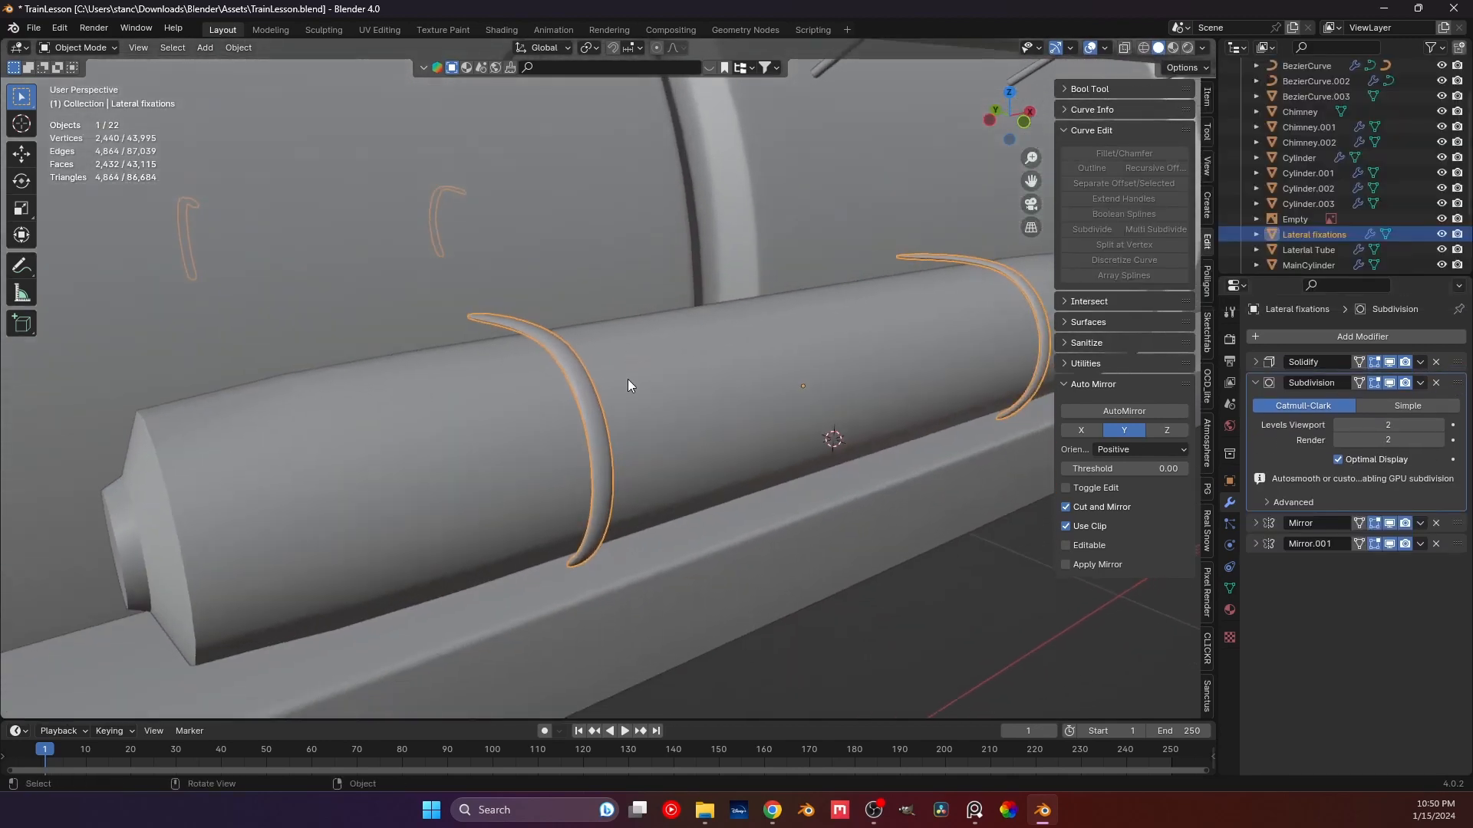
pyautogui.scroll(1, 628, 379)
pyautogui.moveTo(627, 379); pyautogui.dragTo(618, 379, button='middle')
pyautogui.click(1337, 423)
pyautogui.click(1337, 441)
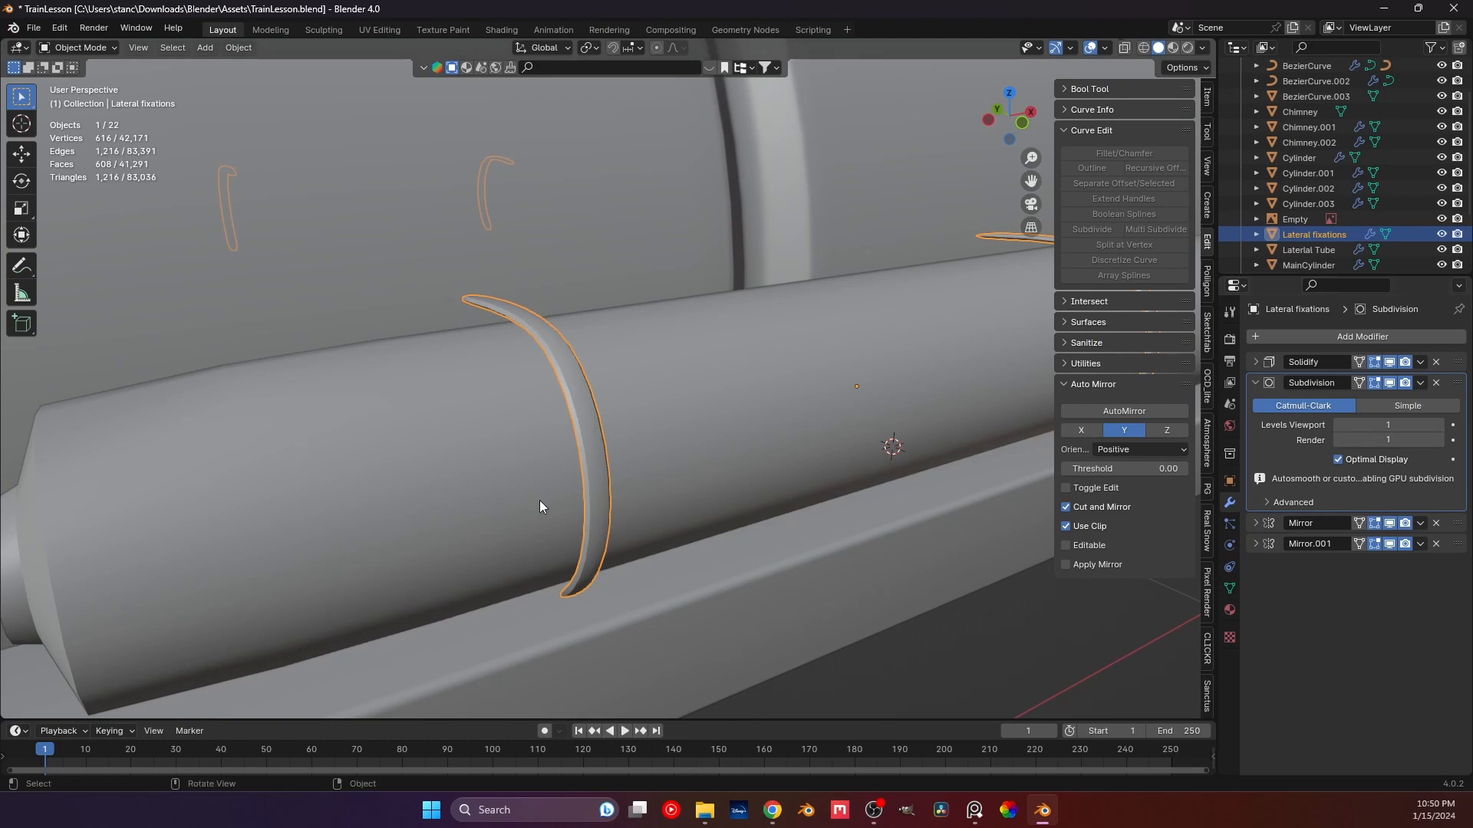
# In Edit Mode, add a lengthwise loop cut near one edge of the fixation band, with a factor of about 0.705.
pyautogui.moveTo(540, 506); pyautogui.dragTo(515, 462, button='middle')
pyautogui.press('Tab')
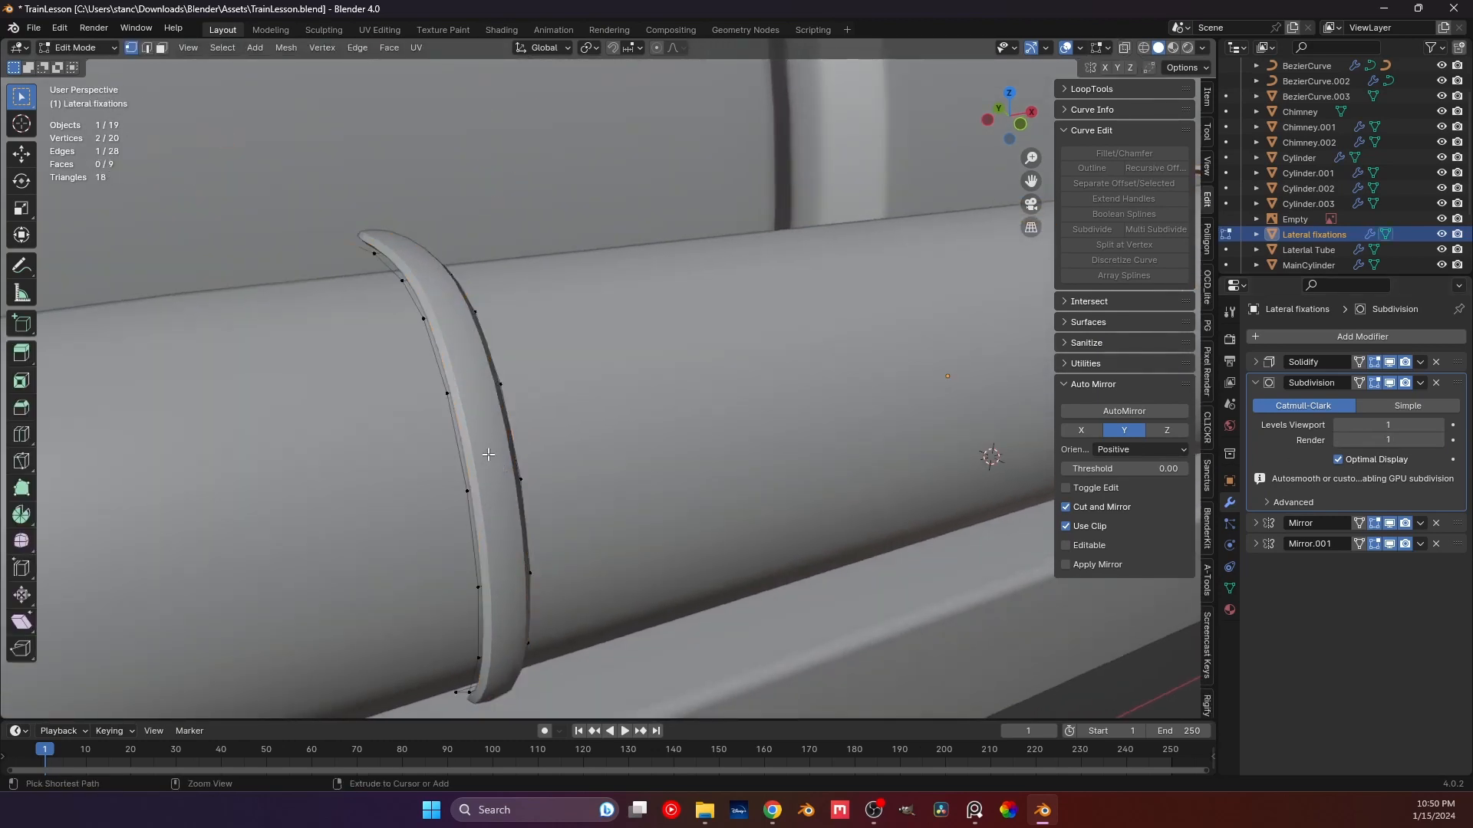
pyautogui.hotkey('ctrl', 'r')
pyautogui.click(488, 454)
pyautogui.click(488, 454)
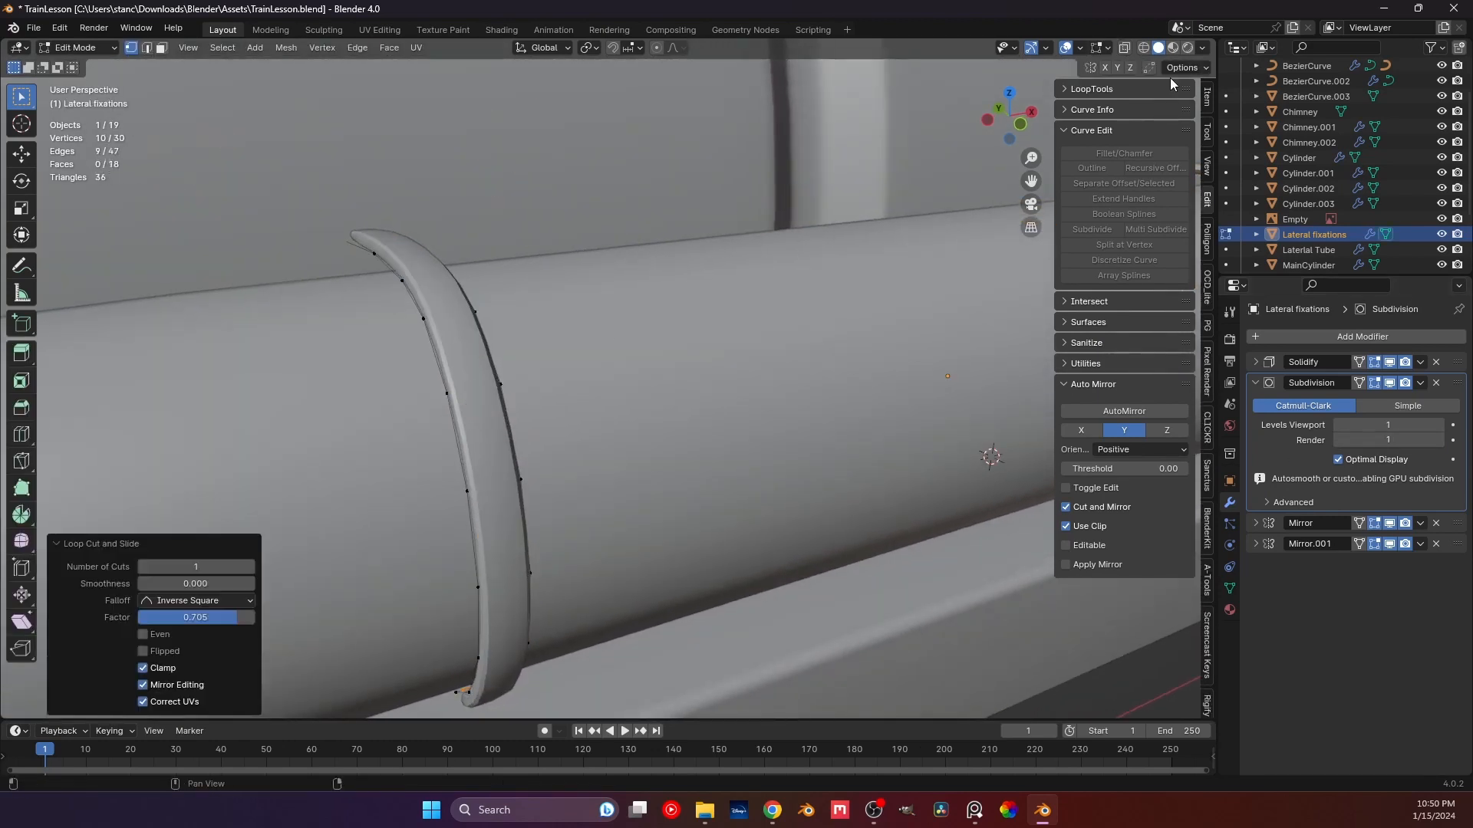
# Turn on X-ray and add a second lengthwise loop cut near the band's opposite edge, with a factor of about -0.796.
pyautogui.click(1123, 48)
pyautogui.moveTo(614, 382); pyautogui.dragTo(459, 347, button='middle')
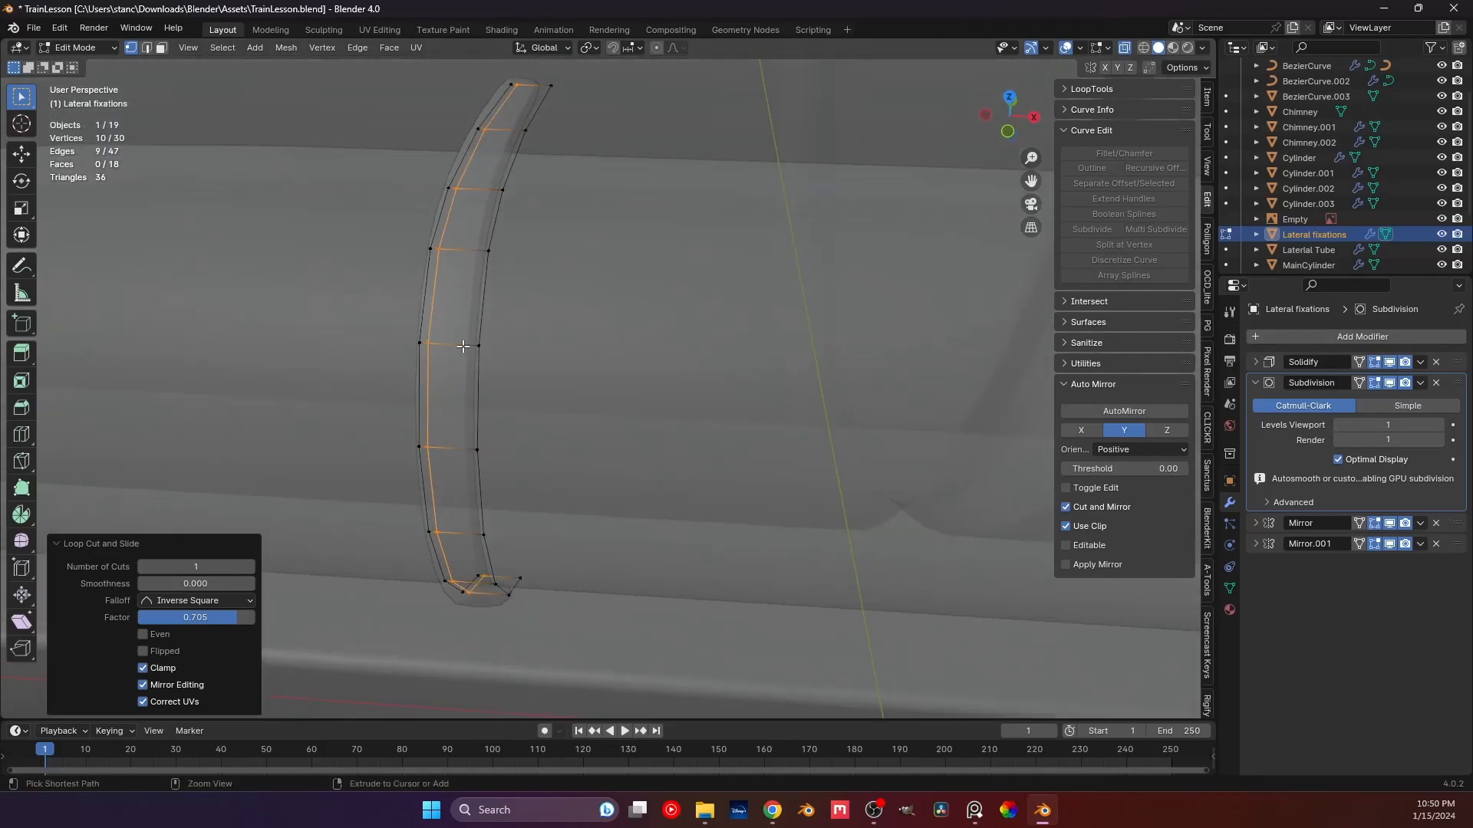
pyautogui.hotkey('ctrl', 'r')
pyautogui.click(447, 346)
pyautogui.click(437, 346)
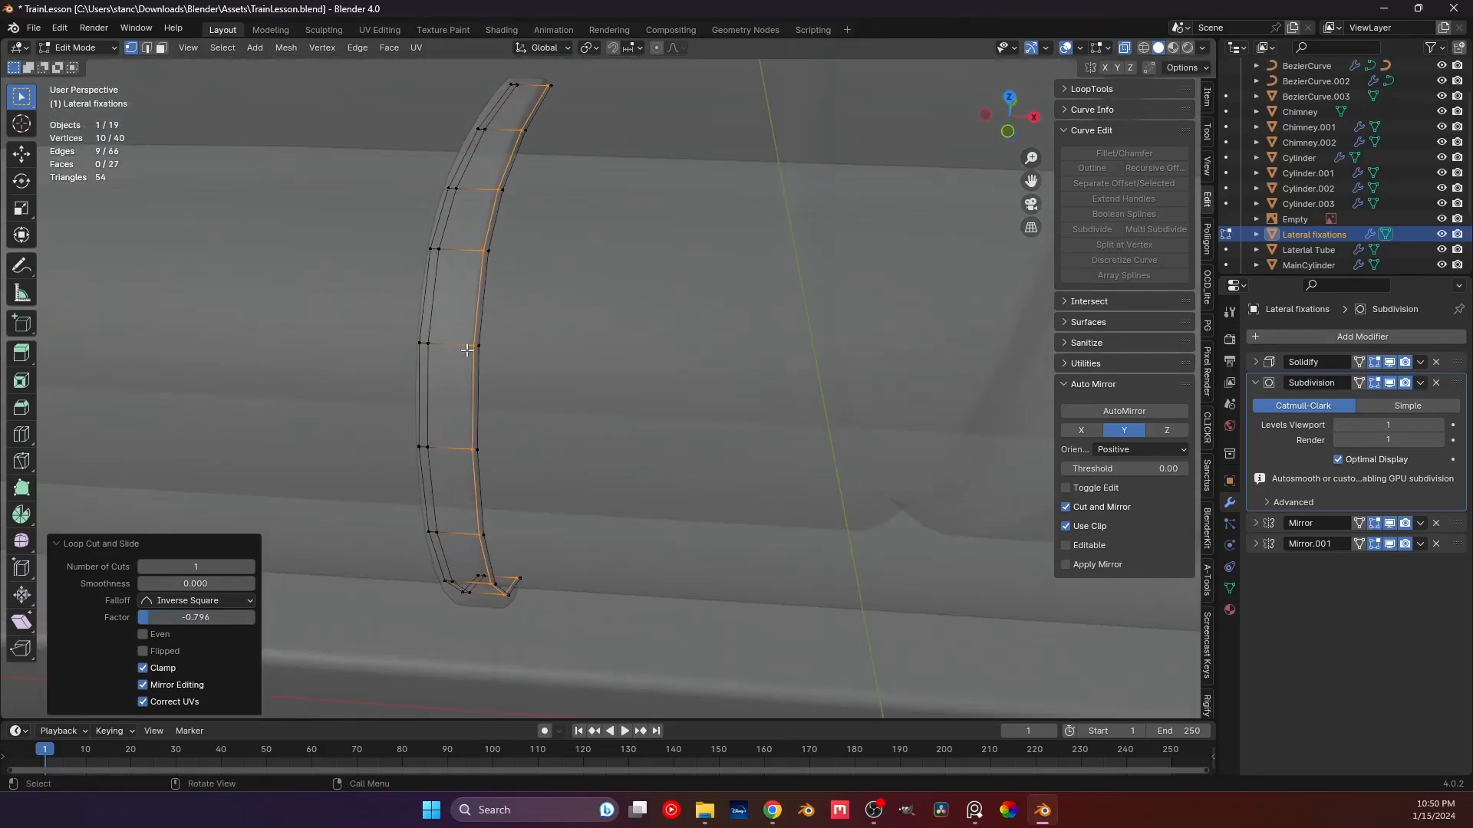
# Edge-slide the first support loop of the fixation band slightly along the band's width.
pyautogui.moveTo(437, 345); pyautogui.dragTo(516, 381, button='middle')
pyautogui.press('g')
pyautogui.press('g')
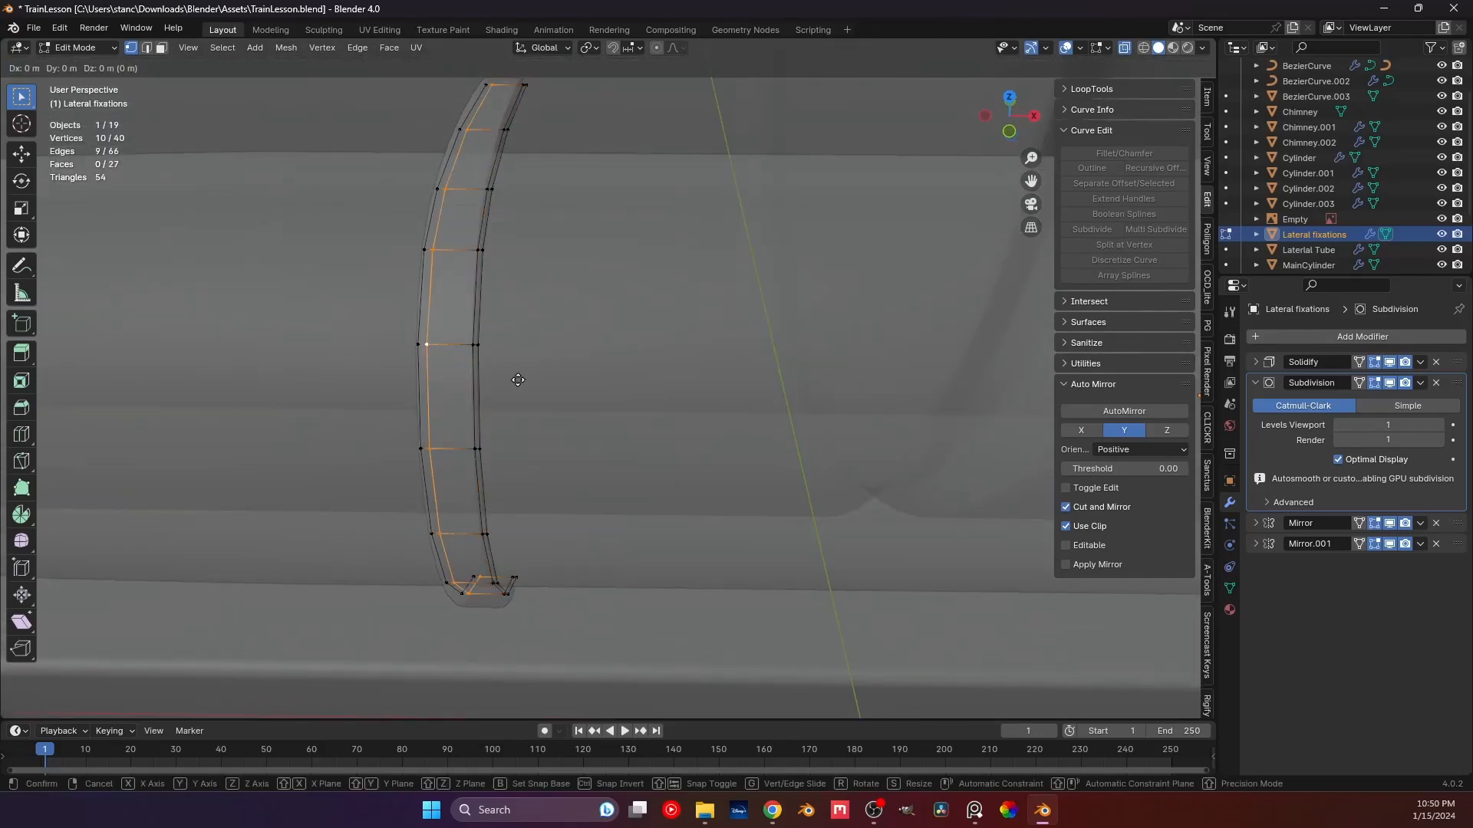
pyautogui.click(511, 380)
# Return to Object Mode with X-ray off, then deselect everything and save the file.
pyautogui.press('Tab')
pyautogui.moveTo(442, 330); pyautogui.dragTo(771, 201, button='middle')
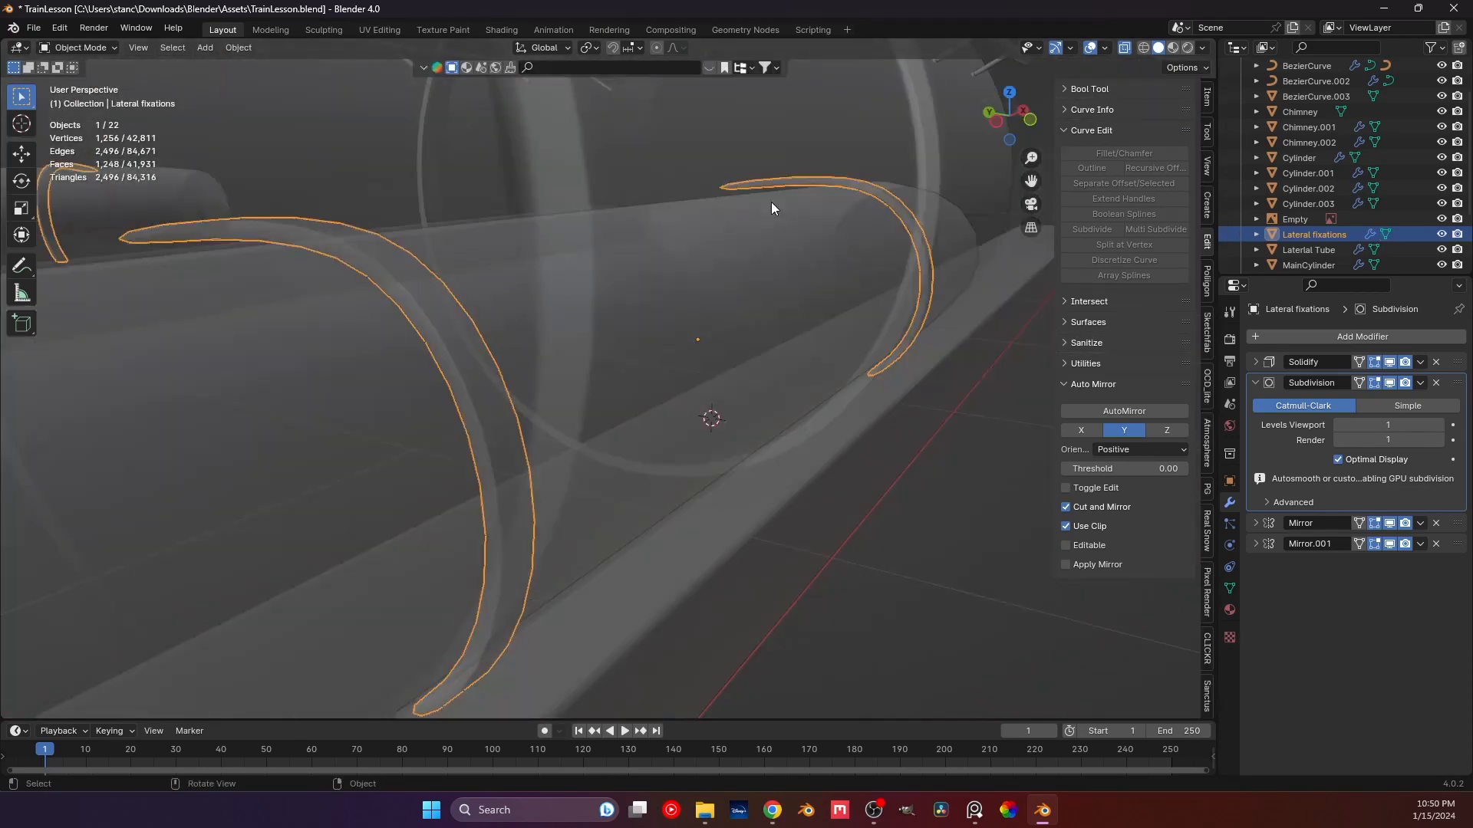
pyautogui.click(1125, 48)
pyautogui.moveTo(506, 337)
pyautogui.mouseDown(button='middle')
pyautogui.moveTo(535, 382)
pyautogui.moveTo(440, 390)
pyautogui.moveTo(604, 430)
pyautogui.moveTo(565, 427)
pyautogui.moveTo(500, 368)
pyautogui.mouseUp(button='middle')
pyautogui.hotkey('alt', 'a')
pyautogui.hotkey('ctrl', 's')
# Apply Shade Auto Smooth to the lateral fixations and deselect them.
pyautogui.click(500, 369)
pyautogui.click(519, 354)
pyautogui.rightClick(519, 355)
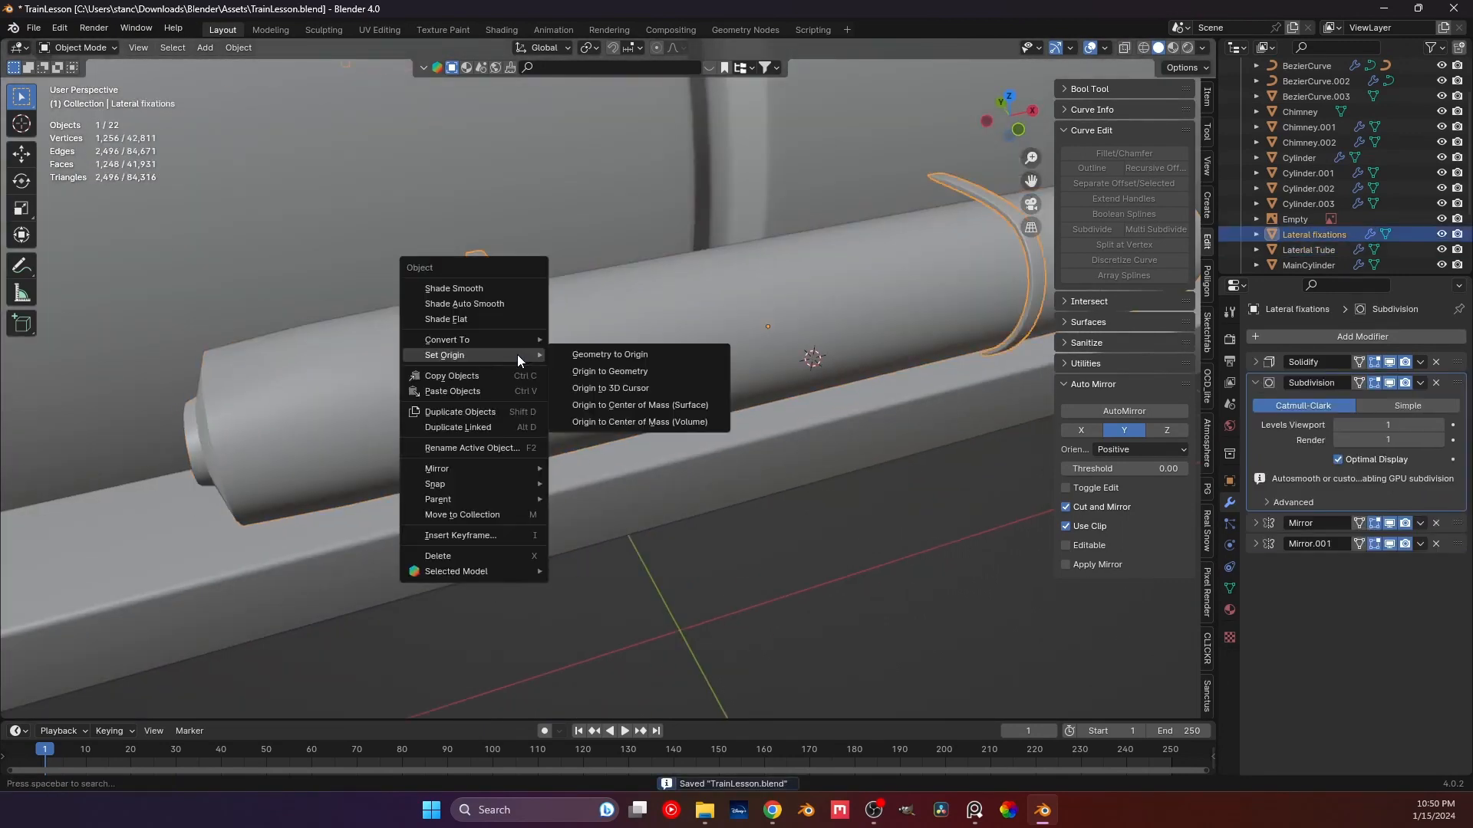
pyautogui.click(499, 306)
pyautogui.moveTo(499, 306); pyautogui.dragTo(614, 483, button='middle')
pyautogui.click(627, 490)
# Try Shade Smooth and then Shade Flat on the lateral tube.
pyautogui.click(371, 417)
pyautogui.rightClick(371, 417)
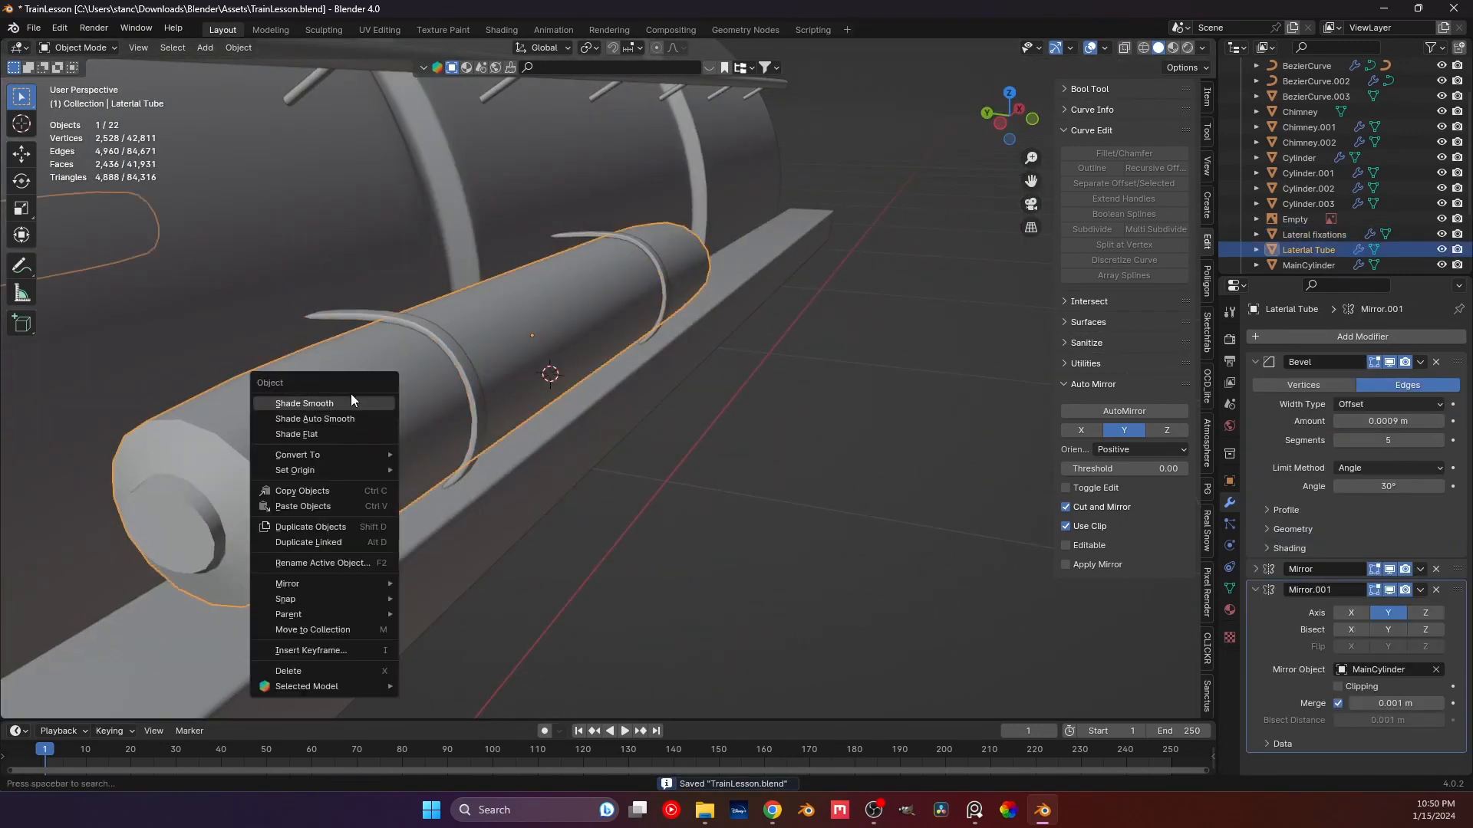
pyautogui.click(352, 396)
pyautogui.click(738, 509)
pyautogui.moveTo(738, 510); pyautogui.dragTo(519, 436, button='middle')
pyautogui.click(426, 400)
pyautogui.rightClick(426, 400)
pyautogui.click(416, 425)
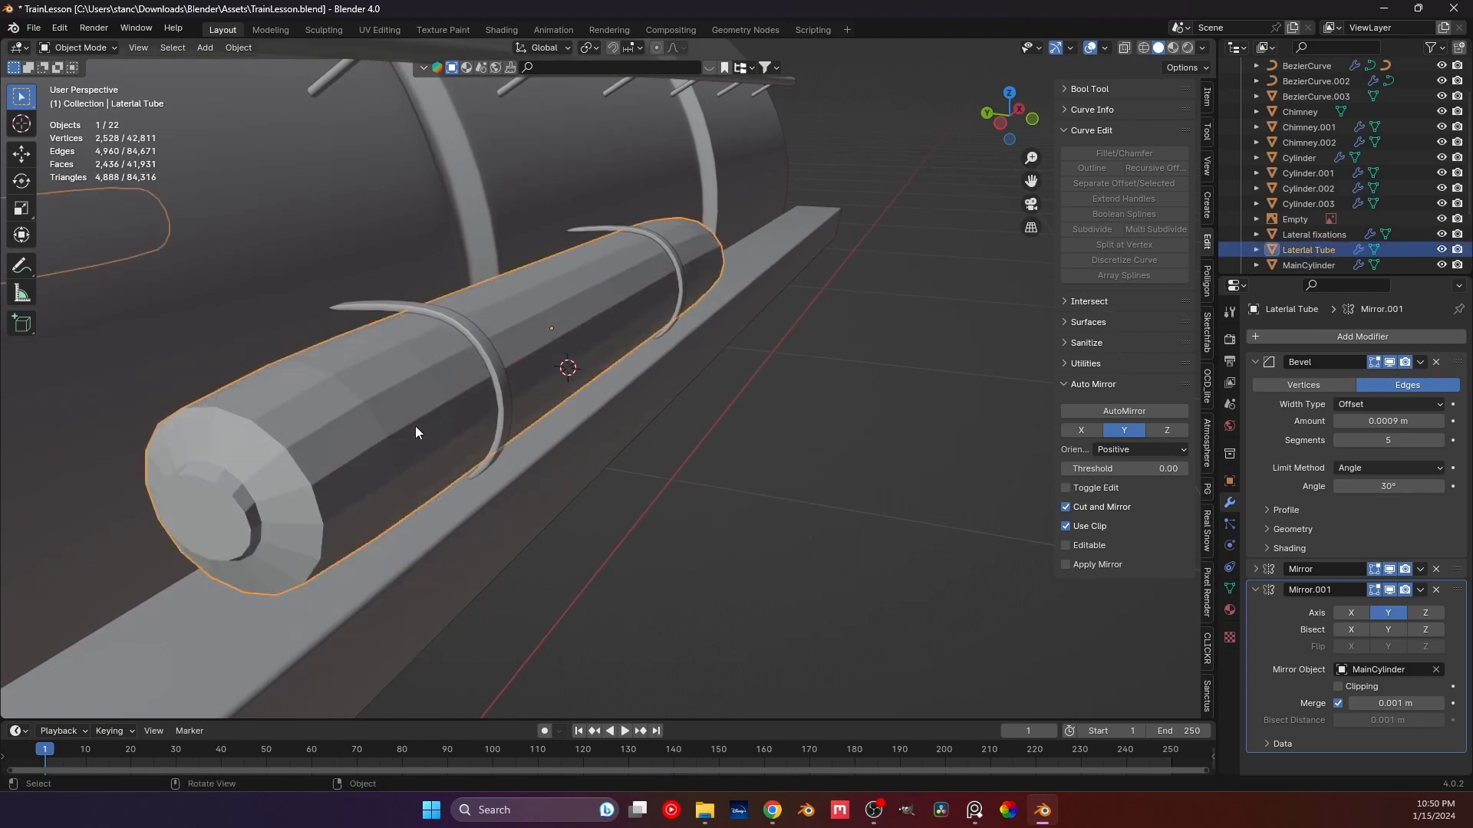
# Apply Shade Auto Smooth to the lateral tube and deselect it.
pyautogui.rightClick(390, 394)
pyautogui.click(376, 382)
pyautogui.click(882, 547)
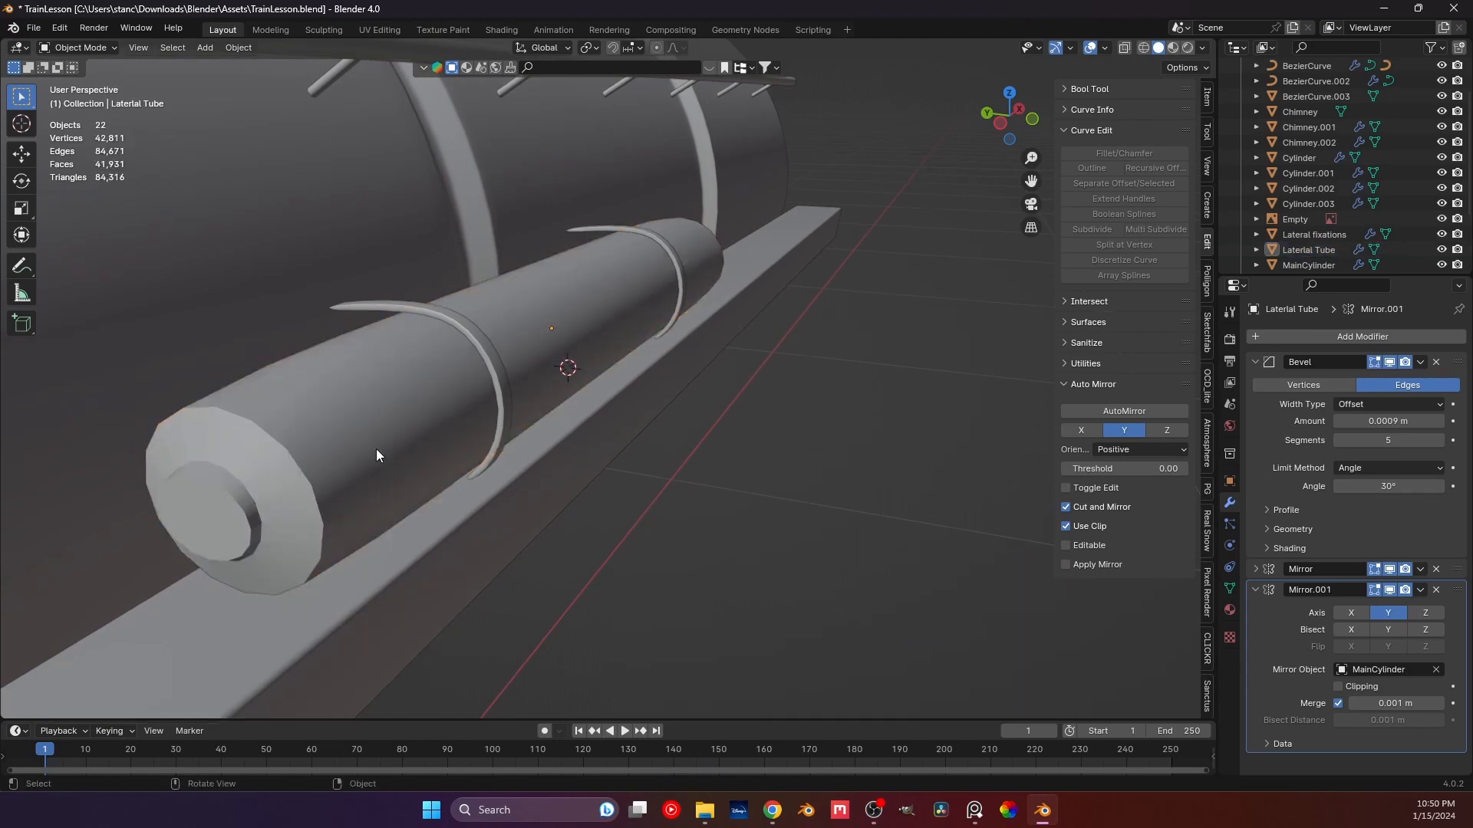
# Inspect the lateral tube's shading and the whole locomotive, then compare the model with the reference image in front view.
pyautogui.moveTo(375, 455); pyautogui.dragTo(328, 444, button='middle')
pyautogui.click(333, 439)
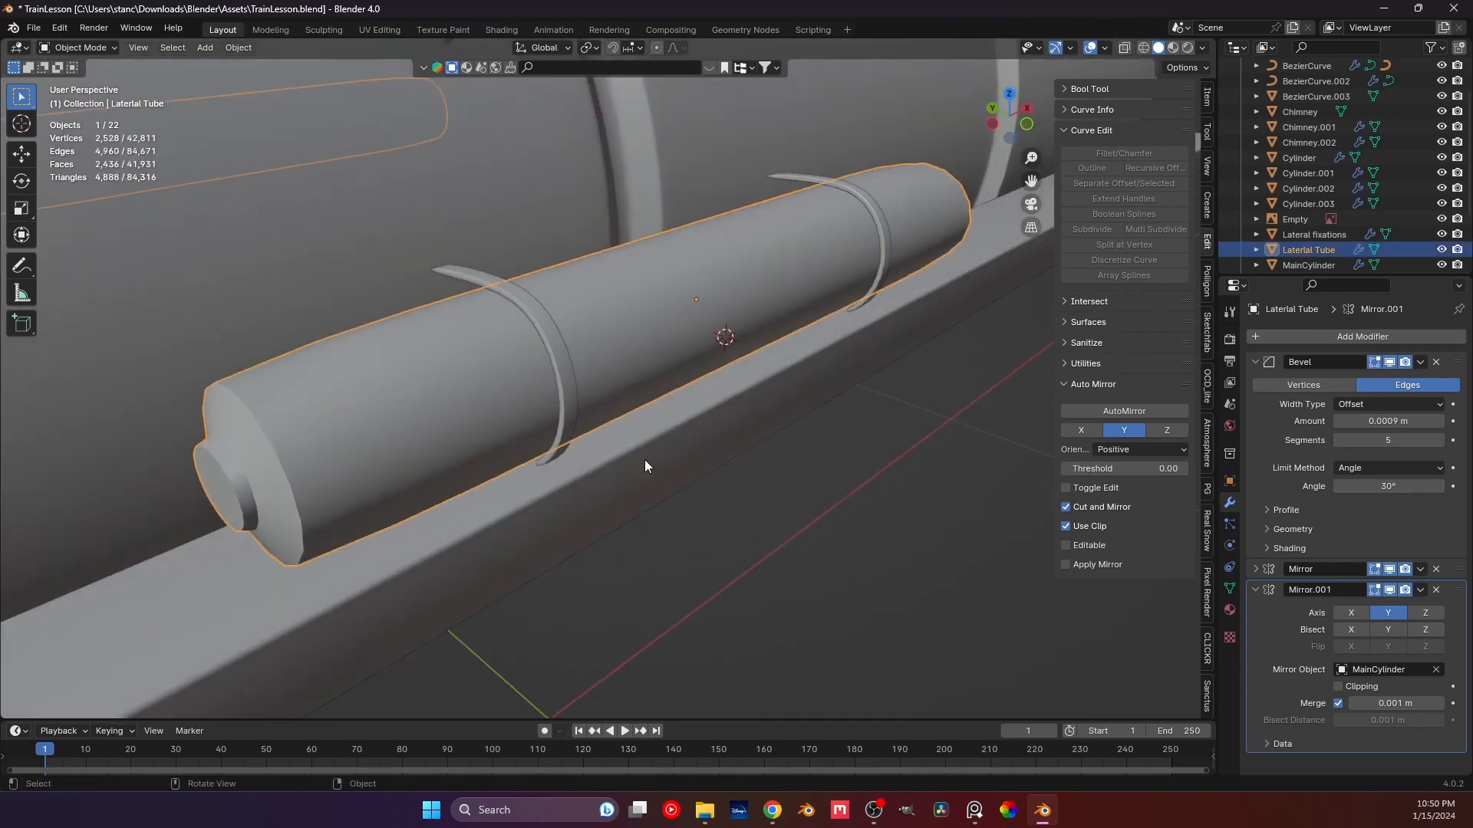
pyautogui.click(869, 513)
pyautogui.scroll(-4, 812, 444)
pyautogui.moveTo(454, 321)
pyautogui.mouseDown(button='middle')
pyautogui.moveTo(497, 291)
pyautogui.moveTo(448, 317)
pyautogui.mouseUp(button='middle')
pyautogui.scroll(-4, 451, 336)
pyautogui.scroll(-5, 451, 337)
pyautogui.moveTo(679, 445); pyautogui.dragTo(583, 399, button='middle')
pyautogui.scroll(2, 566, 428)
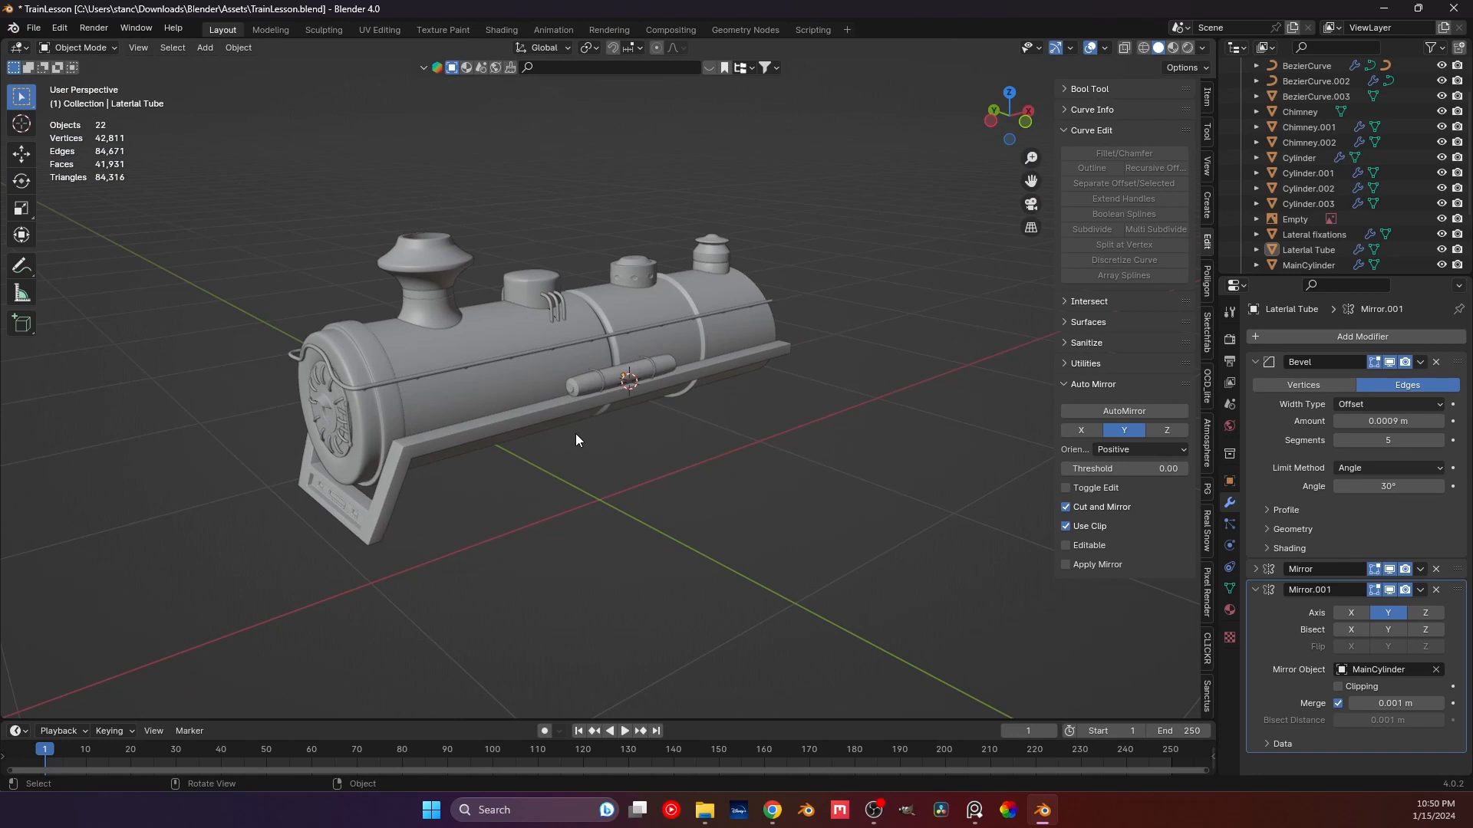
pyautogui.press('KP_1')
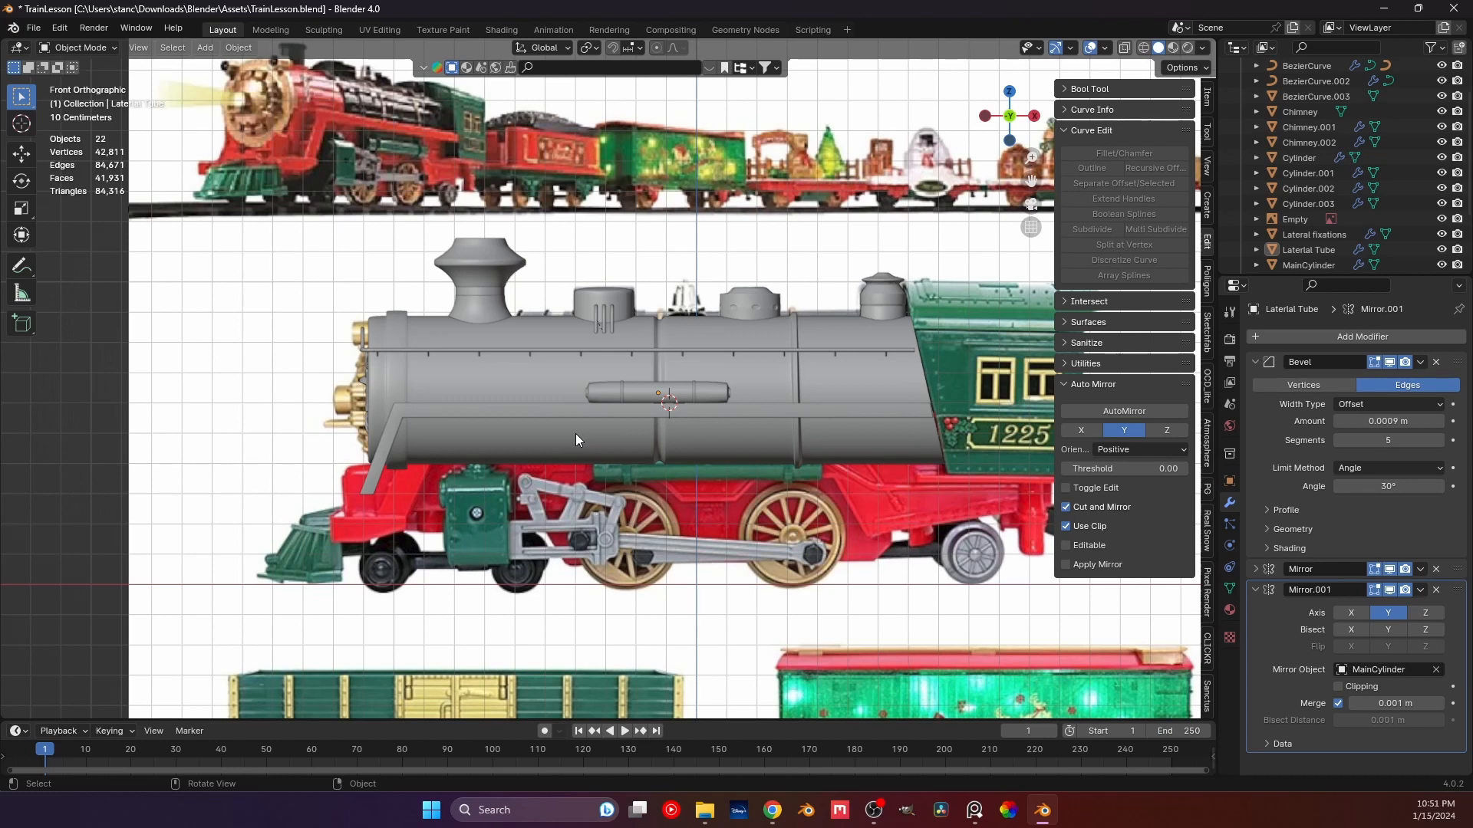
pyautogui.keyDown('shift'); pyautogui.moveTo(638, 481); pyautogui.dragTo(491, 395, button='middle'); pyautogui.keyUp('shift')
# Snap the 3D cursor to the main cylinder's bottom vertex beside the middle ring in Edit Mode, then return to Object Mode and deselect.
pyautogui.click(489, 395)
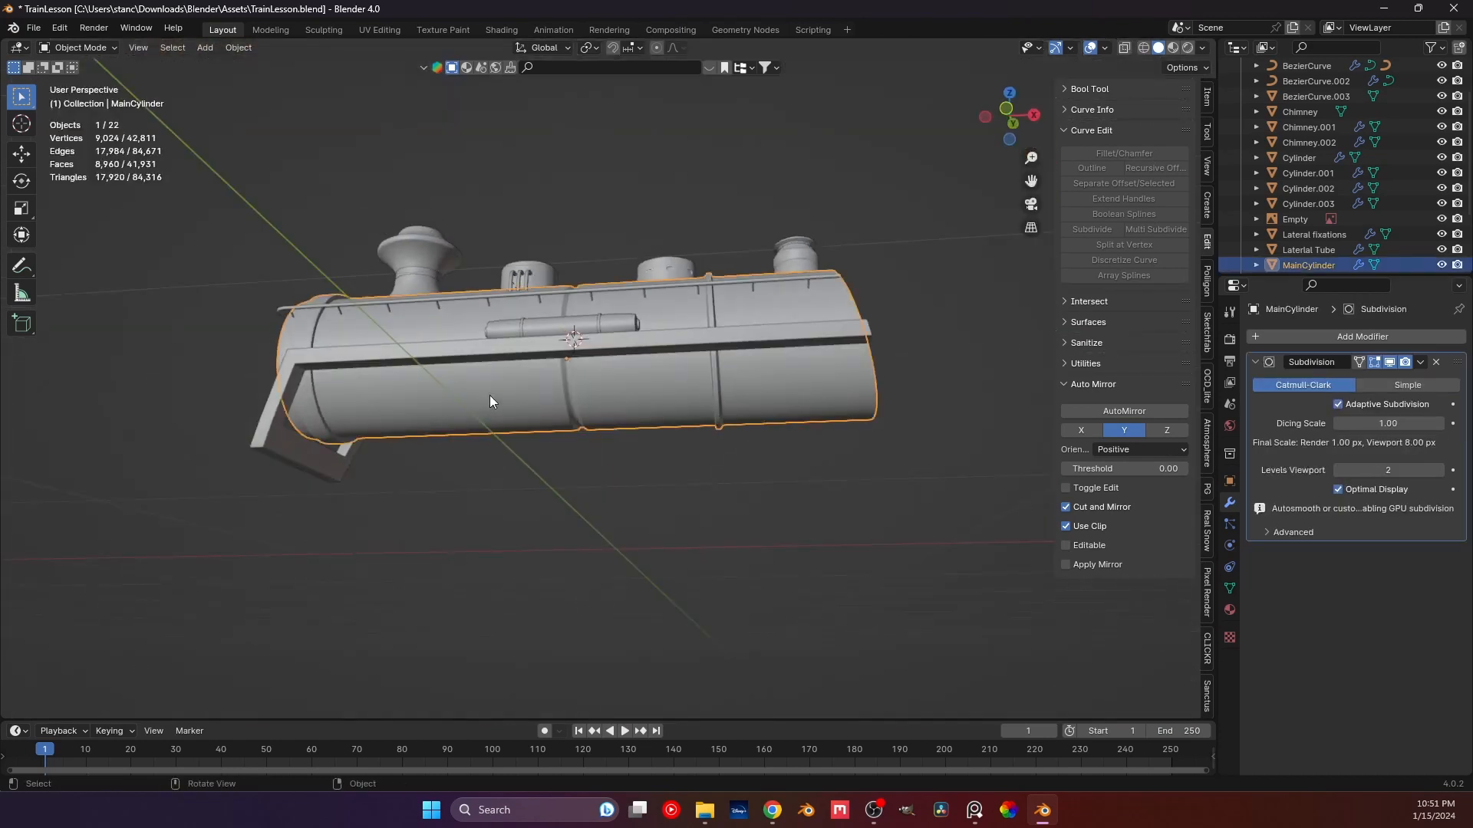
pyautogui.press('Tab')
pyautogui.scroll(2, 514, 444)
pyautogui.moveTo(496, 455)
pyautogui.mouseDown(button='middle')
pyautogui.moveTo(404, 451)
pyautogui.moveTo(496, 455)
pyautogui.moveTo(549, 503)
pyautogui.moveTo(338, 499)
pyautogui.moveTo(424, 506)
pyautogui.moveTo(379, 509)
pyautogui.moveTo(491, 491)
pyautogui.moveTo(371, 486)
pyautogui.moveTo(598, 430)
pyautogui.mouseUp(button='middle')
pyautogui.press('3')
pyautogui.scroll(2, 451, 498)
pyautogui.press('1')
pyautogui.scroll(3, 660, 418)
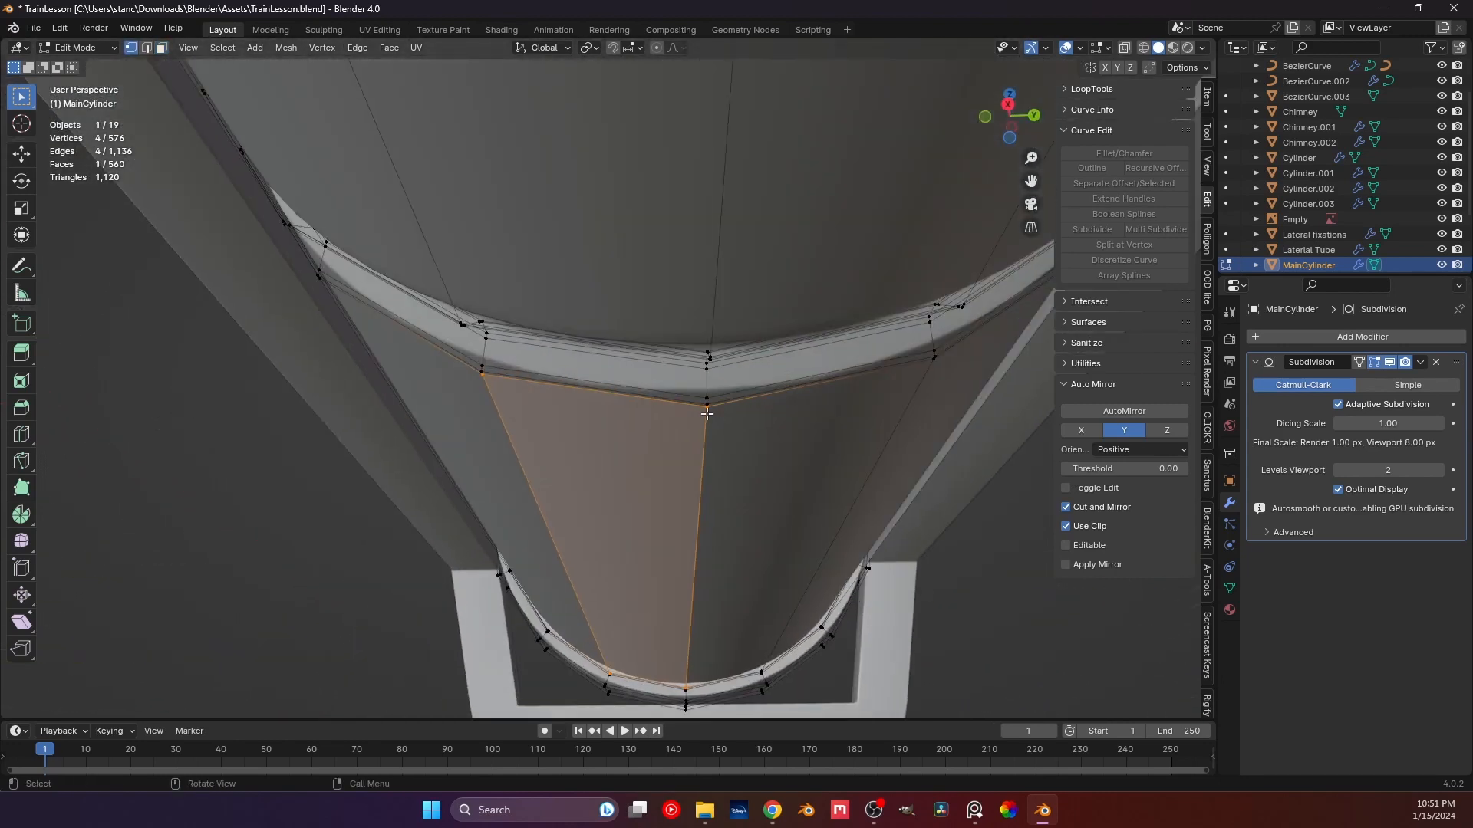
pyautogui.click(706, 414)
pyautogui.moveTo(707, 415); pyautogui.dragTo(799, 431, button='middle')
pyautogui.scroll(-4, 667, 465)
pyautogui.moveTo(657, 467); pyautogui.dragTo(659, 487, button='middle')
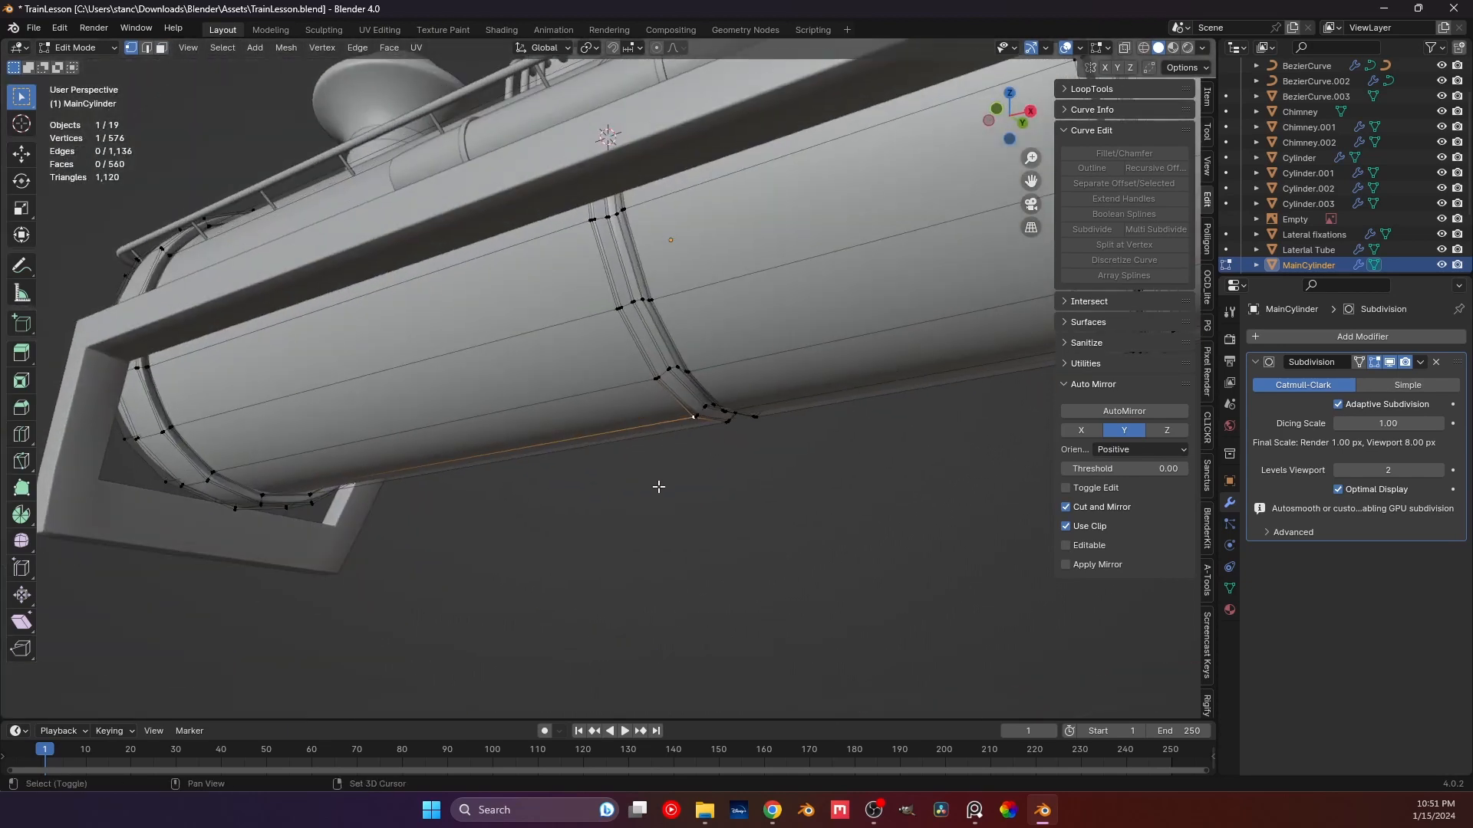
pyautogui.hotkey('ctrl', 'Tab')
pyautogui.click(634, 576)
pyautogui.moveTo(601, 487); pyautogui.dragTo(717, 541, button='middle')
pyautogui.click(716, 541)
pyautogui.scroll(-2, 577, 459)
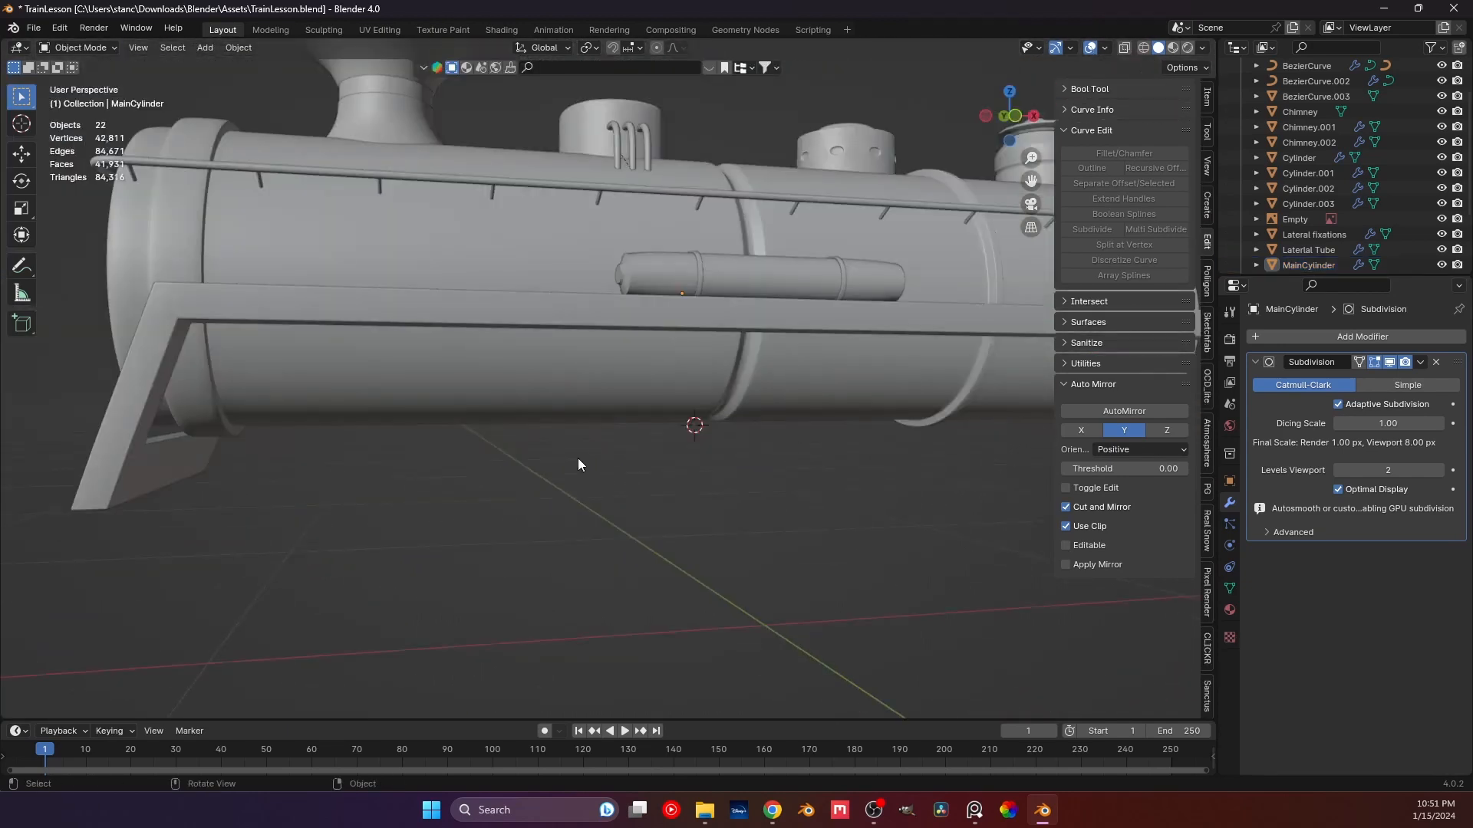
# In front view, add a cube at the 3D cursor and scale it to about 0.061 along Z.
pyautogui.press('KP_1')
pyautogui.scroll(-1, 577, 458)
pyautogui.keyDown('shift'); pyautogui.moveTo(662, 432); pyautogui.dragTo(631, 378, button='middle'); pyautogui.keyUp('shift')
pyautogui.hotkey('shift', 'a')
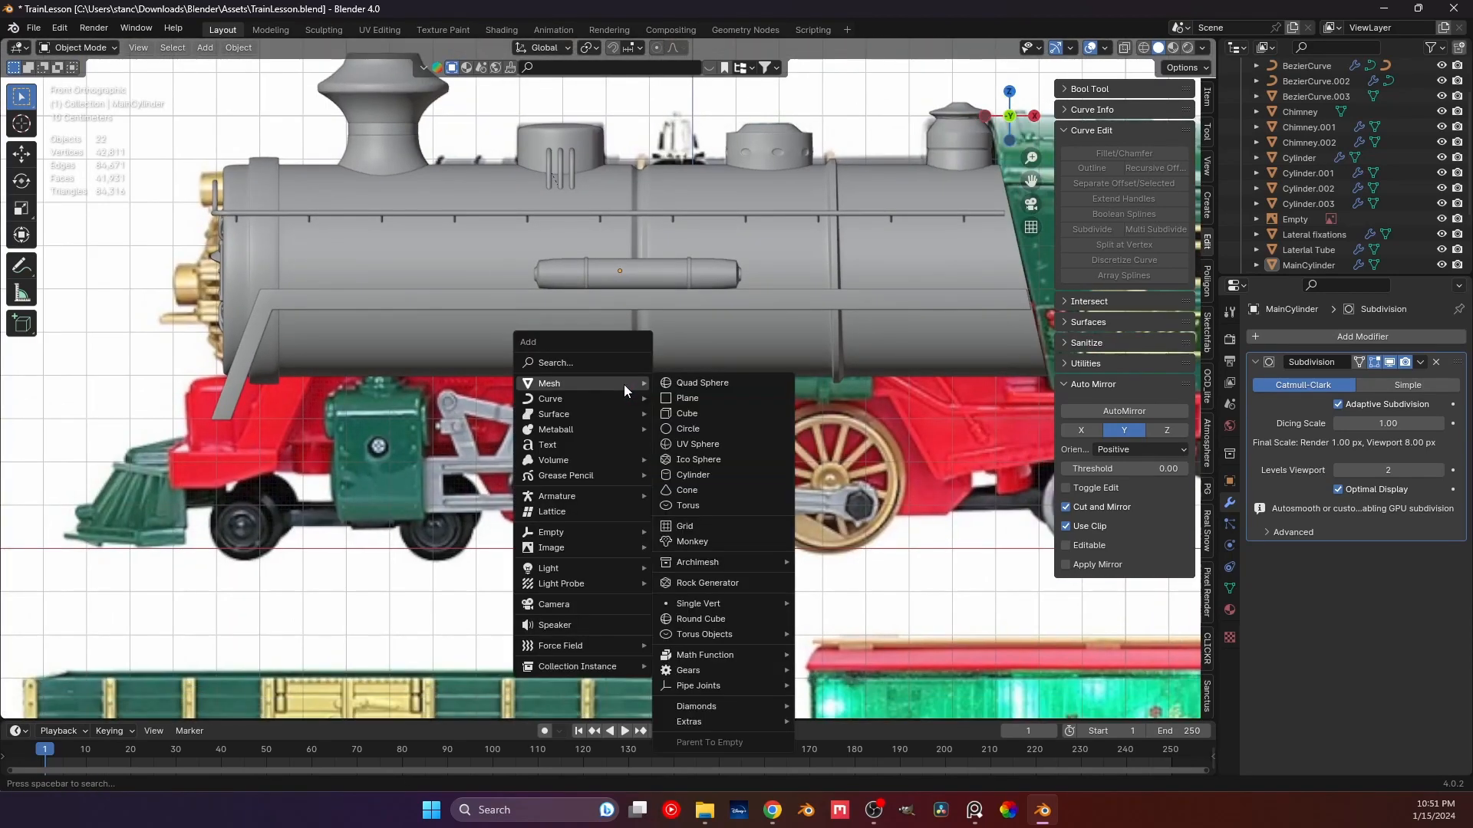
pyautogui.click(675, 412)
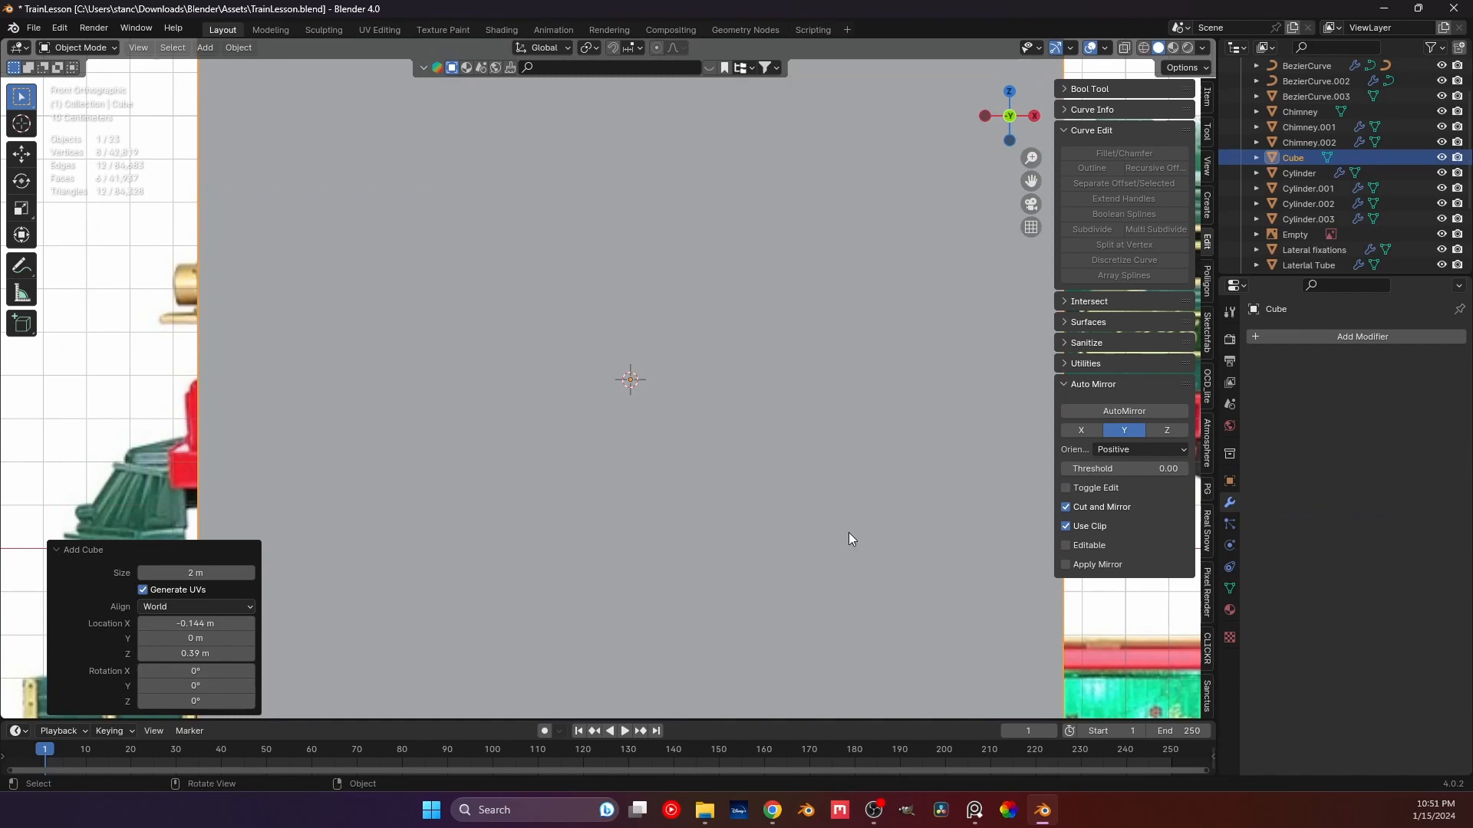
pyautogui.press('s')
pyautogui.press('z')
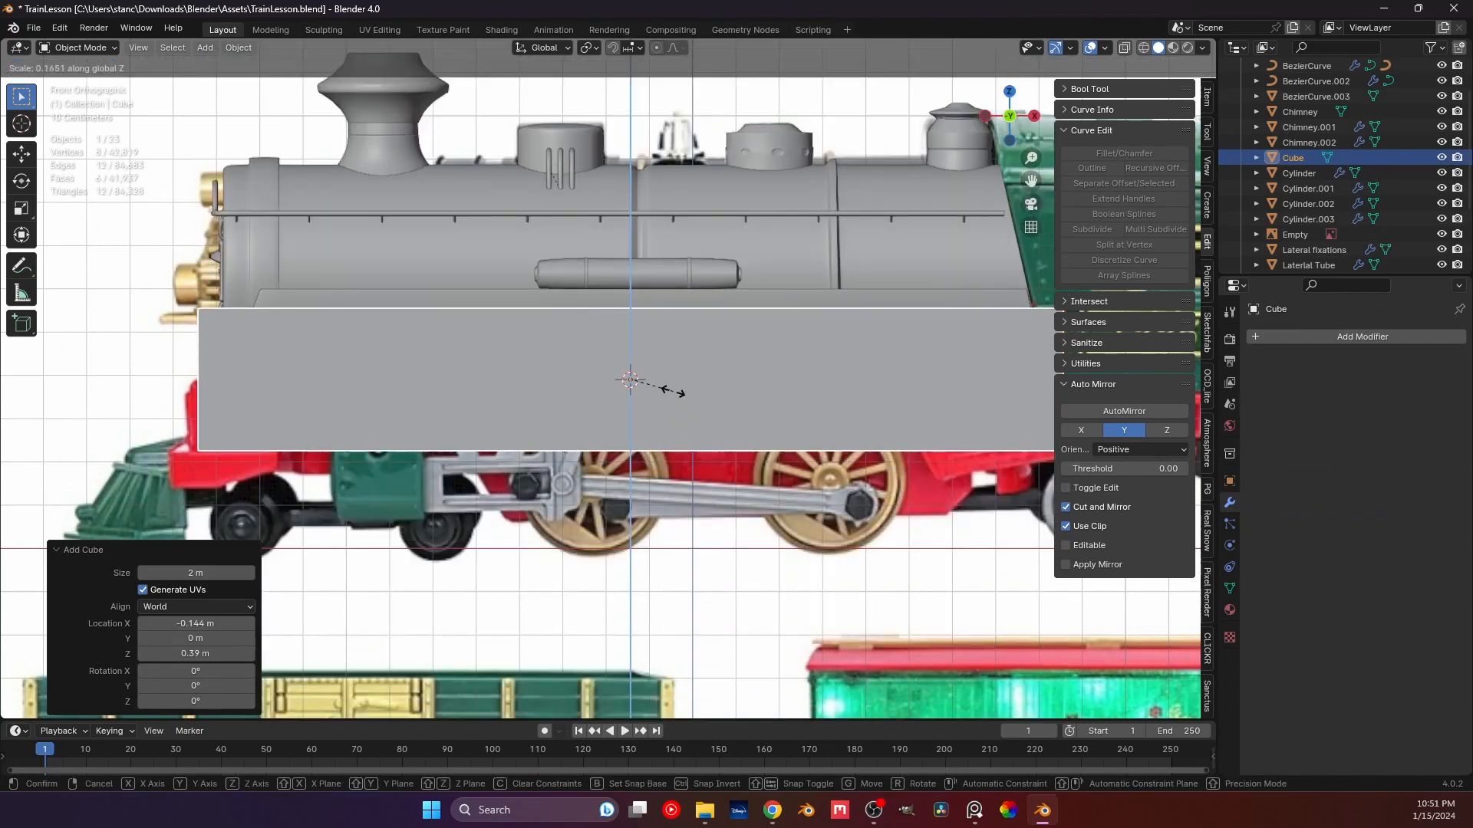
pyautogui.click(649, 384)
# Lower the flattened cube about 0.041 m along Z and scale it to about 0.795 along X.
pyautogui.press('g')
pyautogui.press('z')
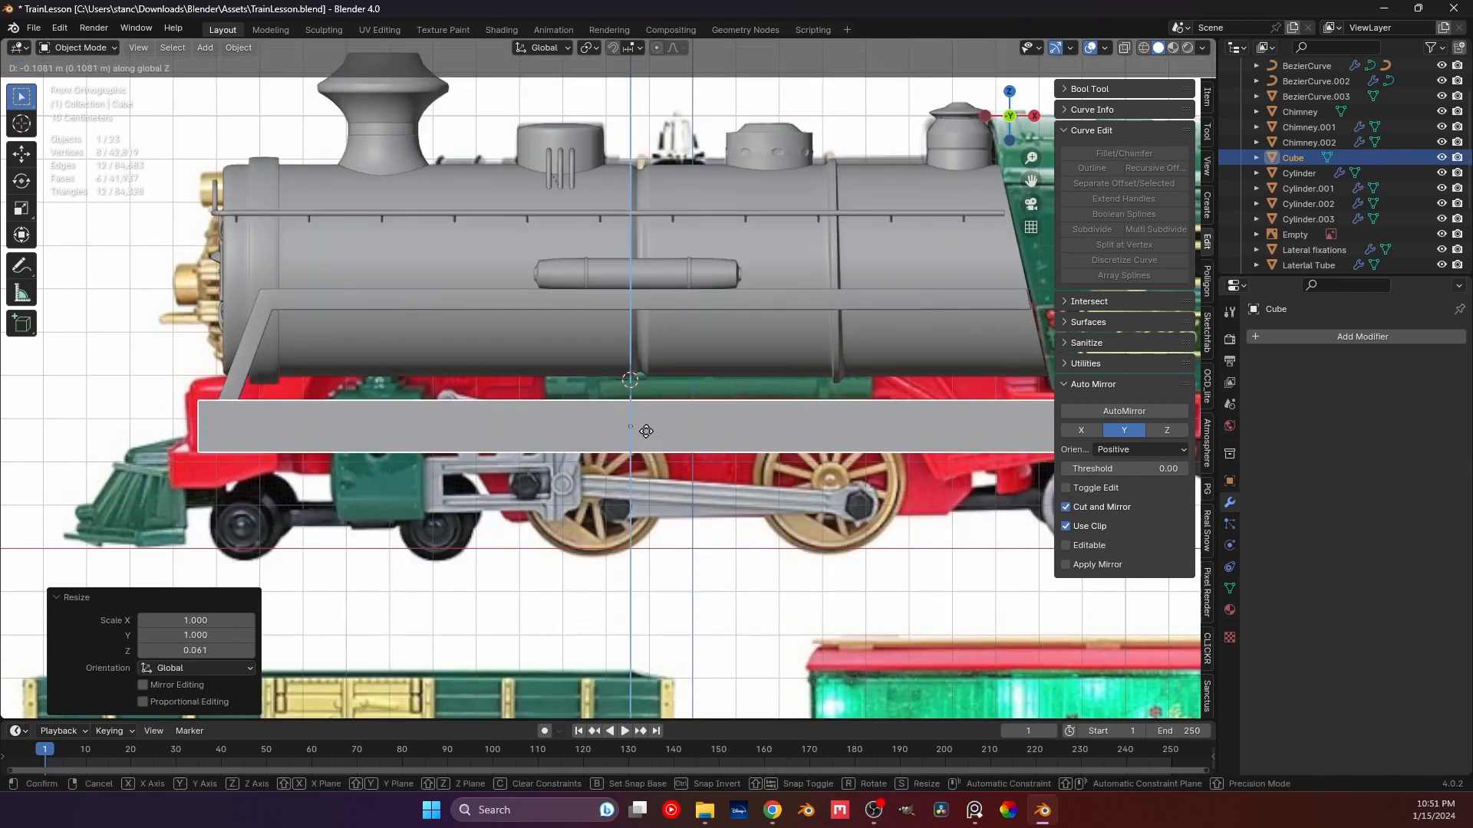
pyautogui.click(652, 403)
pyautogui.keyDown('shift'); pyautogui.moveTo(1044, 501); pyautogui.dragTo(798, 435, button='middle'); pyautogui.keyUp('shift')
pyautogui.press('s')
pyautogui.press('x')
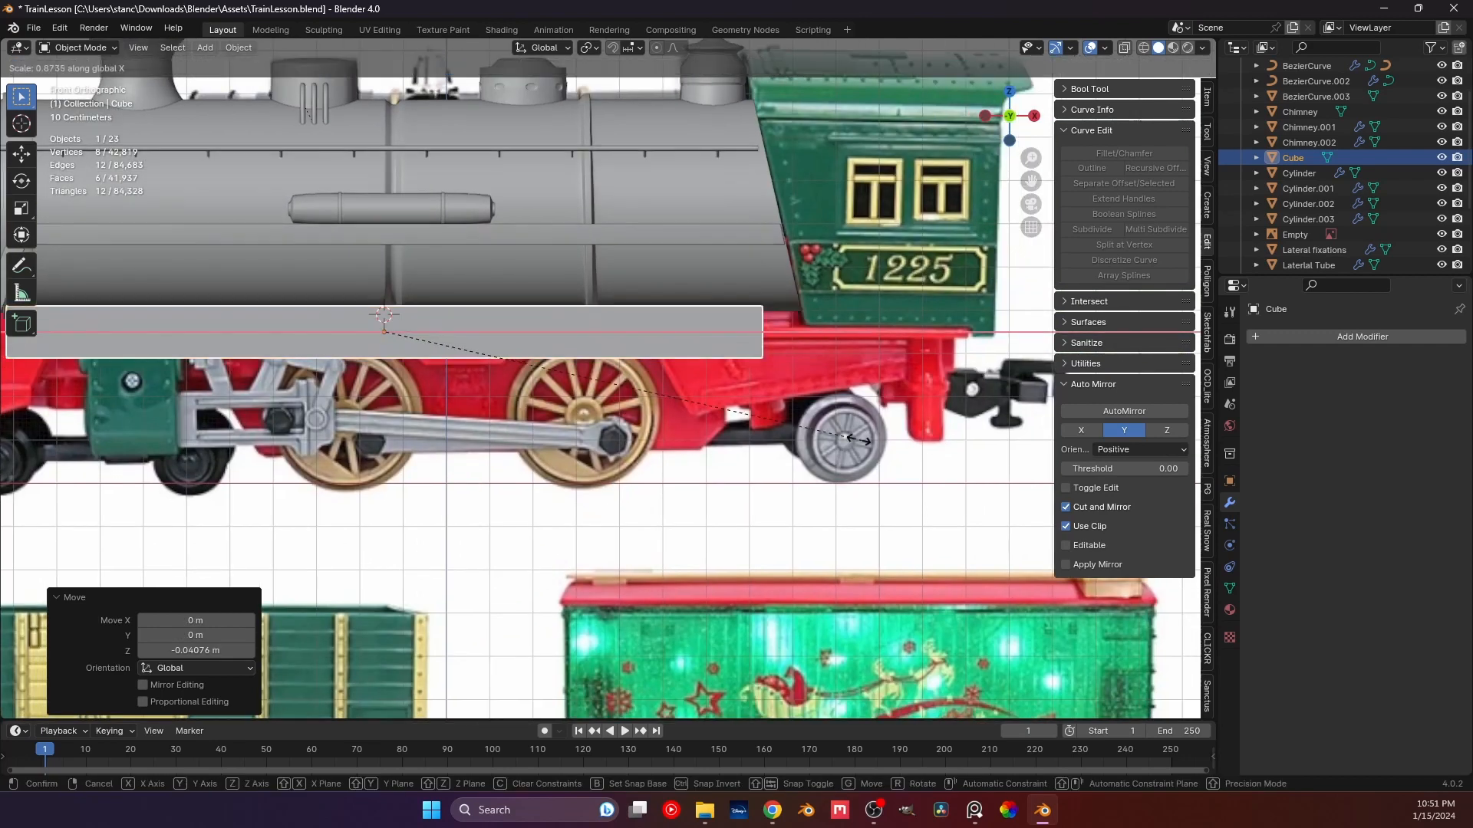
pyautogui.click(802, 430)
pyautogui.keyDown('shift'); pyautogui.moveTo(542, 400); pyautogui.dragTo(650, 360, button='middle'); pyautogui.keyUp('shift')
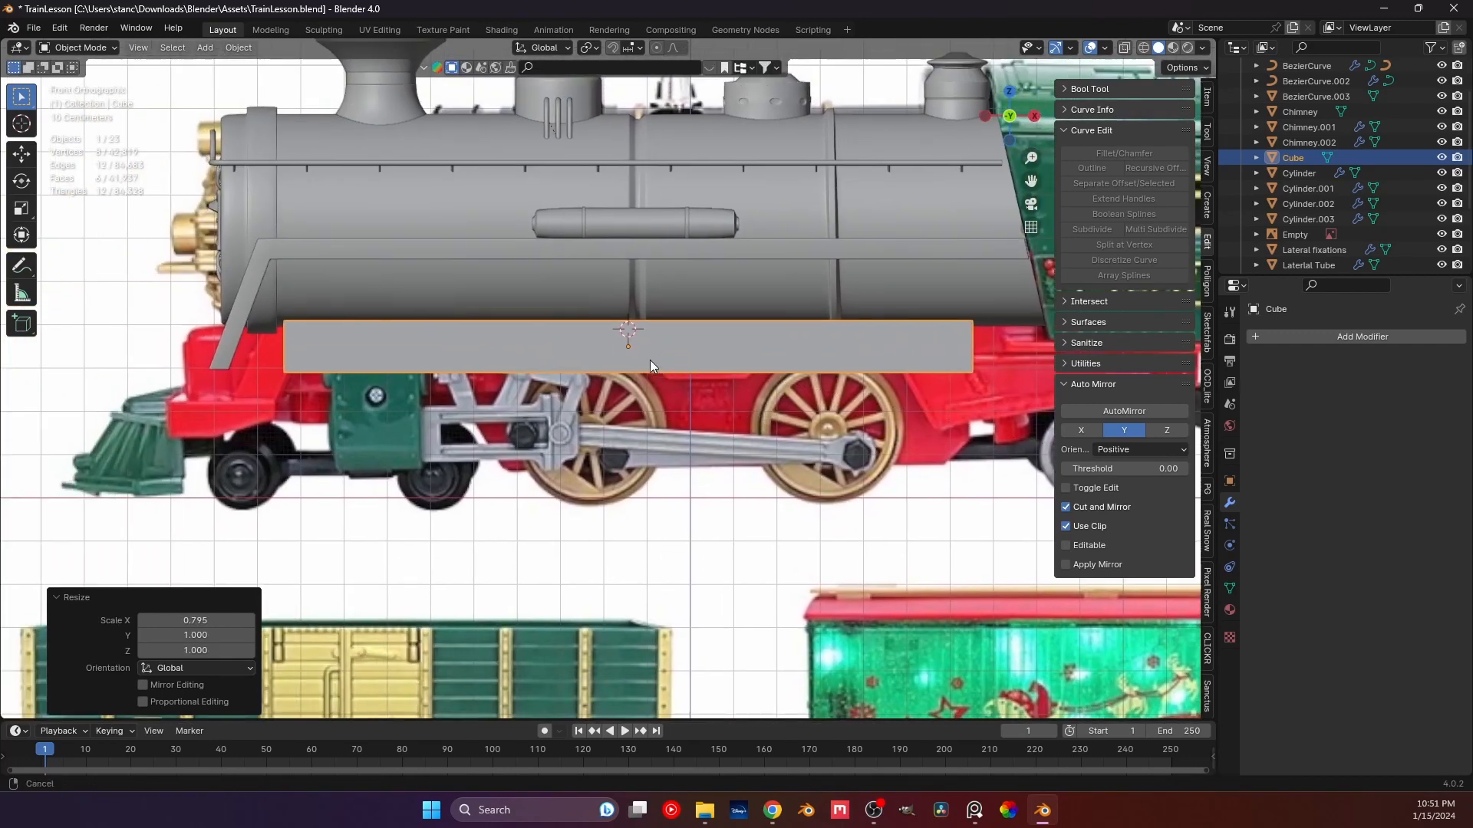
pyautogui.scroll(2, 725, 365)
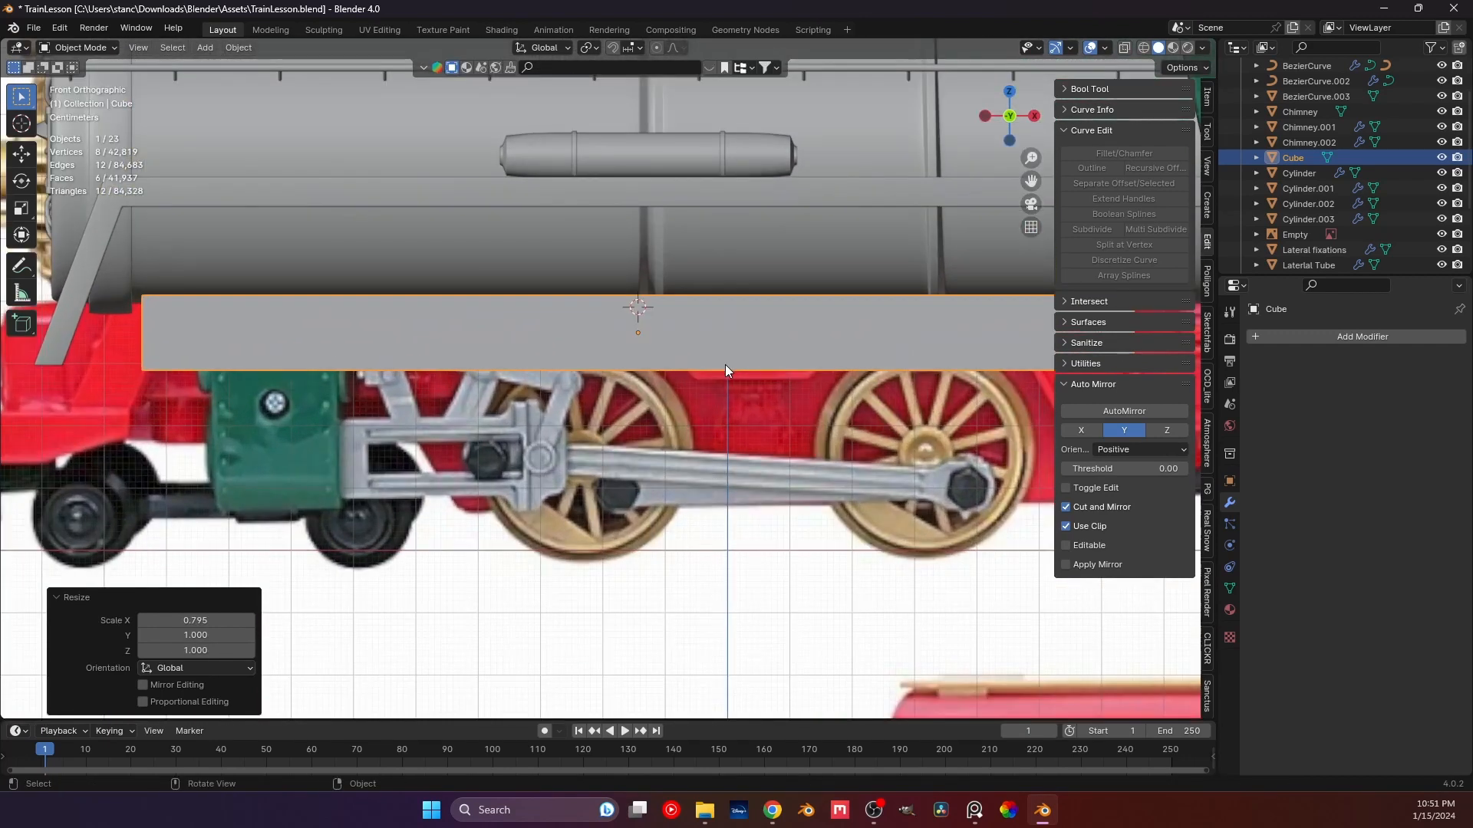
# Turn on X-ray and lower the cube slightly along Z over the reference's red chassis, leaving the cube selected.
pyautogui.click(1126, 48)
pyautogui.keyDown('shift'); pyautogui.moveTo(669, 323); pyautogui.dragTo(603, 294, button='middle'); pyautogui.keyUp('shift')
pyautogui.press('g')
pyautogui.press('z')
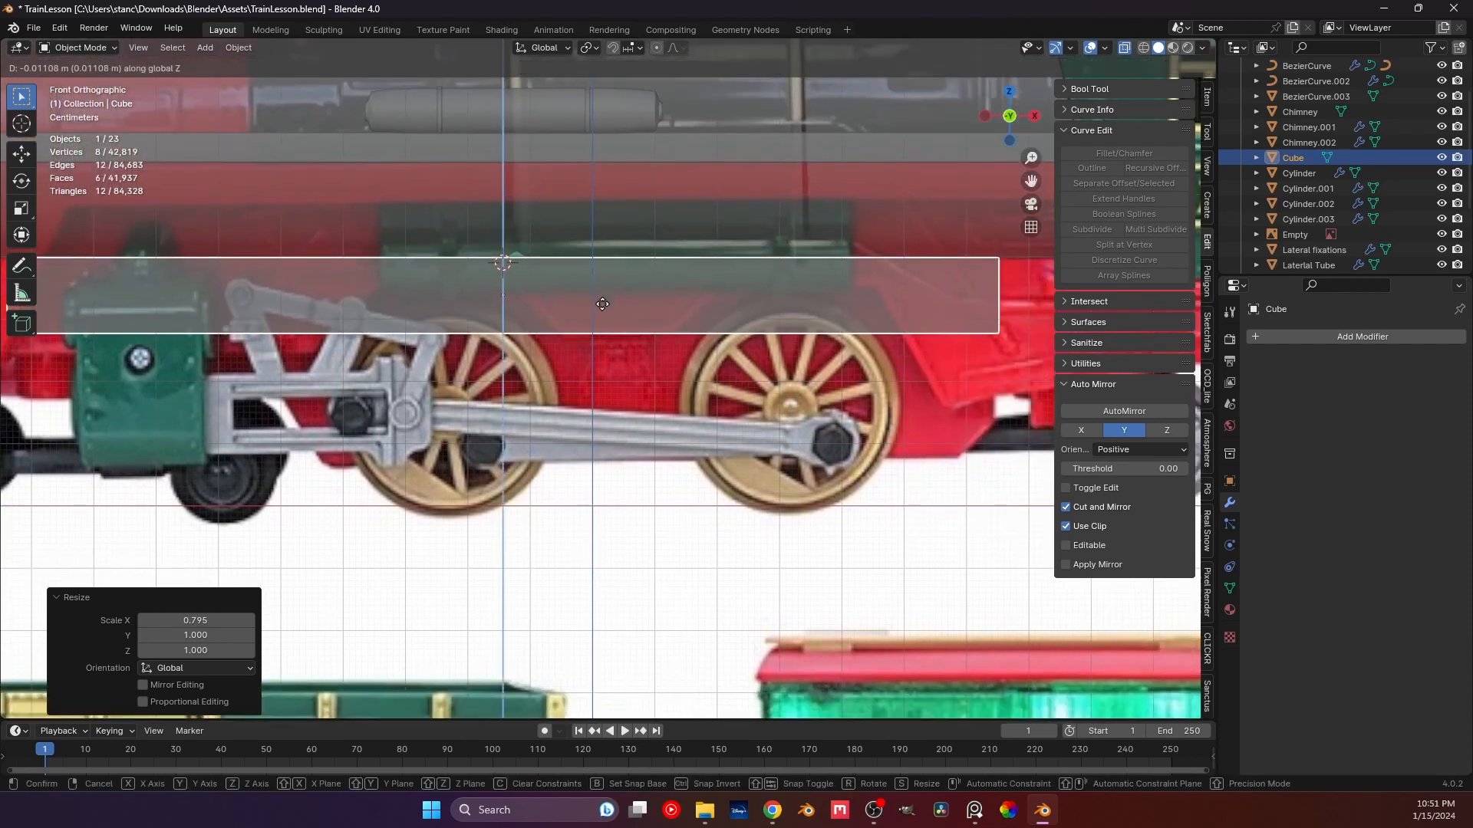
pyautogui.click(602, 309)
pyautogui.click(475, 313)
pyautogui.keyDown('shift'); pyautogui.moveTo(473, 313); pyautogui.dragTo(562, 349, button='middle'); pyautogui.keyUp('shift')
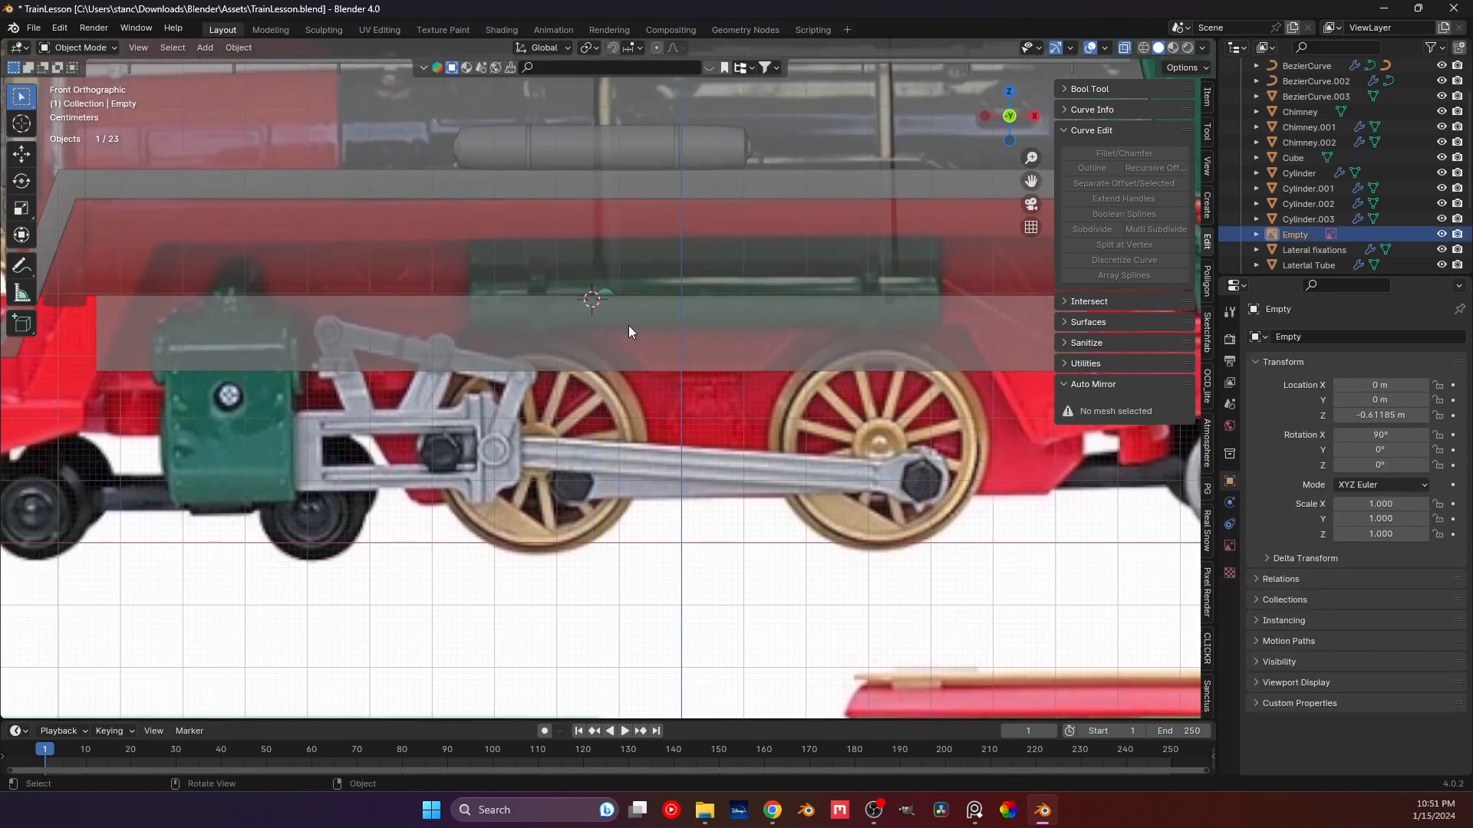
pyautogui.click(630, 333)
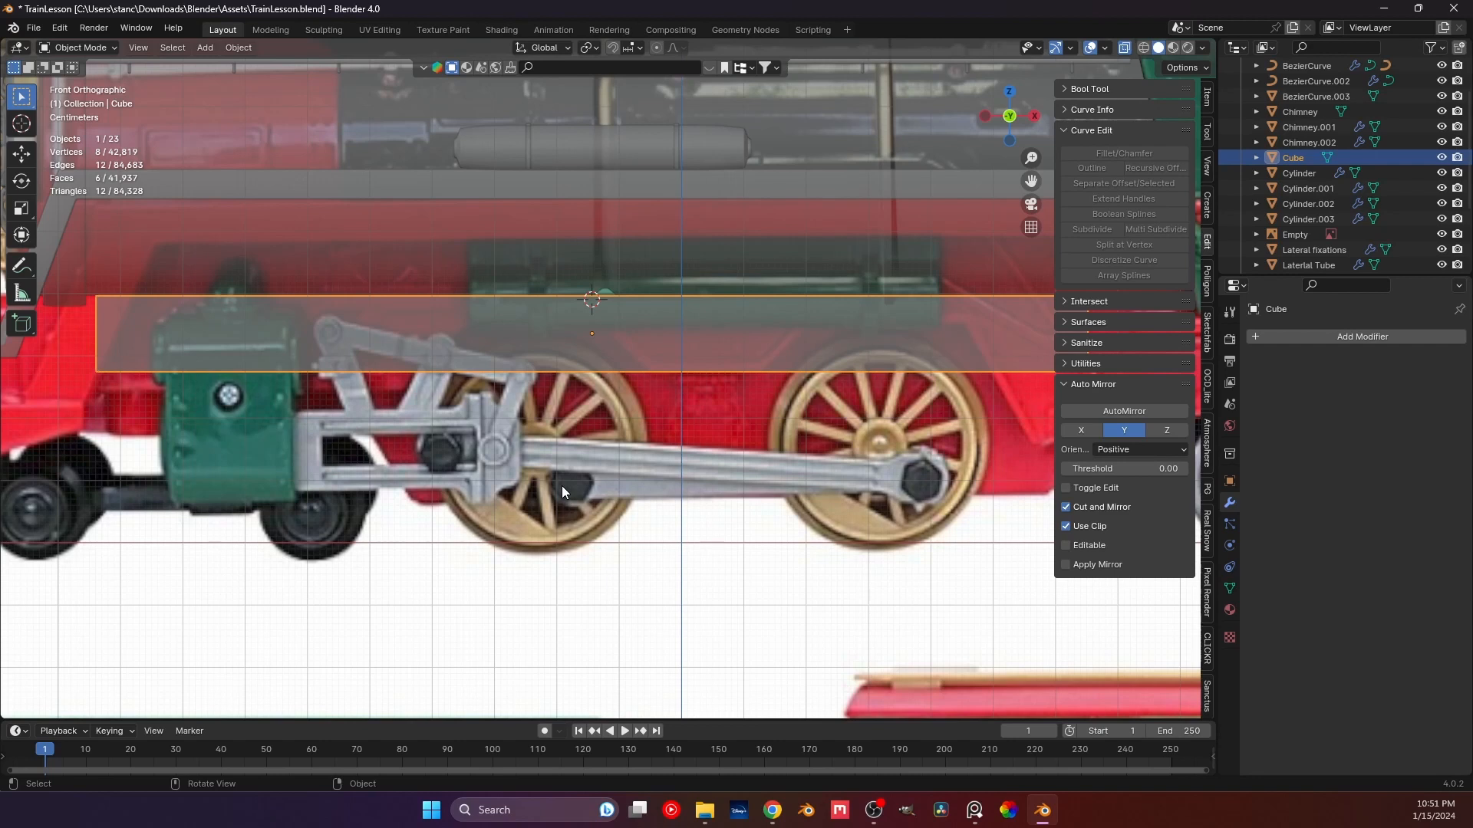
pyautogui.scroll(-2, 566, 474)
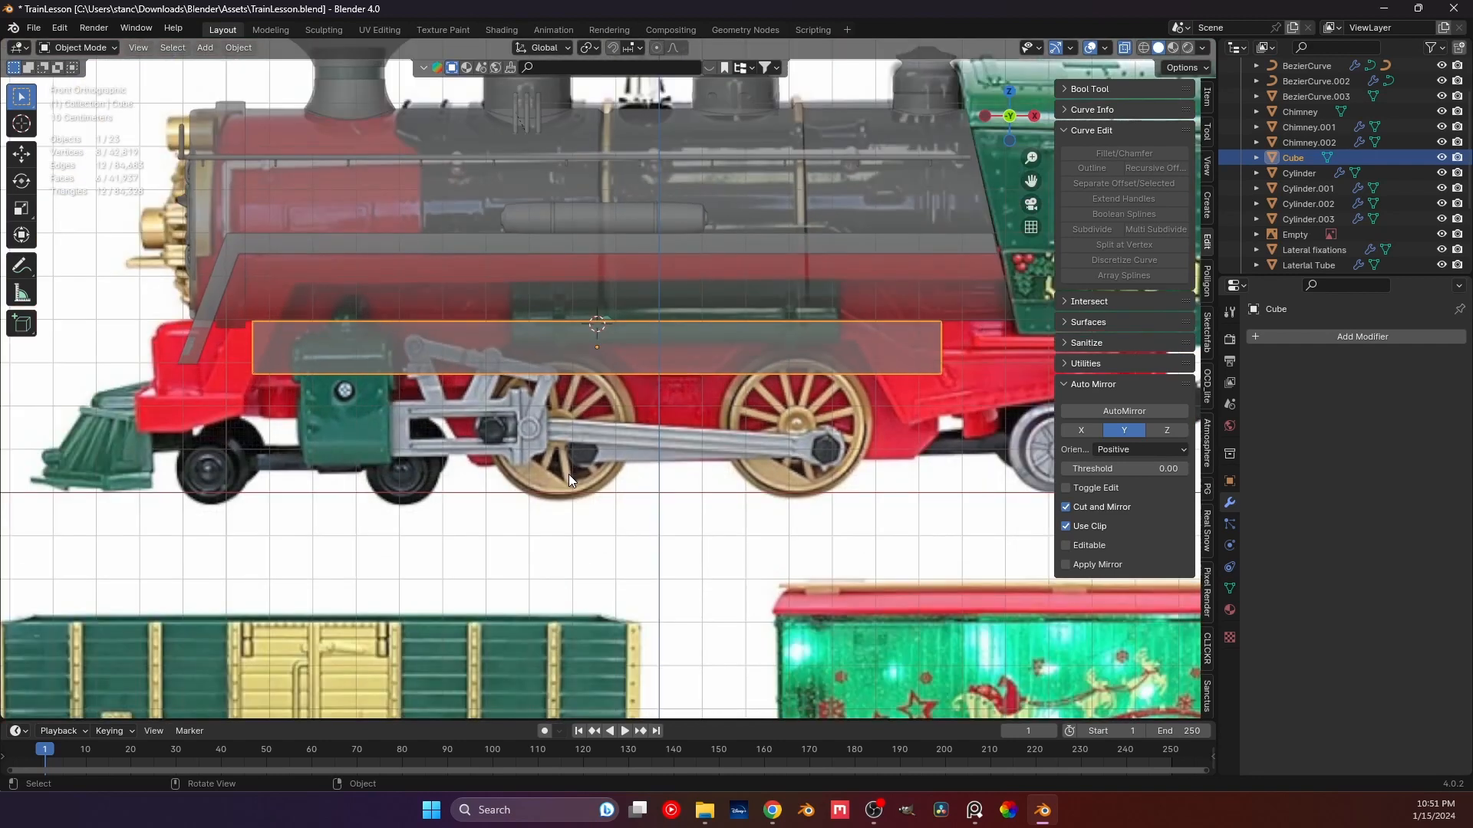
# Apply the scale of the flattened chassis cube.
pyautogui.moveTo(569, 474); pyautogui.dragTo(495, 518, button='middle')
pyautogui.scroll(-4, 563, 420)
pyautogui.moveTo(697, 427); pyautogui.dragTo(730, 569, button='middle')
pyautogui.hotkey('ctrl', 'a')
pyautogui.click(594, 466)
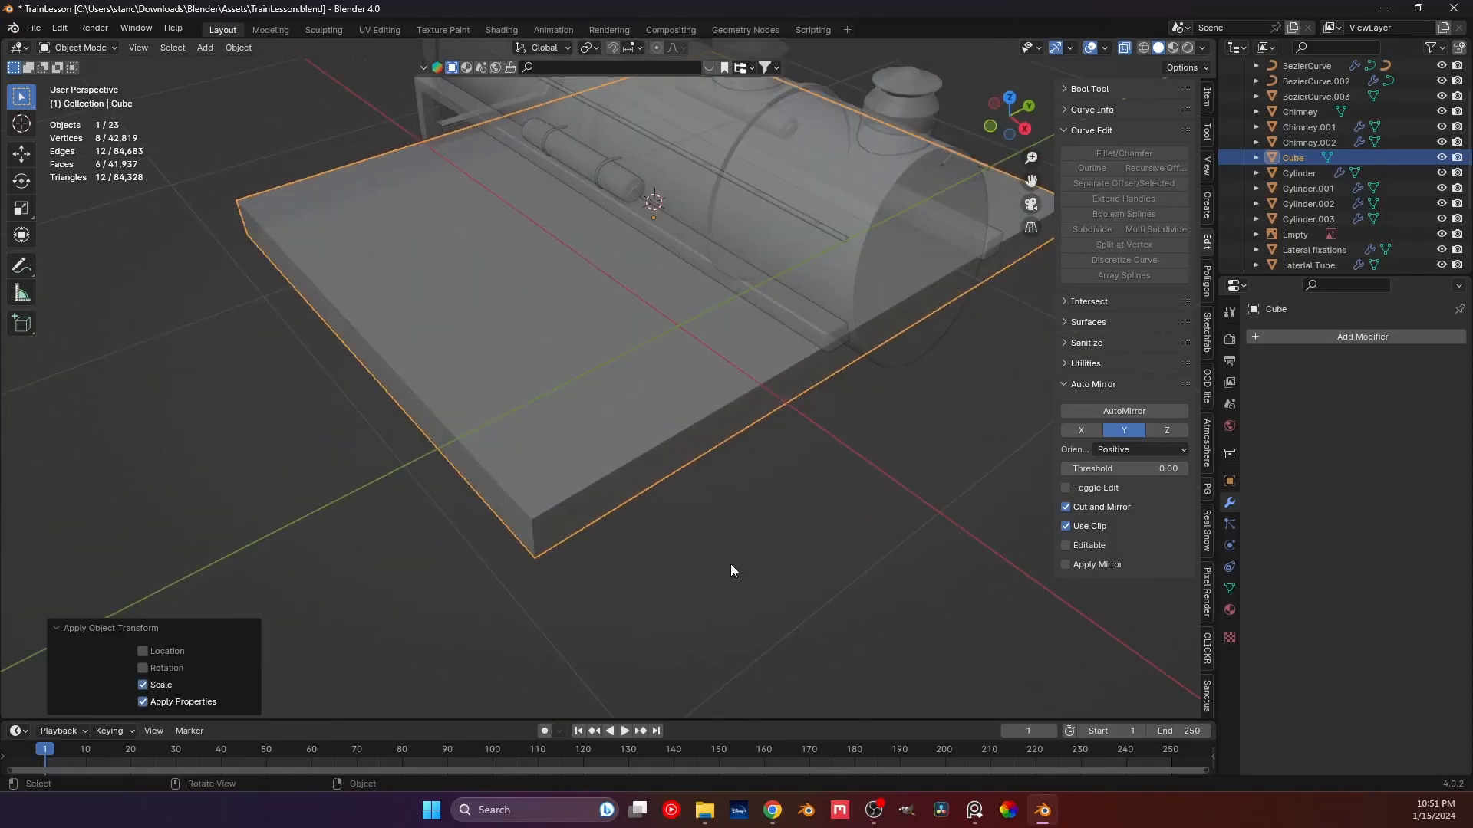
# Try to auto-mirror the chassis cube across the Y axis with Positive orientation.
pyautogui.click(1107, 417)
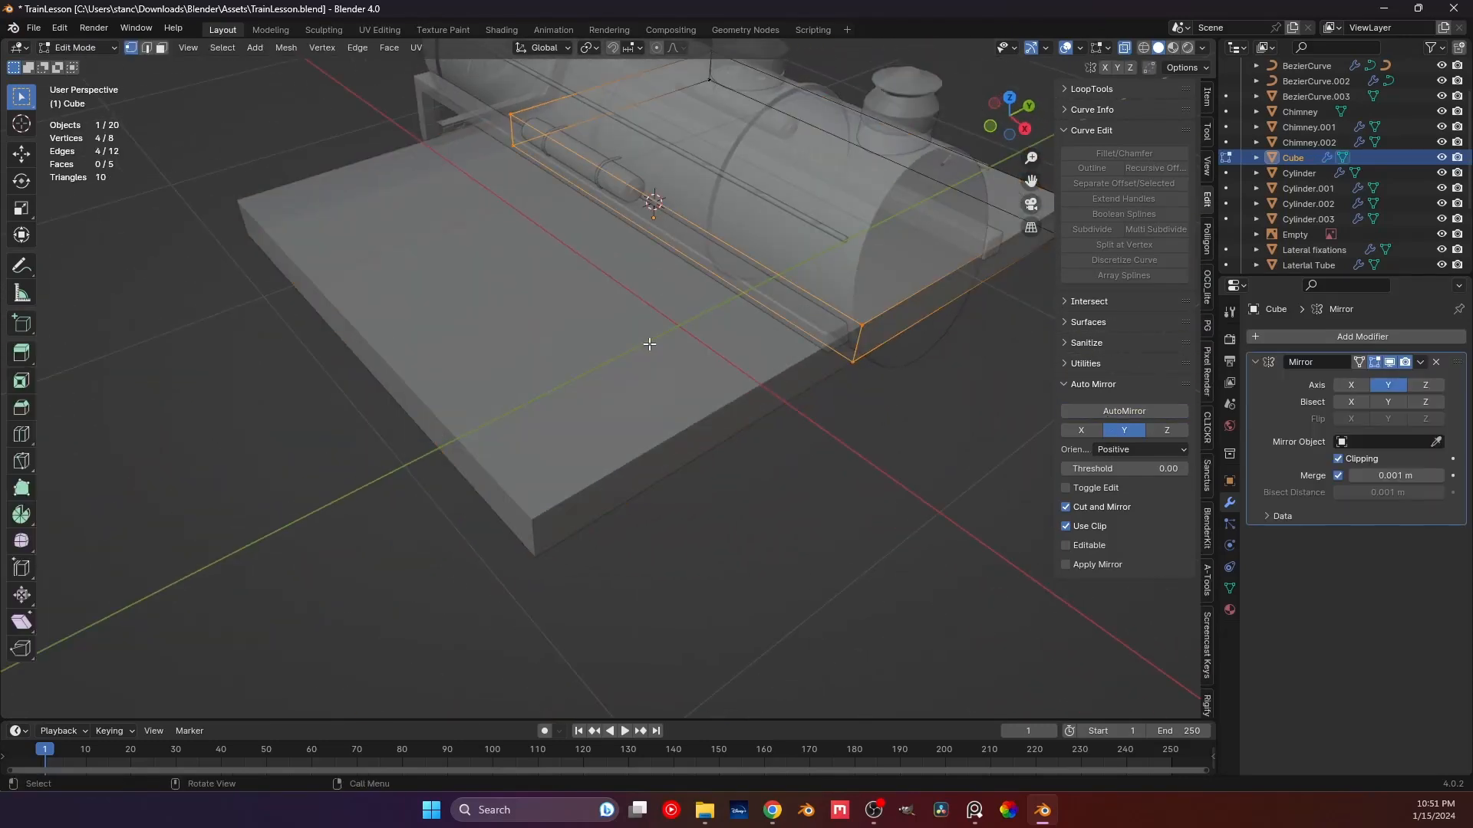
pyautogui.moveTo(648, 342); pyautogui.dragTo(579, 374, button='middle')
pyautogui.press('Tab')
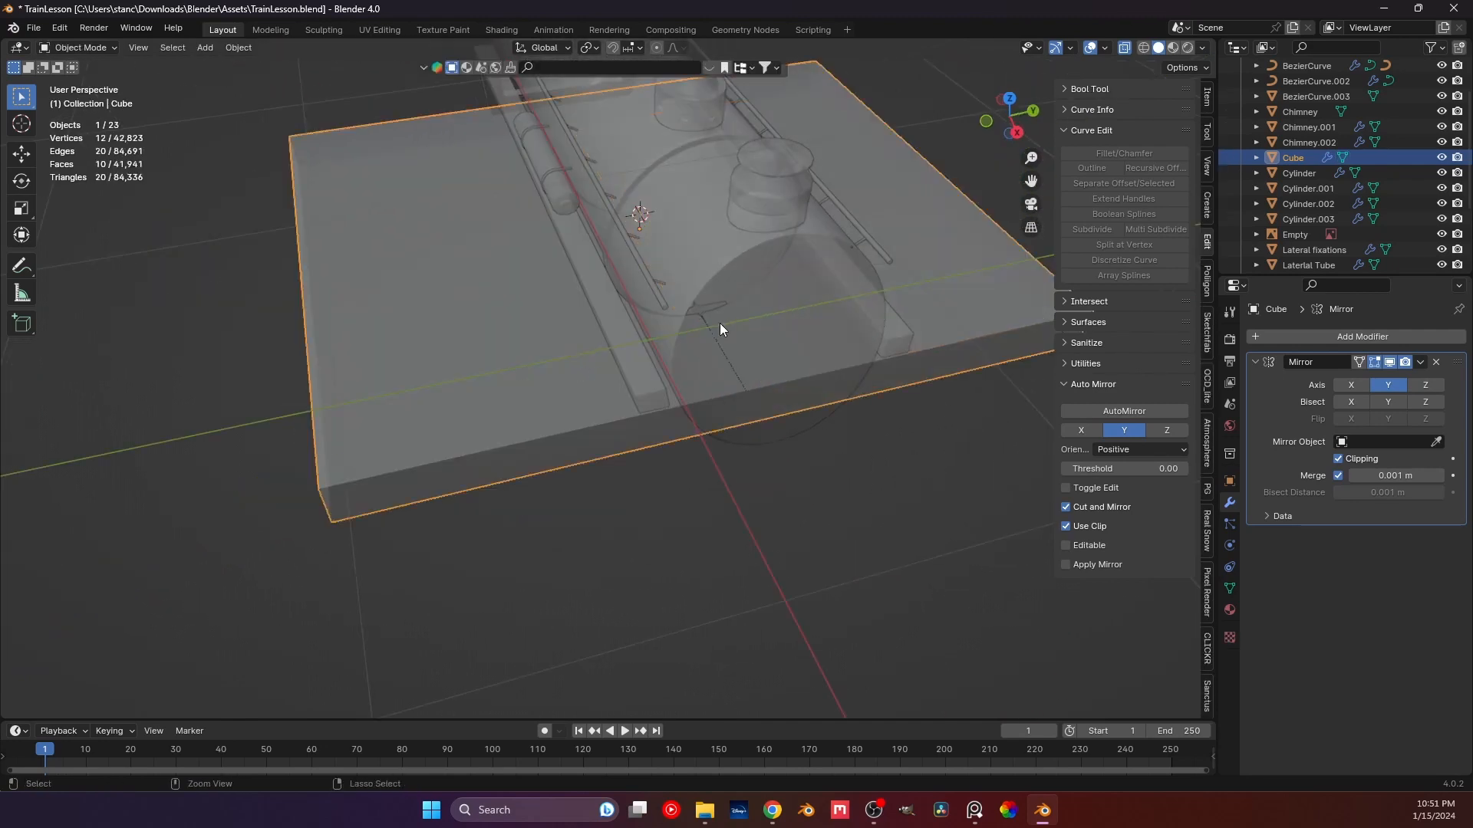
pyautogui.hotkey('ctrl', 'z')
pyautogui.press('Tab')
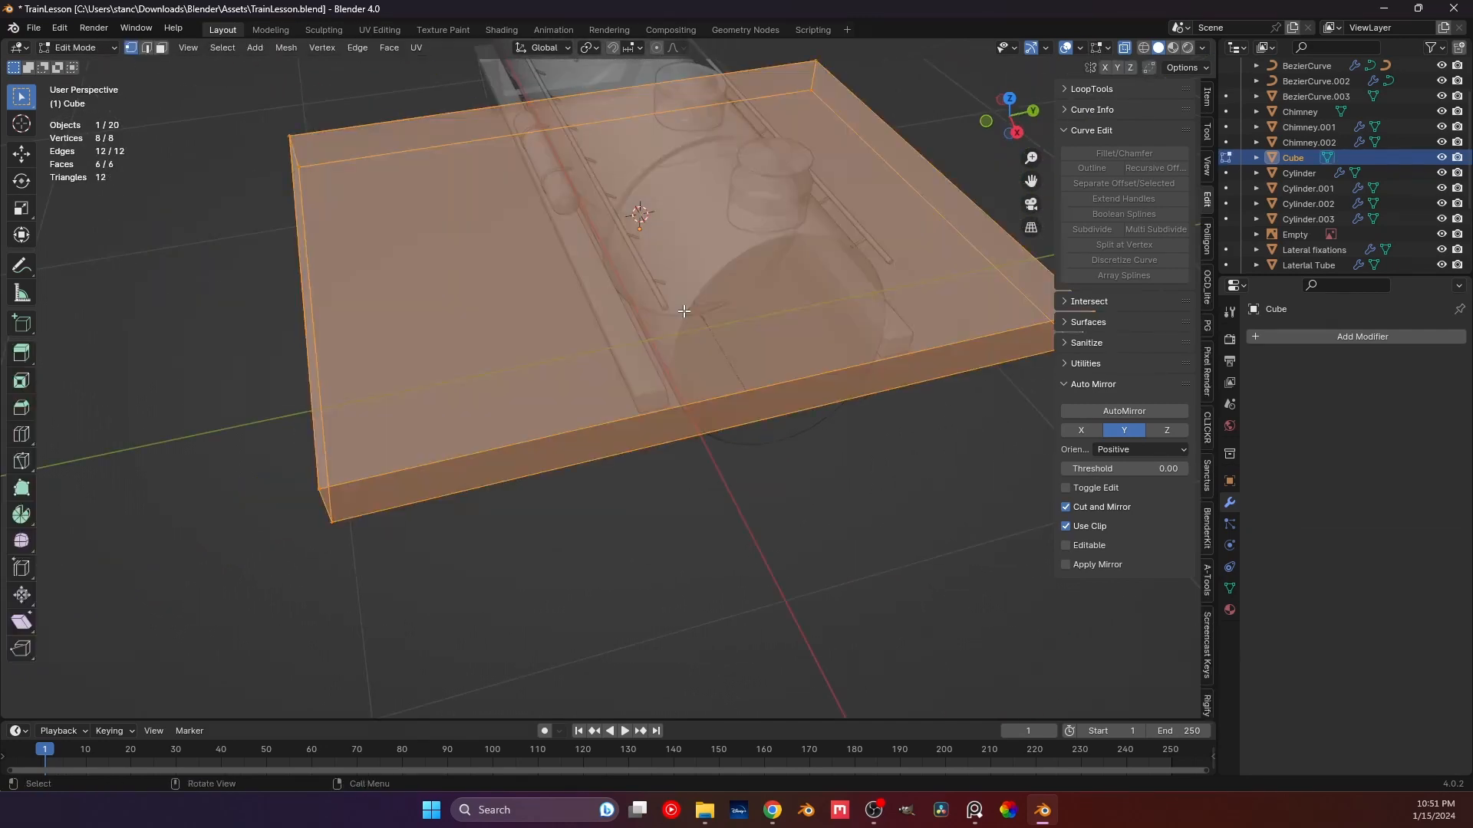
pyautogui.press('Tab')
# Auto-mirror the chassis cube across Y with Negative orientation and enter Edit Mode.
pyautogui.click(1151, 448)
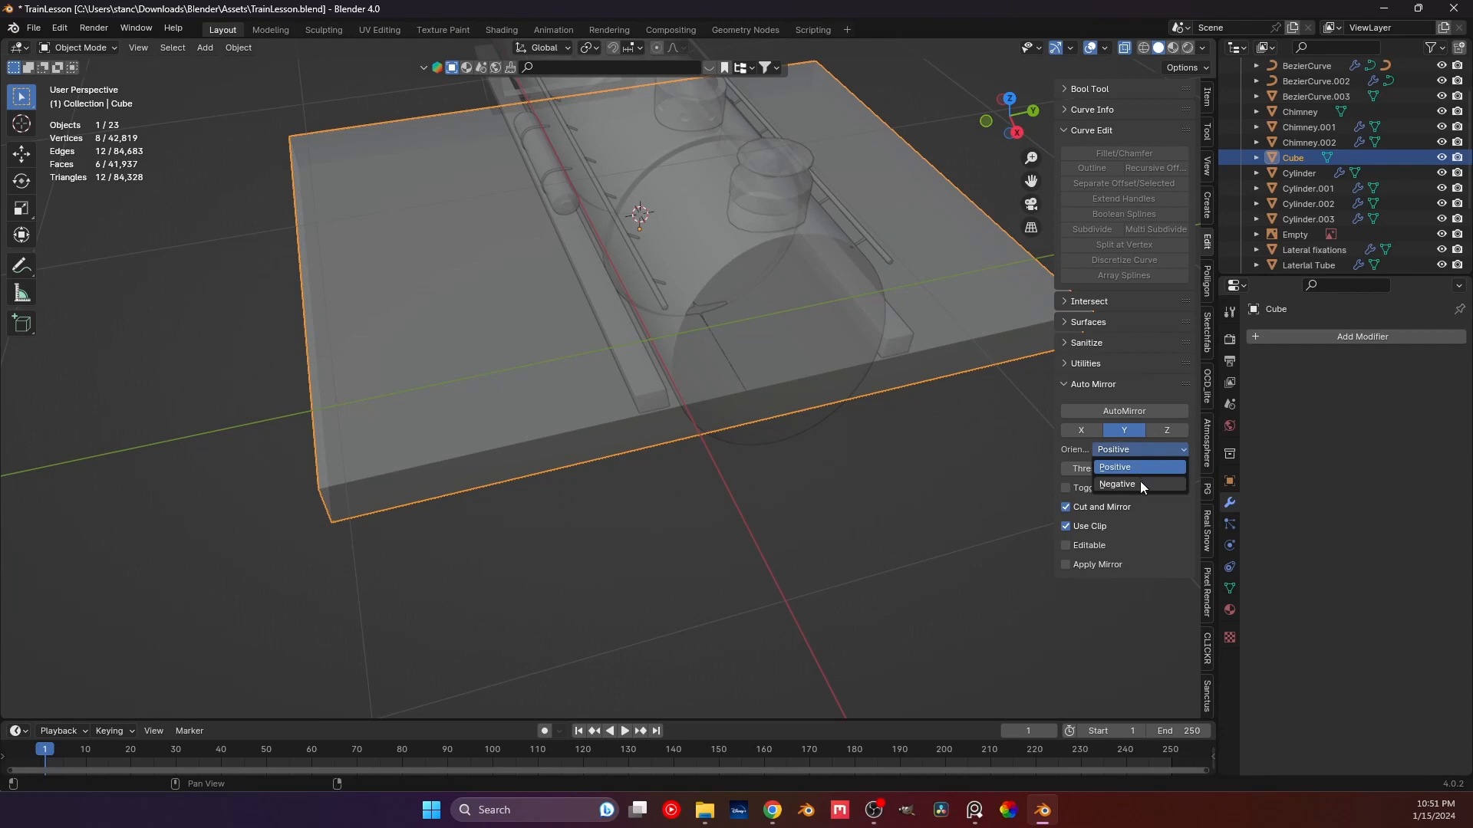
pyautogui.click(1140, 481)
pyautogui.click(1123, 415)
pyautogui.press('Tab')
pyautogui.keyDown('shift'); pyautogui.moveTo(607, 287); pyautogui.dragTo(576, 371, button='middle'); pyautogui.keyUp('shift')
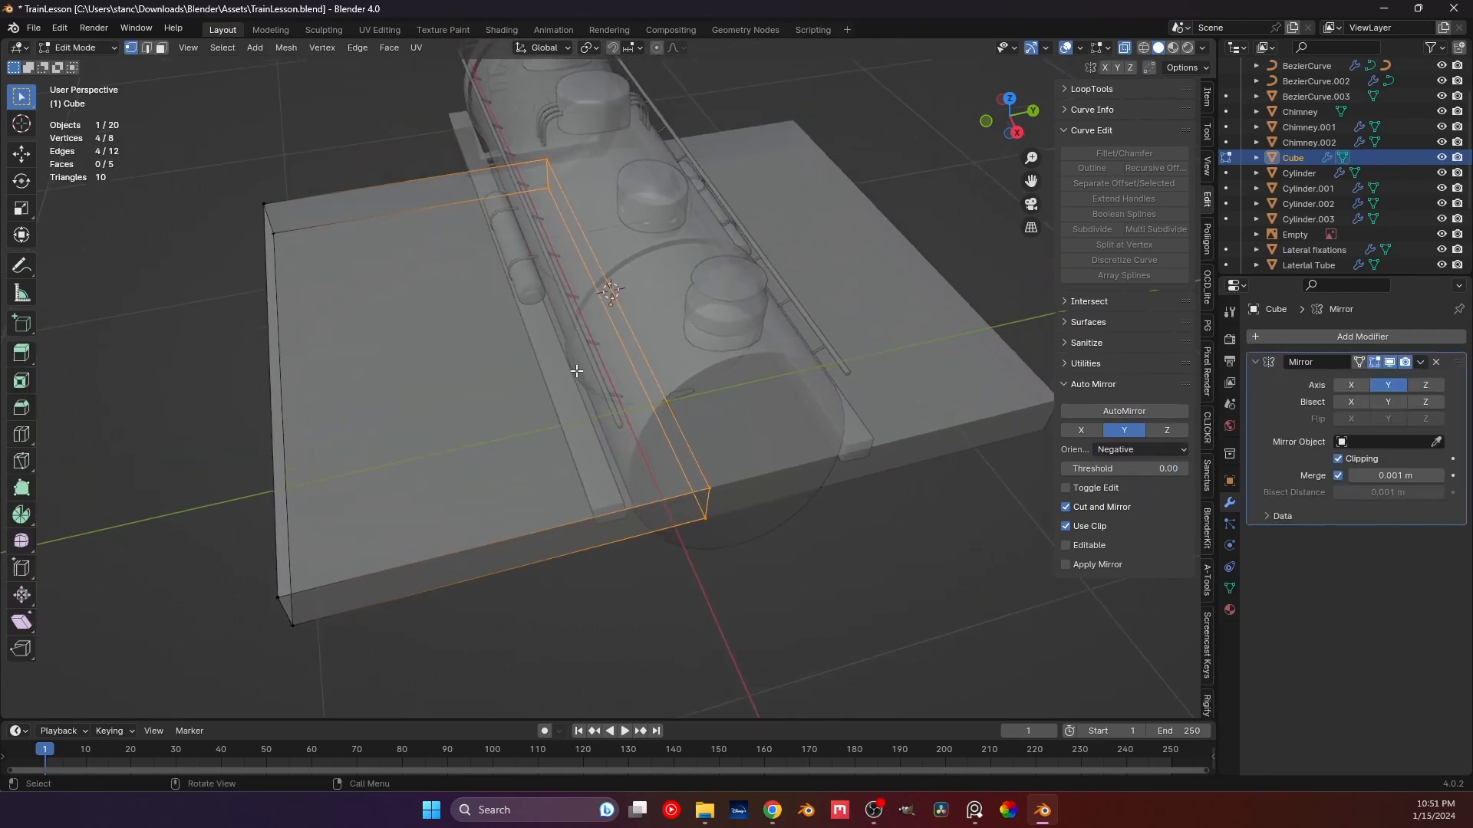
# Move the chassis block's outer side vertices about 0.766 m along Y to narrow it beneath the boiler.
pyautogui.moveTo(207, 111); pyautogui.dragTo(404, 623)
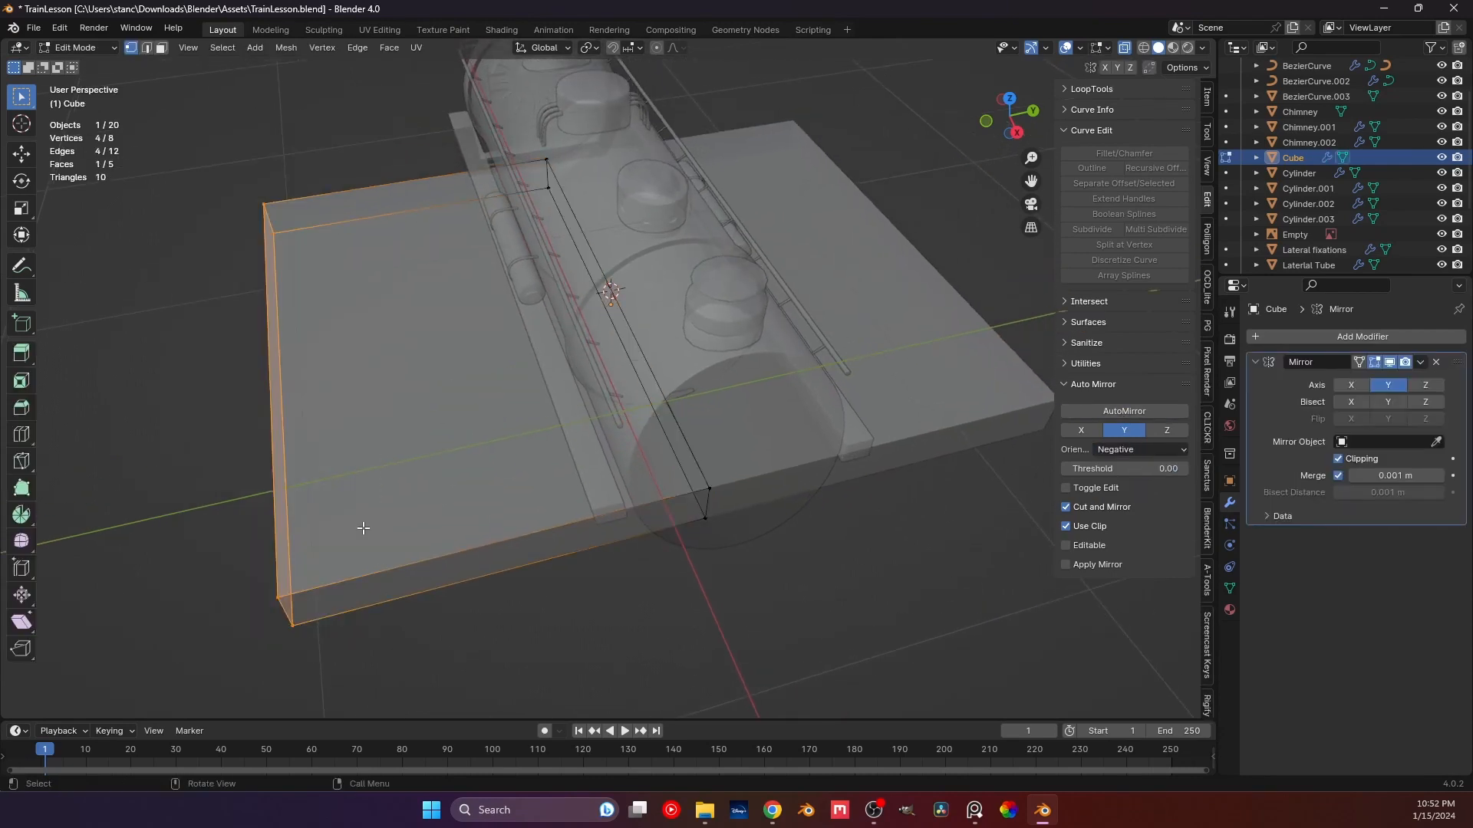
pyautogui.press('g')
pyautogui.press('y')
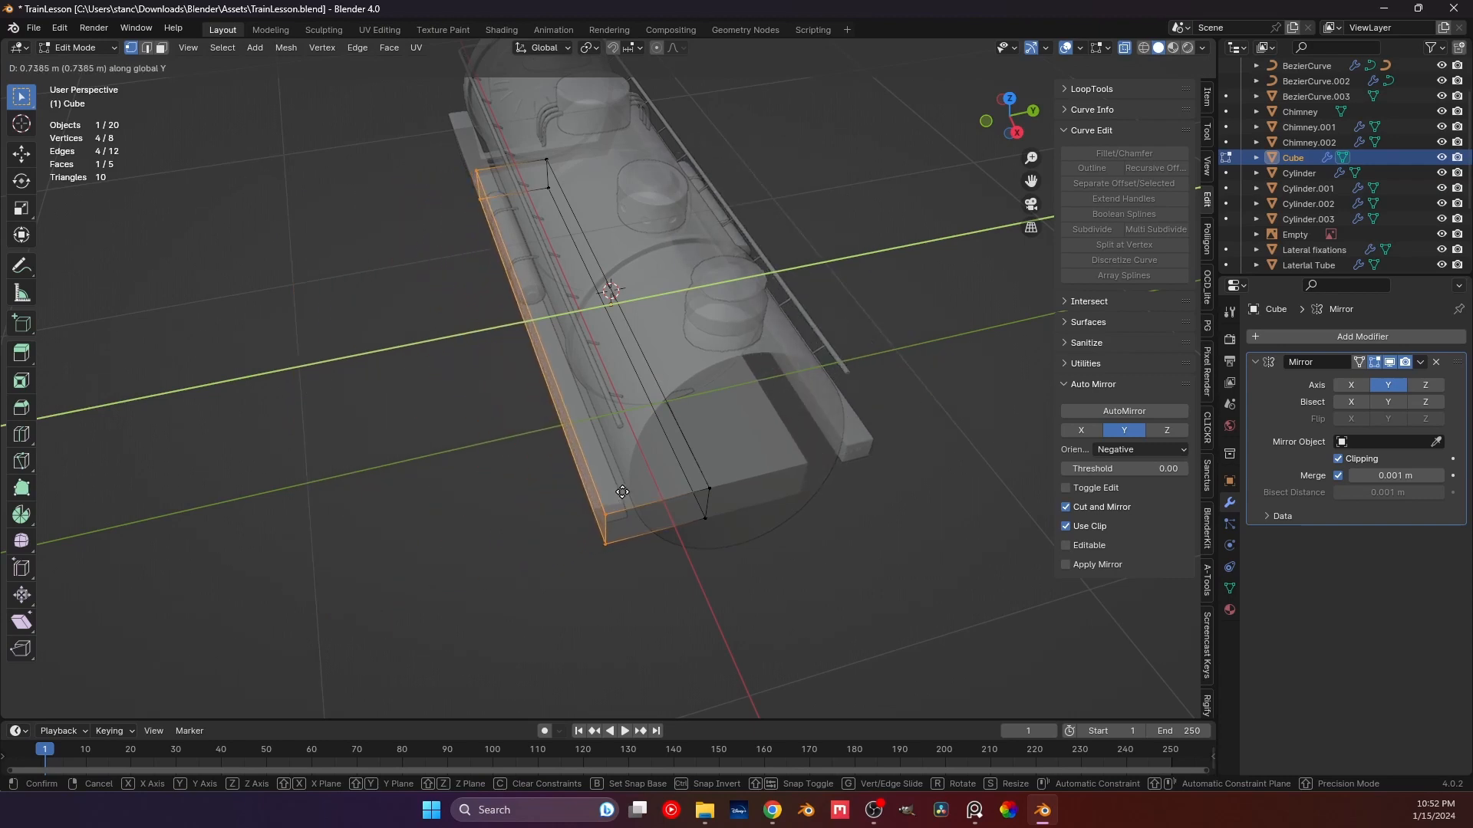
pyautogui.click(629, 492)
# Examine the narrowed chassis block beneath the boiler from several angles and against the front-view reference.
pyautogui.moveTo(461, 492); pyautogui.dragTo(595, 401, button='middle')
pyautogui.keyDown('shift'); pyautogui.moveTo(344, 469); pyautogui.dragTo(807, 410, button='middle'); pyautogui.keyUp('shift')
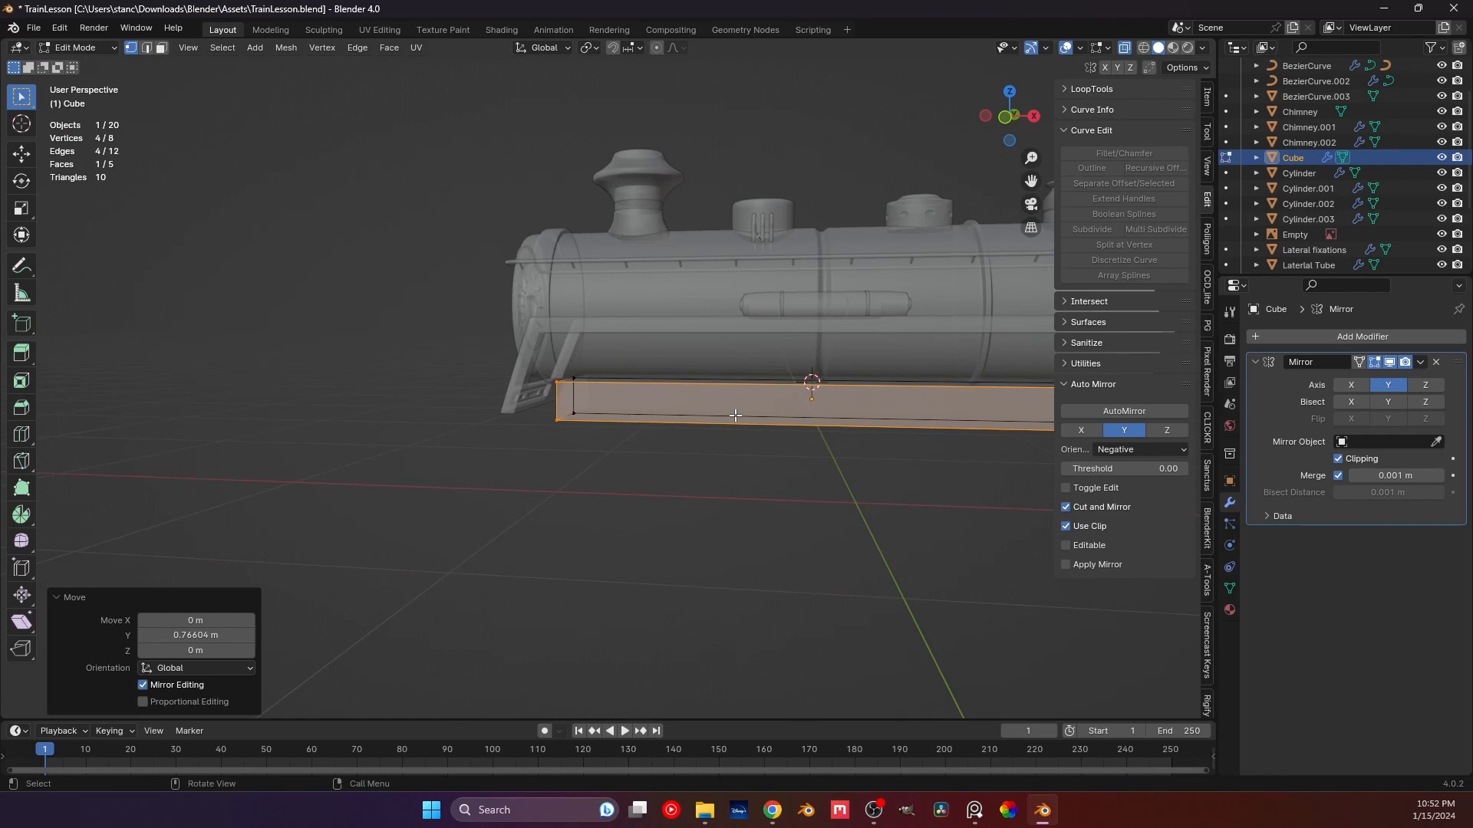
pyautogui.press('KP_1')
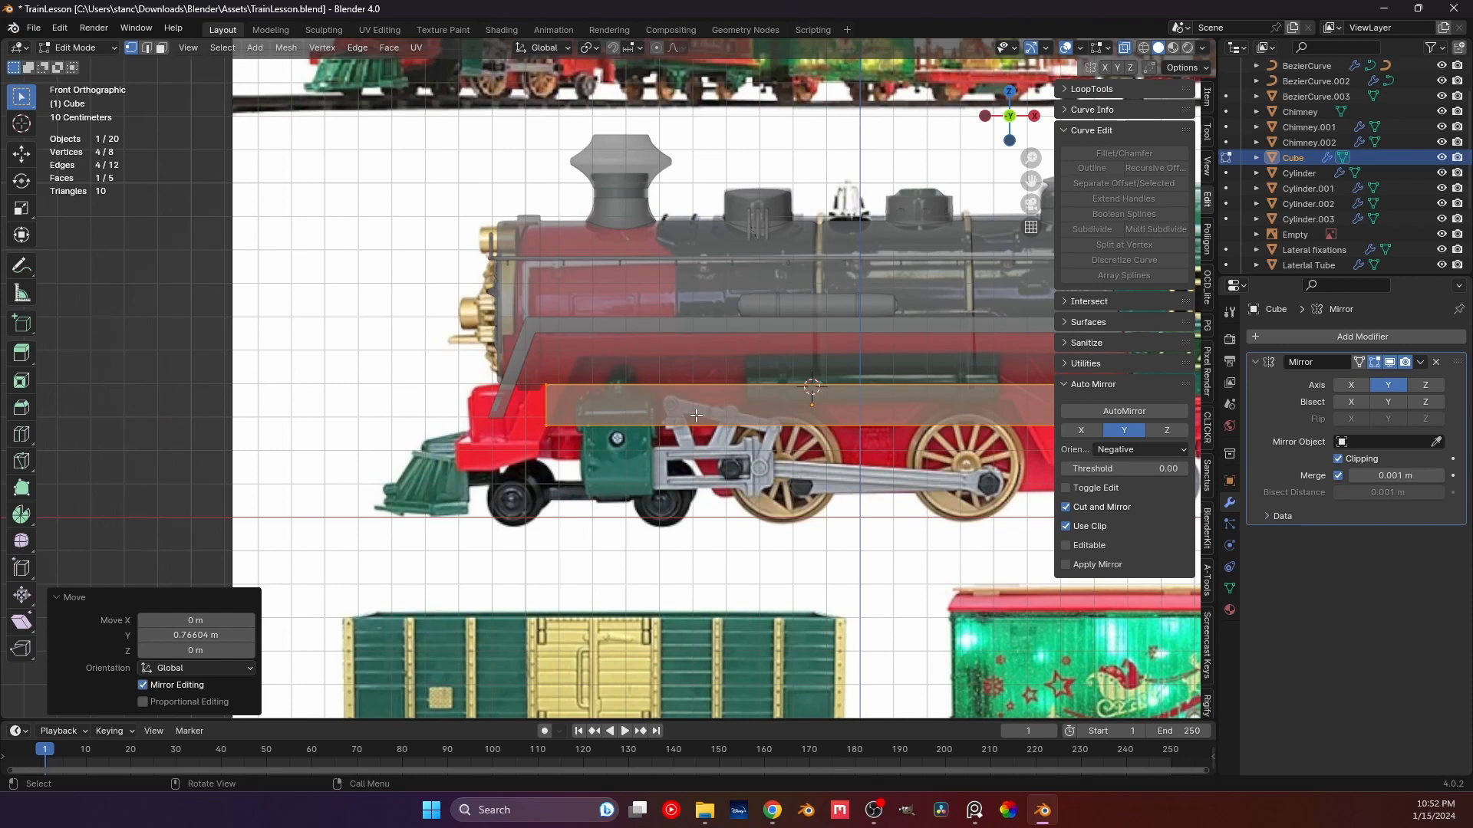
pyautogui.keyDown('shift'); pyautogui.moveTo(808, 414); pyautogui.dragTo(545, 395, button='middle'); pyautogui.keyUp('shift')
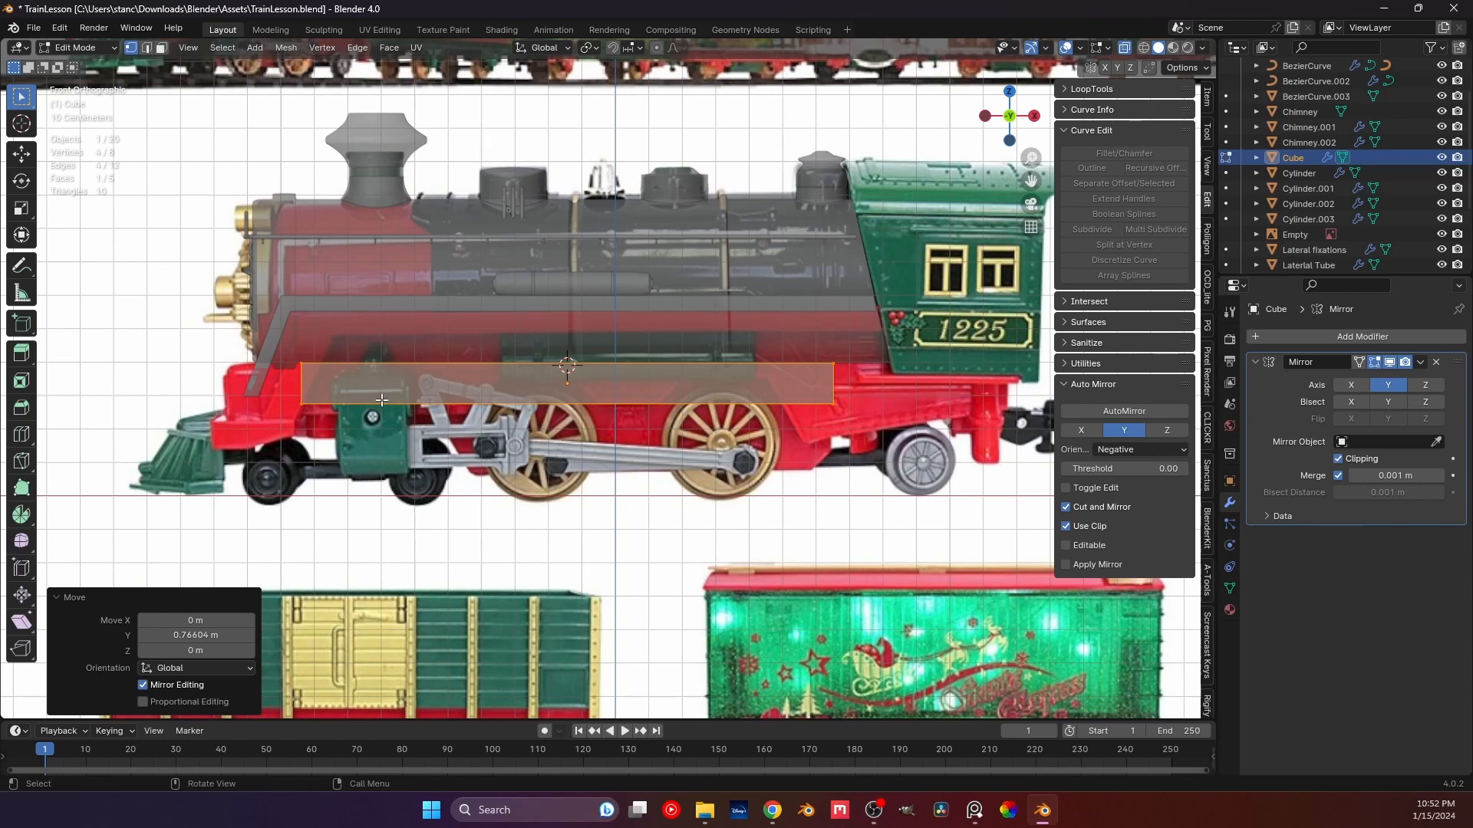
pyautogui.scroll(5, 364, 401)
pyautogui.rightClick(565, 435)
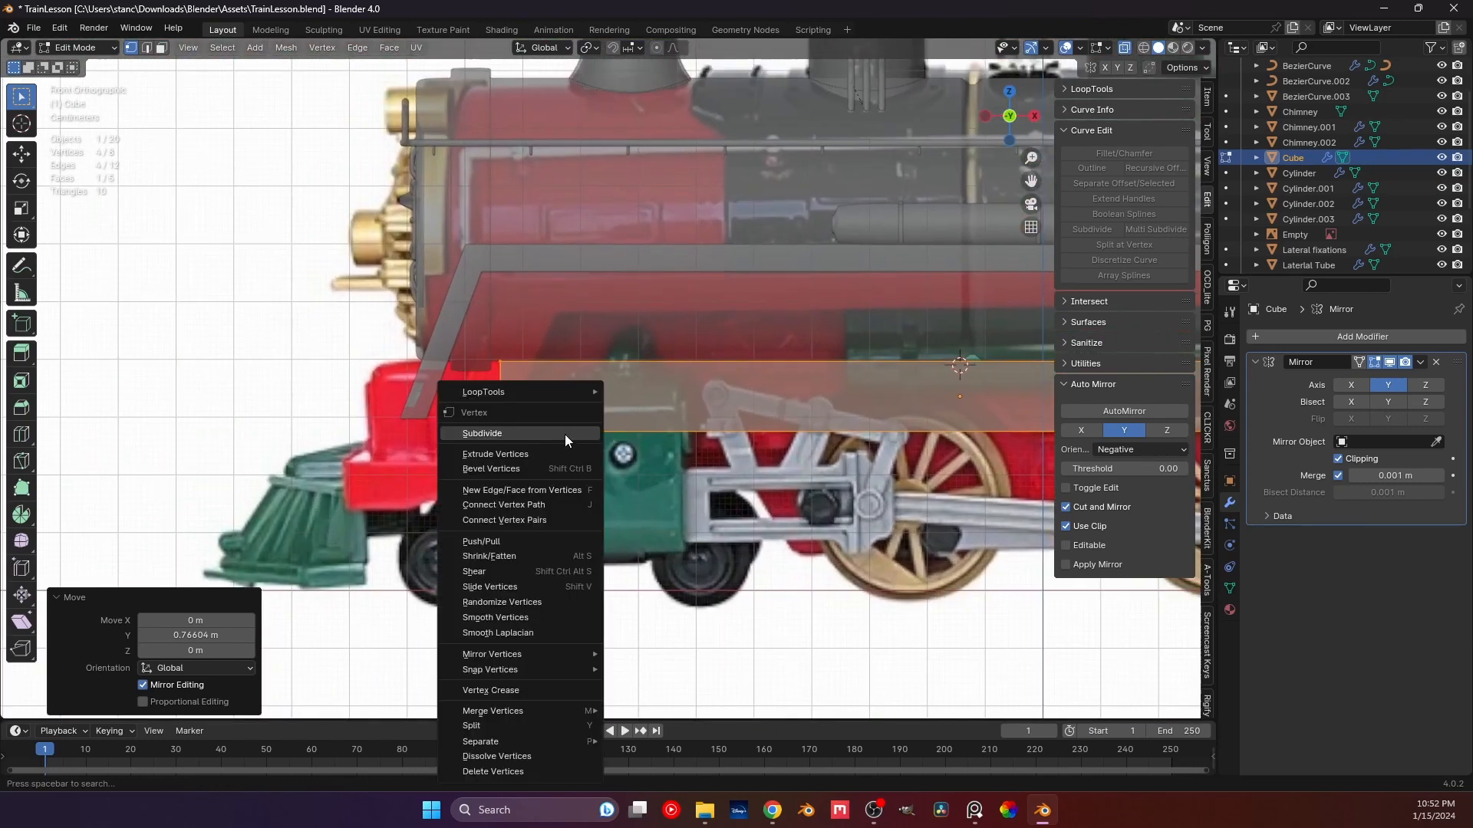
pyautogui.moveTo(615, 423); pyautogui.dragTo(681, 514, button='middle')
pyautogui.click(680, 514)
pyautogui.moveTo(582, 470); pyautogui.dragTo(549, 428, button='middle')
pyautogui.scroll(6, 499, 434)
pyautogui.scroll(-5, 542, 429)
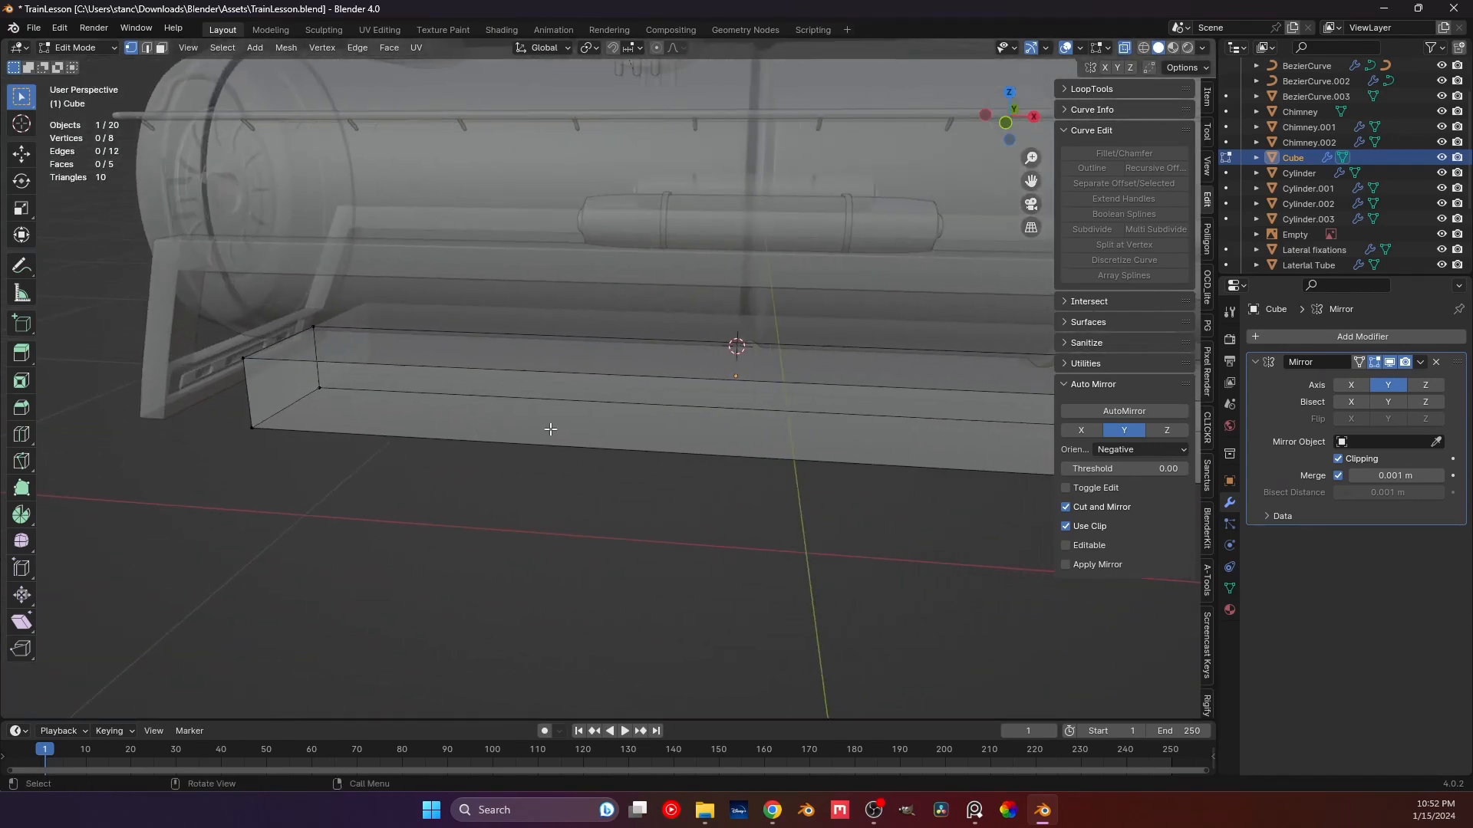
# In front view, add two vertical loop cuts to the chassis block, one just behind the green cylinder and one near its rear end.
pyautogui.press('KP_1')
pyautogui.scroll(-7, 570, 429)
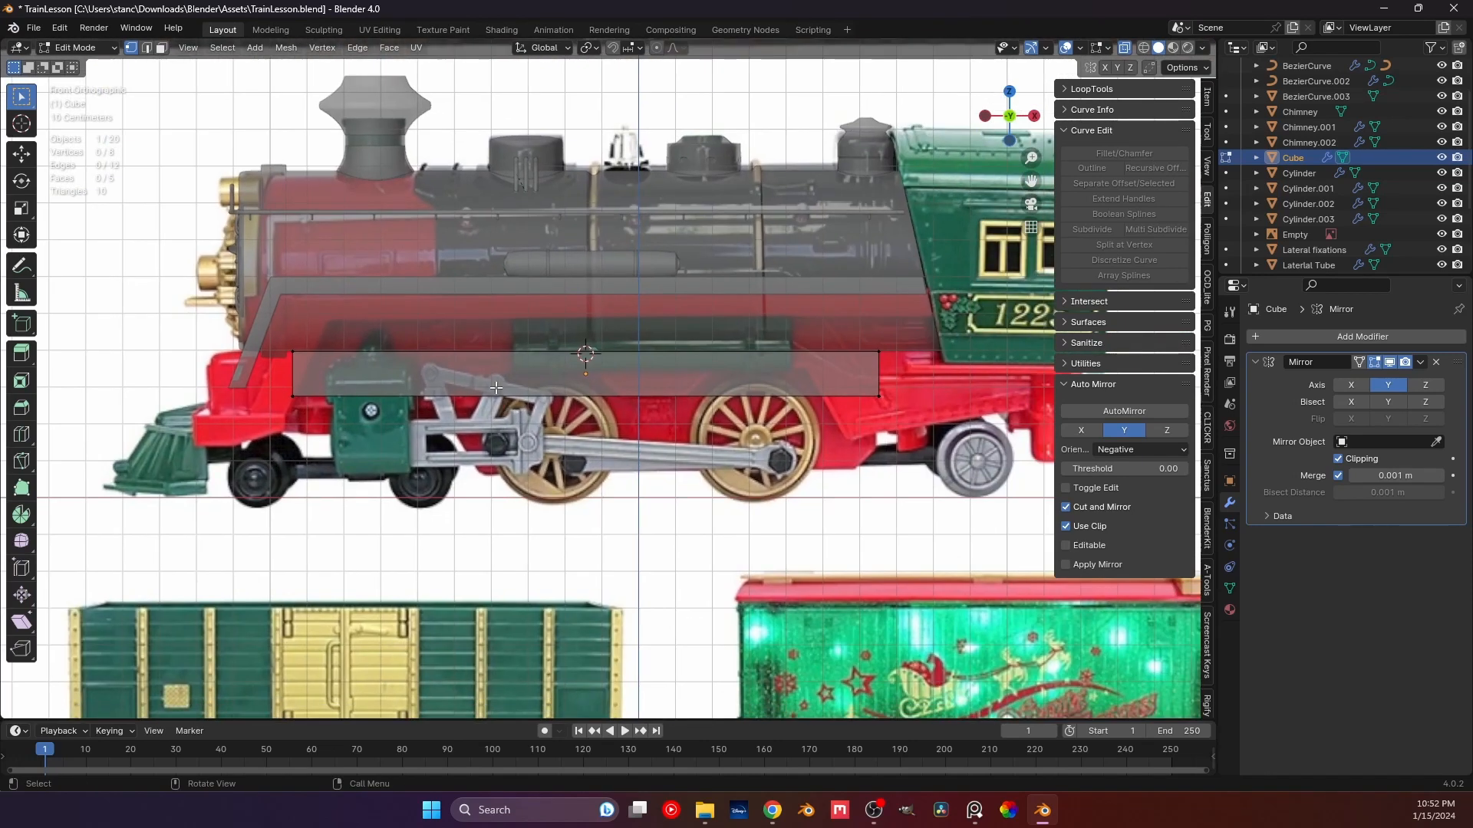
pyautogui.hotkey('ctrl', 'r')
pyautogui.click(493, 363)
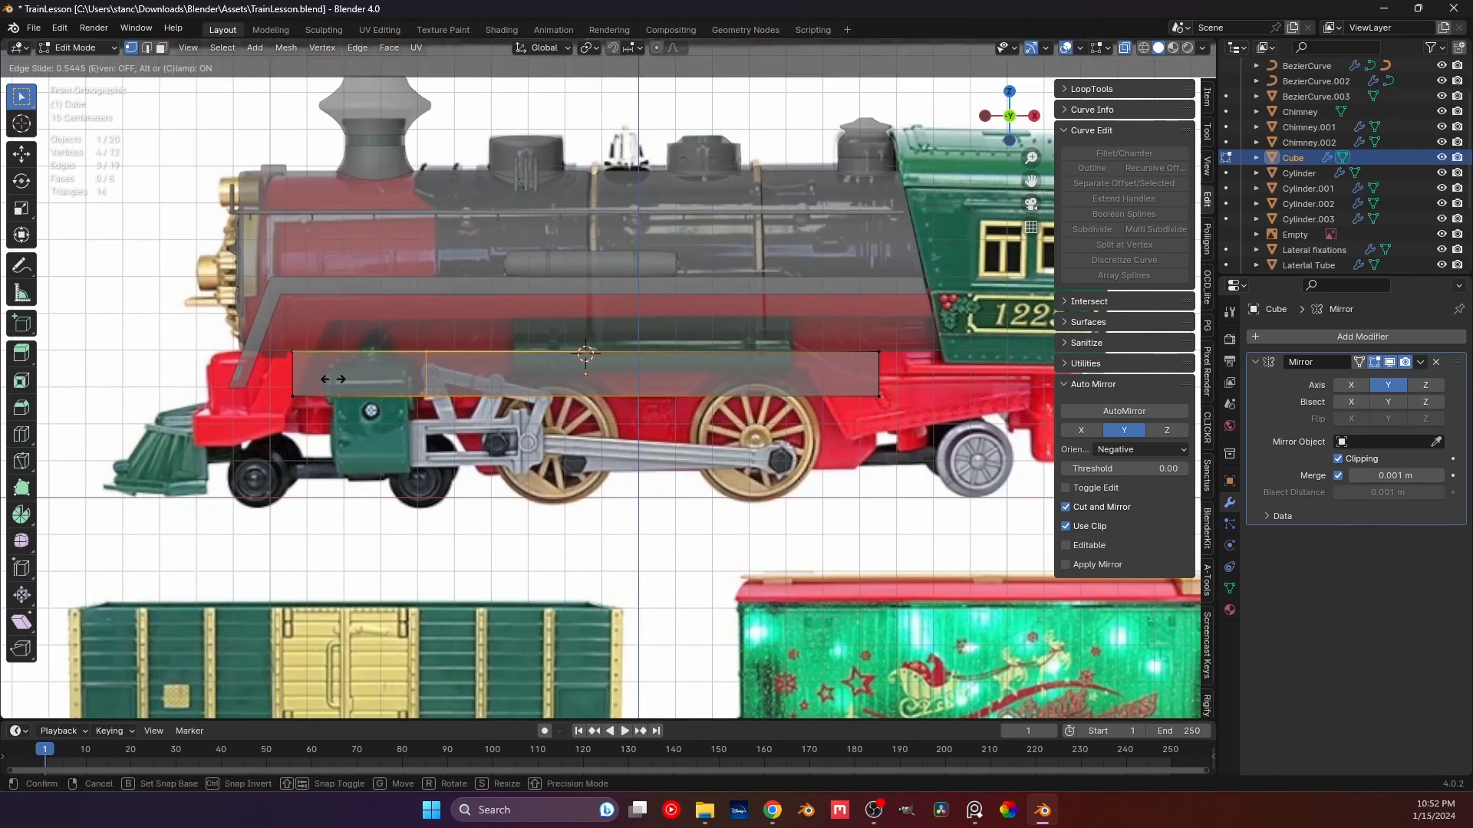
pyautogui.click(349, 379)
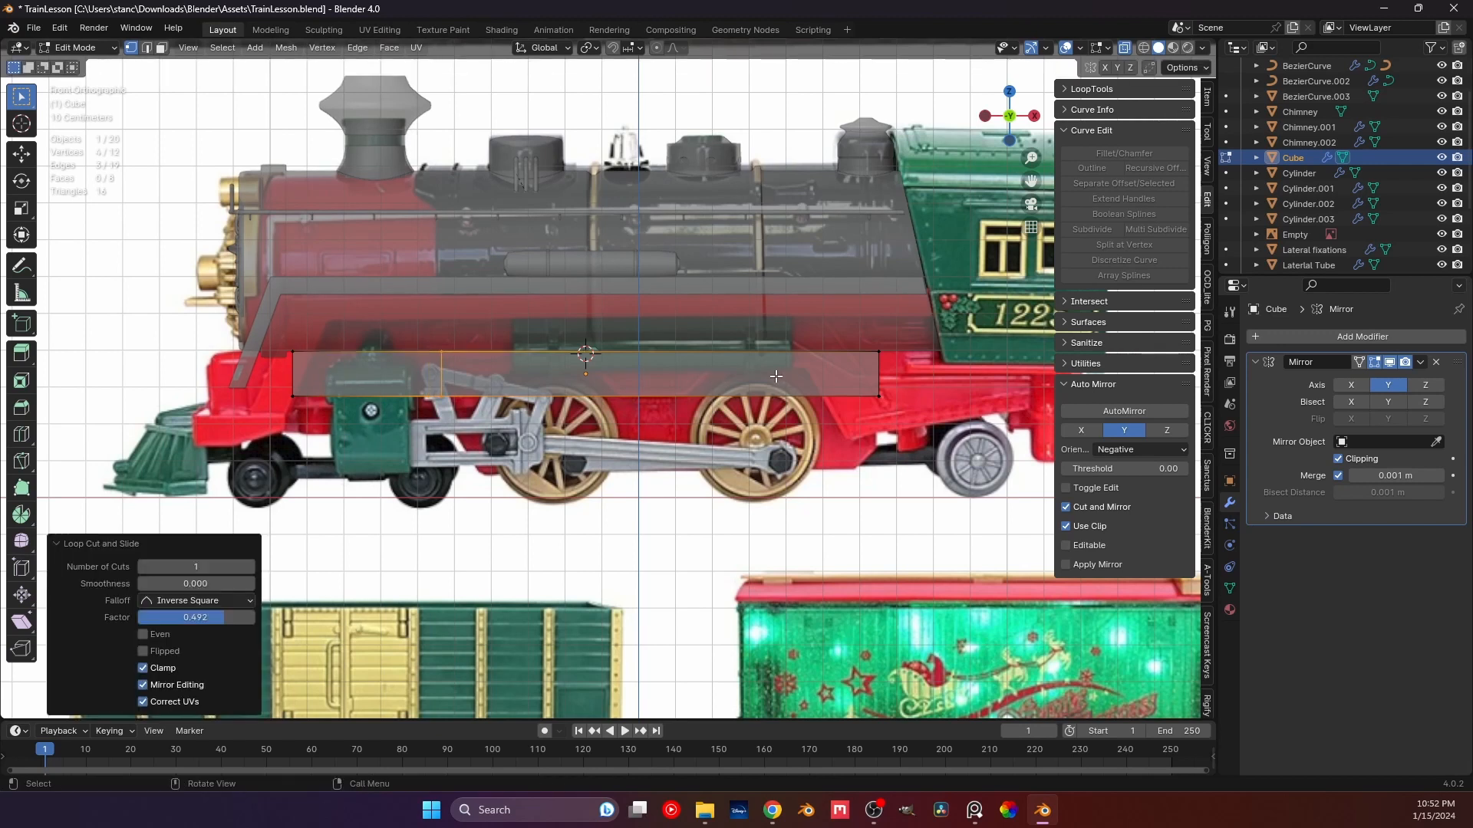
pyautogui.hotkey('ctrl', 'r')
pyautogui.click(844, 385)
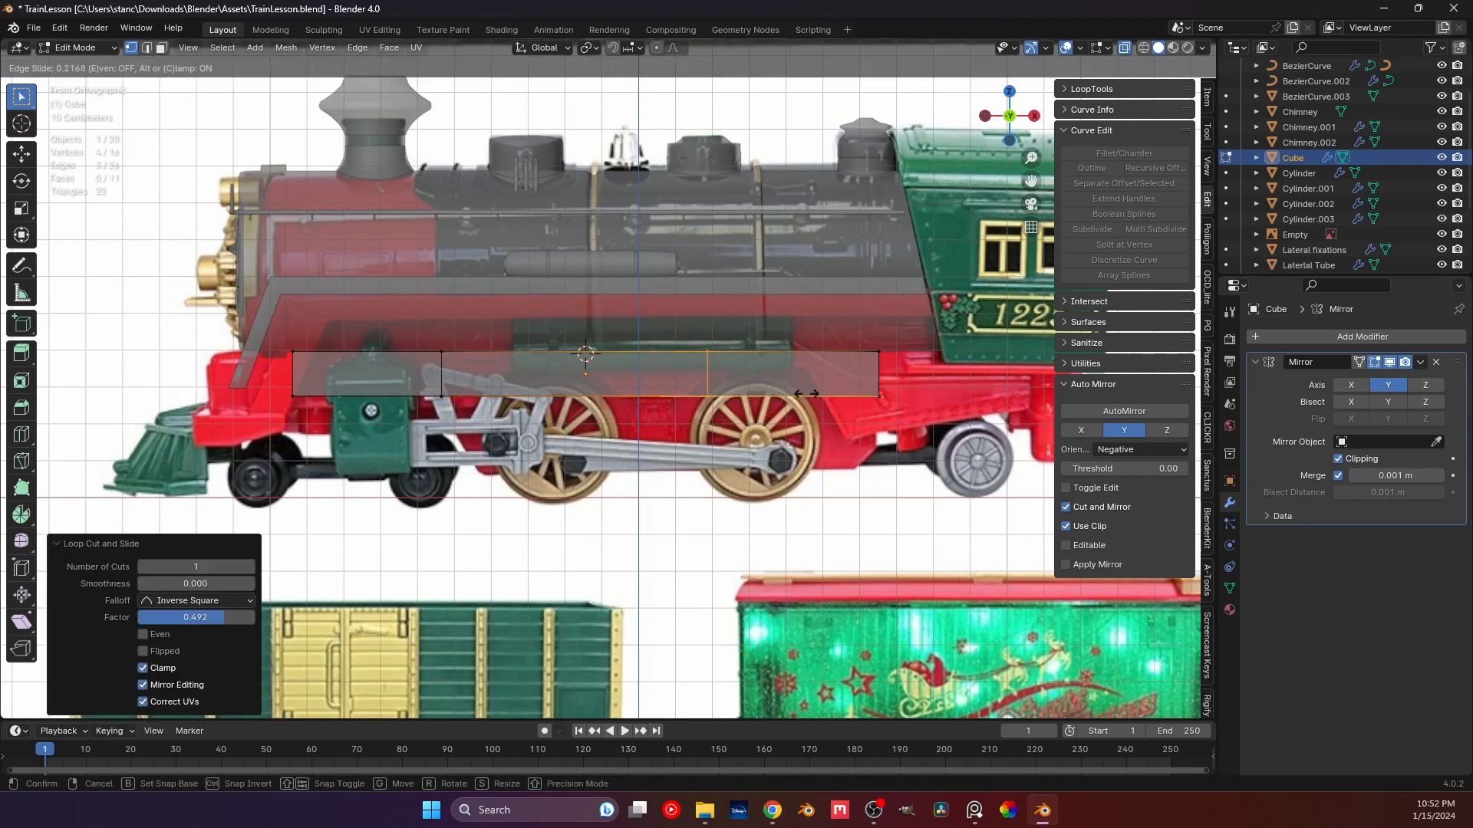
pyautogui.click(951, 418)
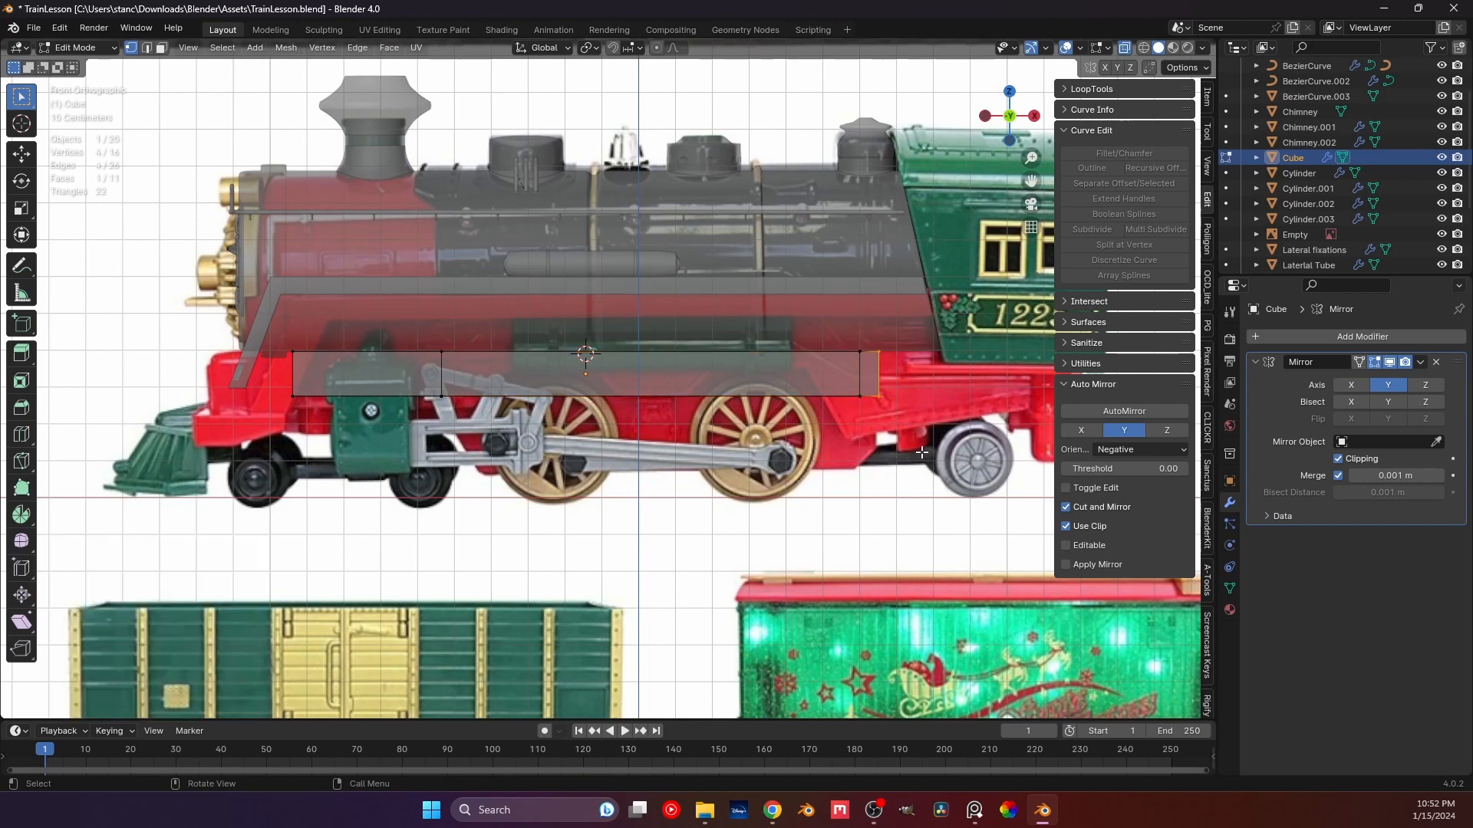
# Move the chassis block's rear end face about 0.169 m along X to the cab's lower front corner.
pyautogui.keyDown('shift'); pyautogui.moveTo(961, 439); pyautogui.dragTo(834, 431, button='middle'); pyautogui.keyUp('shift')
pyautogui.press('g')
pyautogui.press('x')
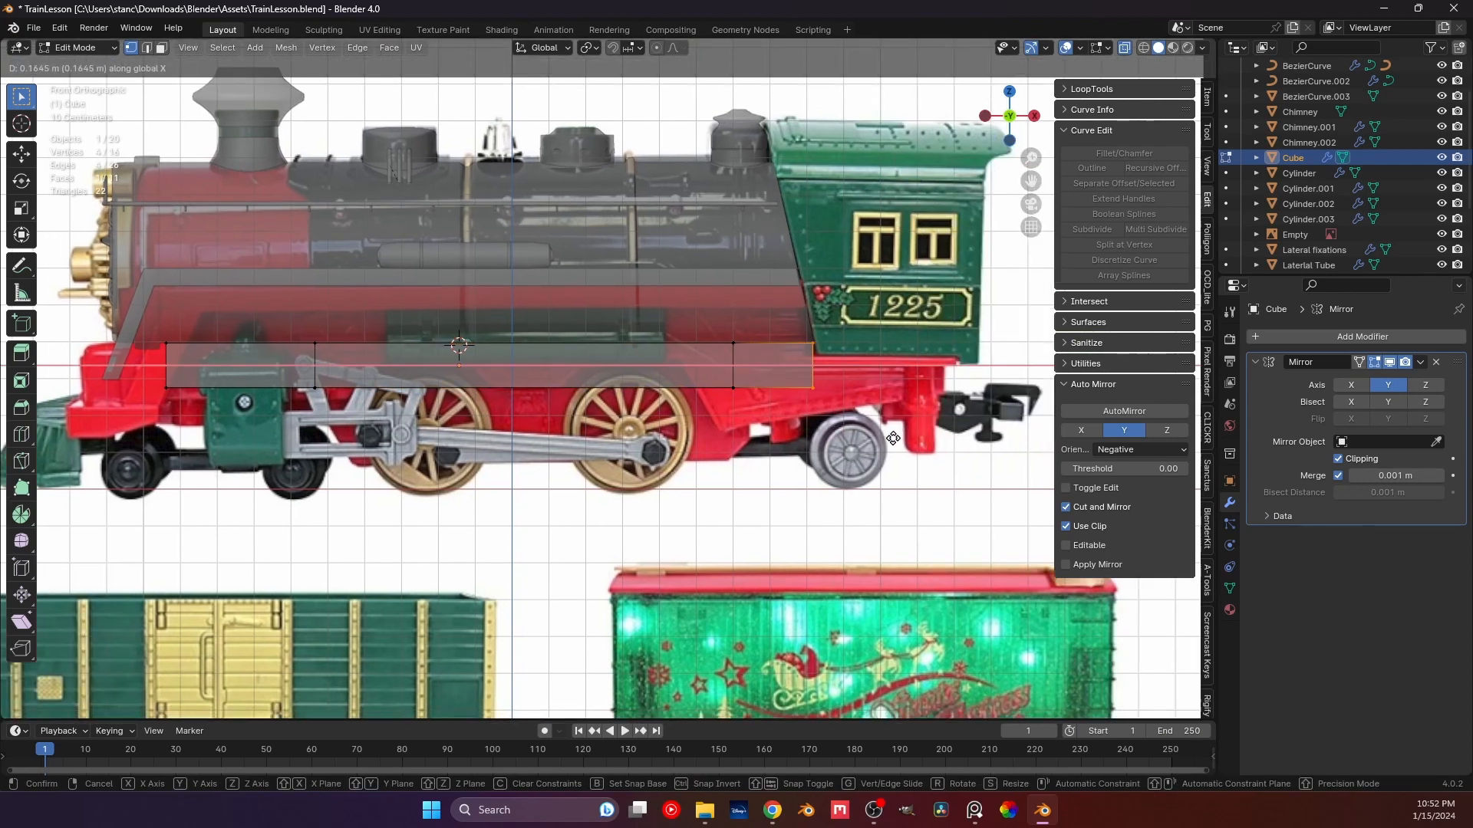
pyautogui.click(894, 438)
# Shear the rear end face by about 0.2 to match the cab's slanted edge and shift it about 0.012 m along X.
pyautogui.scroll(2, 844, 444)
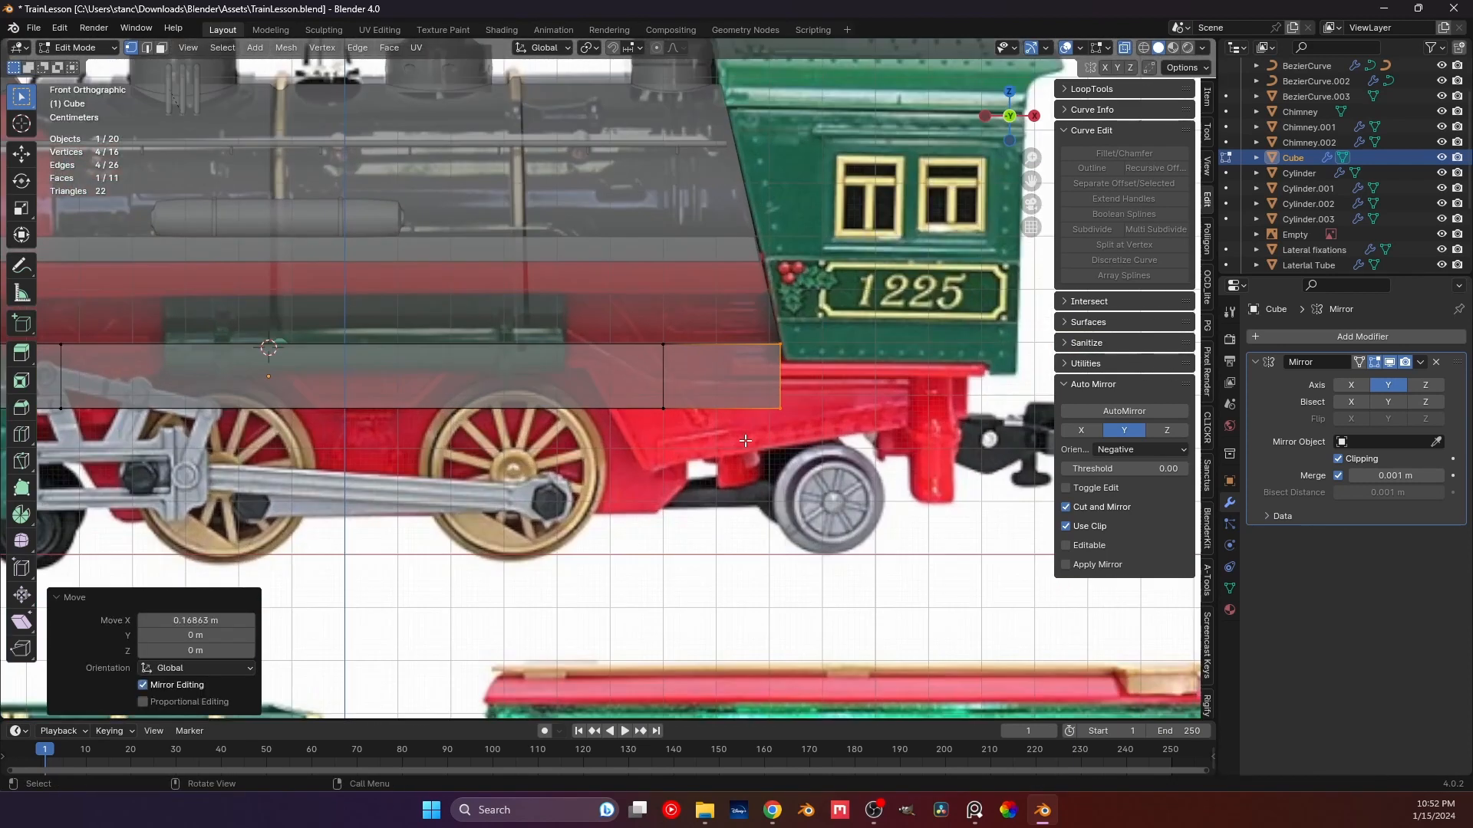
pyautogui.keyDown('shift'); pyautogui.moveTo(875, 445); pyautogui.dragTo(759, 445, button='middle'); pyautogui.keyUp('shift')
pyautogui.press('F3')
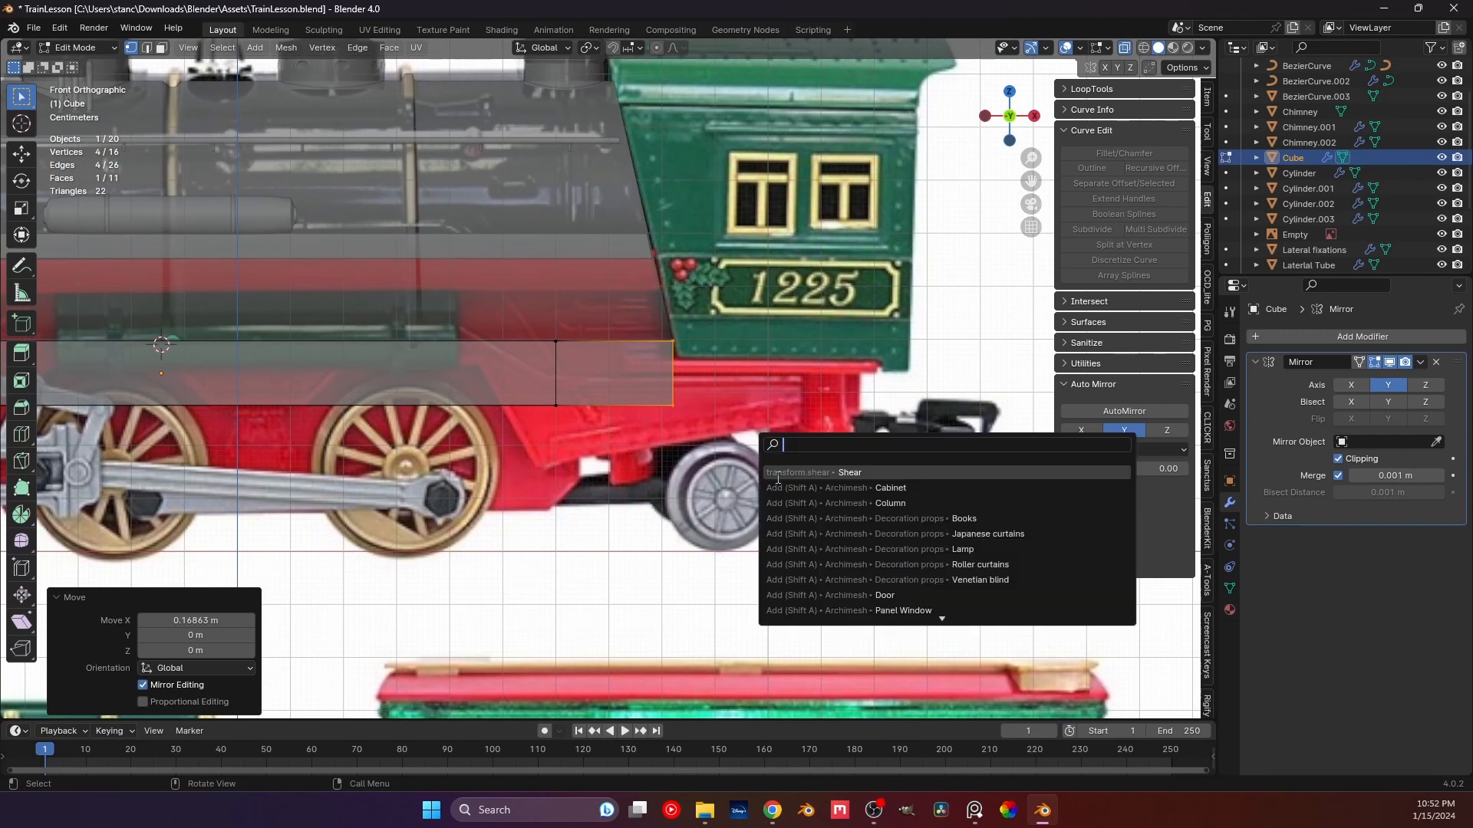
pyautogui.click(805, 472)
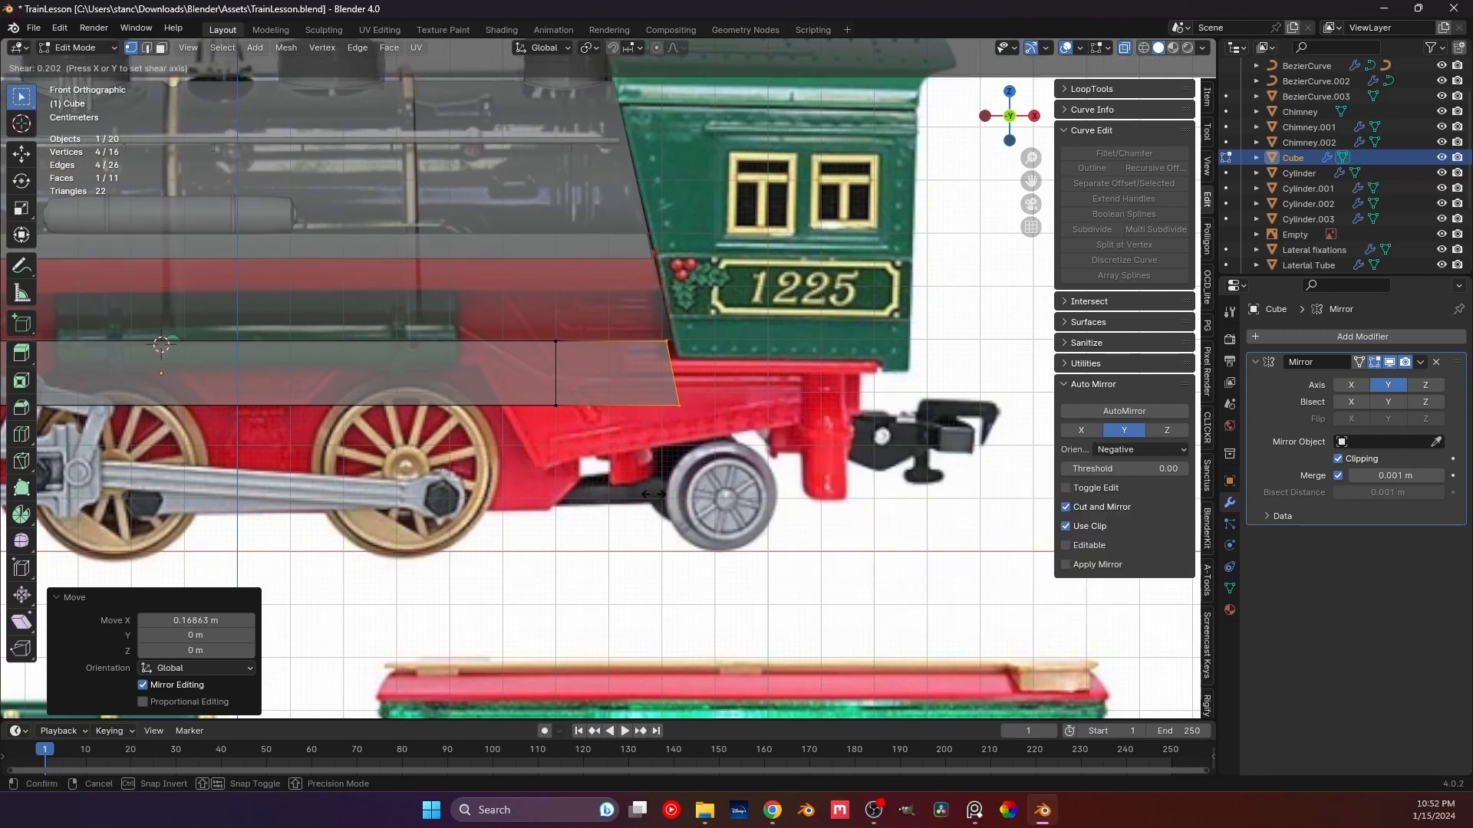
pyautogui.click(653, 494)
pyautogui.press('g')
pyautogui.press('x')
pyautogui.click(695, 418)
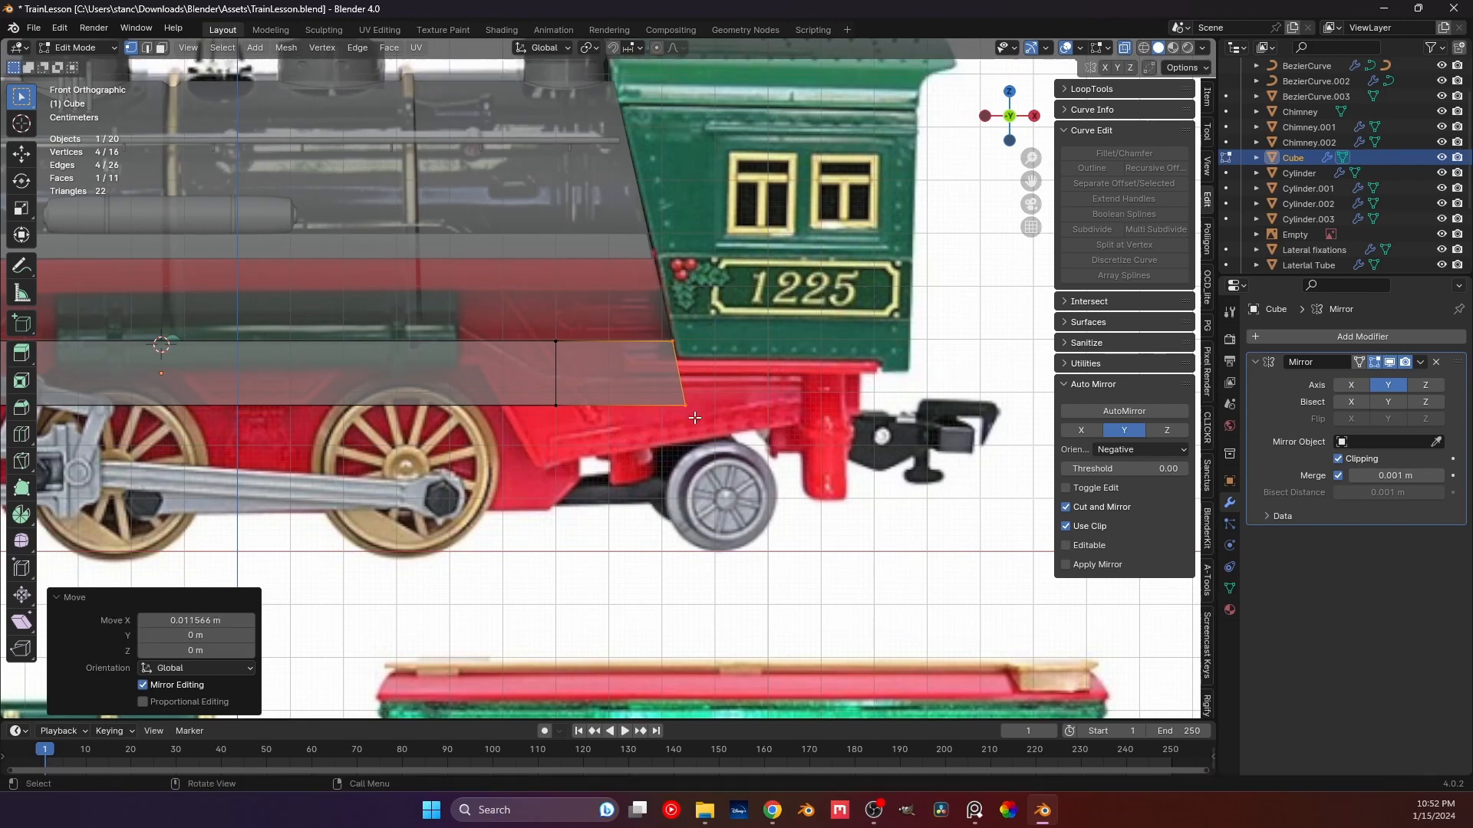
# Extrude the block's bottom between the two loop cuts about 0.198 m downward over the driving wheels.
pyautogui.scroll(-2, 672, 437)
pyautogui.keyDown('shift'); pyautogui.moveTo(587, 444); pyautogui.dragTo(672, 426, button='middle'); pyautogui.keyUp('shift')
pyautogui.moveTo(620, 316); pyautogui.dragTo(675, 425)
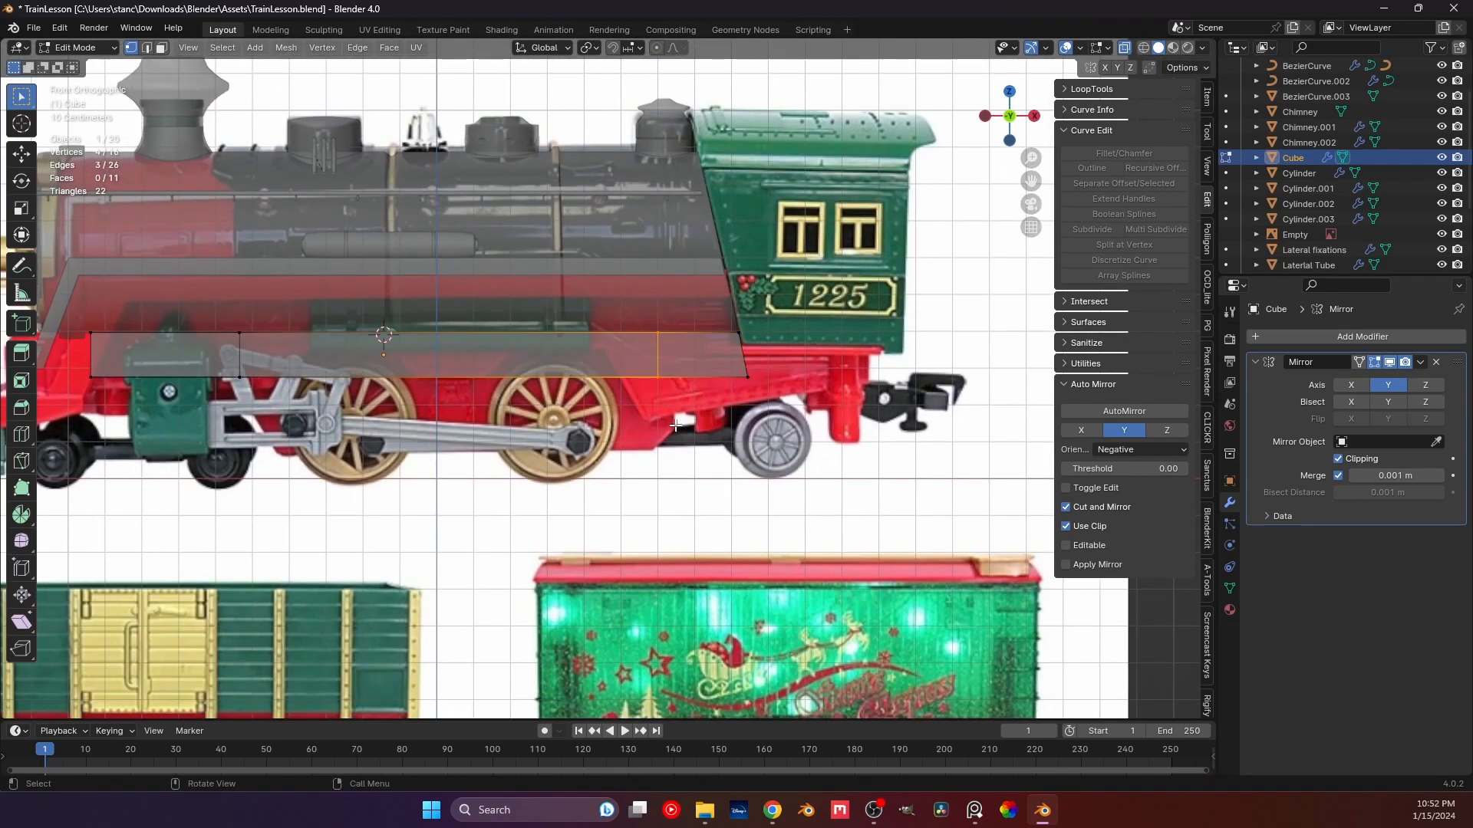
pyautogui.keyDown('shift'); pyautogui.moveTo(675, 425); pyautogui.dragTo(805, 423, button='middle'); pyautogui.keyUp('shift')
pyautogui.moveTo(348, 366); pyautogui.dragTo(808, 484)
pyautogui.press('e')
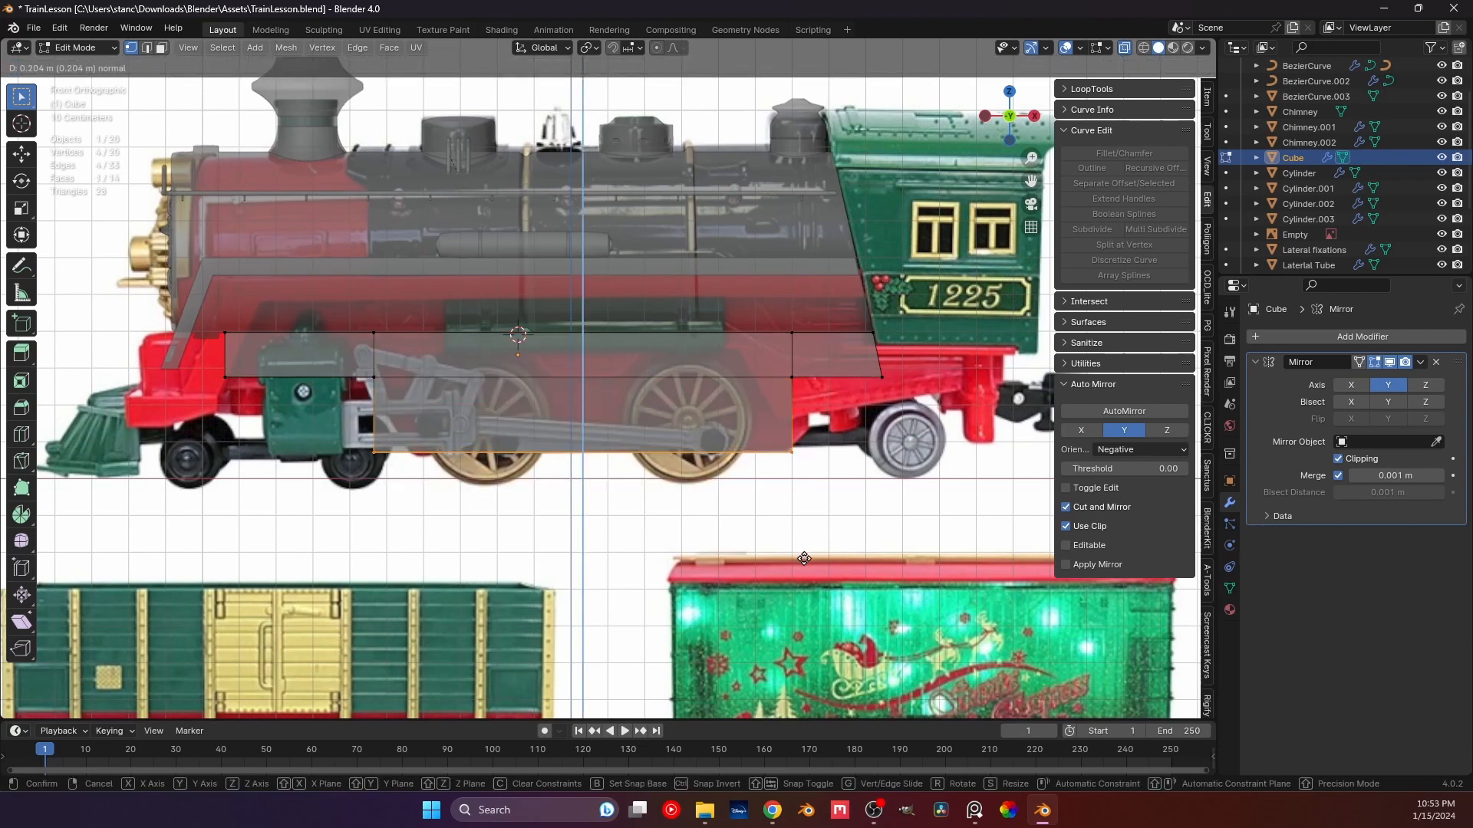
pyautogui.click(804, 557)
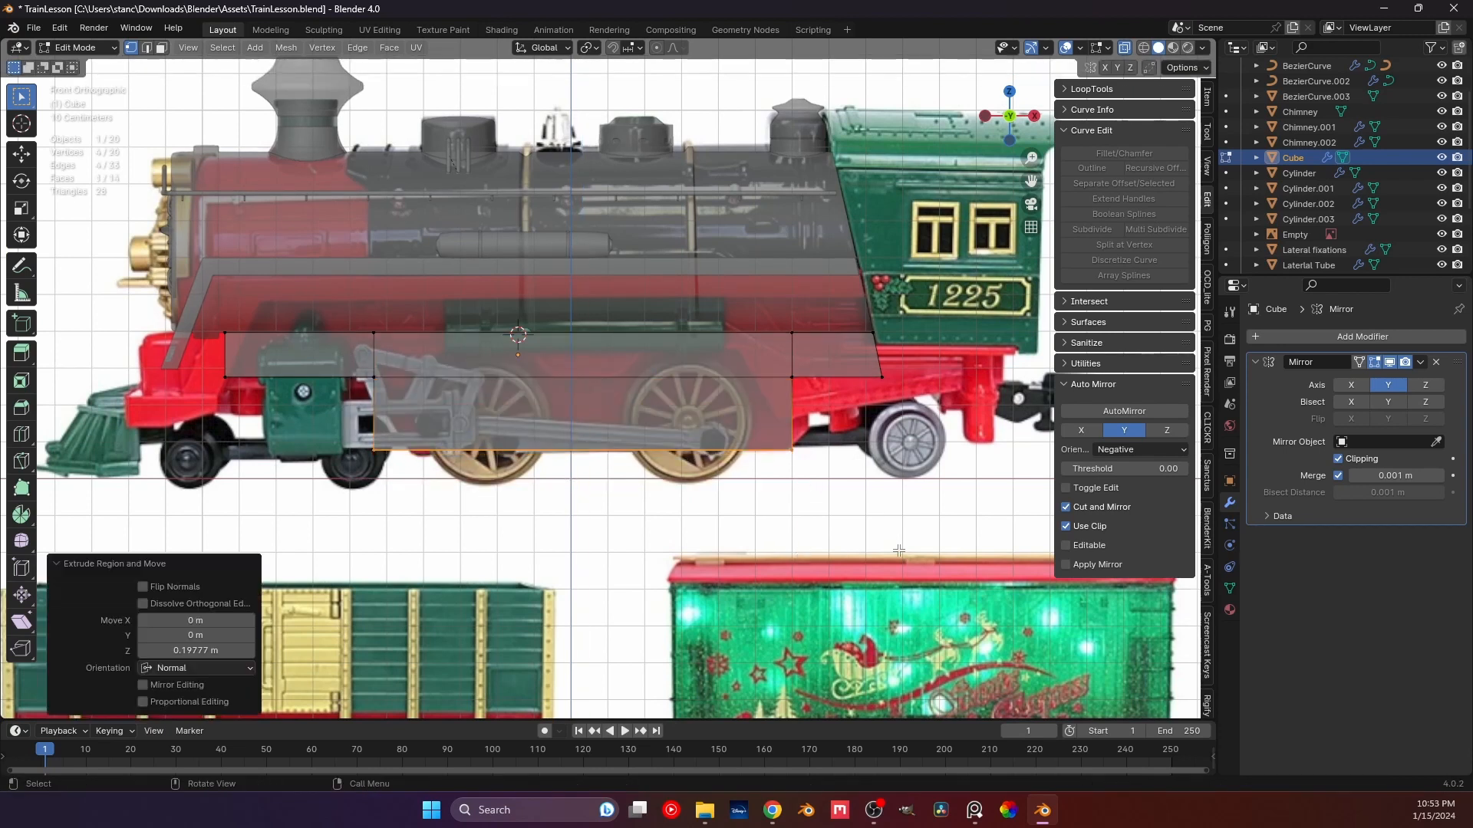
# Scale the extruded bottom to 0.8 along X to taper the lower section.
pyautogui.press('s')
pyautogui.press('x')
pyautogui.click(813, 503)
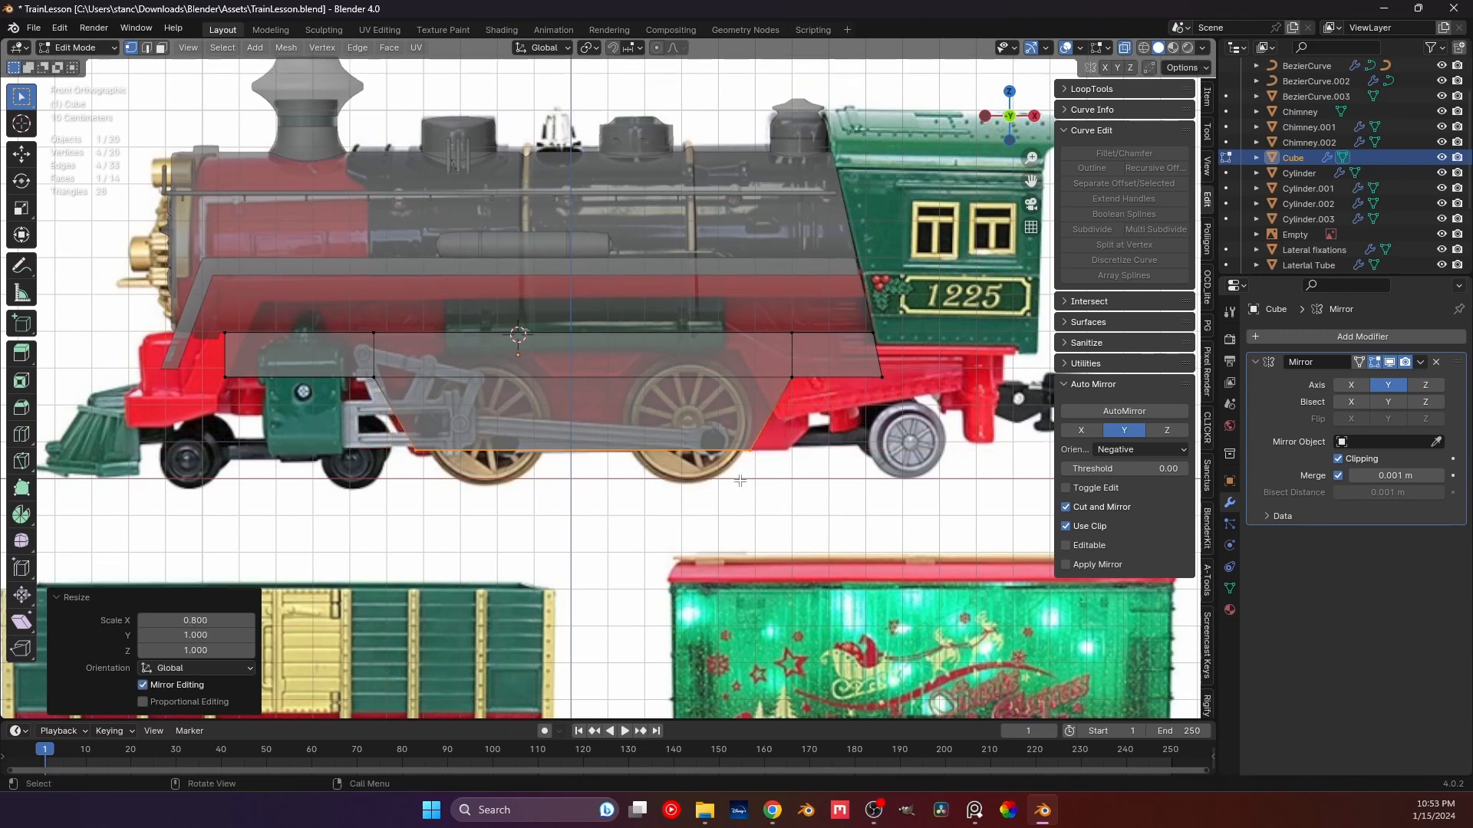
pyautogui.press('g')
pyautogui.press('x')
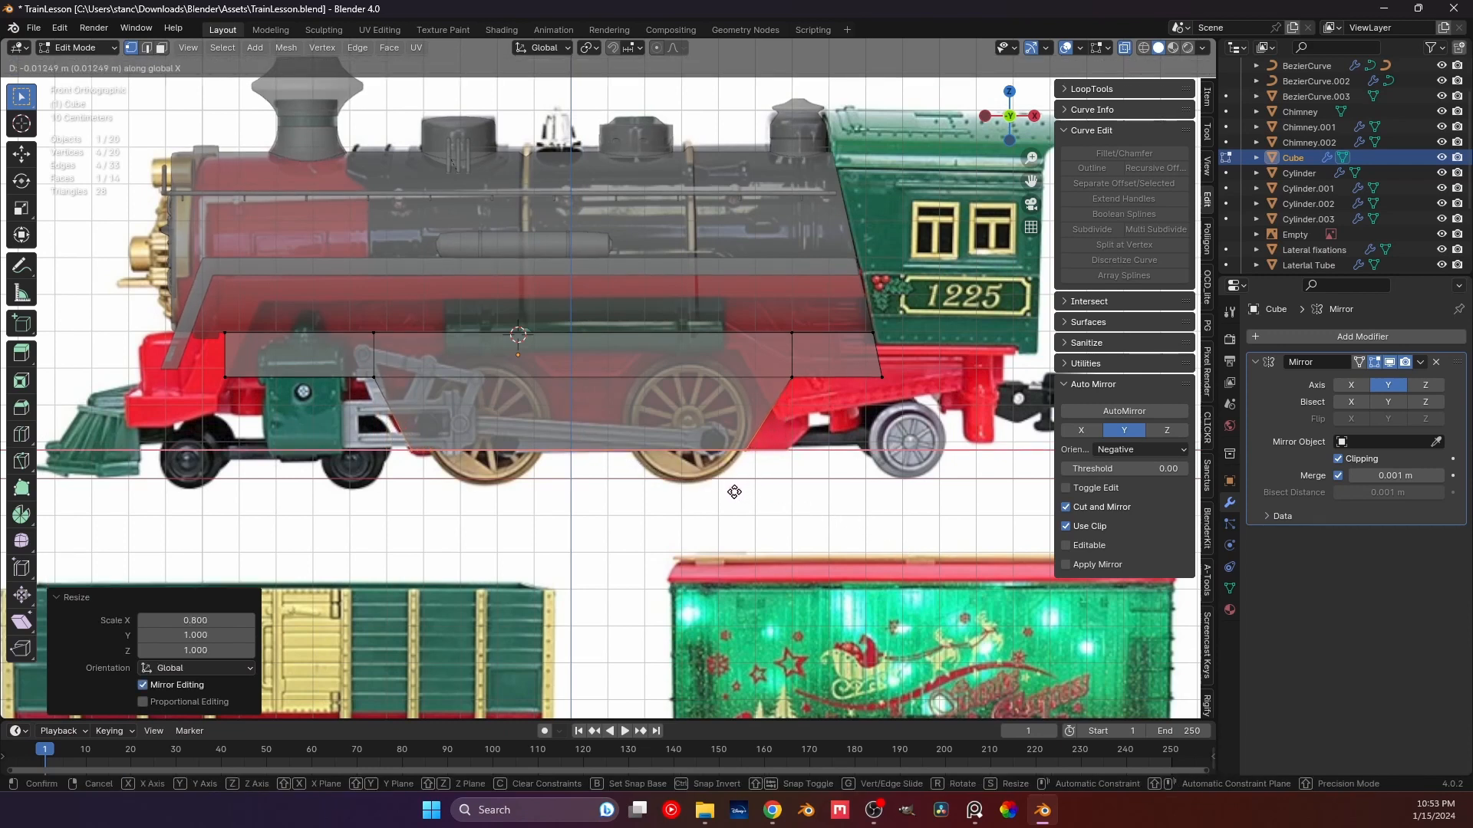
pyautogui.press('Escape')
# Move the rear bottom vertices of the lower section about 0.112 m along X toward the reference's red edge.
pyautogui.press('g')
pyautogui.press('x')
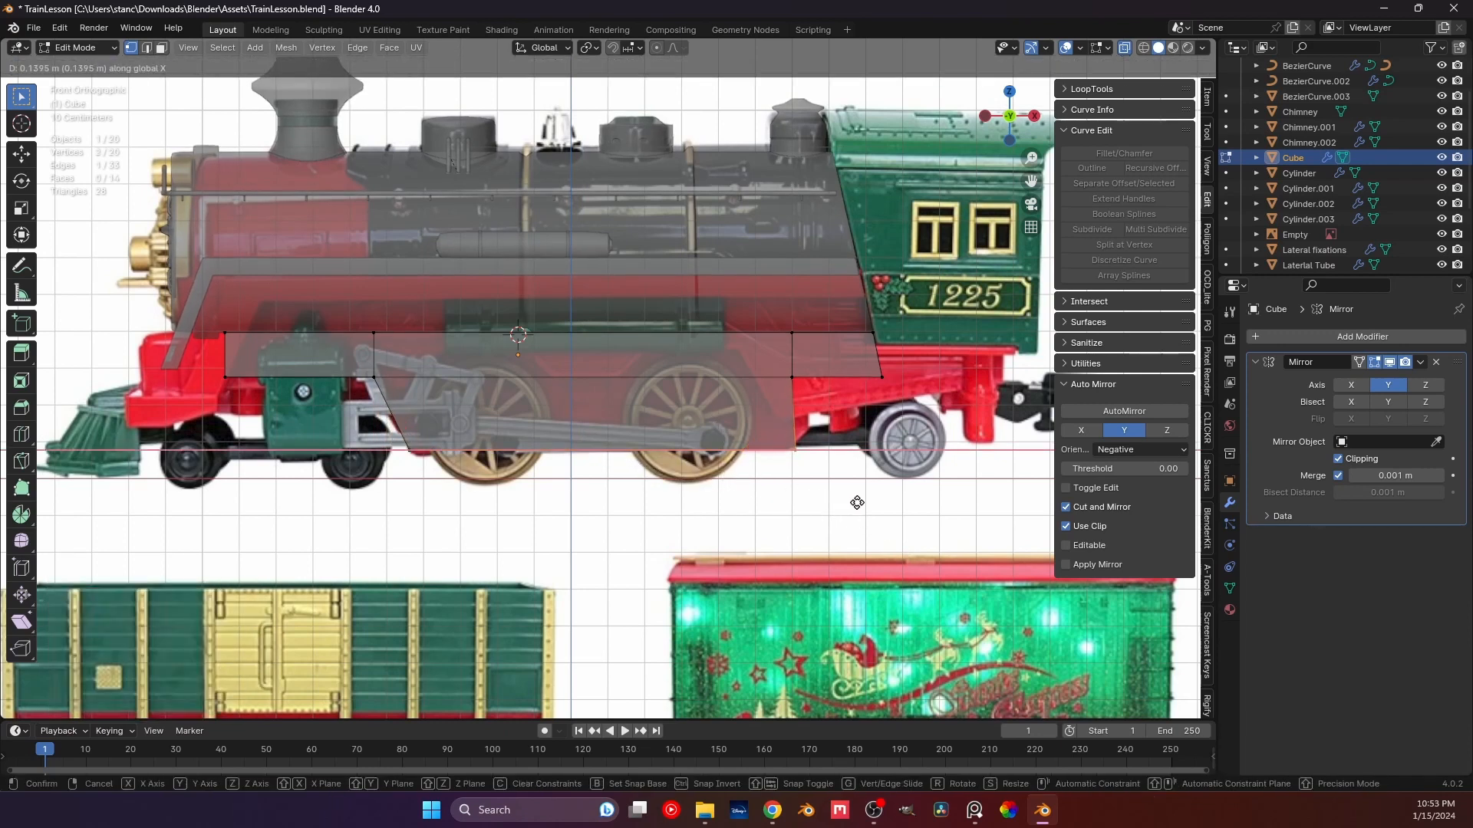
pyautogui.click(846, 504)
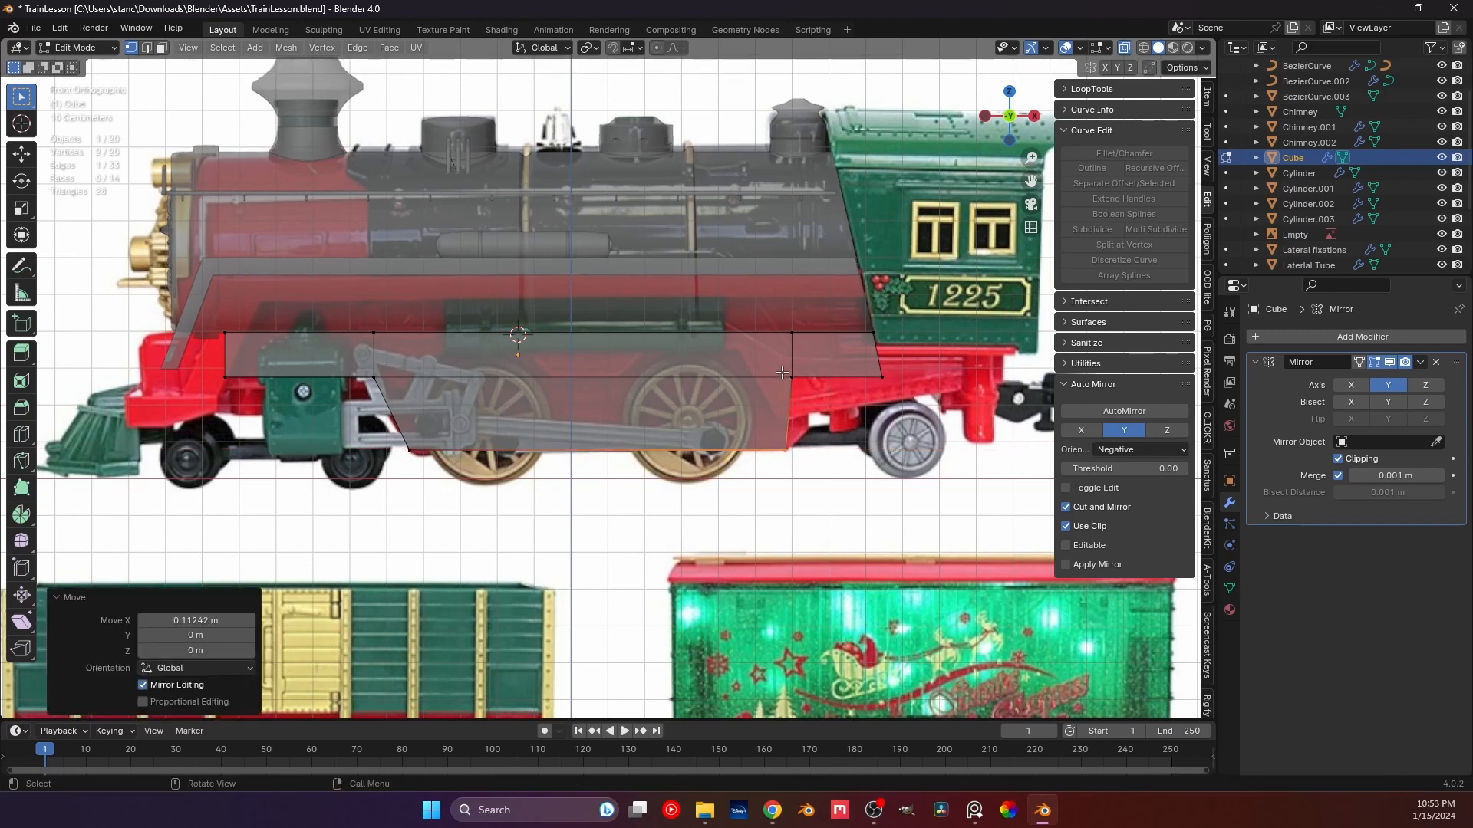
# Select the rear loop cut's vertices and move them about 0.021 m along X.
pyautogui.keyDown('shift'); pyautogui.click(792, 333); pyautogui.keyUp('shift')
pyautogui.press('g')
pyautogui.press('x')
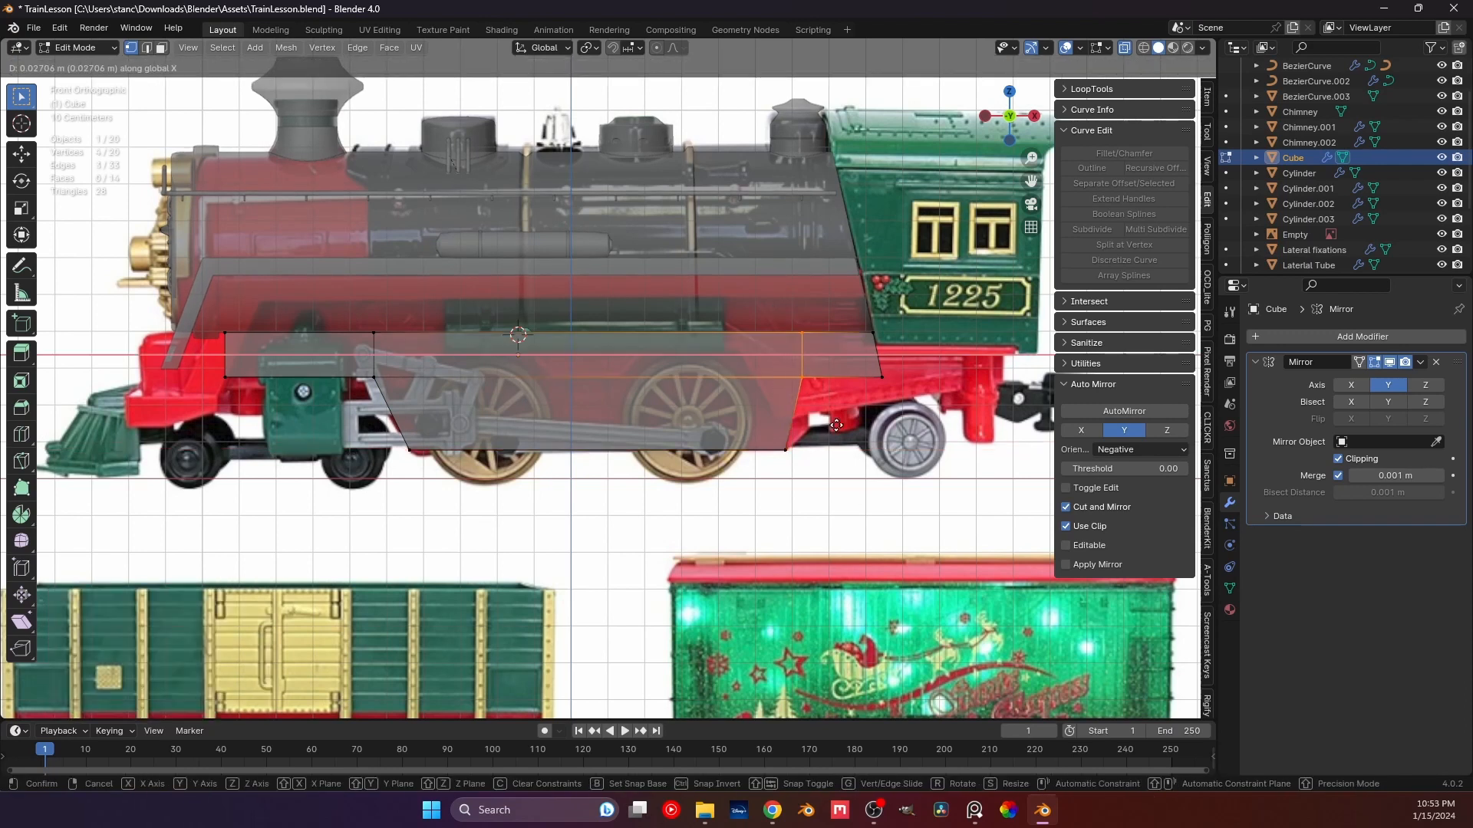
pyautogui.click(831, 427)
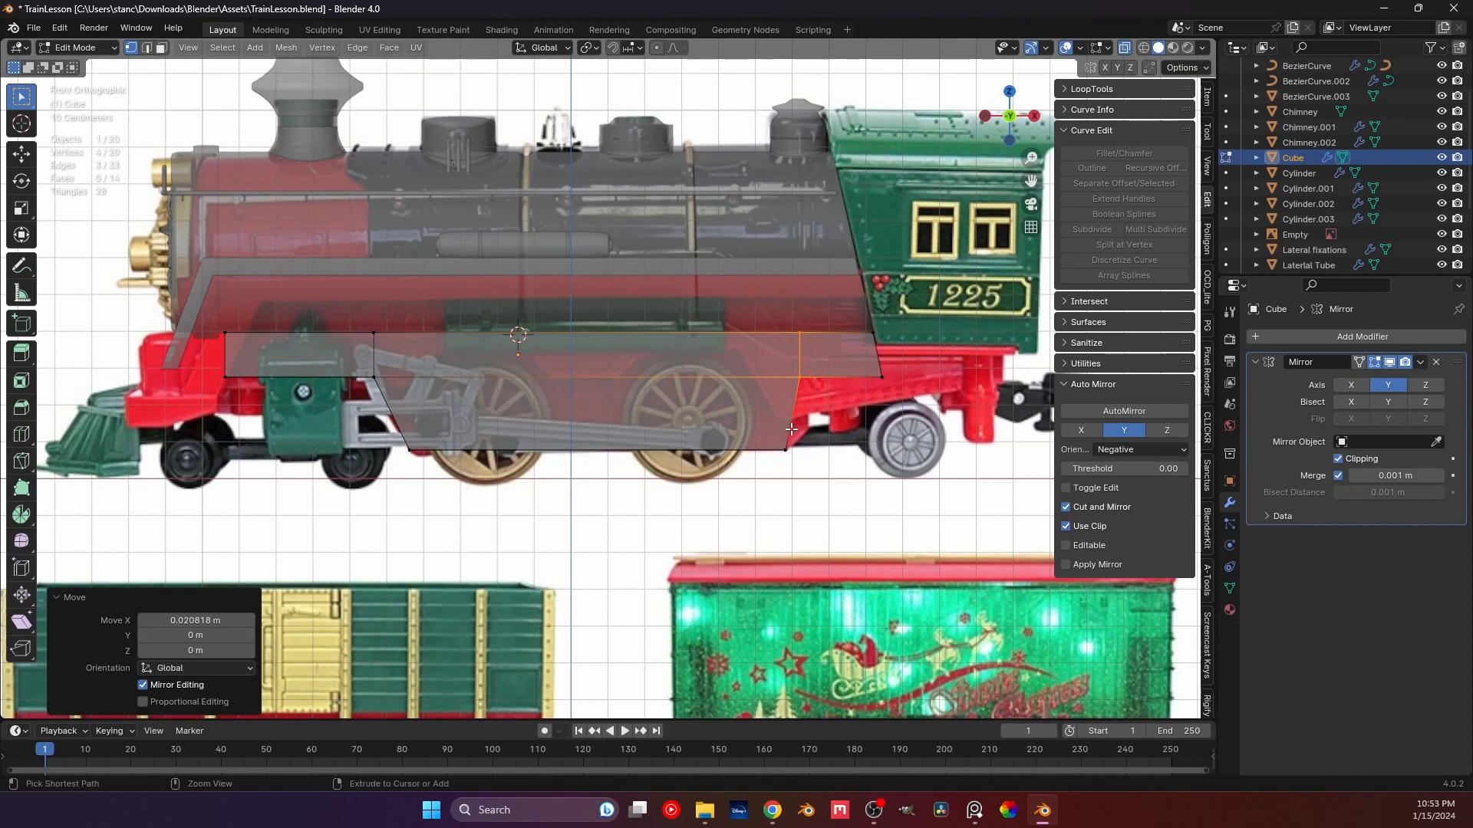
# Add a horizontal loop cut through the lower section and slide it down toward its bottom edge.
pyautogui.hotkey('ctrl', 'r')
pyautogui.click(792, 429)
pyautogui.rightClick(792, 429)
pyautogui.press('g')
pyautogui.press('g')
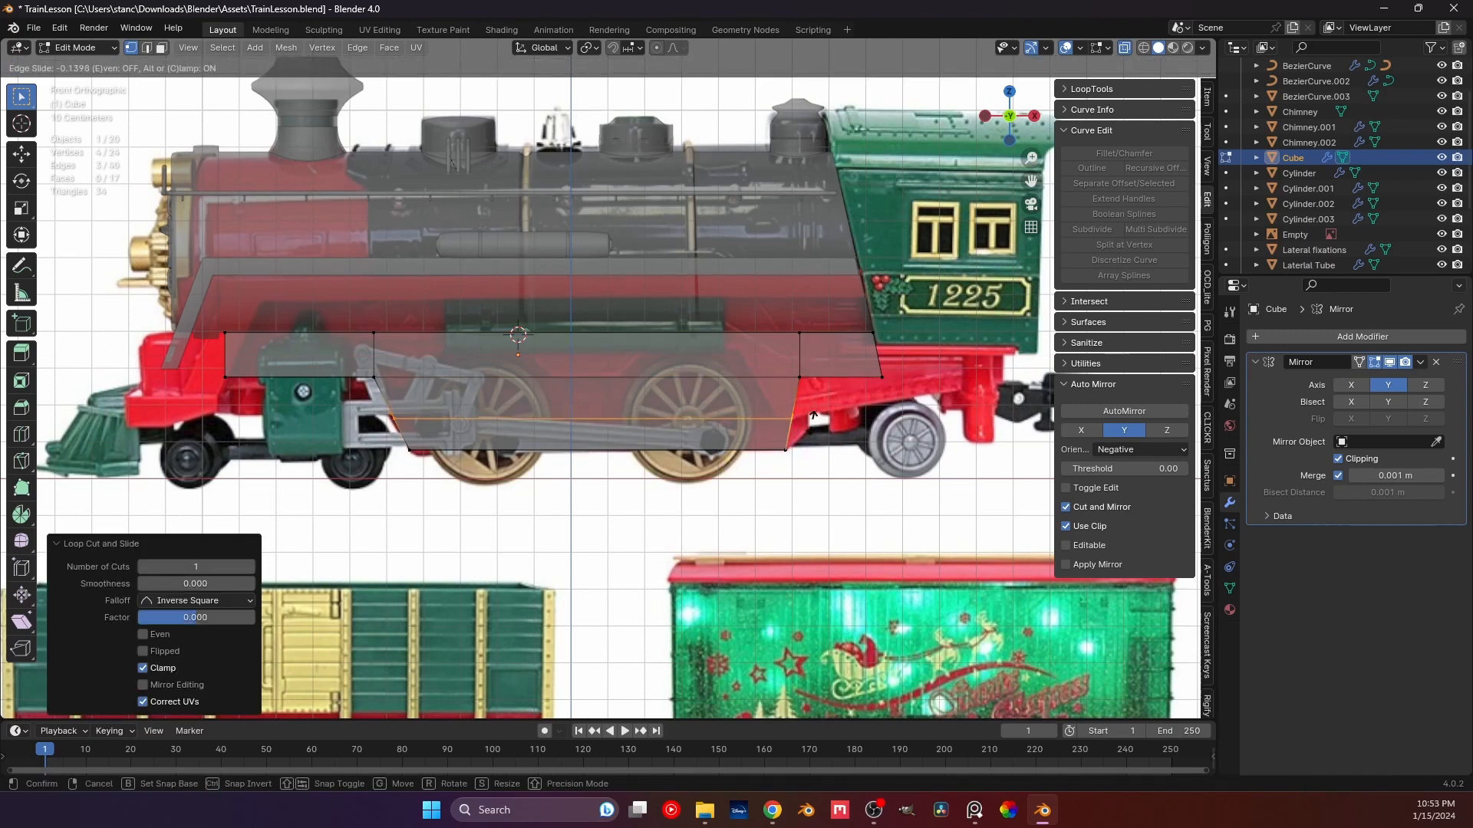
pyautogui.click(813, 426)
# Move the new loop cut's rear vertices about 0.05 m along X to follow the reference's rear contour.
pyautogui.moveTo(760, 418); pyautogui.dragTo(810, 453)
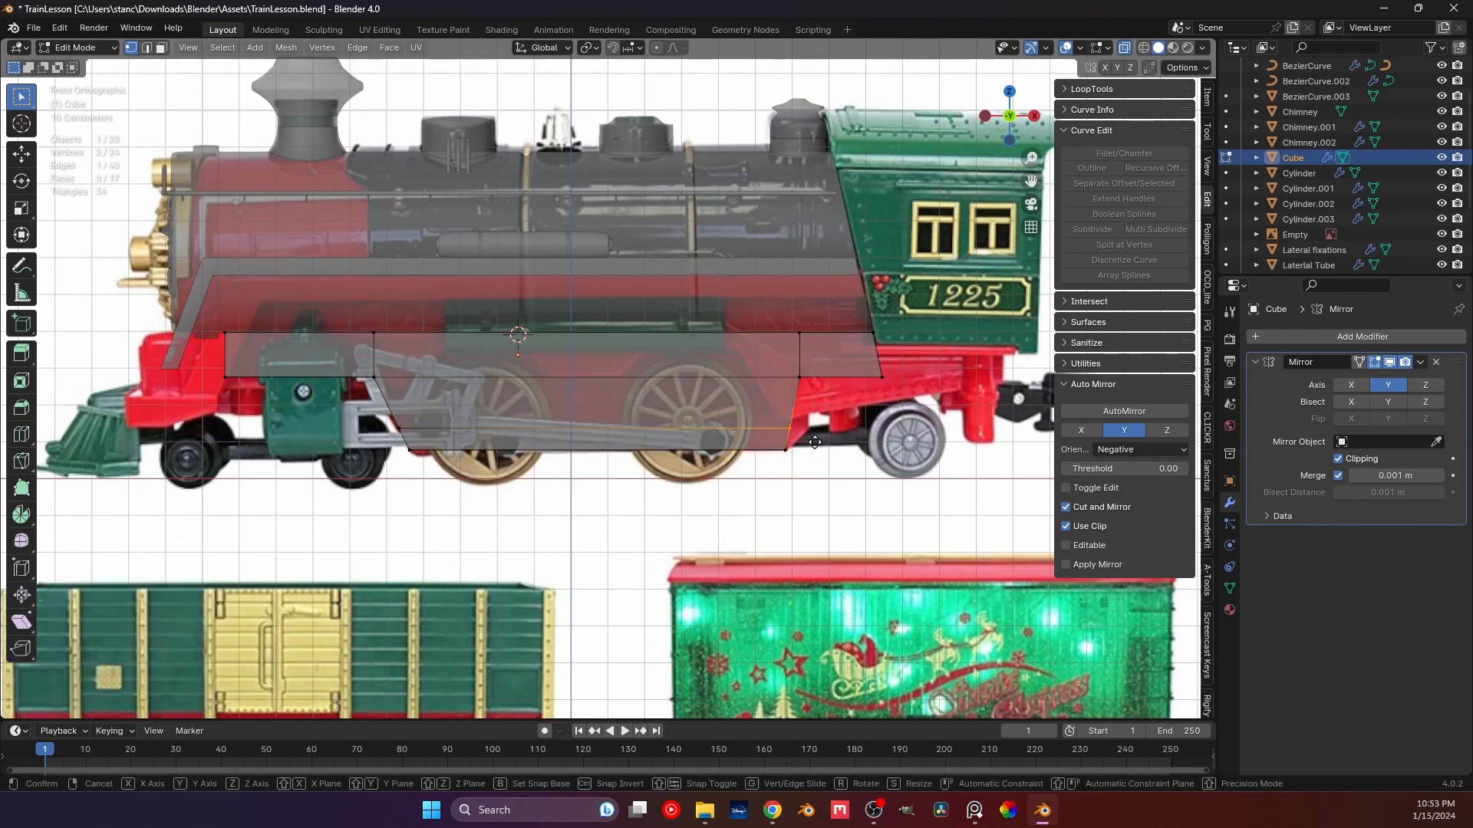
pyautogui.press('g')
pyautogui.press('x')
pyautogui.click(833, 443)
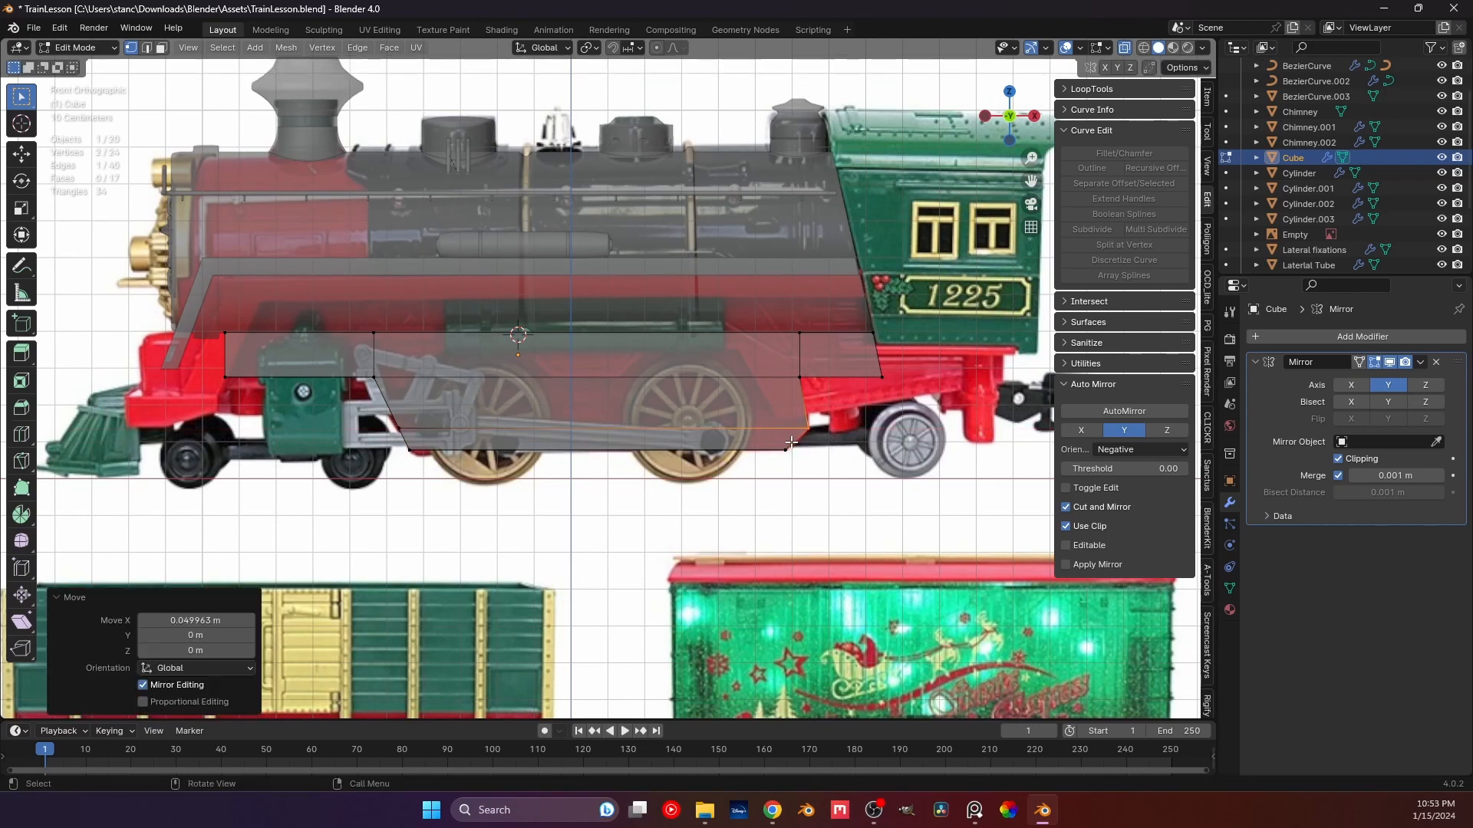
# Move the rear vertices on the edge between the upper and lower sections about 0.023 m along X toward the reference's outline.
pyautogui.scroll(4, 779, 442)
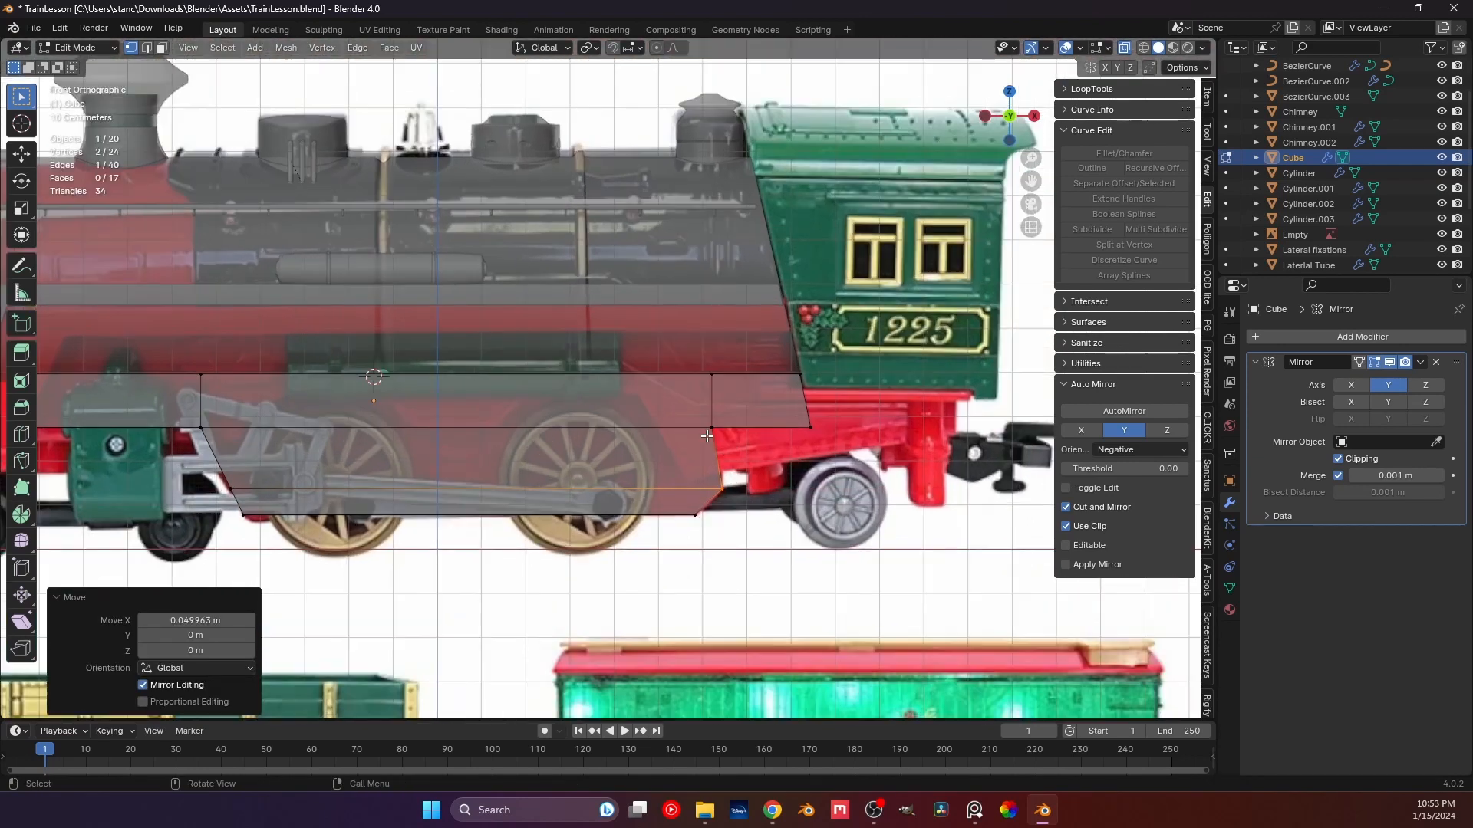
pyautogui.press('g')
pyautogui.press('x')
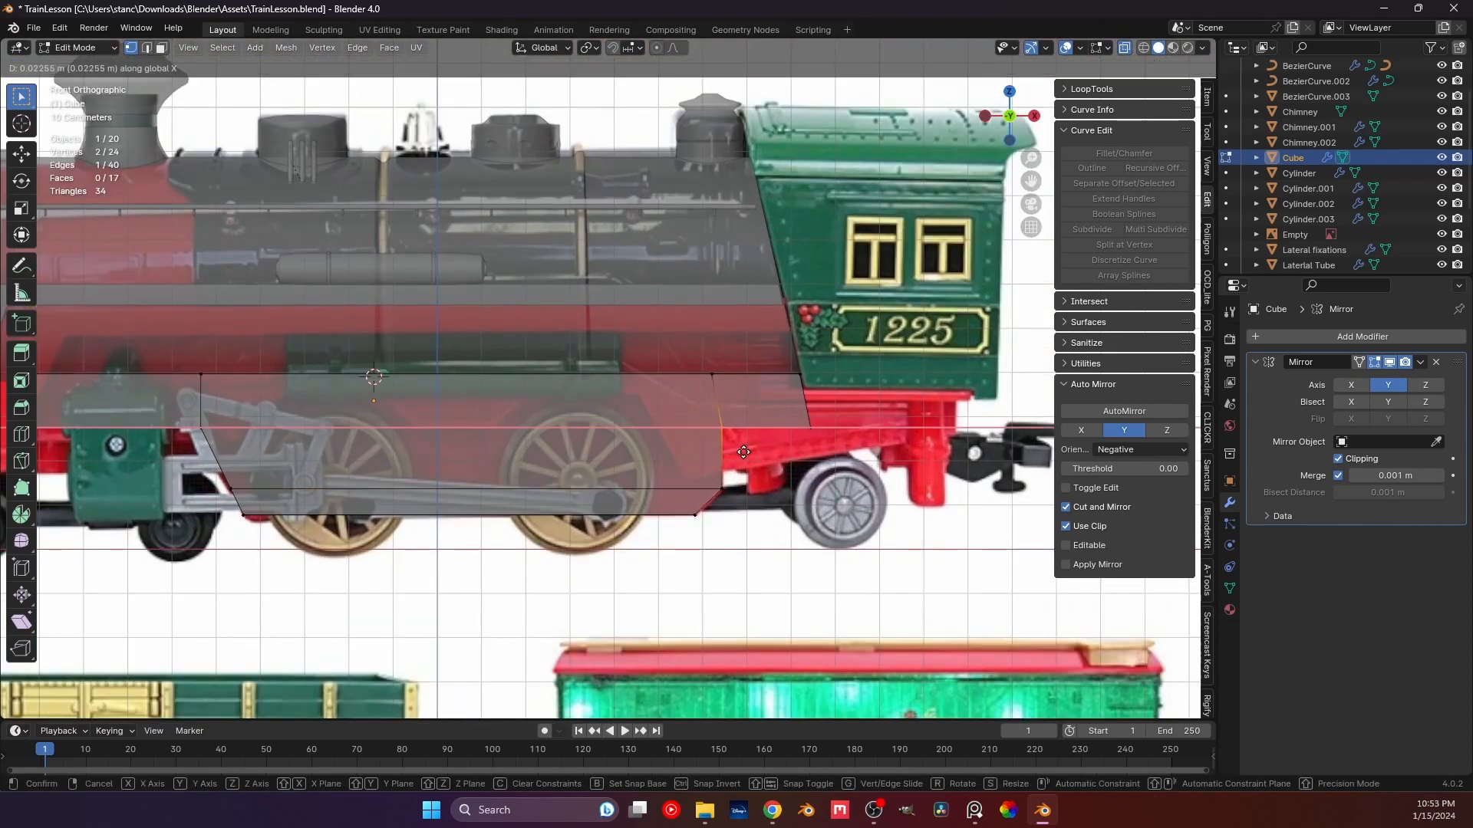
pyautogui.click(743, 452)
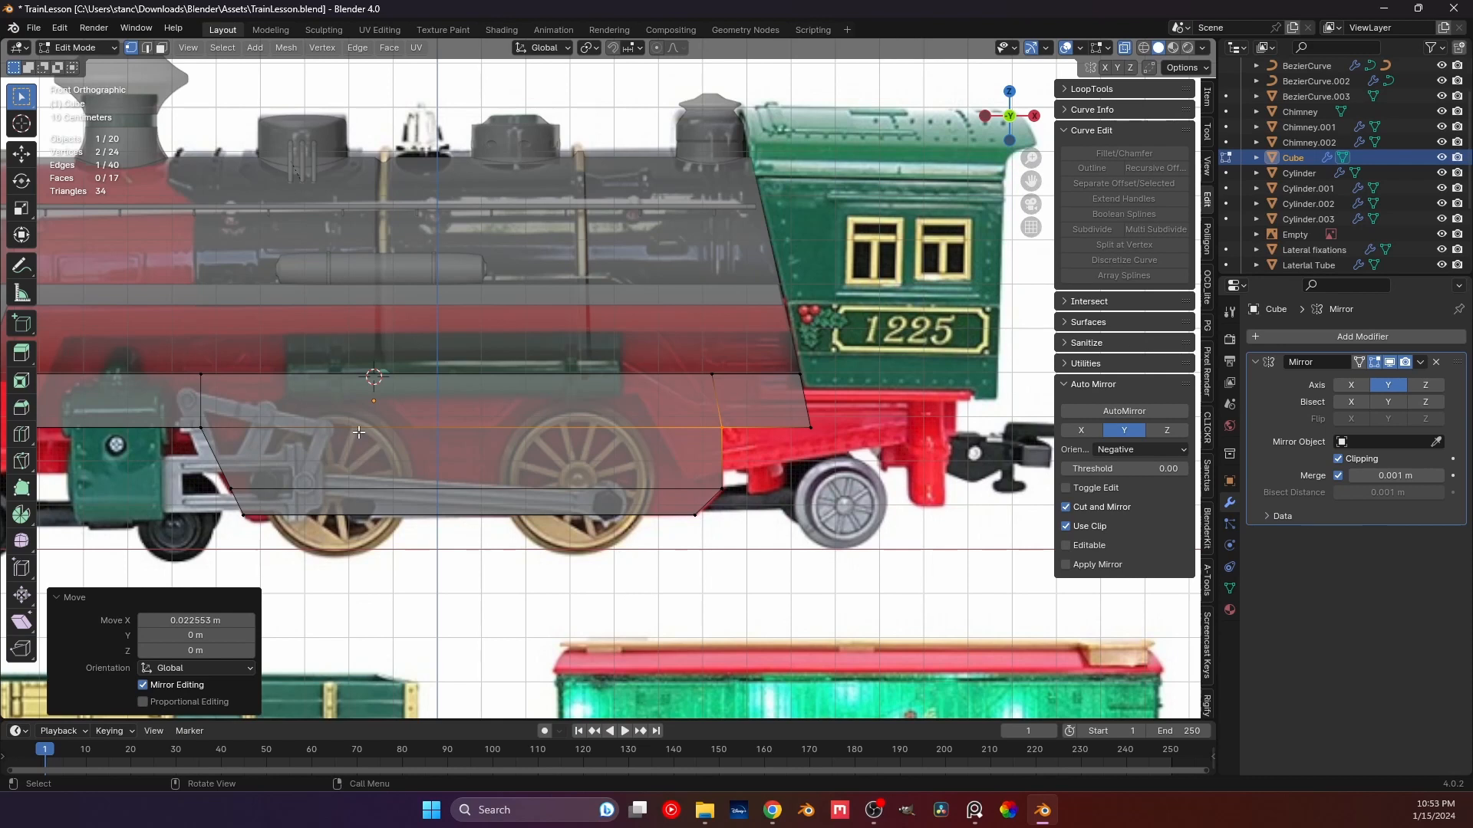
# Examine the chassis block from several angles, solid and see-through, and compare it with both locomotive images in the reference.
pyautogui.keyDown('shift'); pyautogui.moveTo(453, 451); pyautogui.dragTo(660, 463, button='middle'); pyautogui.keyUp('shift')
pyautogui.moveTo(659, 462); pyautogui.dragTo(447, 427, button='middle')
pyautogui.press('Tab')
pyautogui.press('Tab')
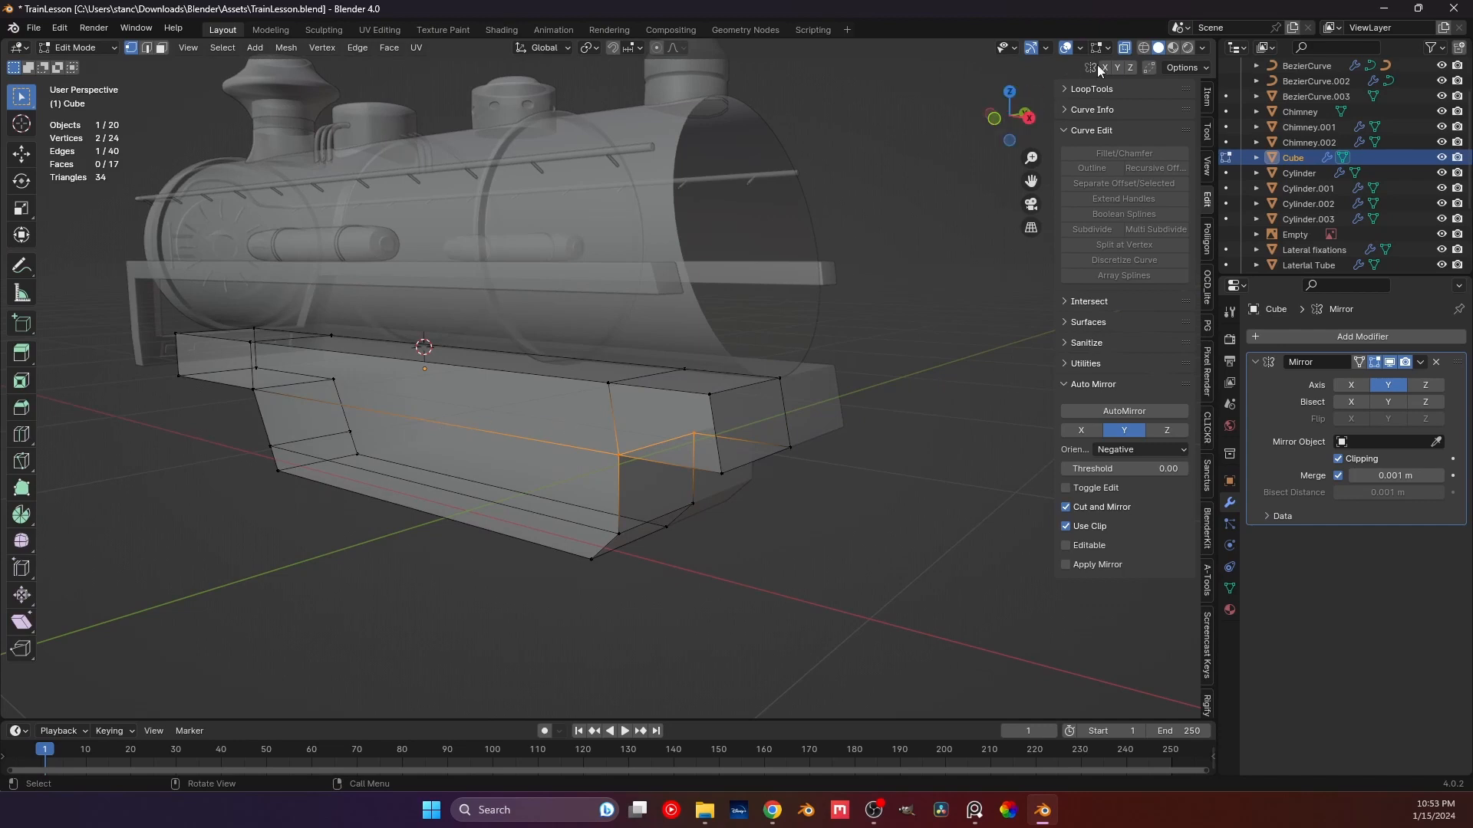
pyautogui.click(1125, 47)
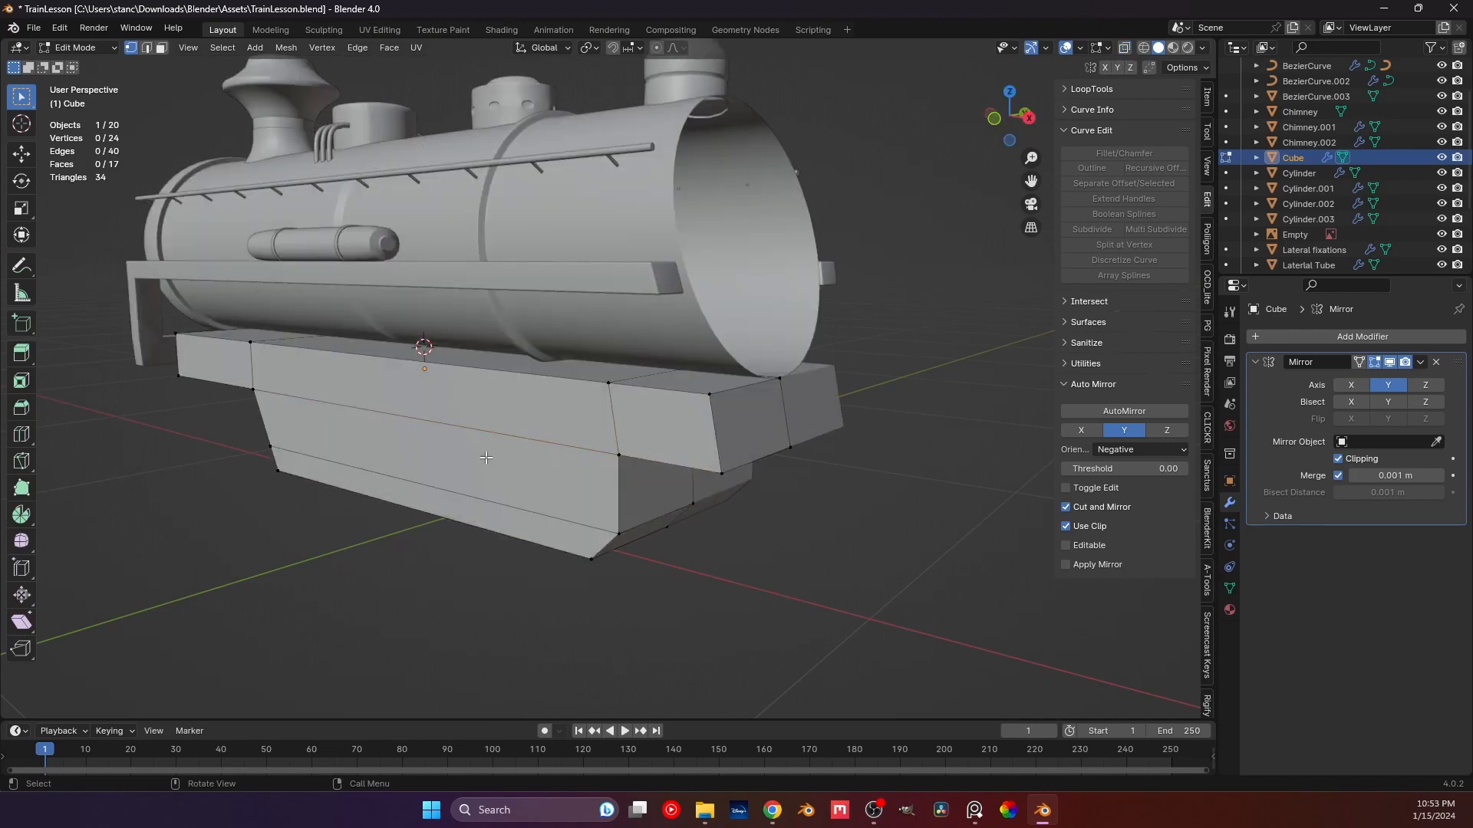
pyautogui.press('3')
pyautogui.moveTo(485, 457); pyautogui.dragTo(707, 433, button='middle')
pyautogui.click(1124, 49)
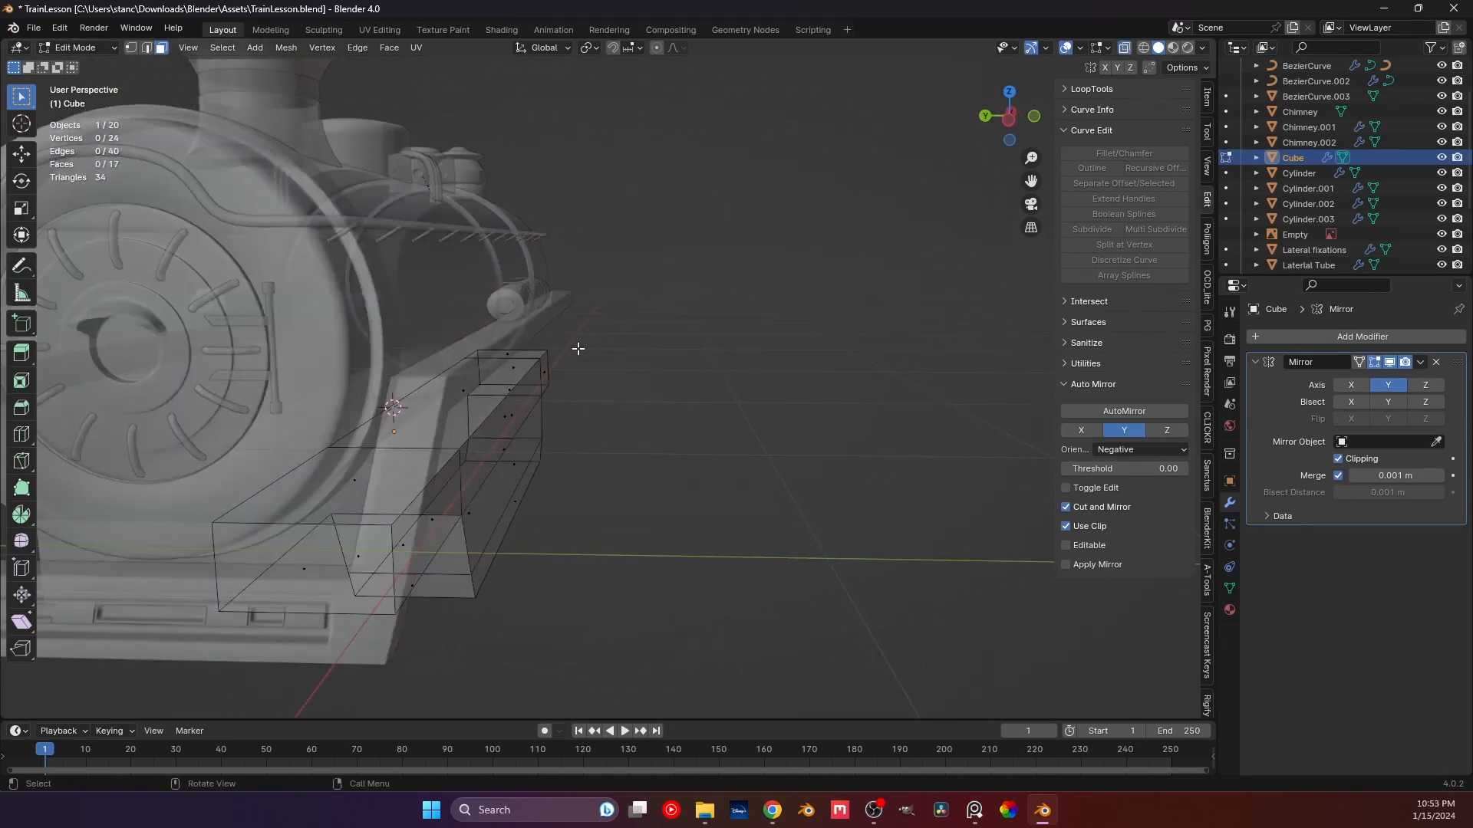
pyautogui.press('KP_1')
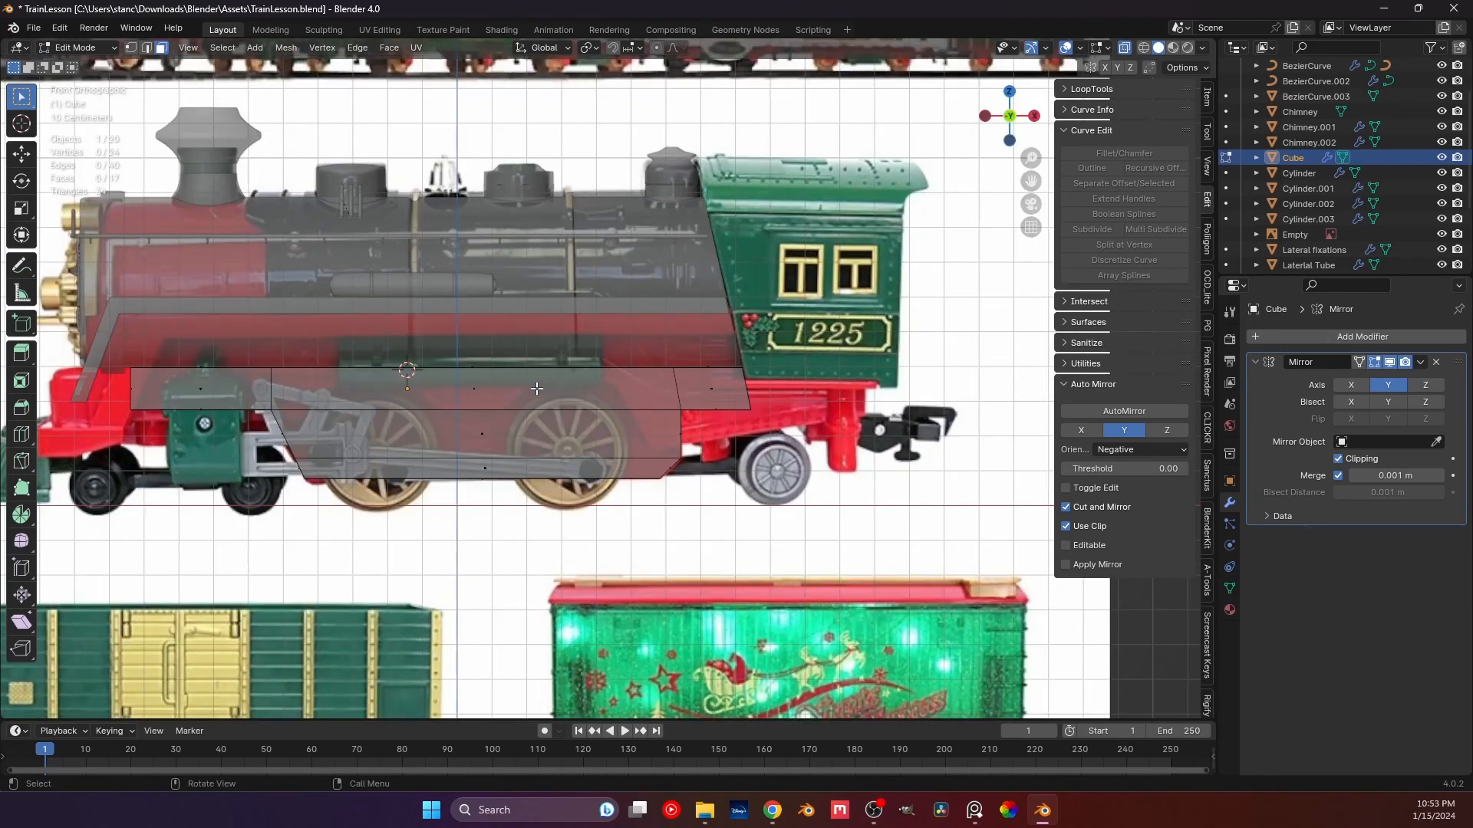
pyautogui.scroll(-5, 537, 389)
pyautogui.scroll(6, 465, 354)
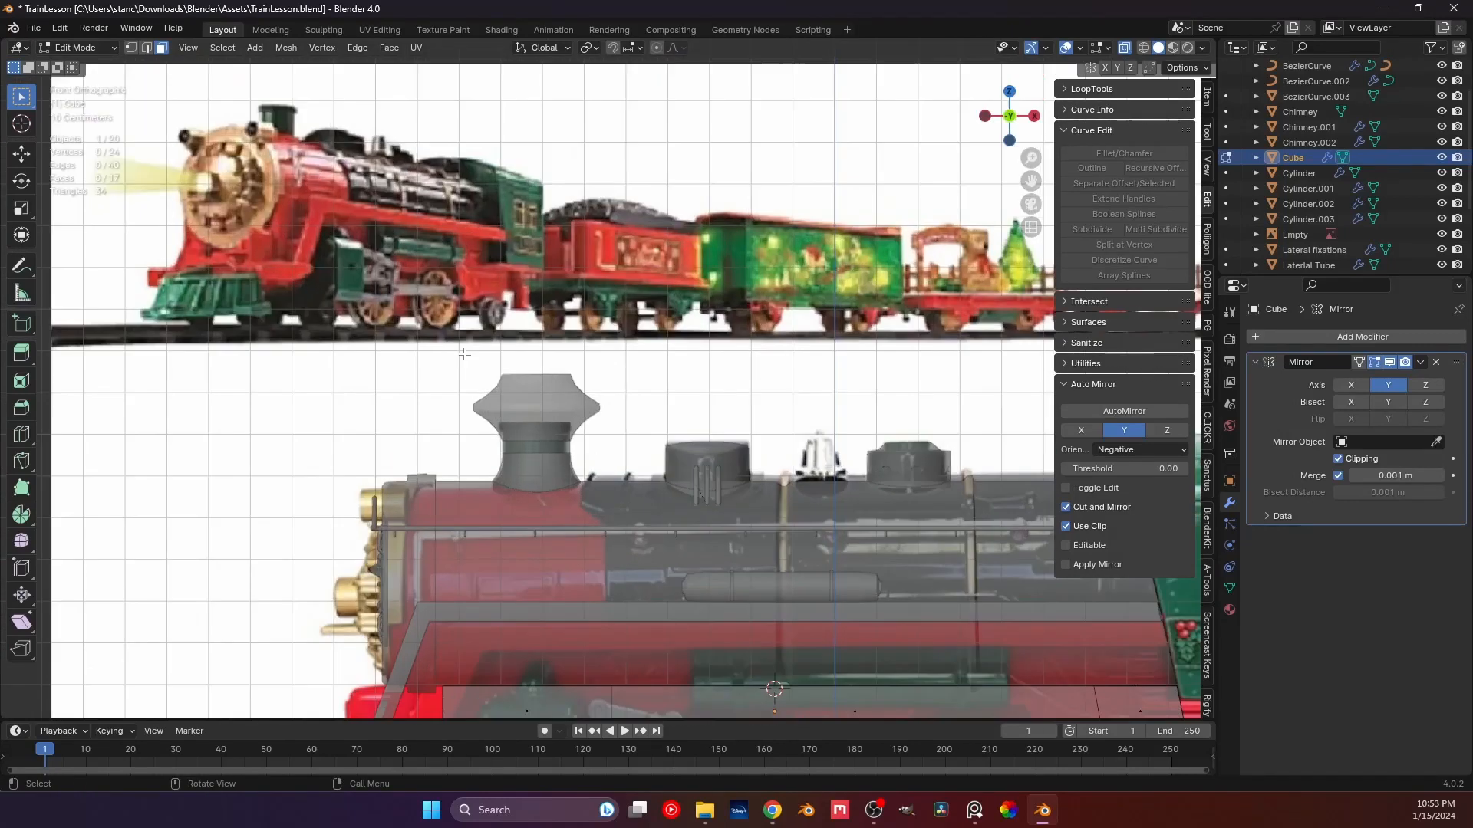
pyautogui.scroll(1, 465, 355)
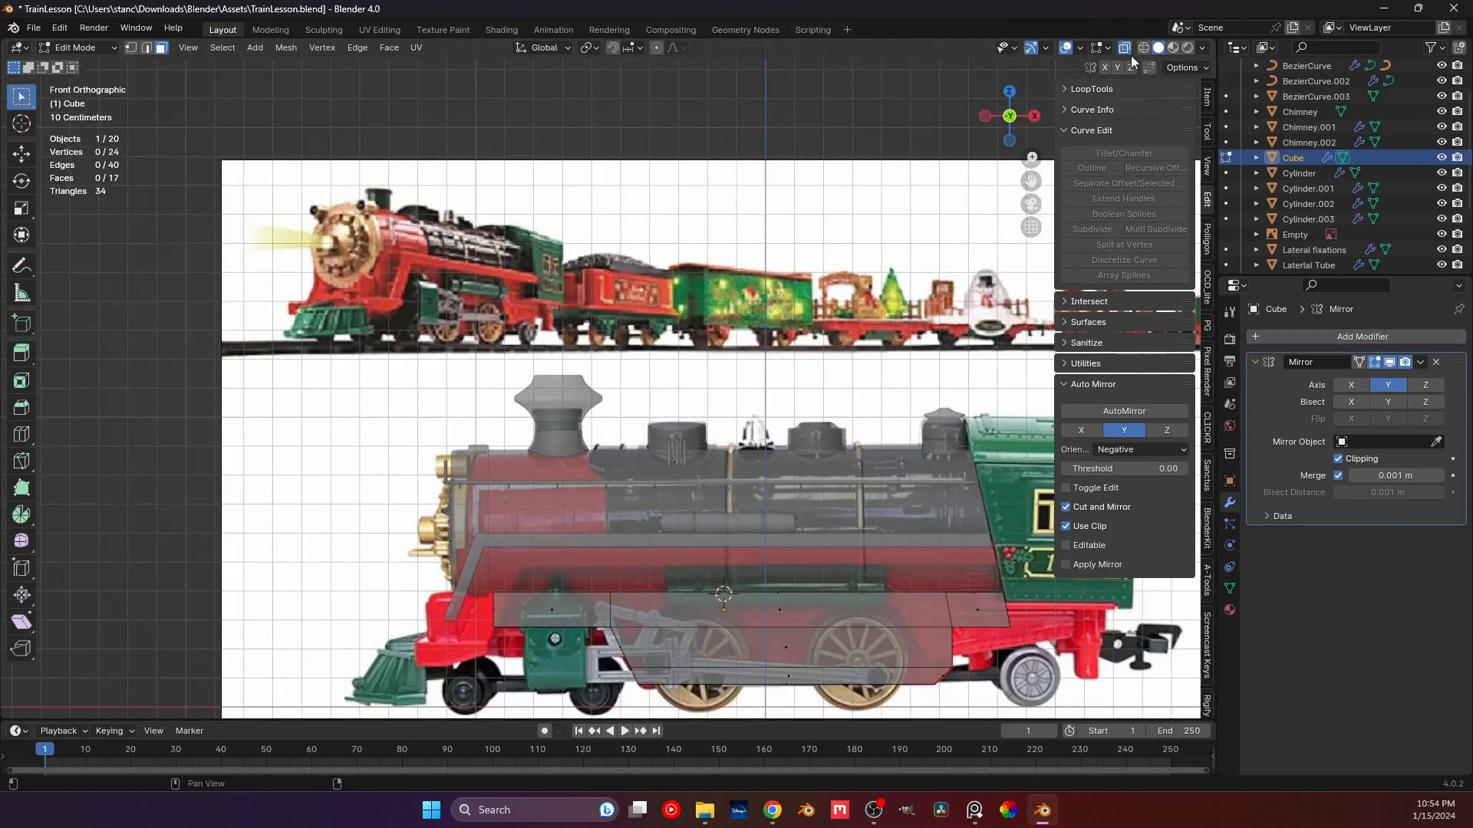
pyautogui.click(1124, 48)
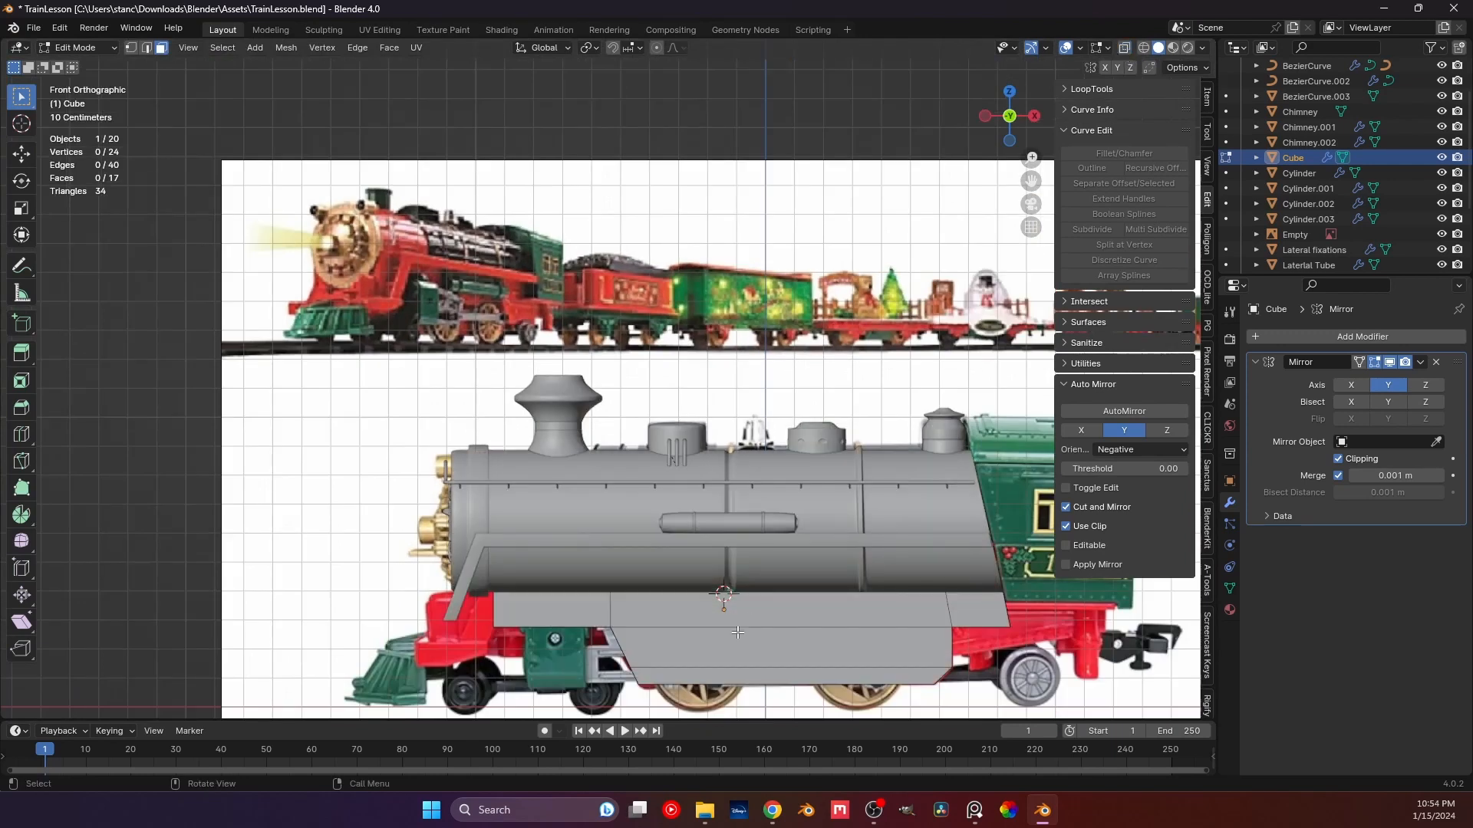
# Narrow the whole chassis block by scaling it along Y in Object Mode.
pyautogui.moveTo(746, 636); pyautogui.dragTo(709, 6, button='middle')
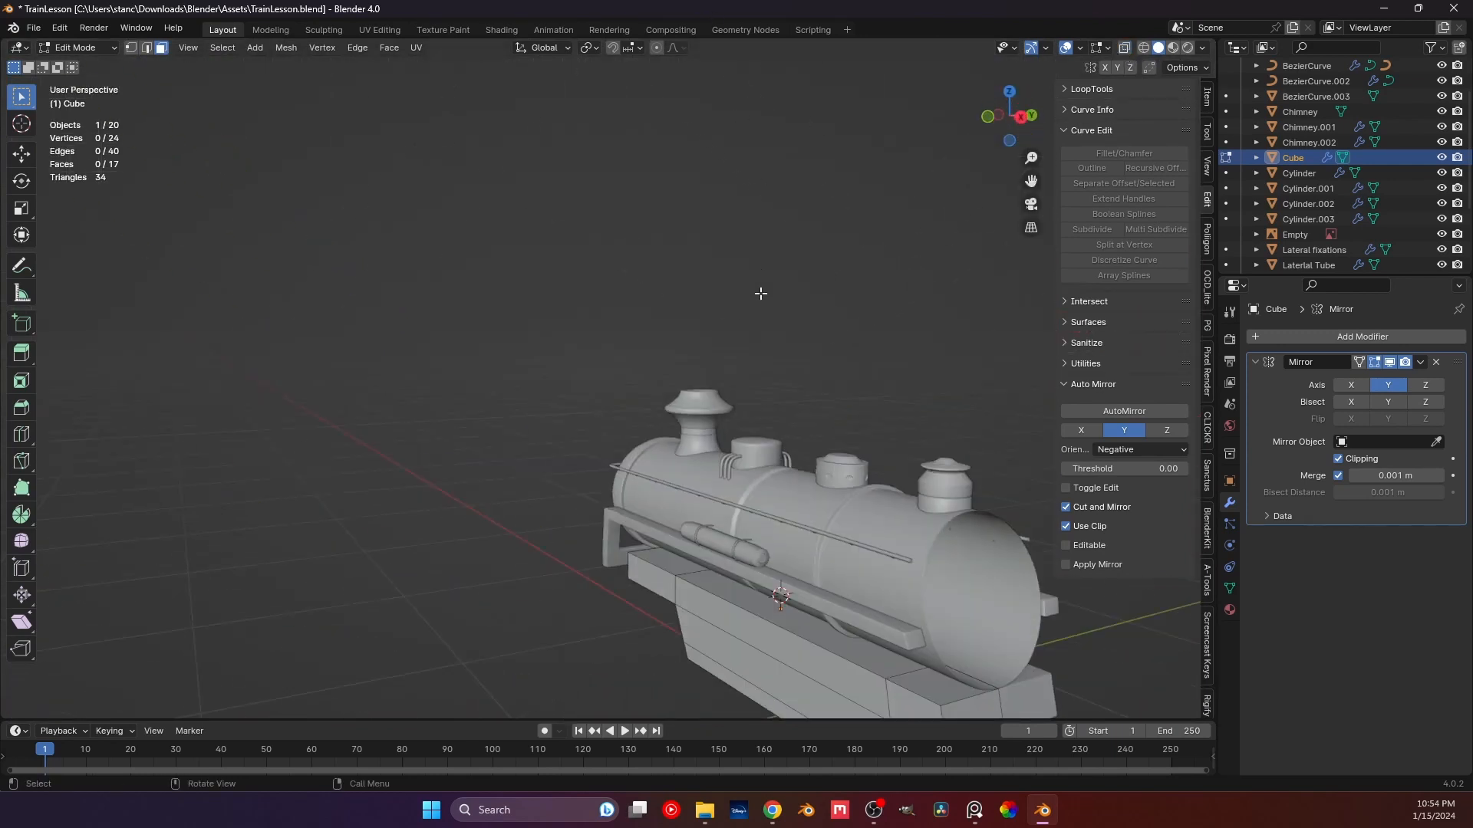
pyautogui.scroll(-2, 755, 371)
pyautogui.keyDown('shift'); pyautogui.moveTo(857, 372); pyautogui.dragTo(689, 163, button='middle'); pyautogui.keyUp('shift')
pyautogui.press('Tab')
pyautogui.moveTo(585, 422); pyautogui.dragTo(581, 452, button='middle')
pyautogui.scroll(2, 740, 473)
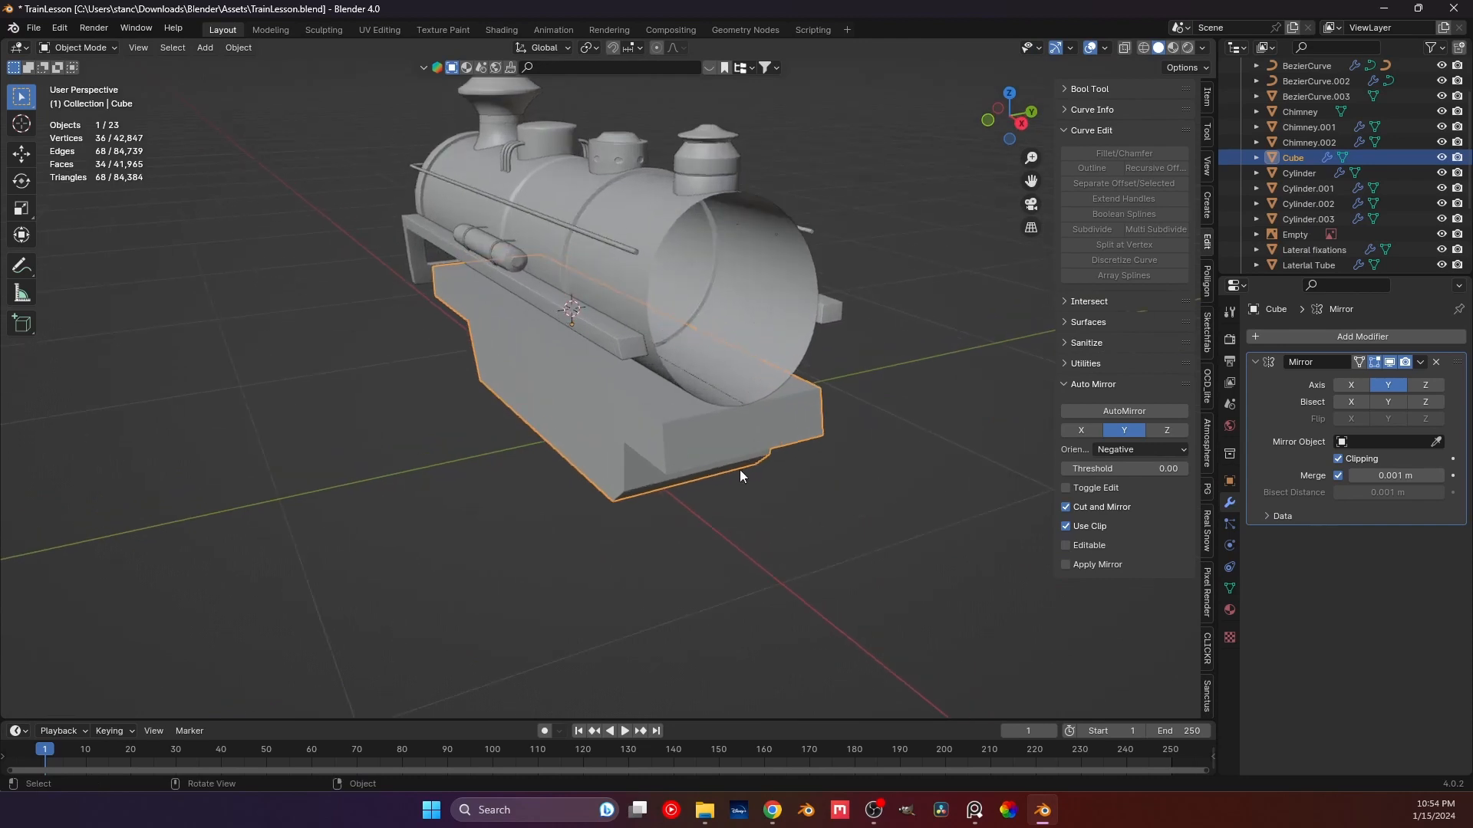
pyautogui.press('s')
pyautogui.press('y')
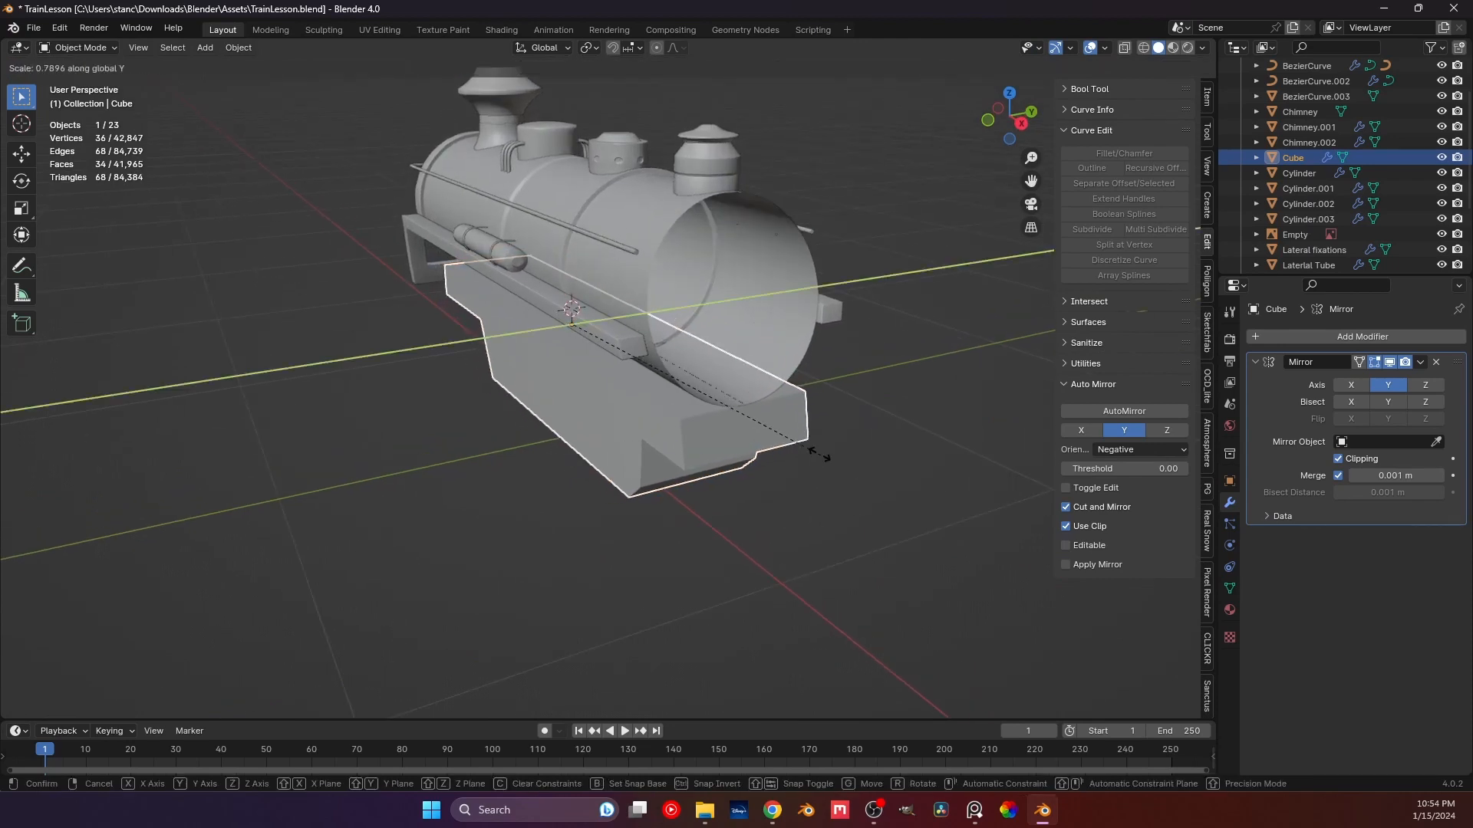
pyautogui.click(786, 428)
# Select all vertices of the chassis block's two lowest rows through the mesh in the right orthographic view.
pyautogui.moveTo(786, 428); pyautogui.dragTo(695, 431, button='middle')
pyautogui.press('Tab')
pyautogui.press('KP_3')
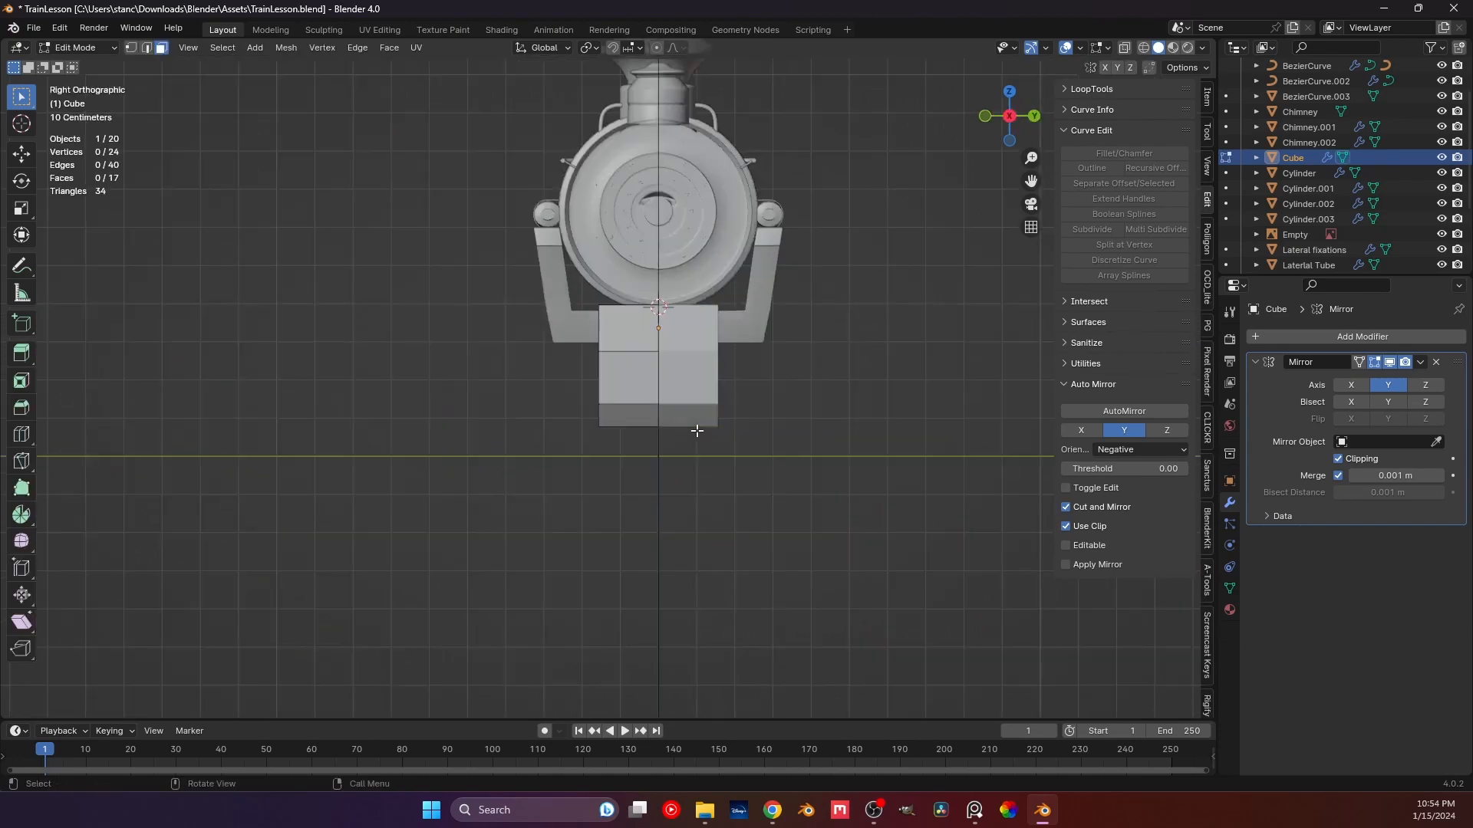
pyautogui.press('1')
pyautogui.click(1125, 48)
pyautogui.scroll(1, 657, 458)
pyautogui.keyDown('shift'); pyautogui.moveTo(657, 458); pyautogui.dragTo(601, 468, button='middle'); pyautogui.keyUp('shift')
pyautogui.moveTo(492, 375); pyautogui.dragTo(611, 450)
pyautogui.press('s')
pyautogui.press('y')
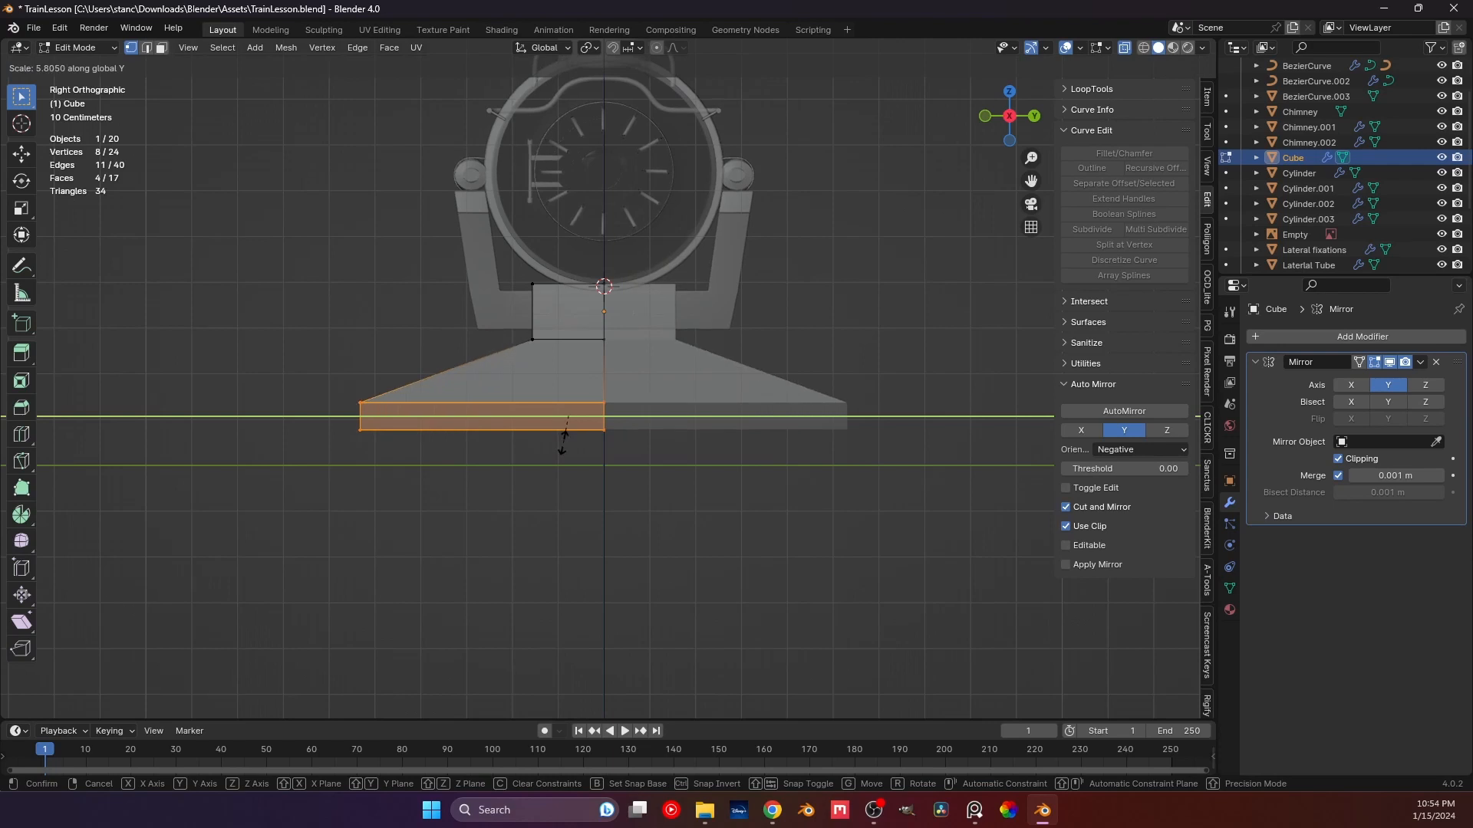
pyautogui.rightClick(564, 443)
# Scale the selected lower vertices inward along Y so the block's sides taper toward the bottom.
pyautogui.press('s')
pyautogui.press('y')
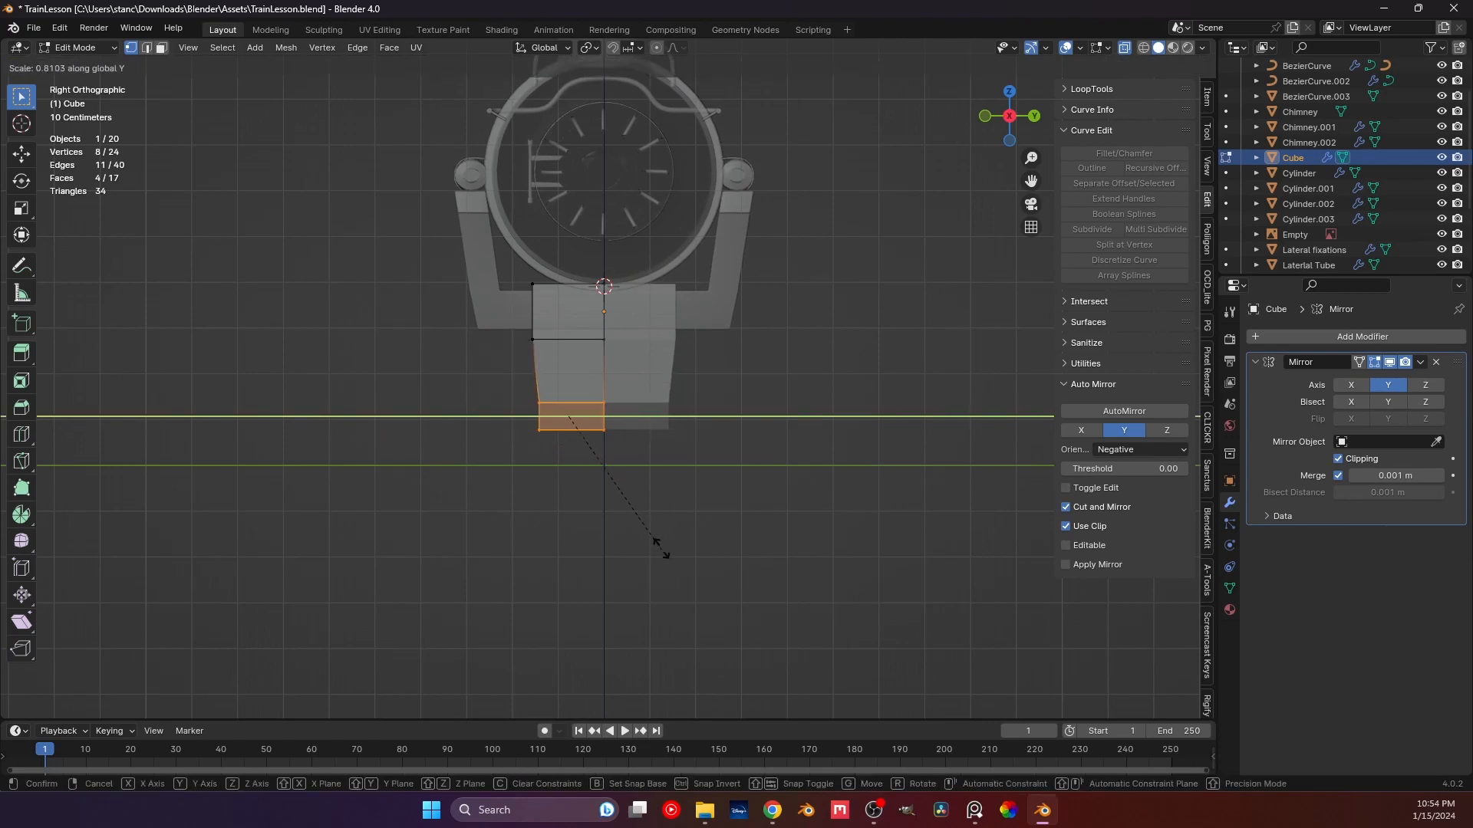
pyautogui.click(571, 461)
# Move the outer bottom vertices about 0.018 m along Y toward the centre line, then clear the selection.
pyautogui.moveTo(529, 411); pyautogui.dragTo(589, 464)
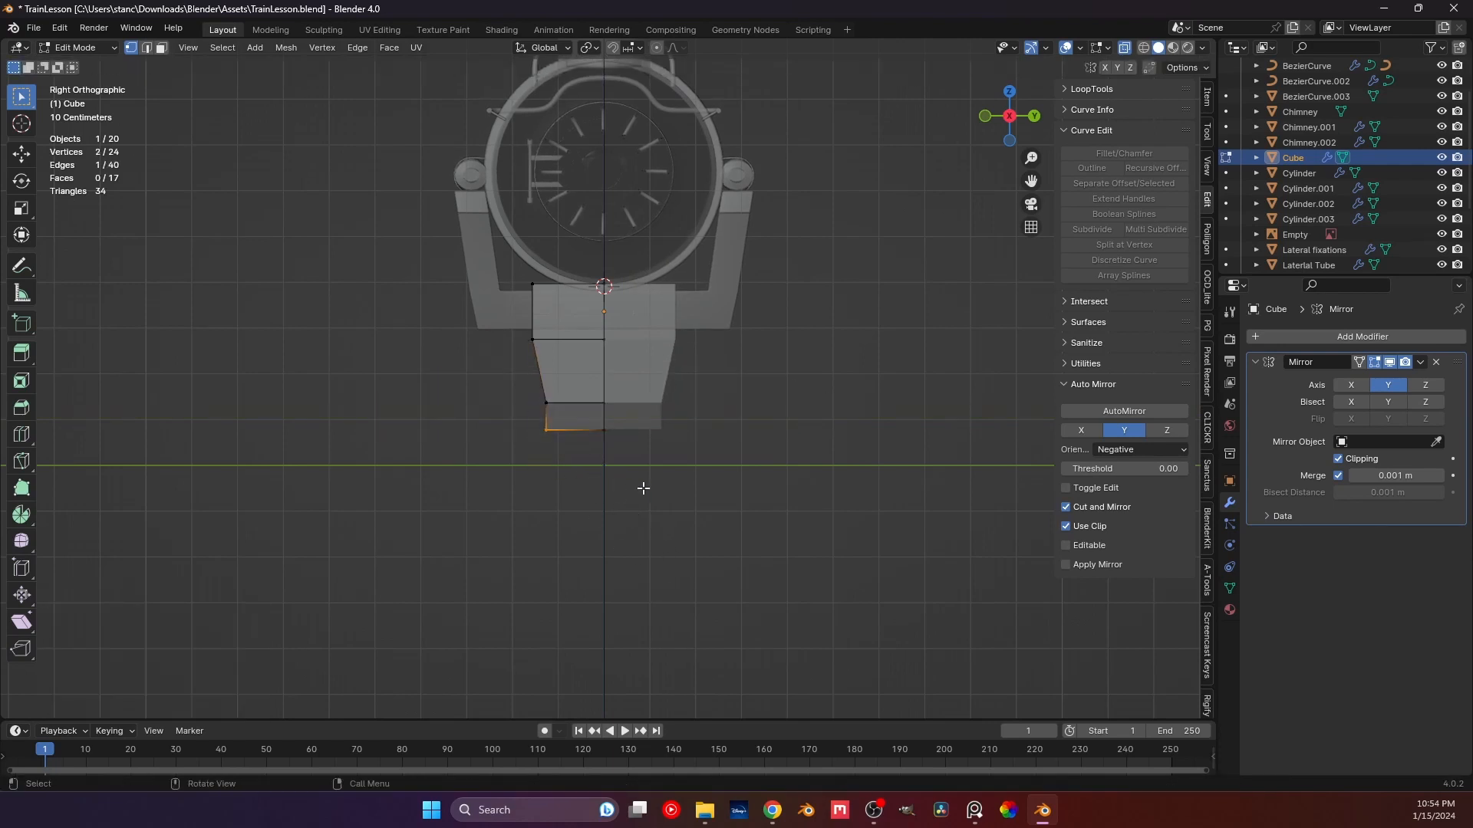
pyautogui.press('g')
pyautogui.press('y')
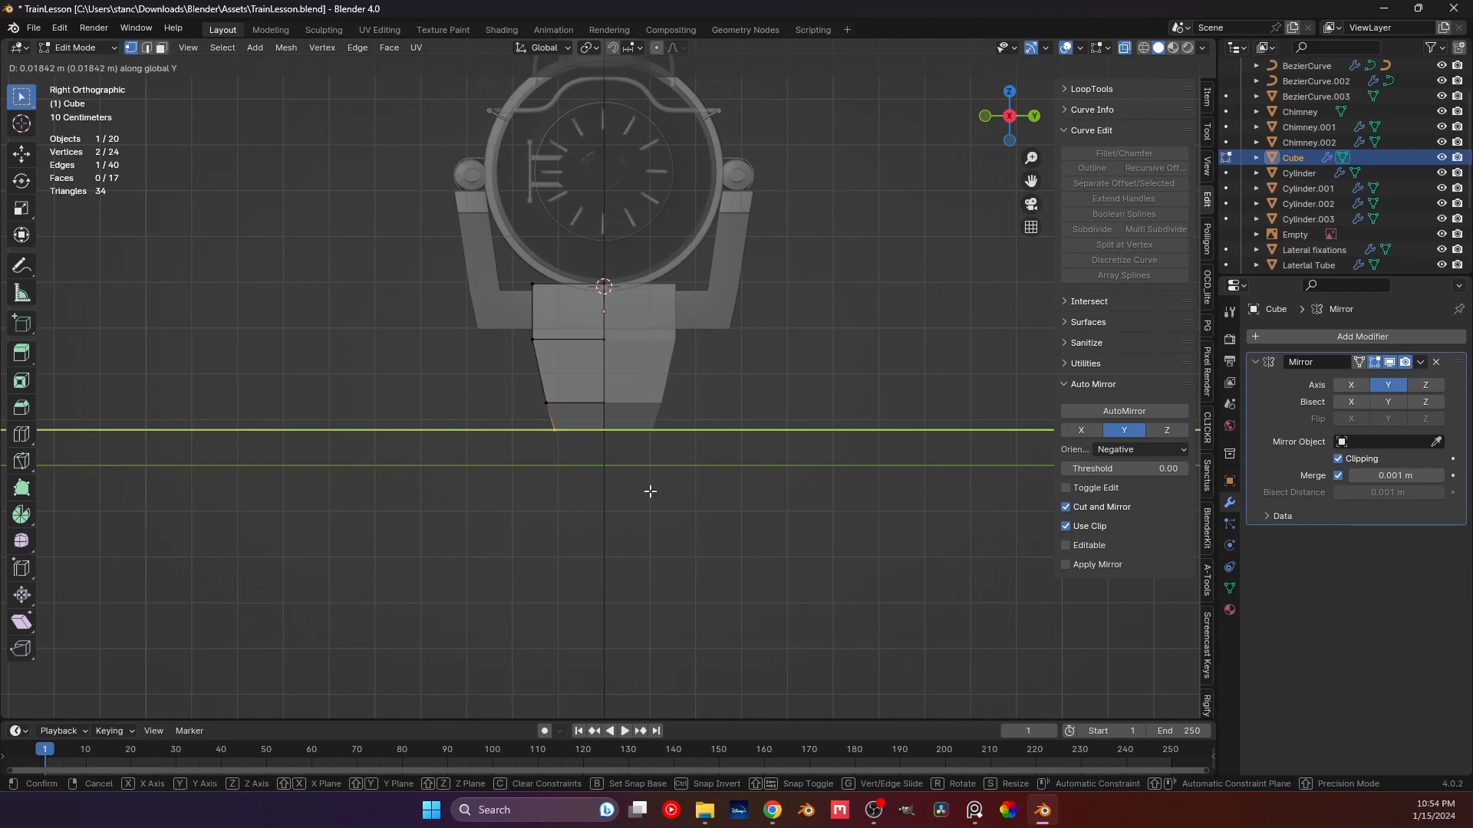
pyautogui.click(650, 491)
pyautogui.click(608, 493)
# Inspect the tapered chassis block in perspective and compare its profile with the reference's wheels and connecting rods.
pyautogui.press('Tab')
pyautogui.click(562, 464)
pyautogui.moveTo(497, 439); pyautogui.dragTo(664, 440, button='middle')
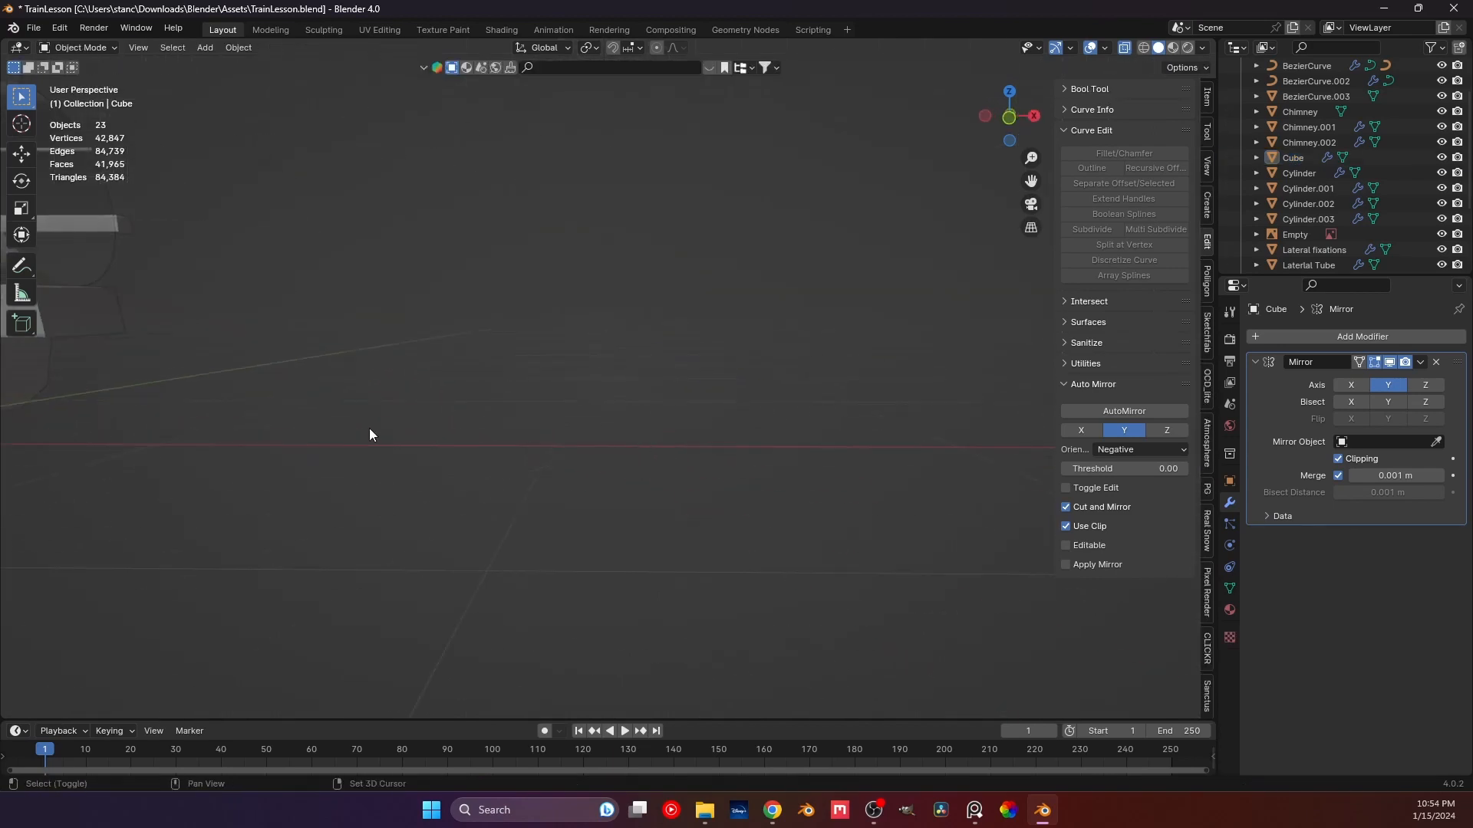
pyautogui.moveTo(370, 435); pyautogui.dragTo(533, 419, button='middle')
pyautogui.click(1129, 44)
pyautogui.press('Tab')
pyautogui.scroll(2, 529, 420)
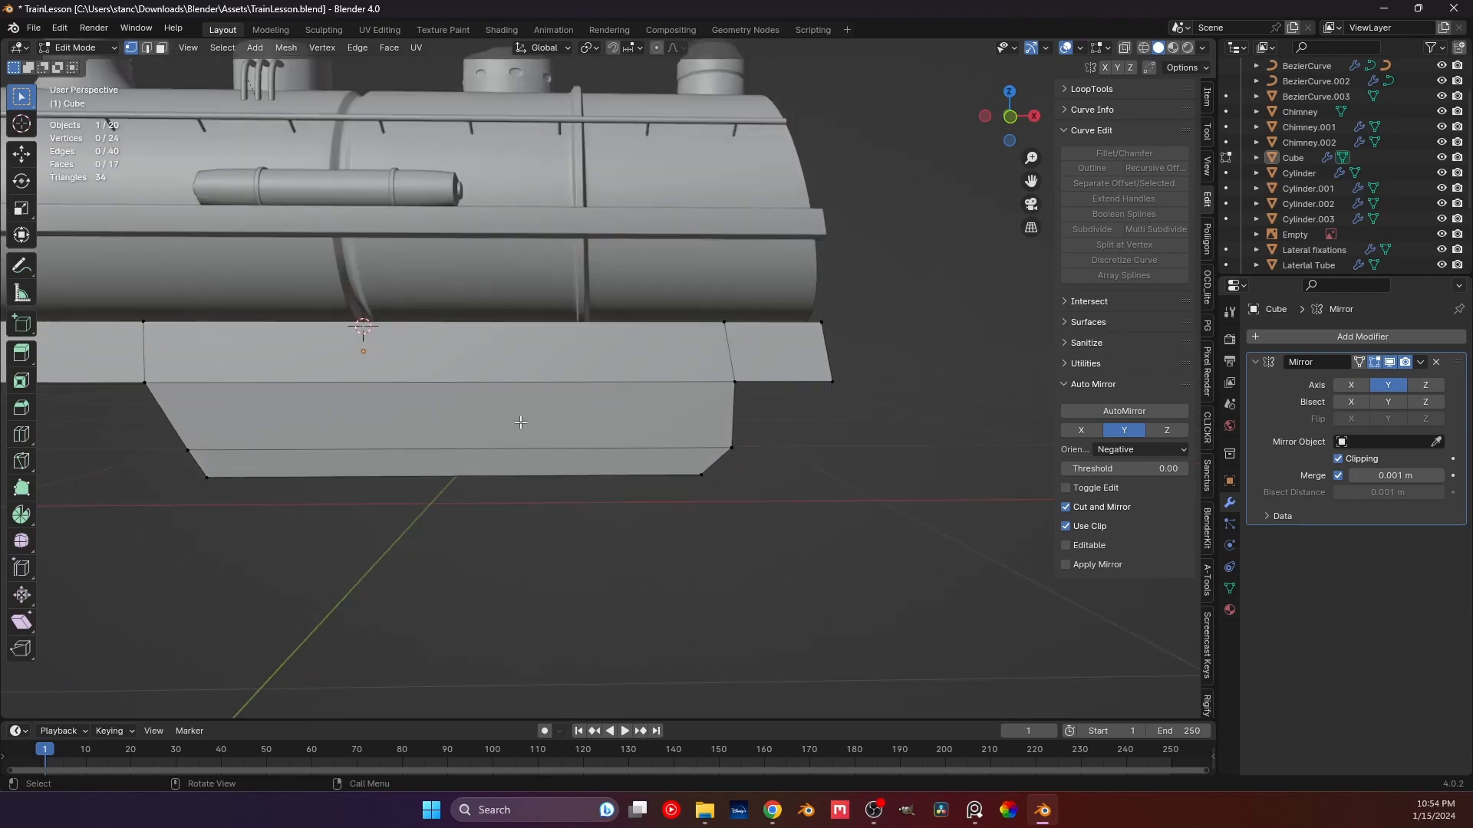
pyautogui.press('KP_1')
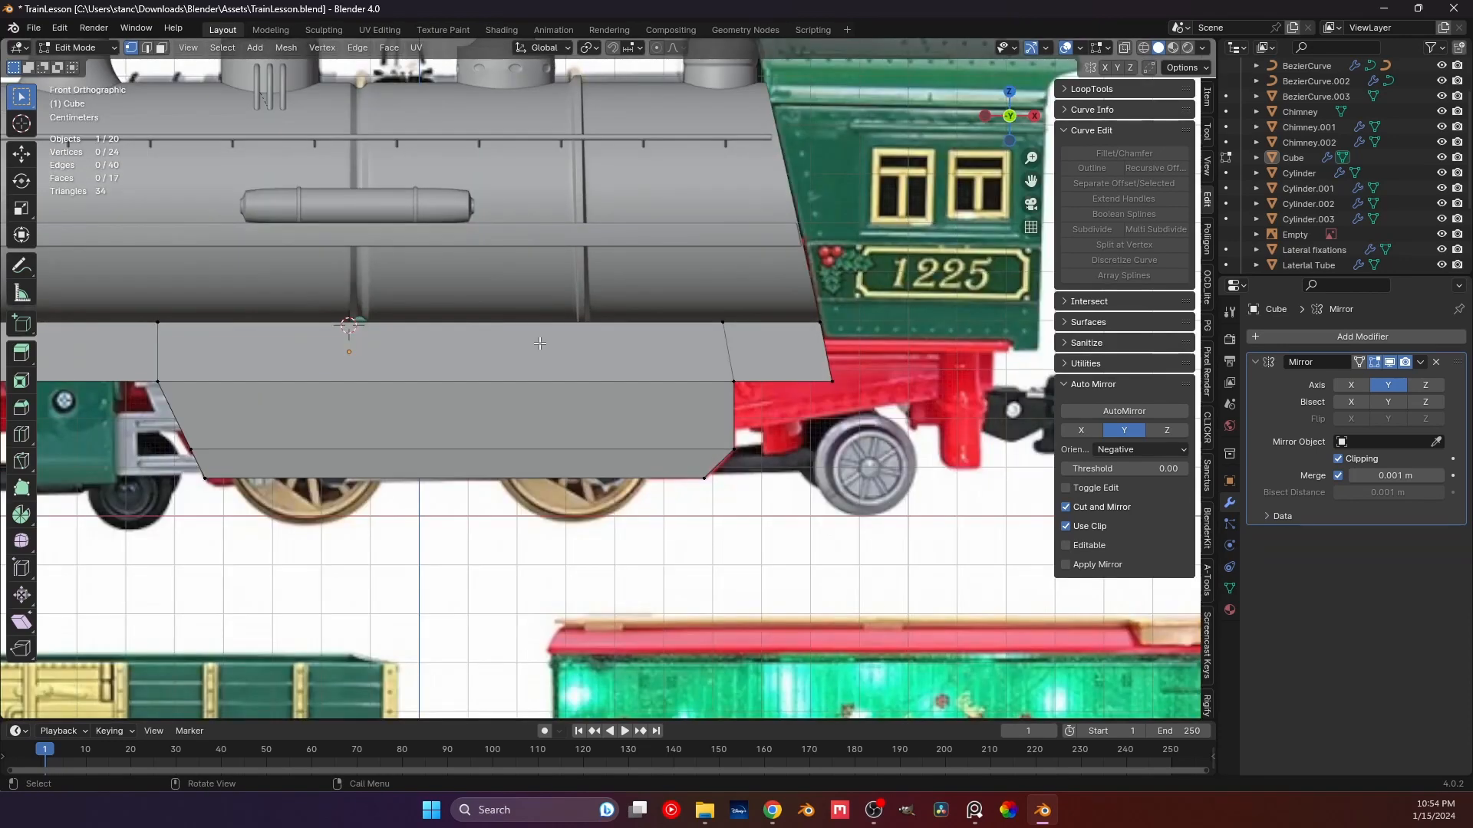
pyautogui.click(1124, 47)
pyautogui.keyDown('shift'); pyautogui.moveTo(458, 431); pyautogui.dragTo(662, 422, button='middle'); pyautogui.keyUp('shift')
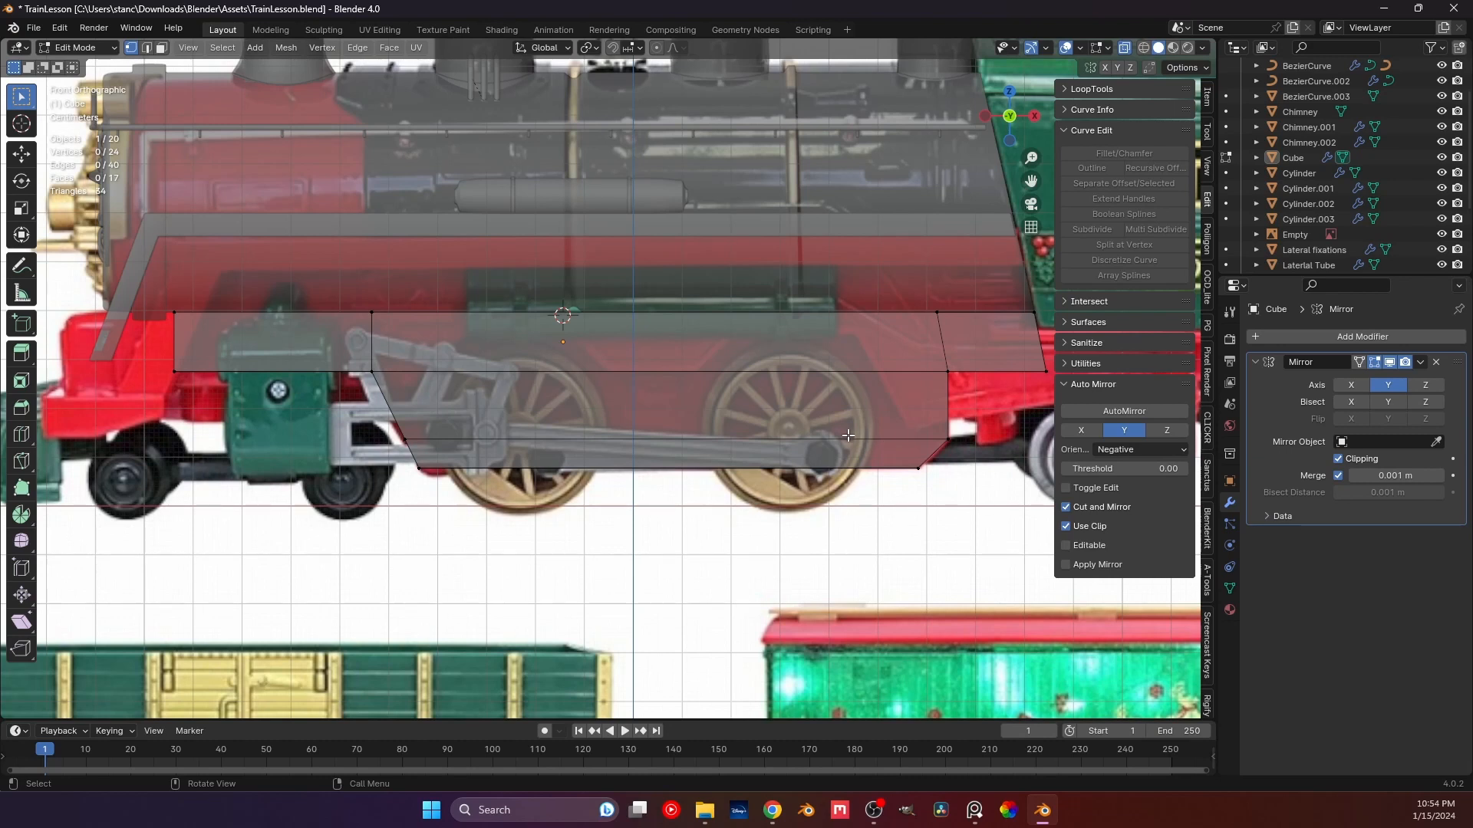
pyautogui.scroll(2, 499, 374)
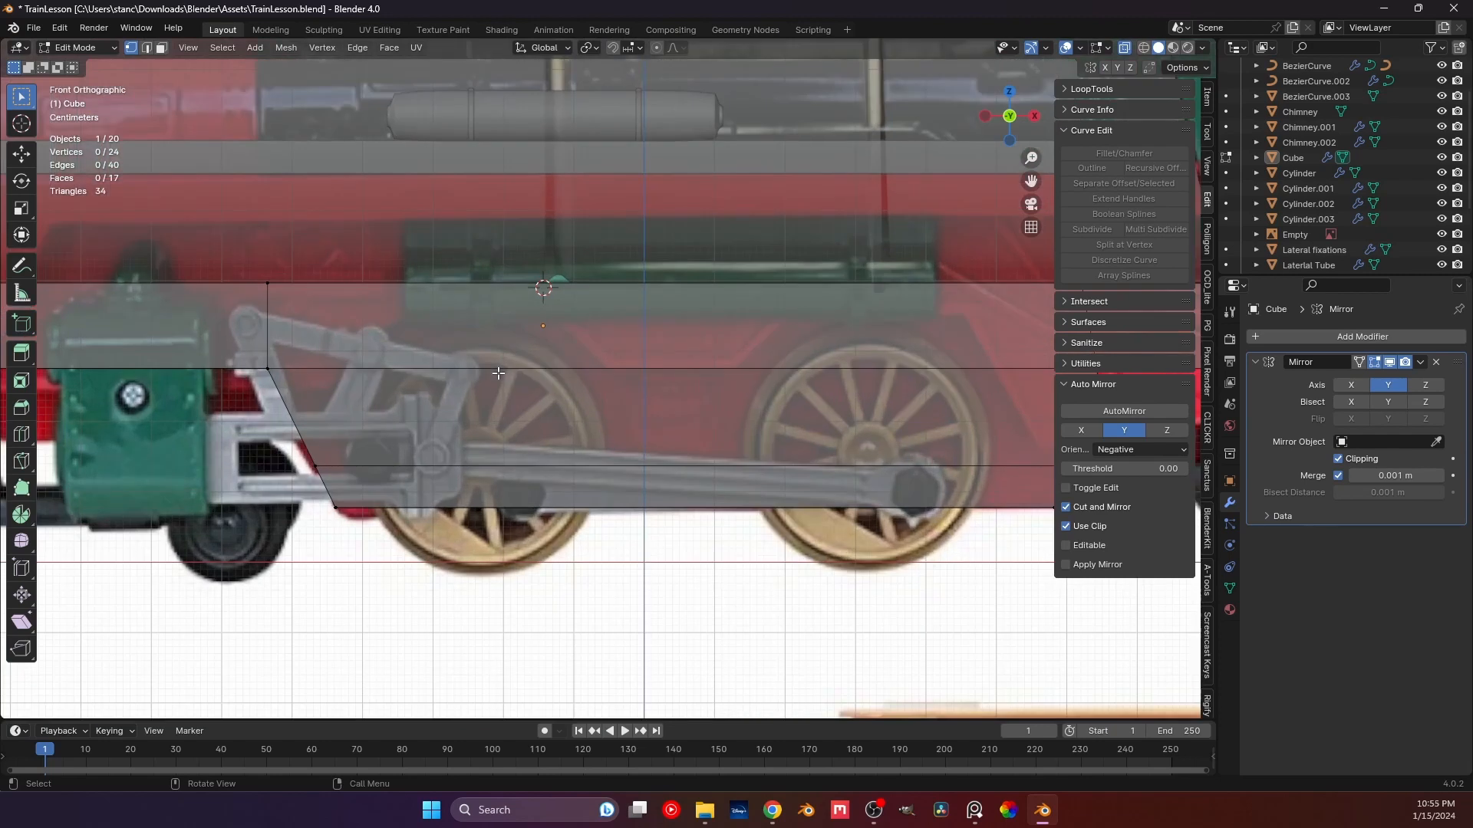
pyautogui.scroll(-2, 499, 373)
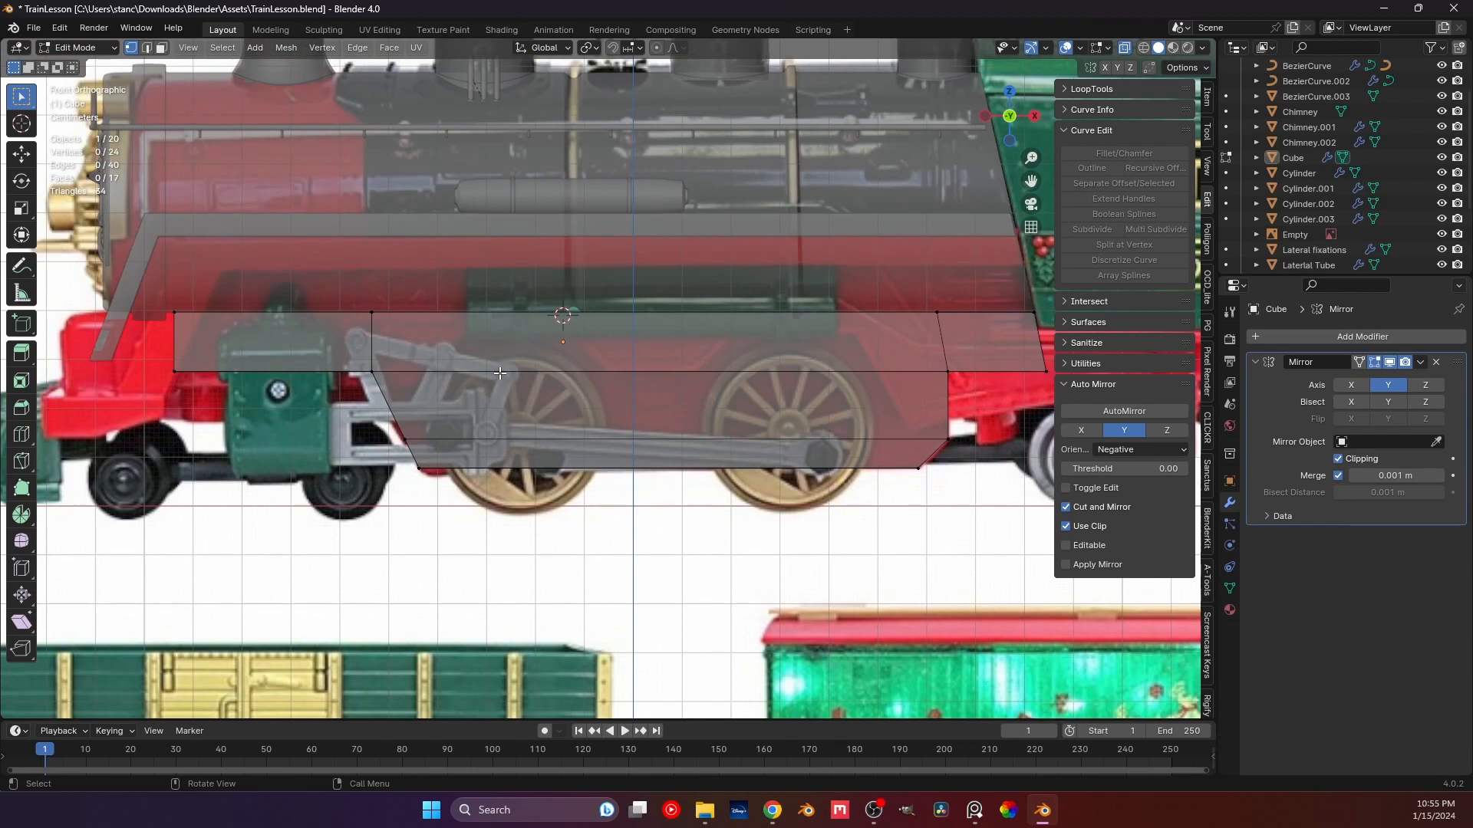
# Move the front end vertices of the chassis block about -0.017 m along X to extend it forward.
pyautogui.click(230, 341)
pyautogui.keyDown('shift'); pyautogui.moveTo(329, 347); pyautogui.dragTo(450, 336, button='middle'); pyautogui.keyUp('shift')
pyautogui.scroll(2, 450, 335)
pyautogui.keyDown('shift'); pyautogui.moveTo(263, 339); pyautogui.dragTo(536, 419, button='middle'); pyautogui.keyUp('shift')
pyautogui.scroll(3, 559, 349)
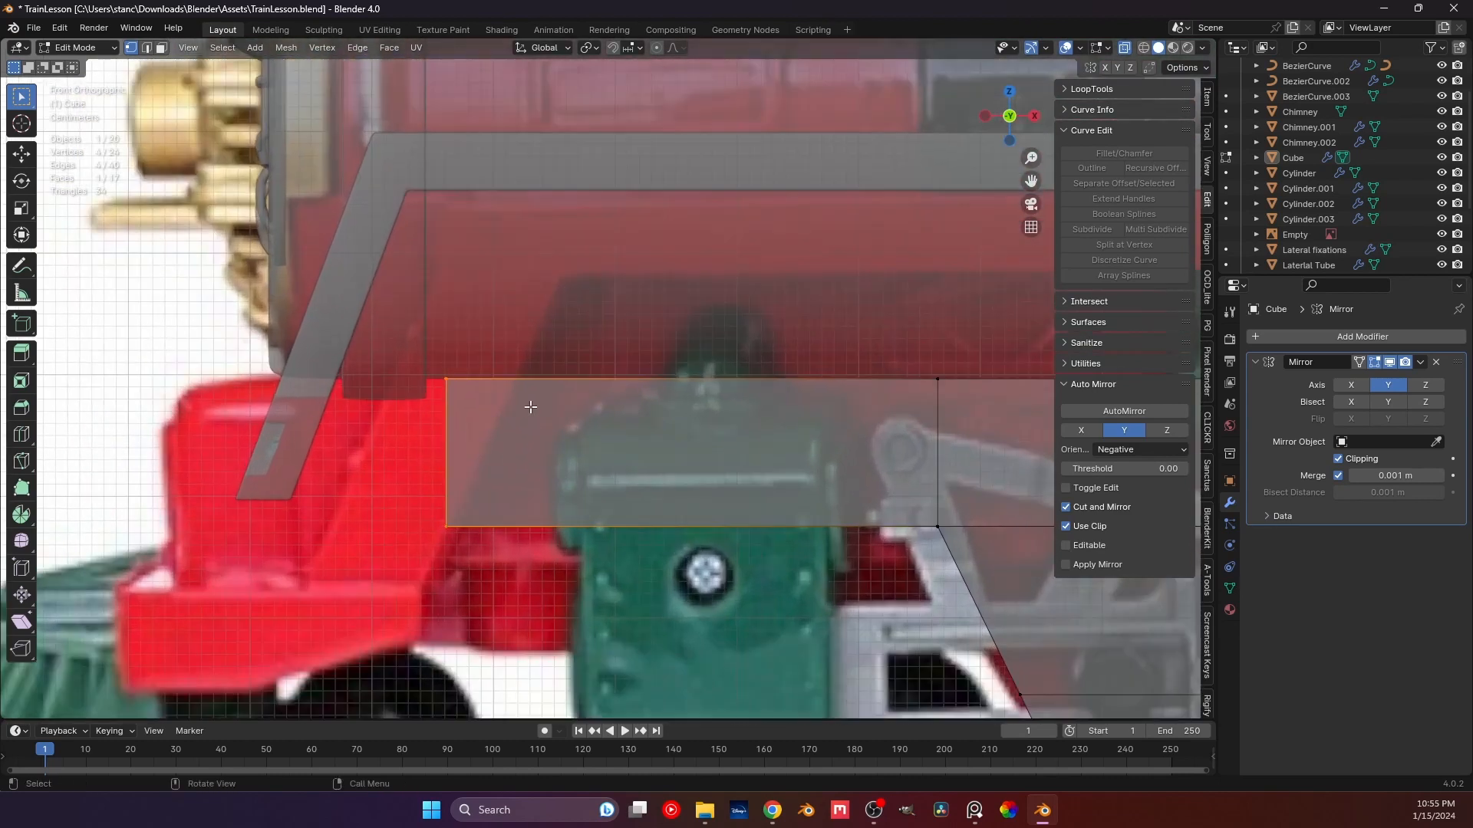
pyautogui.press('g')
pyautogui.press('x')
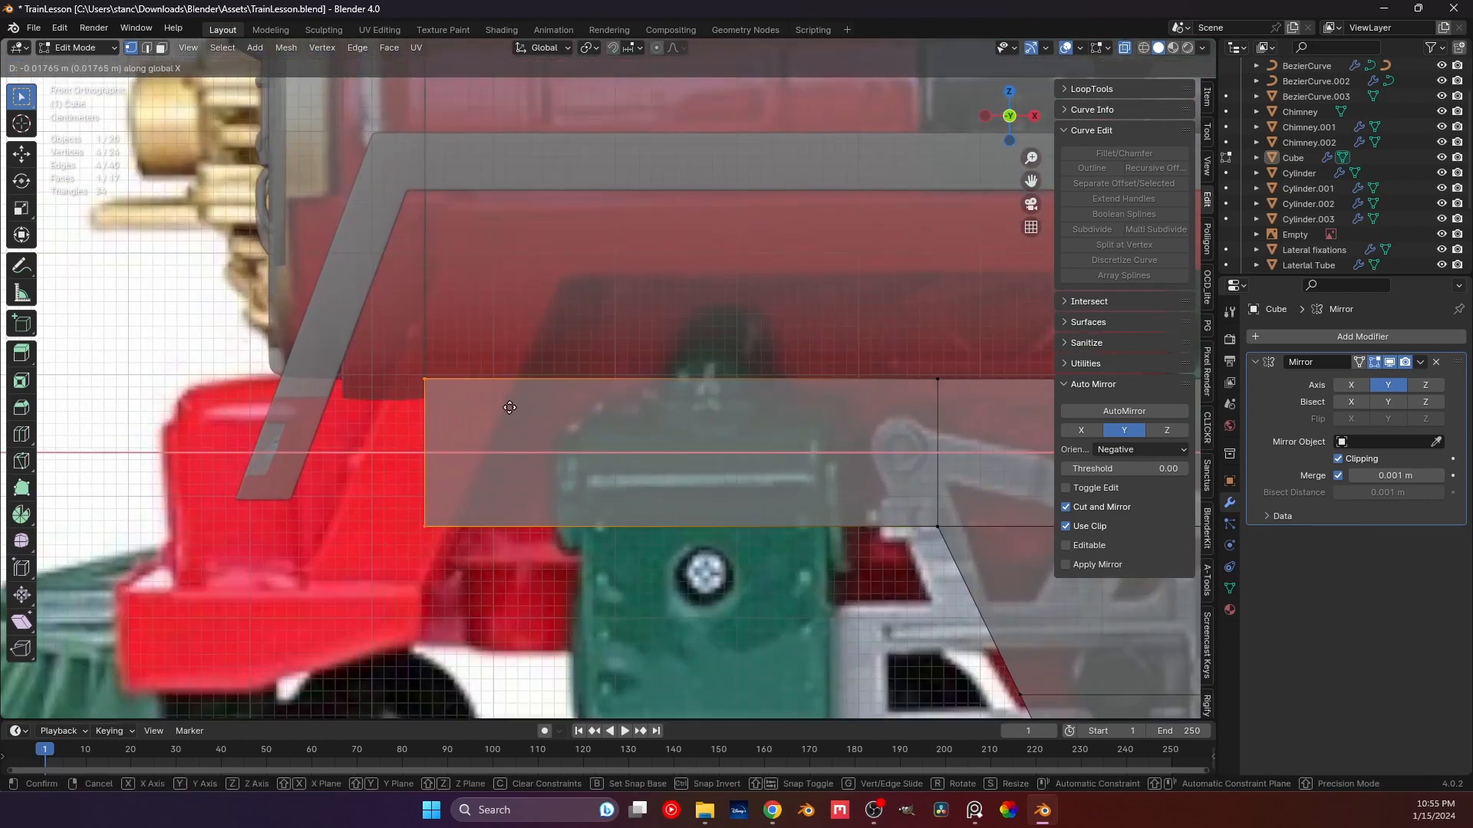
pyautogui.click(511, 408)
# Add one vertical loop cut midway through the front section of the chassis block.
pyautogui.moveTo(368, 406); pyautogui.dragTo(468, 463, button='middle')
pyautogui.scroll(-2, 537, 422)
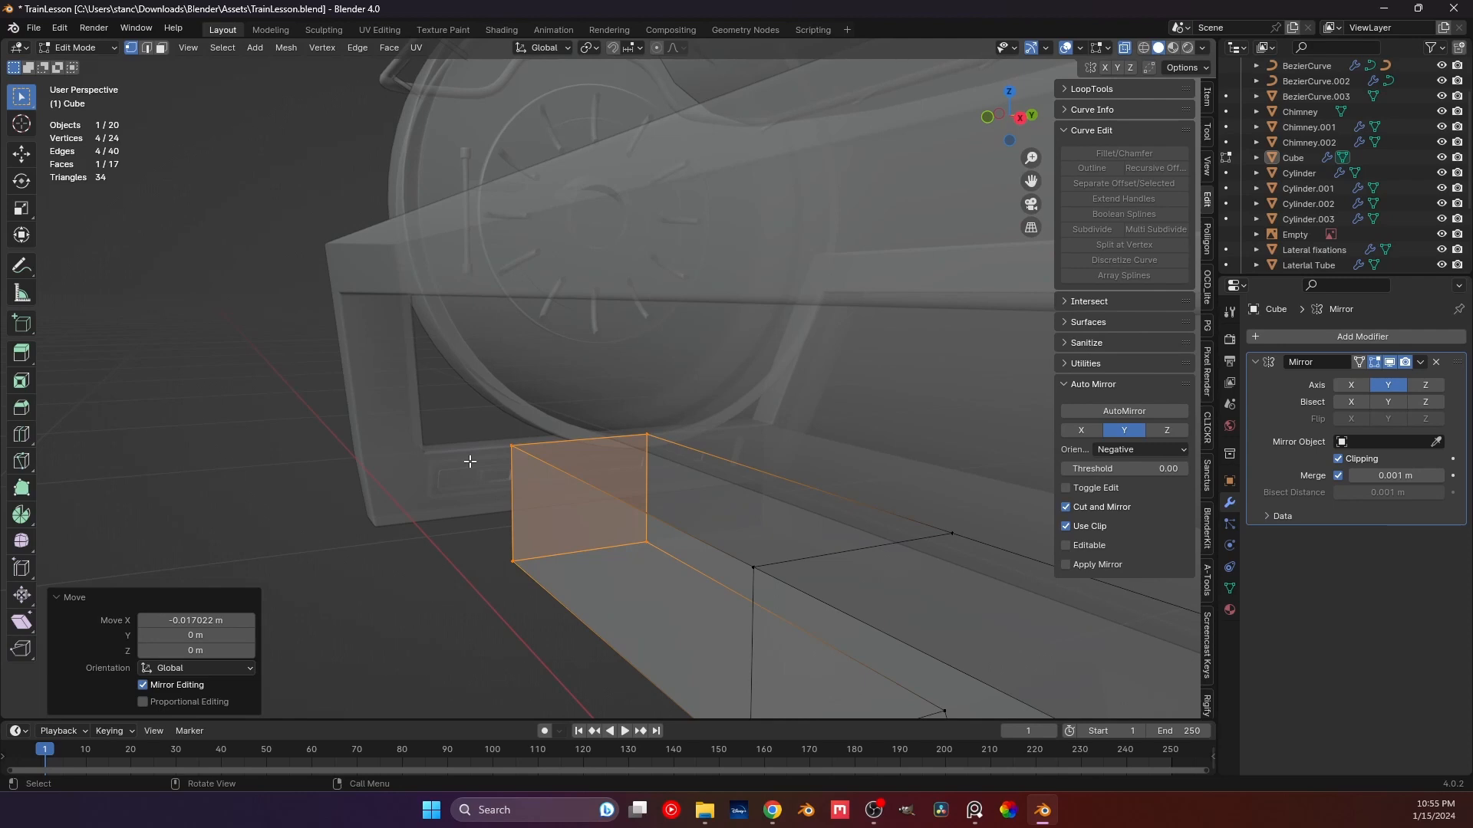
pyautogui.moveTo(471, 461); pyautogui.dragTo(528, 453, button='middle')
pyautogui.hotkey('ctrl', 'r')
pyautogui.click(687, 464)
pyautogui.rightClick(686, 464)
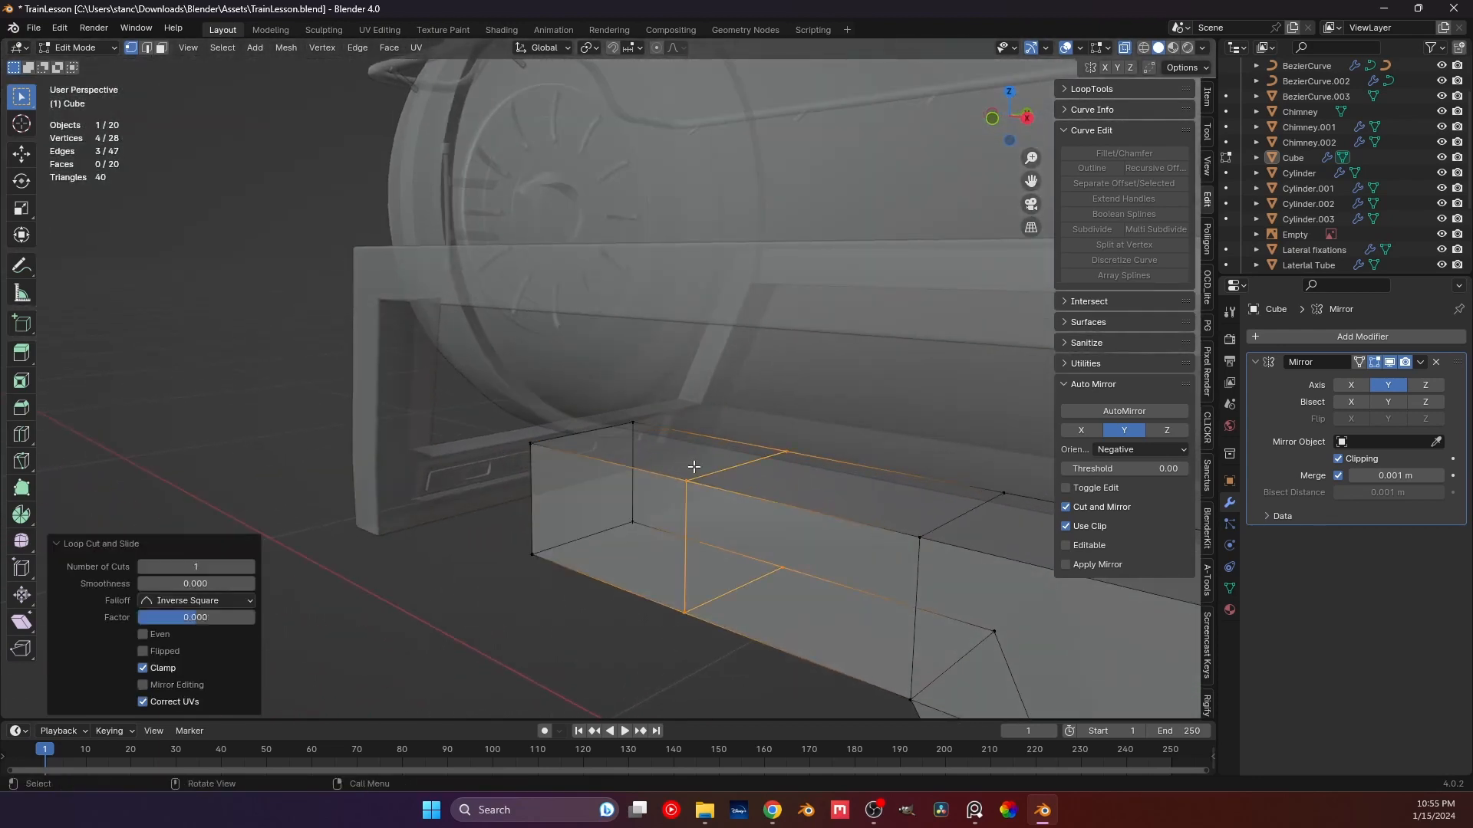
# Examine the chassis block's front end and its fit beneath the boiler from the front and side.
pyautogui.moveTo(686, 464); pyautogui.dragTo(900, 431, button='middle')
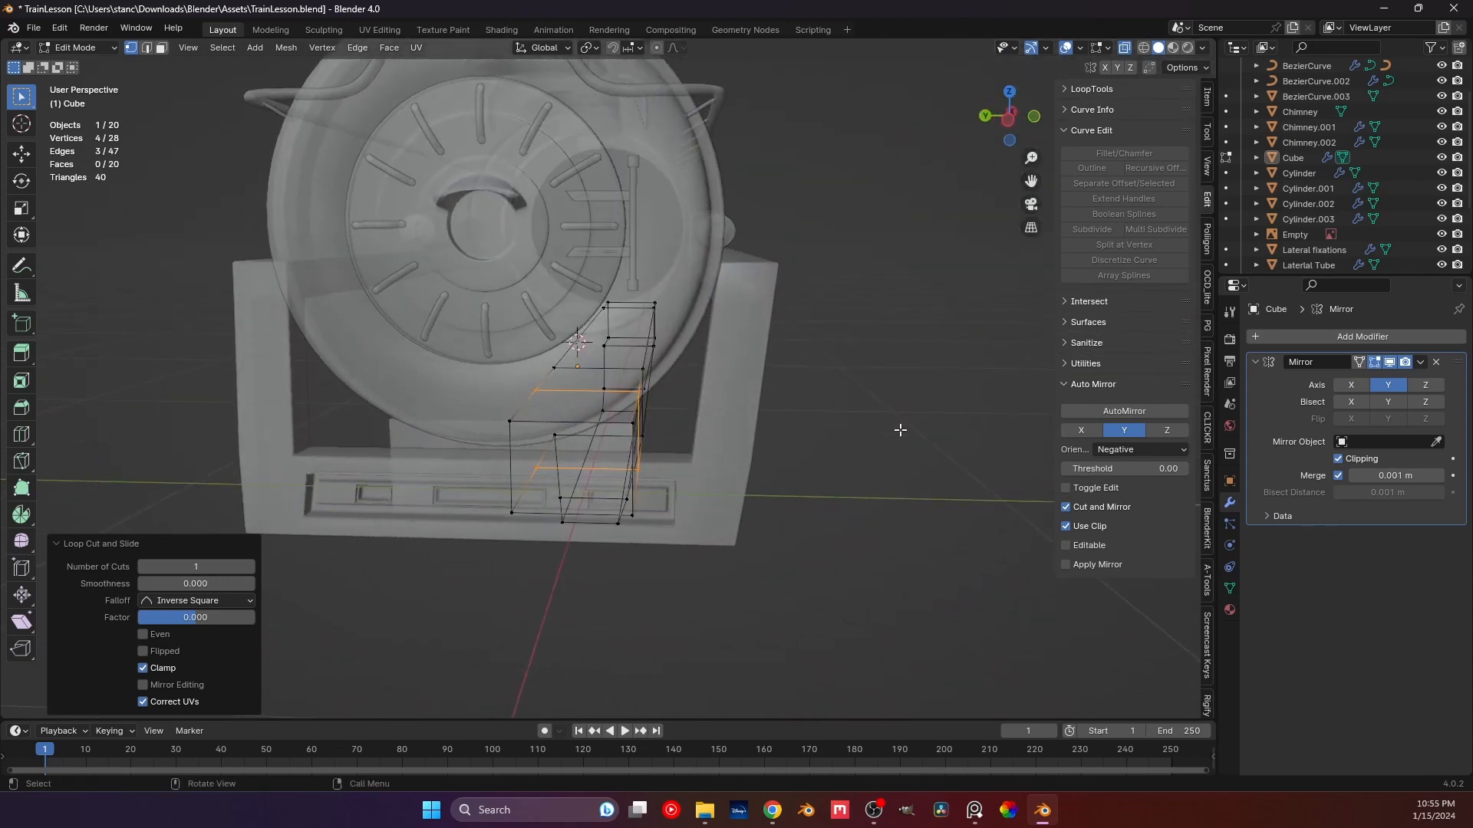
pyautogui.moveTo(798, 418); pyautogui.dragTo(535, 423, button='middle')
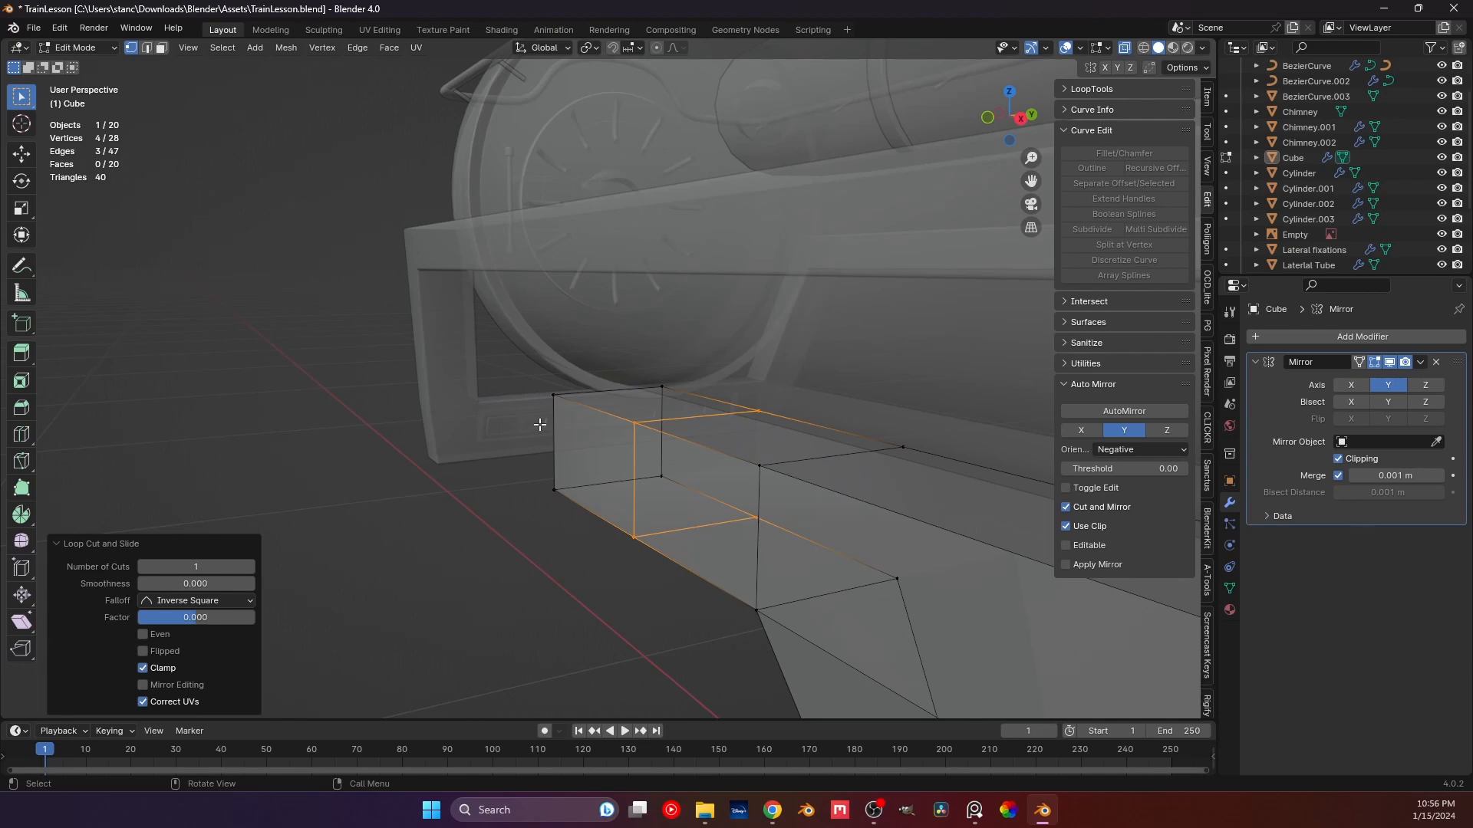
pyautogui.moveTo(516, 464); pyautogui.dragTo(741, 463, button='middle')
pyautogui.click(449, 403)
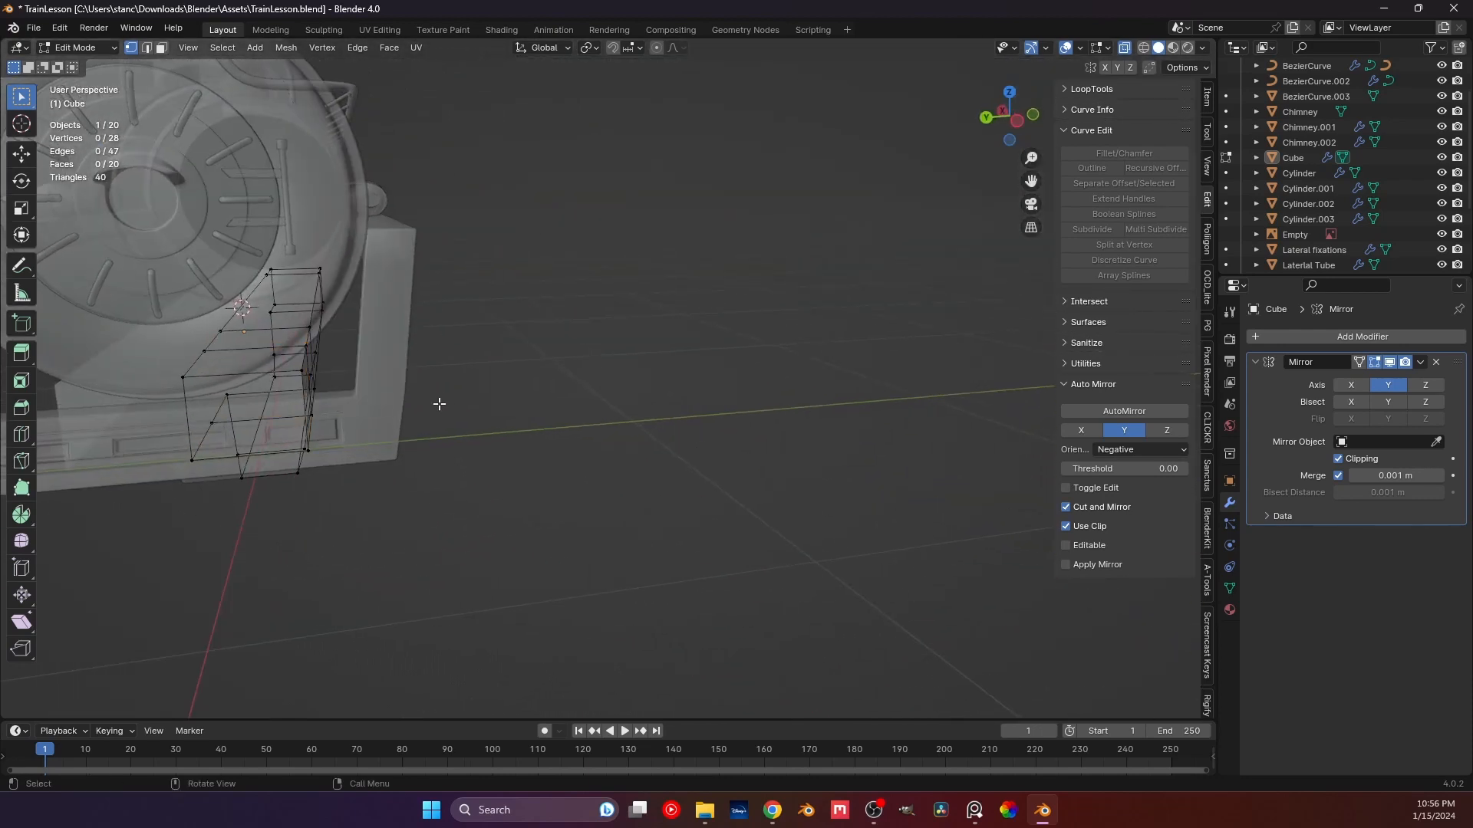
pyautogui.keyDown('shift'); pyautogui.moveTo(438, 403); pyautogui.dragTo(507, 423, button='middle'); pyautogui.keyUp('shift')
pyautogui.press('Tab')
pyautogui.click(572, 421)
pyautogui.click(625, 430)
pyautogui.keyDown('shift'); pyautogui.moveTo(690, 469); pyautogui.dragTo(802, 526, button='middle'); pyautogui.keyUp('shift')
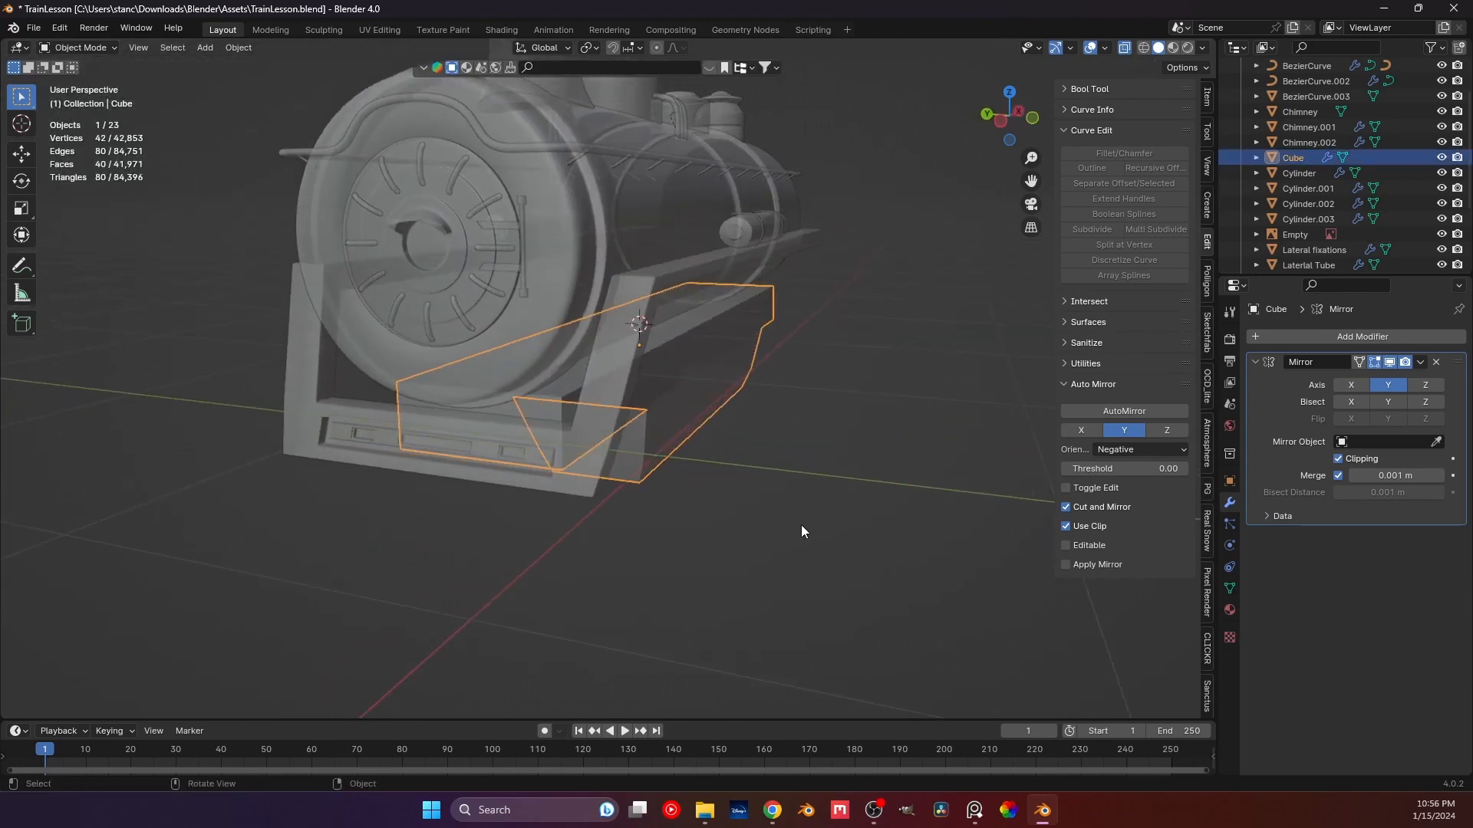
pyautogui.click(801, 526)
pyautogui.moveTo(622, 475); pyautogui.dragTo(499, 460, button='middle')
pyautogui.keyDown('shift'); pyautogui.moveTo(817, 497); pyautogui.dragTo(596, 427, button='middle'); pyautogui.keyUp('shift')
pyautogui.scroll(2, 739, 469)
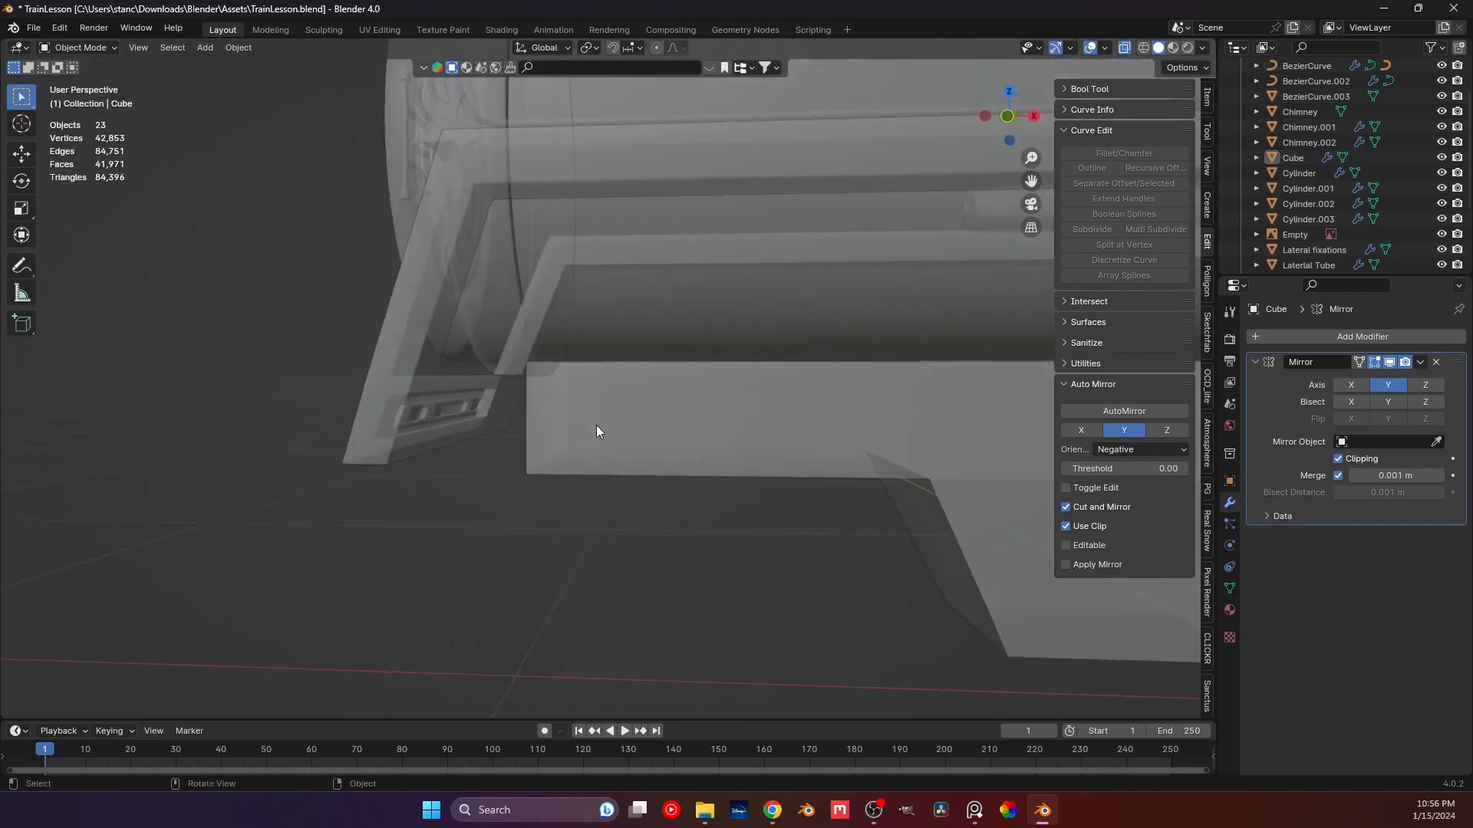
# Add one horizontal loop cut near the upper edge of the chassis block, slid to a factor of about -0.726.
pyautogui.click(600, 430)
pyautogui.press('Tab')
pyautogui.press('KP_1')
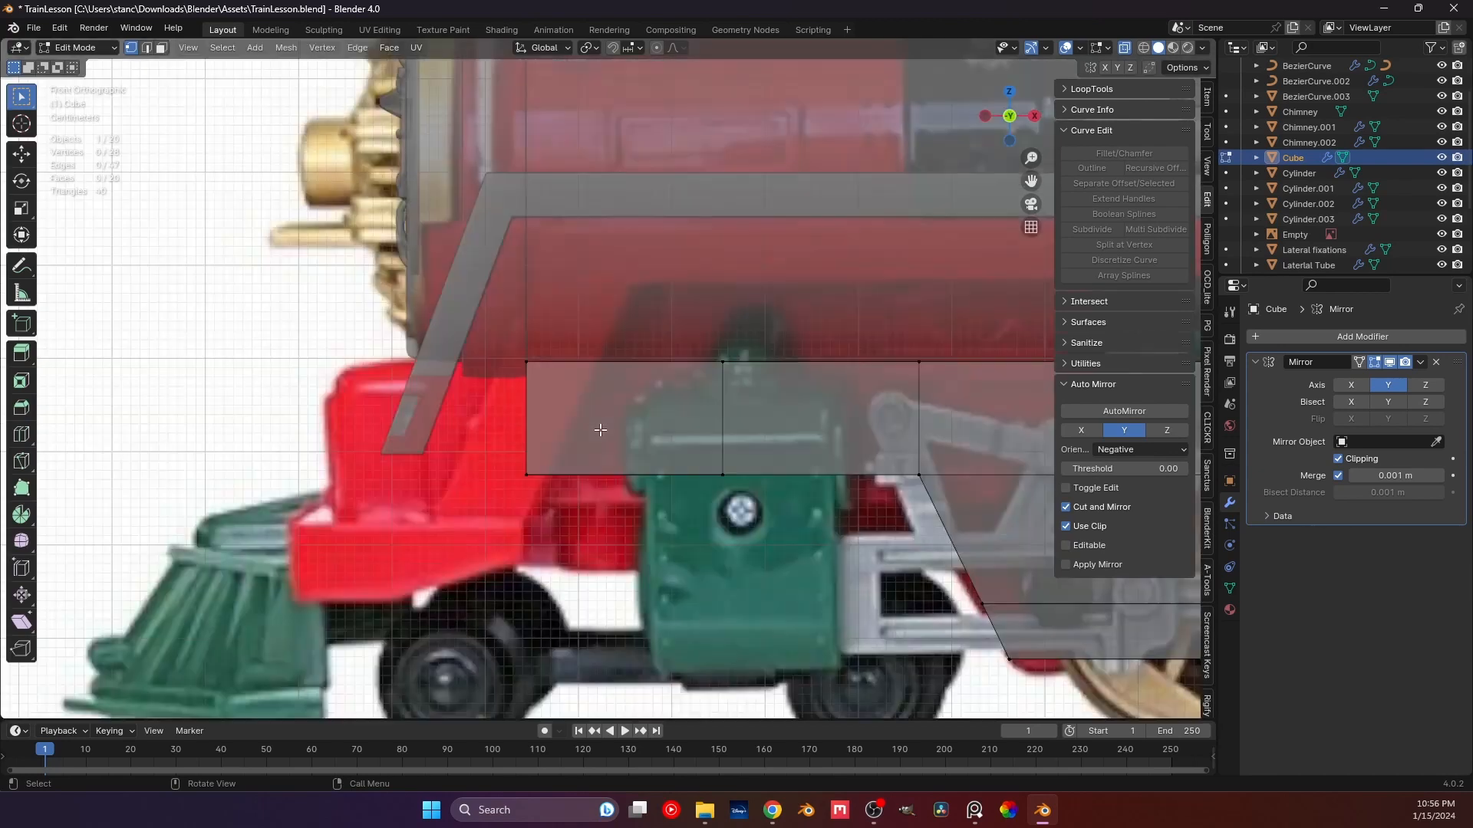
pyautogui.scroll(2, 549, 452)
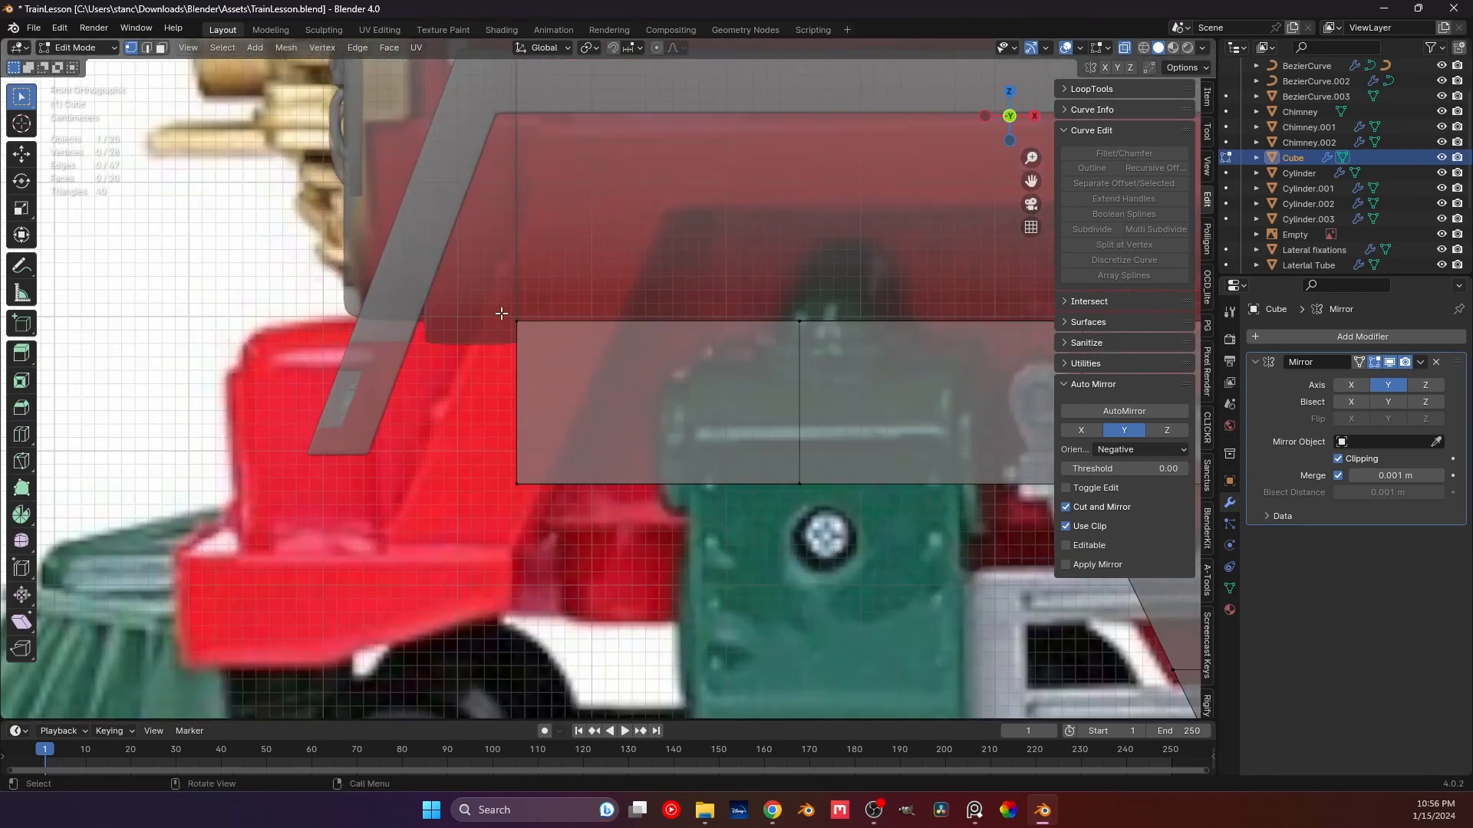
pyautogui.moveTo(499, 315); pyautogui.dragTo(591, 542)
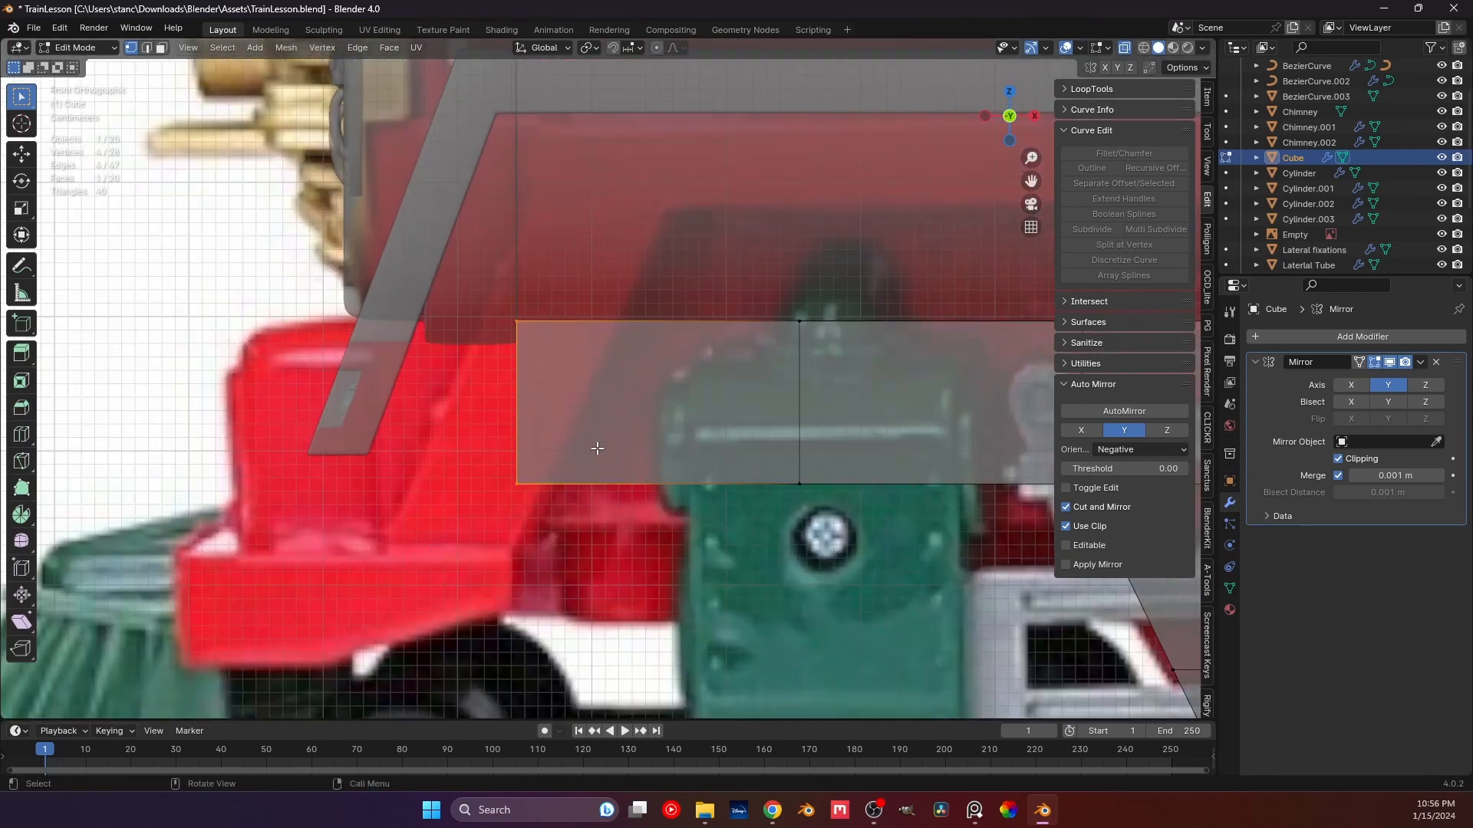
pyautogui.hotkey('ctrl', 'r')
pyautogui.click(528, 341)
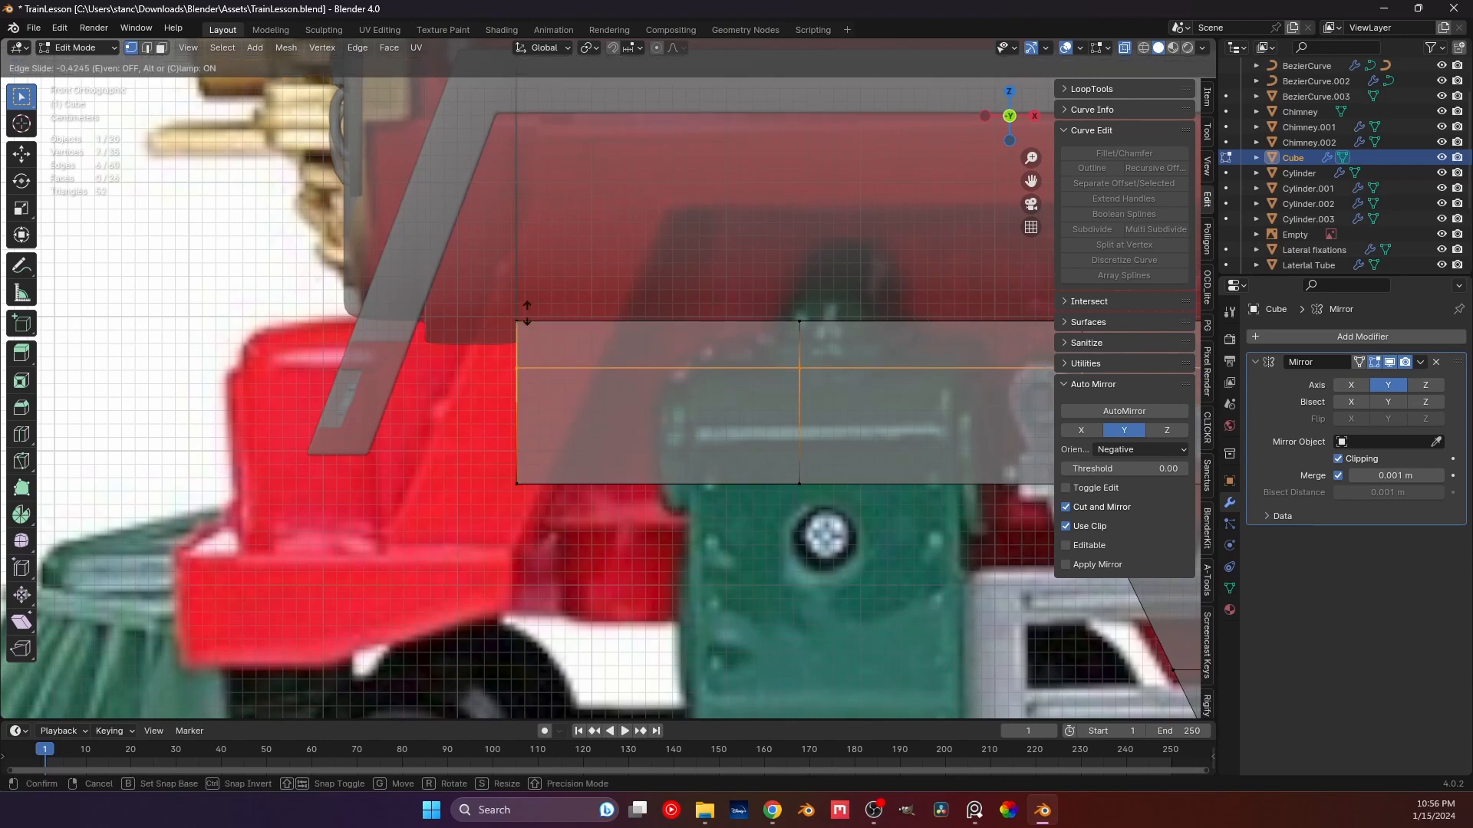
pyautogui.click(528, 289)
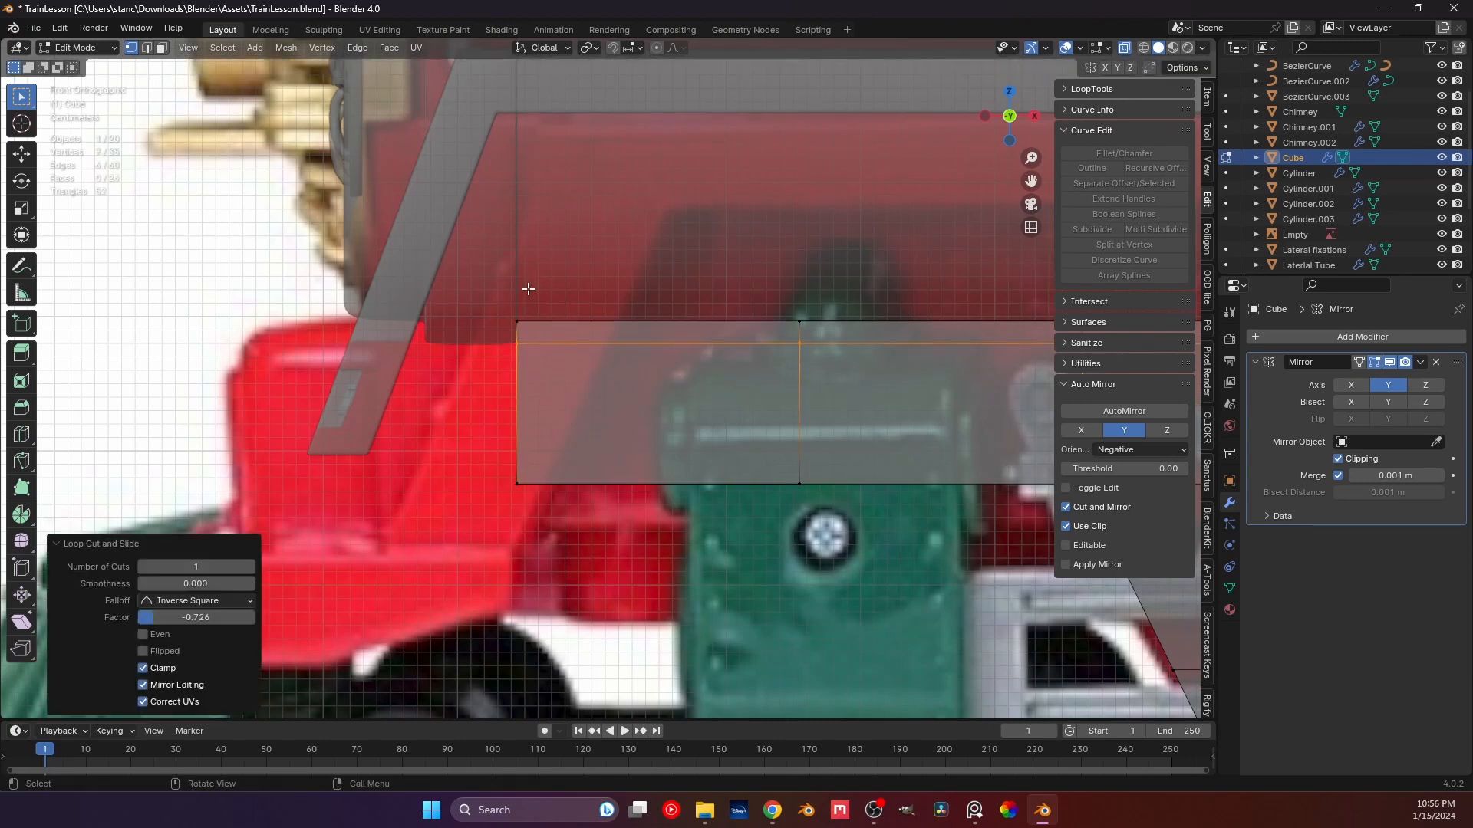
# Extrude the chassis block's front face below the new cut forward by about 0.069 m, and extrude it again by about 0.01 m.
pyautogui.moveTo(506, 336); pyautogui.dragTo(535, 575)
pyautogui.press('e')
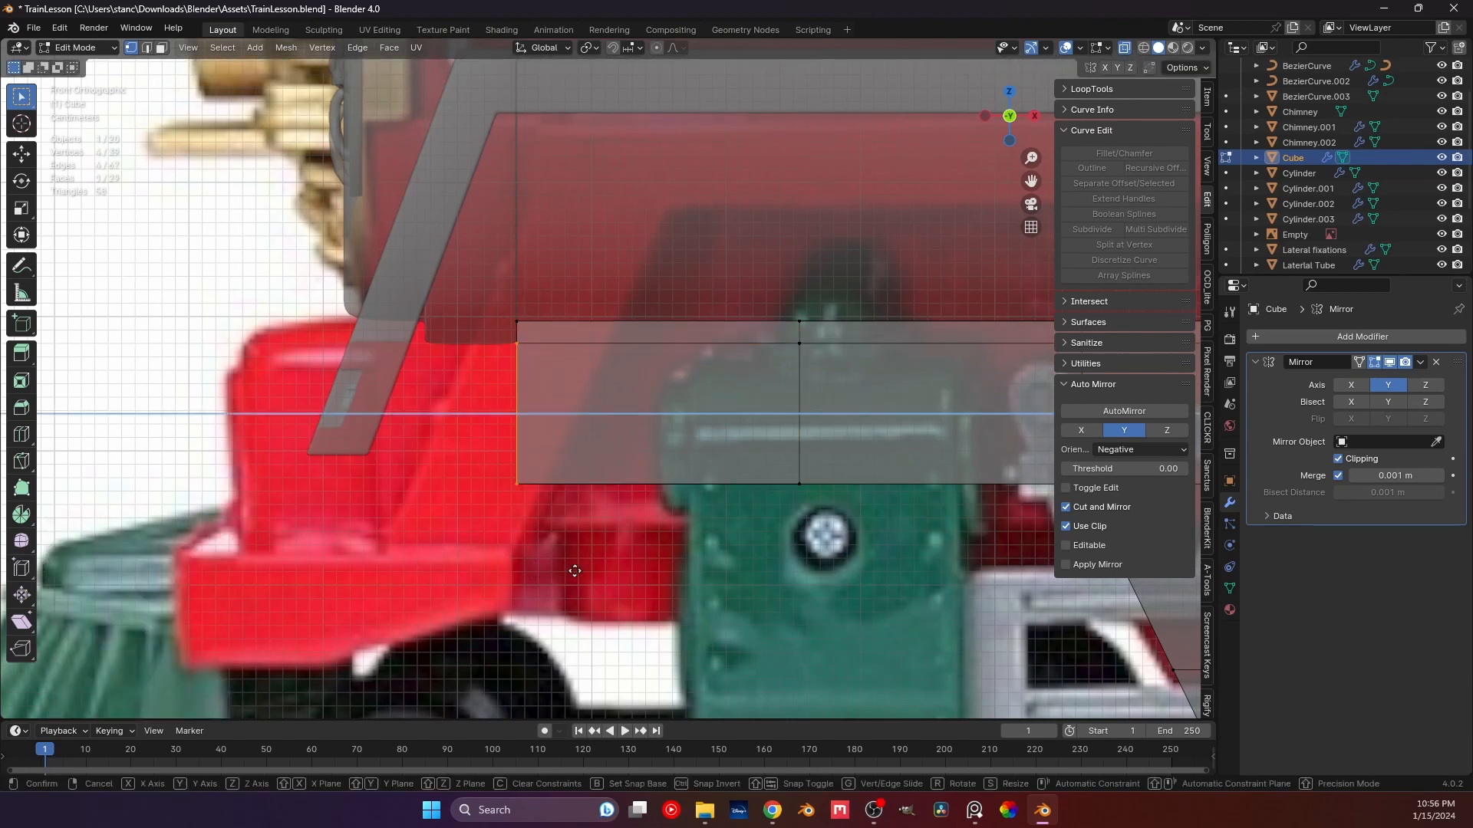
pyautogui.click(482, 576)
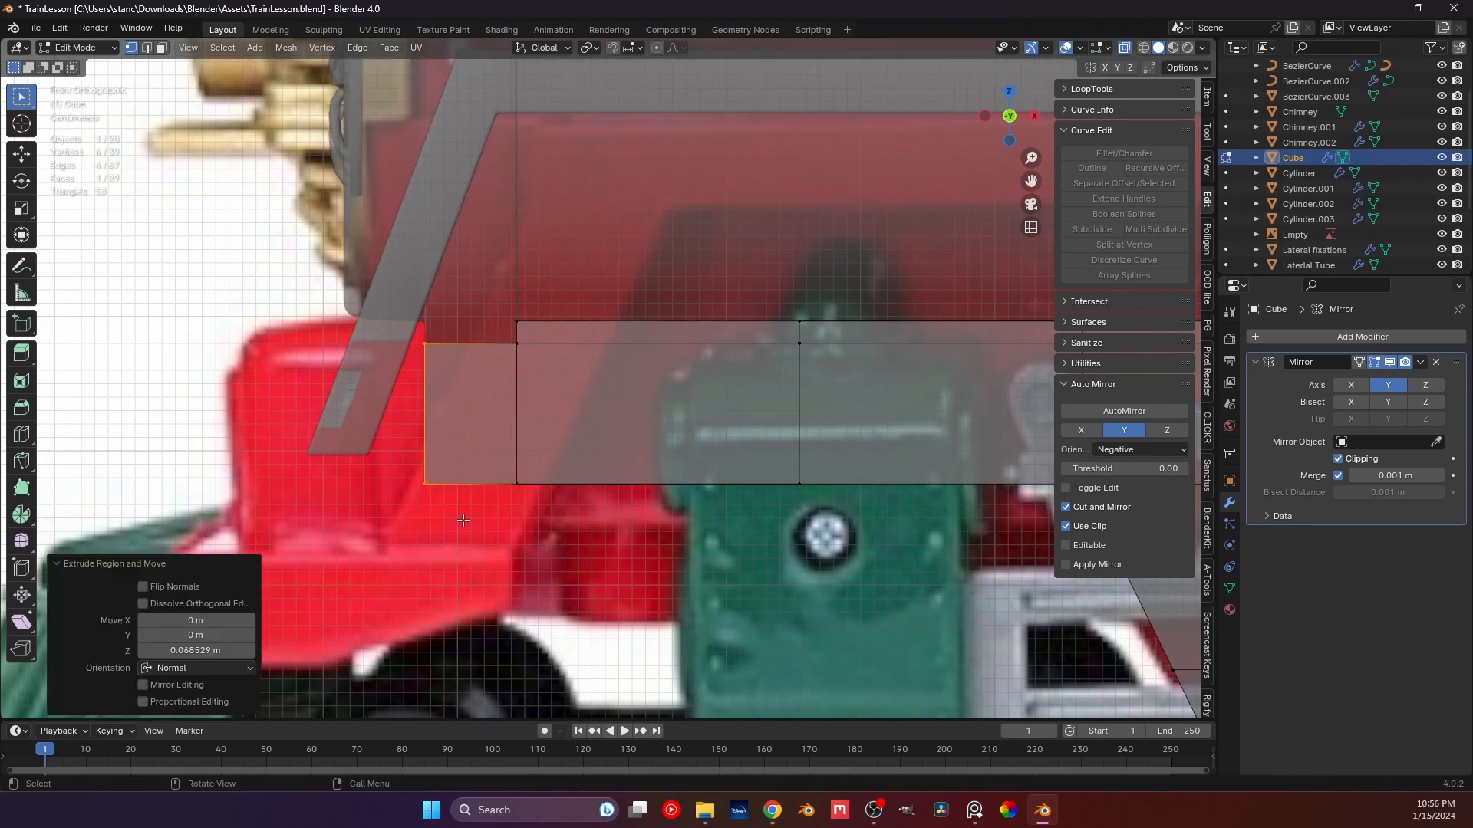
pyautogui.keyDown('shift'); pyautogui.moveTo(479, 455); pyautogui.dragTo(568, 463, button='middle'); pyautogui.keyUp('shift')
pyautogui.press('KP_1')
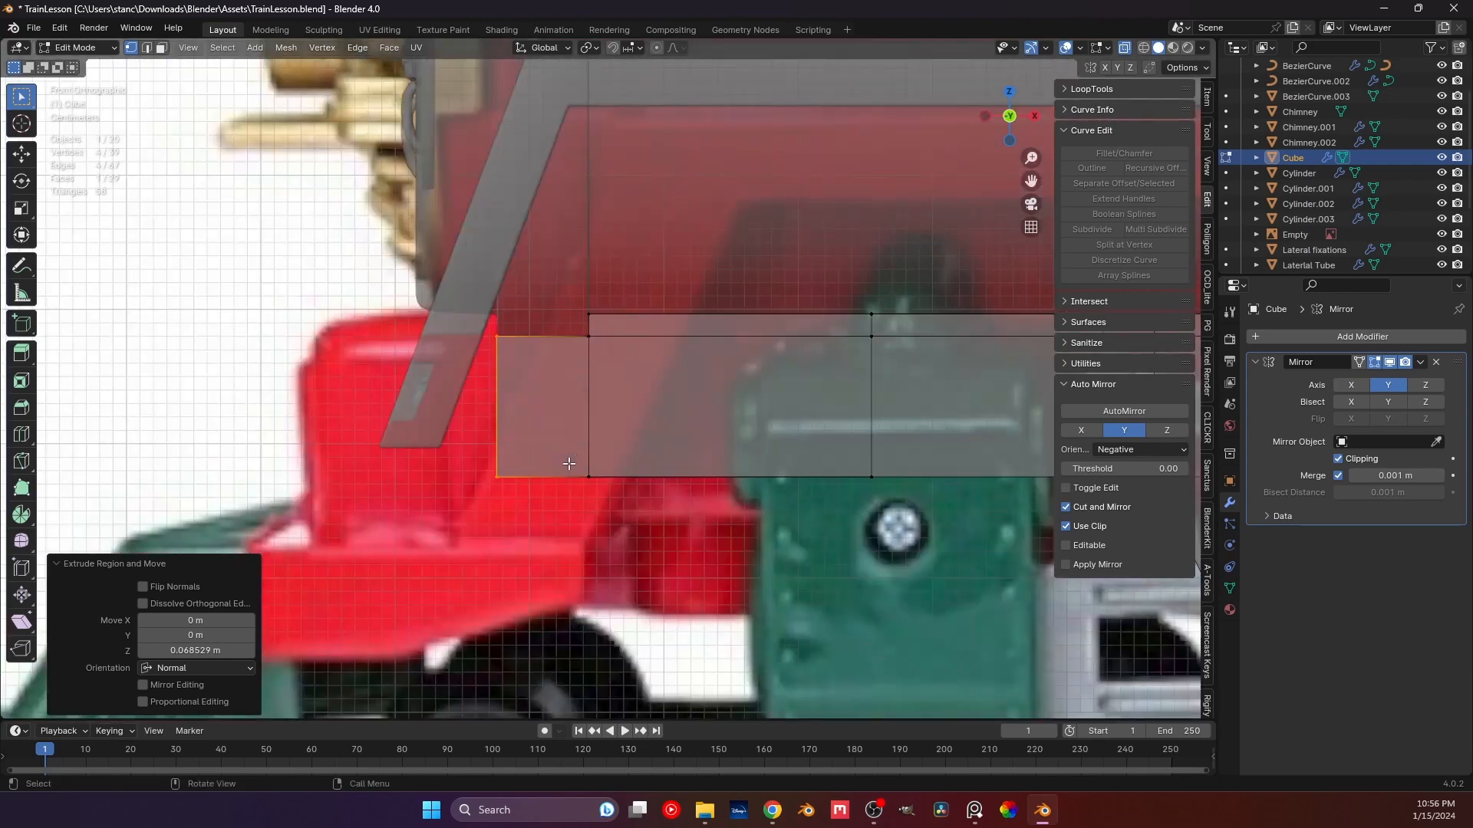
pyautogui.scroll(1, 568, 464)
pyautogui.press('e')
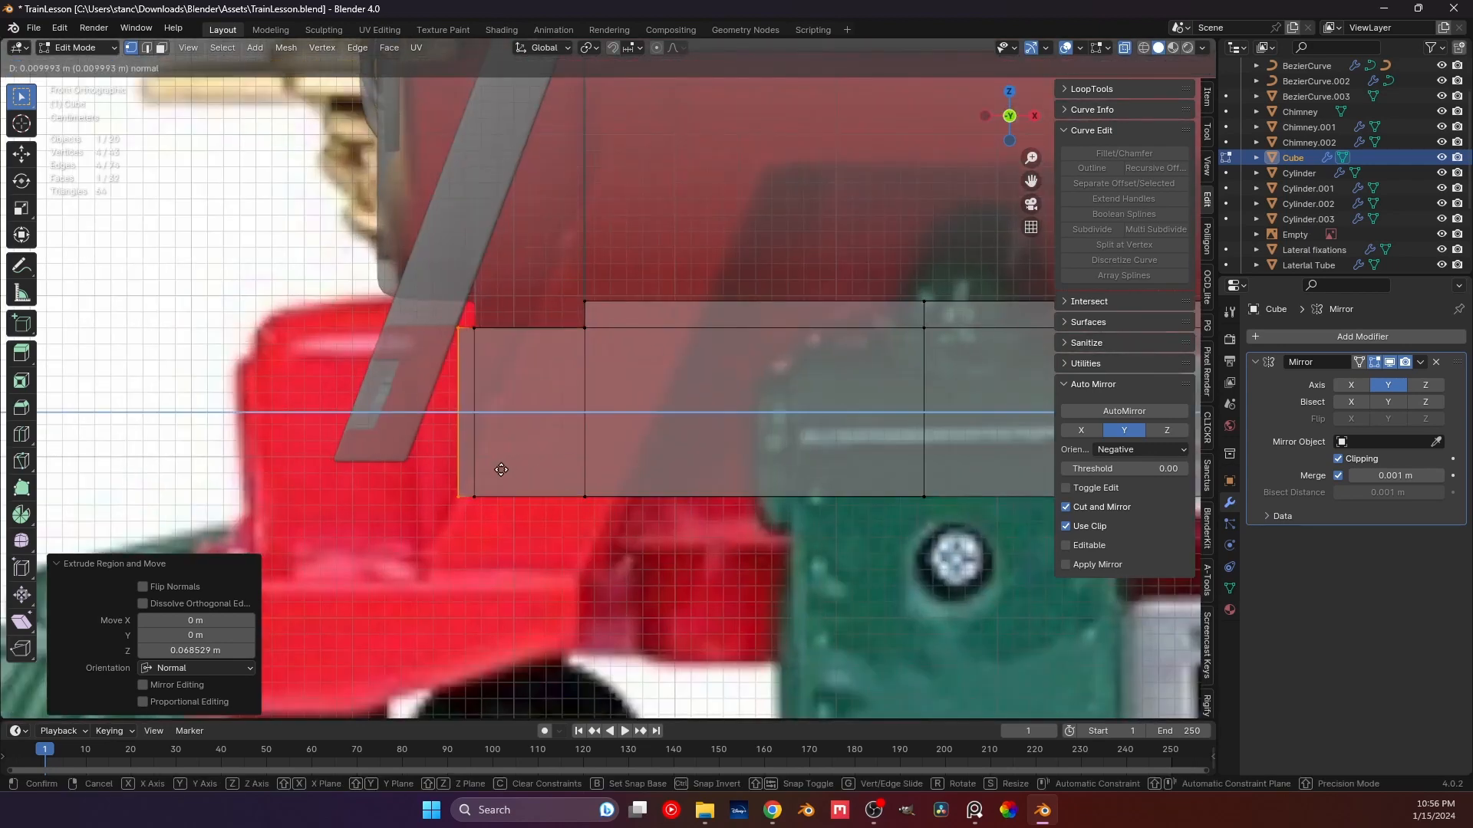
pyautogui.click(501, 470)
# Shear the extruded front end by about -0.146 and move it about -0.0095 m along X.
pyautogui.press('F3')
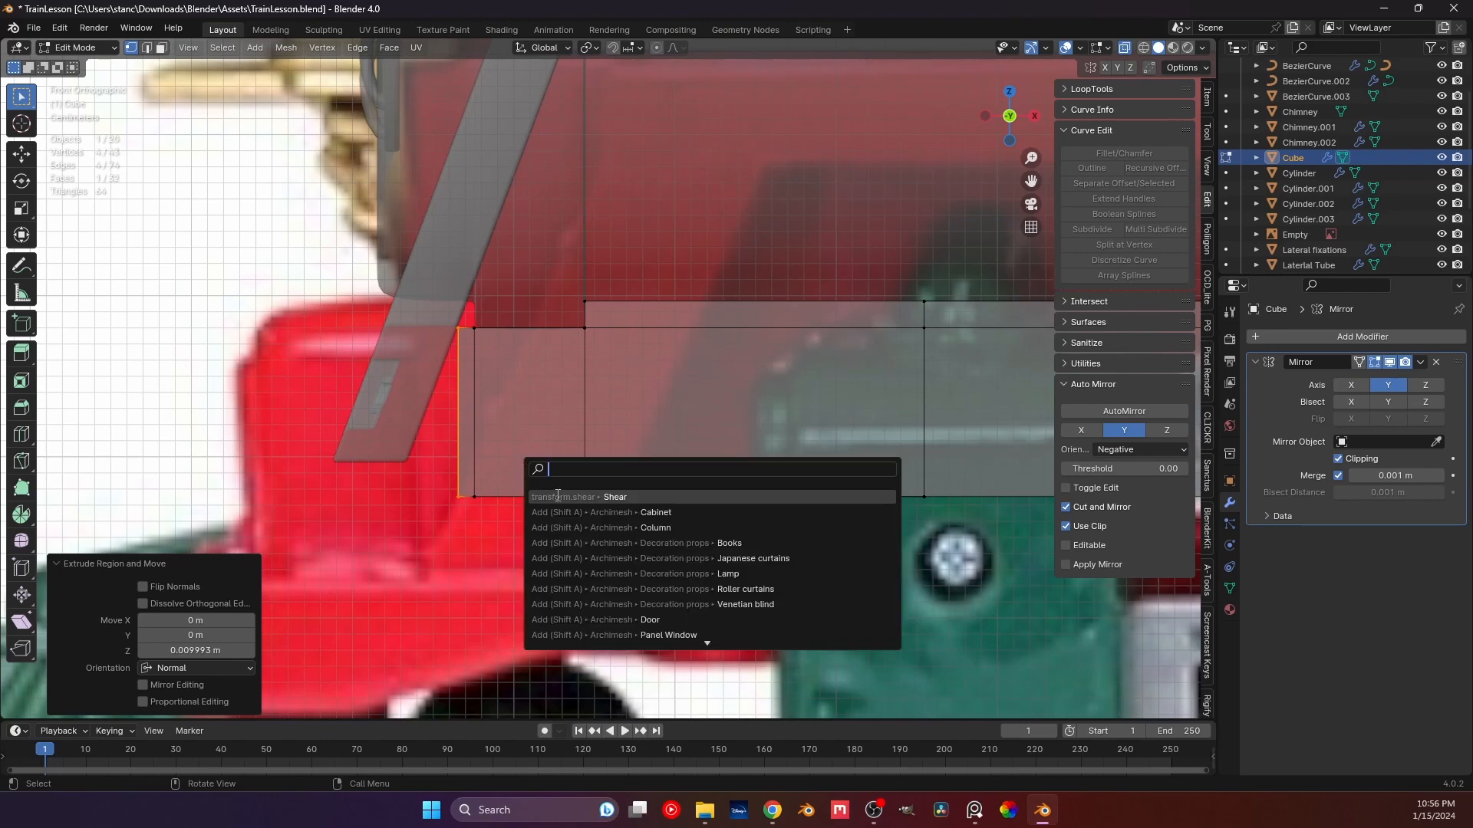
pyautogui.click(557, 497)
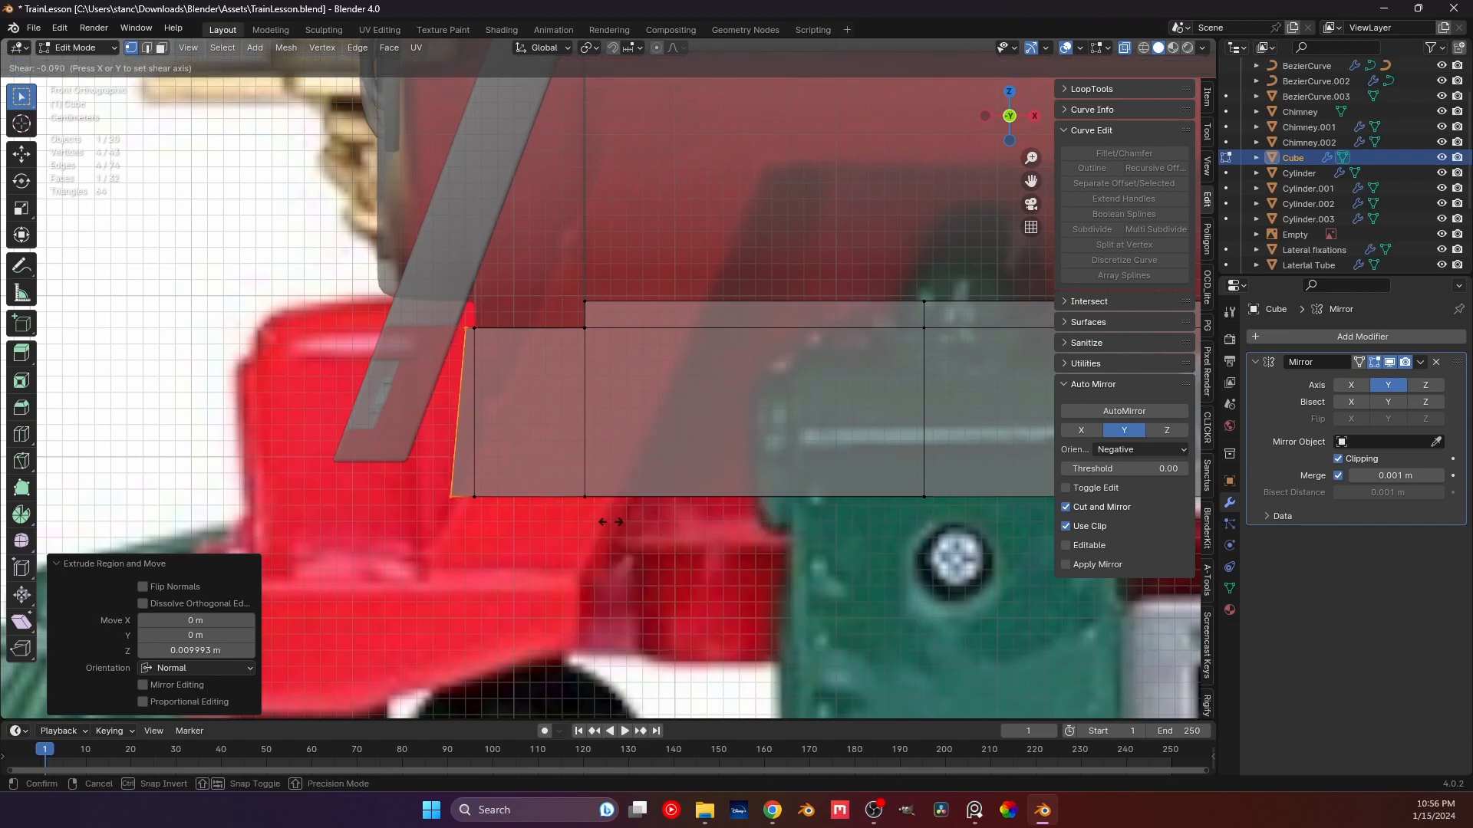
pyautogui.click(643, 535)
pyautogui.press('g')
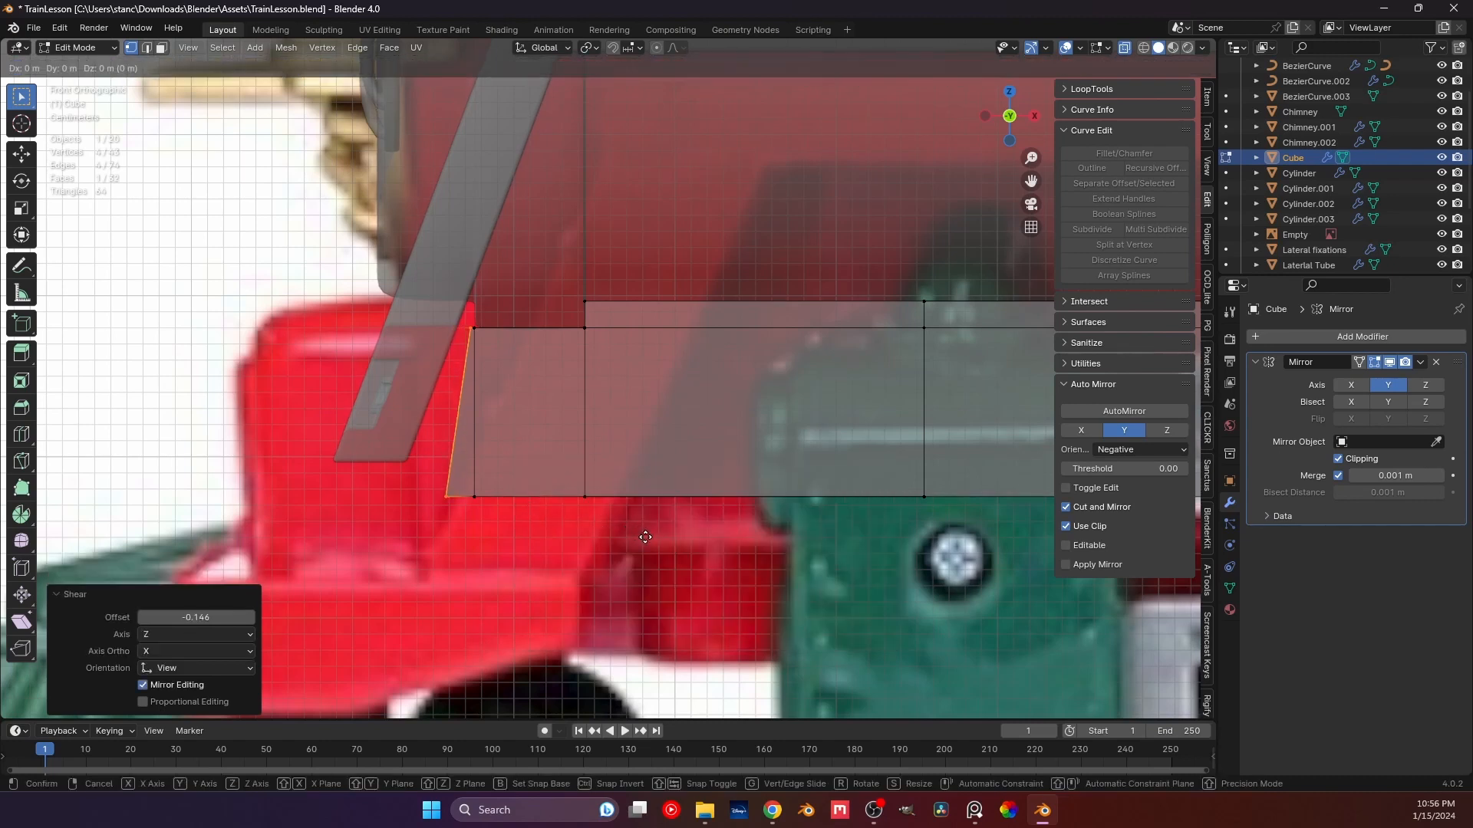
pyautogui.press('x')
pyautogui.click(626, 537)
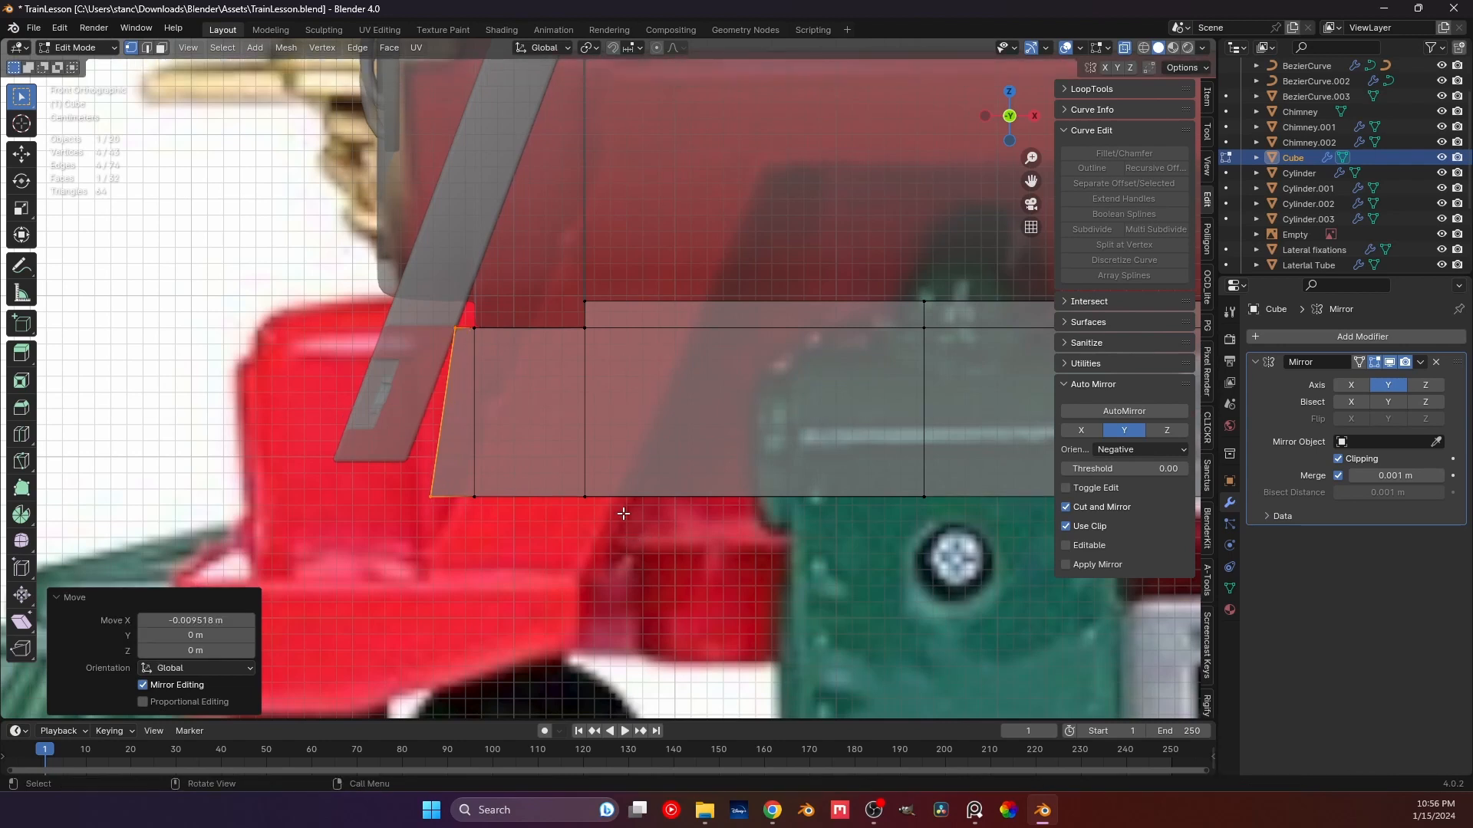
# Shear the front end a further -0.185 or so and shift it about -0.0086 m along X toward the bracket's slant.
pyautogui.press('F3')
pyautogui.click(660, 543)
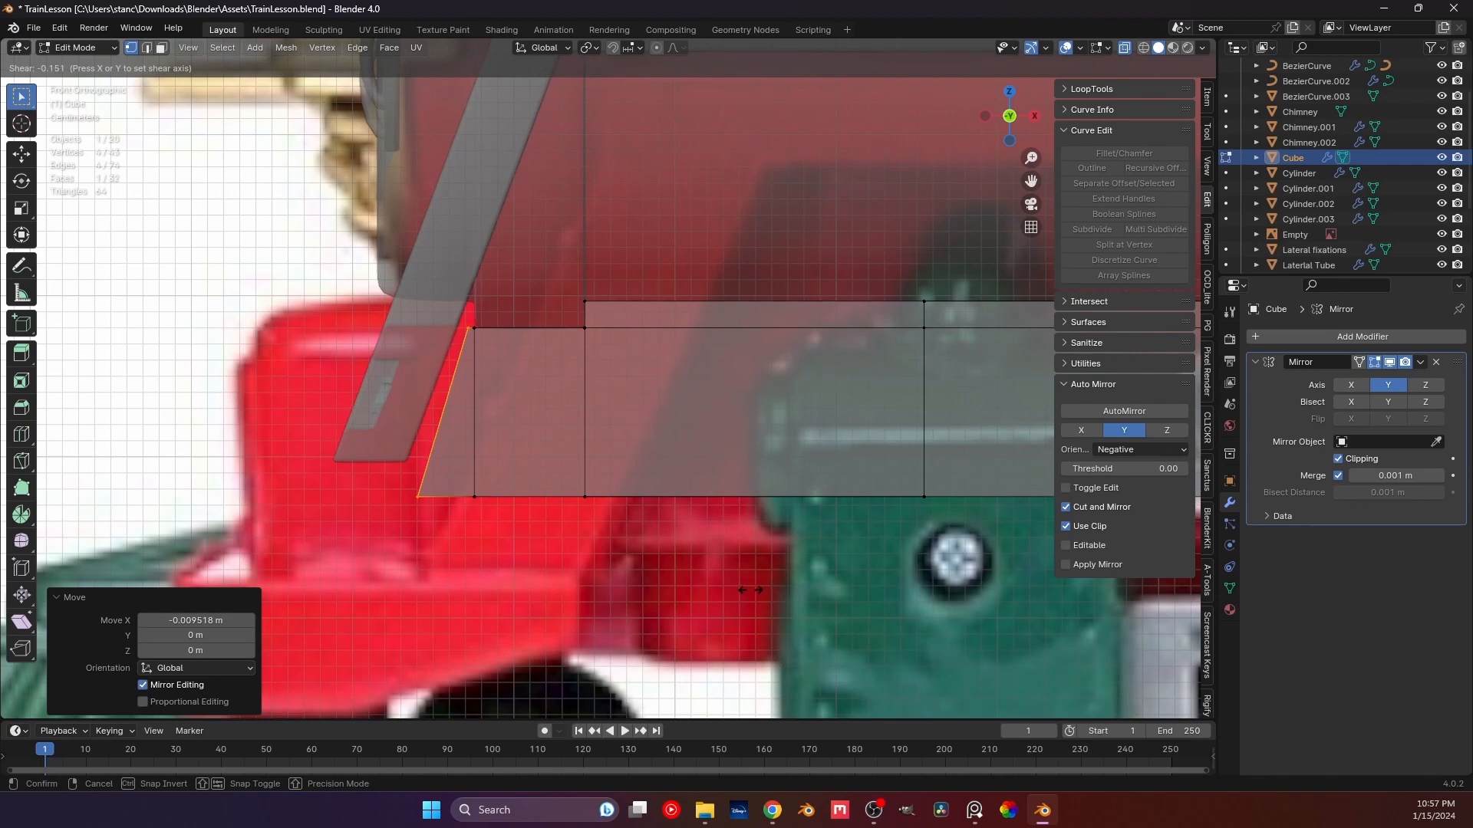
pyautogui.click(772, 602)
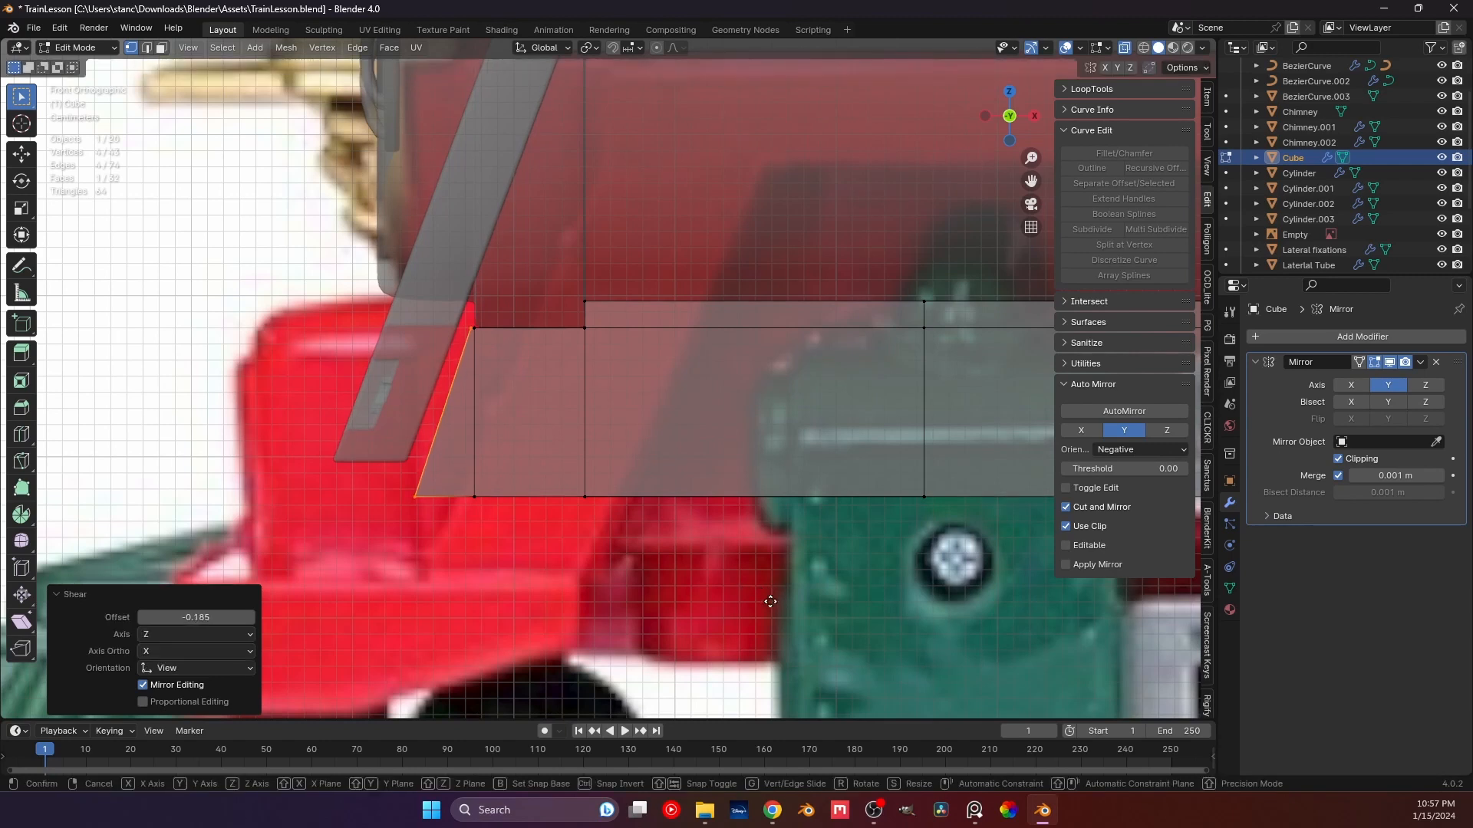
pyautogui.press('g')
pyautogui.press('x')
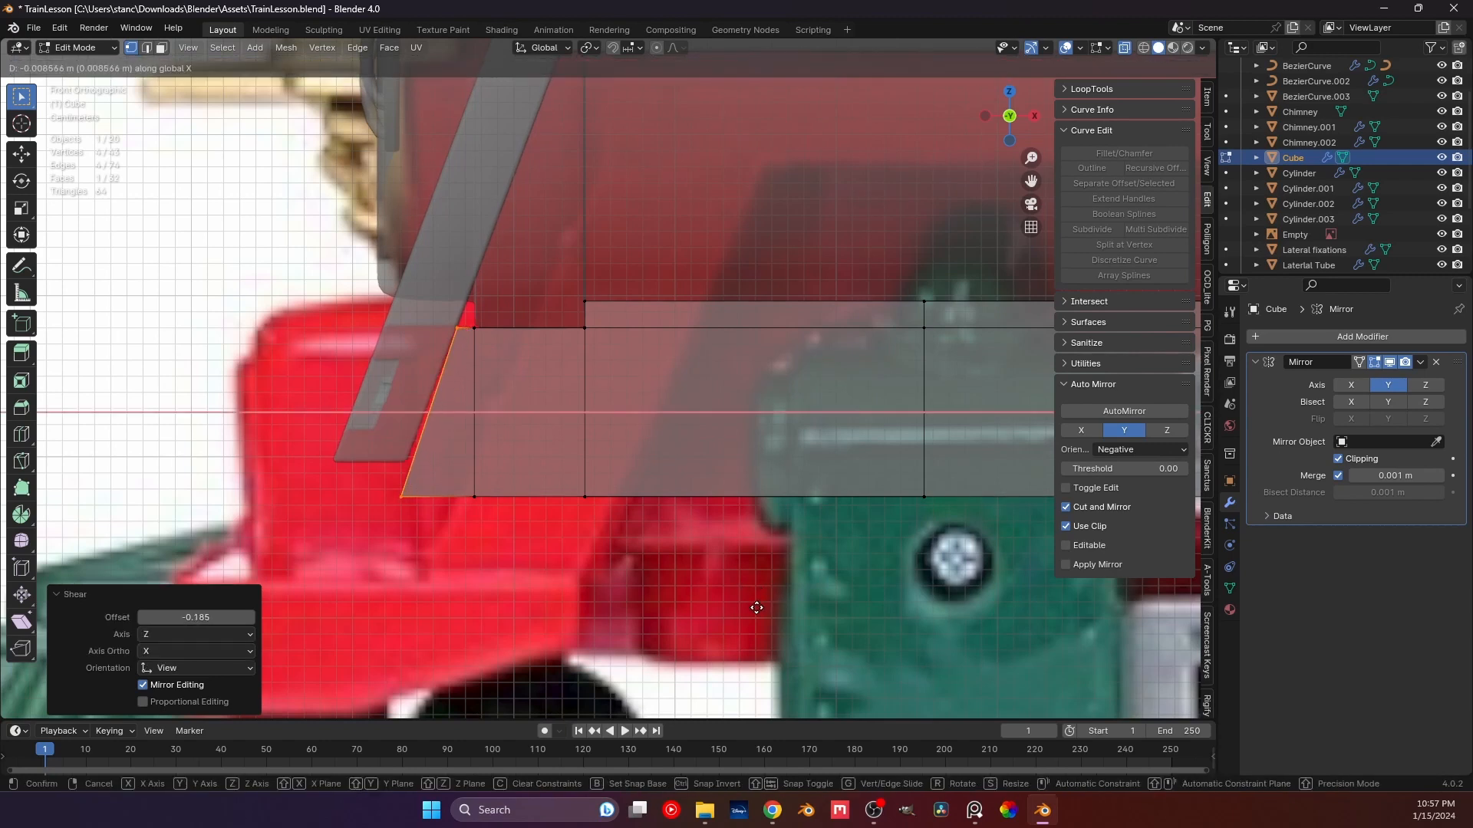
pyautogui.click(757, 609)
# Fine-tune the front end's slant with a shear of about -0.040 and move it about -0.0019 m along X.
pyautogui.press('F3')
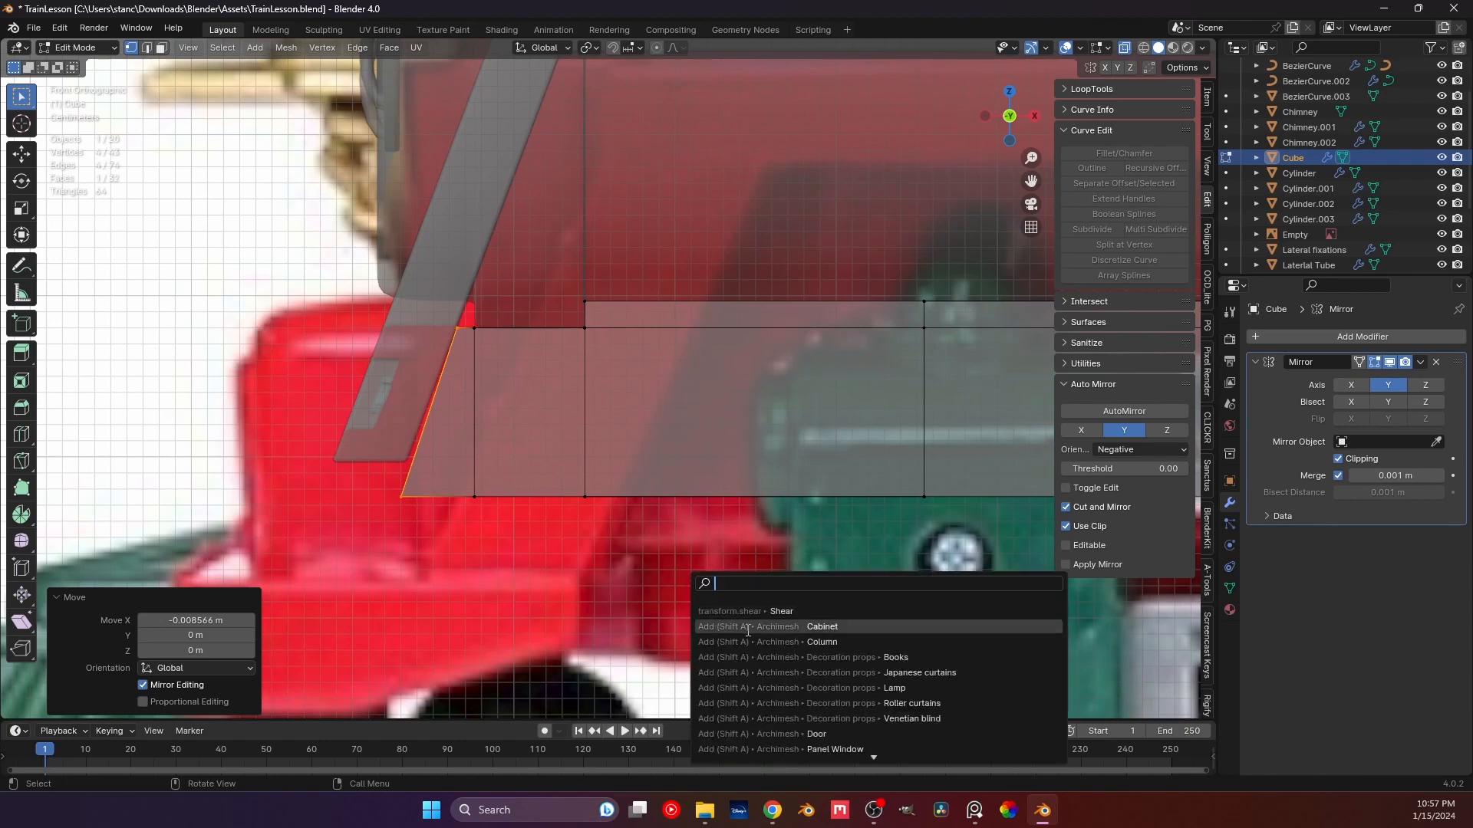
pyautogui.click(750, 612)
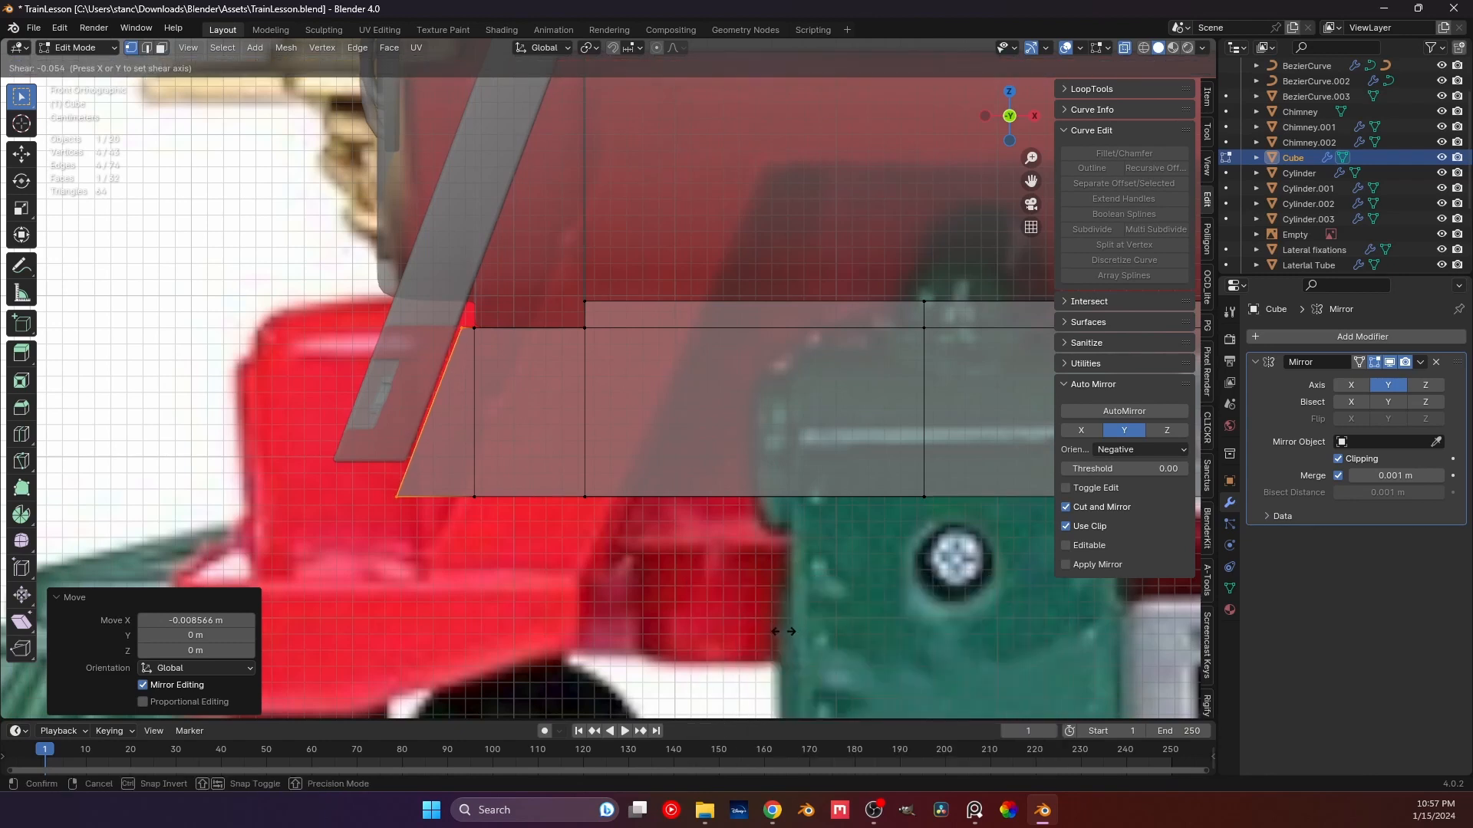
pyautogui.click(775, 631)
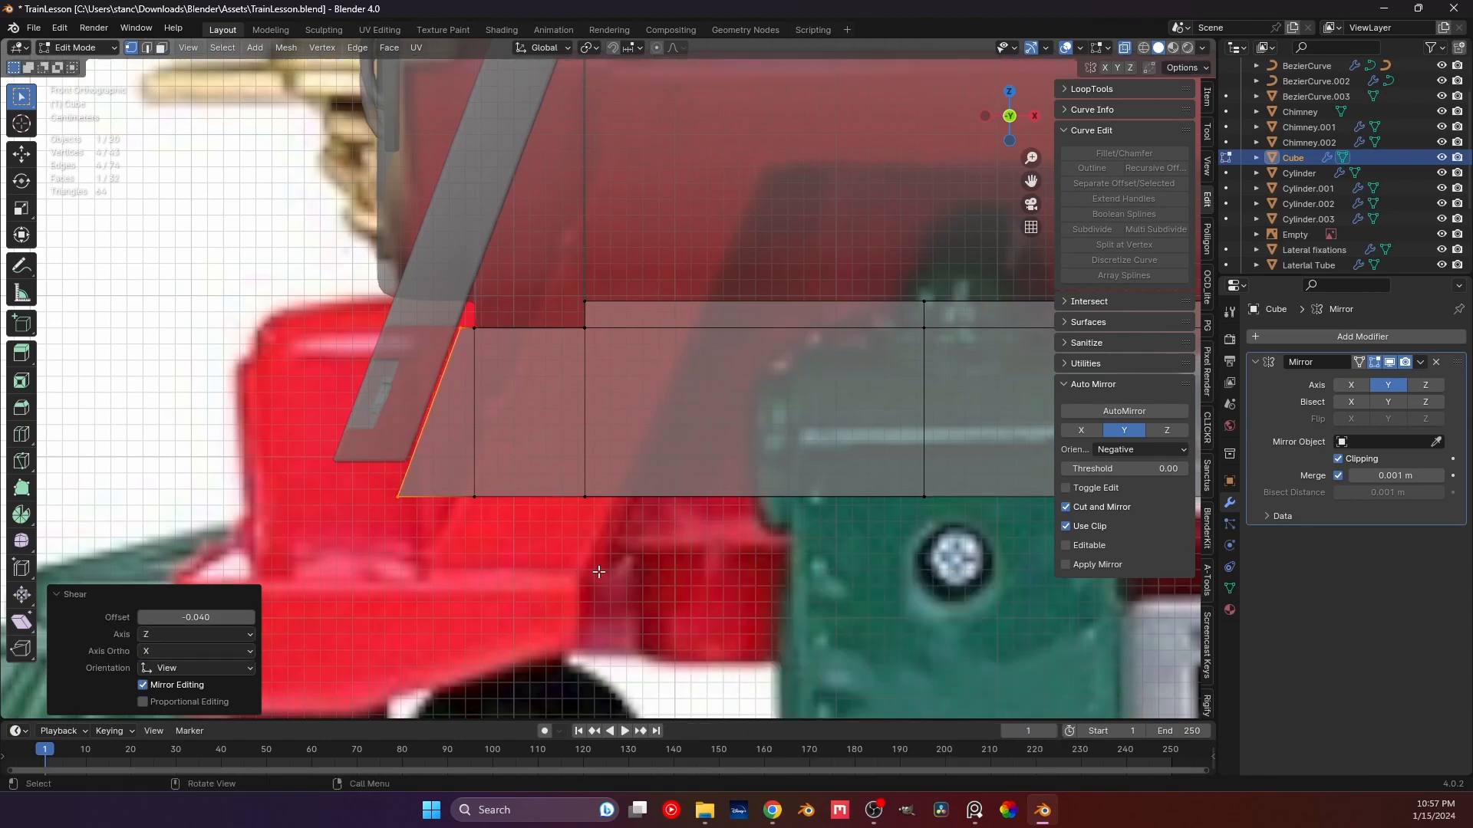
pyautogui.press('g')
pyautogui.press('x')
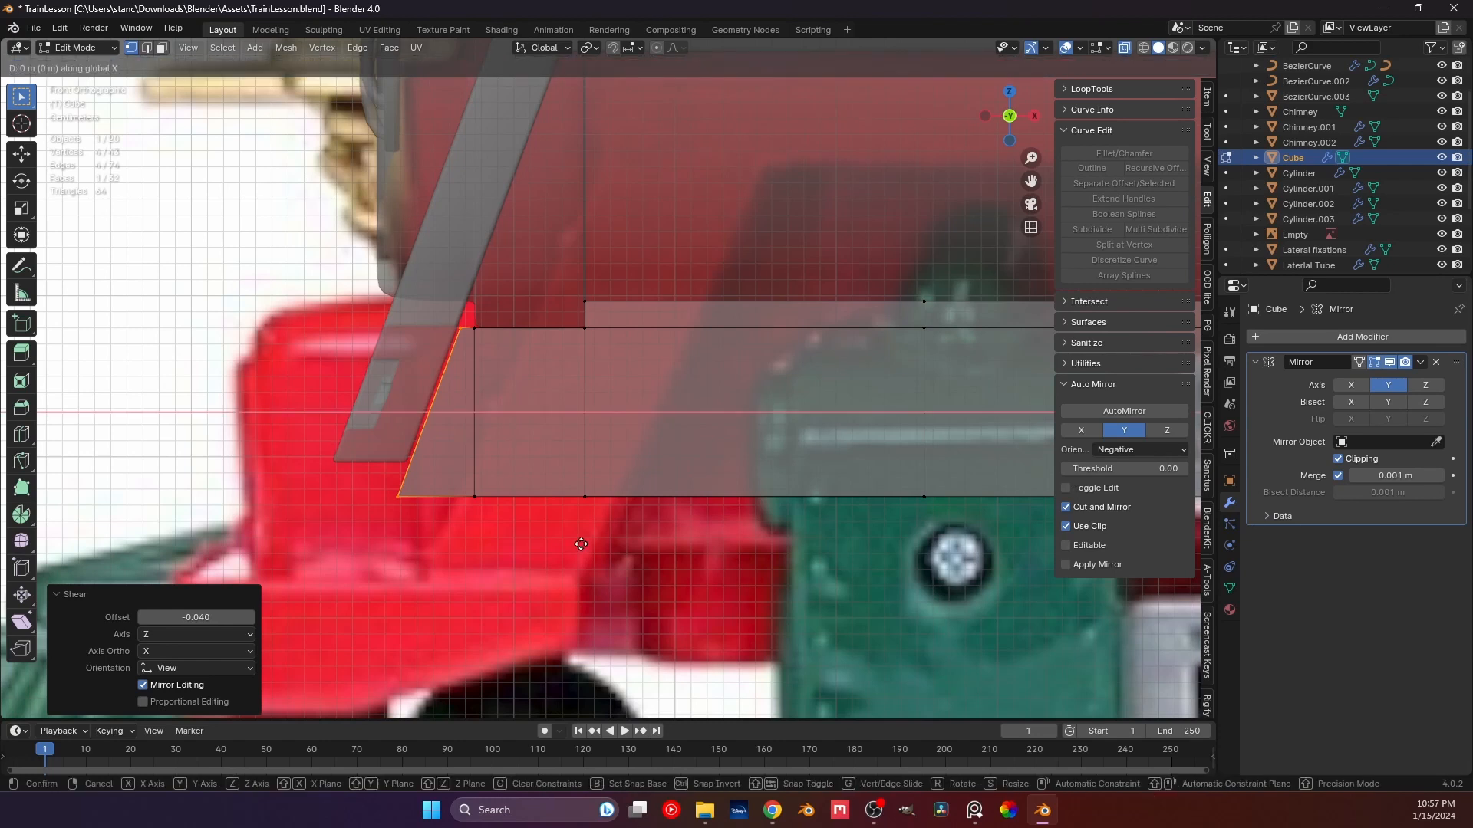
pyautogui.click(578, 544)
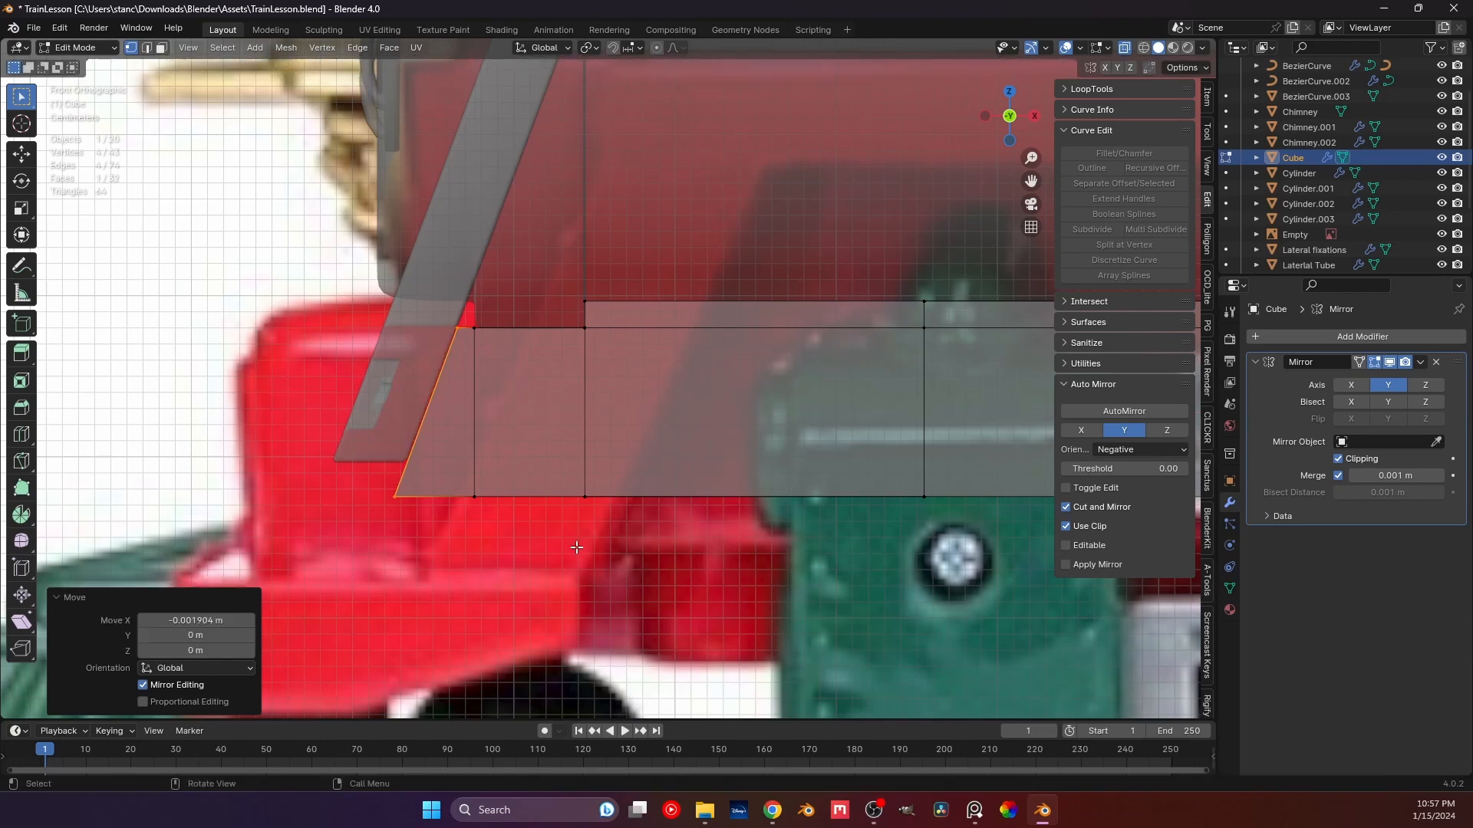
# Raise the vertices along the lower edge of the block's upper section about 0.023 m along Z to align with the side bracket.
pyautogui.moveTo(578, 545); pyautogui.dragTo(621, 480, button='middle')
pyautogui.click(523, 559)
pyautogui.press('KP_1')
pyautogui.scroll(-3, 623, 478)
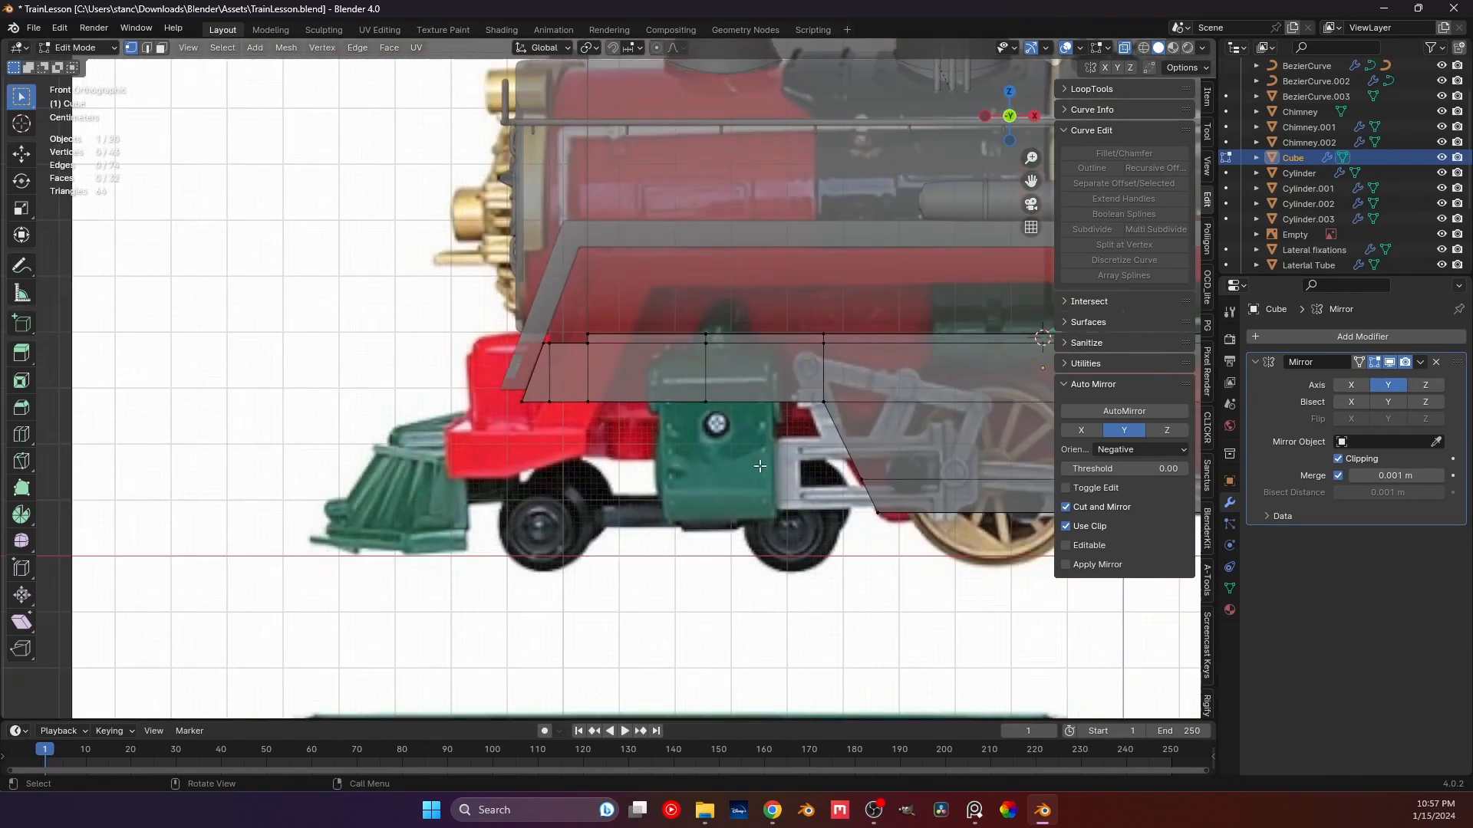
pyautogui.keyDown('shift'); pyautogui.moveTo(837, 450); pyautogui.dragTo(462, 449, button='middle'); pyautogui.keyUp('shift')
pyautogui.scroll(-3, 463, 449)
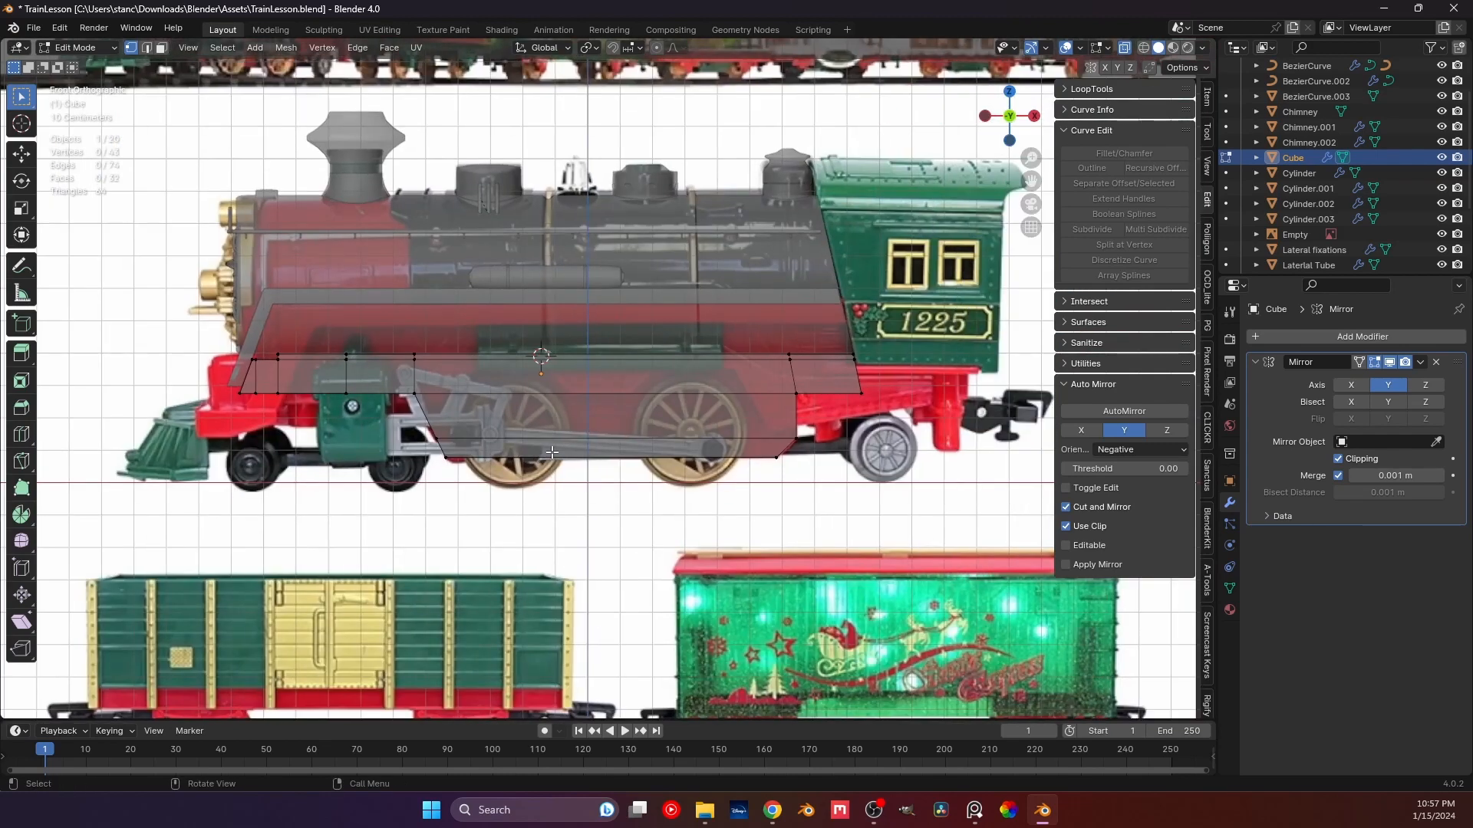
pyautogui.moveTo(214, 387); pyautogui.dragTo(879, 401)
pyautogui.keyDown('shift'); pyautogui.moveTo(301, 424); pyautogui.dragTo(532, 400, button='middle'); pyautogui.keyUp('shift')
pyautogui.scroll(4, 532, 400)
pyautogui.scroll(2, 533, 399)
pyautogui.press('g')
pyautogui.press('z')
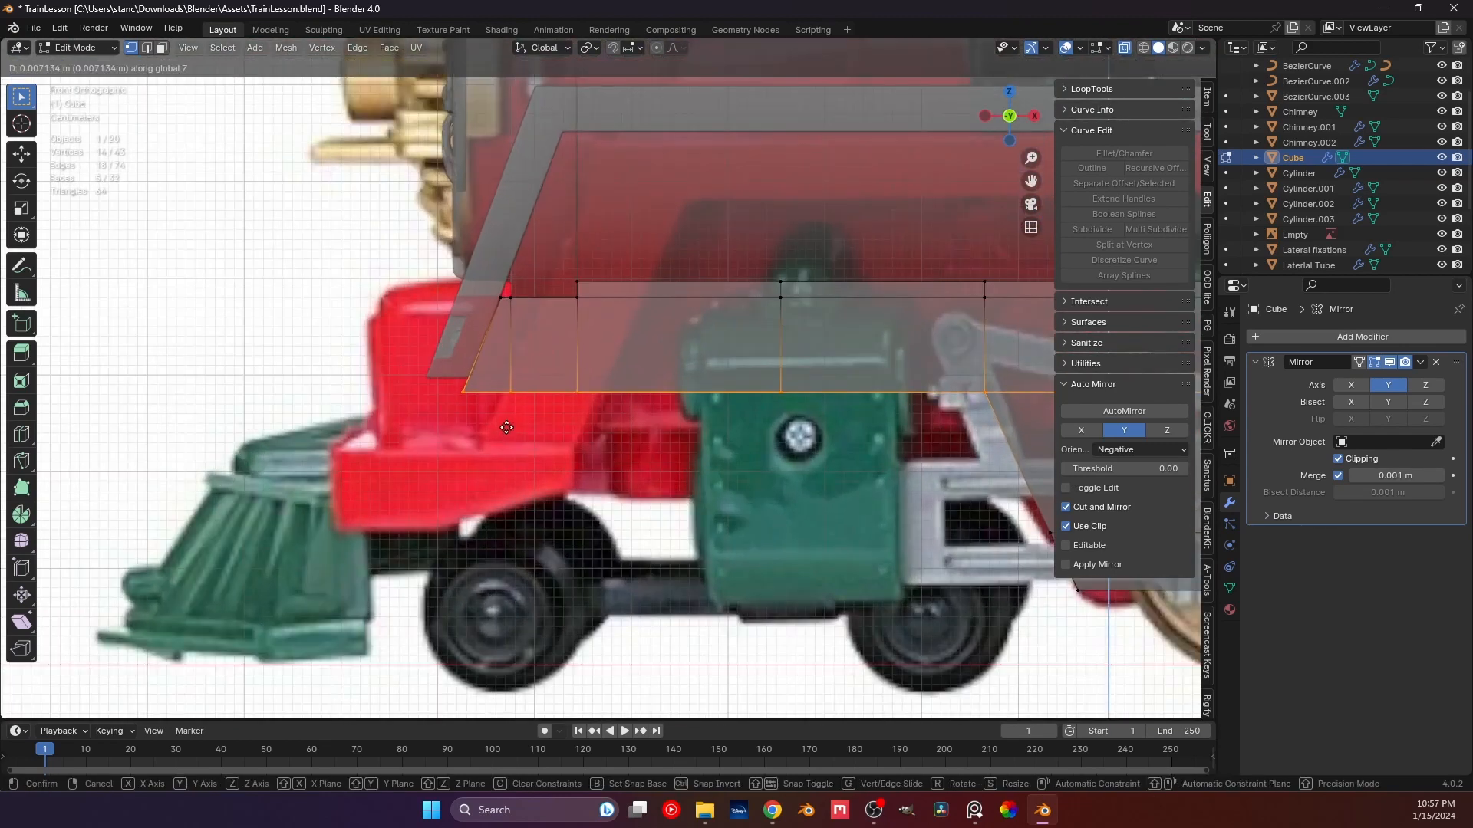
pyautogui.click(509, 413)
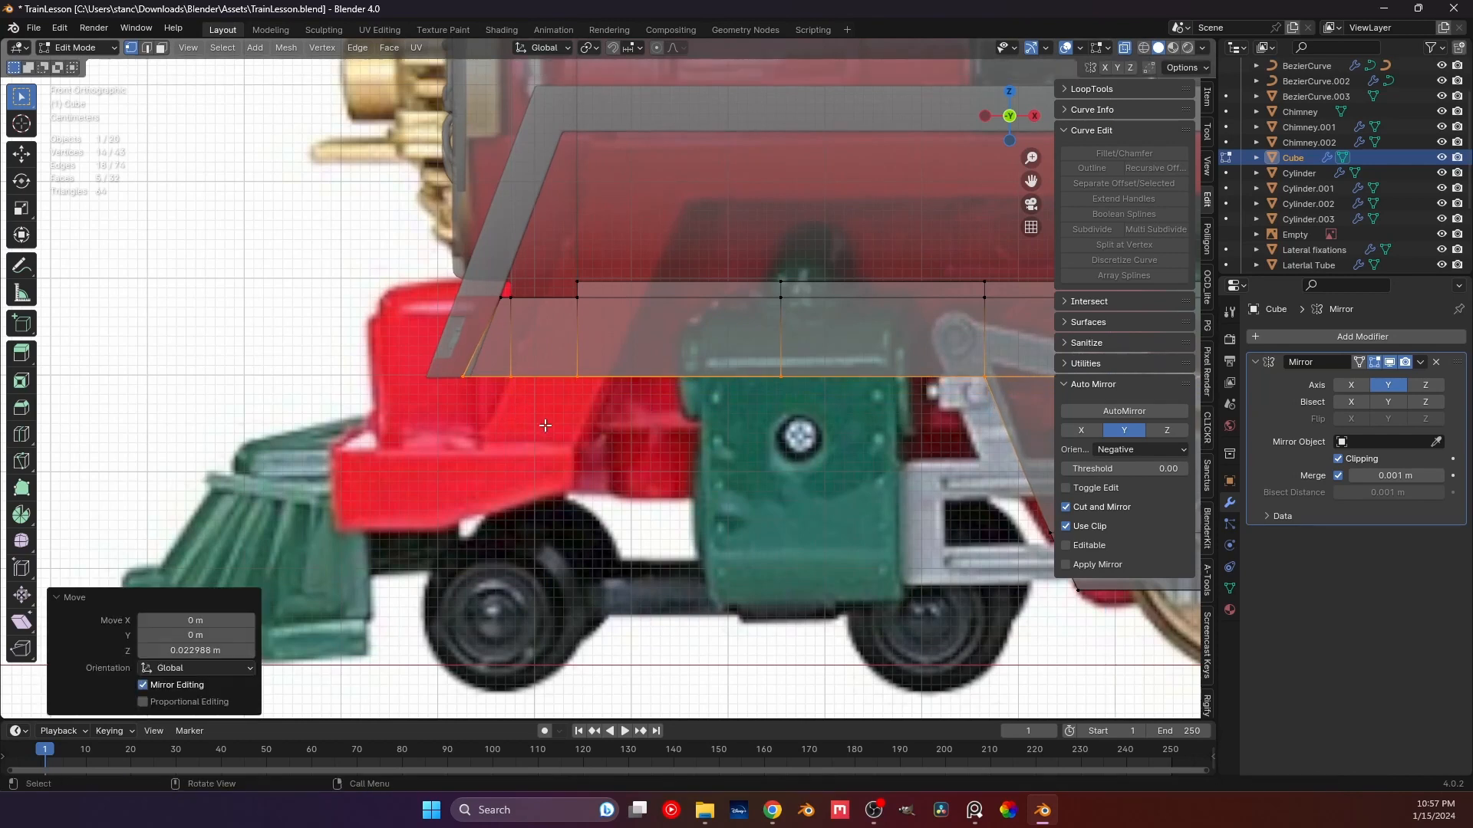
# Scale the raised lower-edge vertices slightly inward along X to pull in the slanted front end.
pyautogui.keyDown('shift'); pyautogui.moveTo(509, 413); pyautogui.dragTo(496, 411, button='middle'); pyautogui.keyUp('shift')
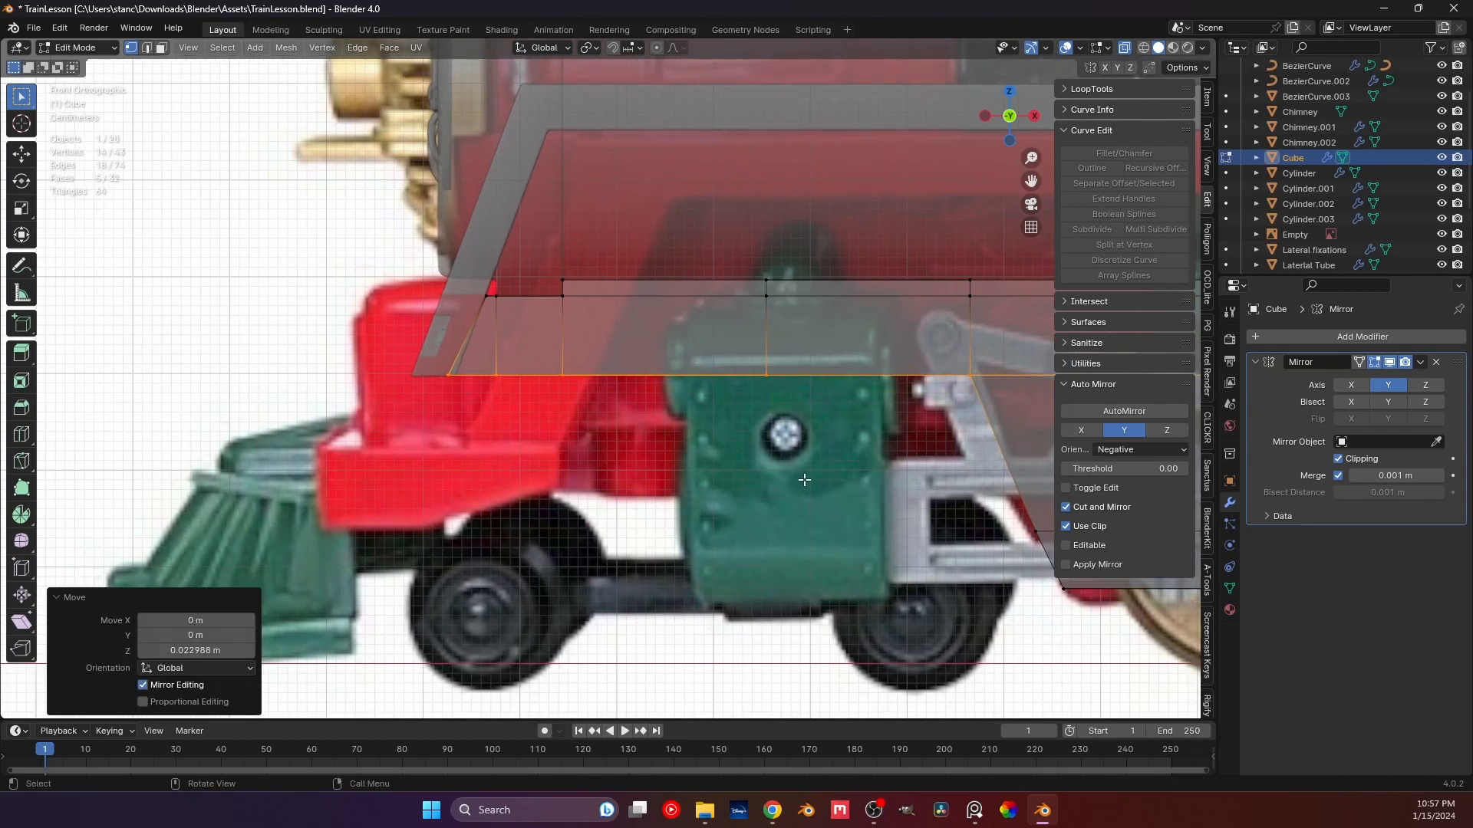
pyautogui.press('s')
pyautogui.press('x')
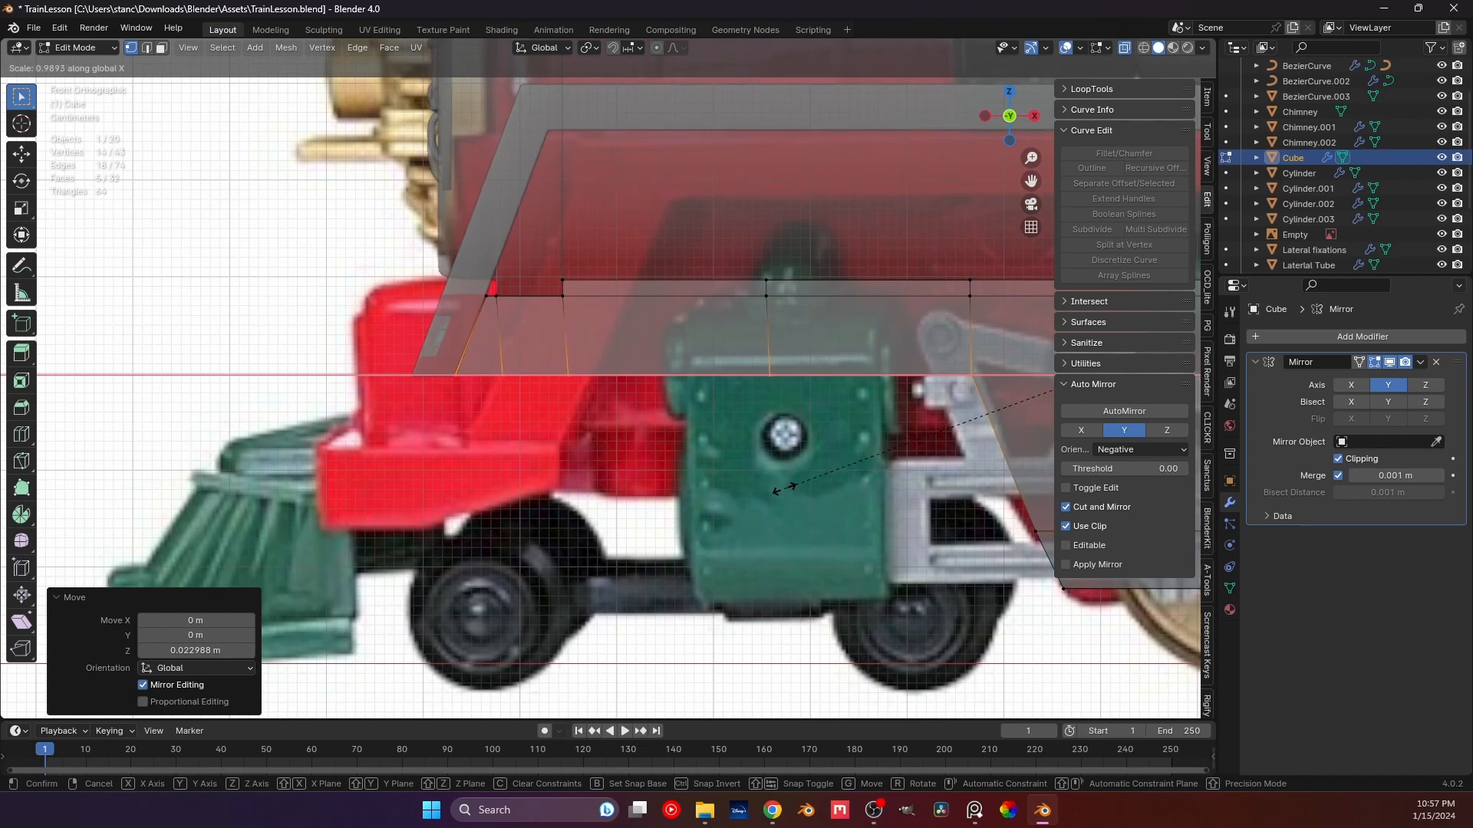
pyautogui.click(789, 485)
# Straighten the vertical edge loop just behind the slanted front by scaling it to 0 along X, and move it about -0.0015 m along X.
pyautogui.click(492, 302)
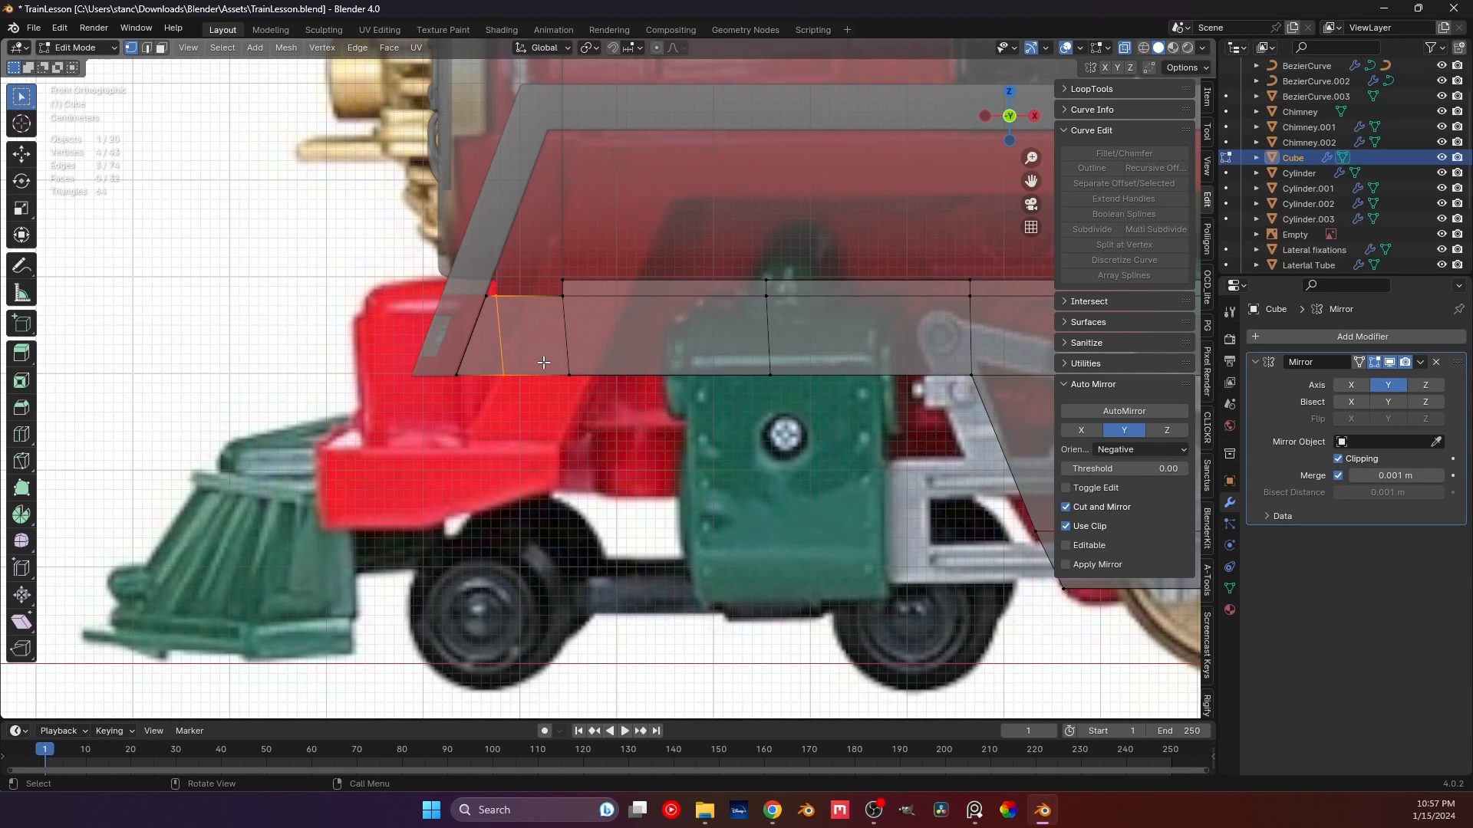
pyautogui.press('s')
pyautogui.press('x')
pyautogui.press('0')
pyautogui.press('Return')
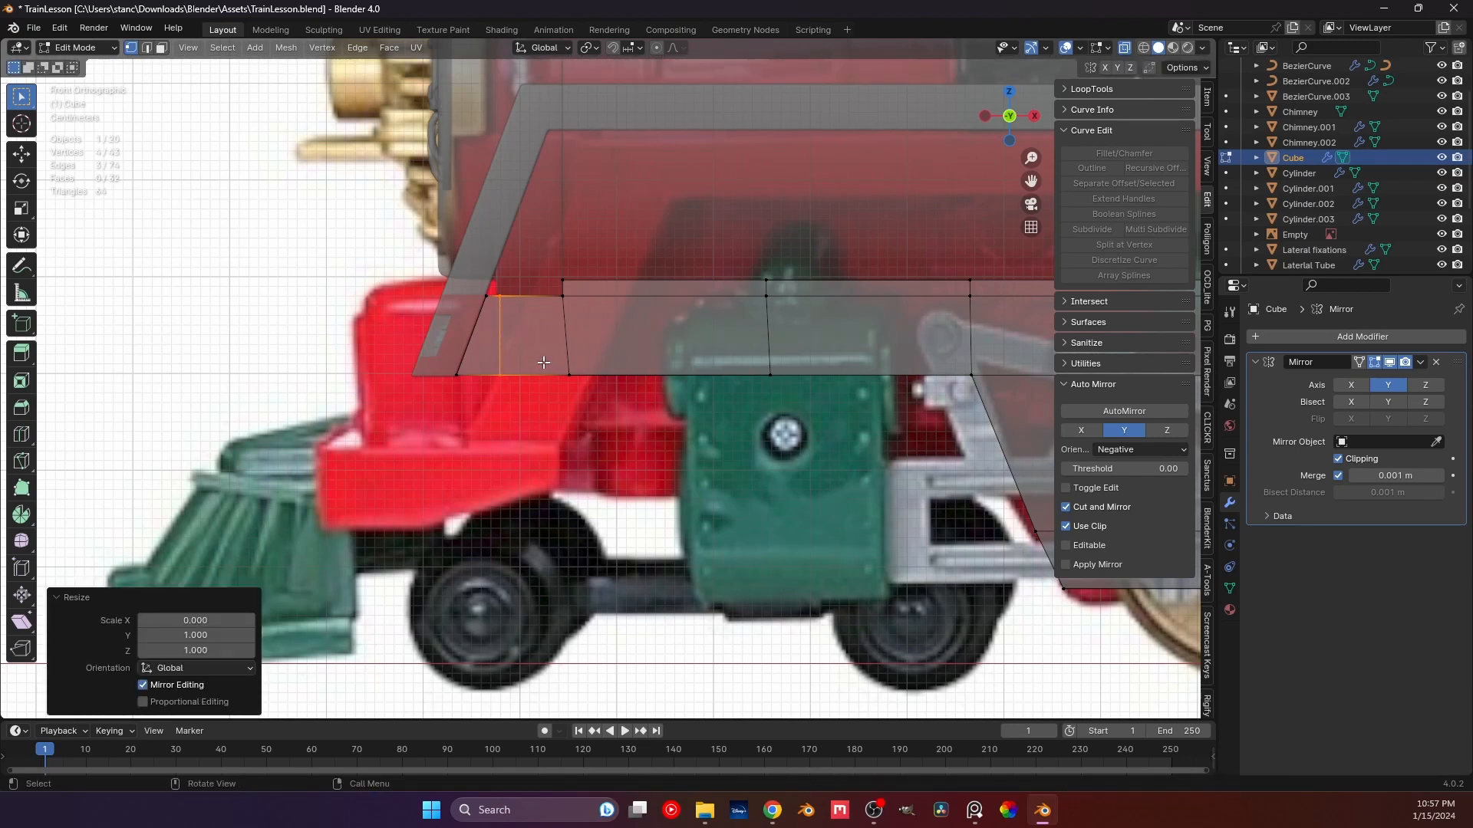
pyautogui.scroll(4, 543, 362)
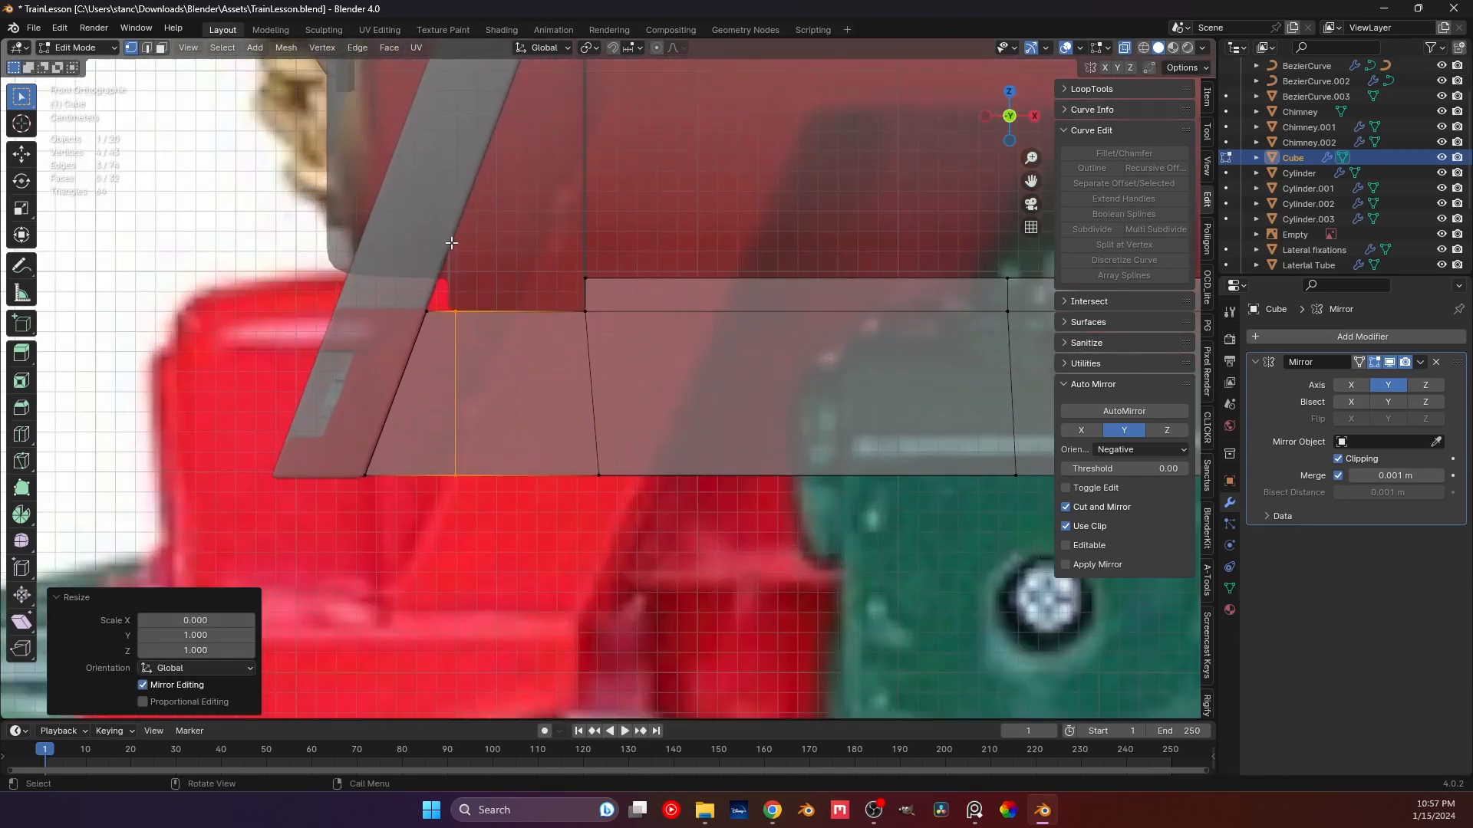
pyautogui.press('g')
pyautogui.press('x')
pyautogui.click(465, 245)
pyautogui.scroll(2, 462, 359)
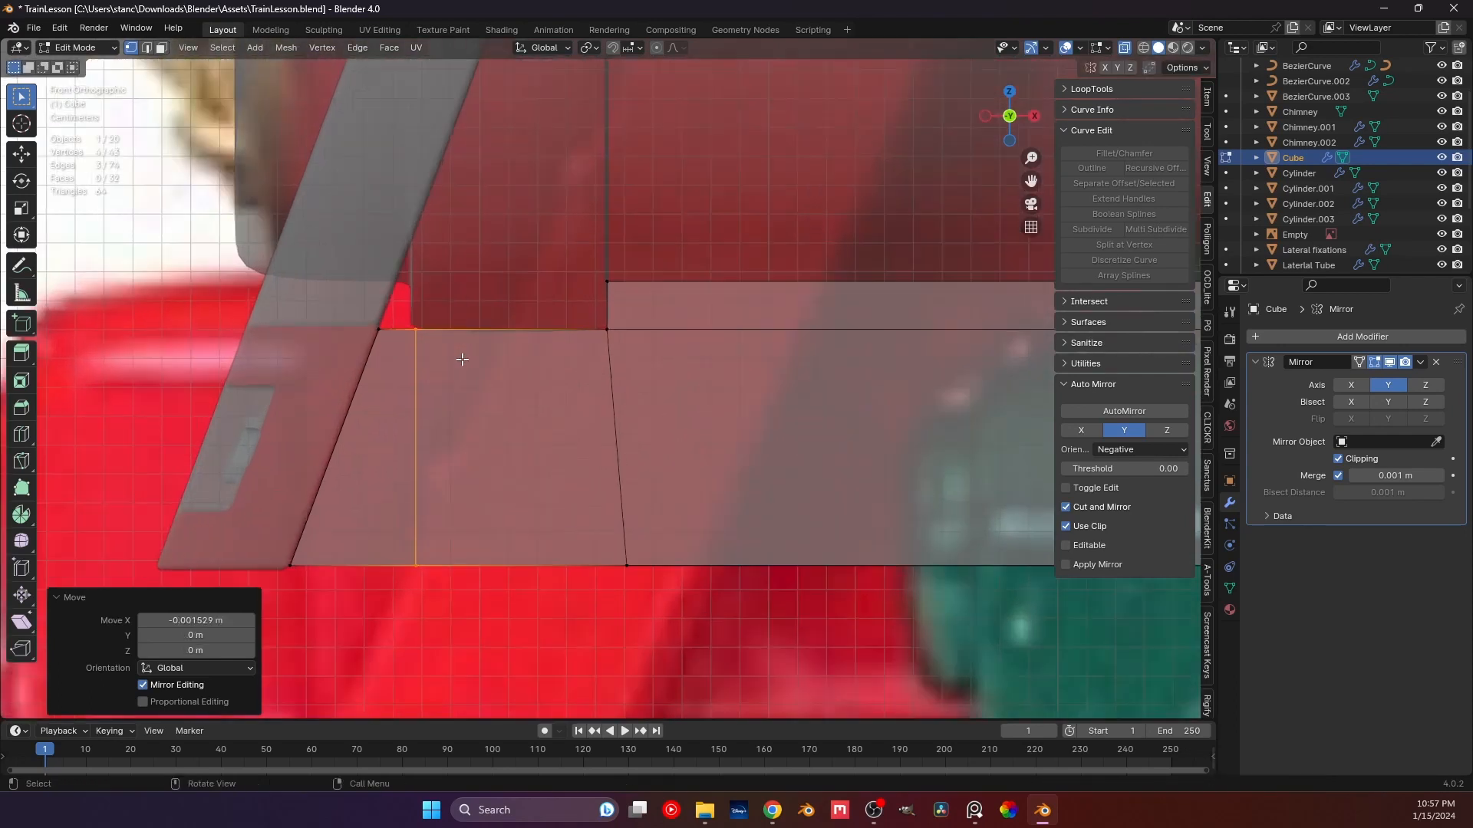
# Examine the chassis block's extended front end and its fit beneath the boiler from the side and front.
pyautogui.scroll(-3, 462, 359)
pyautogui.moveTo(462, 359); pyautogui.dragTo(569, 330, button='middle')
pyautogui.press('Tab')
pyautogui.scroll(-5, 569, 332)
pyautogui.click(815, 507)
pyautogui.moveTo(724, 407); pyautogui.dragTo(599, 424, button='middle')
pyautogui.scroll(2, 583, 433)
pyautogui.press('Tab')
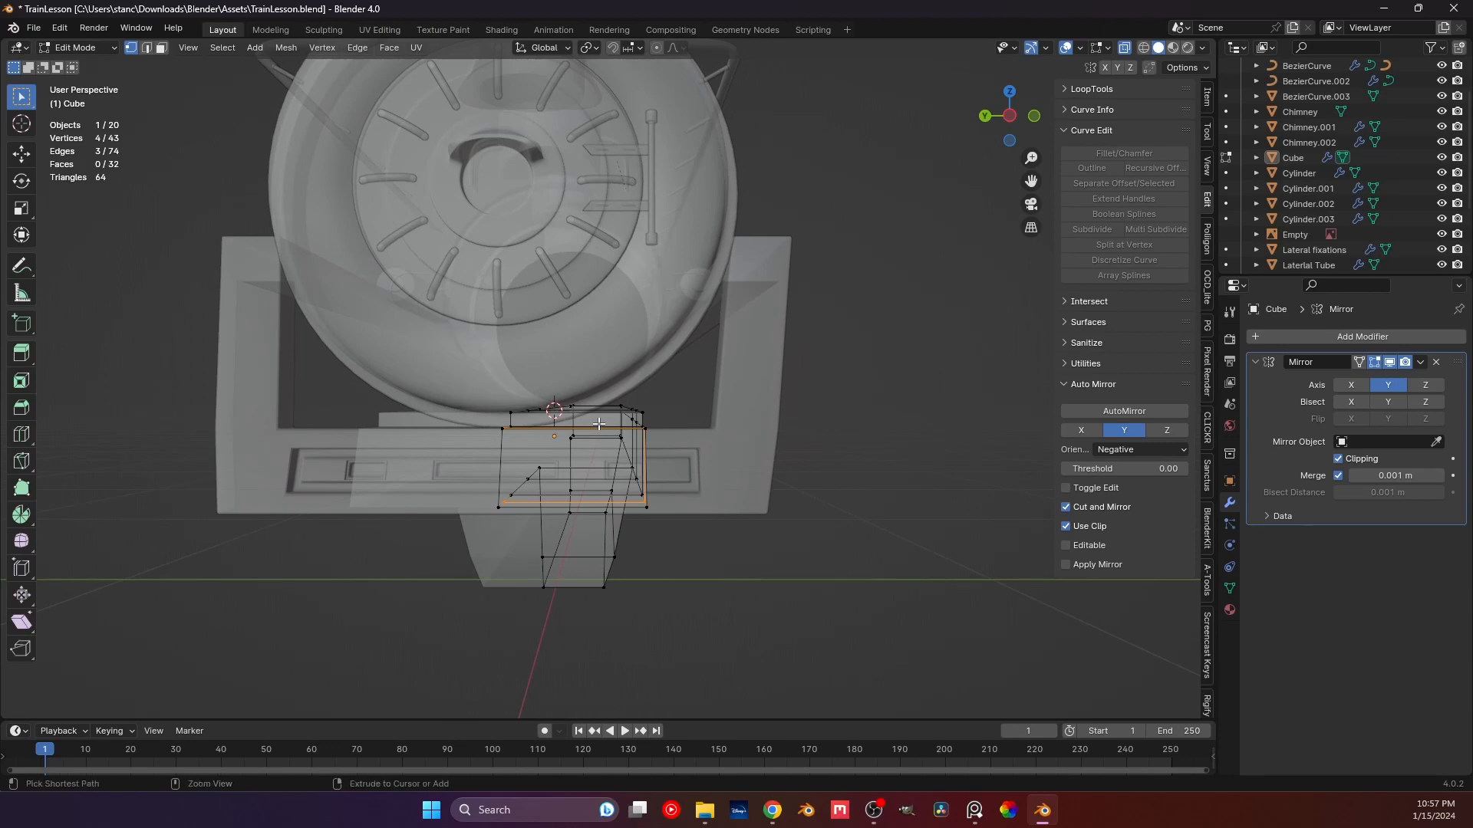
# Add five evenly spaced loop cuts running from top to bottom across the width of the mirrored chassis block.
pyautogui.press('ctrl+KP_3')
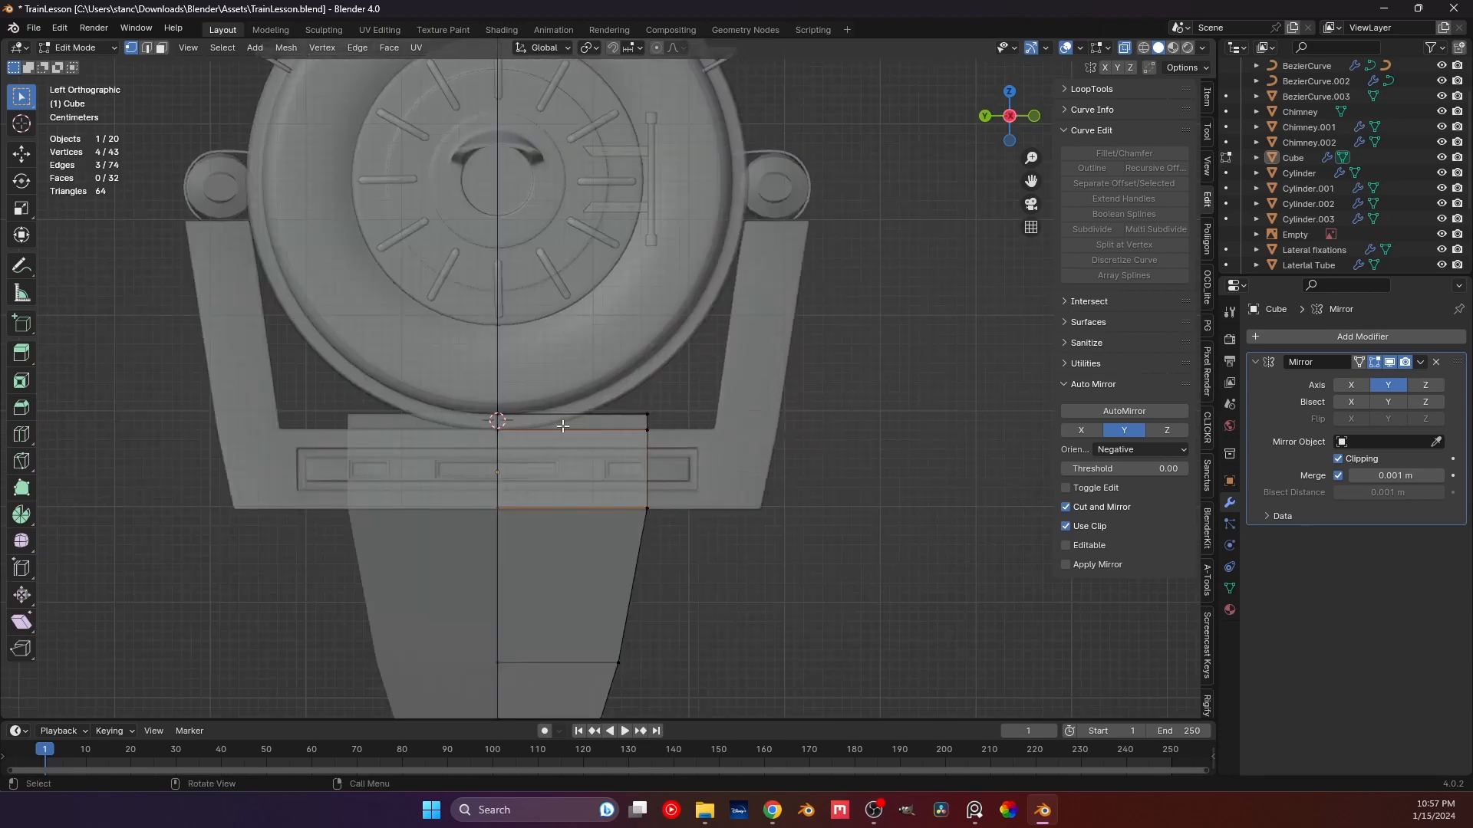
pyautogui.hotkey('ctrl', 'r')
pyautogui.scroll(3, 562, 426)
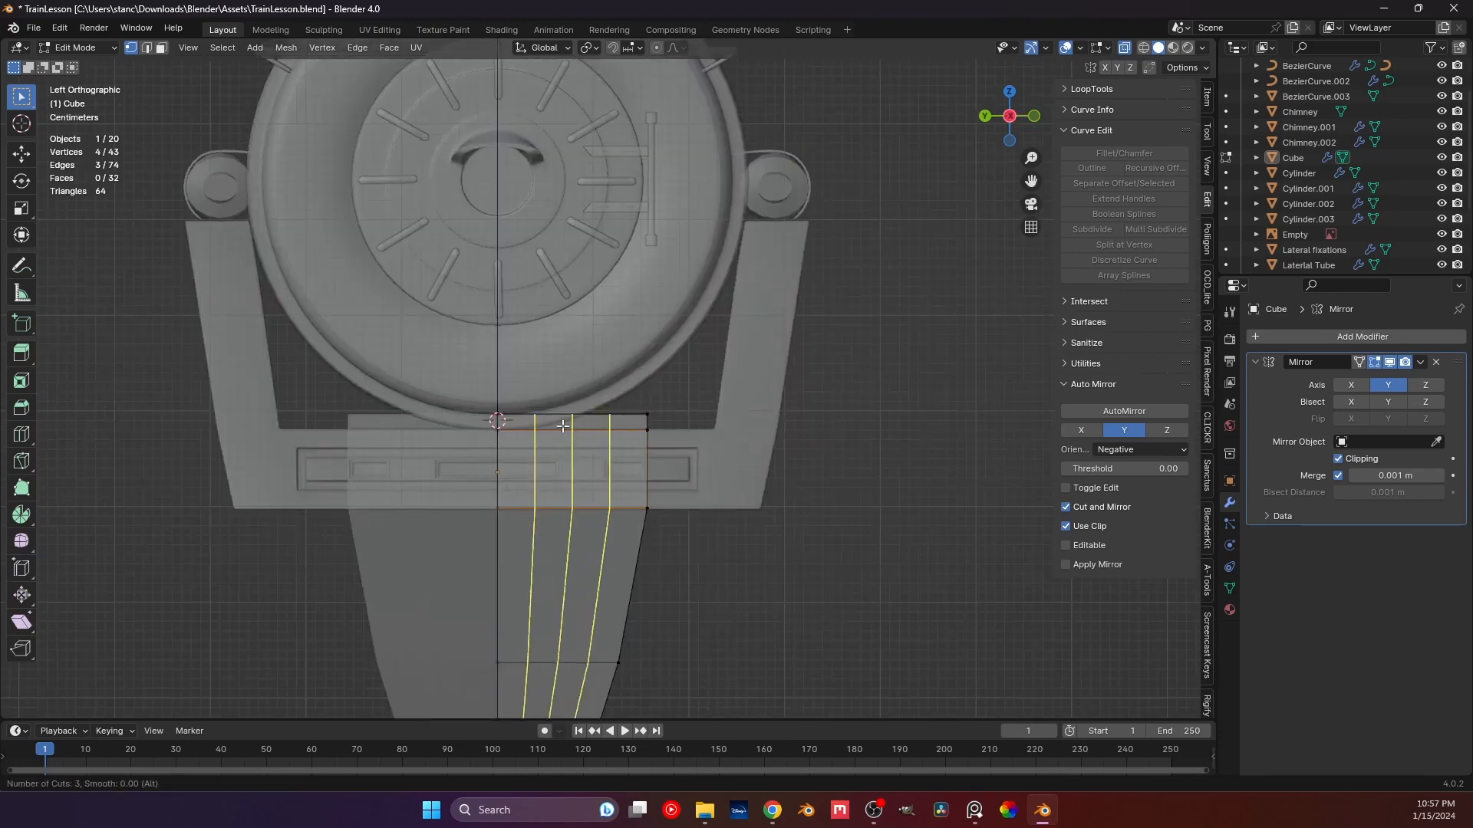
pyautogui.scroll(1, 562, 425)
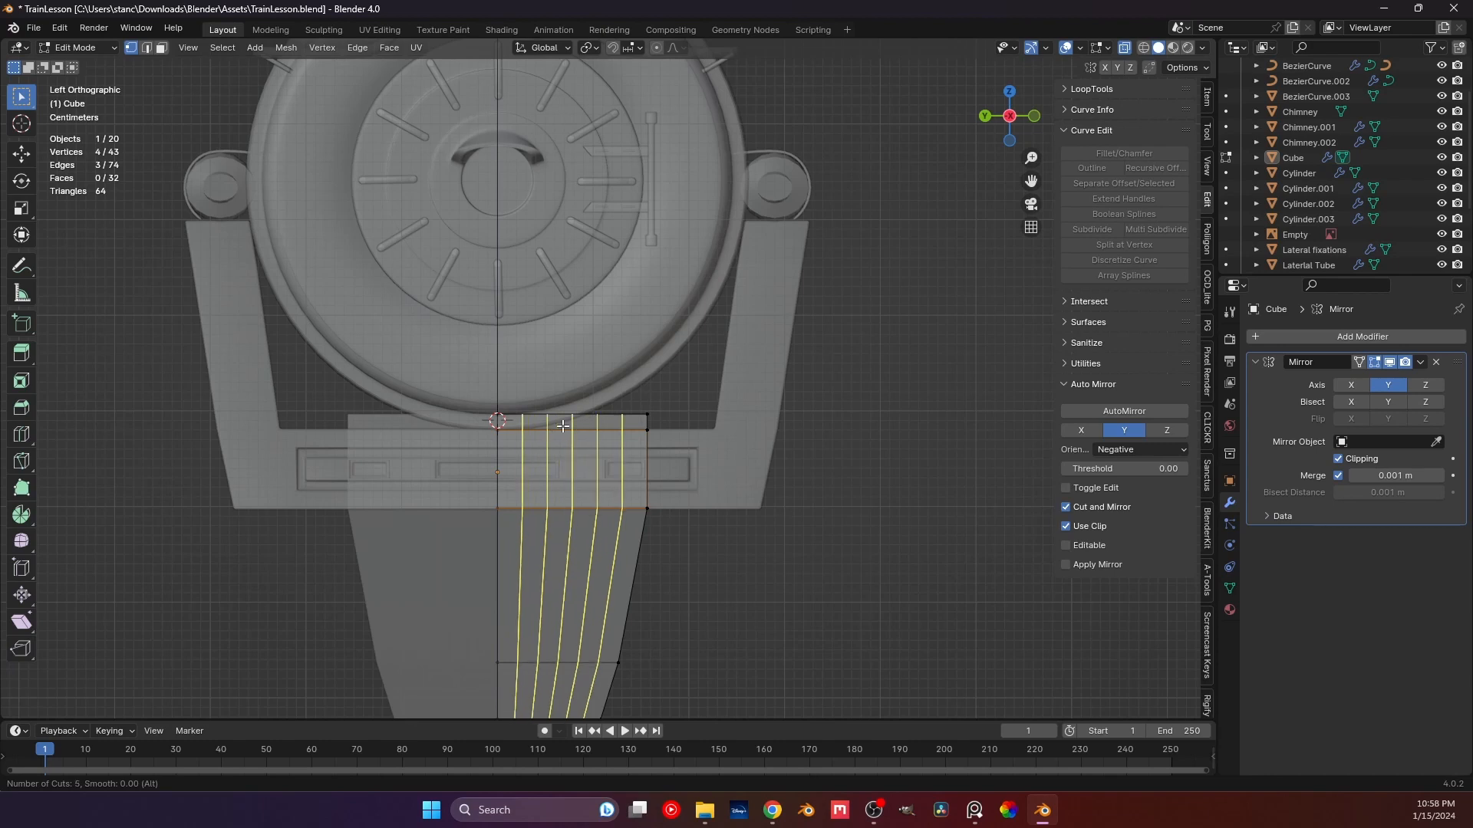
pyautogui.click(562, 426)
pyautogui.rightClick(563, 425)
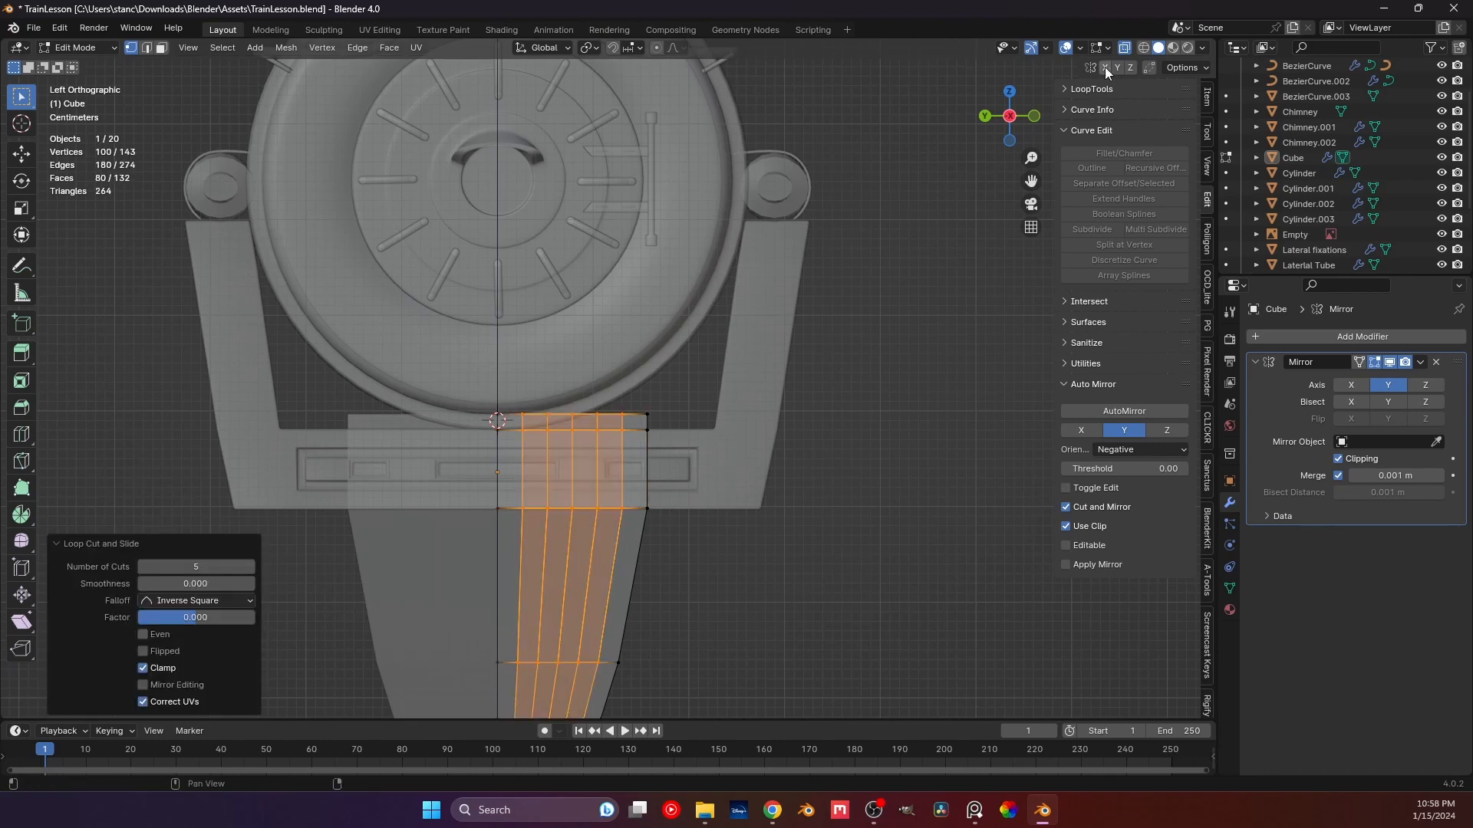
# Enable proportional editing and select the outer top edge loop of the chassis block.
pyautogui.click(656, 48)
pyautogui.keyDown('alt'); pyautogui.click(681, 418); pyautogui.keyUp('alt')
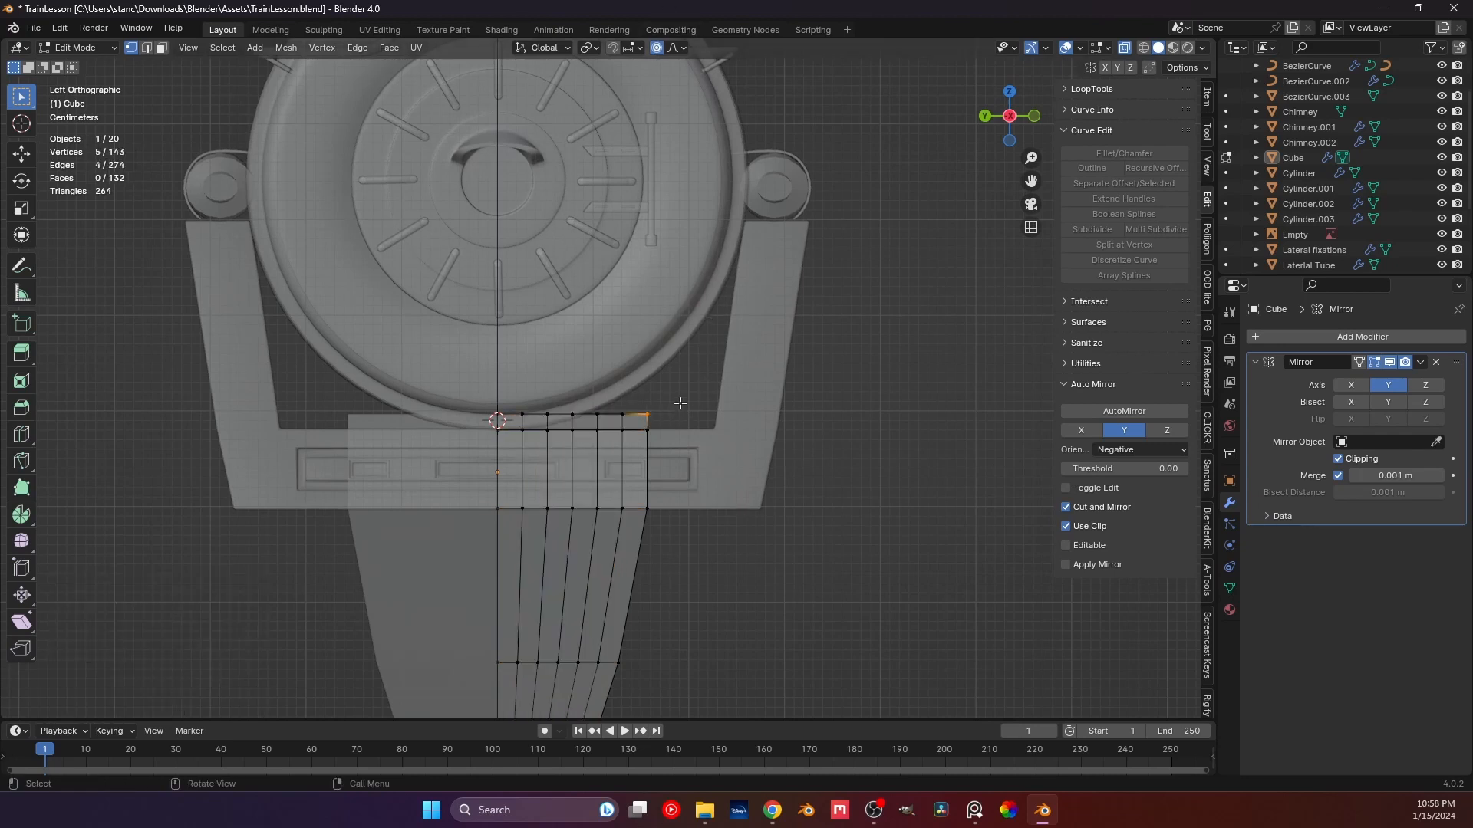
pyautogui.press('g')
pyautogui.press('z')
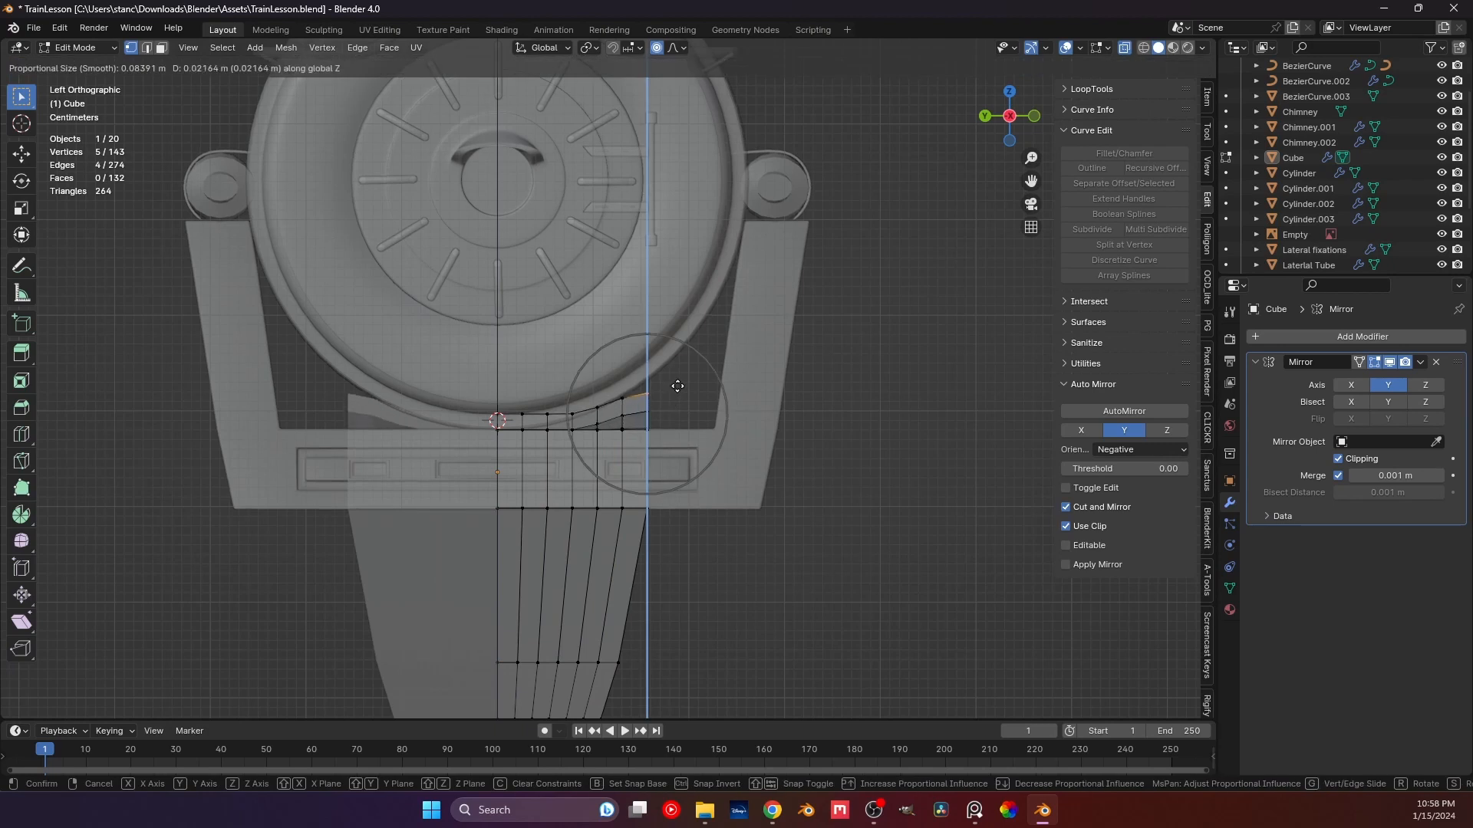
pyautogui.scroll(5, 678, 388)
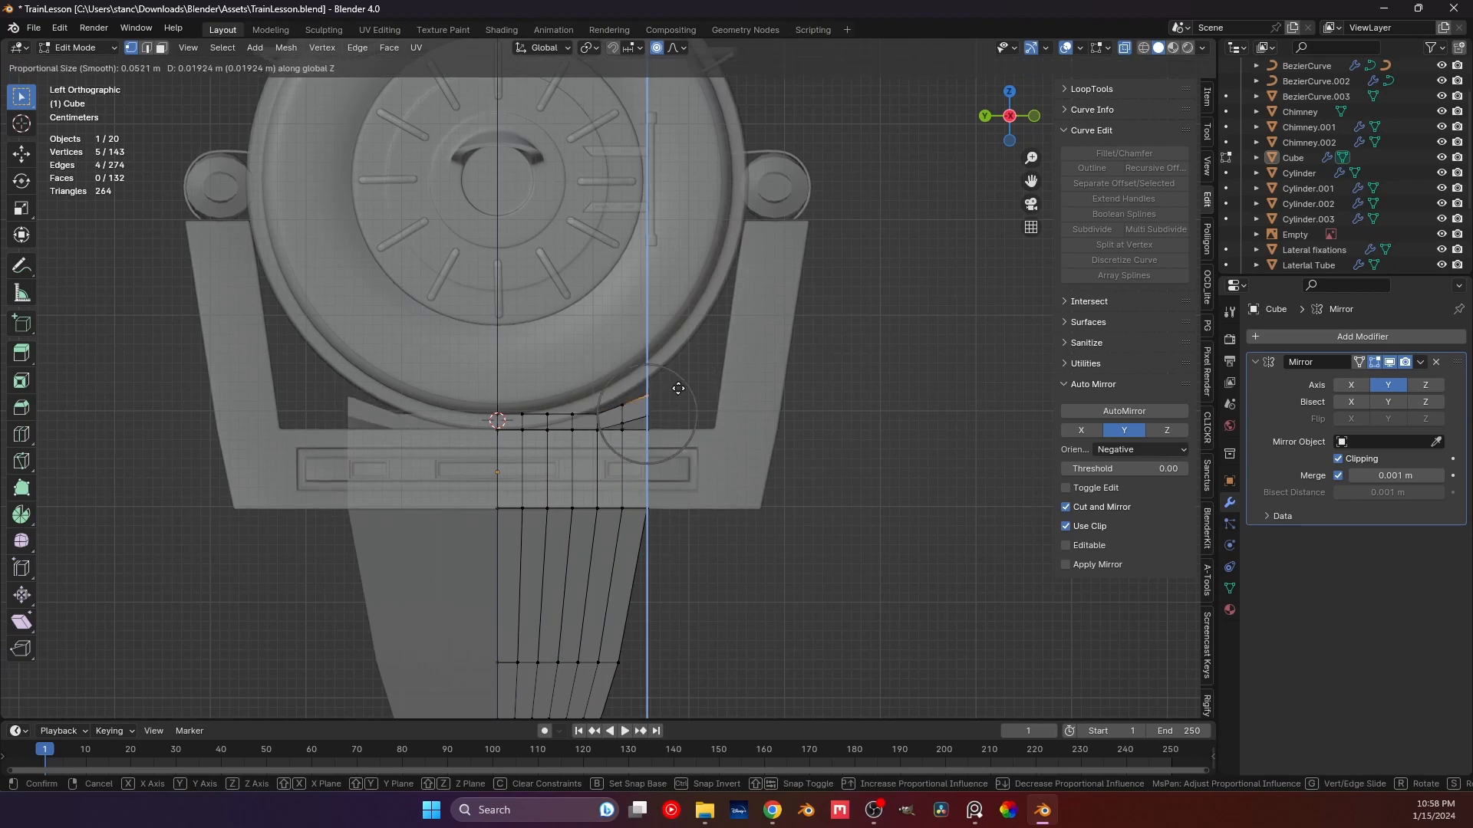
pyautogui.press('g')
pyautogui.press('g')
pyautogui.press('z')
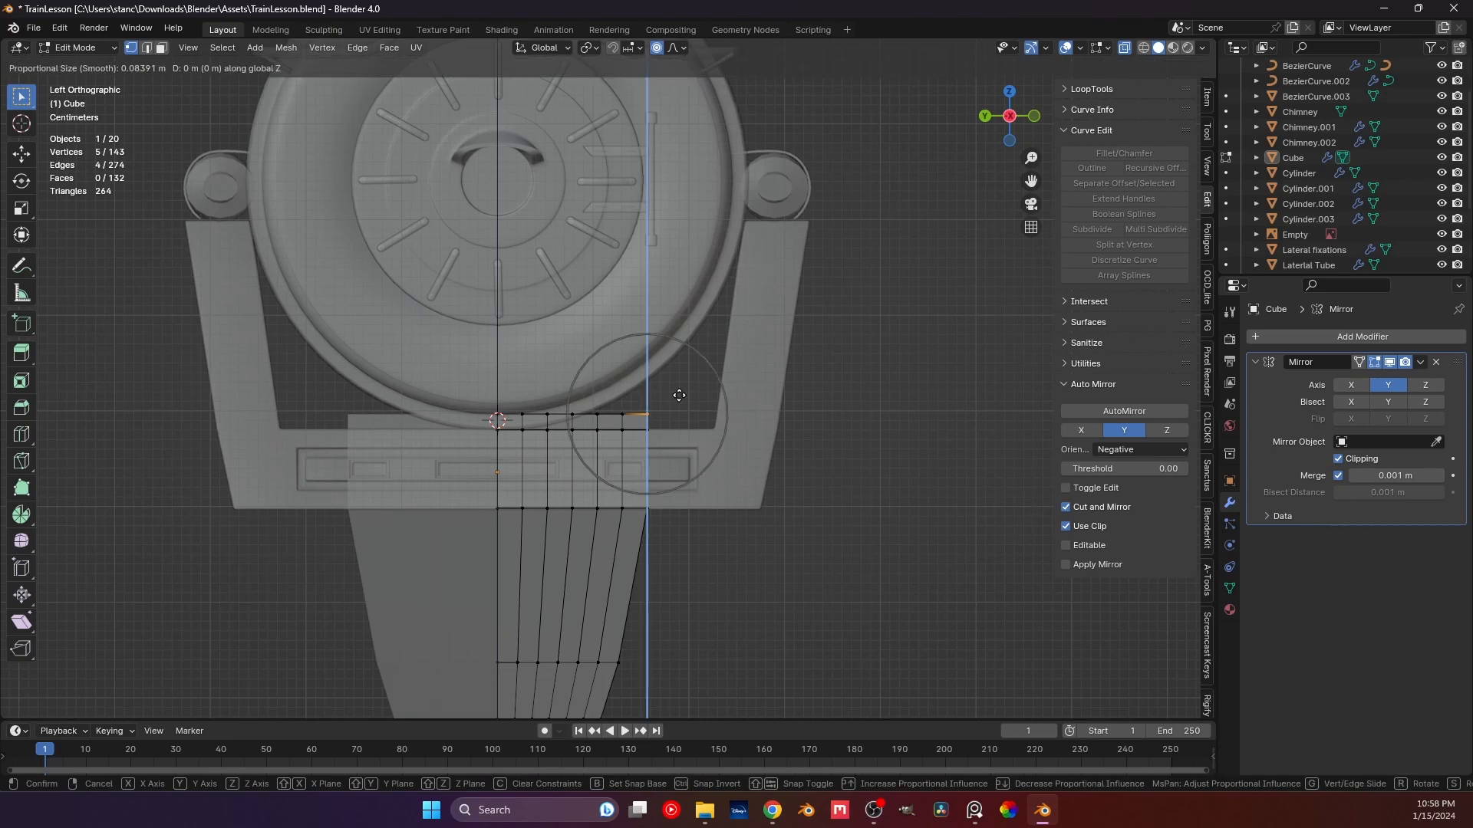
pyautogui.scroll(-3, 676, 385)
pyautogui.scroll(1, 676, 380)
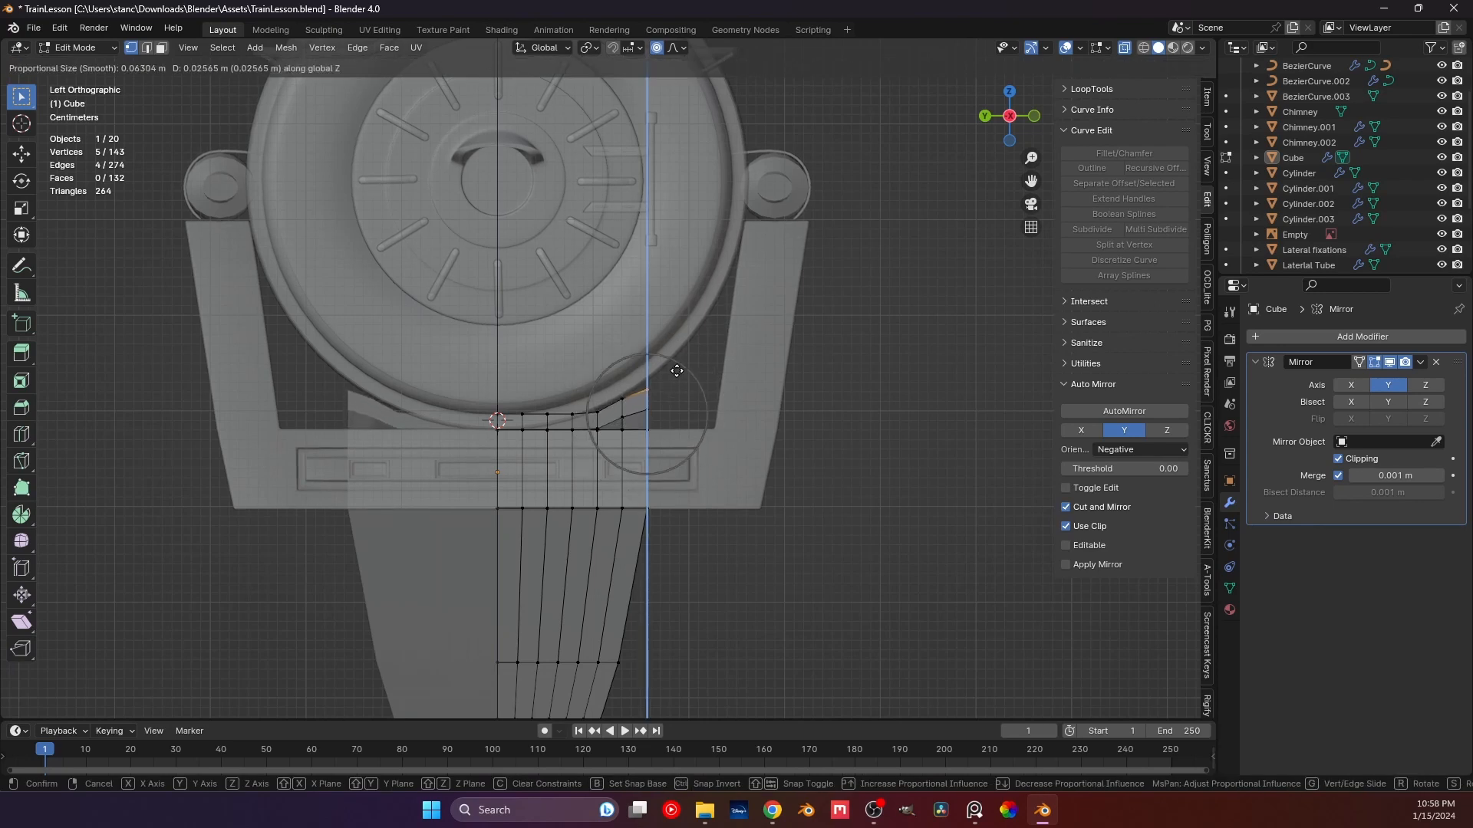
pyautogui.scroll(-2, 677, 369)
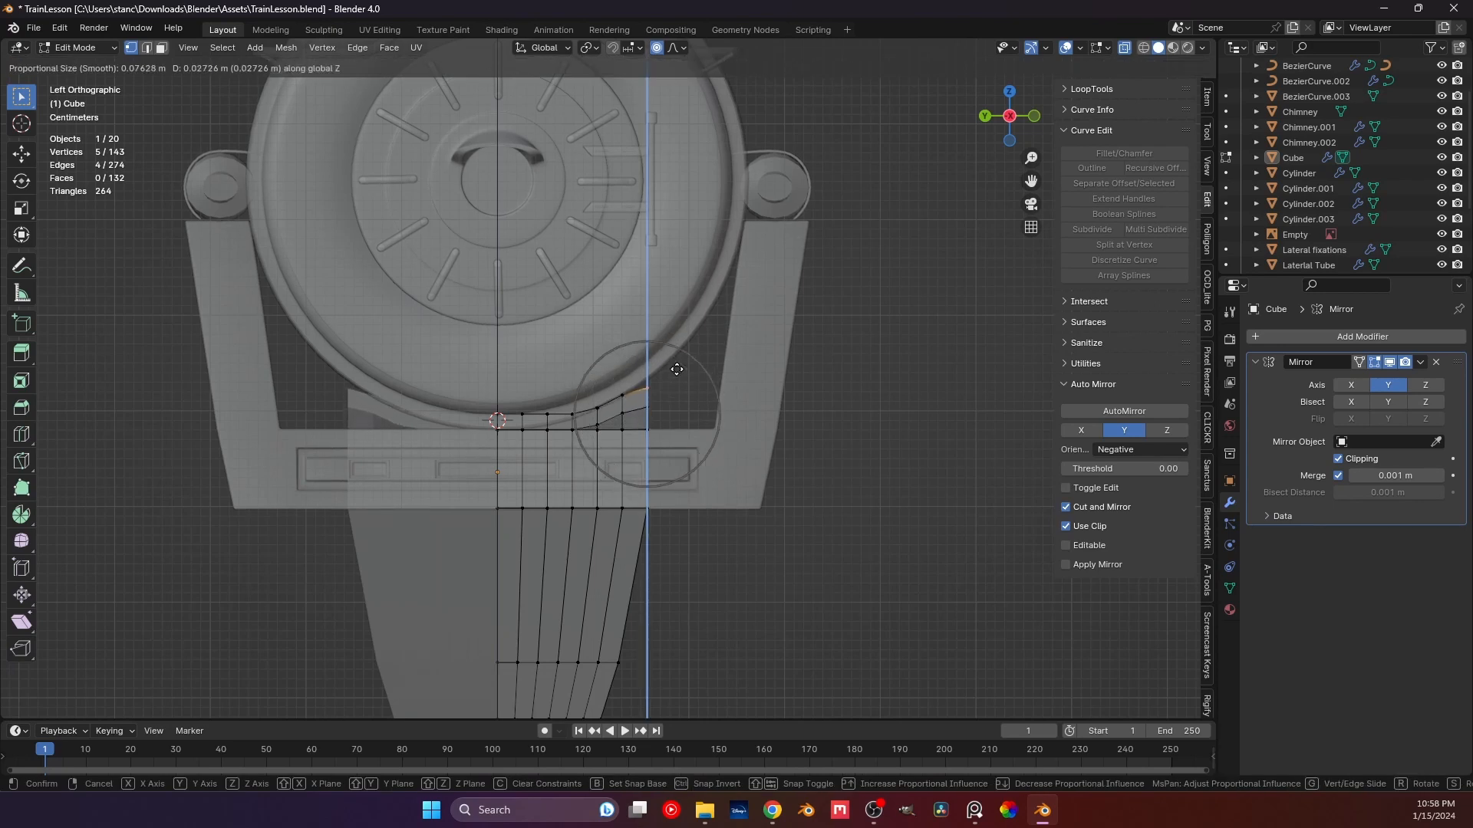
pyautogui.scroll(-5, 677, 369)
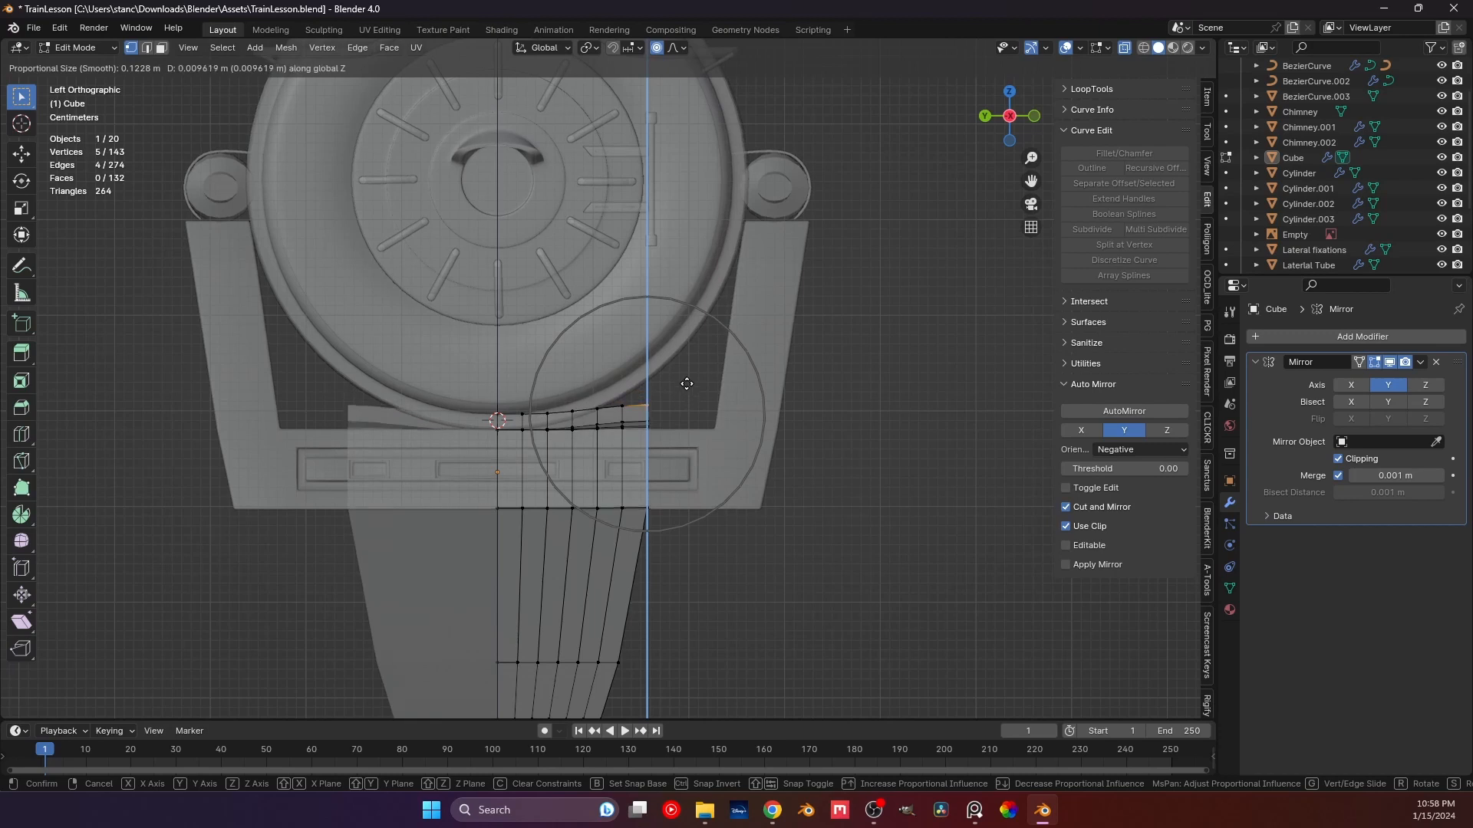
pyautogui.scroll(5, 685, 377)
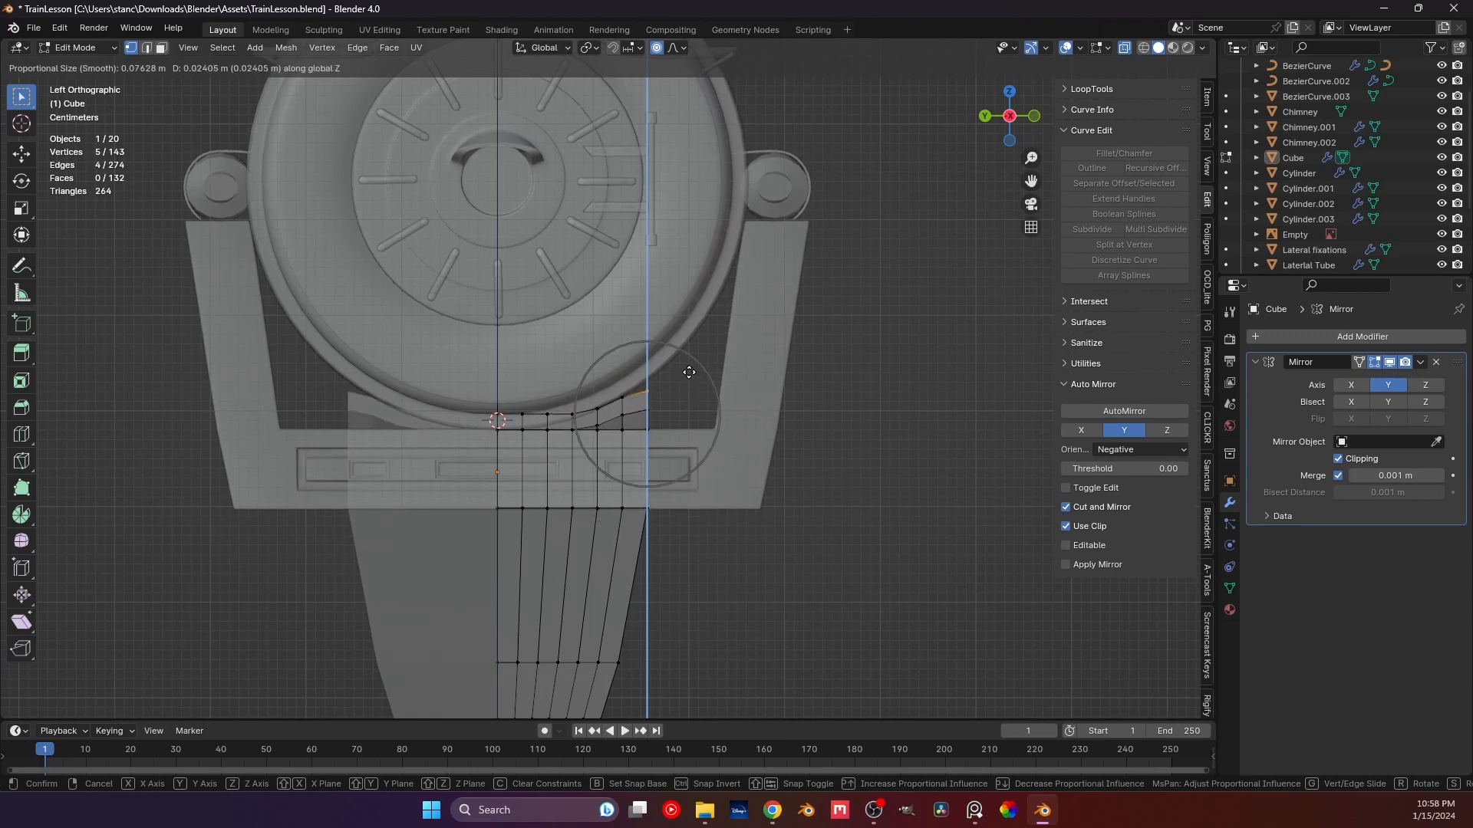
pyautogui.scroll(6, 689, 372)
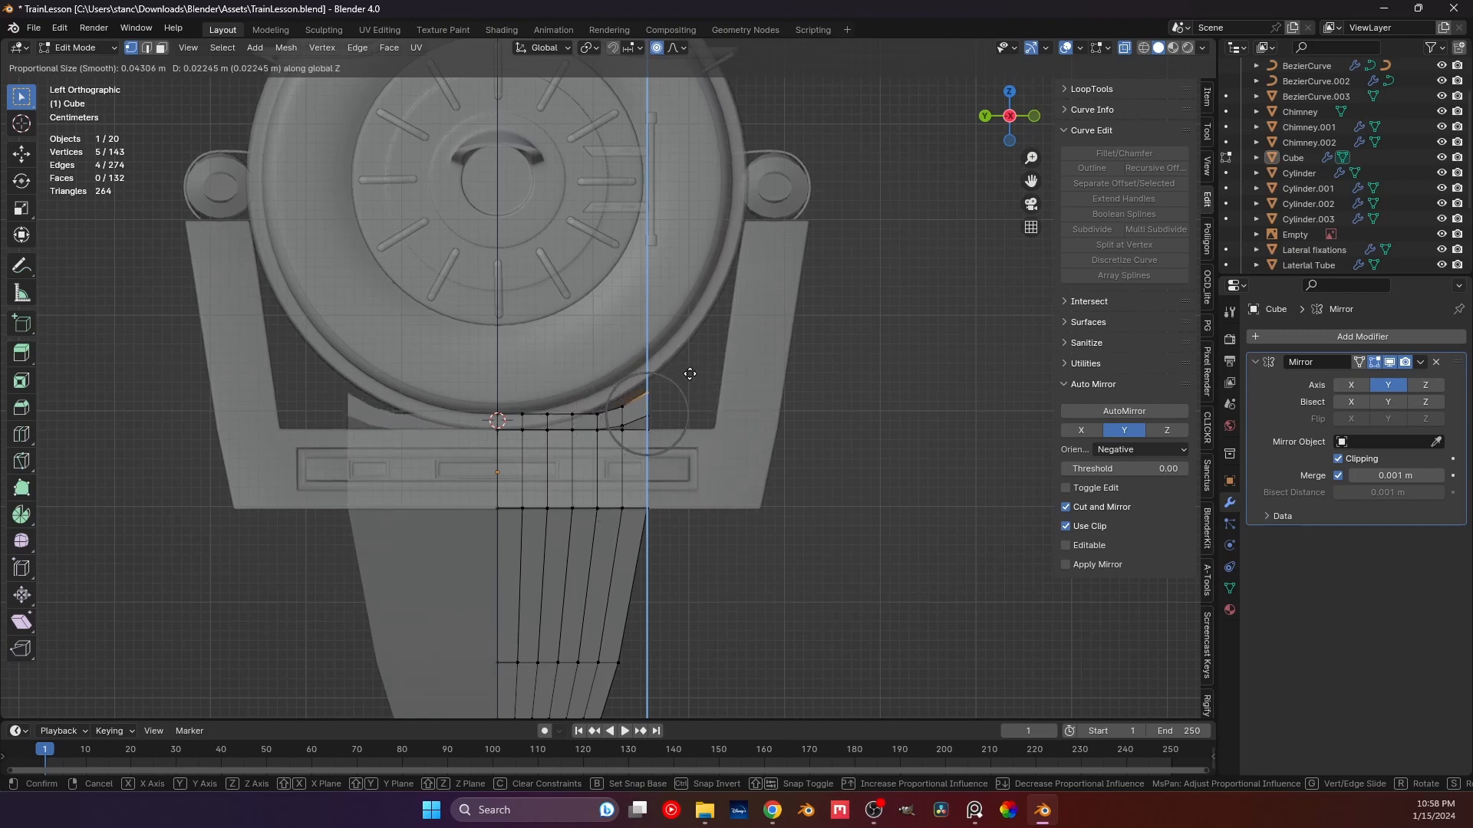
pyautogui.scroll(-2, 689, 372)
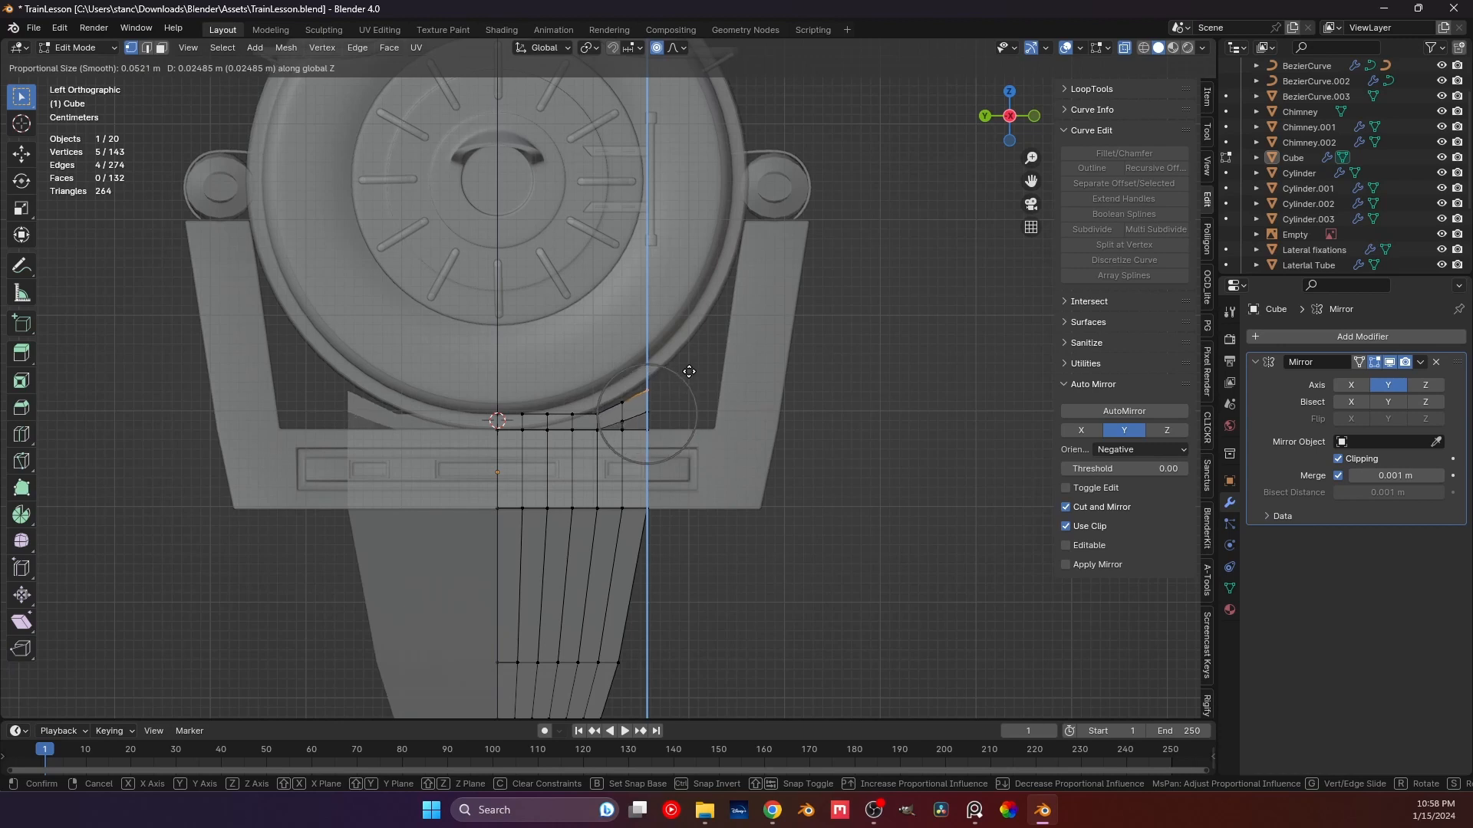
pyautogui.rightClick(688, 372)
pyautogui.click(675, 48)
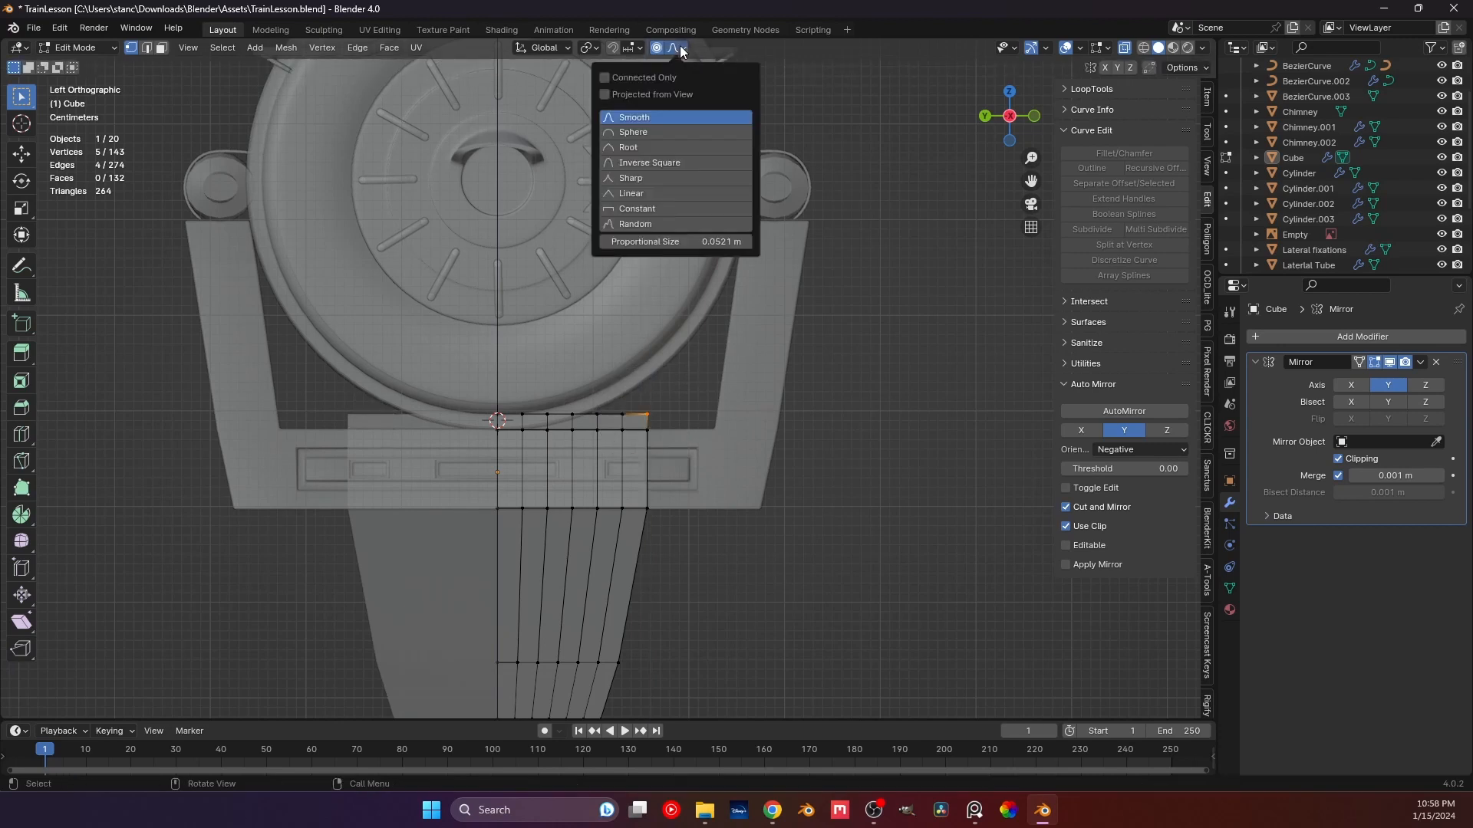
pyautogui.click(669, 117)
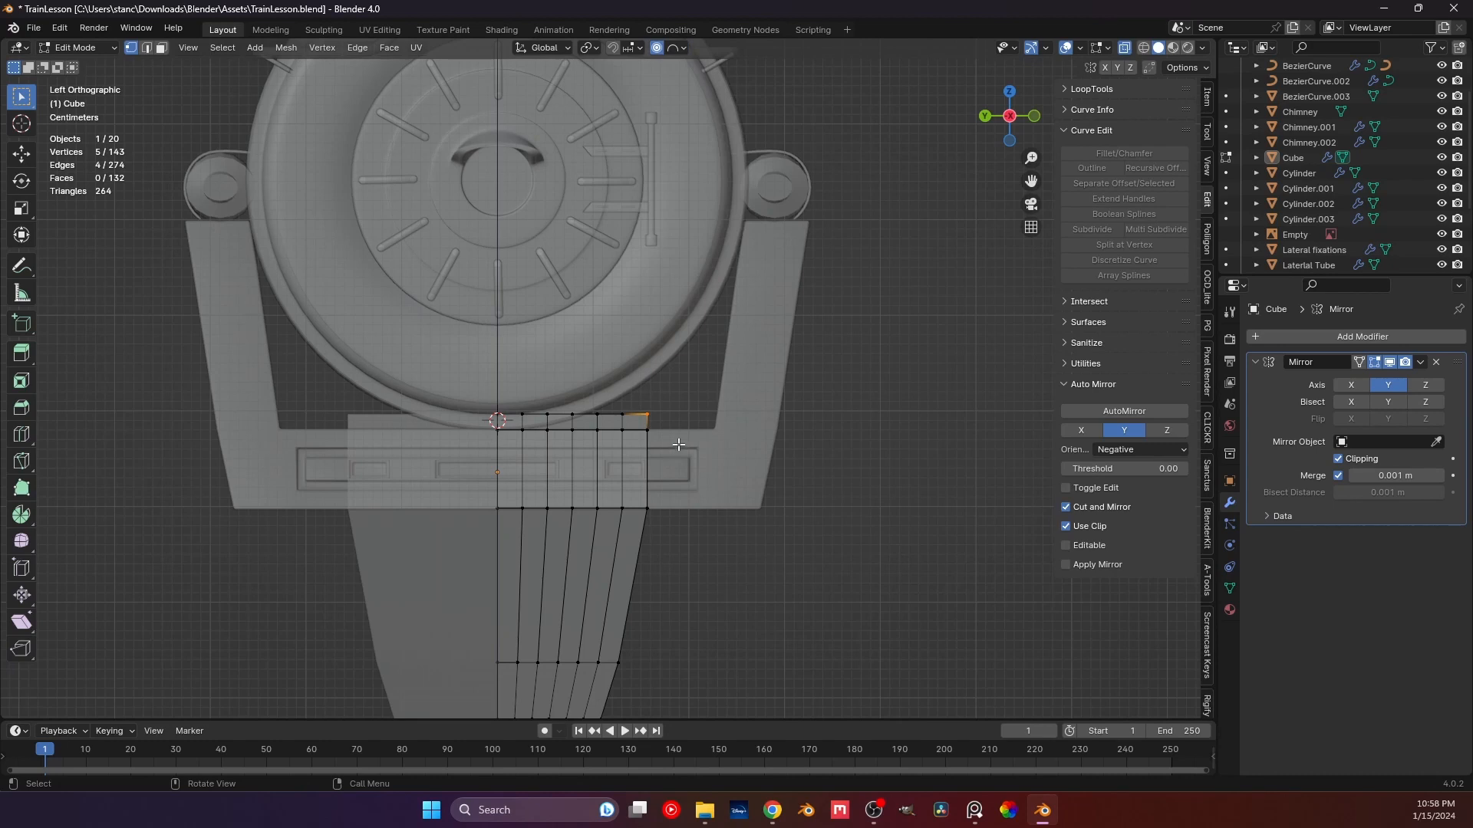
pyautogui.press('g')
pyautogui.press('z')
pyautogui.scroll(-10, 679, 439)
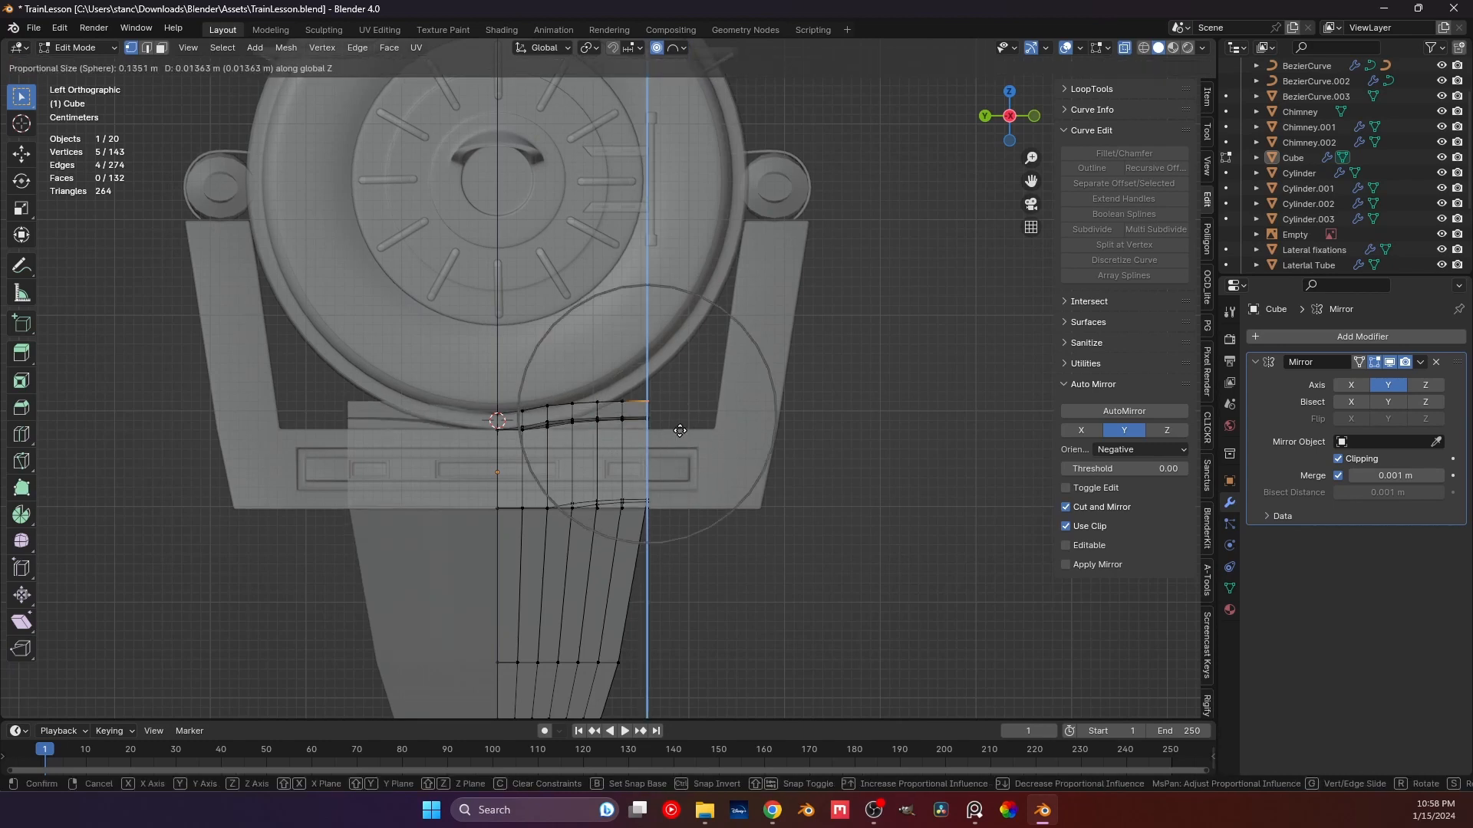
pyautogui.scroll(10, 680, 429)
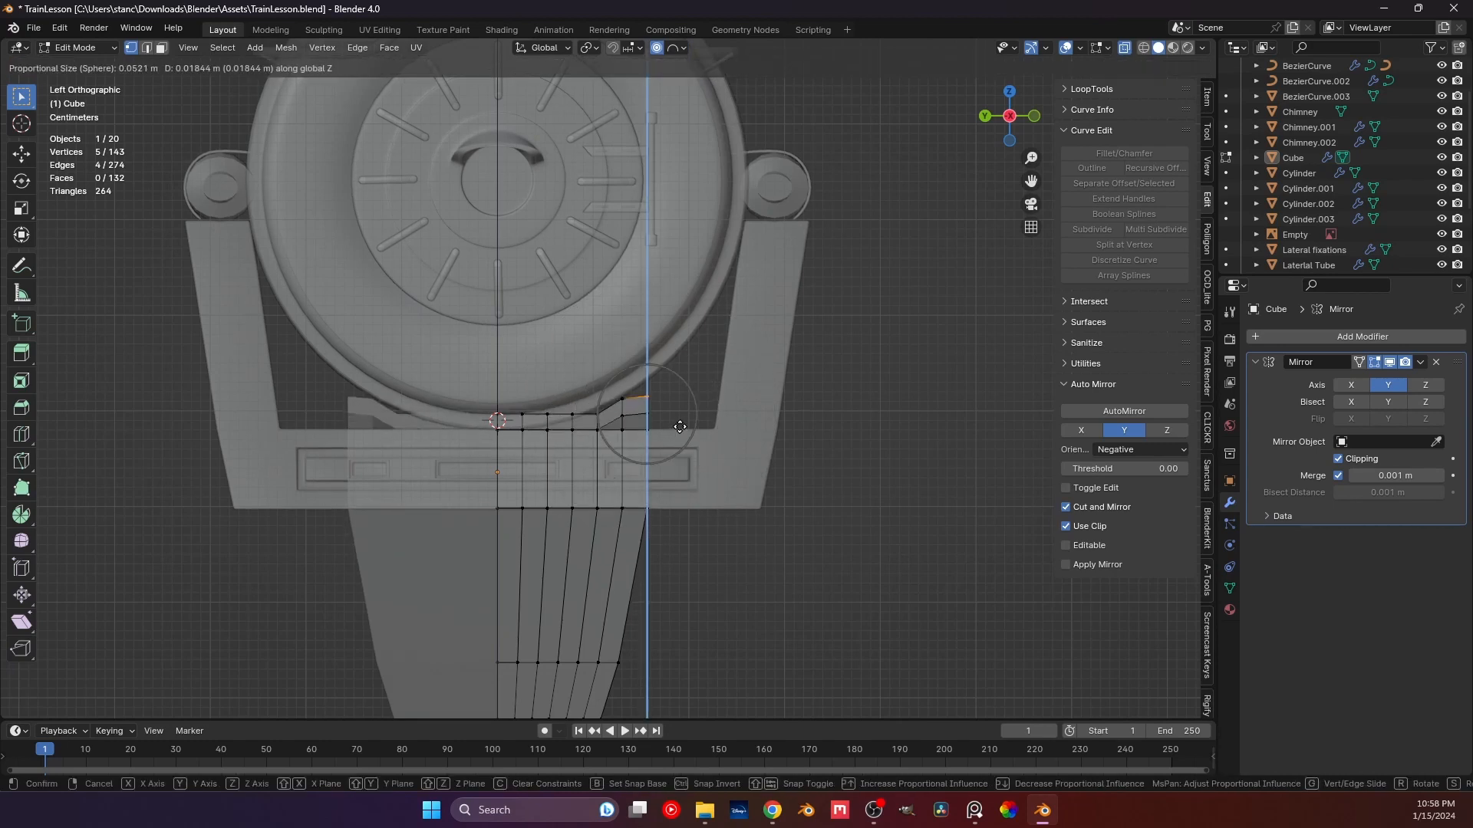
pyautogui.scroll(6, 679, 426)
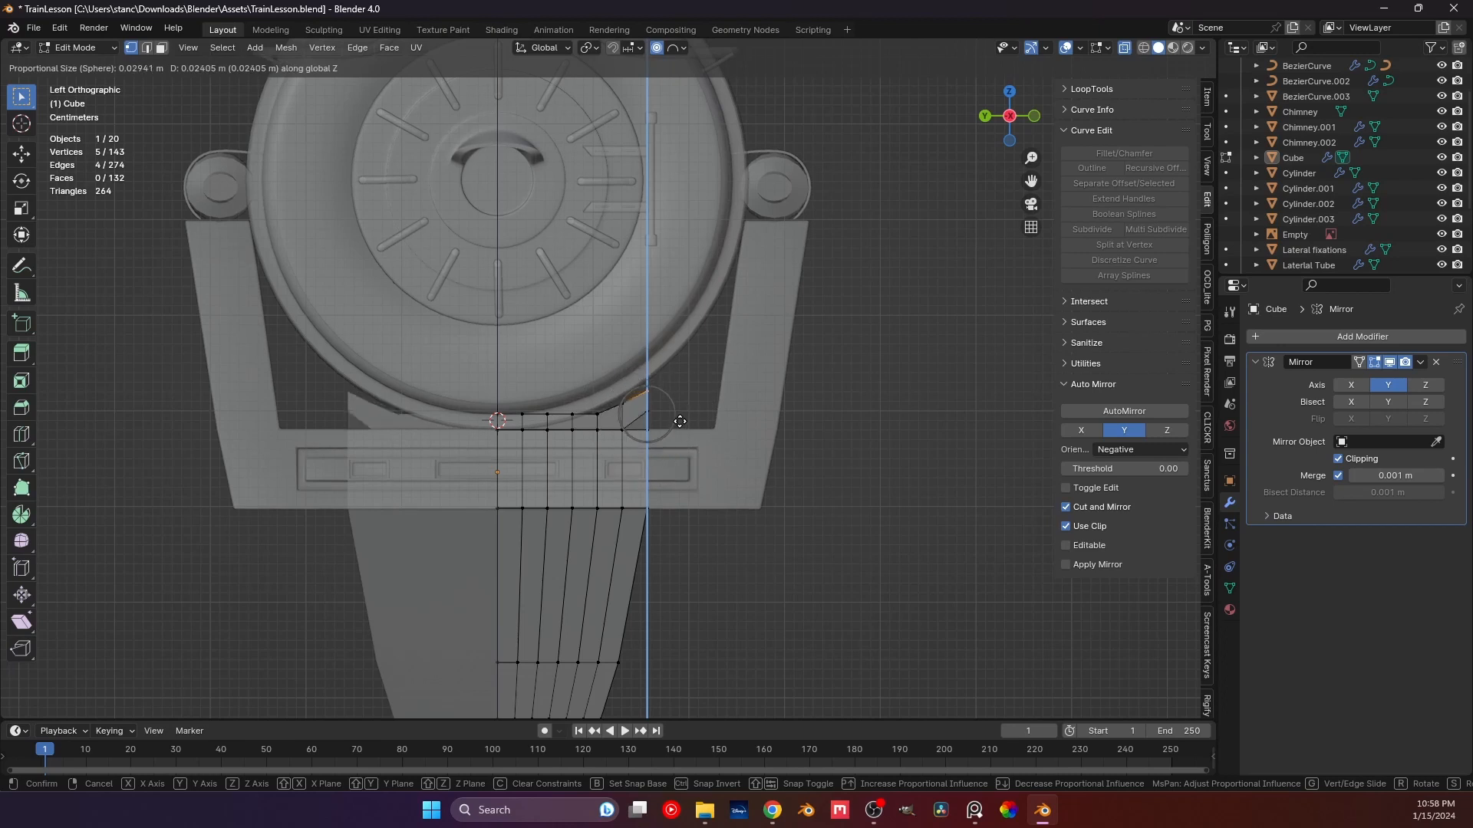
pyautogui.scroll(1, 680, 421)
pyautogui.rightClick(679, 422)
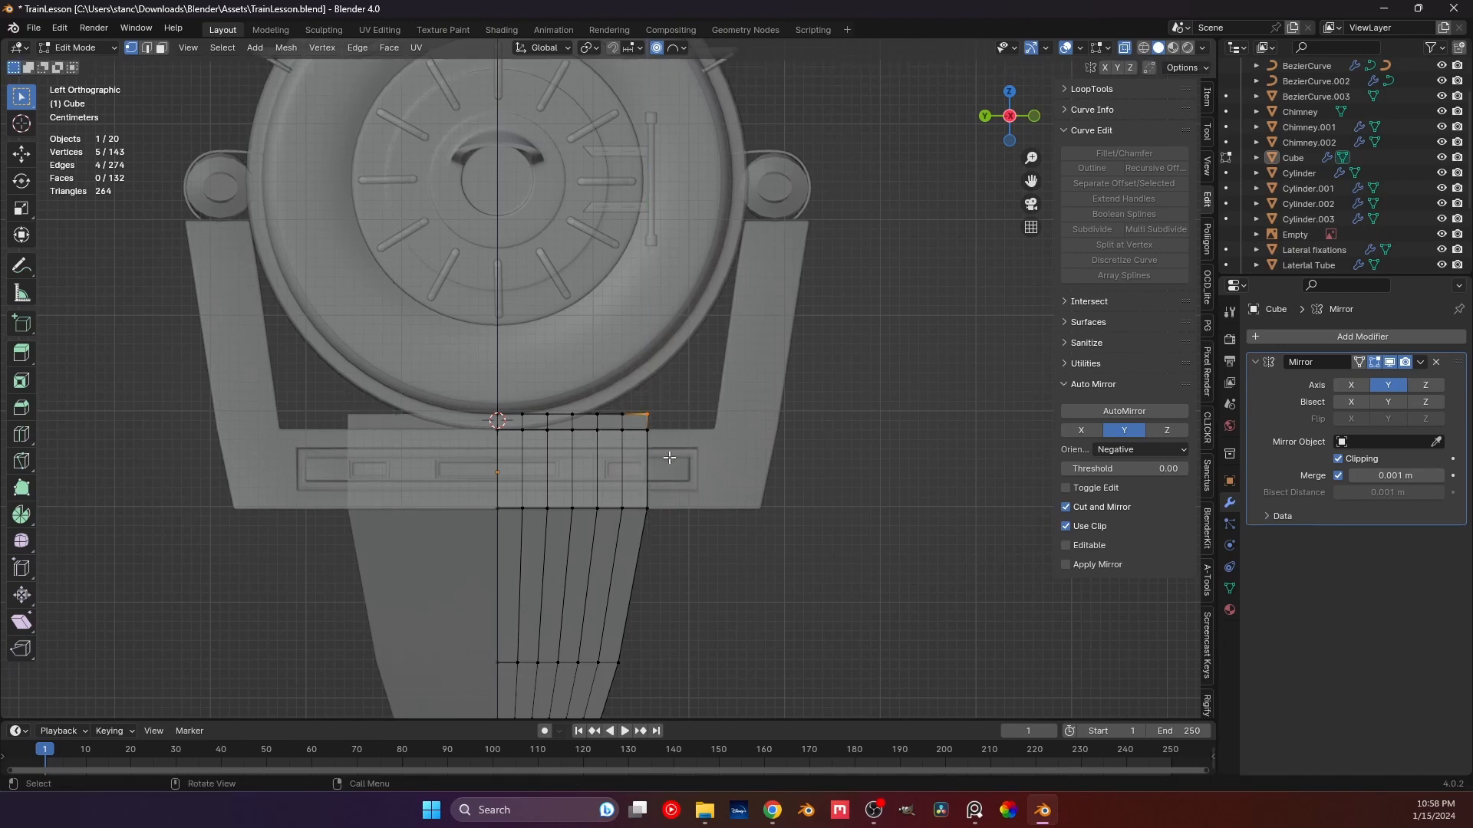
# Hide all of the block's vertices below its top surface and reselect the outer top edge.
pyautogui.scroll(-4, 670, 458)
pyautogui.moveTo(675, 575); pyautogui.dragTo(521, 386)
pyautogui.press('h')
pyautogui.scroll(5, 673, 374)
pyautogui.moveTo(636, 361); pyautogui.dragTo(688, 425)
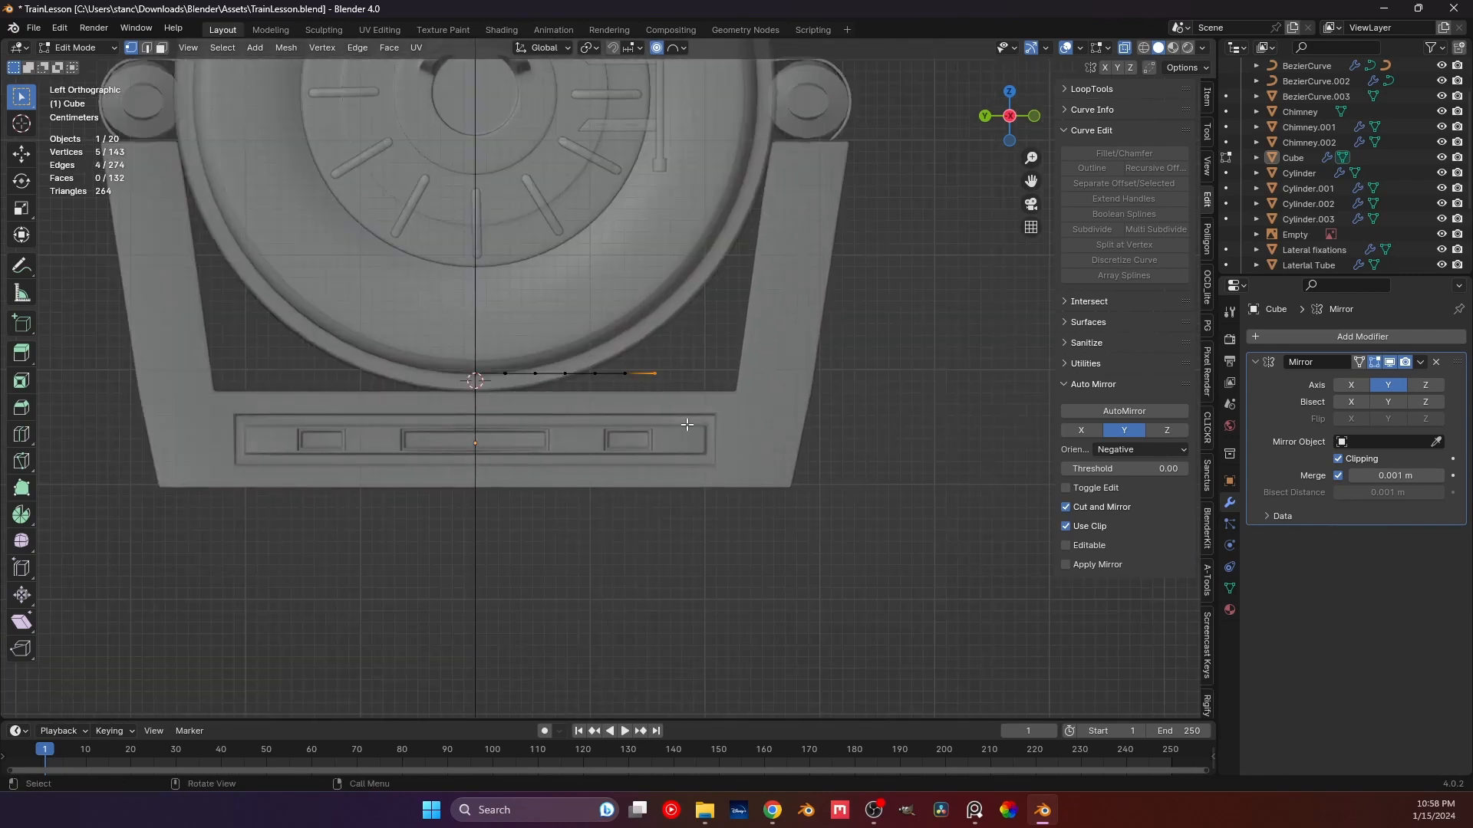
pyautogui.keyDown('shift'); pyautogui.moveTo(690, 415); pyautogui.dragTo(697, 444, button='middle'); pyautogui.keyUp('shift')
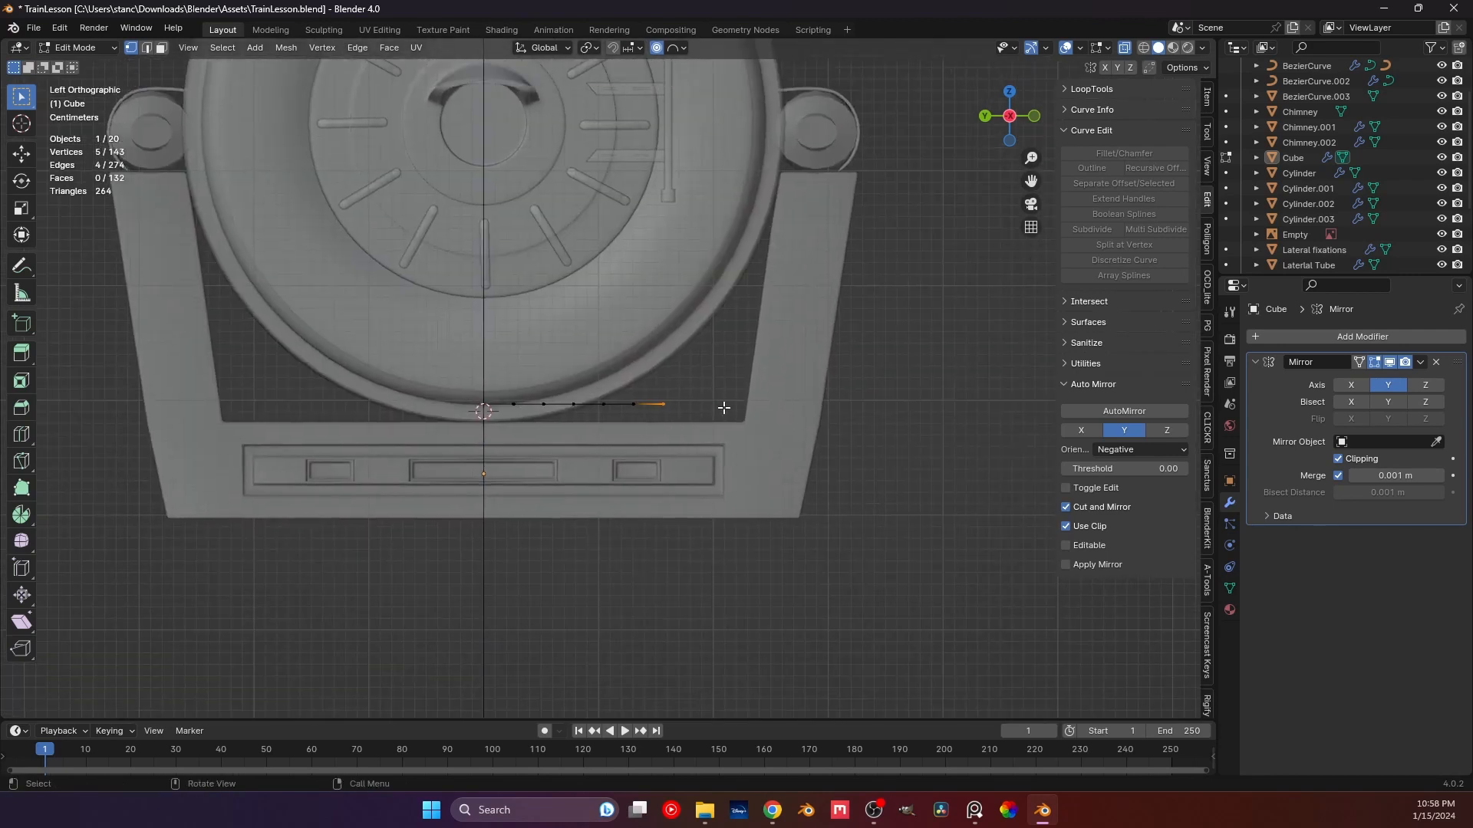
pyautogui.press('g')
pyautogui.press('z')
pyautogui.scroll(-5, 722, 390)
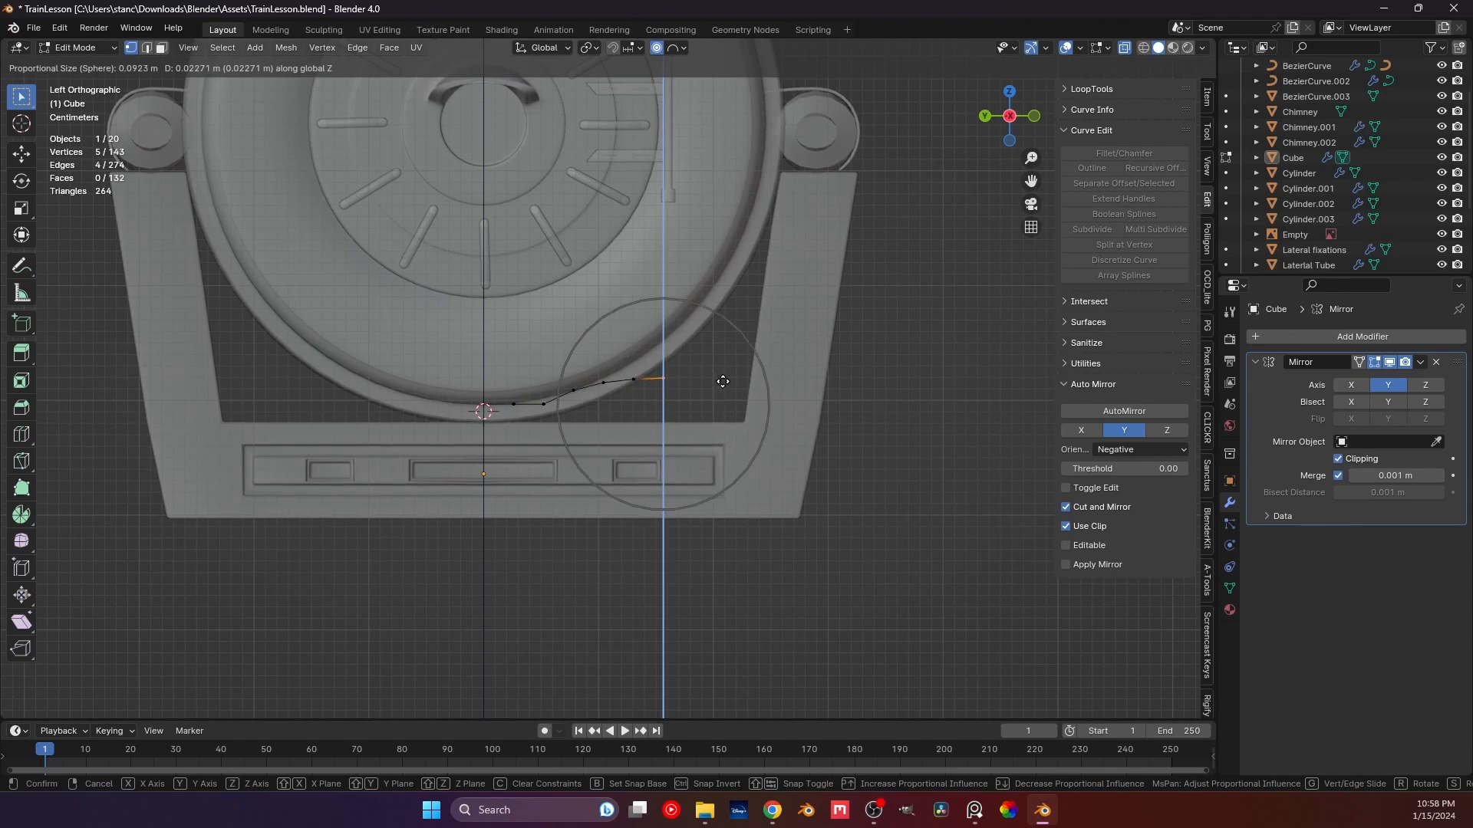
pyautogui.scroll(1, 723, 381)
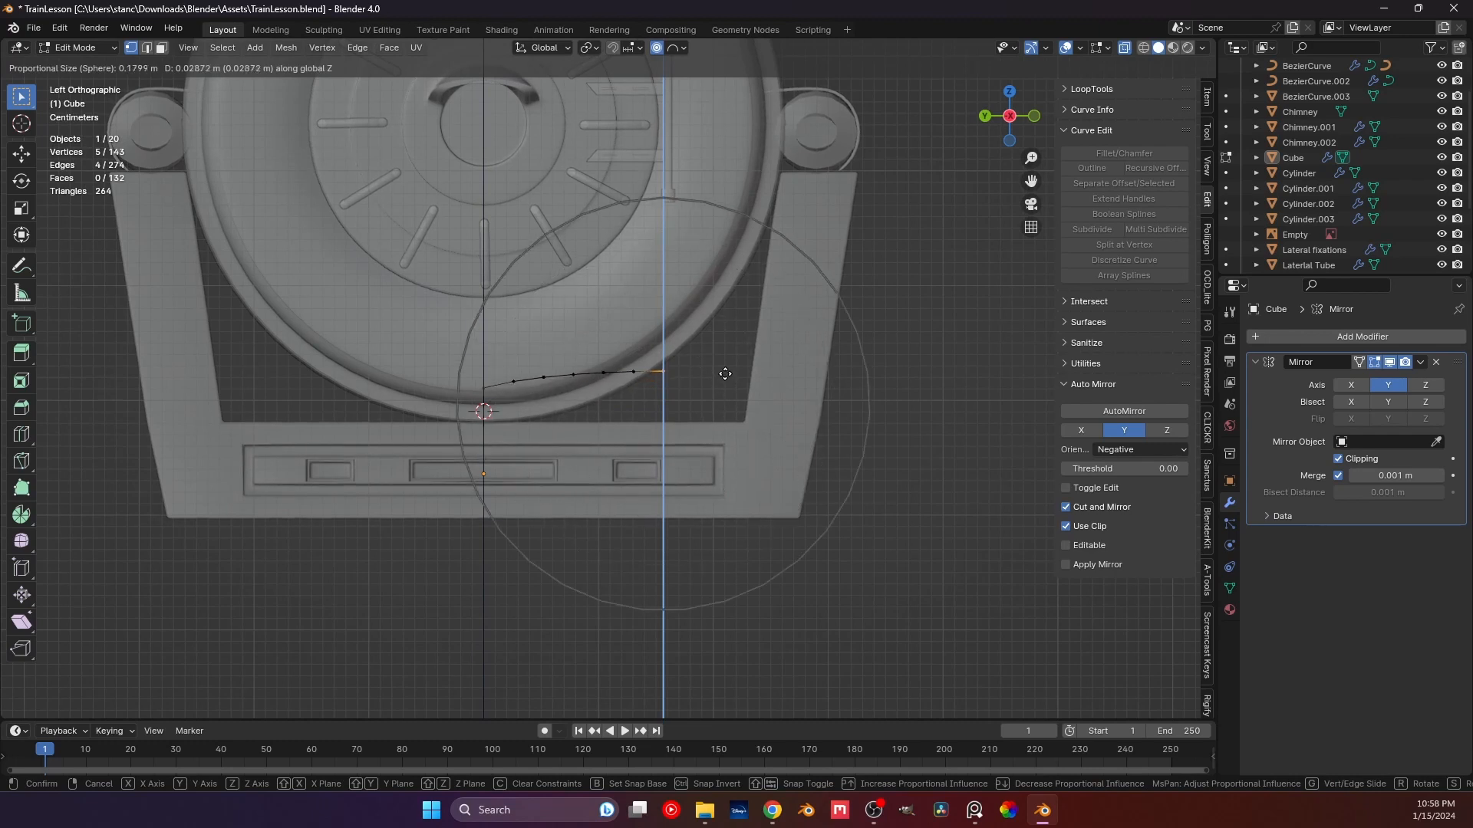
pyautogui.scroll(2, 725, 396)
pyautogui.press('Escape')
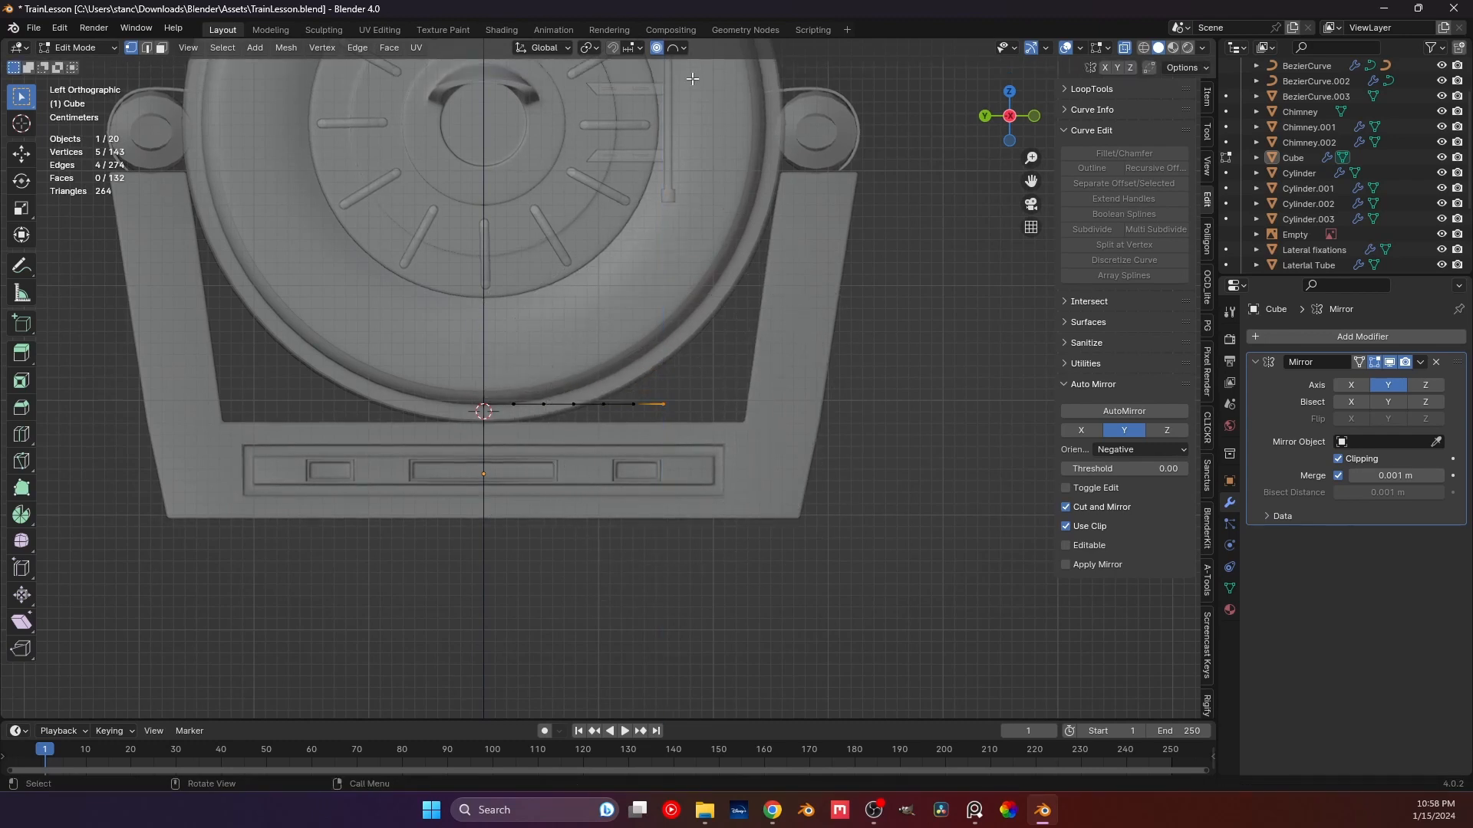
pyautogui.click(677, 48)
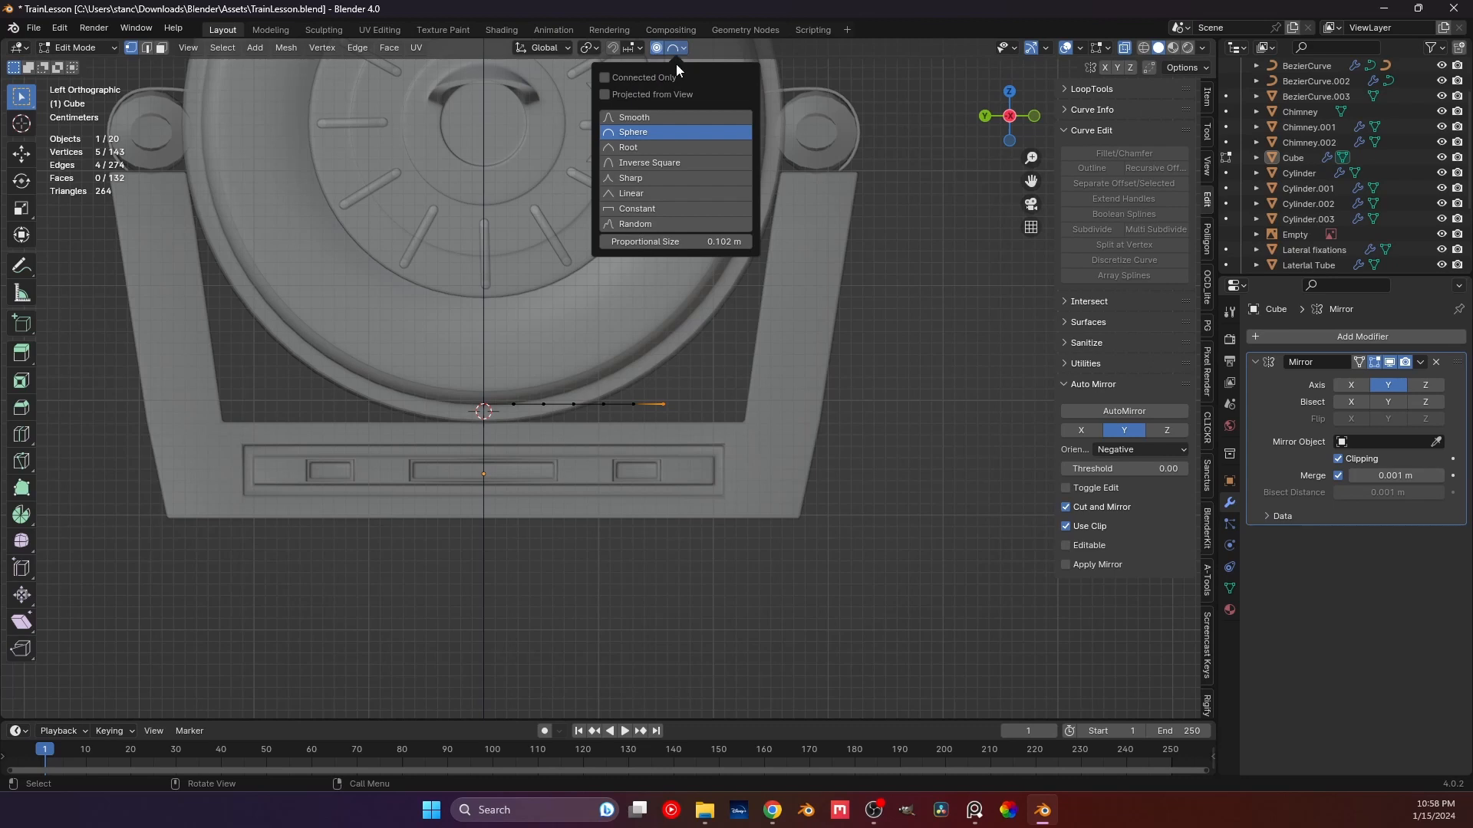
pyautogui.click(657, 165)
pyautogui.press('g')
pyautogui.press('z')
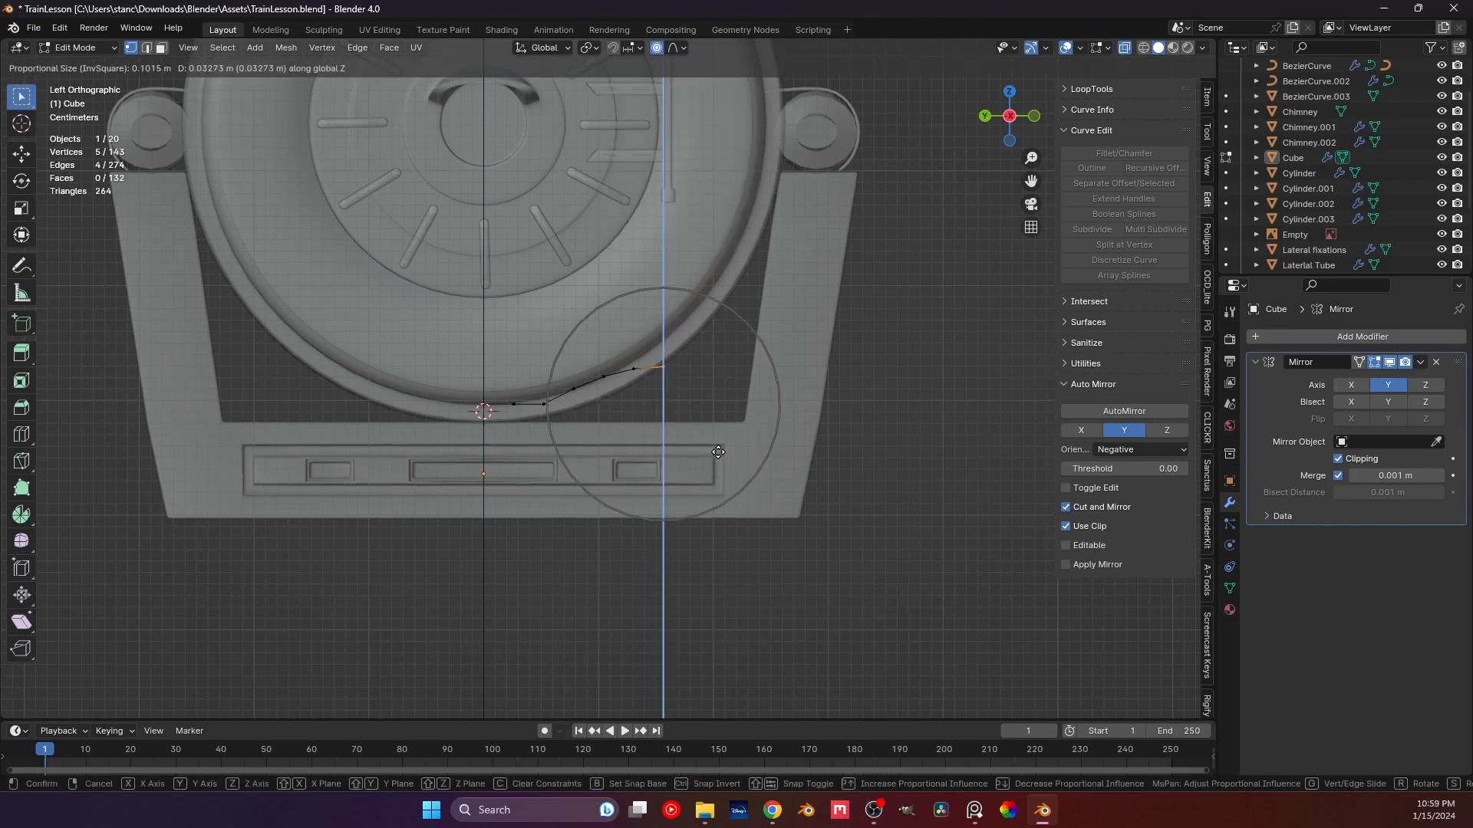
pyautogui.scroll(4, 718, 457)
pyautogui.scroll(6, 718, 456)
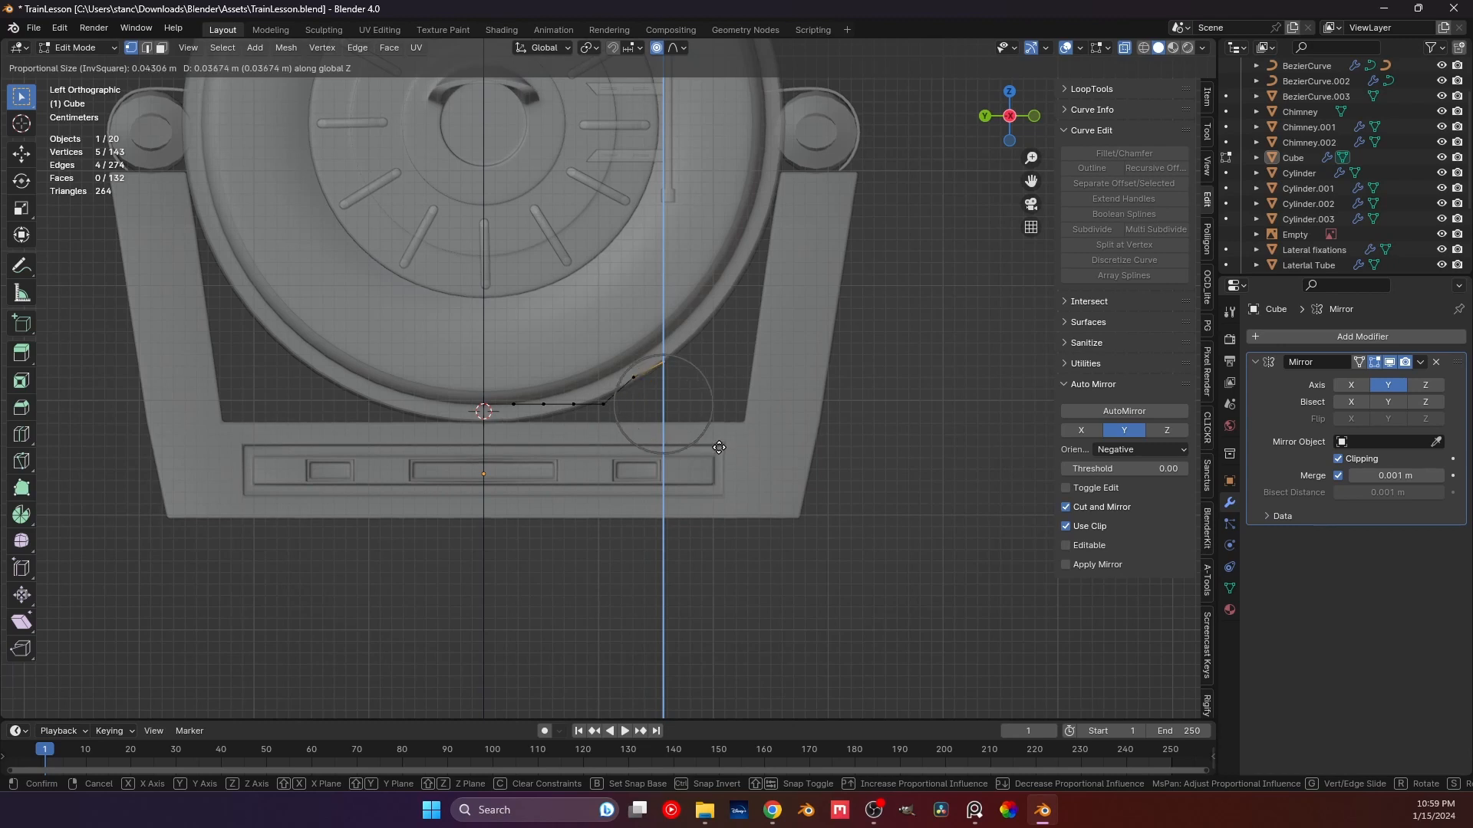
pyautogui.rightClick(719, 448)
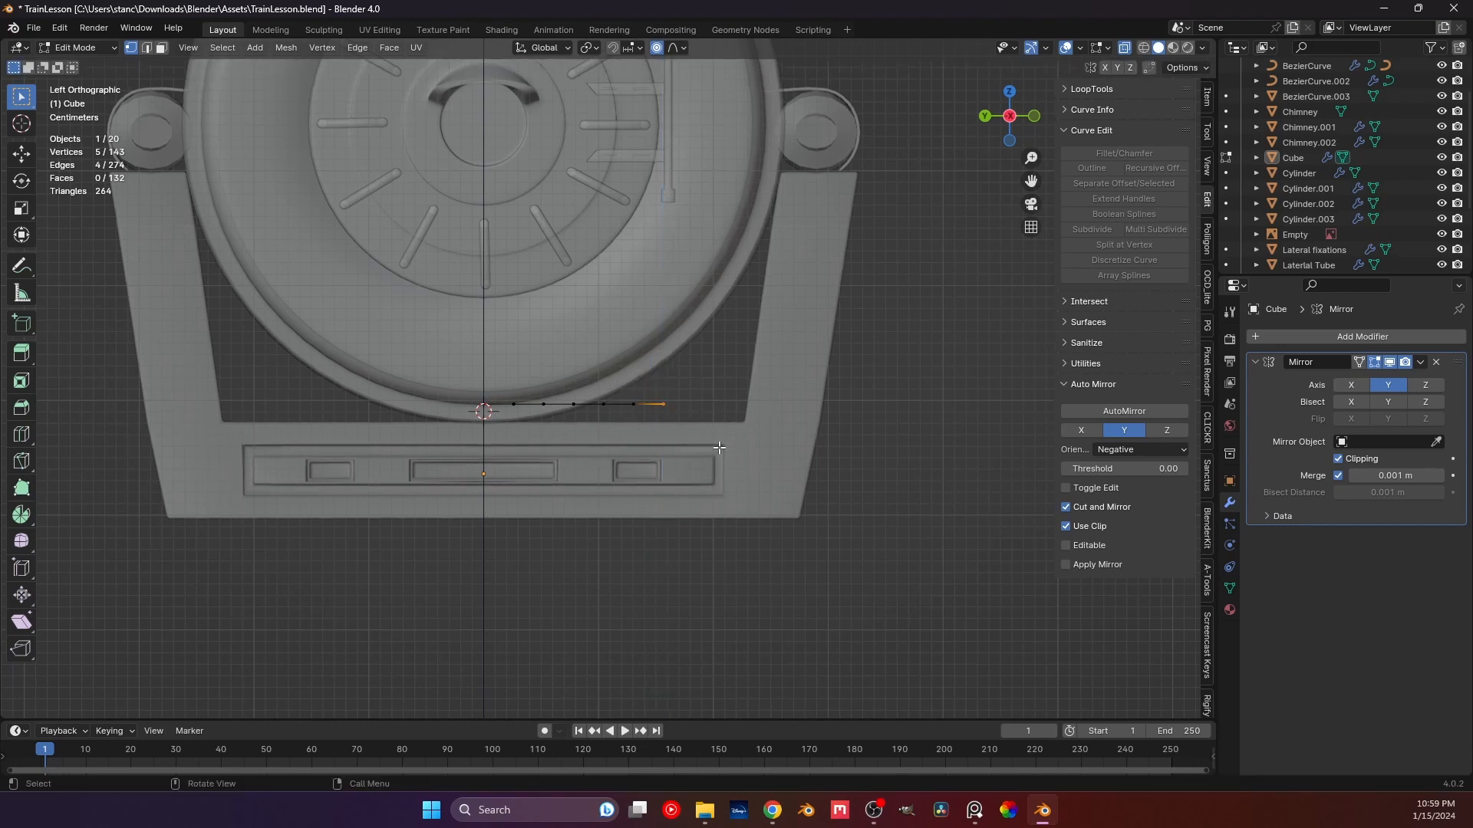
# Raise the outer top edge about 0.037 m along Z with Sharp proportional falloff and a size of about 0.18 m, following the boiler's curve.
pyautogui.click(684, 49)
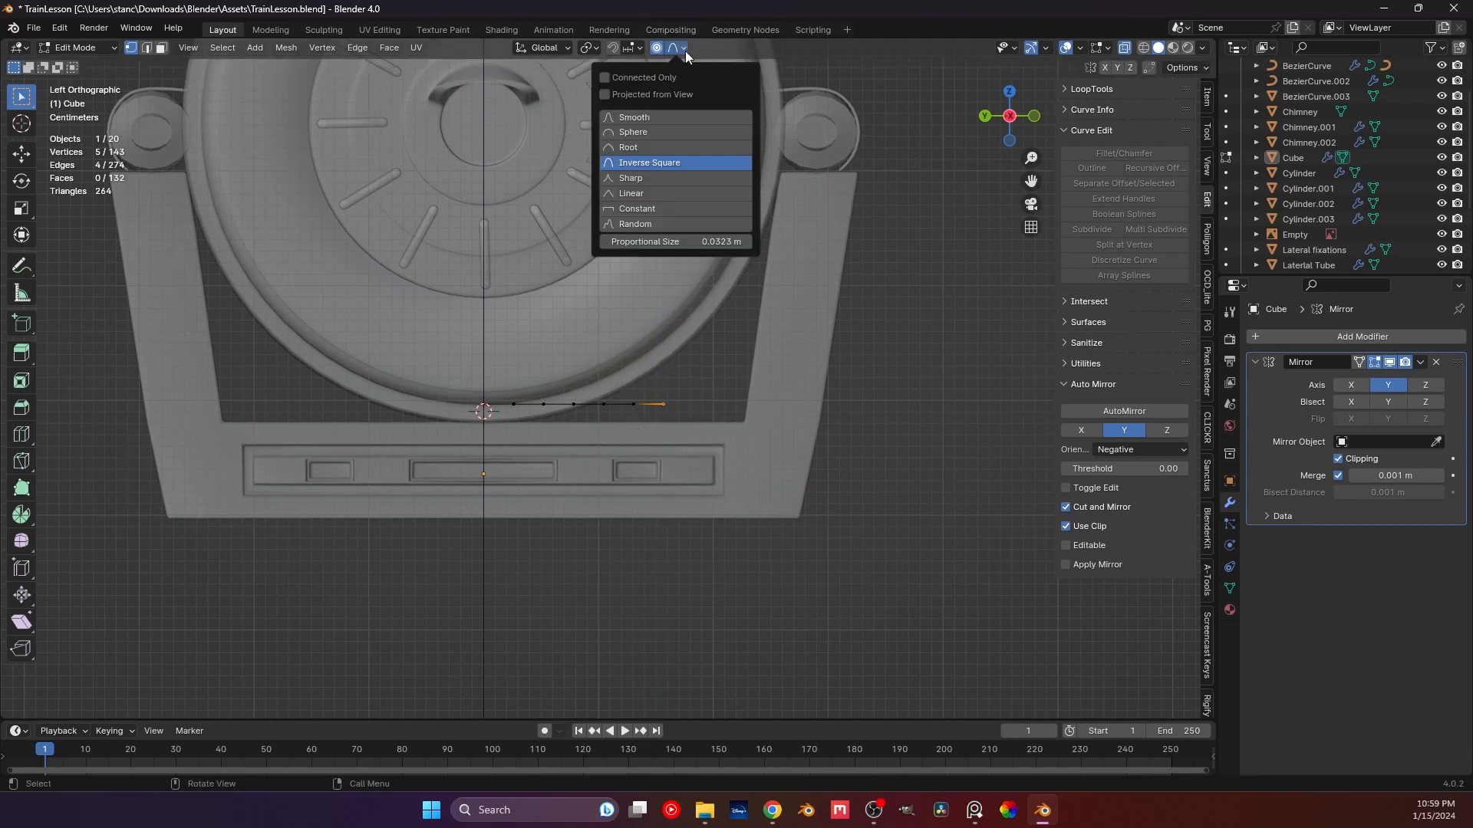
pyautogui.click(656, 180)
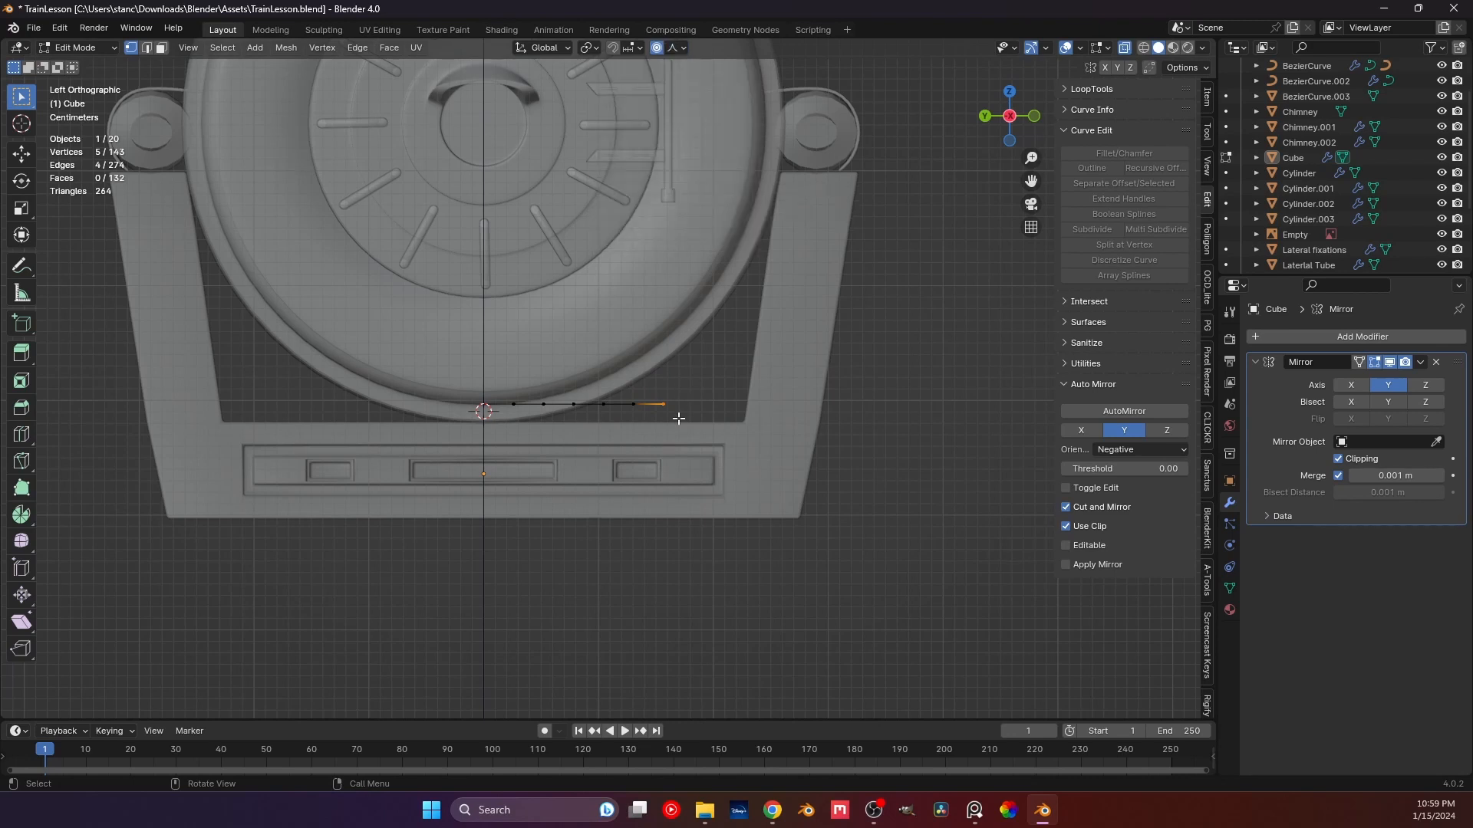
pyautogui.press('g')
pyautogui.press('z')
pyautogui.scroll(5, 677, 405)
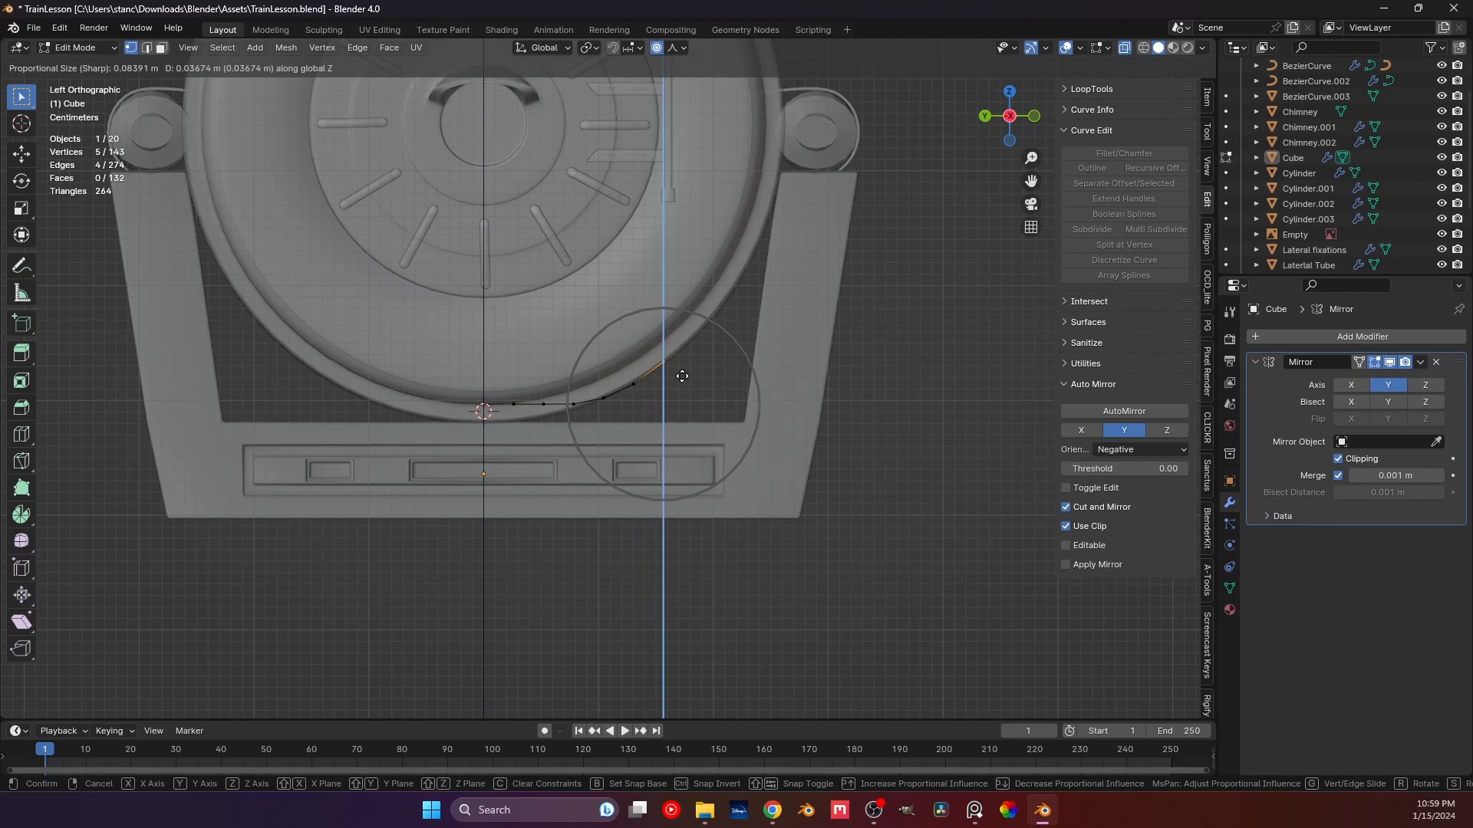
pyautogui.scroll(-4, 682, 376)
pyautogui.scroll(-2, 682, 376)
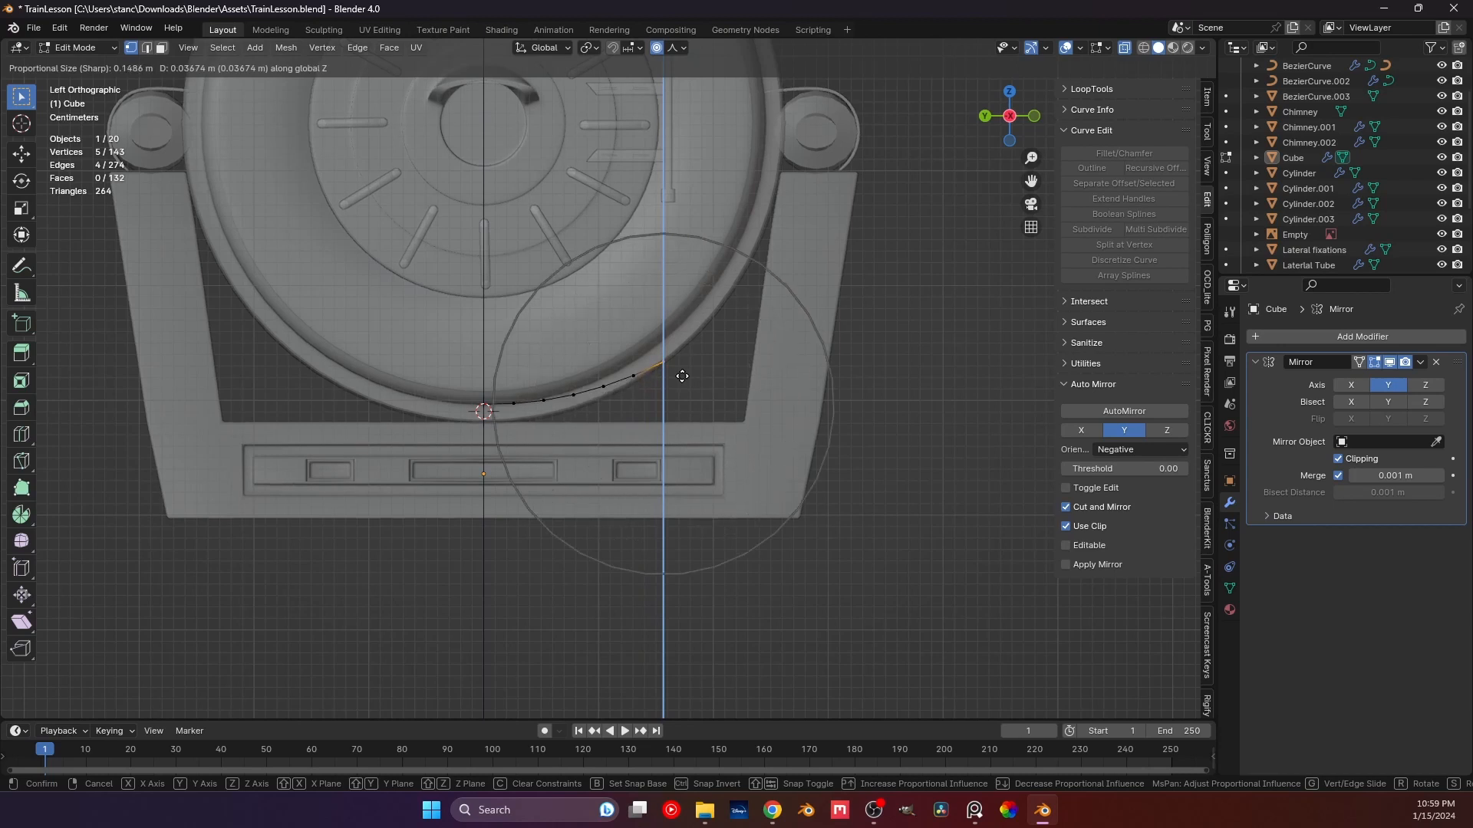
pyautogui.scroll(-2, 682, 376)
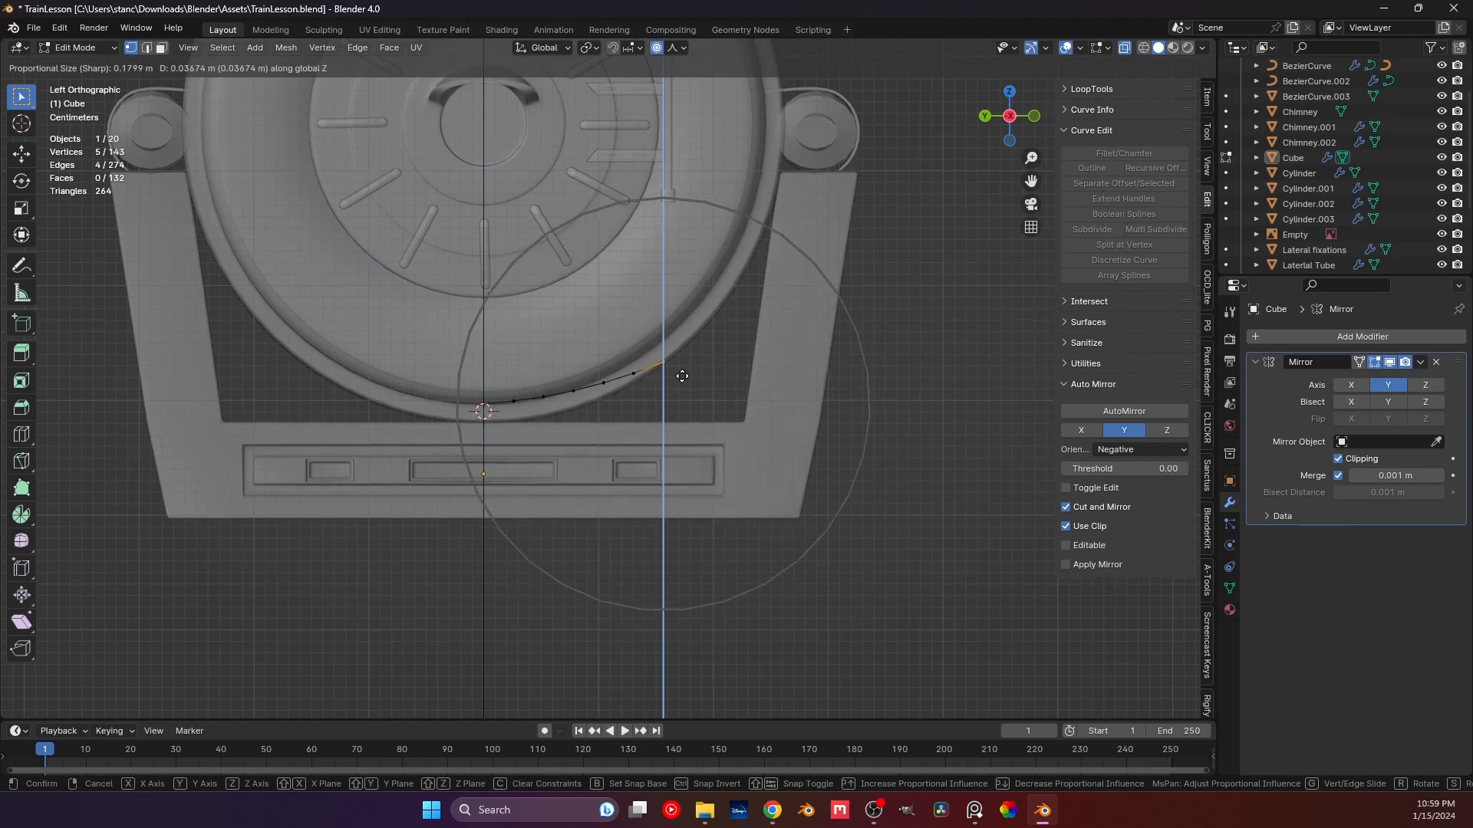
pyautogui.click(681, 376)
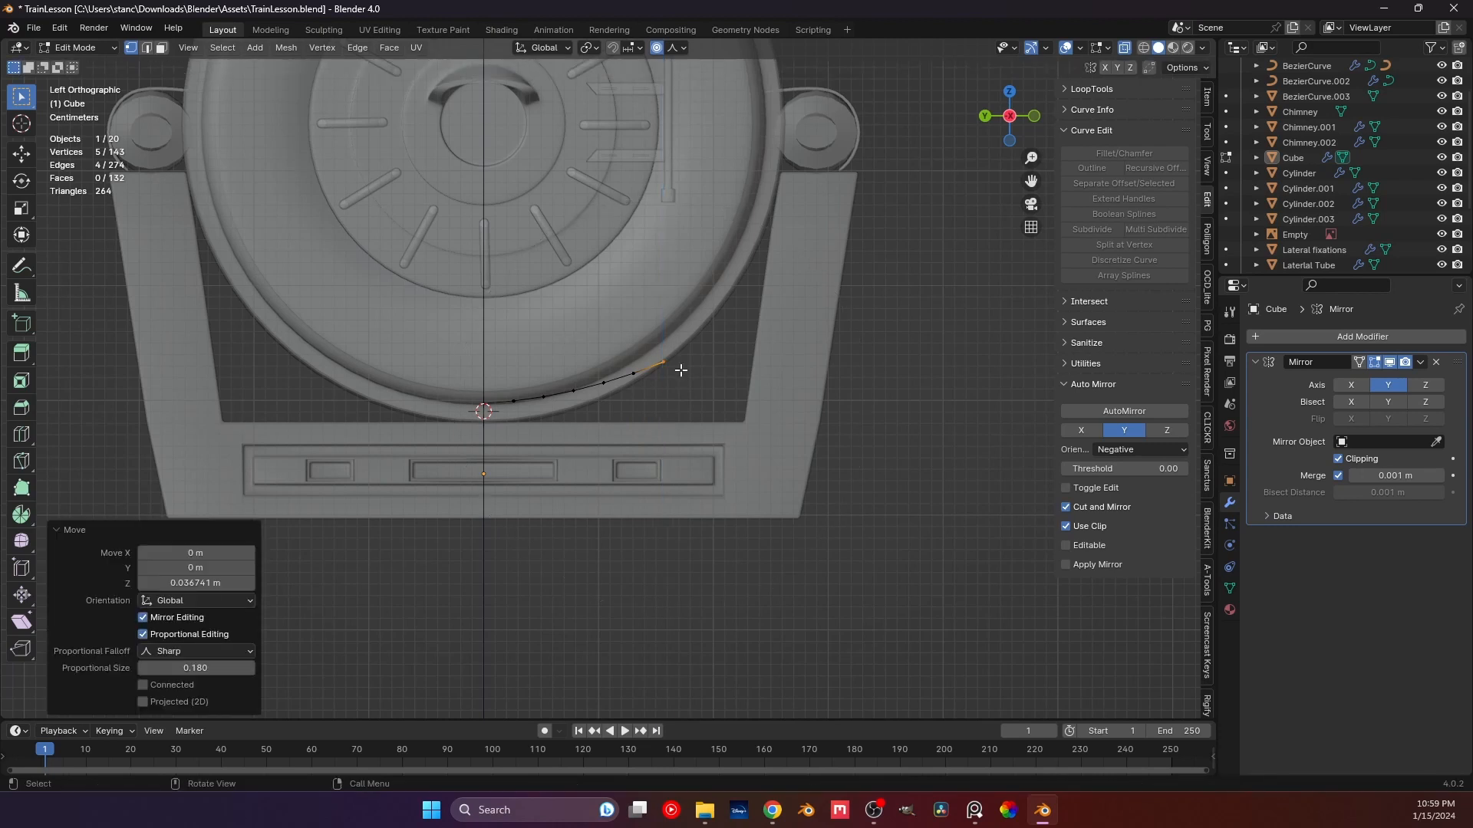
# Select the block's whole visible top surface and lower it about 0.016 m along Z with Sharp proportional falloff.
pyautogui.hotkey('ctrl', 'l')
pyautogui.press('g')
pyautogui.press('z')
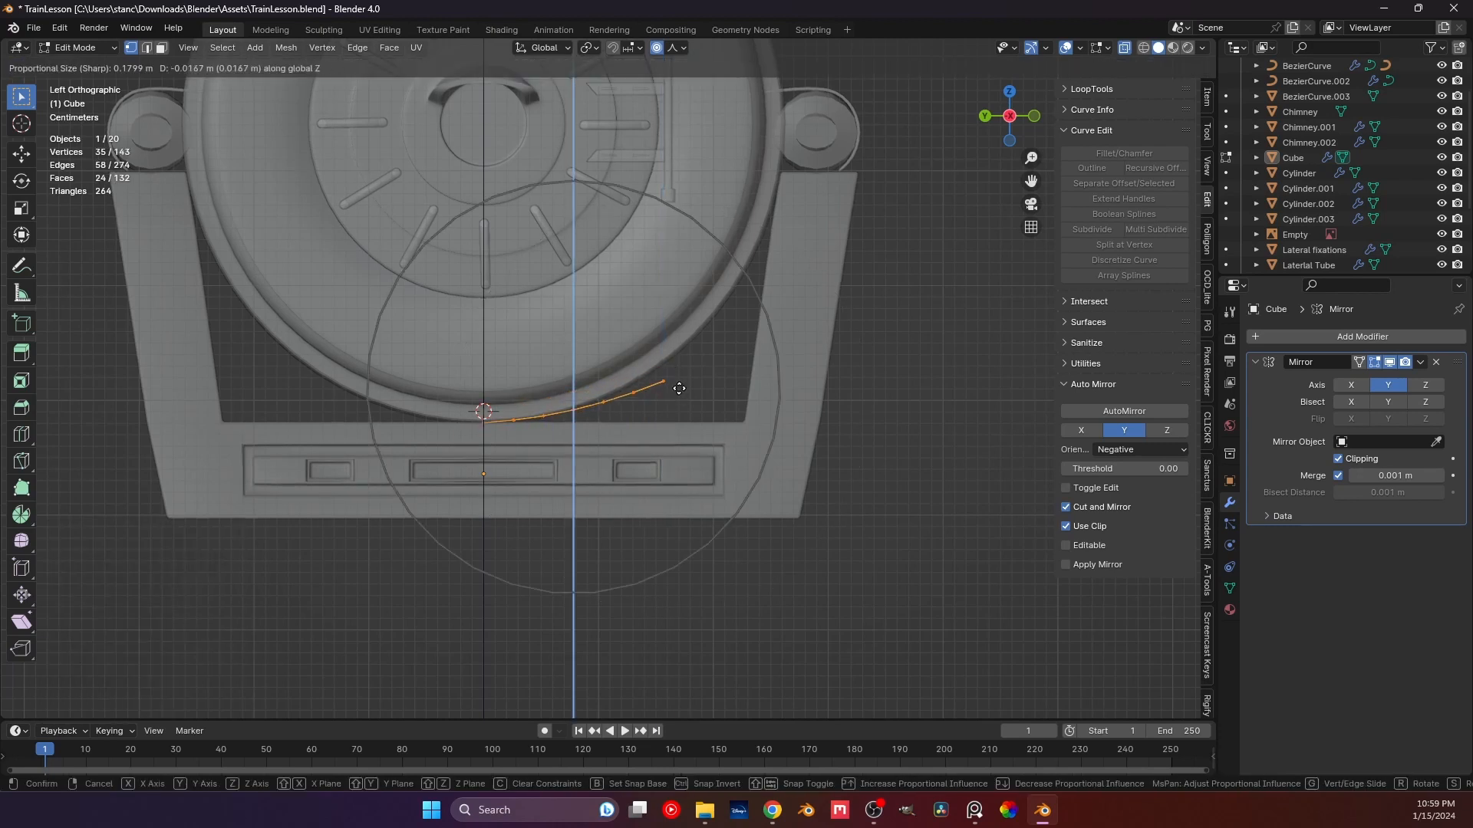
pyautogui.click(679, 389)
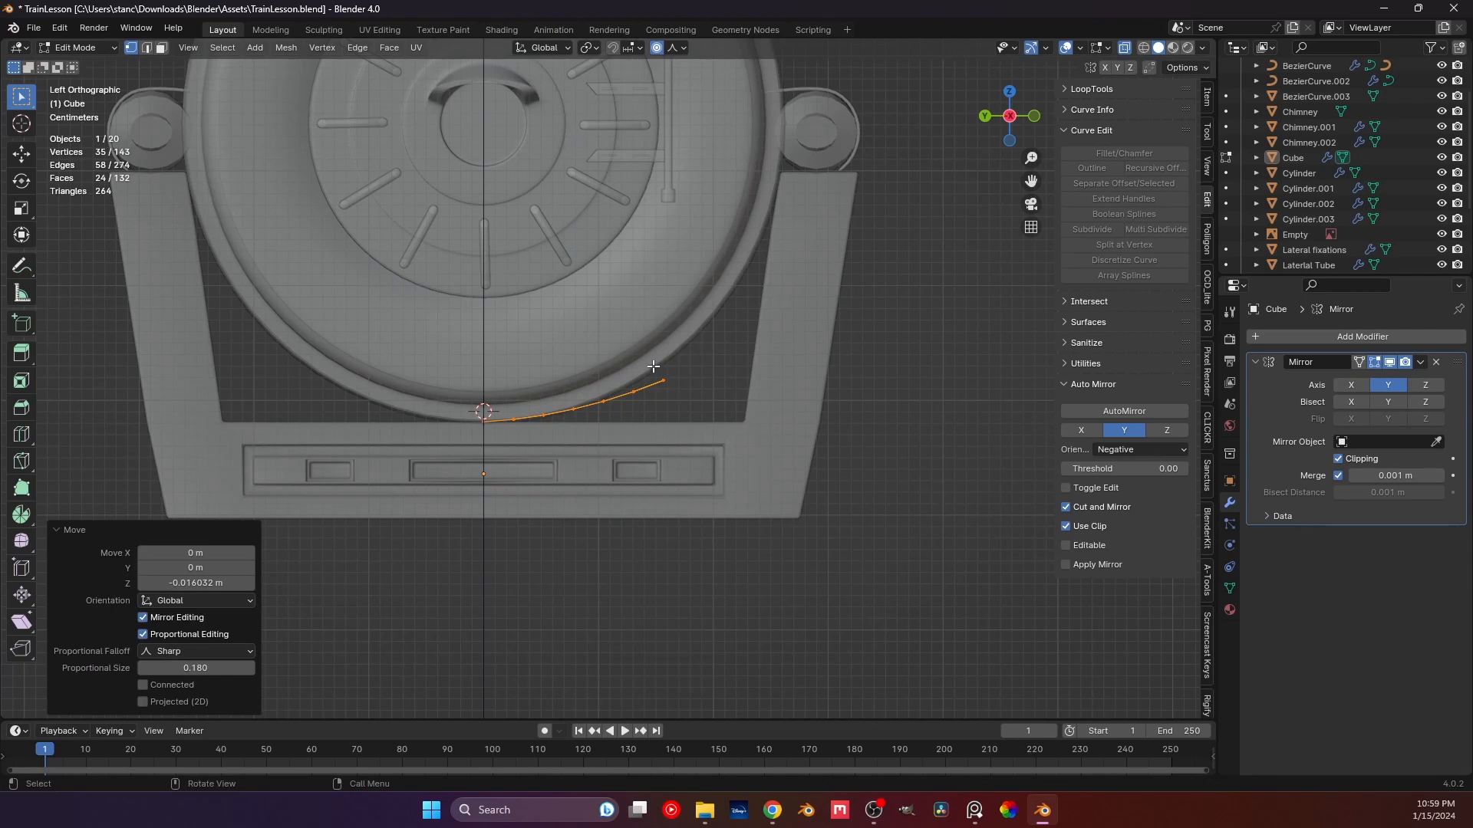
# Raise the outer top edge loop about 0.013 m along Z, reducing the proportional size to about 0.057 m.
pyautogui.keyDown('alt'); pyautogui.click(653, 366); pyautogui.keyUp('alt')
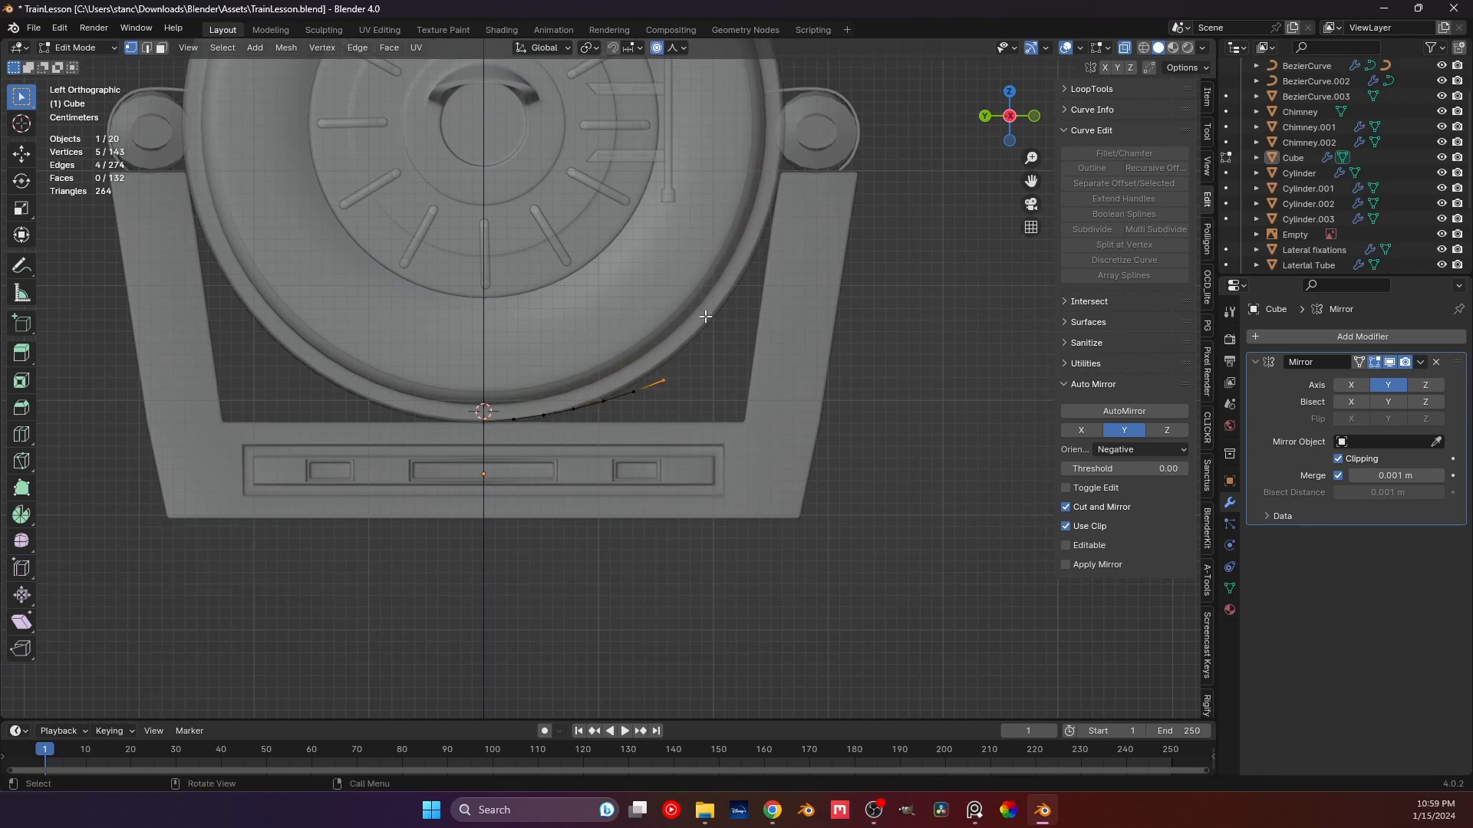
pyautogui.press('g')
pyautogui.press('z')
pyautogui.scroll(8, 703, 373)
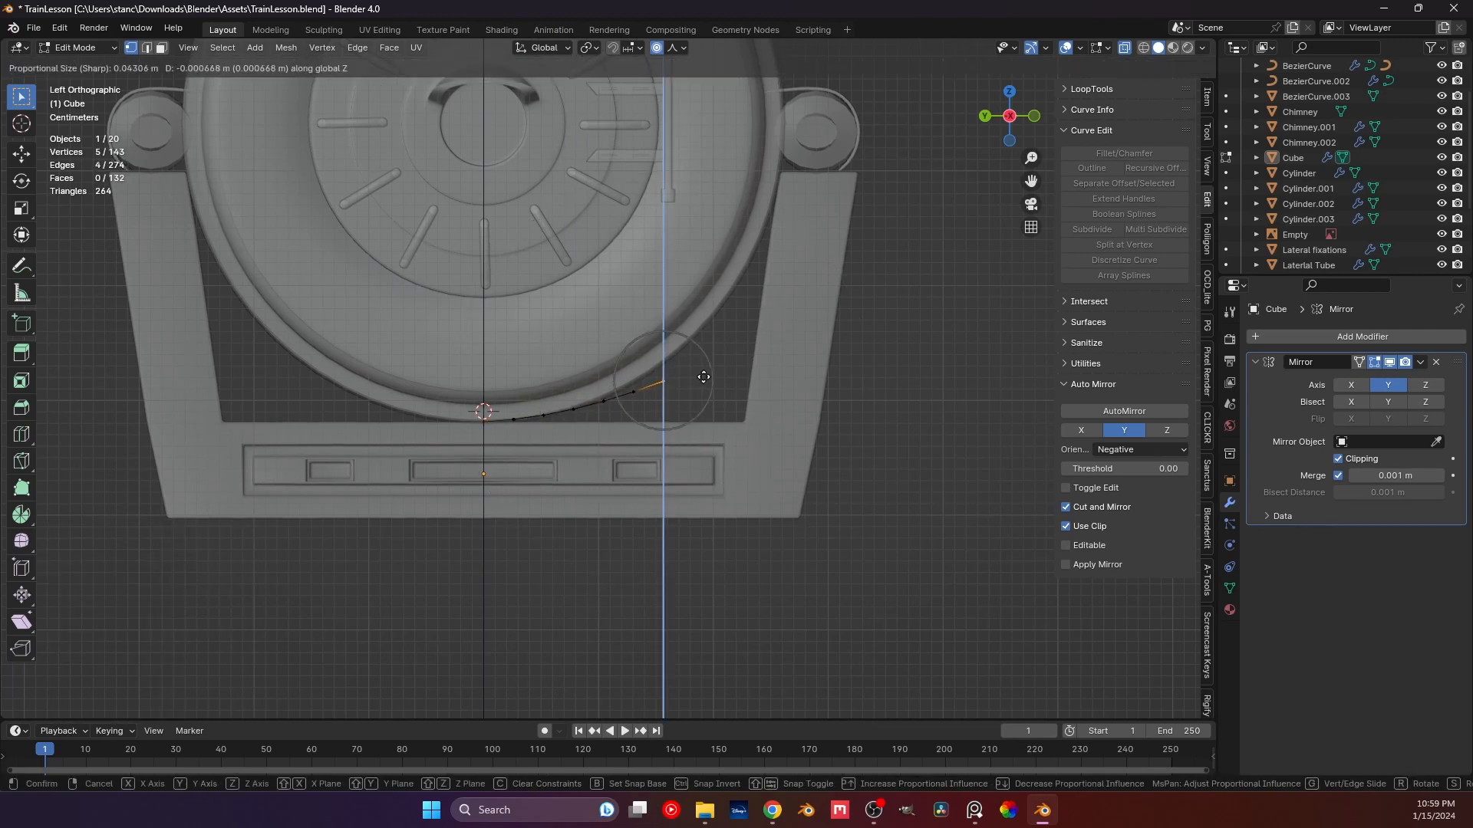
pyautogui.scroll(-3, 702, 366)
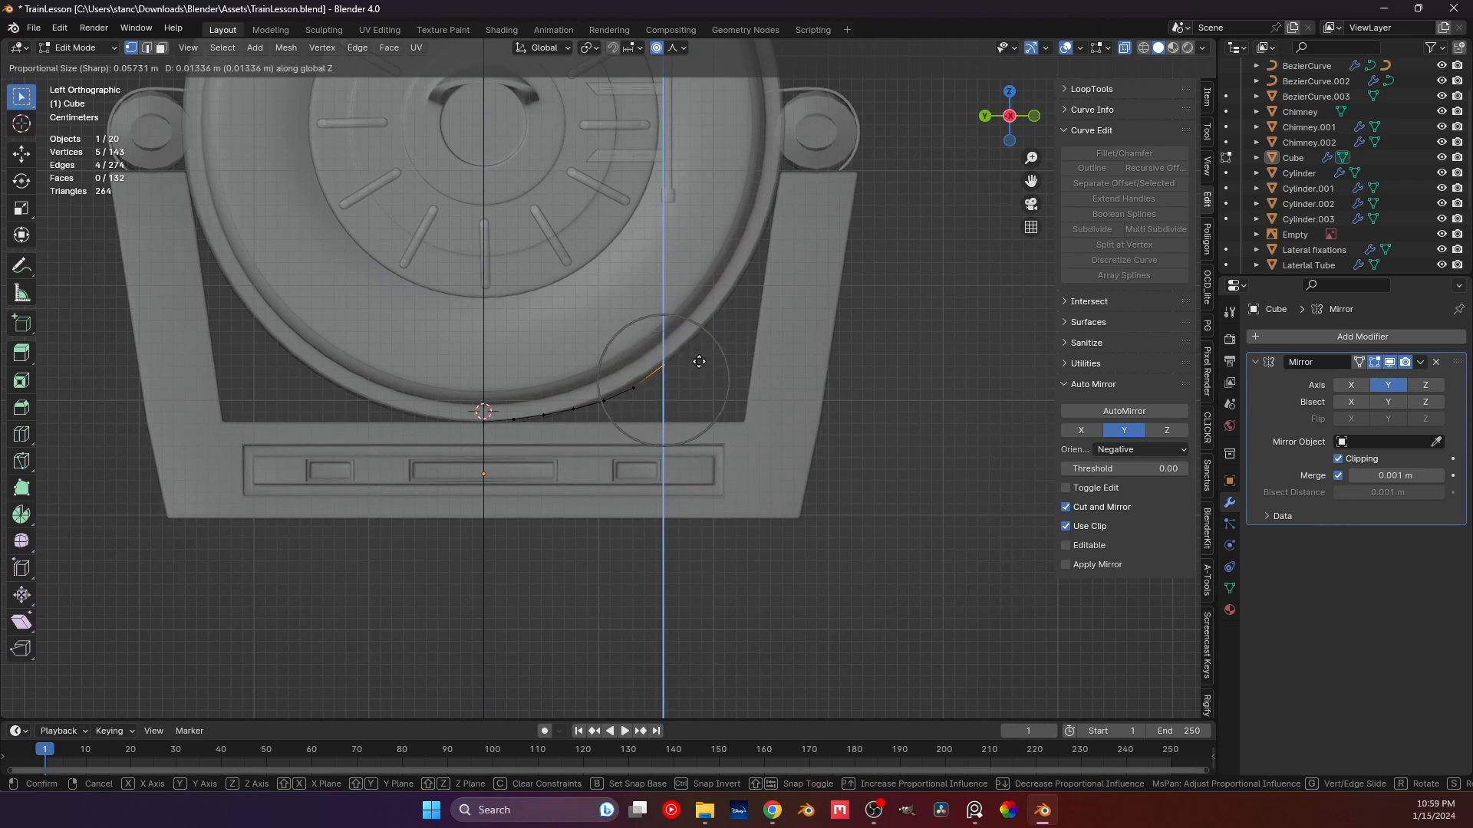
pyautogui.click(699, 363)
# Turn off proportional editing and nudge the neighbouring inner edge loops along Z to follow the boiler's curve, then clear the selection.
pyautogui.scroll(4, 631, 379)
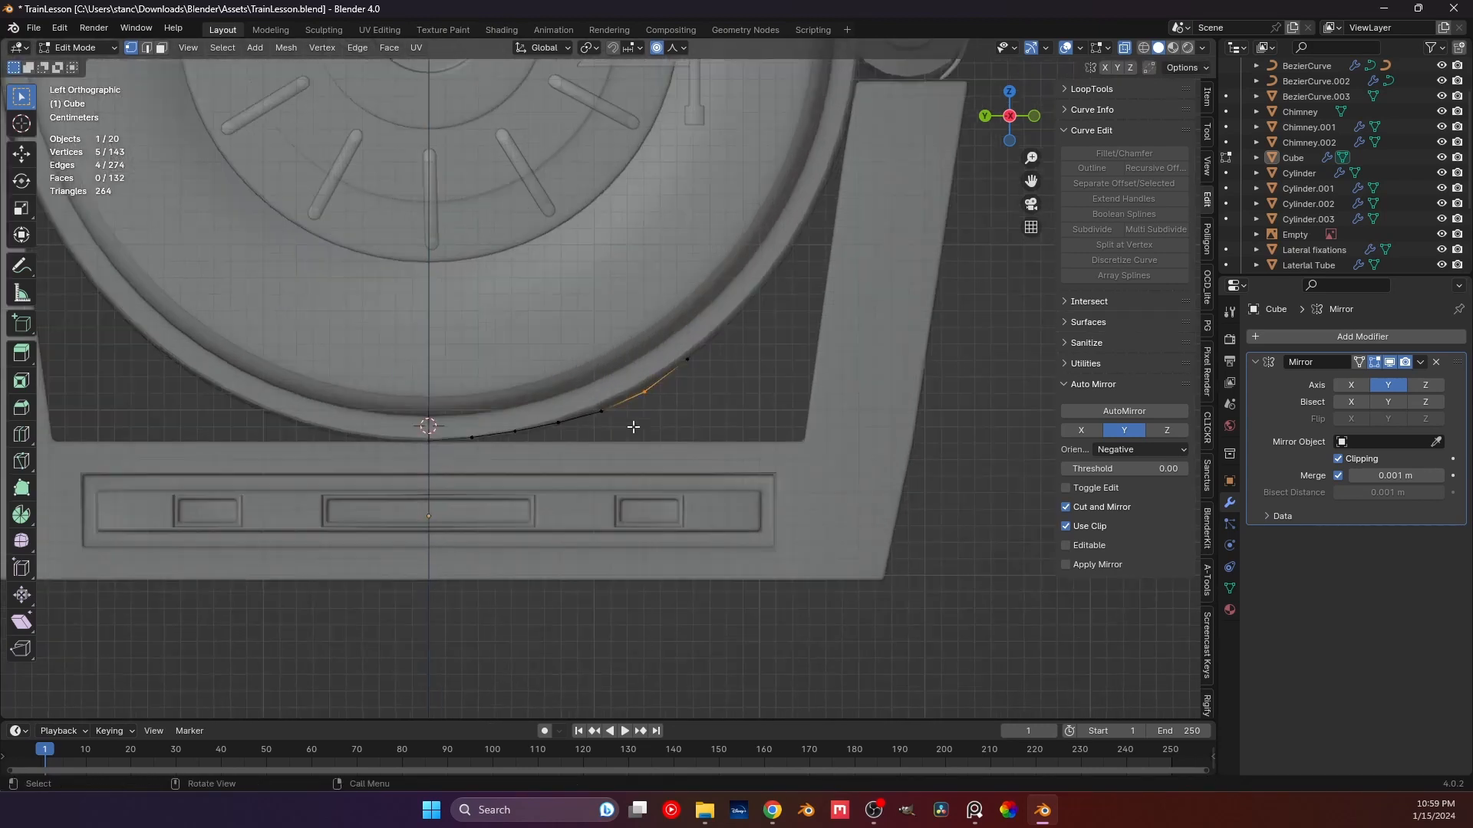
pyautogui.press('o')
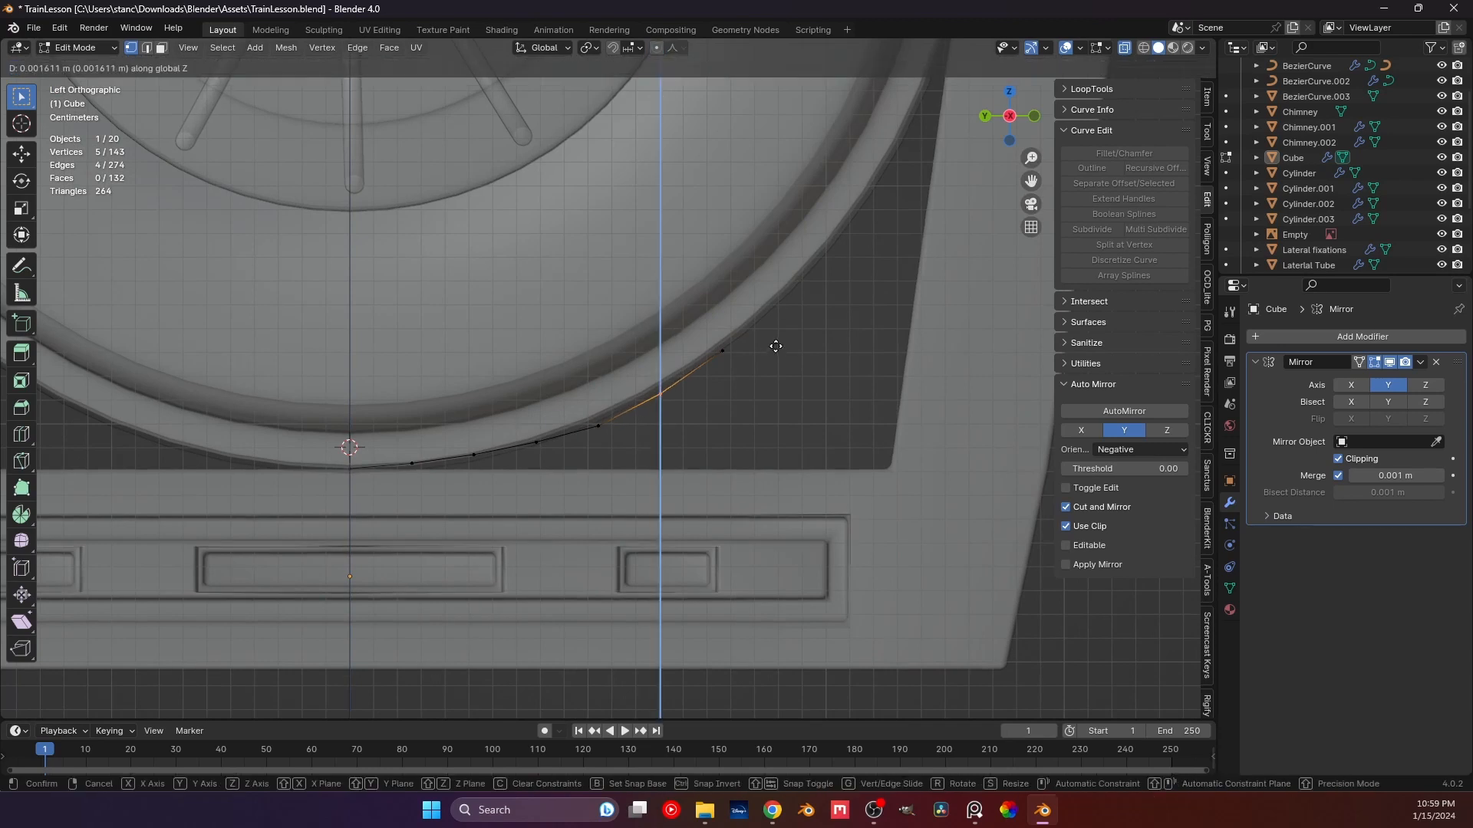
pyautogui.click(753, 398)
pyautogui.scroll(-2, 740, 411)
pyautogui.scroll(1, 638, 417)
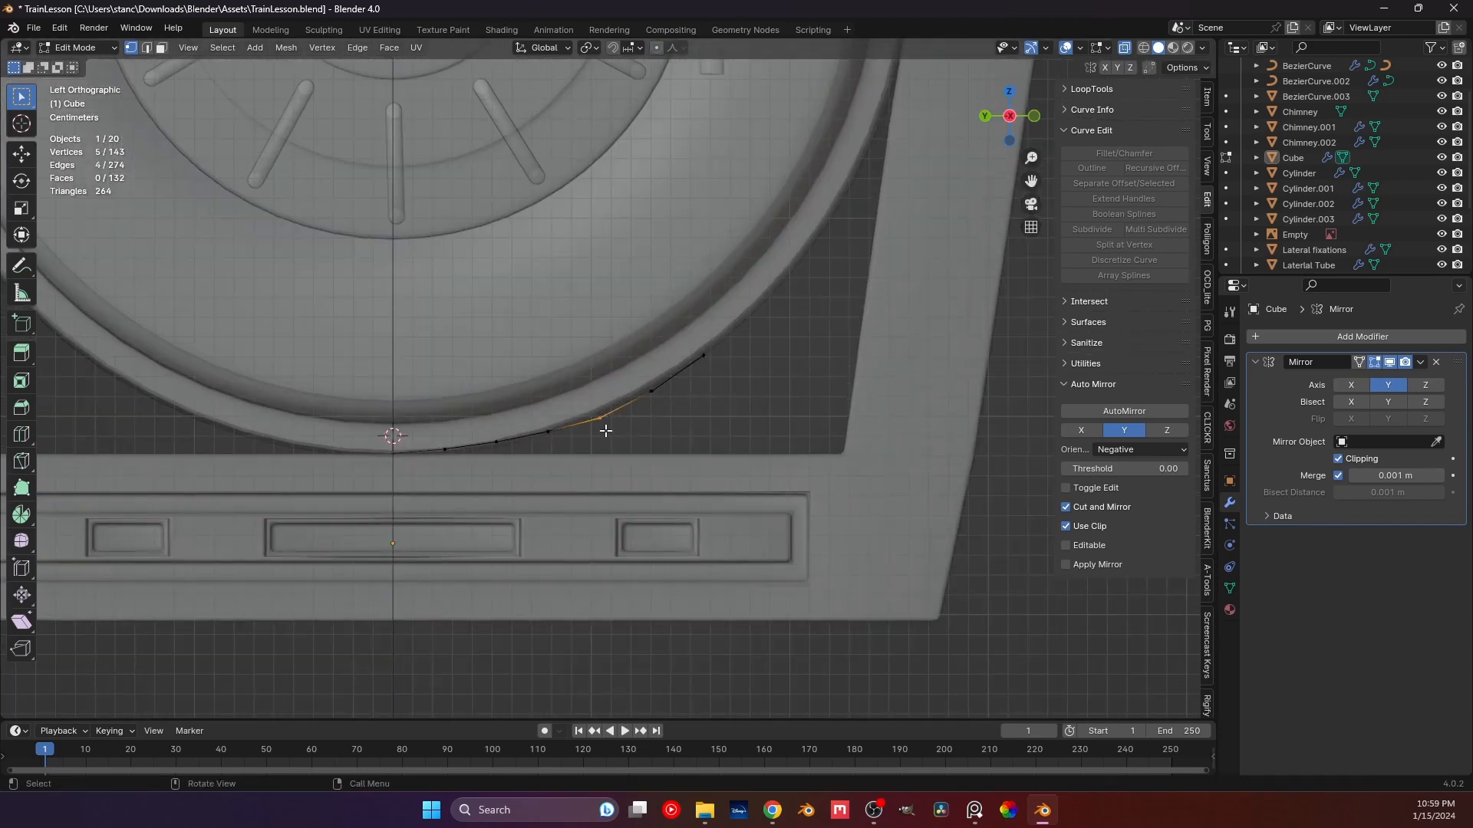
pyautogui.scroll(-2, 606, 431)
pyautogui.click(614, 434)
pyautogui.scroll(1, 664, 421)
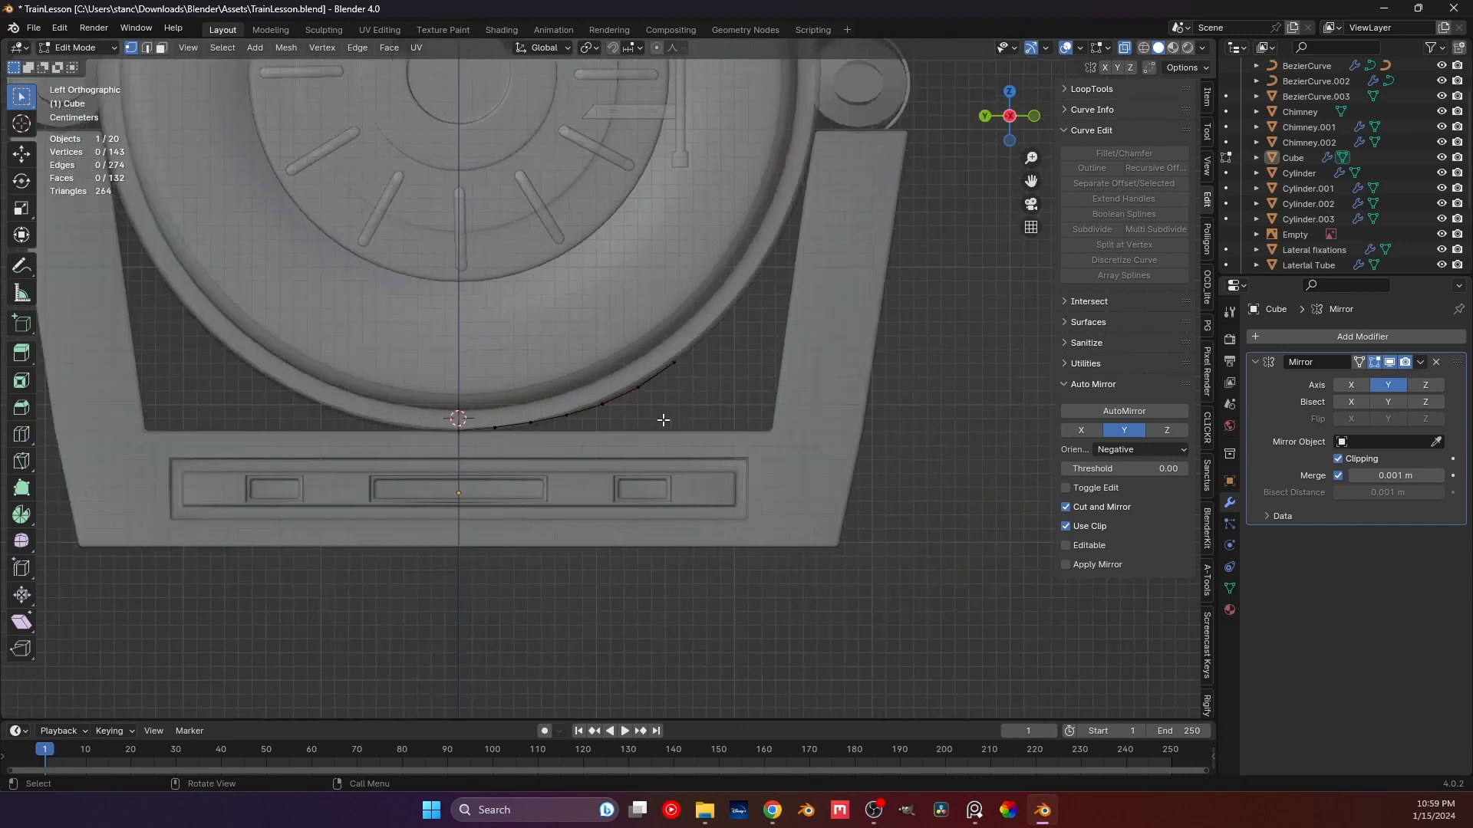
# Reveal all hidden geometry of the chassis block and deselect everything.
pyautogui.scroll(-3, 663, 420)
pyautogui.hotkey('alt', 'h')
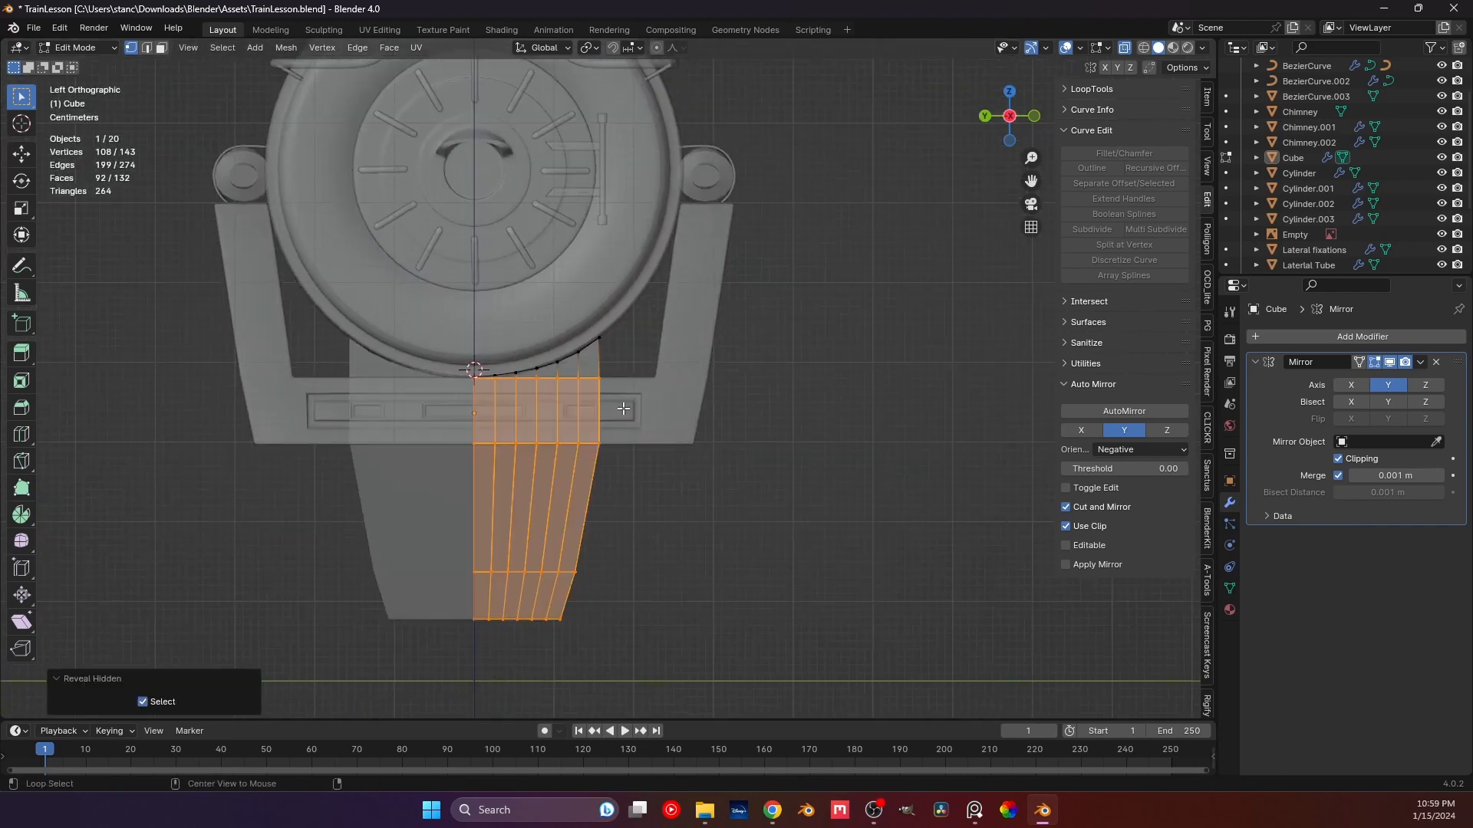
pyautogui.click(769, 468)
# Turn off X-ray, return to Object Mode and save the file.
pyautogui.moveTo(769, 468); pyautogui.dragTo(1059, 154, button='middle')
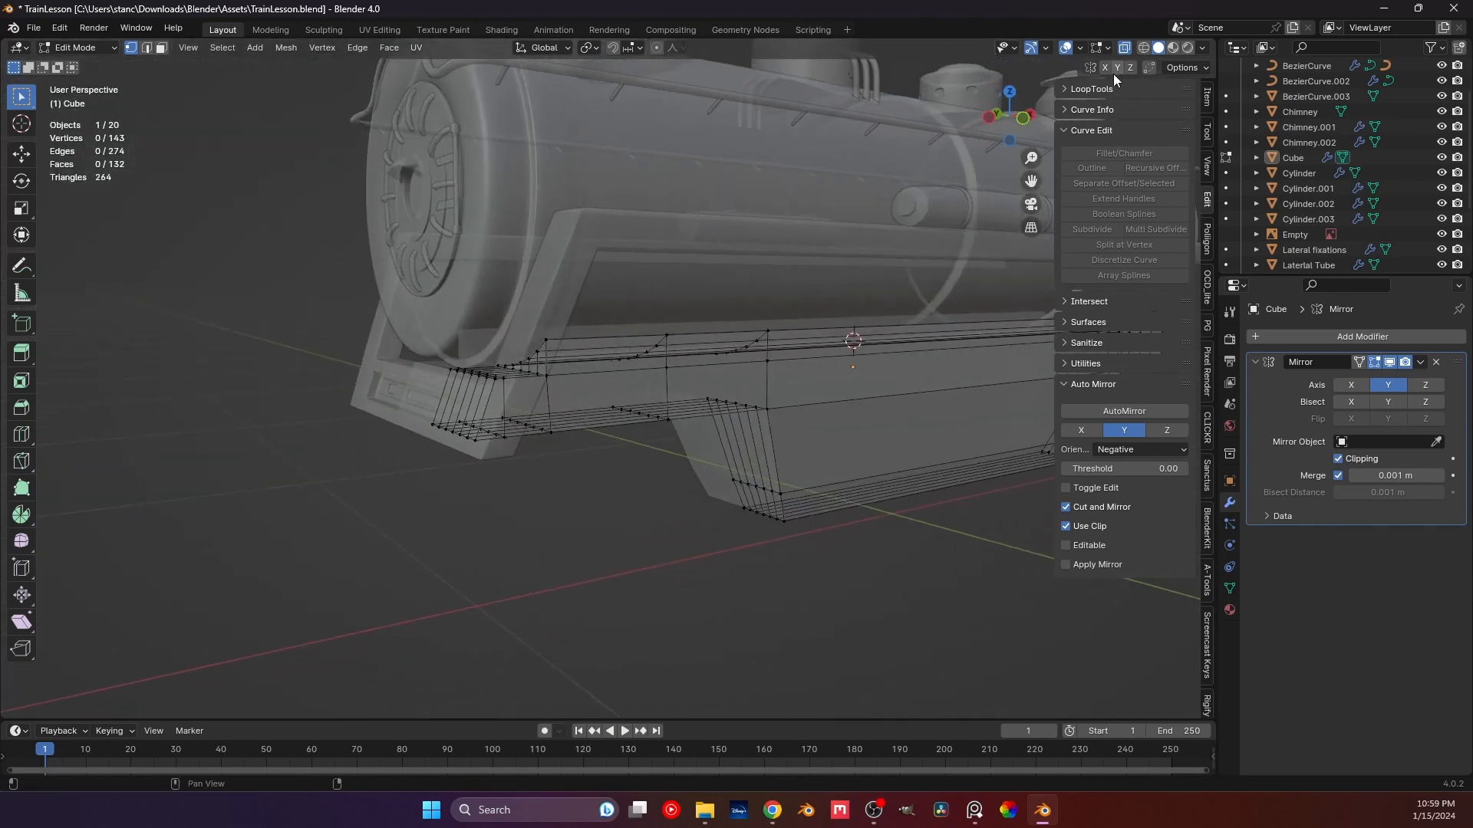
pyautogui.hotkey('alt', 'z')
pyautogui.moveTo(1051, 93); pyautogui.dragTo(612, 502, button='middle')
pyautogui.press('Tab')
pyautogui.scroll(4, 611, 500)
pyautogui.hotkey('ctrl', 's')
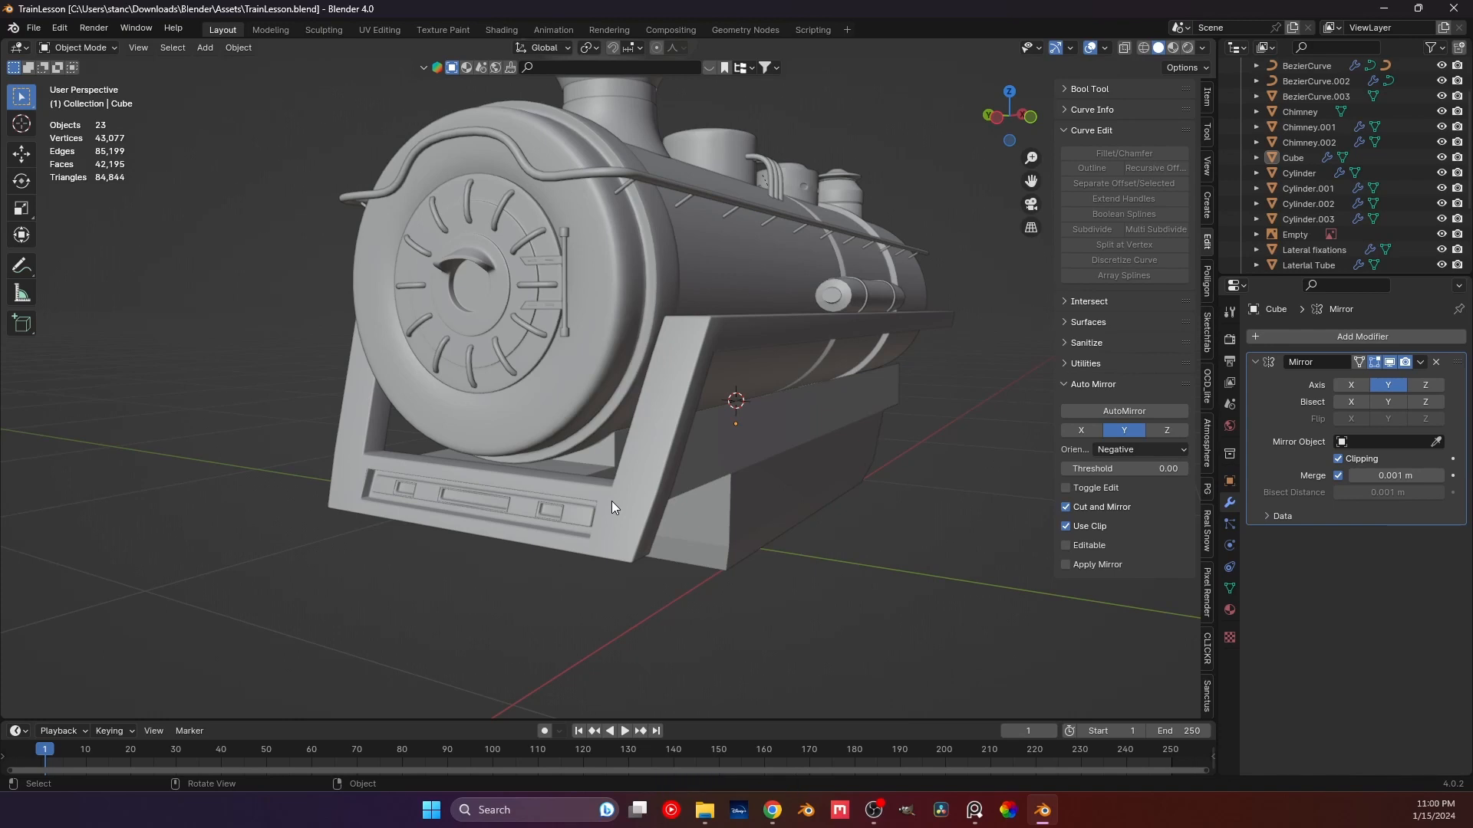
# Examine the chassis block's shape from several angles and compare it with the reference locomotive in front view.
pyautogui.moveTo(611, 500)
pyautogui.mouseDown(button='middle')
pyautogui.moveTo(521, 512)
pyautogui.moveTo(540, 485)
pyautogui.moveTo(657, 475)
pyautogui.moveTo(617, 479)
pyautogui.mouseUp(button='middle')
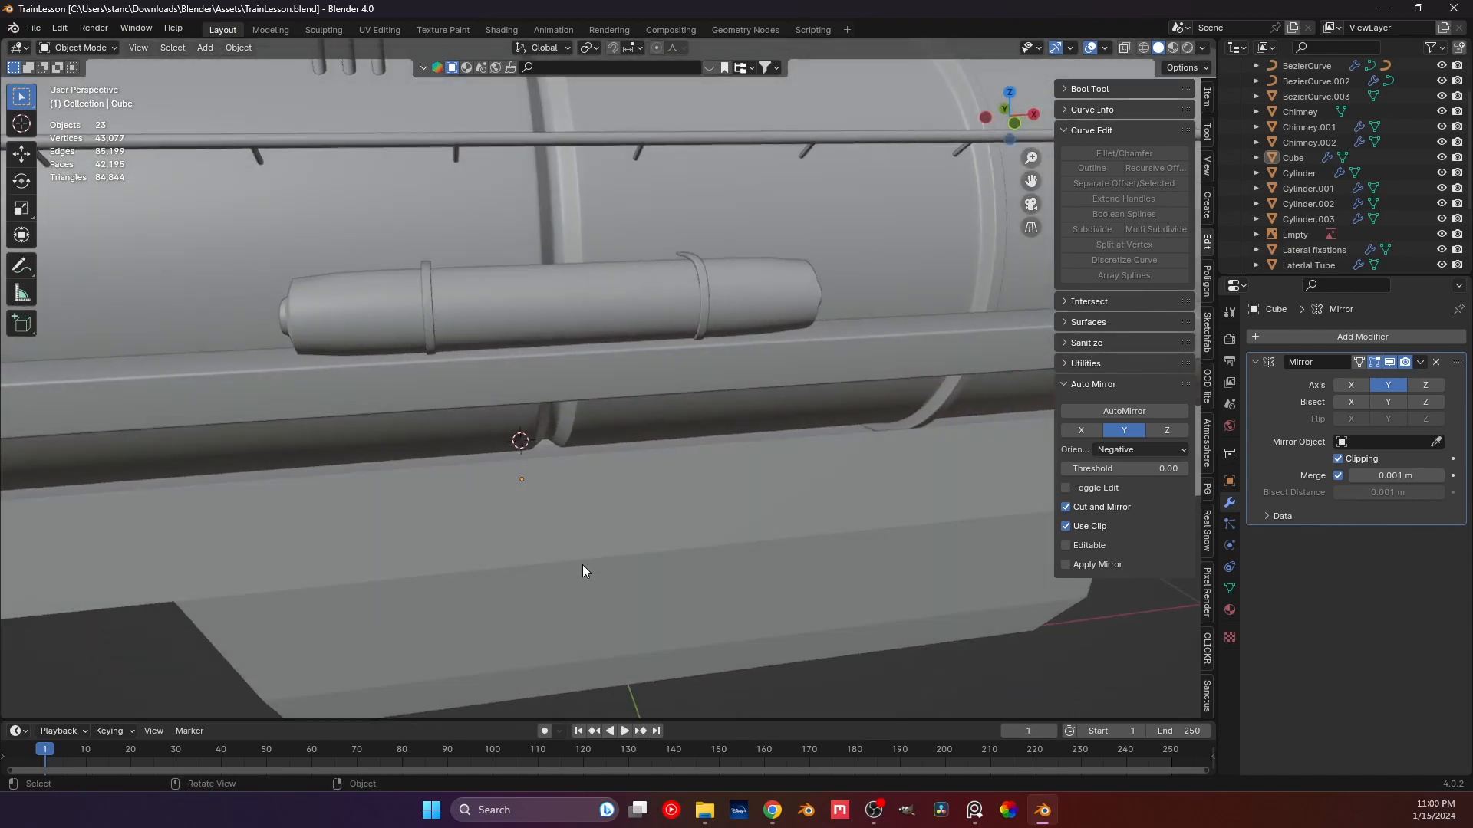
pyautogui.keyDown('alt'); pyautogui.moveTo(582, 565); pyautogui.dragTo(529, 445, button='middle'); pyautogui.keyUp('alt')
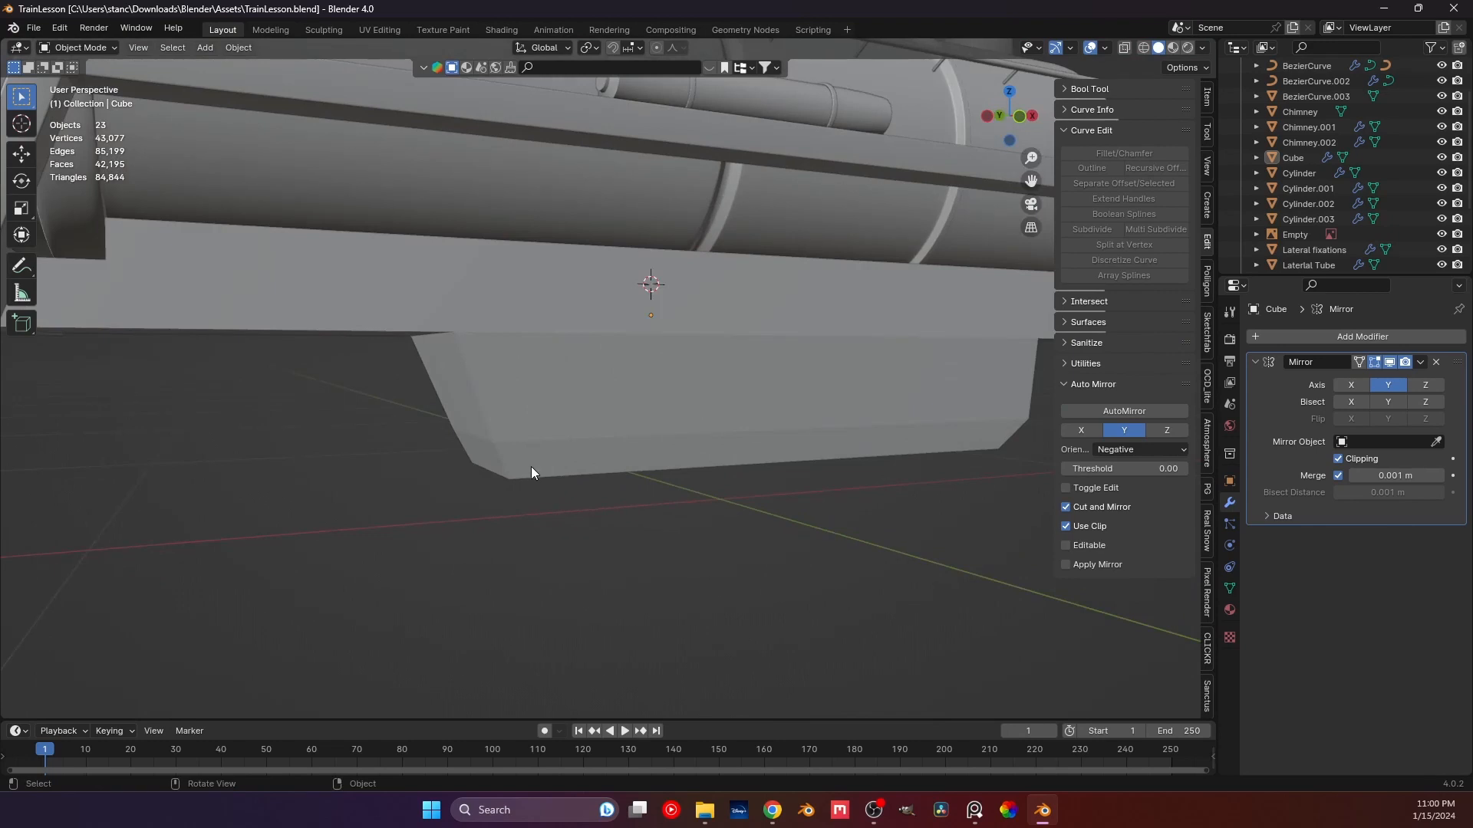
pyautogui.press('Tab')
pyautogui.scroll(-3, 528, 445)
pyautogui.moveTo(528, 445); pyautogui.dragTo(620, 480, button='middle')
pyautogui.press('Tab')
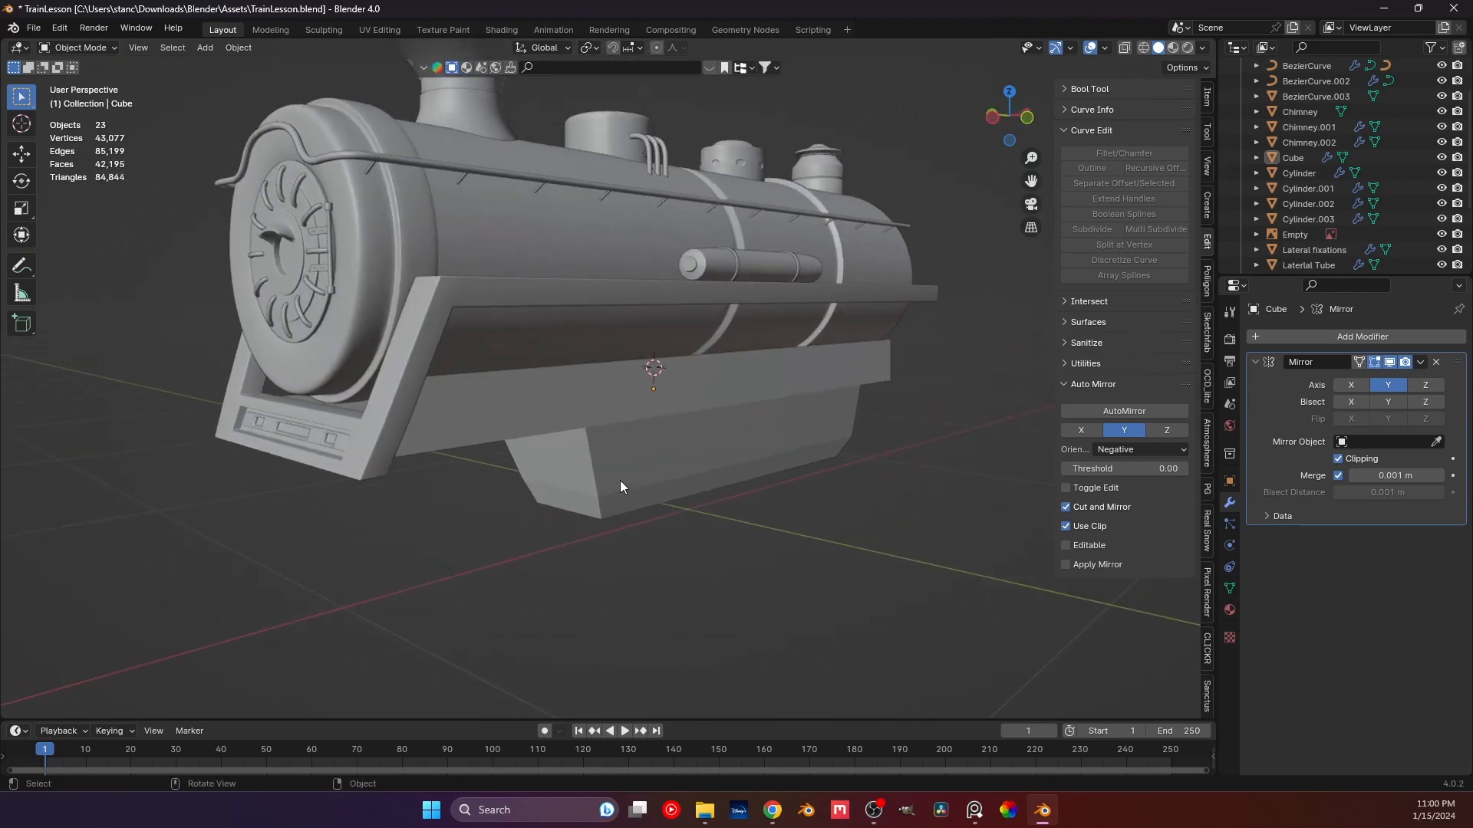
pyautogui.press('KP_1')
pyautogui.click(1125, 48)
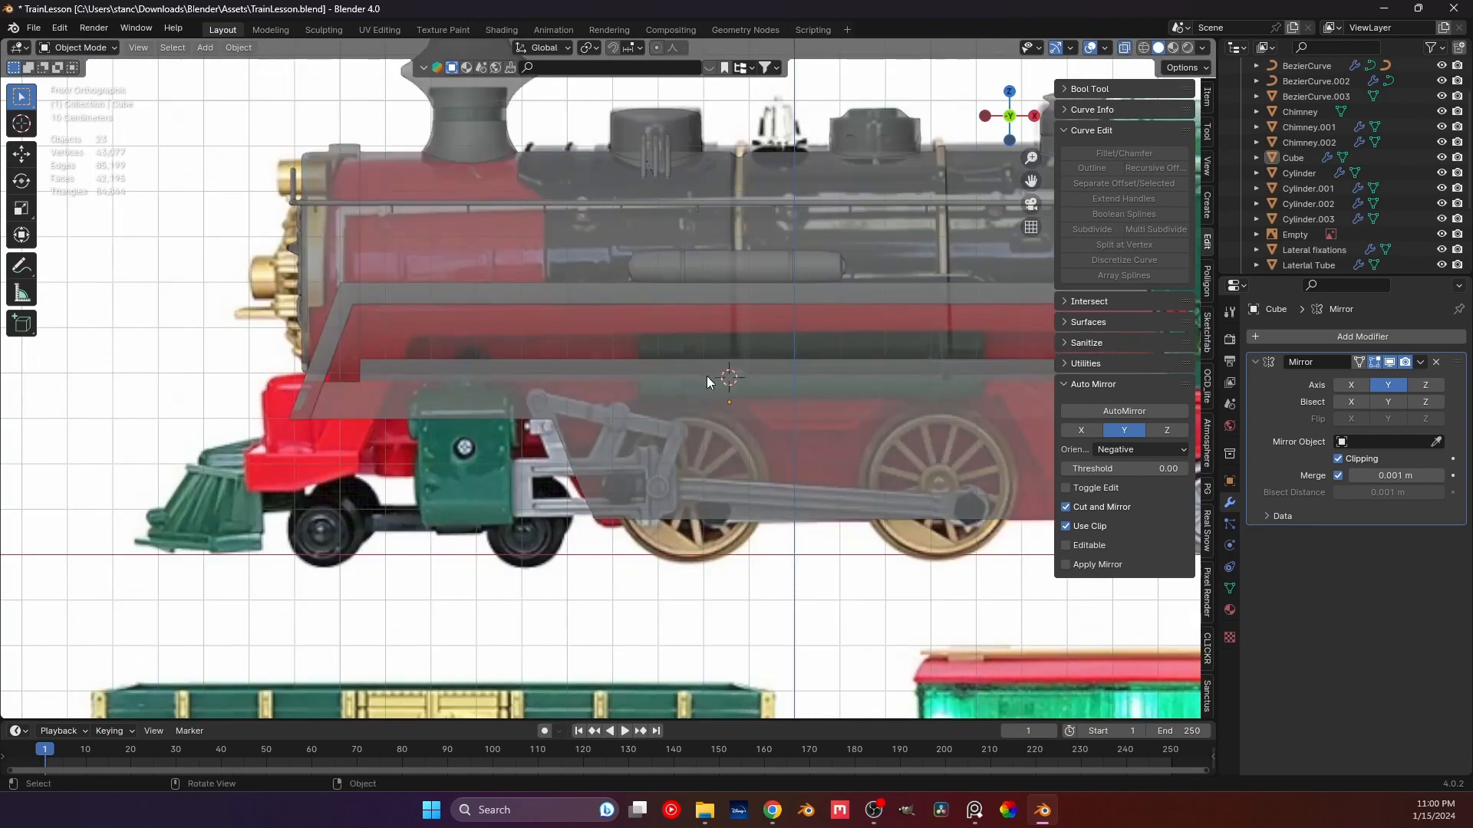
pyautogui.keyDown('shift'); pyautogui.moveTo(733, 394); pyautogui.dragTo(527, 408, button='middle'); pyautogui.keyUp('shift')
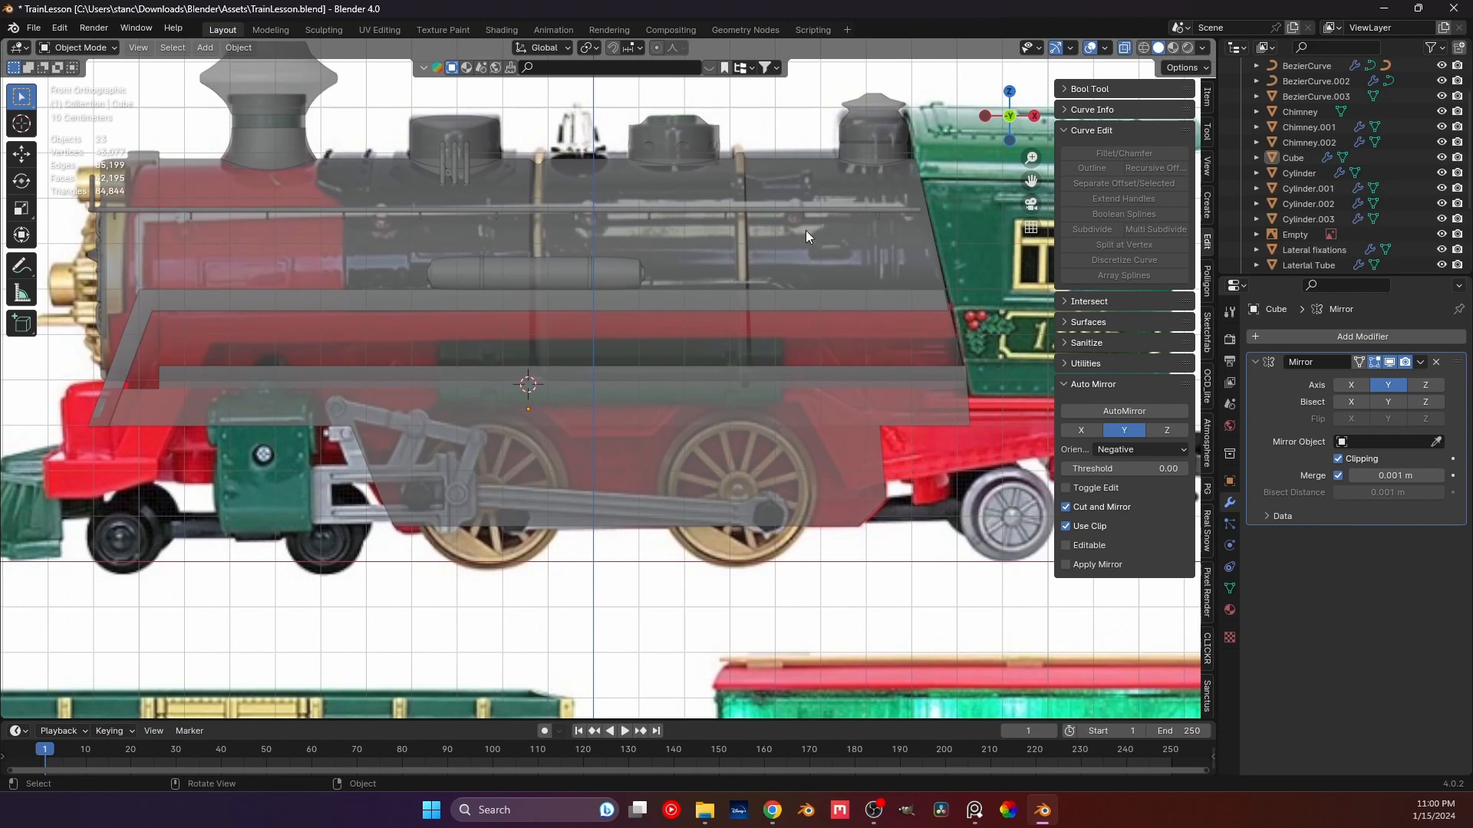
pyautogui.click(1124, 48)
pyautogui.scroll(2, 407, 440)
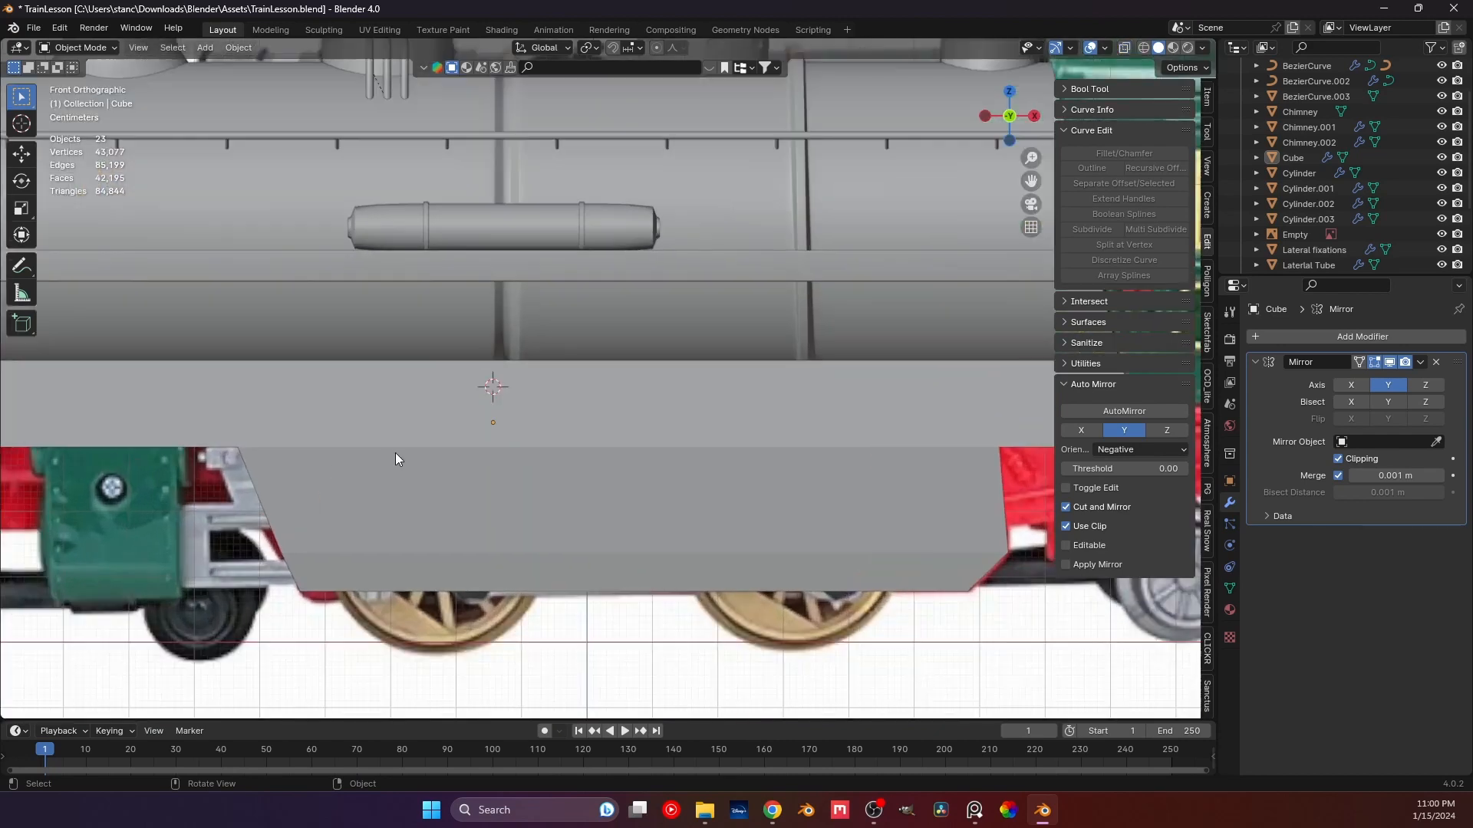
pyautogui.moveTo(395, 459); pyautogui.dragTo(460, 463, button='middle')
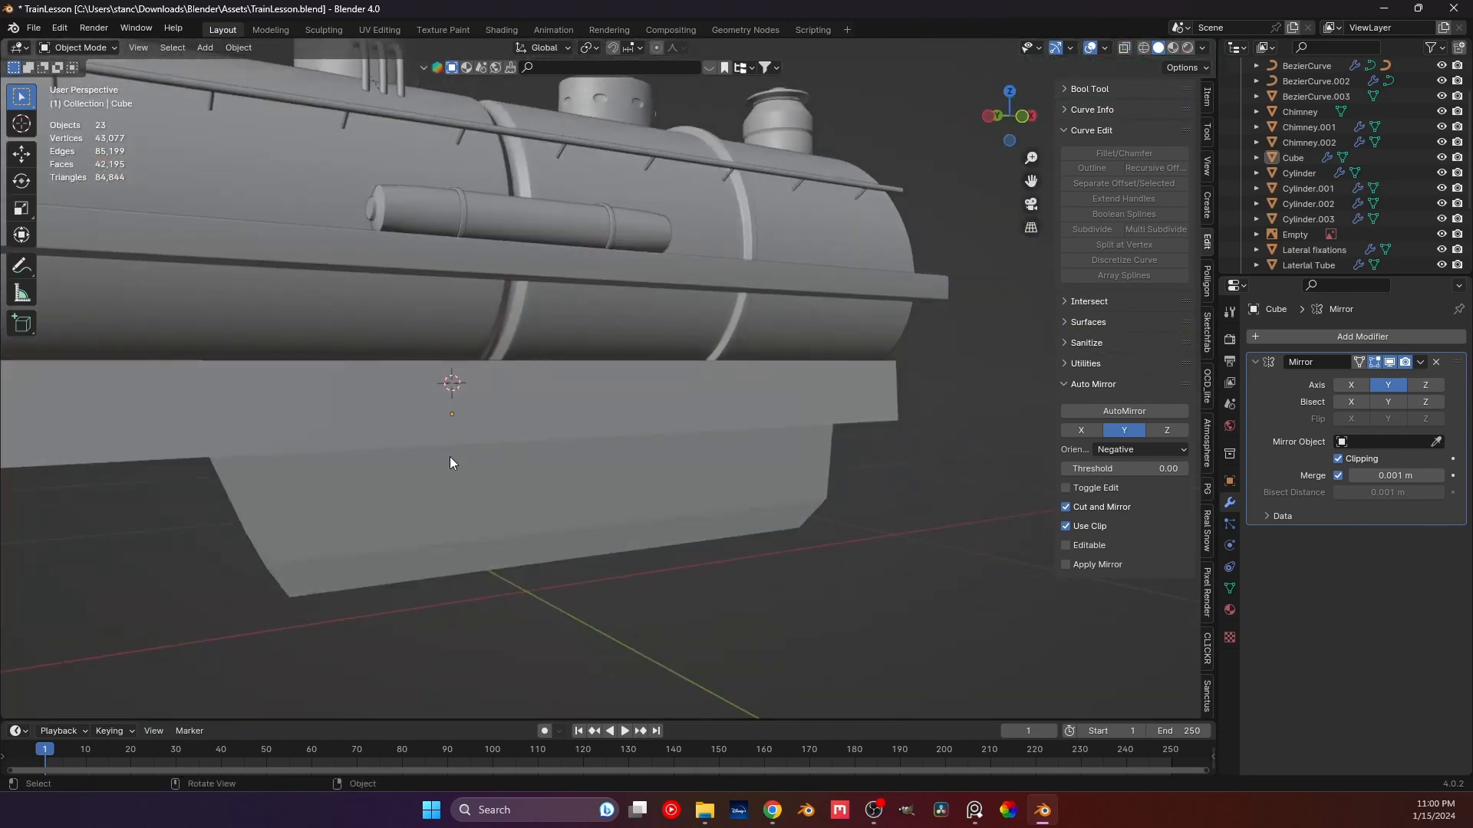
# With X-ray on in front view, add one vertical loop cut to the chassis block between the two large wheels, with slide factor 0.192.
pyautogui.click(1125, 47)
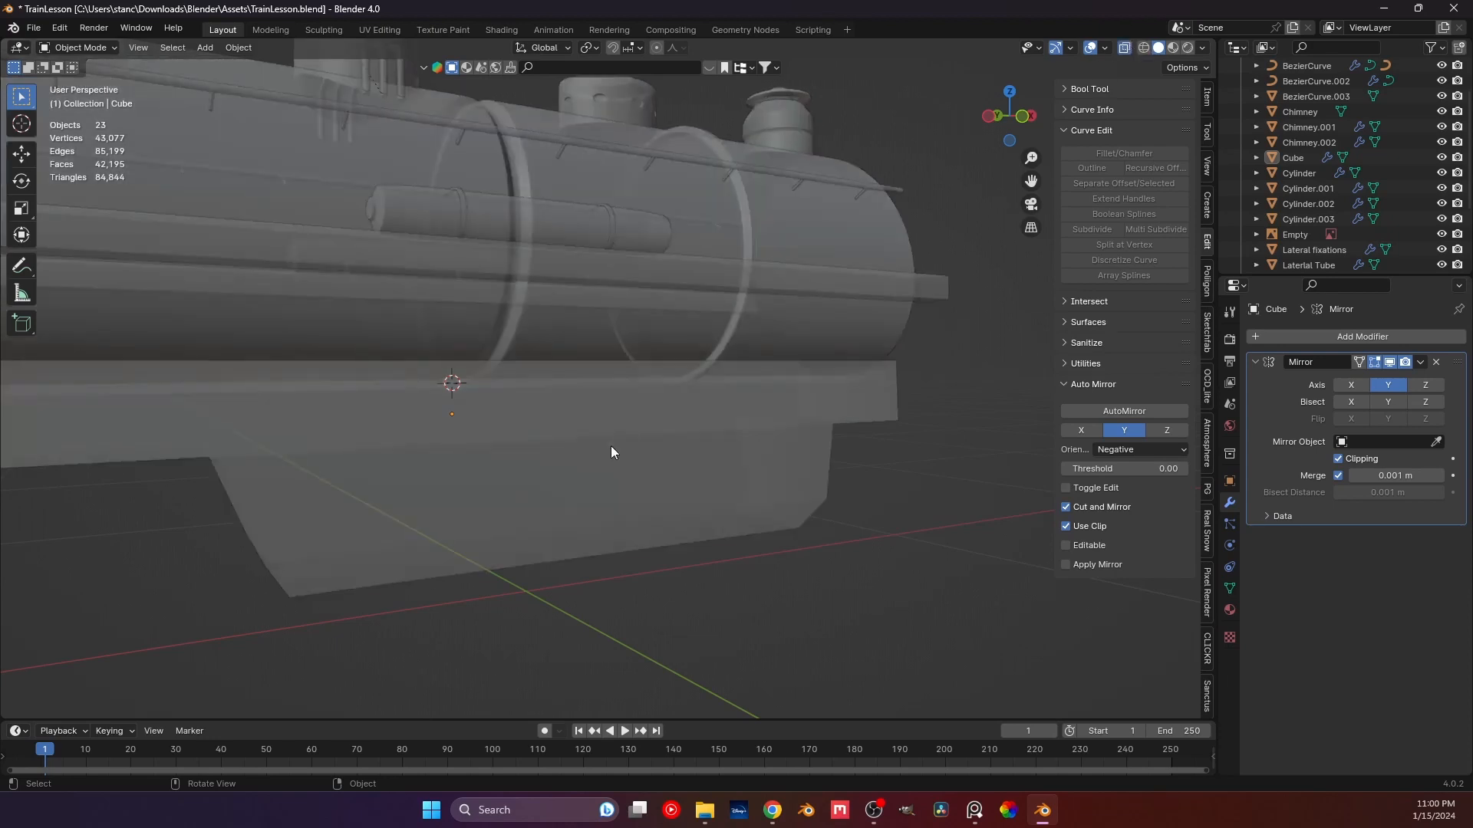
pyautogui.moveTo(611, 445); pyautogui.dragTo(515, 474, button='middle')
pyautogui.press('KP_1')
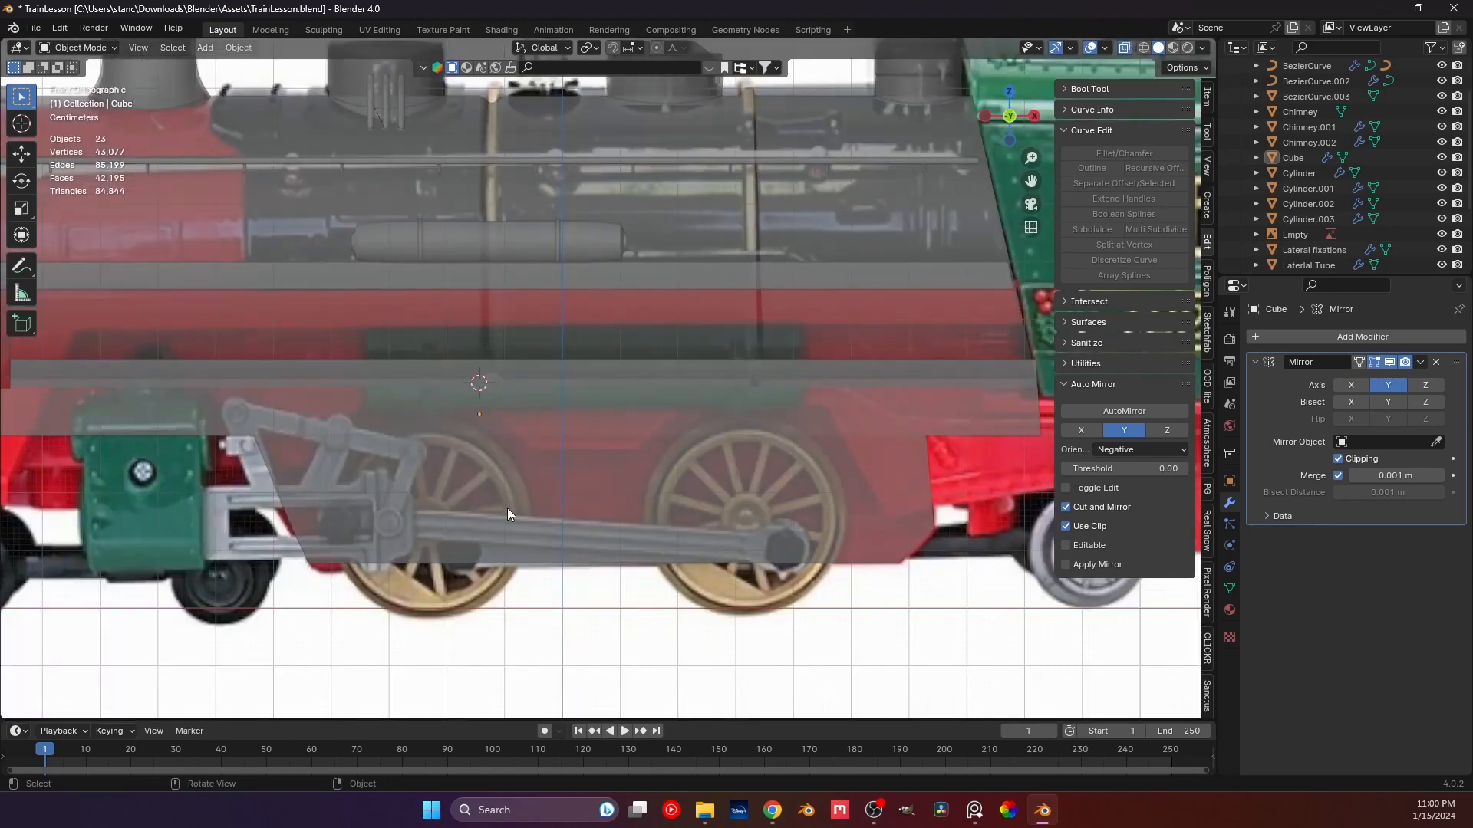
pyautogui.click(546, 422)
pyautogui.press('Tab')
pyautogui.hotkey('ctrl', 'r')
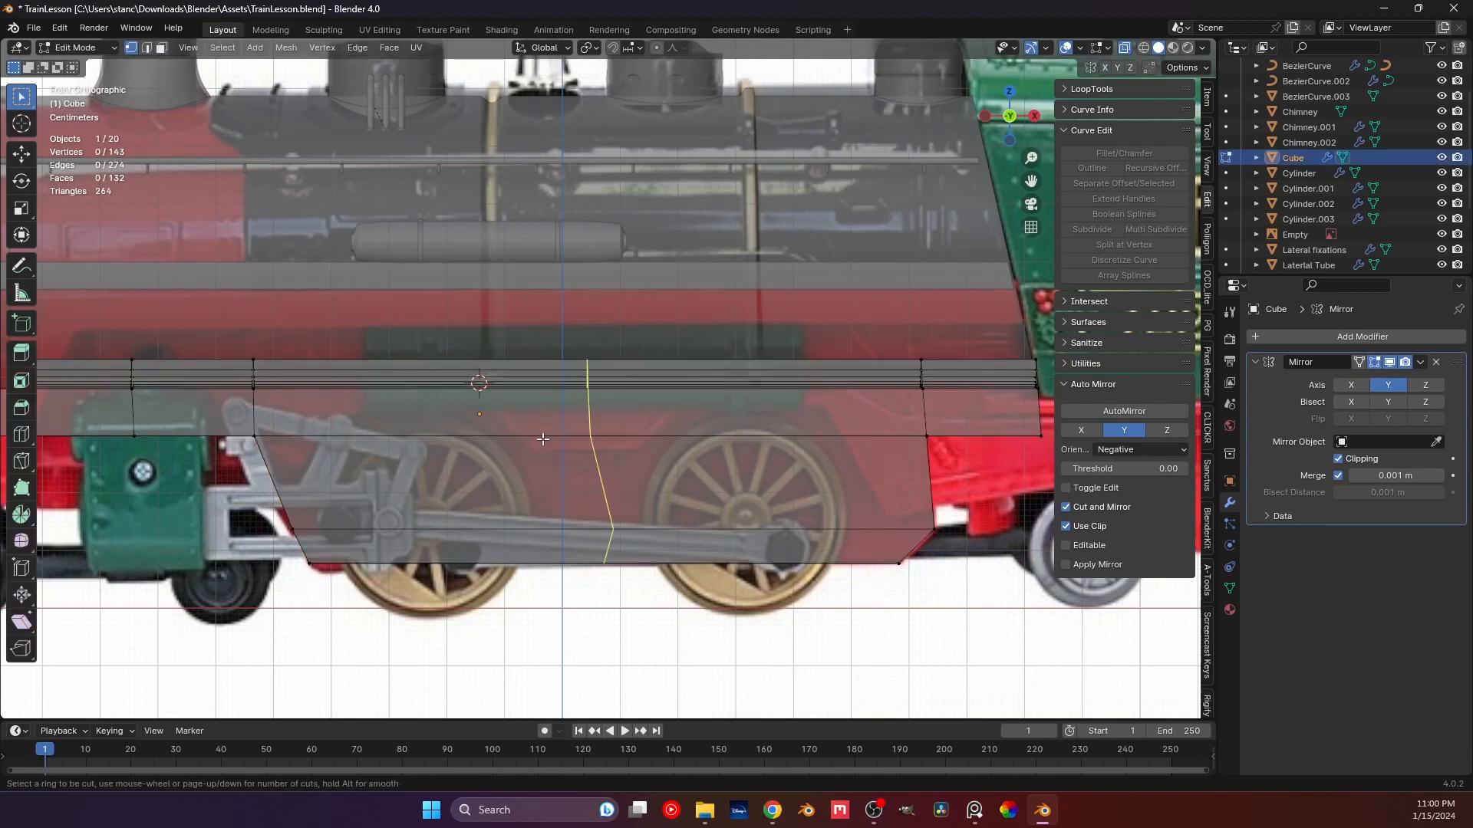
pyautogui.click(541, 441)
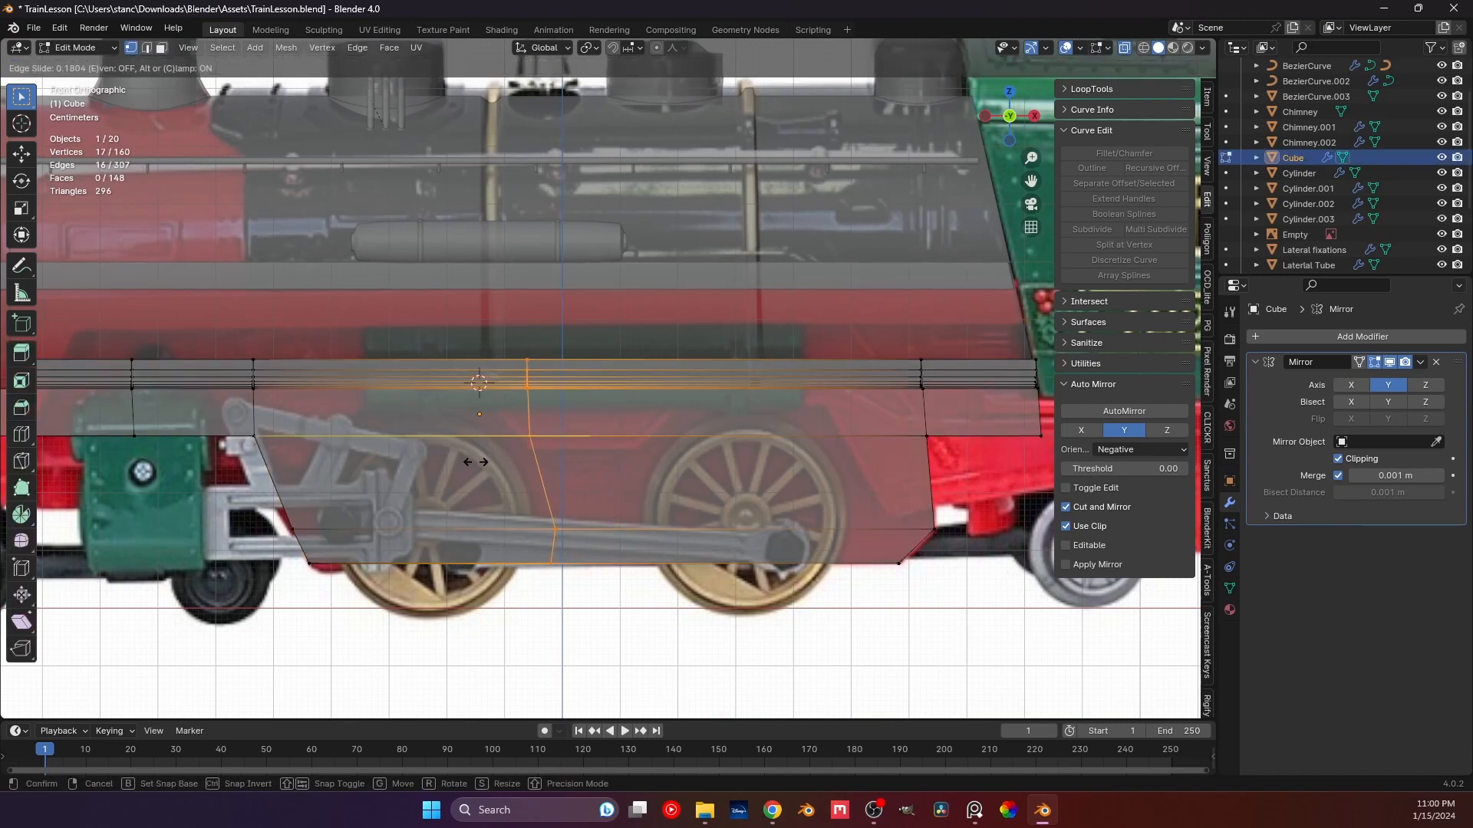
pyautogui.press('e')
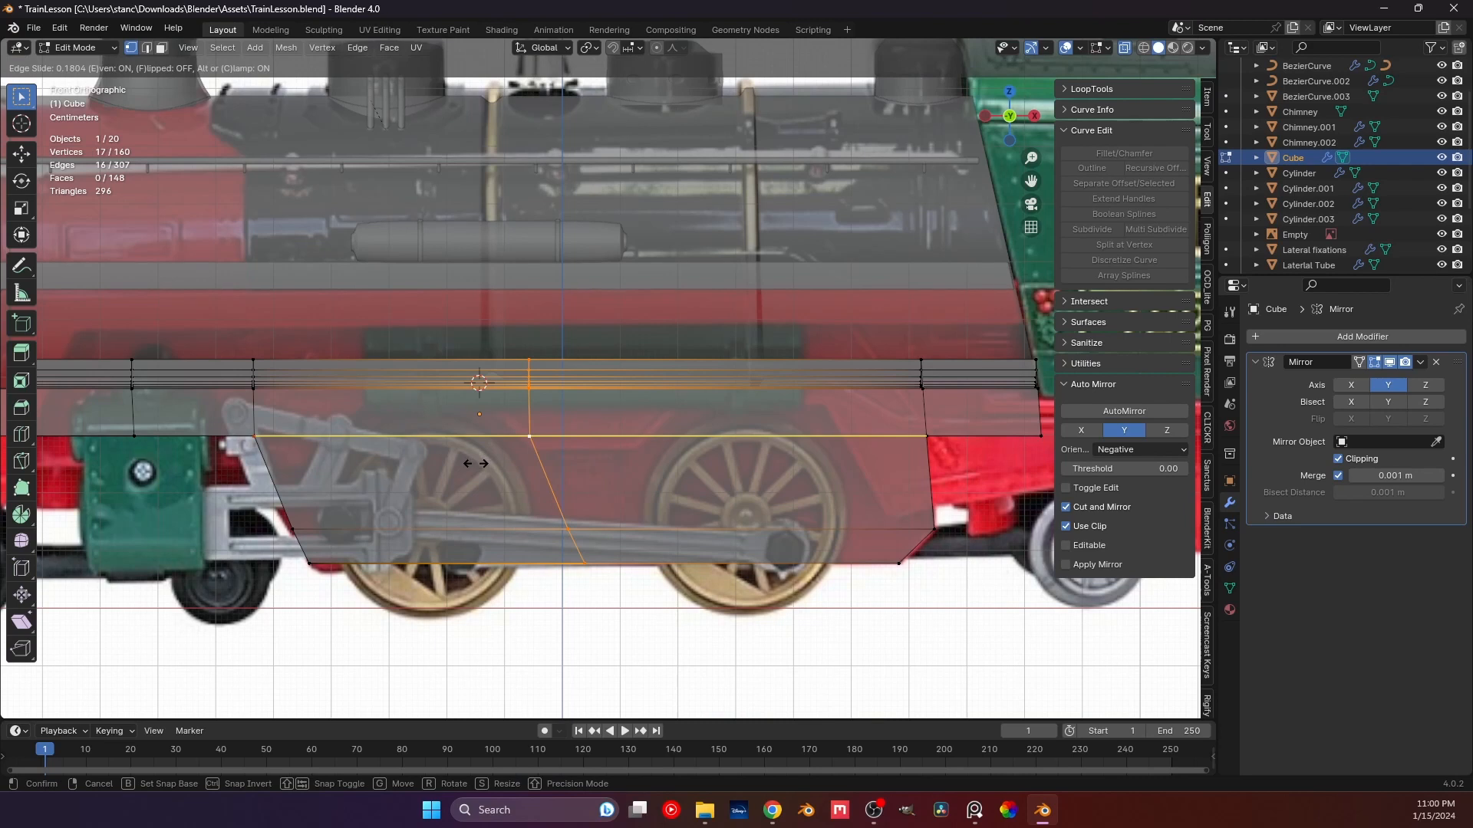
pyautogui.click(471, 469)
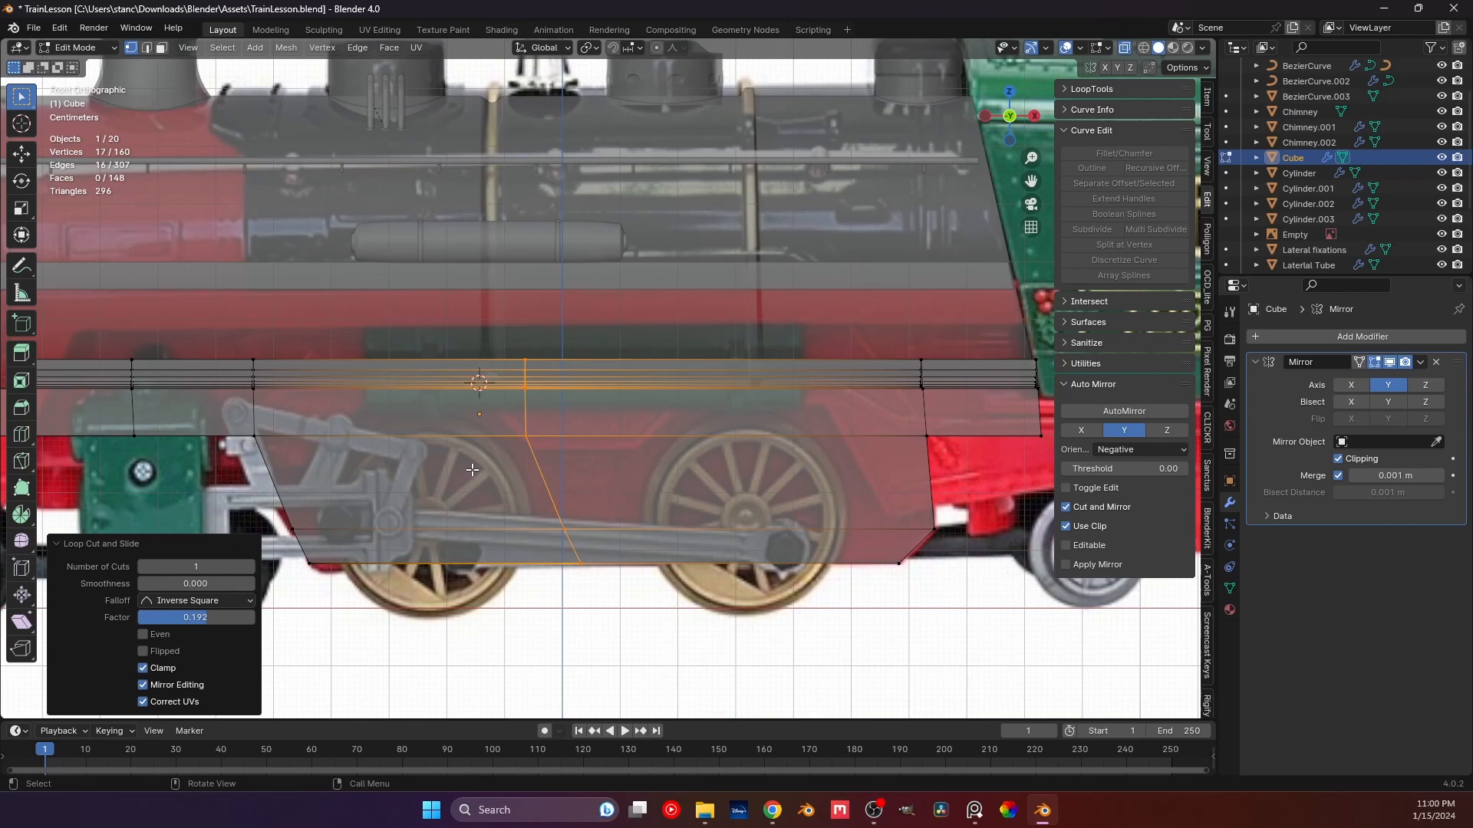
# Straighten the new vertical loop by scaling it to 0 on X, then move it about -0.028 m along X.
pyautogui.press('s')
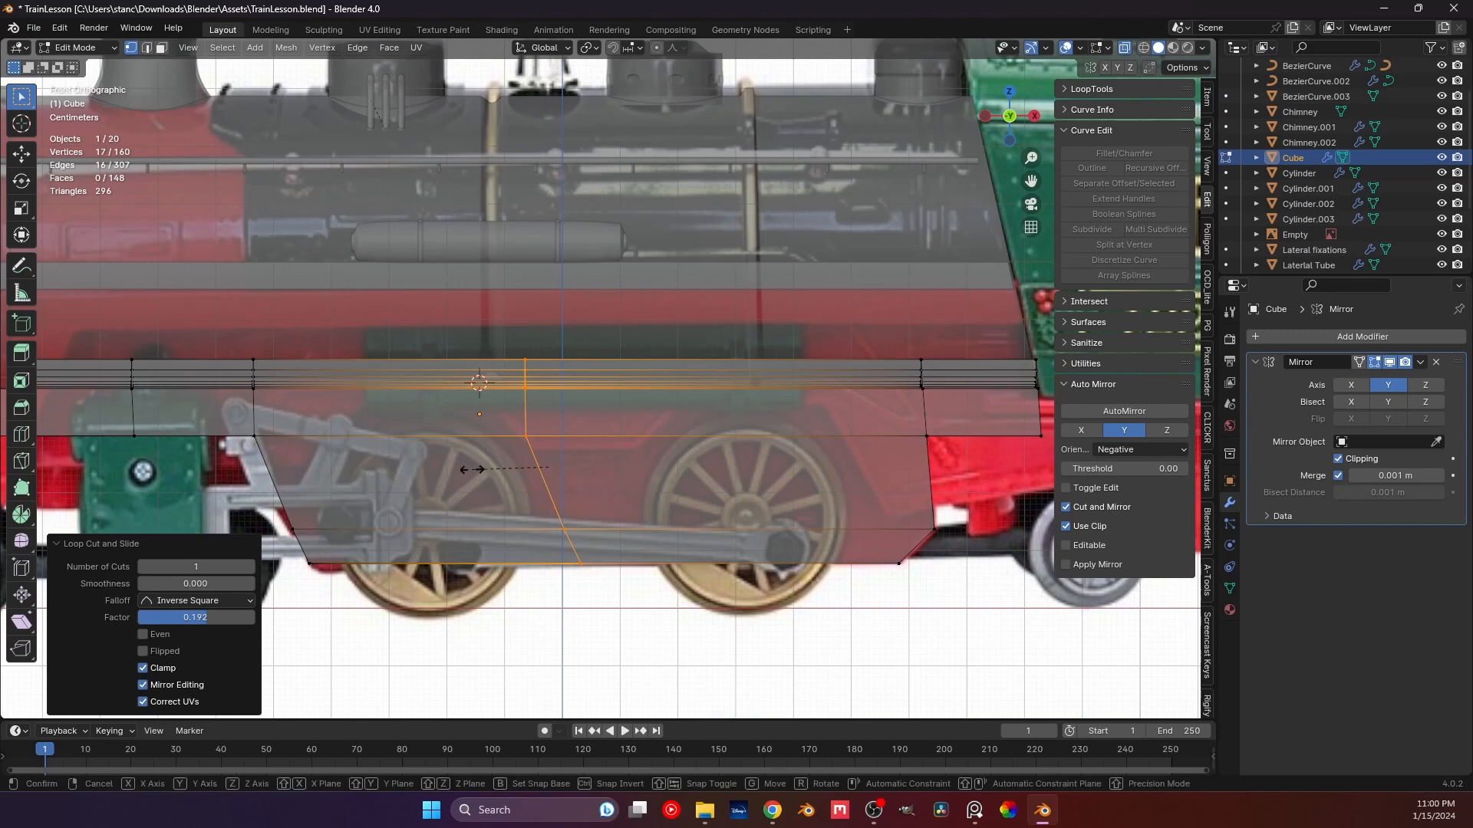
pyautogui.press('x')
pyautogui.press('0')
pyautogui.press('Return')
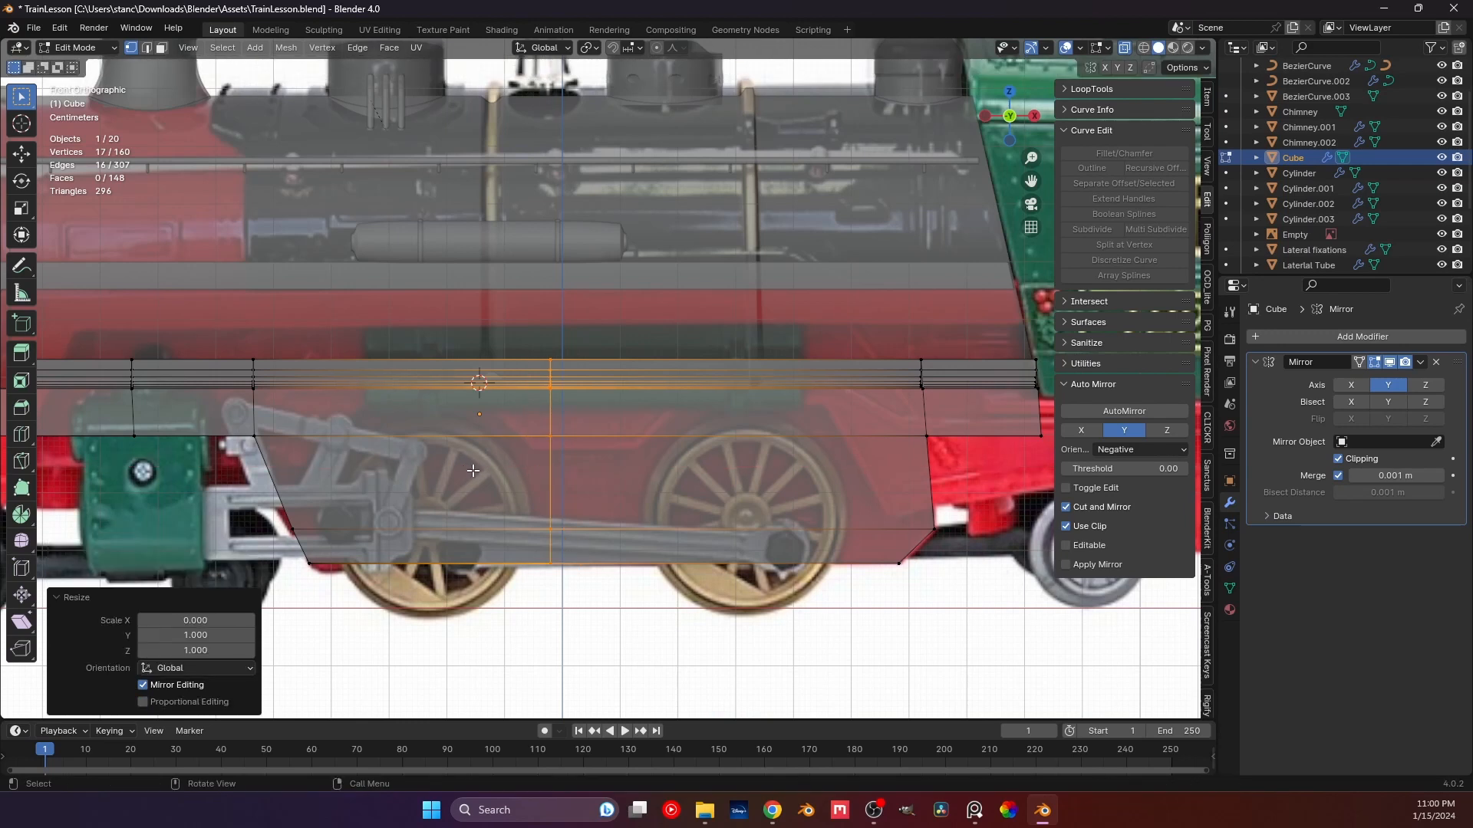
pyautogui.press('g')
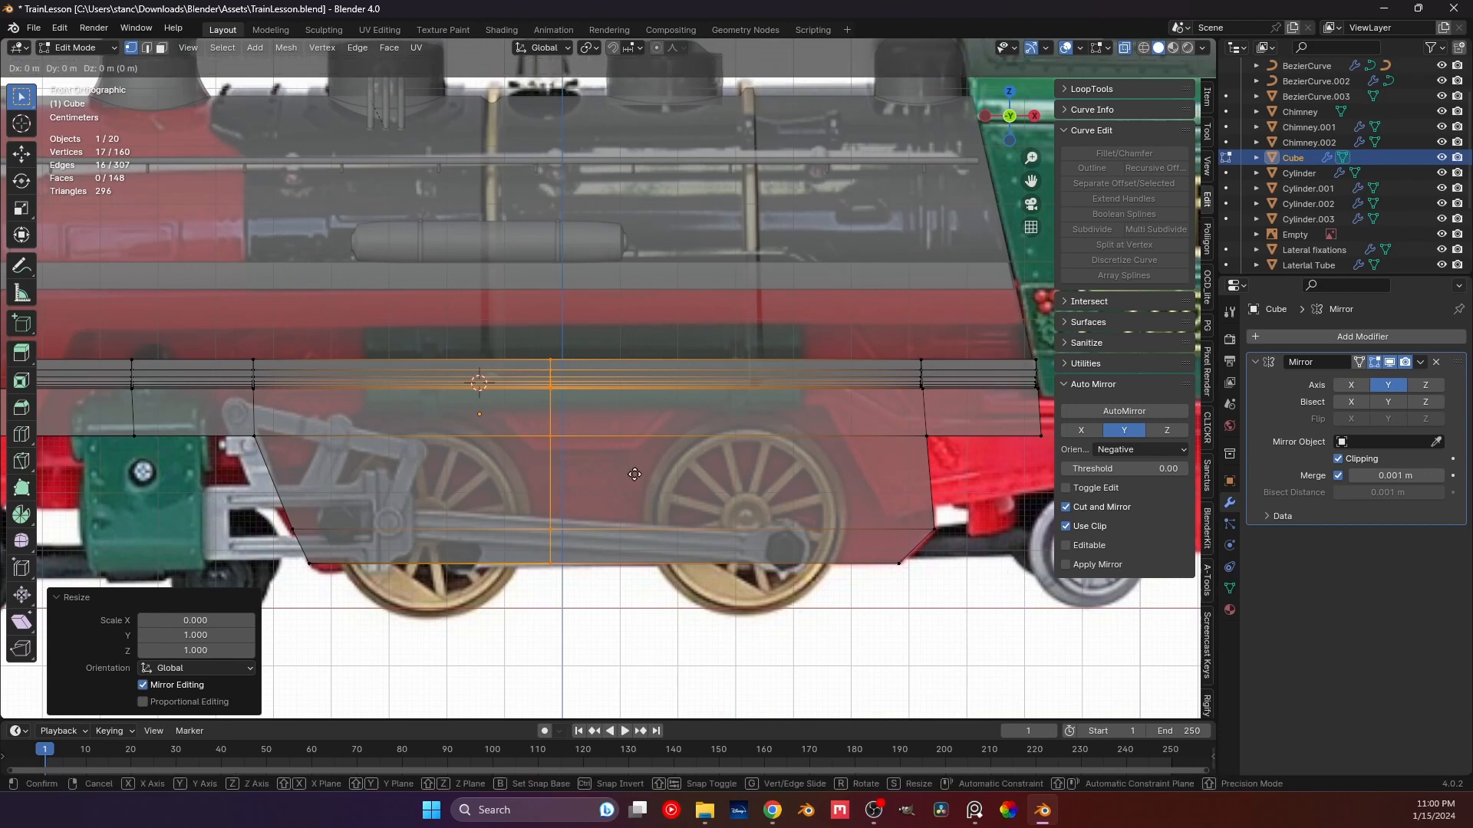
pyautogui.press('x')
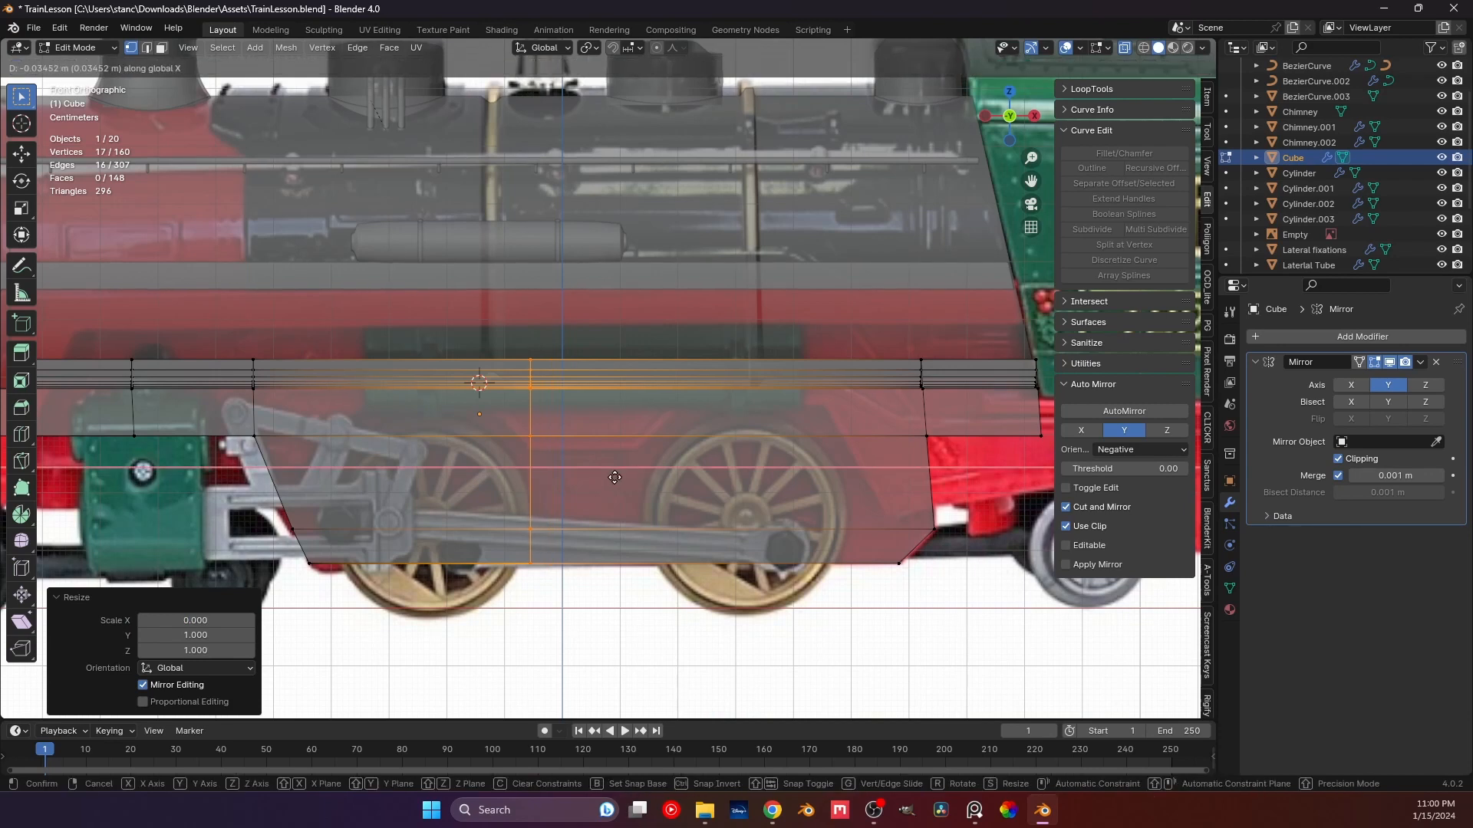
pyautogui.click(617, 477)
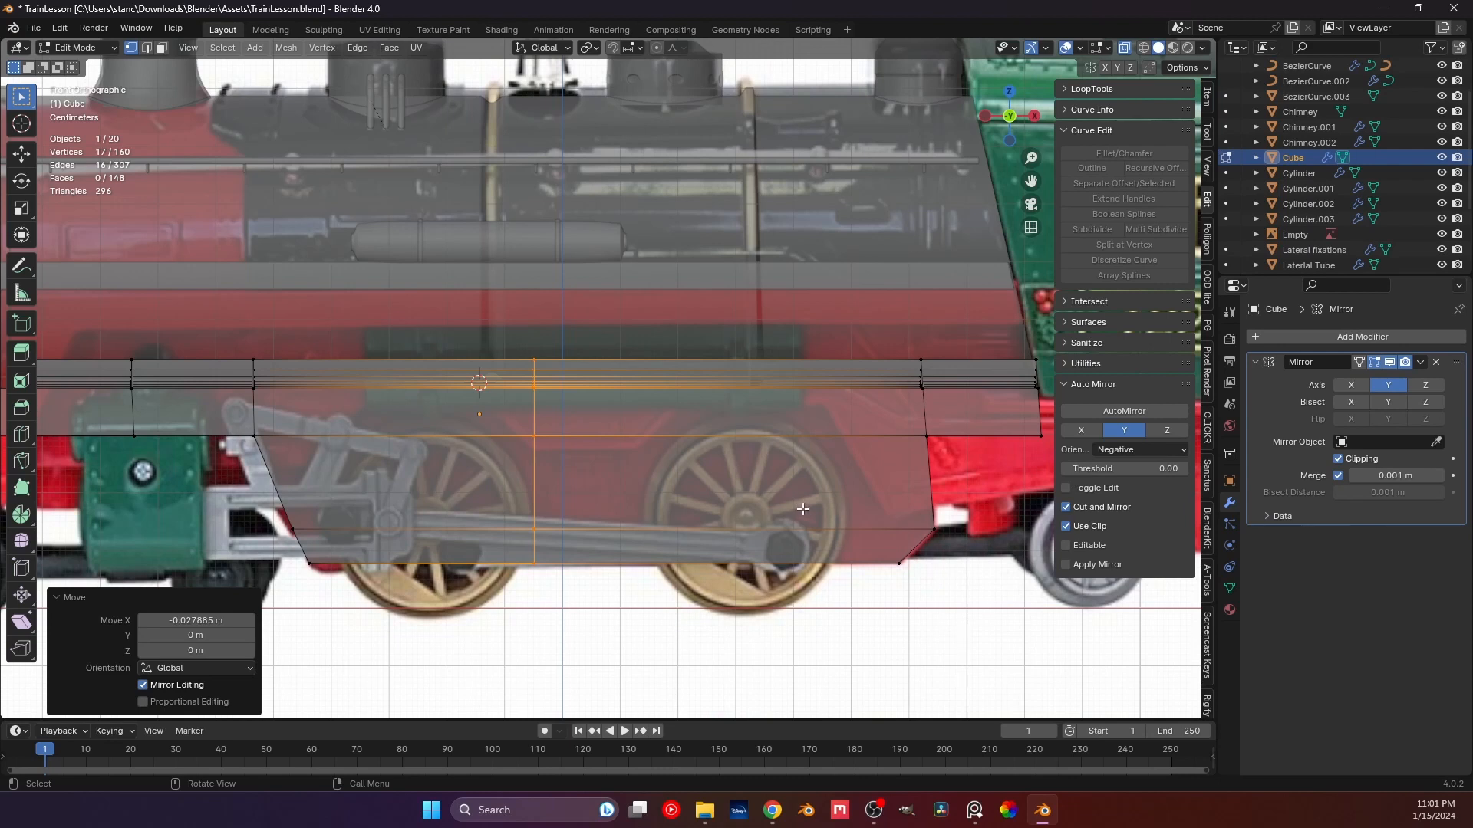
# Add one horizontal loop cut near the top of the chassis block's lower section, with slide factor 0.715.
pyautogui.hotkey('ctrl', 'r')
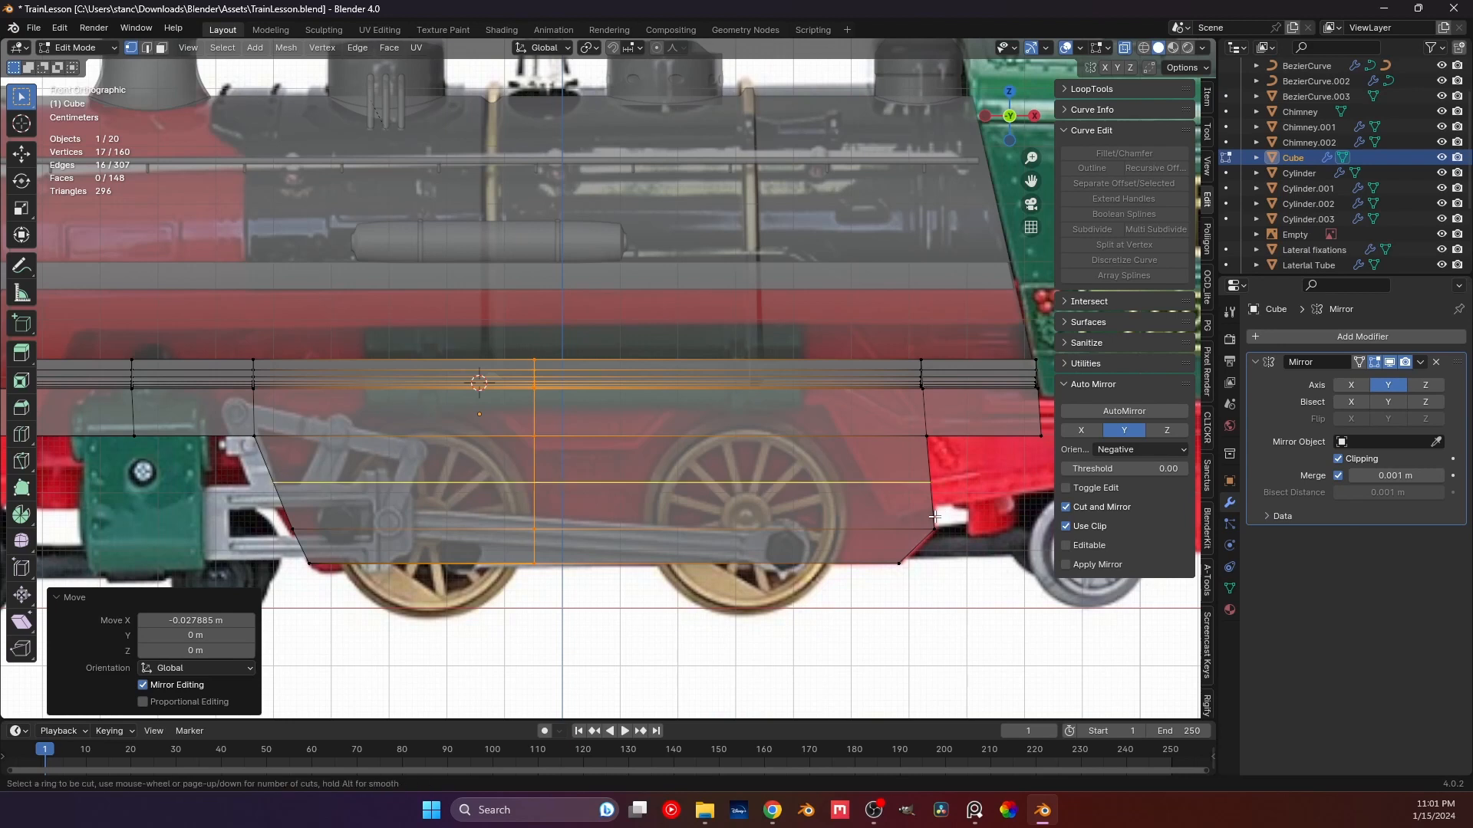
pyautogui.click(935, 502)
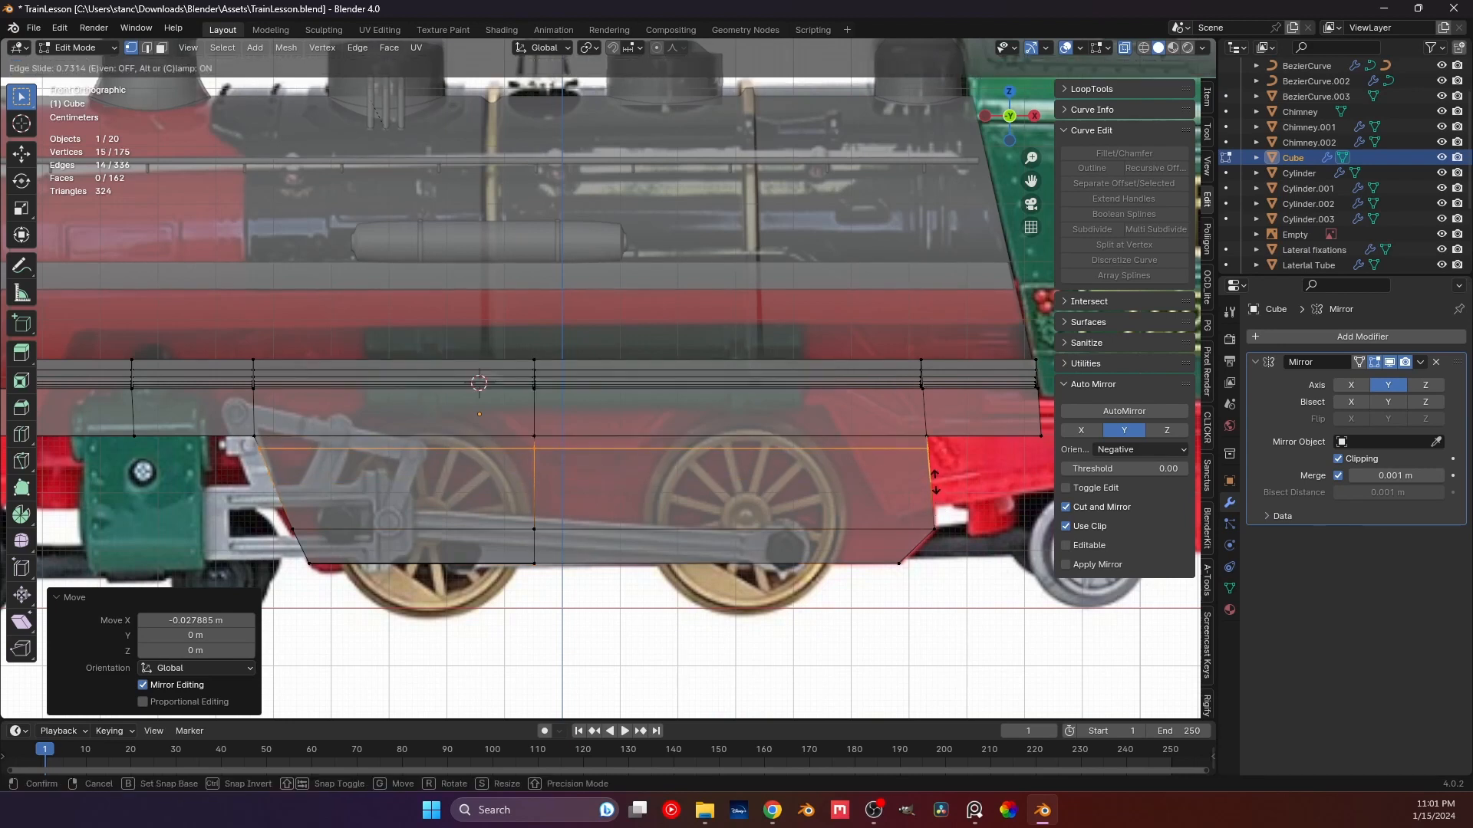
pyautogui.click(673, 483)
pyautogui.scroll(1, 673, 483)
pyautogui.scroll(-2, 673, 484)
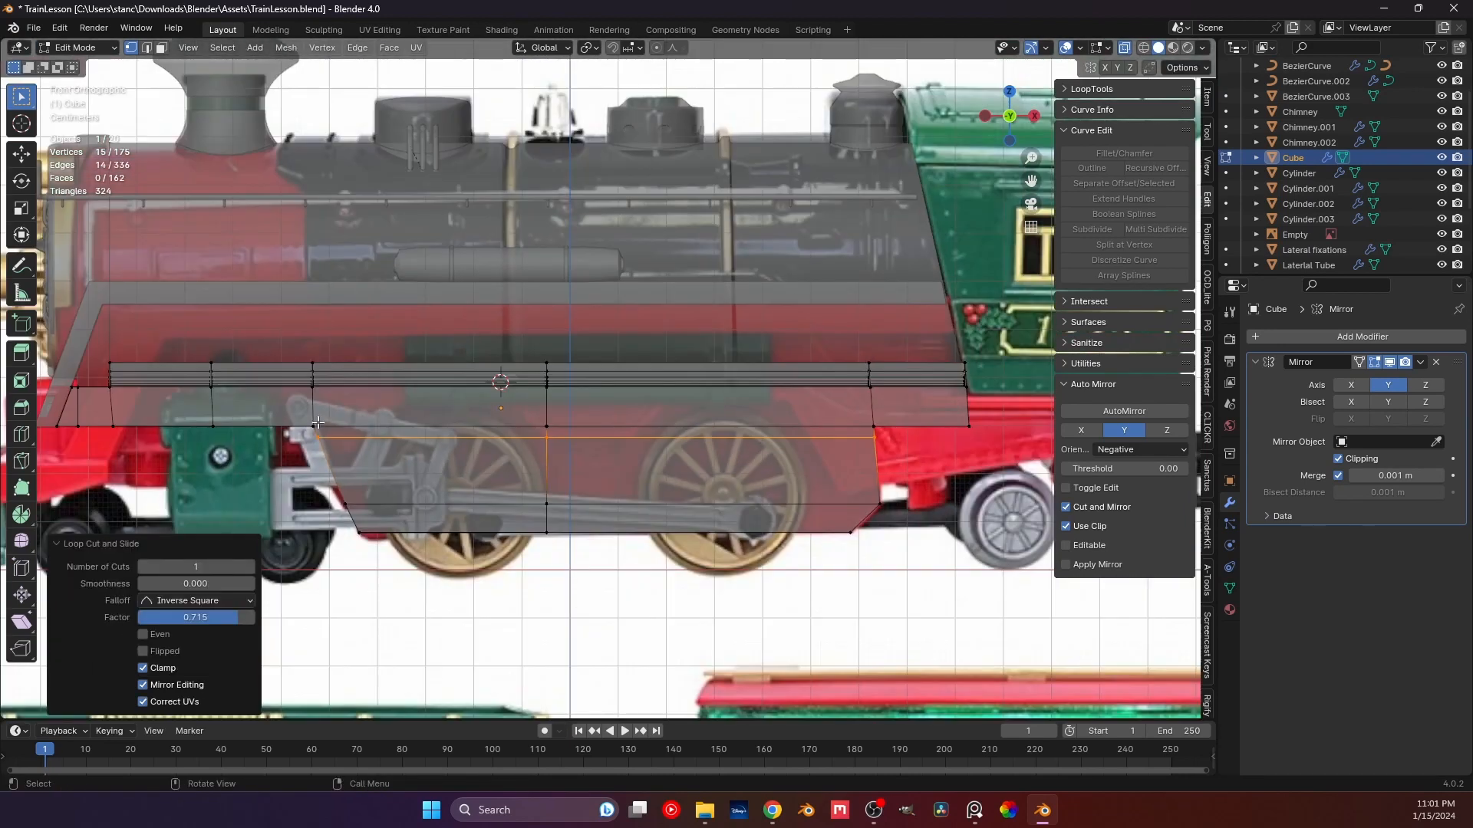
pyautogui.scroll(1, 515, 438)
pyautogui.scroll(1, 516, 438)
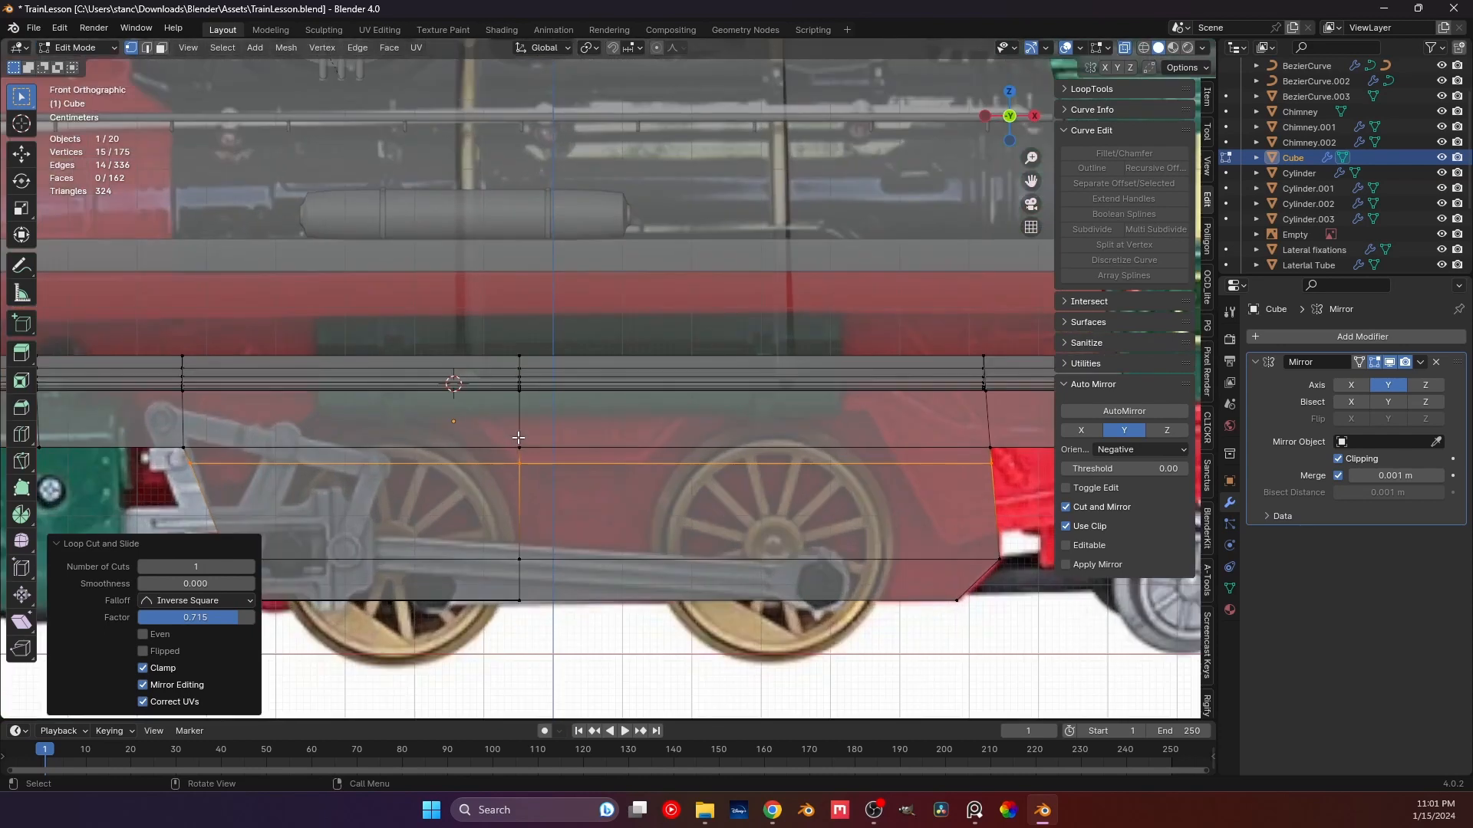
pyautogui.scroll(-2, 518, 438)
pyautogui.scroll(2, 518, 438)
pyautogui.keyDown('shift'); pyautogui.moveTo(616, 437); pyautogui.dragTo(500, 412, button='middle'); pyautogui.keyUp('shift')
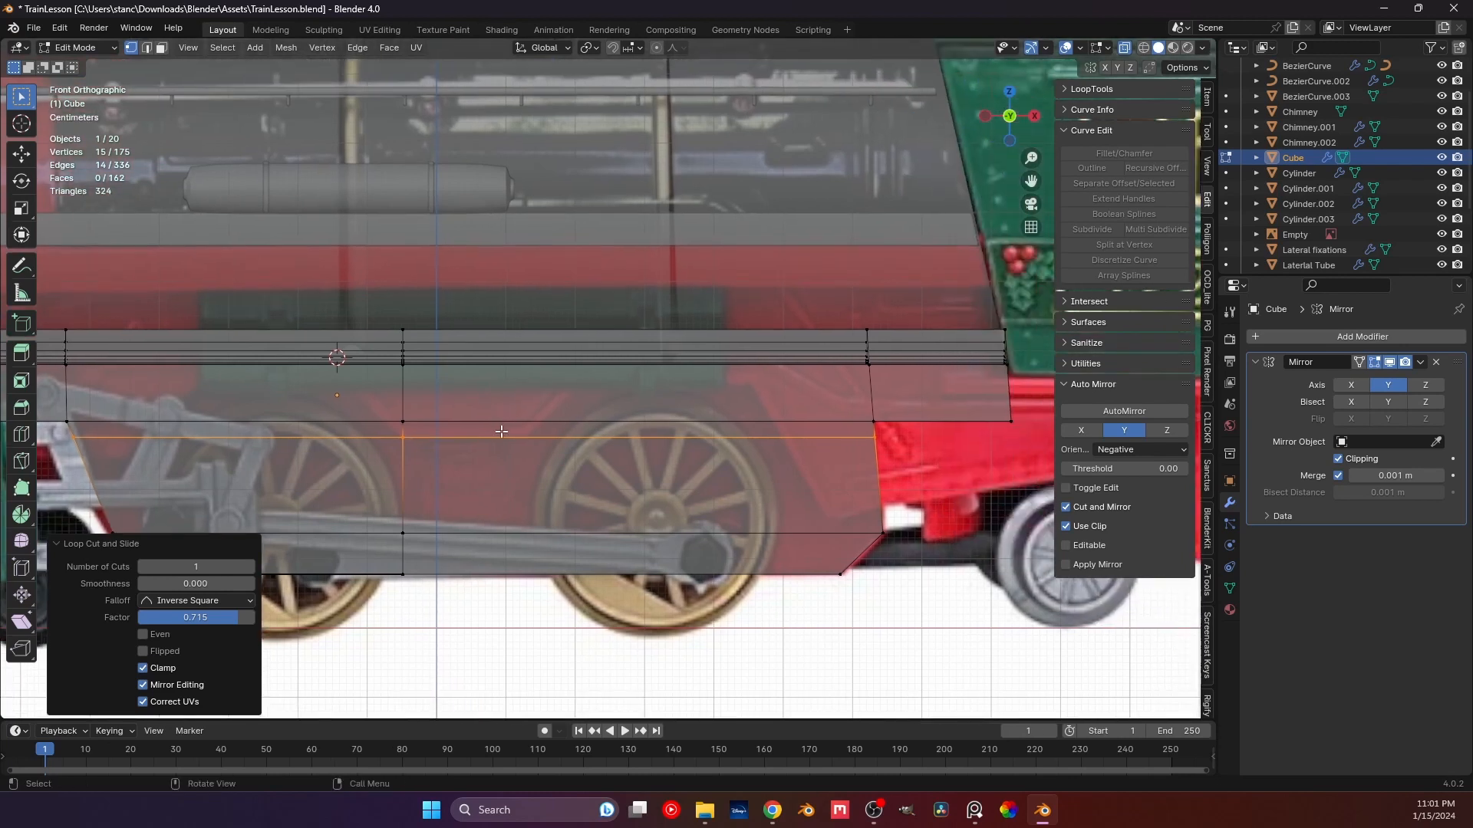
# Add one vertical loop cut just ahead of the rear large wheel, with slide factor 0.471, and straighten it by scaling to 0 on X.
pyautogui.hotkey('ctrl', 'r')
pyautogui.click(528, 424)
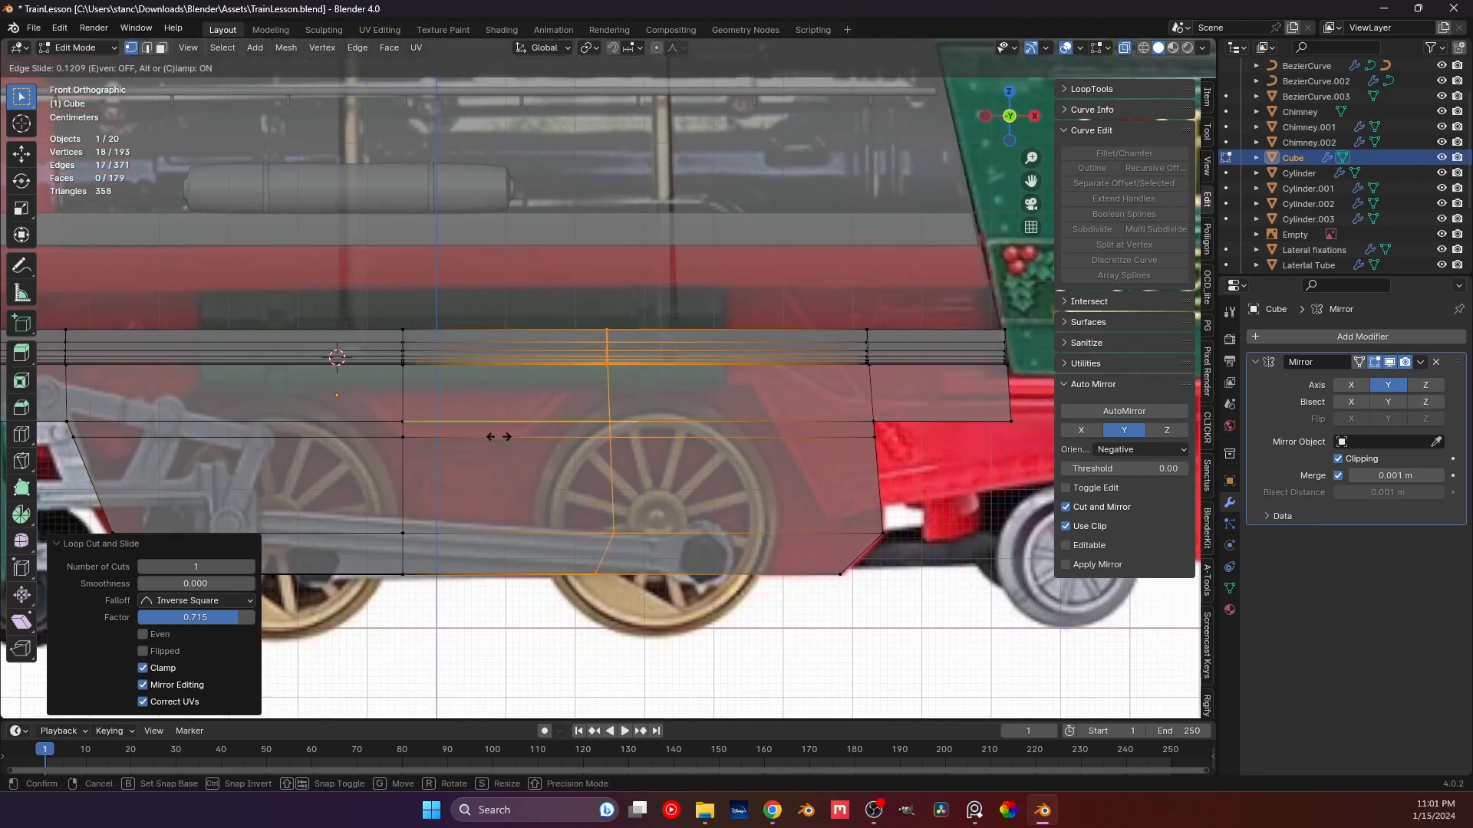
pyautogui.click(414, 453)
pyautogui.scroll(-3, 426, 445)
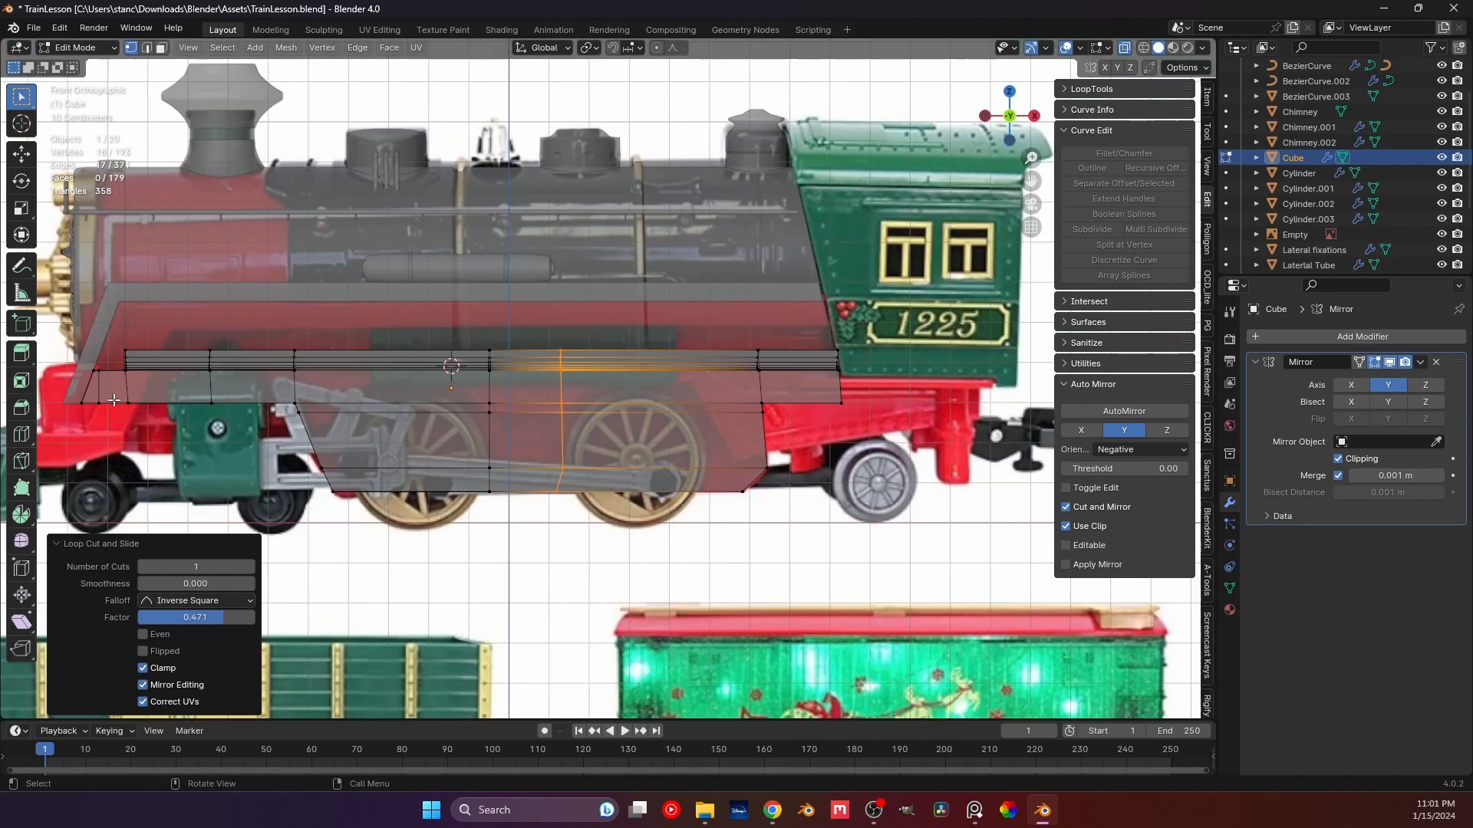
pyautogui.scroll(4, 796, 403)
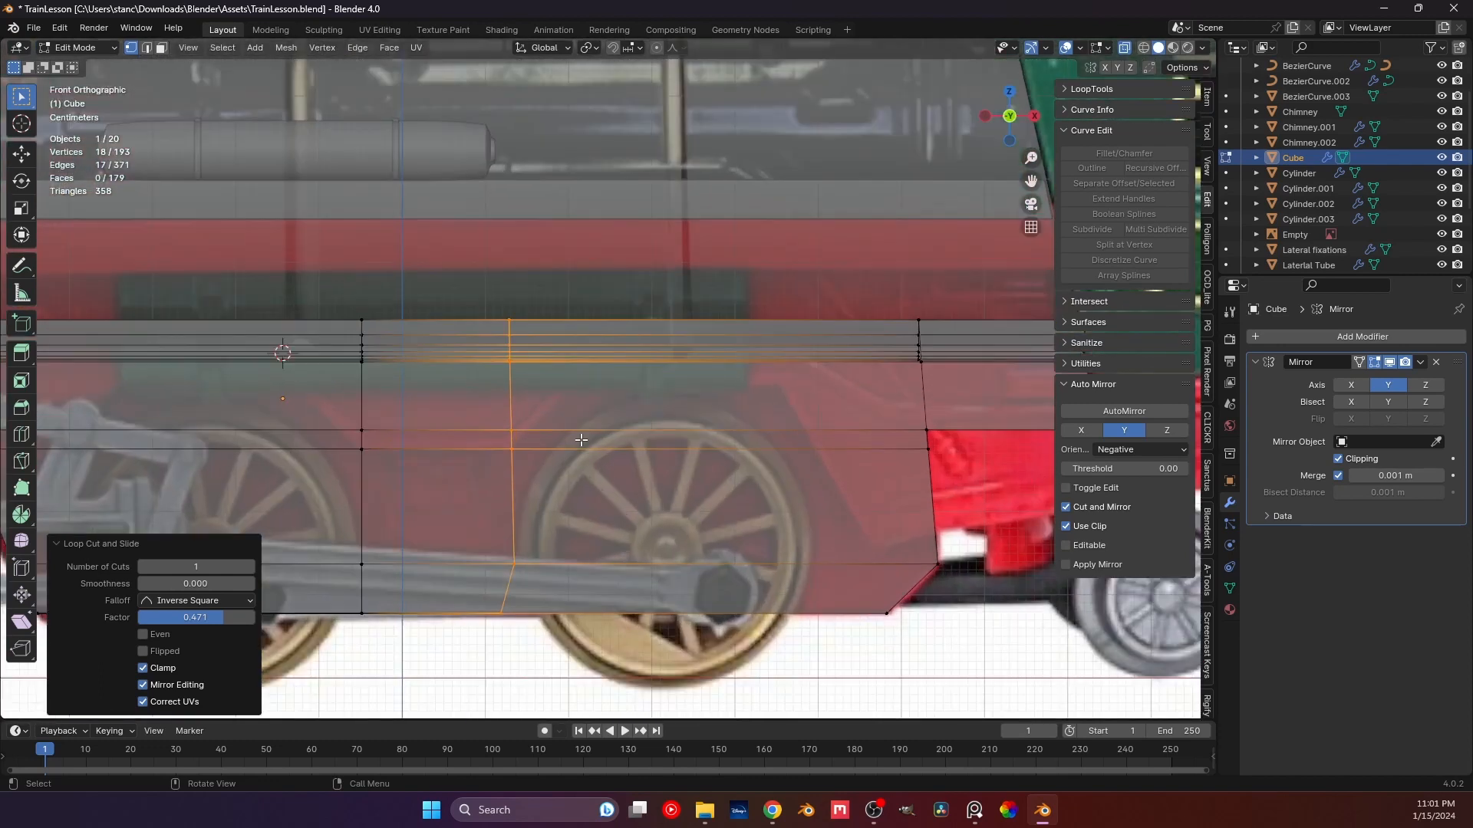
pyautogui.press('s')
pyautogui.press('x')
pyautogui.press('0')
pyautogui.press('Return')
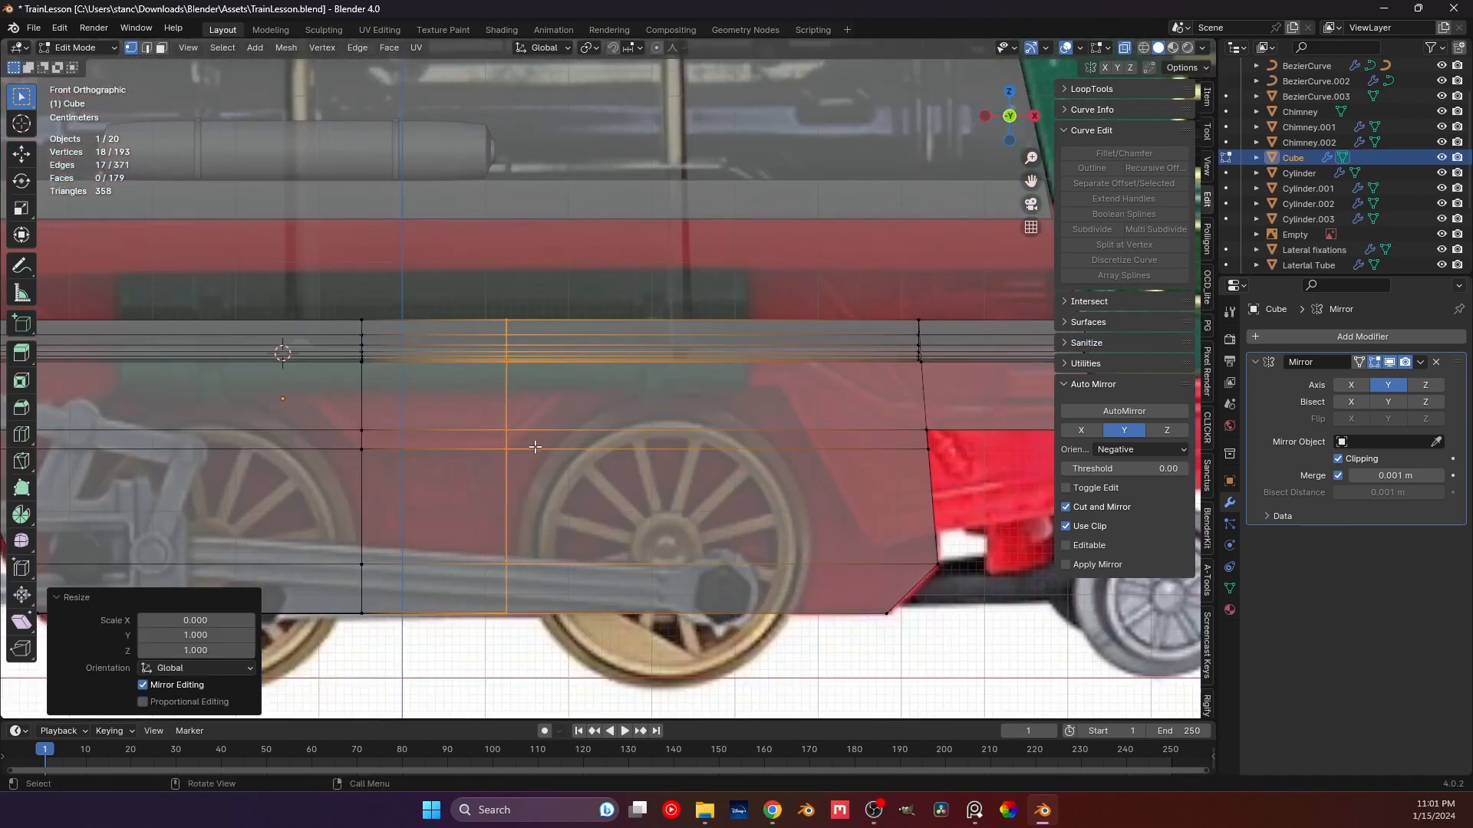
# Add another vertical loop cut across the front part of the rear large wheel and flatten it to 0 on X.
pyautogui.keyDown('shift'); pyautogui.moveTo(534, 445); pyautogui.dragTo(511, 460, button='middle'); pyautogui.keyUp('shift')
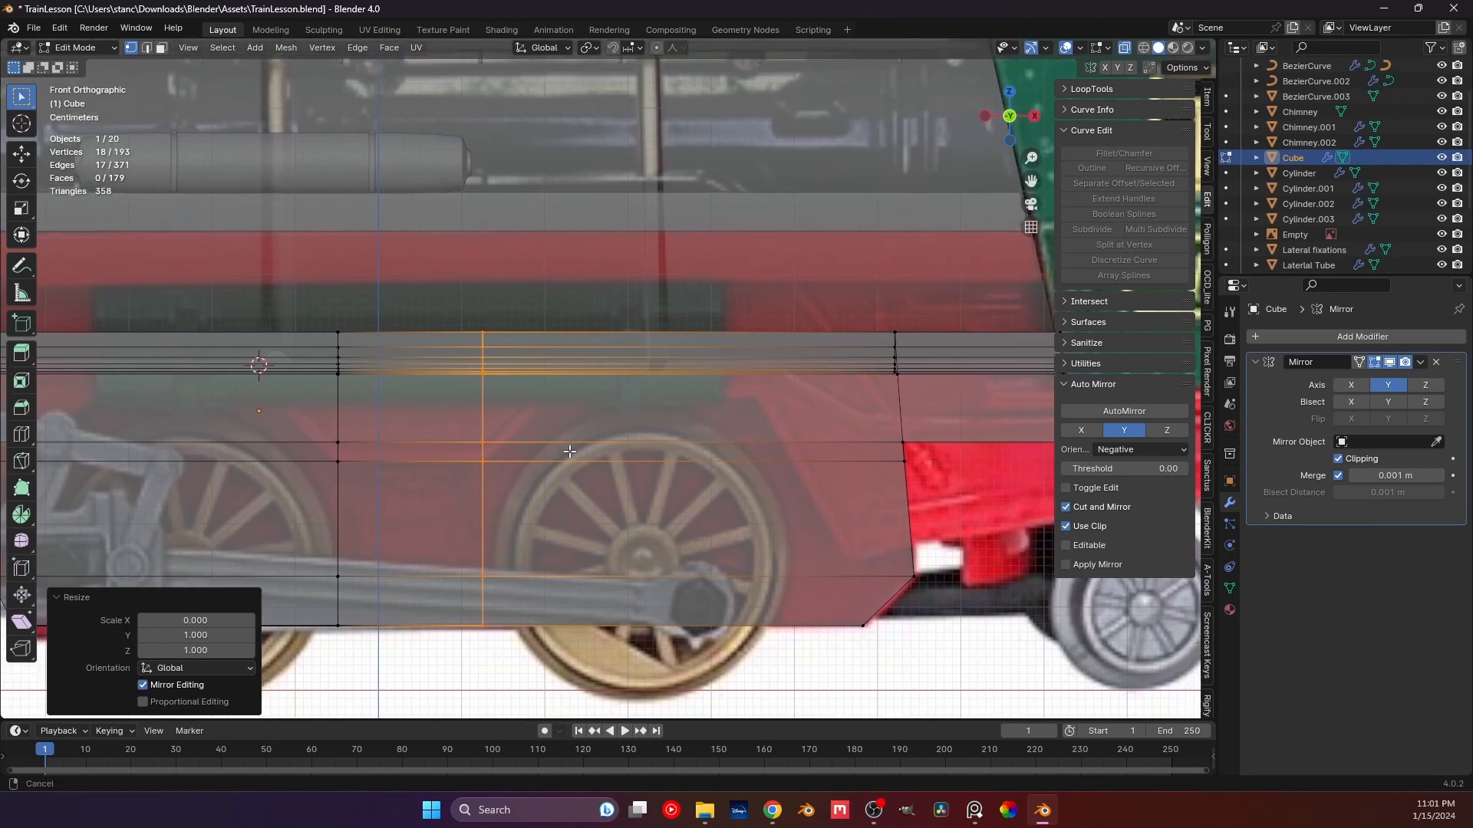
pyautogui.hotkey('ctrl', 'r')
pyautogui.click(540, 427)
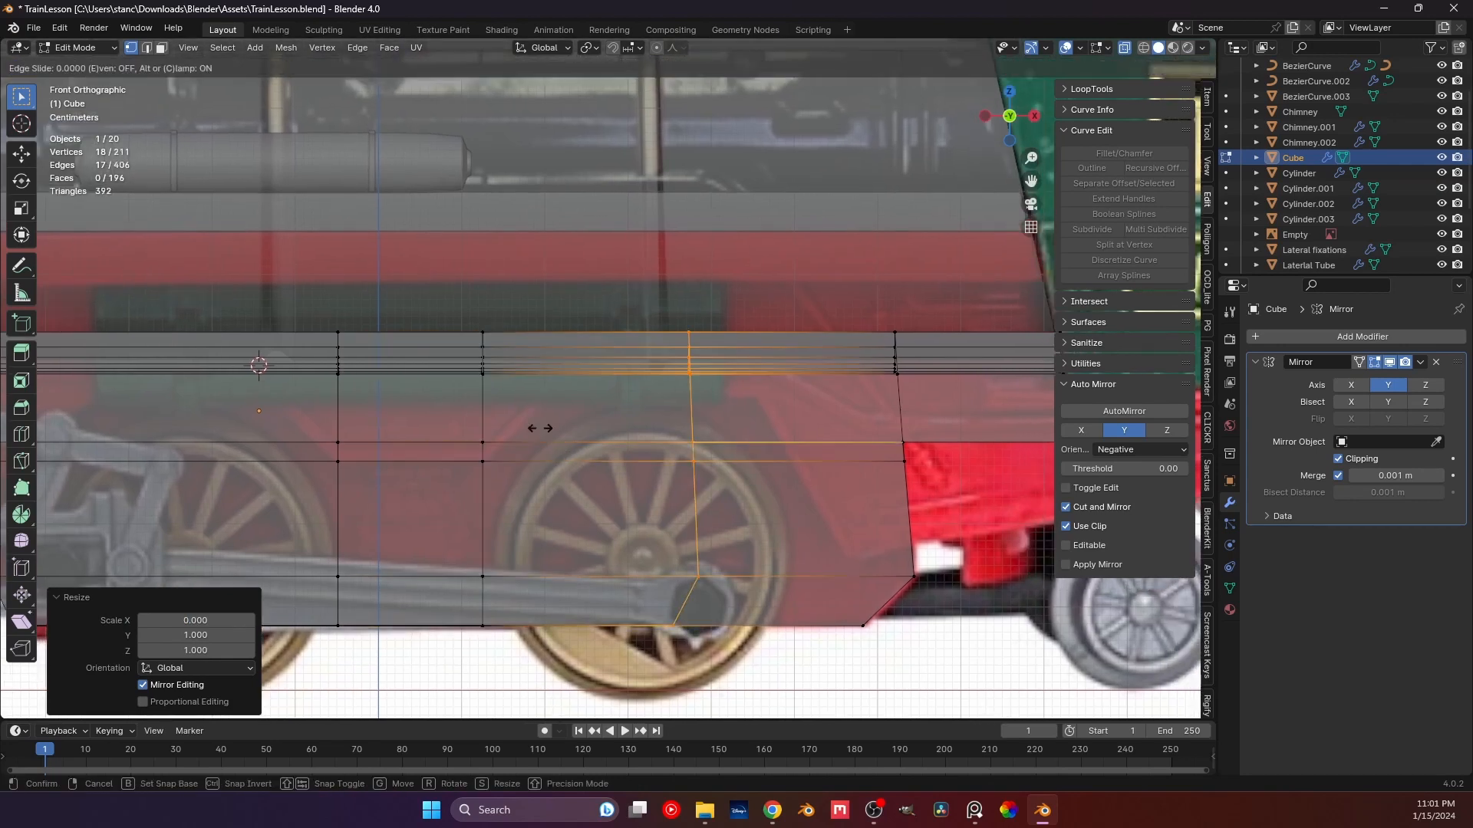
pyautogui.click(394, 448)
pyautogui.press('s')
pyautogui.press('x')
pyautogui.press('0')
pyautogui.press('Return')
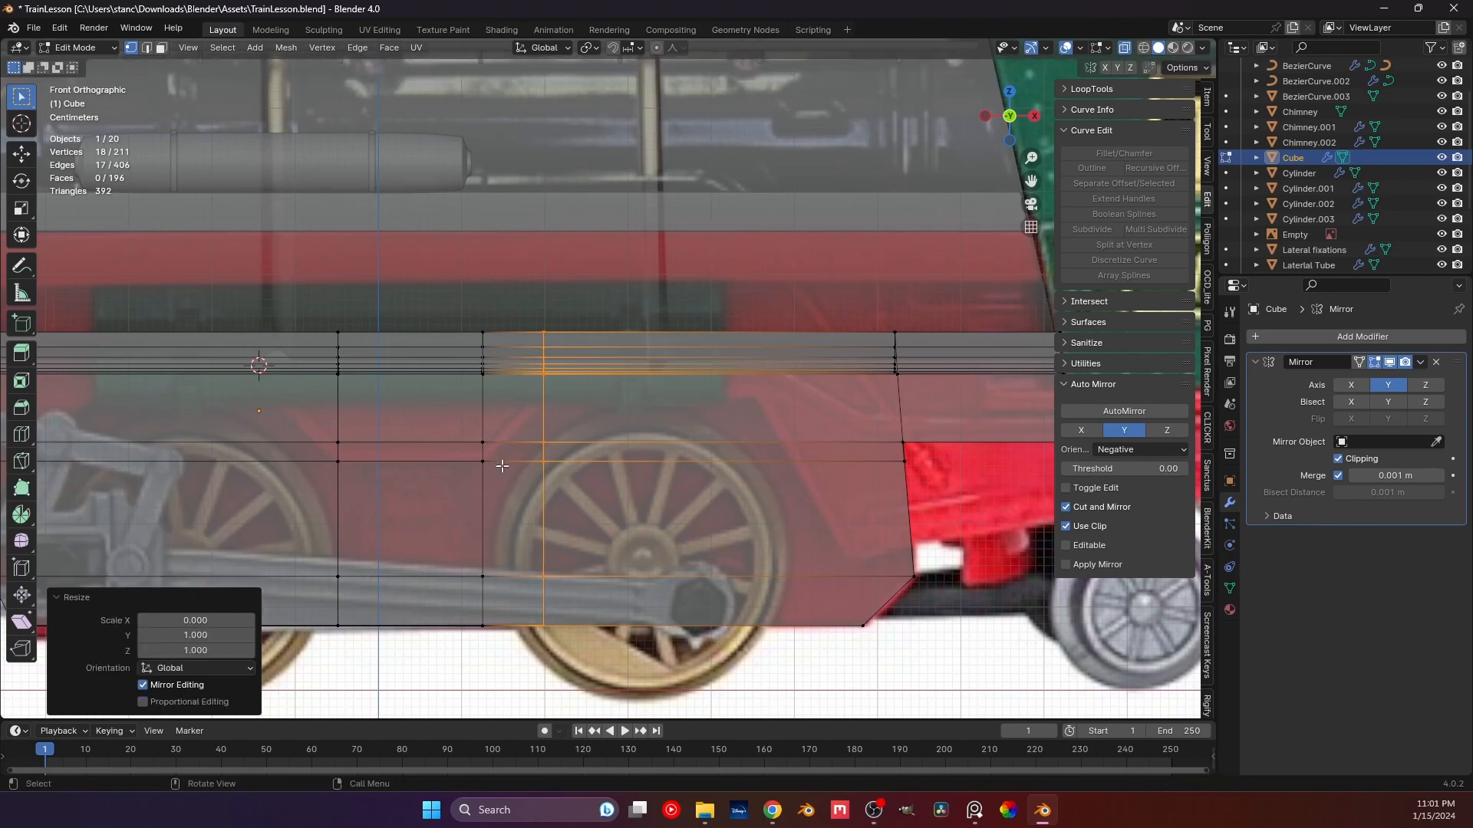
# Add one vertical loop cut near the rear edge of the rear large wheel, with slide factor -0.192, and scale it to 0 on X.
pyautogui.hotkey('ctrl', 'r')
pyautogui.click(748, 385)
pyautogui.click(781, 405)
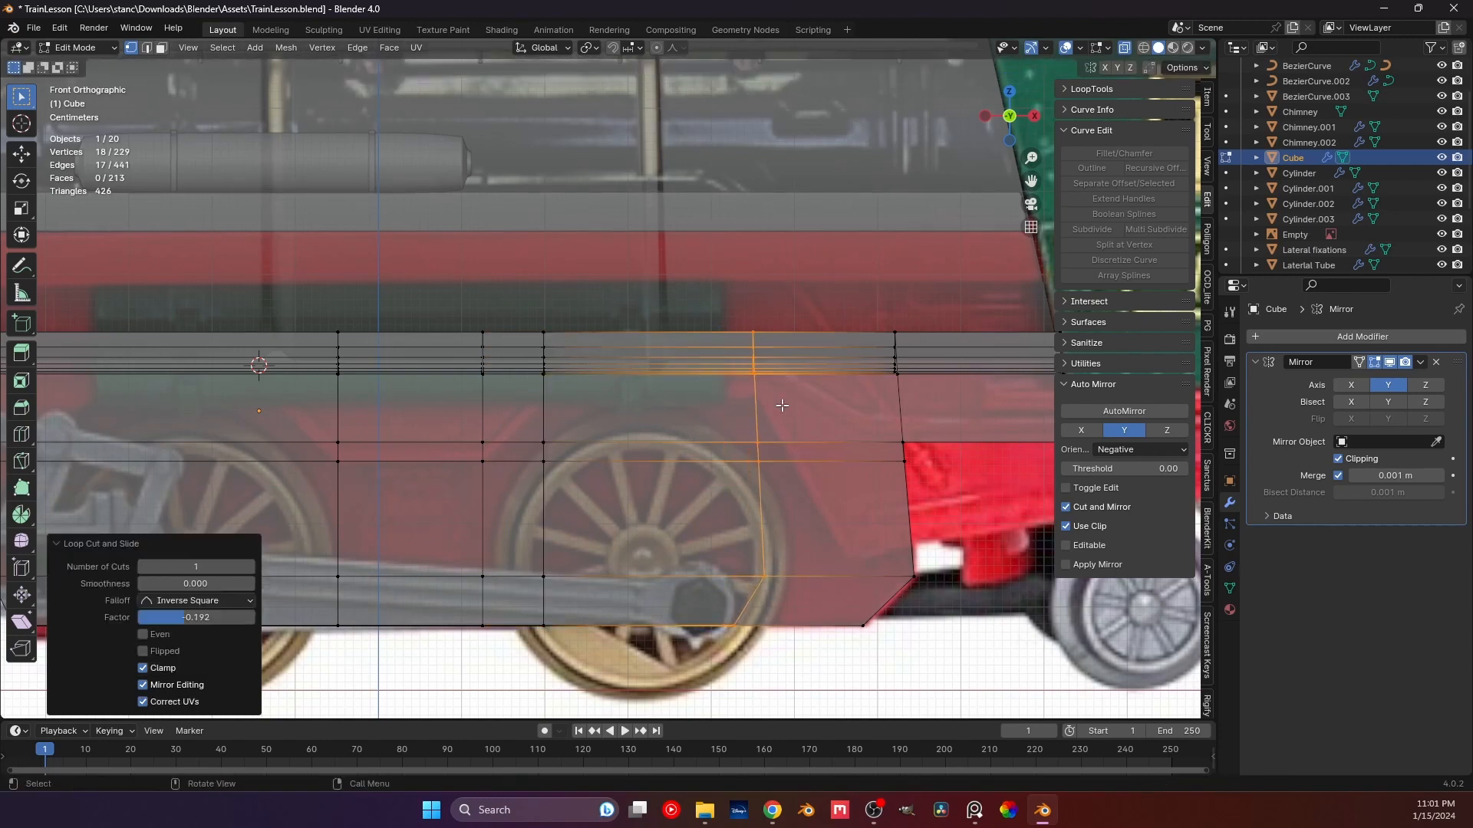
pyautogui.press('s')
pyautogui.press('x')
pyautogui.press('0')
pyautogui.press('Return')
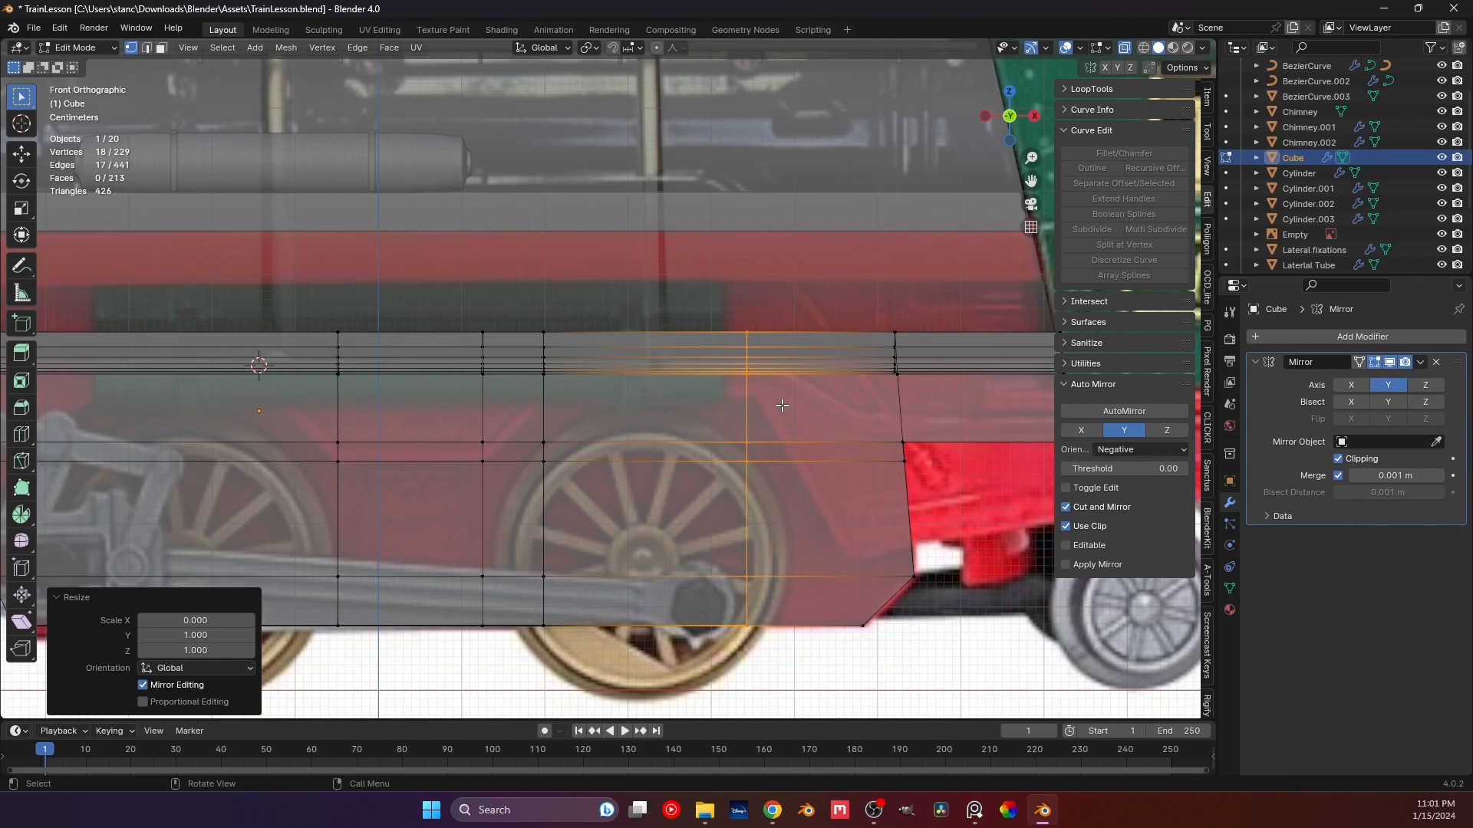
# Move the selected vertical edge loop at the right driving wheel about 0.017 m along X.
pyautogui.press('g')
pyautogui.press('x')
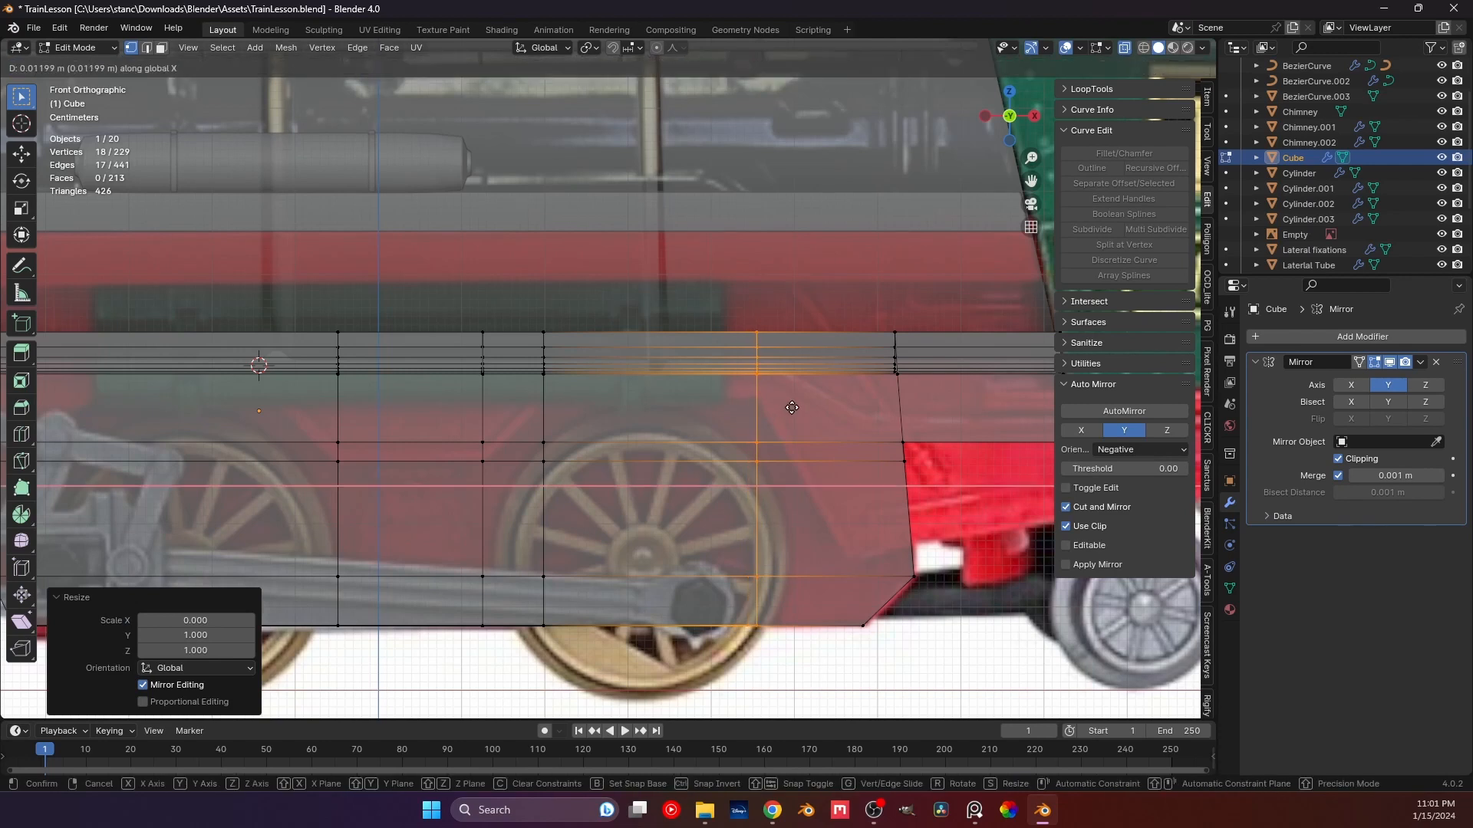
pyautogui.click(796, 411)
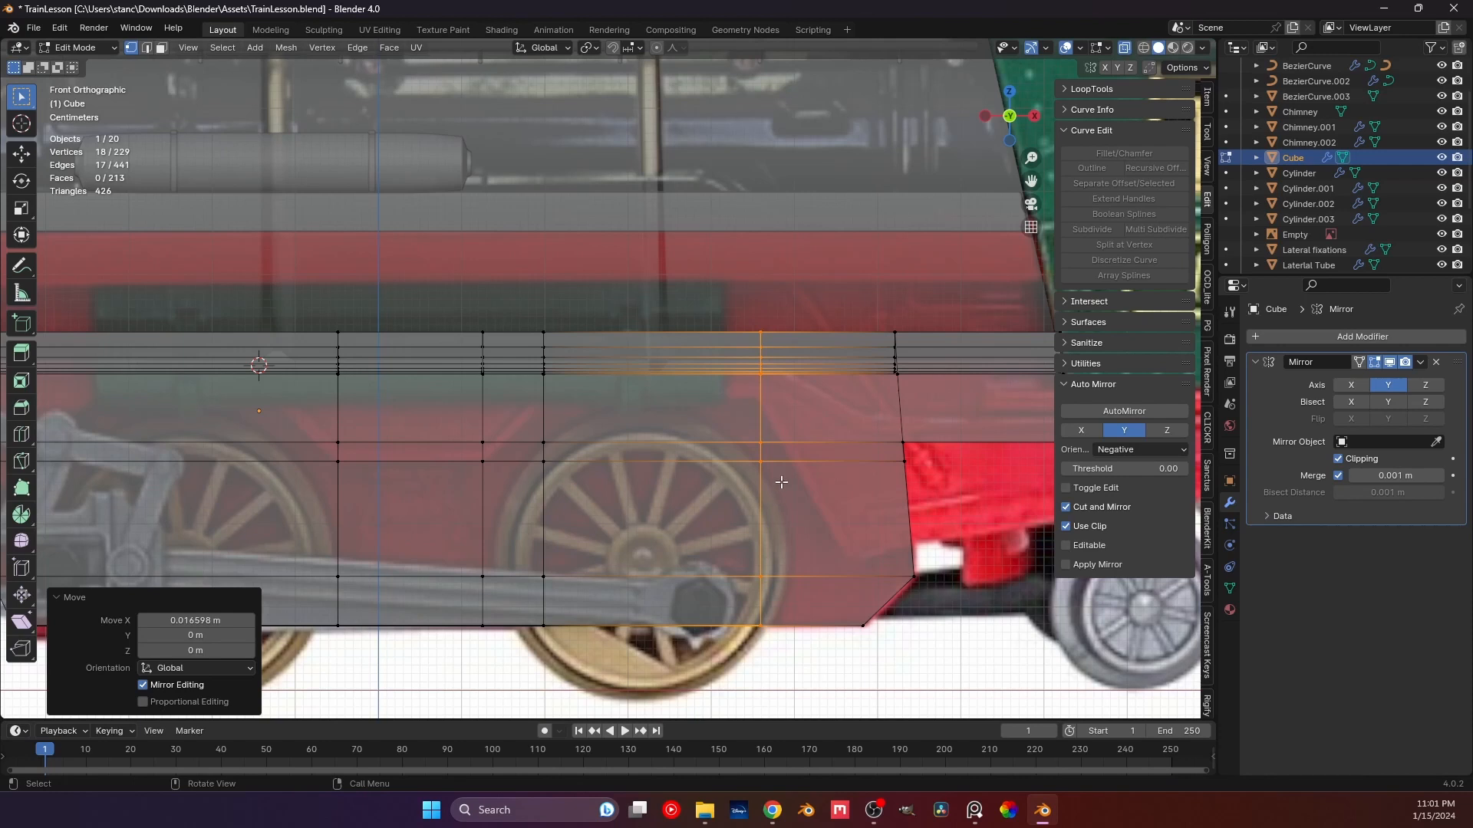
# Add a horizontal loop cut across the side frame, between its upper band and the contour edges above the wheels.
pyautogui.hotkey('ctrl', 'r')
pyautogui.click(762, 421)
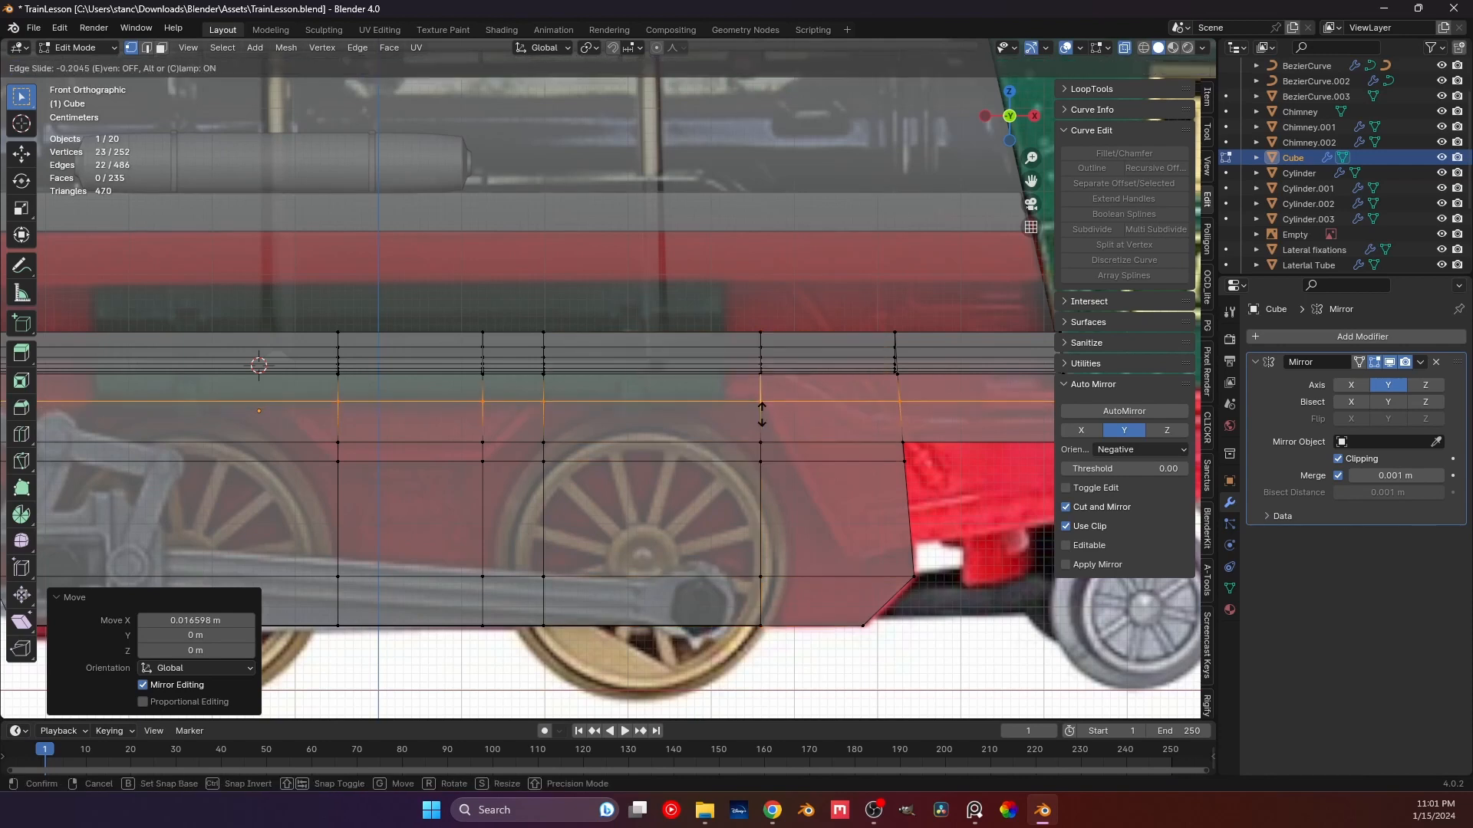
pyautogui.click(762, 412)
pyautogui.click(813, 508)
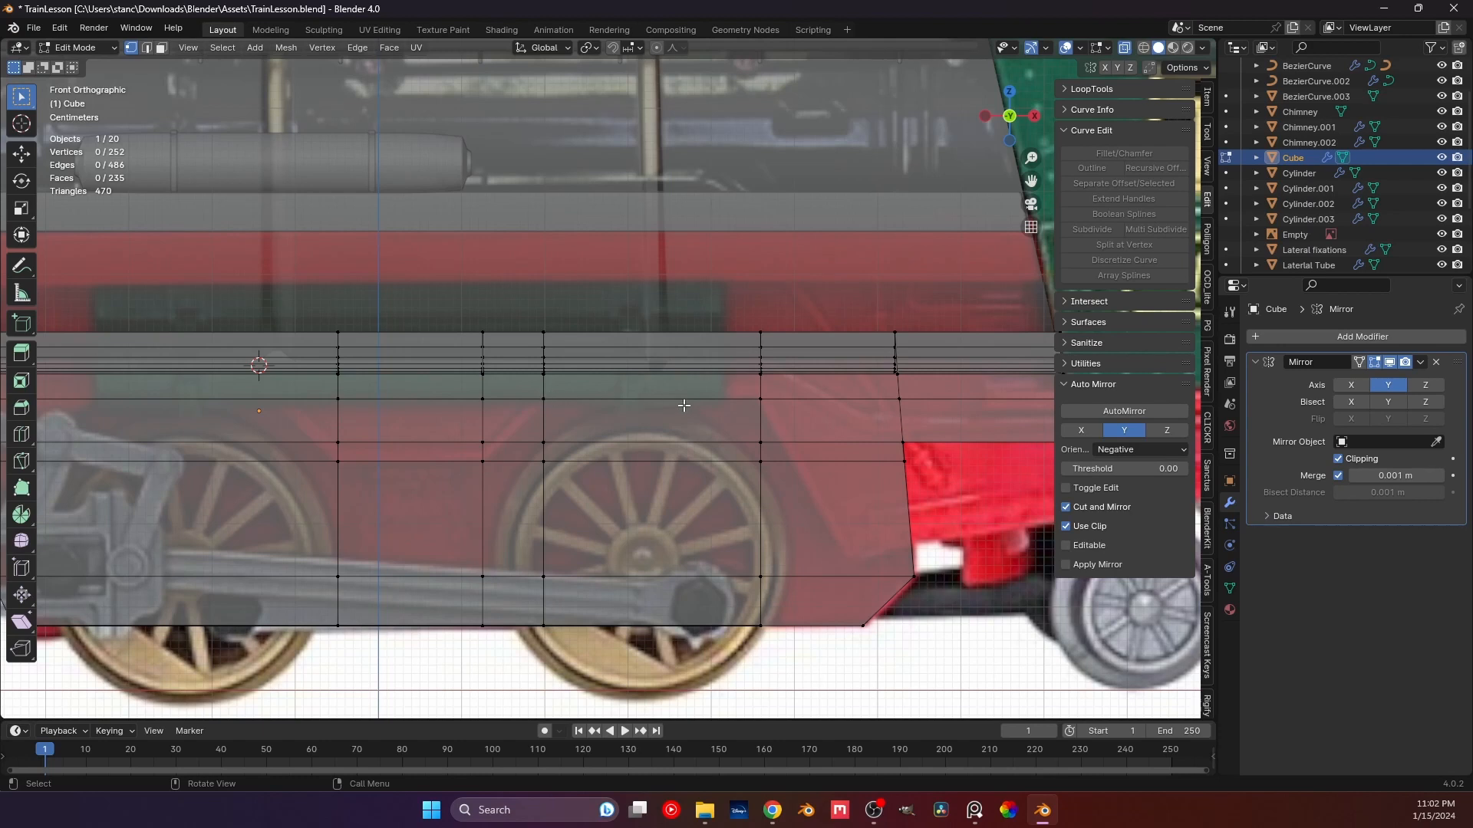
# Add a second horizontal loop cut between the upper band and the previous loop, at a factor of about 0.043.
pyautogui.scroll(-5, 684, 405)
pyautogui.scroll(7, 684, 405)
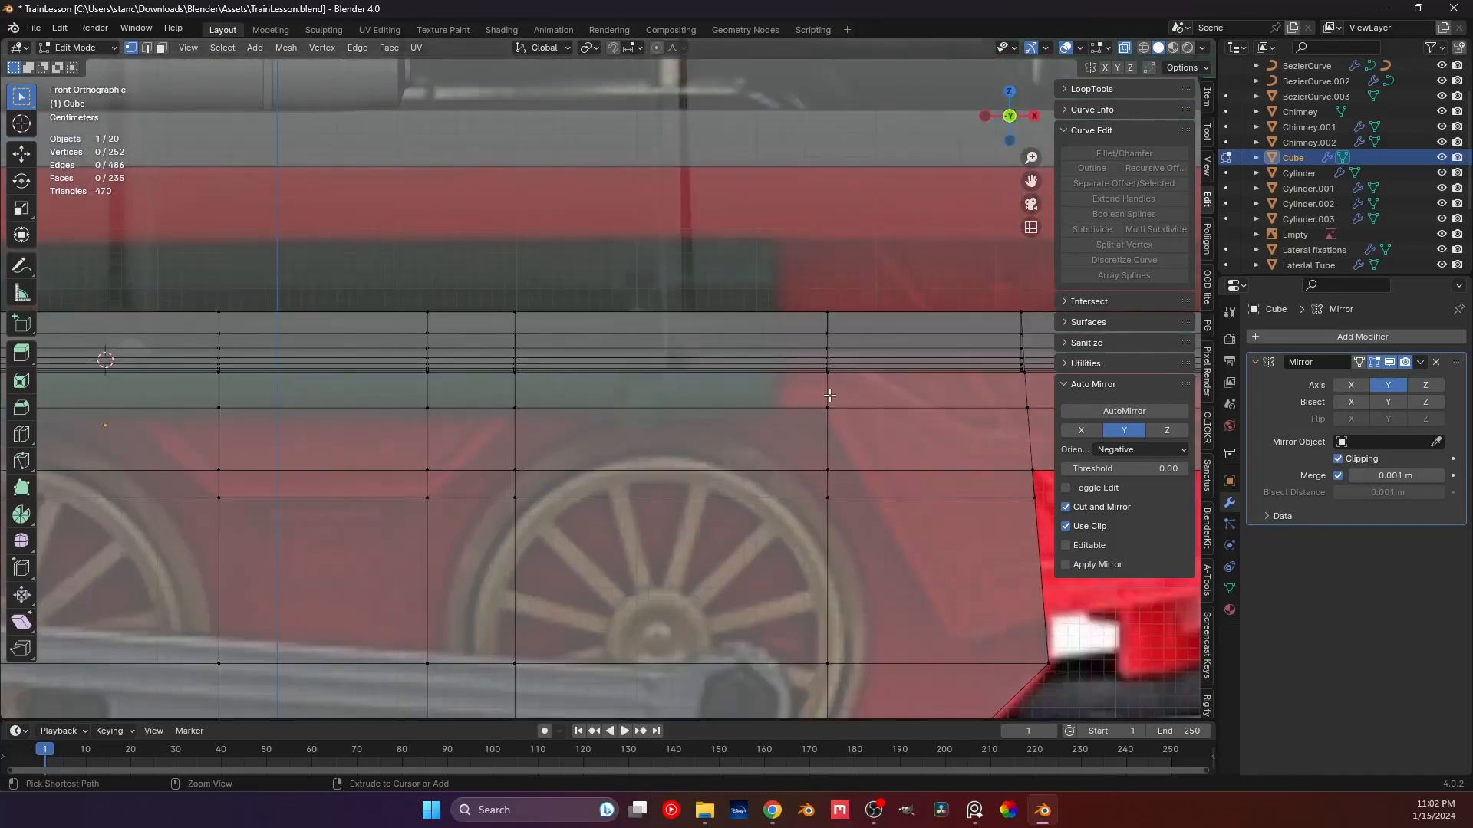
pyautogui.hotkey('ctrl', 'r')
pyautogui.click(829, 396)
pyautogui.click(830, 396)
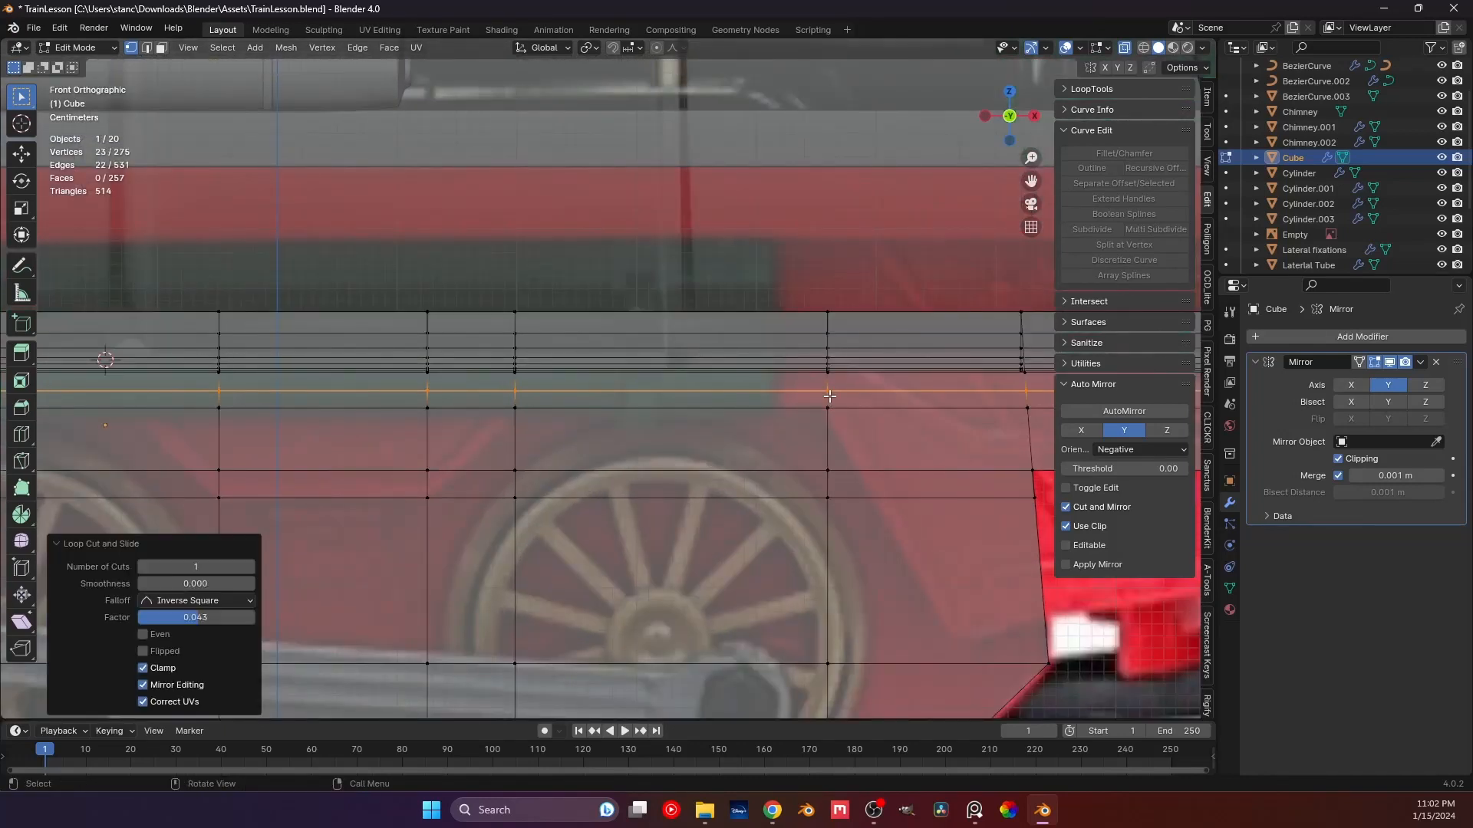
# Slide the lower of the two added horizontal loops down by a factor of about 0.116.
pyautogui.keyDown('shift'); pyautogui.moveTo(663, 494); pyautogui.dragTo(561, 421, button='middle'); pyautogui.keyUp('shift')
pyautogui.scroll(-2, 804, 458)
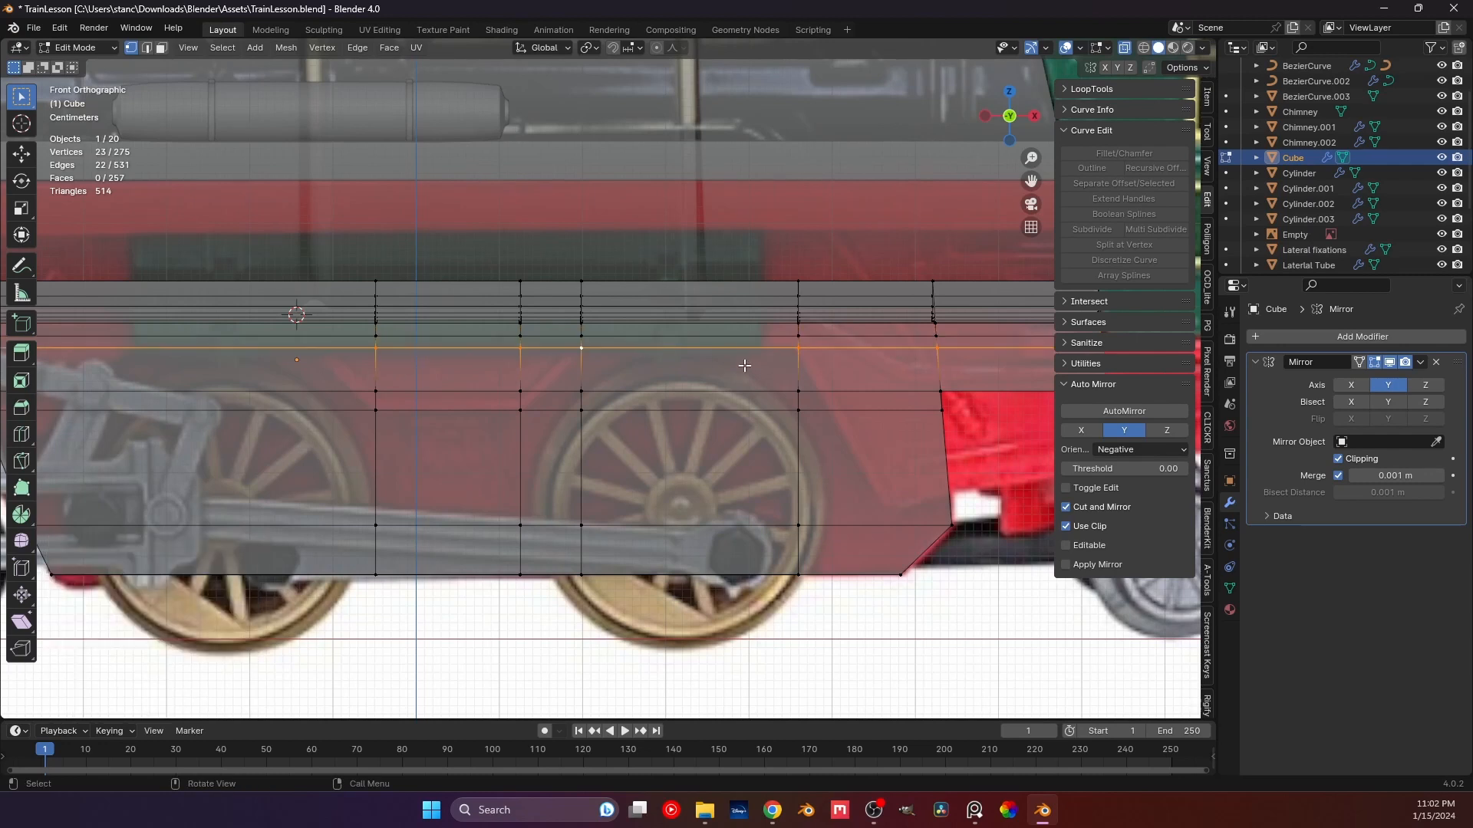
pyautogui.scroll(1, 736, 345)
pyautogui.press('g')
pyautogui.press('g')
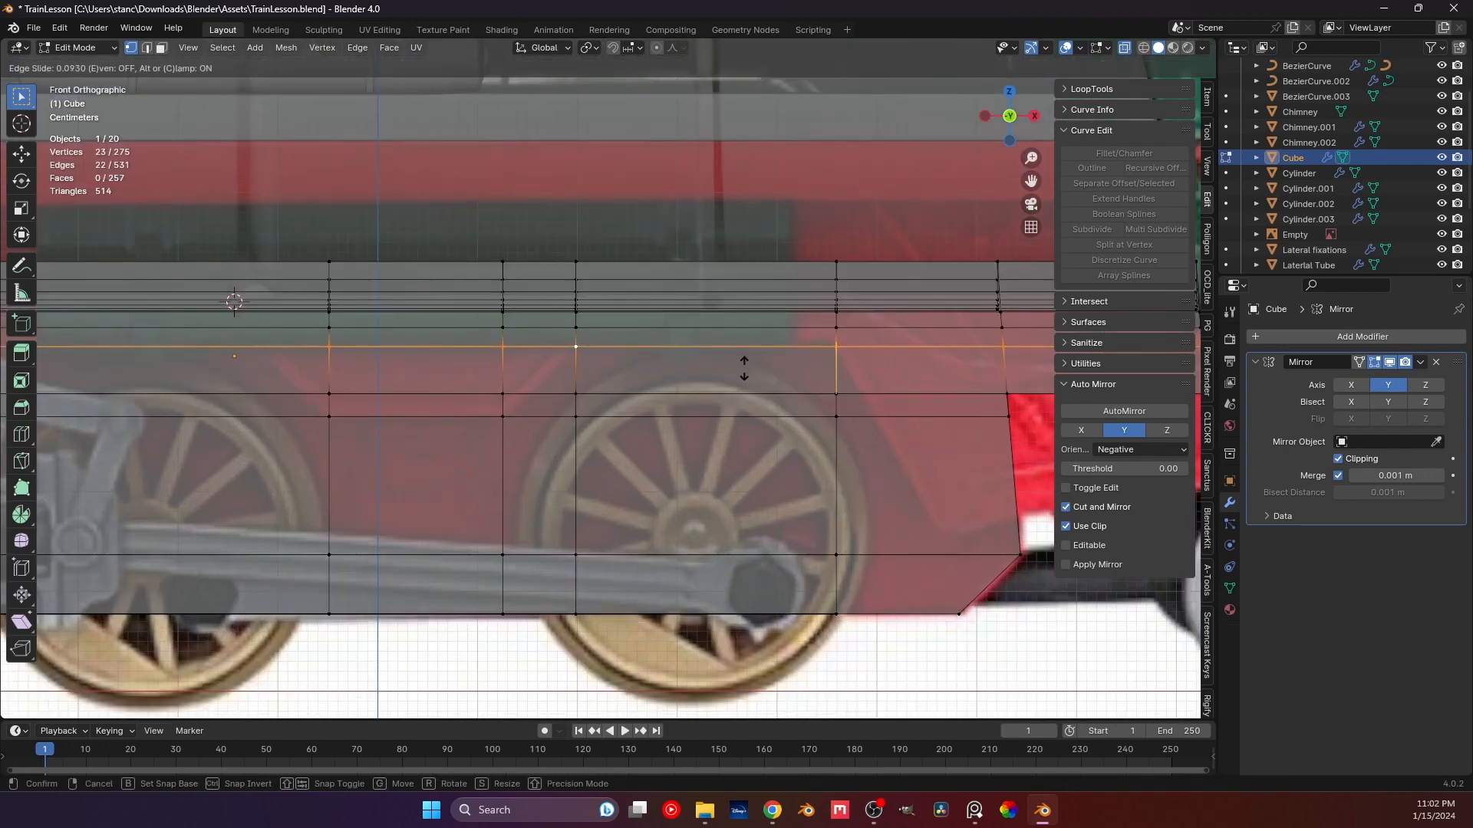
pyautogui.click(743, 369)
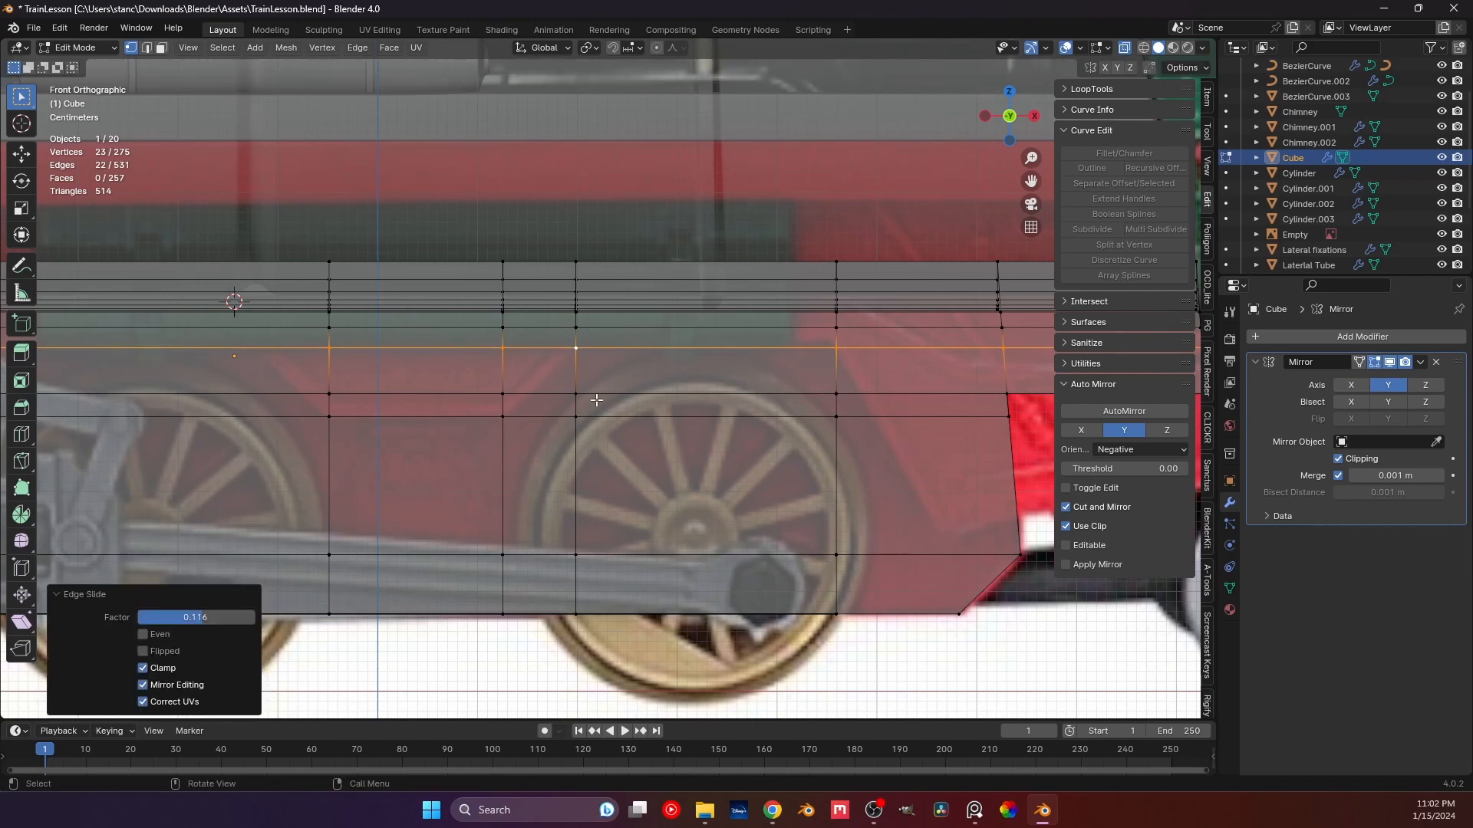
# Undo the edge slide and both horizontal loop cuts.
pyautogui.scroll(-2, 486, 458)
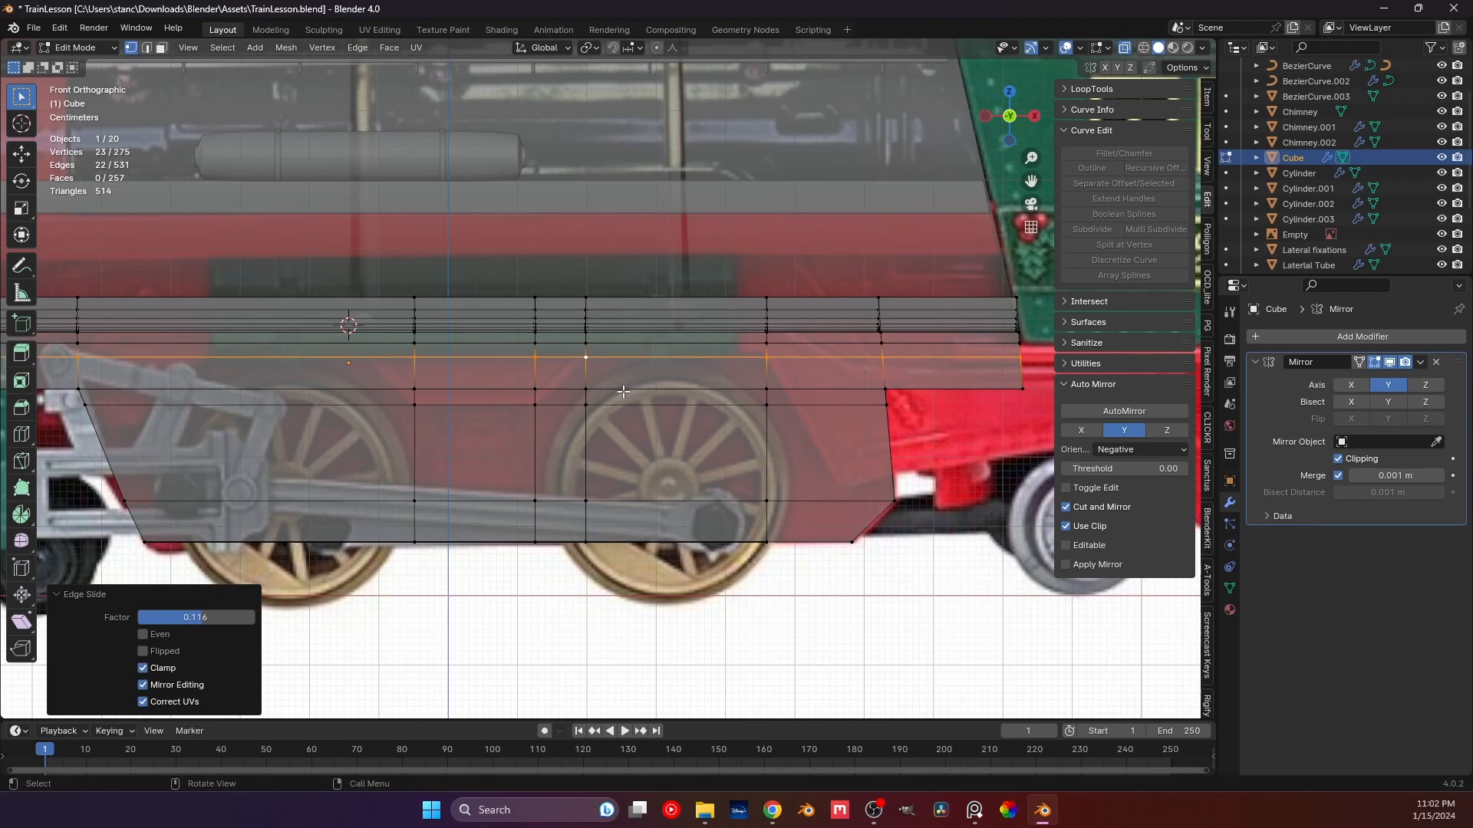
pyautogui.scroll(3, 586, 361)
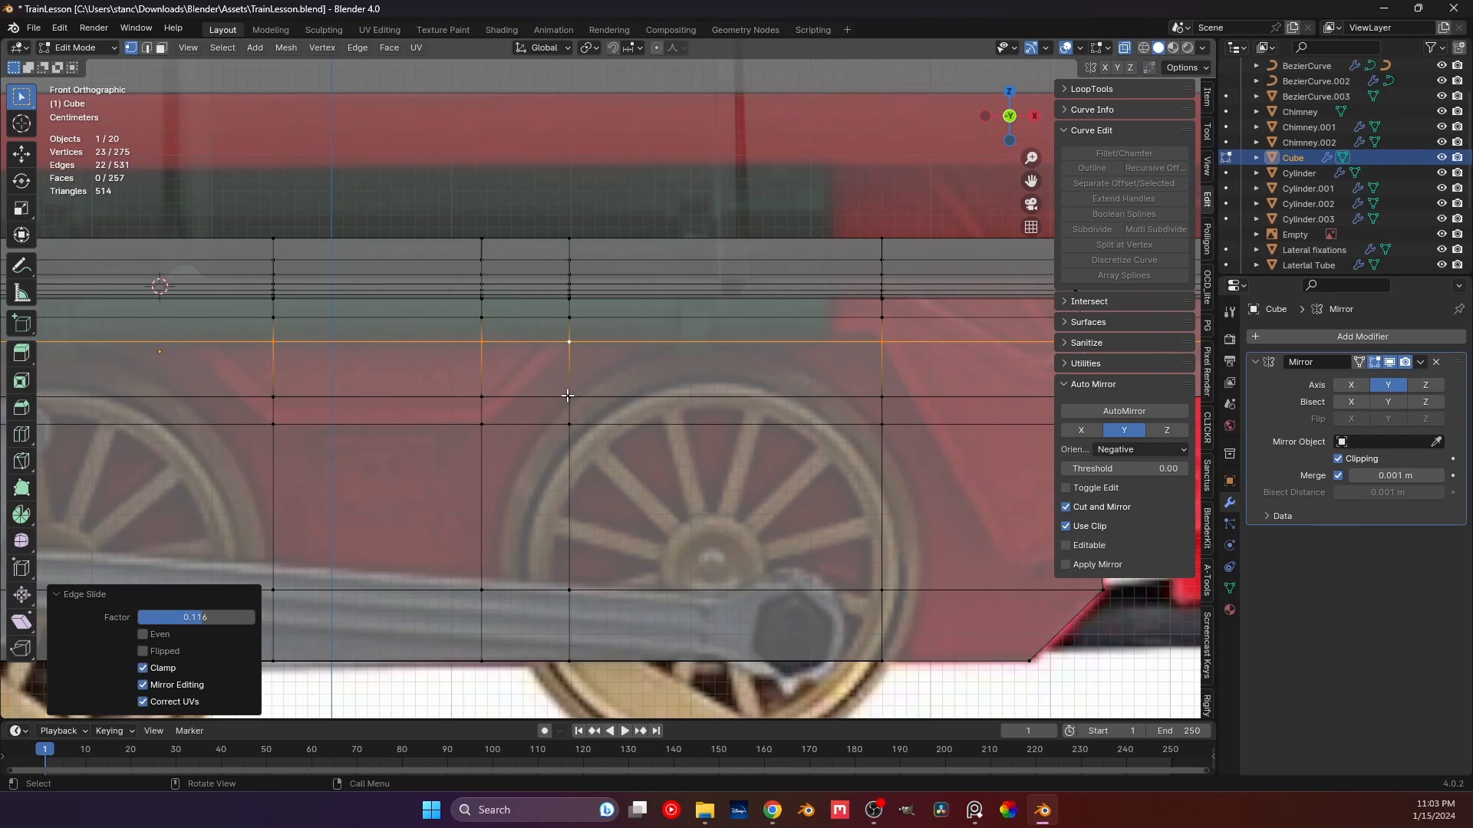
pyautogui.scroll(-2, 608, 379)
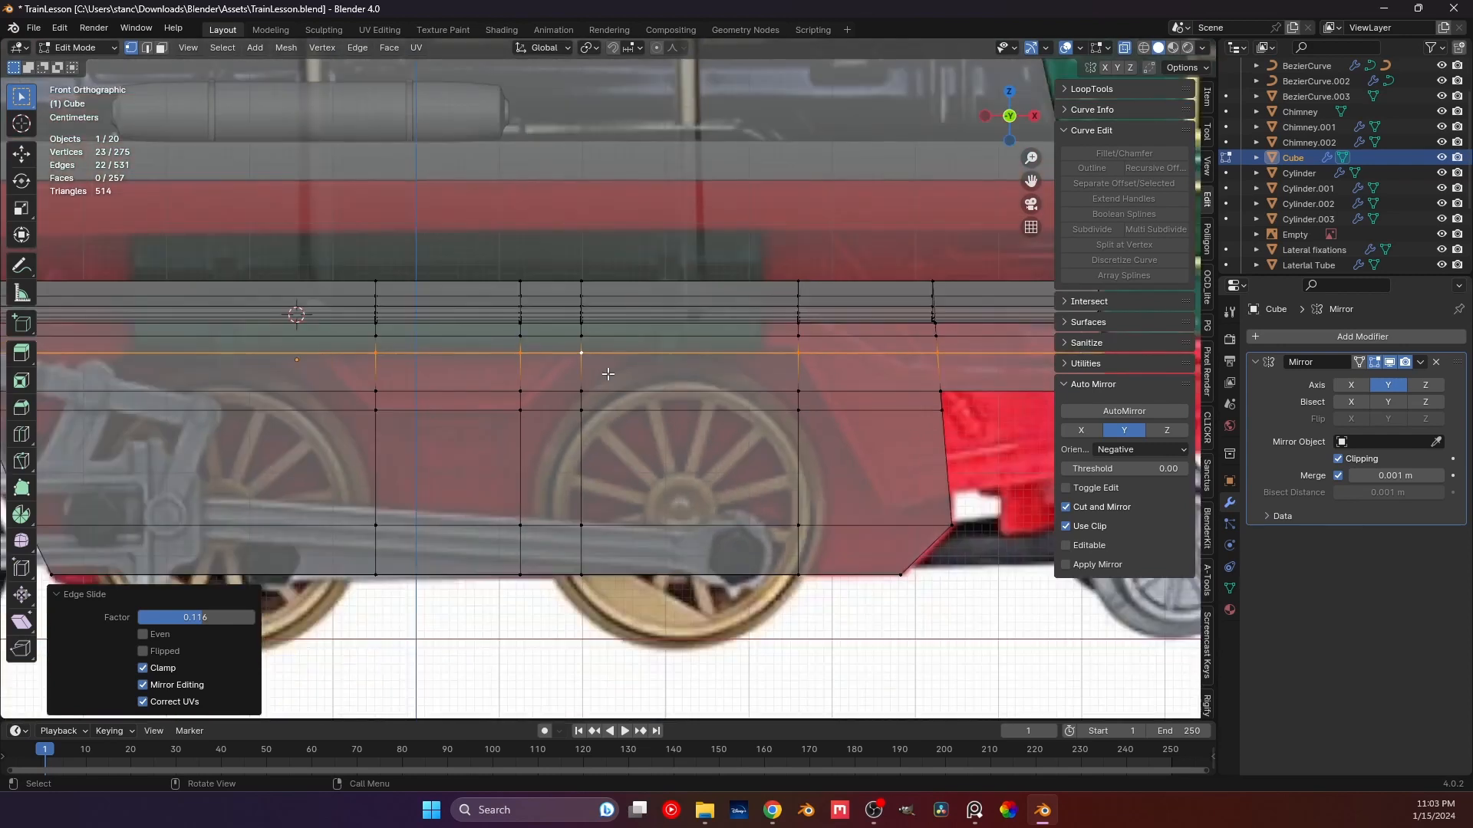
pyautogui.hotkey('ctrl', 'z')
pyautogui.hotkey('ctrl', 'z')
pyautogui.hotkey('ctrl', 'z')
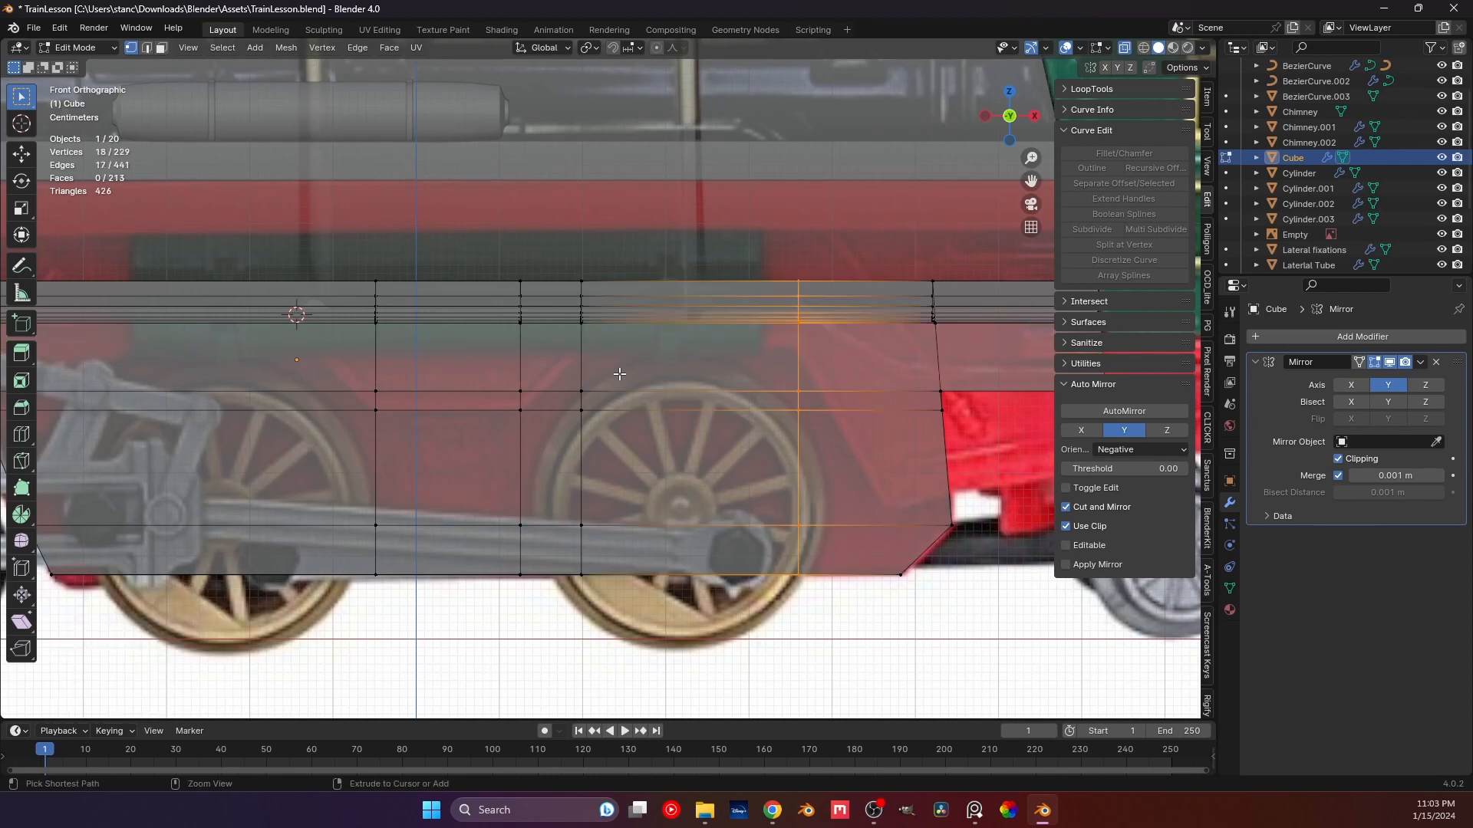
# Raise the upper contour vertex at the left side of the right driving wheel about 0.07 m along Z.
pyautogui.click(587, 392)
pyautogui.scroll(1, 595, 399)
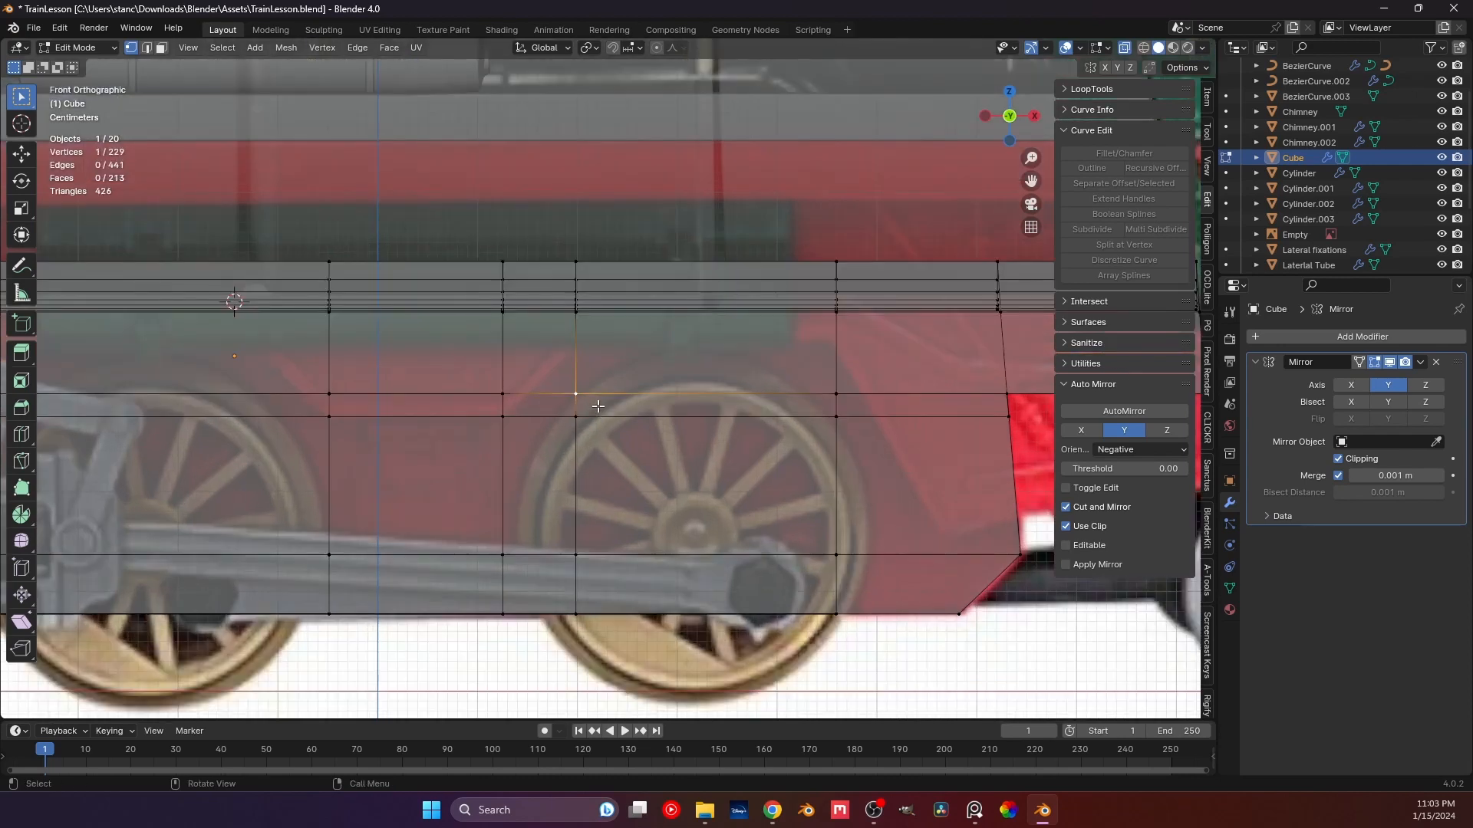
pyautogui.press('g')
pyautogui.press('z')
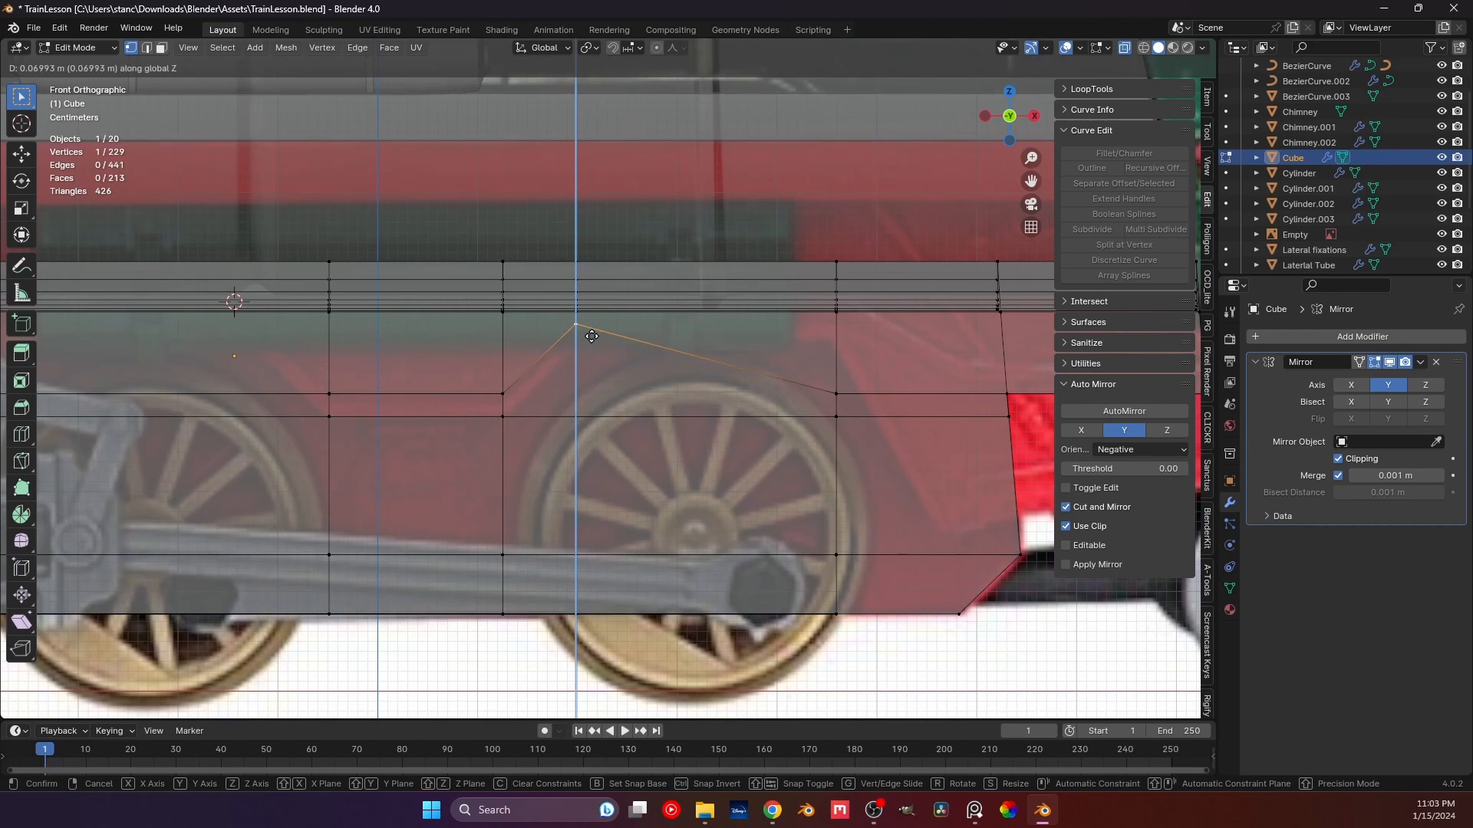
pyautogui.click(591, 336)
# Raise the contour vertex beneath it about 0.064 m along Z and lower the upper one about 0.005 m.
pyautogui.press('g')
pyautogui.press('z')
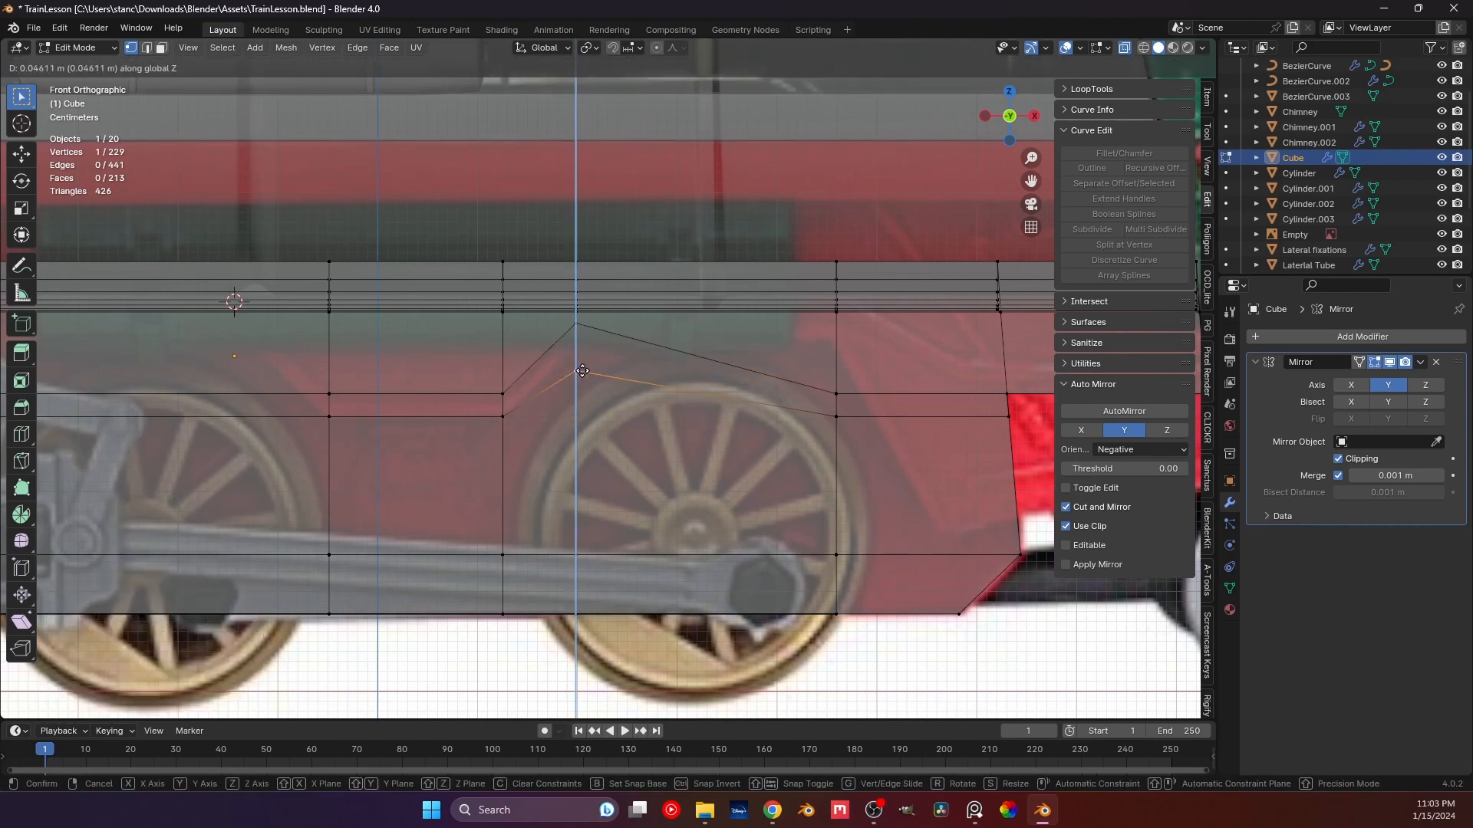
pyautogui.click(581, 355)
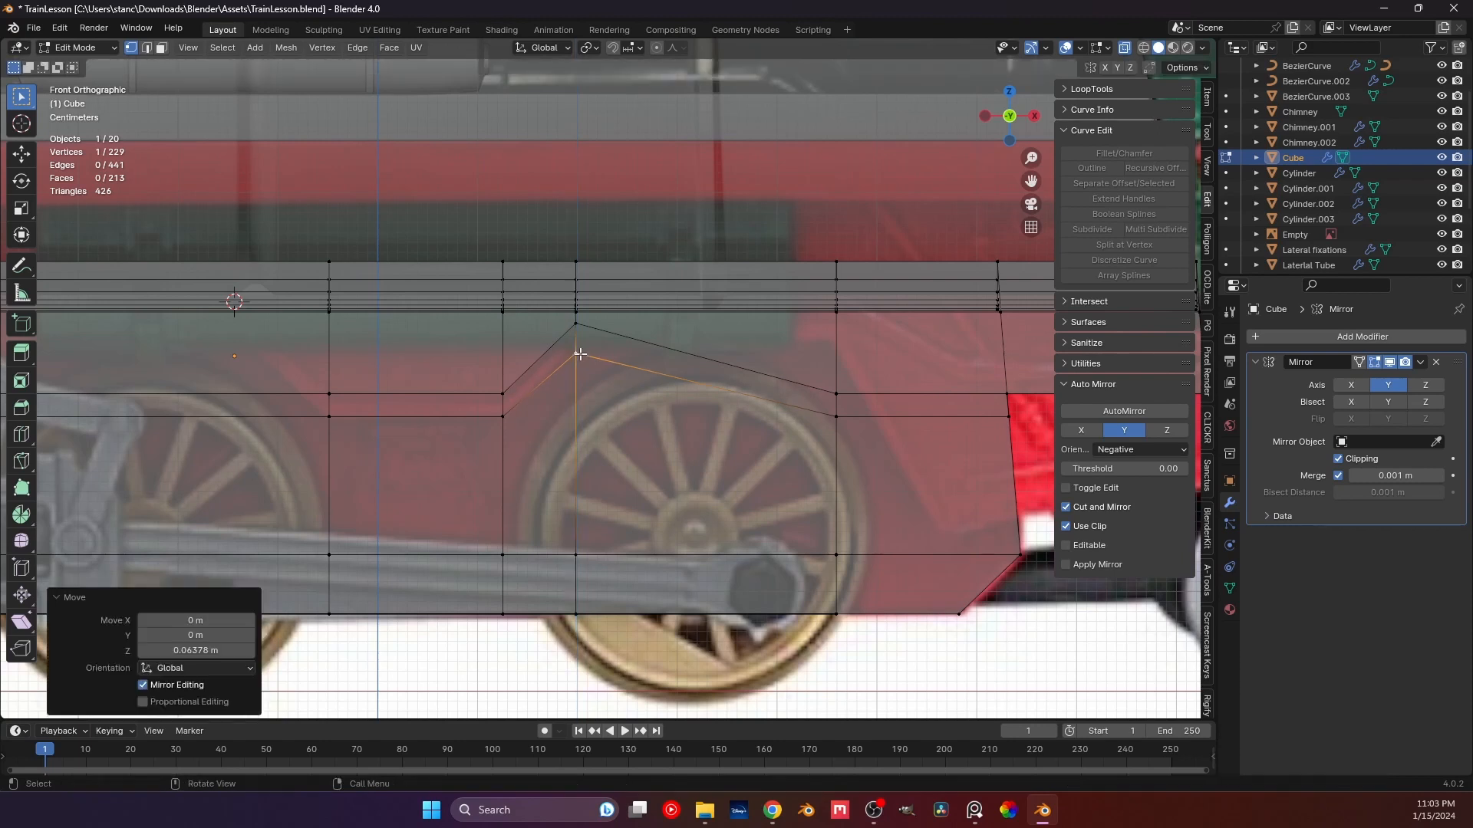
pyautogui.press('g')
pyautogui.press('z')
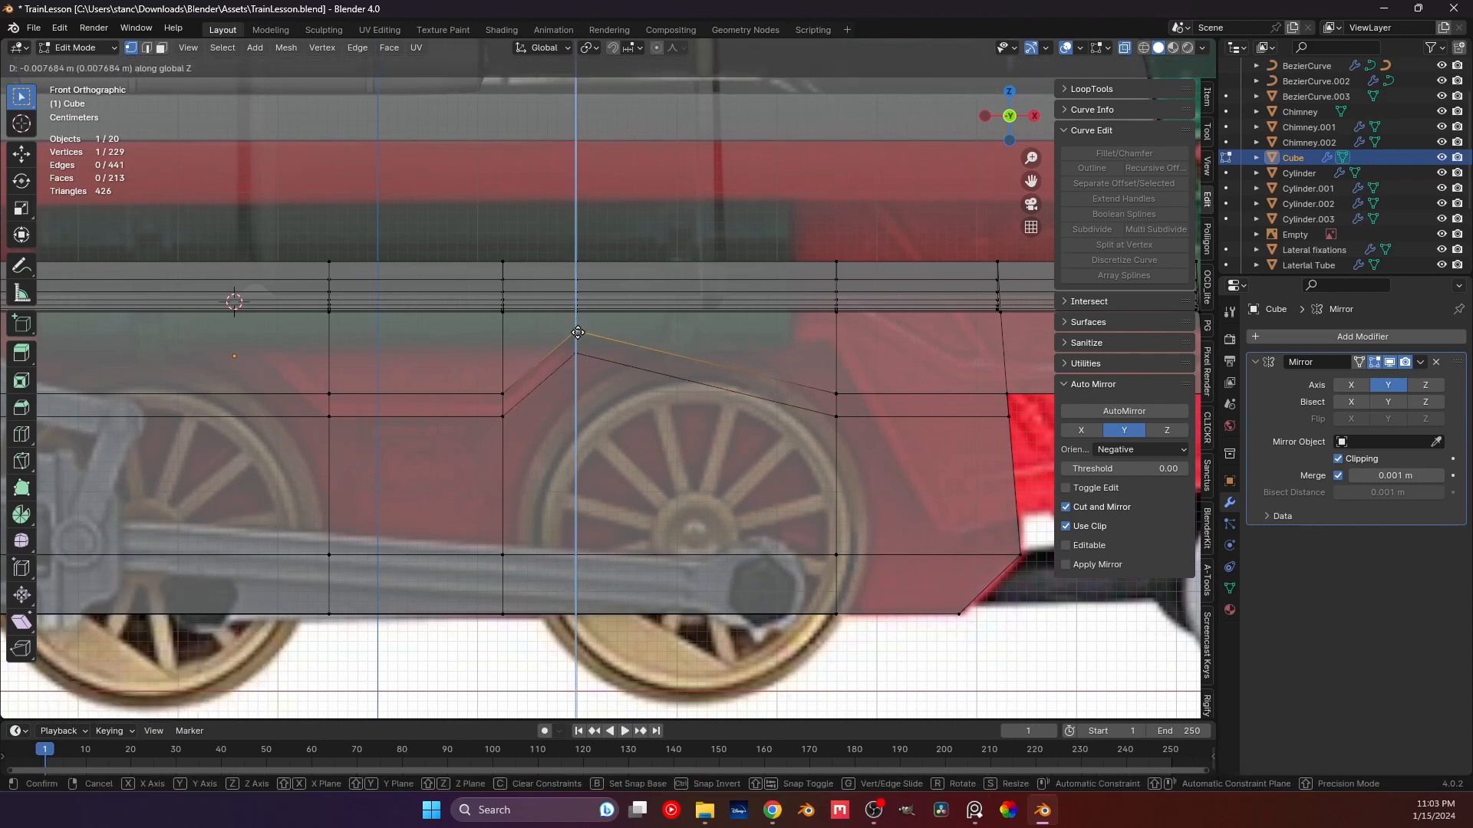
pyautogui.click(577, 330)
# Raise both contour vertices at the right side of the same wheel about 0.07 m along Z.
pyautogui.keyDown('shift'); pyautogui.moveTo(736, 423); pyautogui.dragTo(553, 421, button='middle'); pyautogui.keyUp('shift')
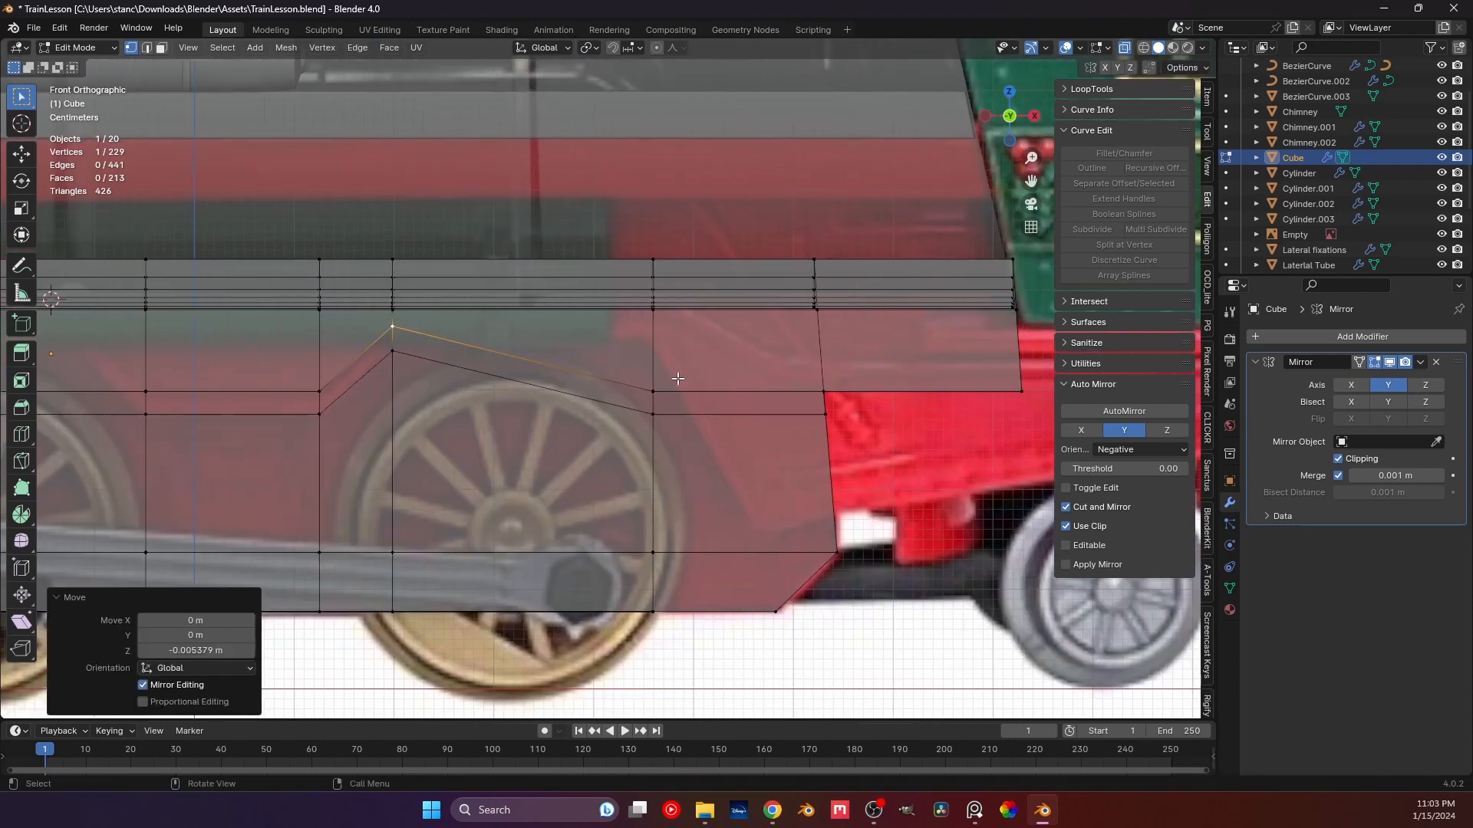
pyautogui.click(654, 390)
pyautogui.keyDown('shift'); pyautogui.click(653, 415); pyautogui.keyUp('shift')
pyautogui.press('g')
pyautogui.press('z')
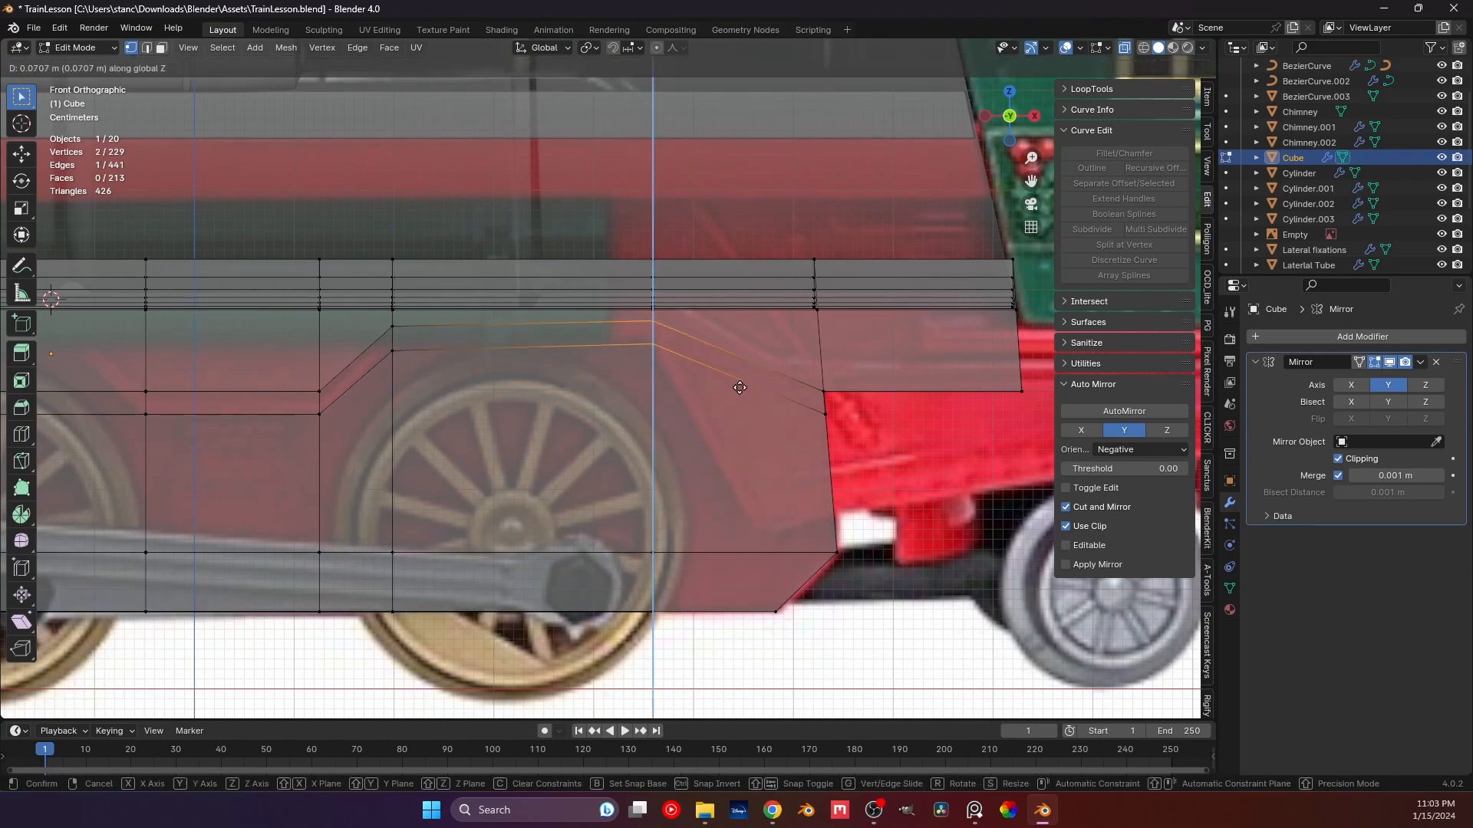
pyautogui.click(739, 387)
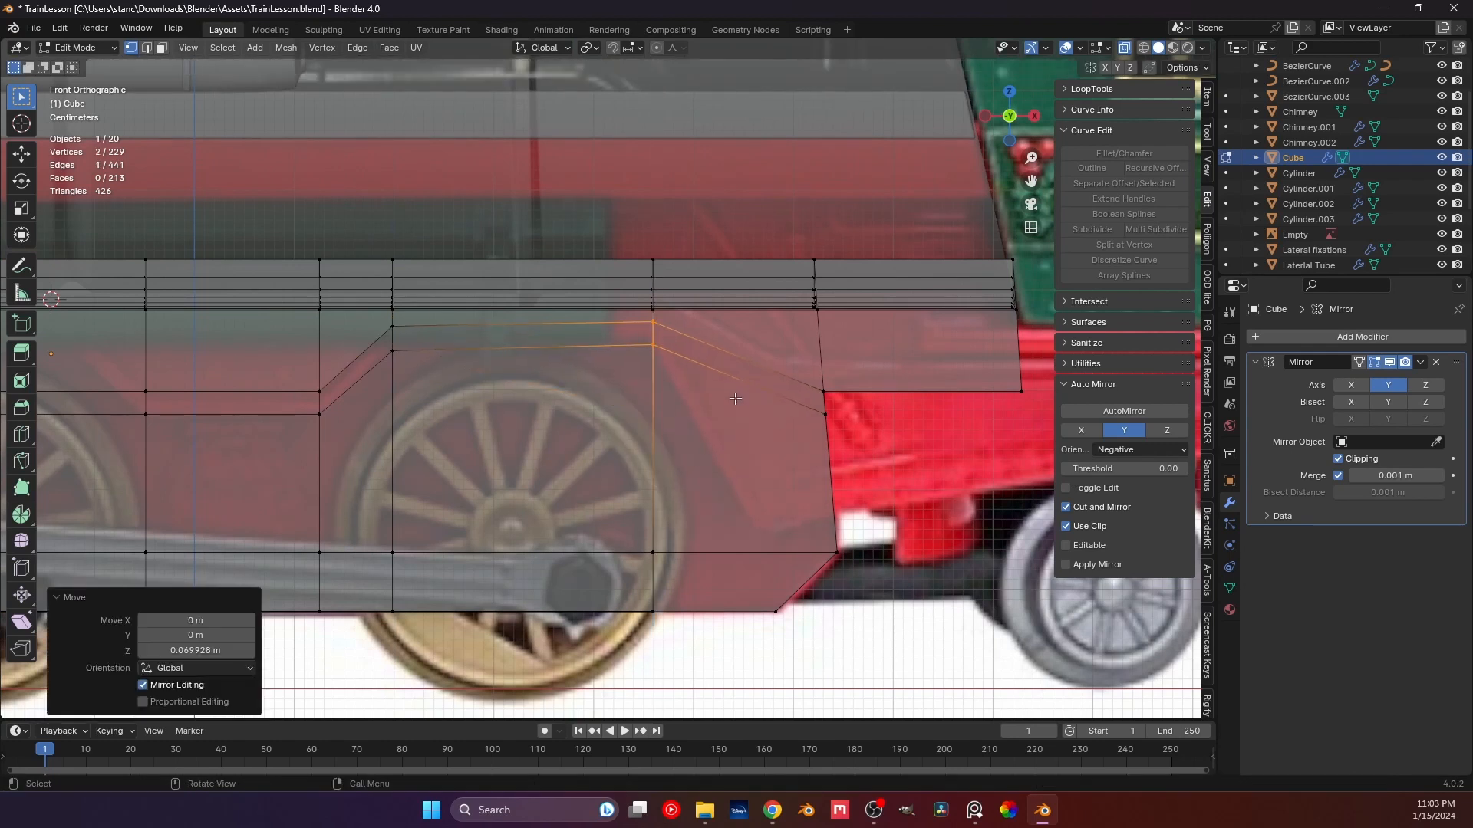
# Add a vertical loop cut between the wheel's right side and the frame's slanted end, then straighten it with an X scale of 0.
pyautogui.hotkey('ctrl', 't')
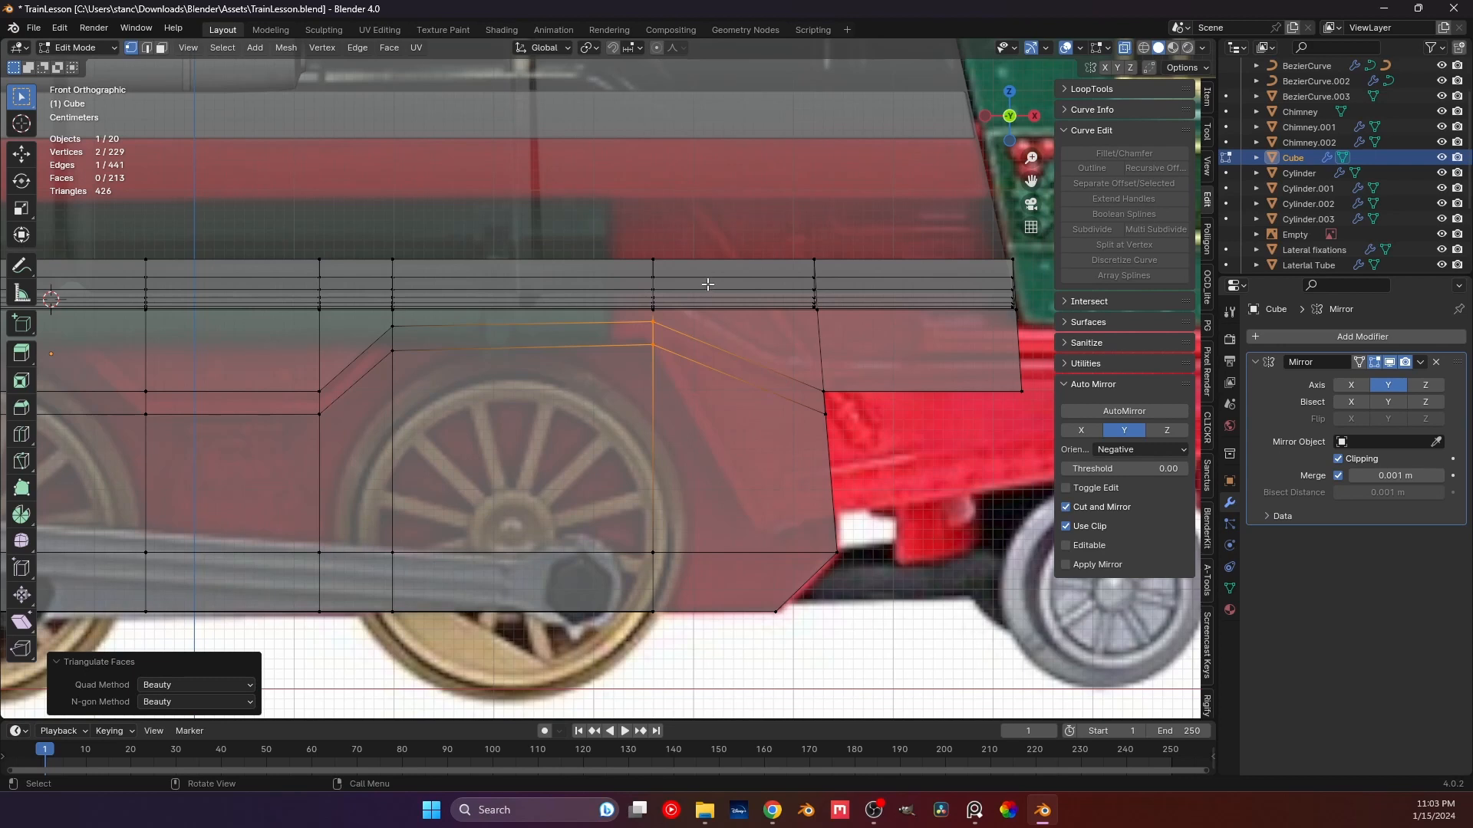
pyautogui.hotkey('ctrl', 'z')
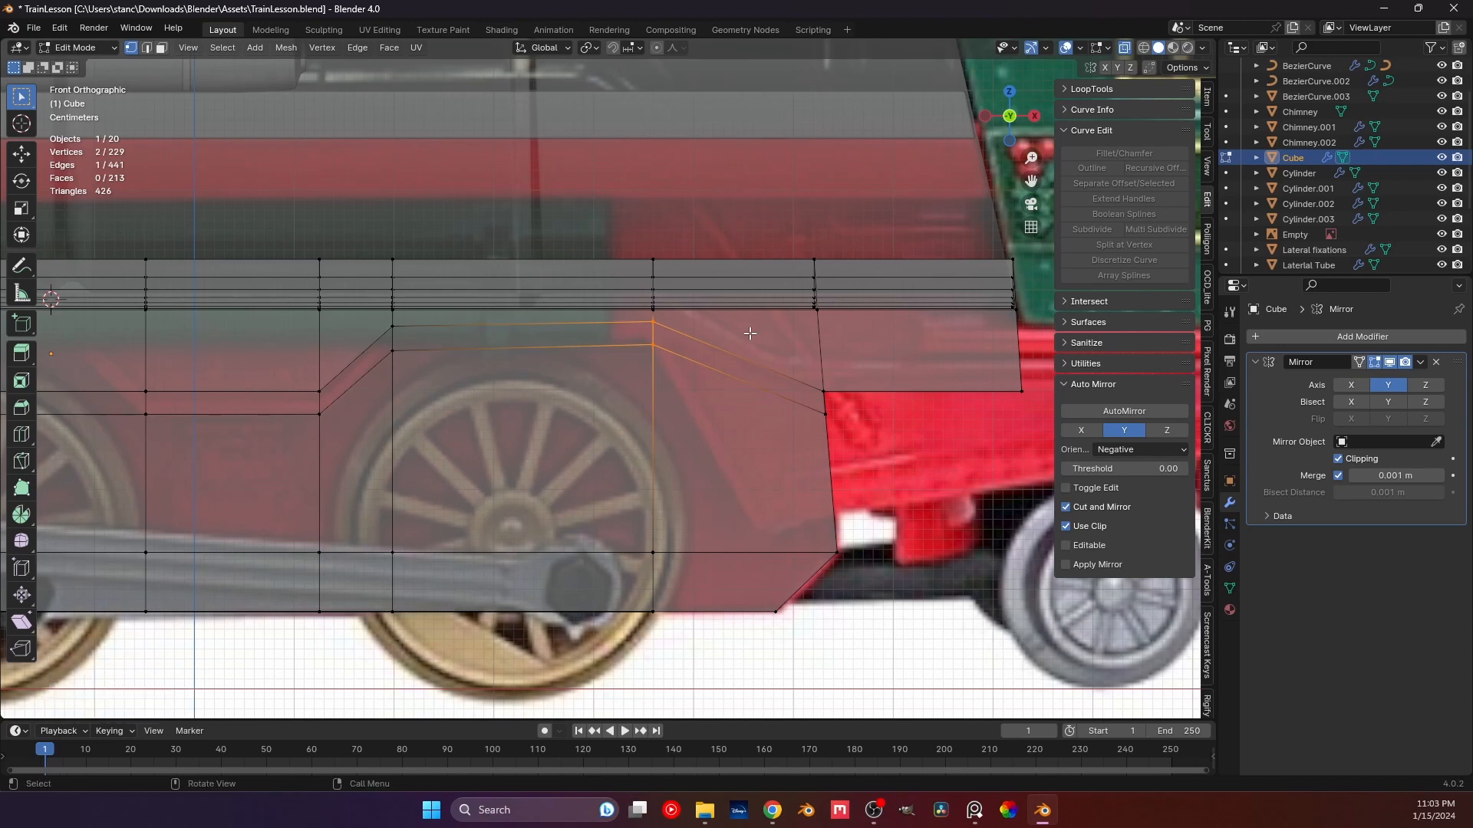
pyautogui.hotkey('ctrl', 'r')
pyautogui.click(738, 299)
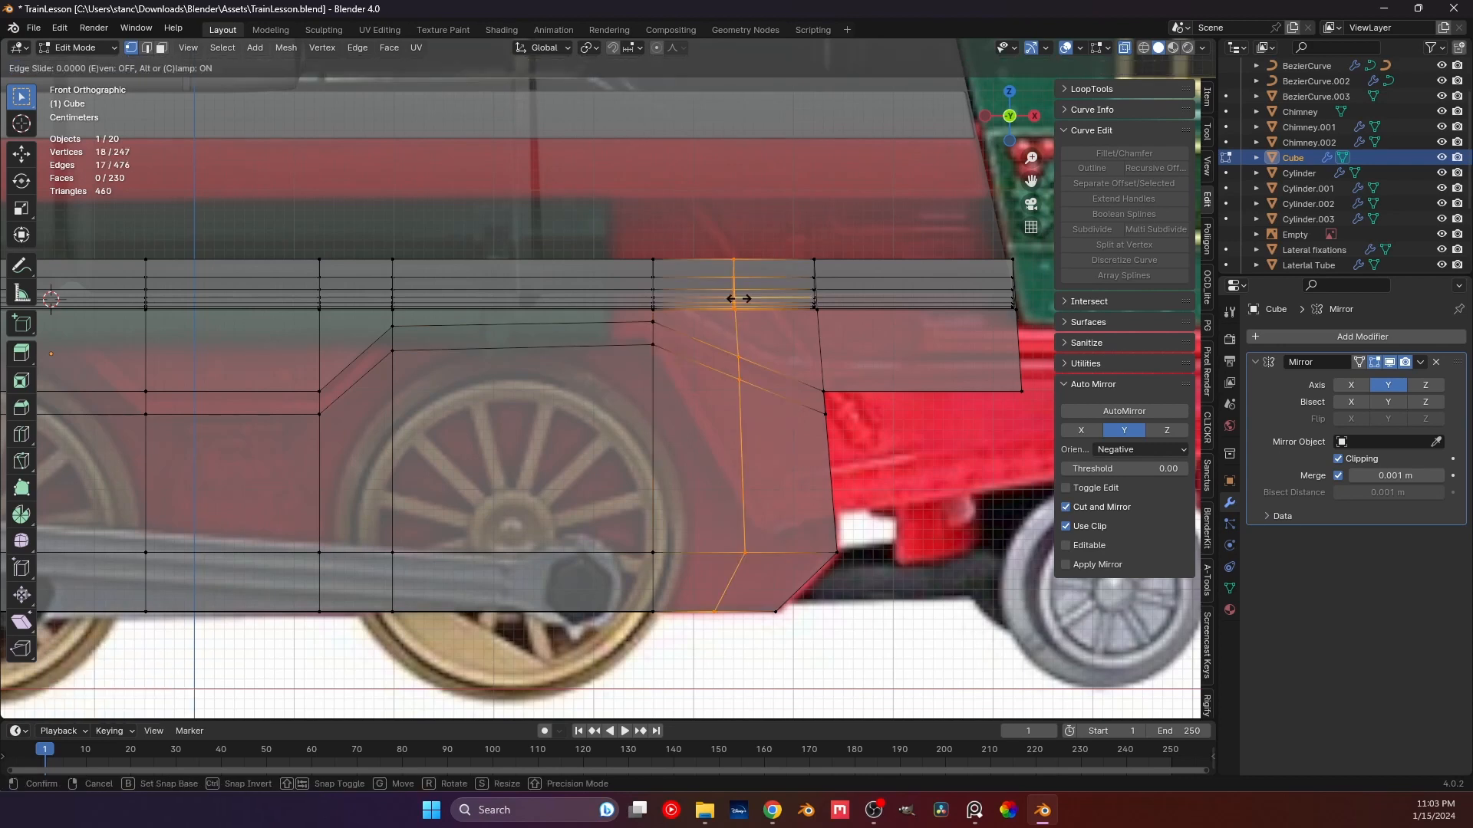
pyautogui.rightClick(738, 298)
pyautogui.press('g')
pyautogui.press('s')
pyautogui.press('x')
pyautogui.press('0')
pyautogui.press('Return')
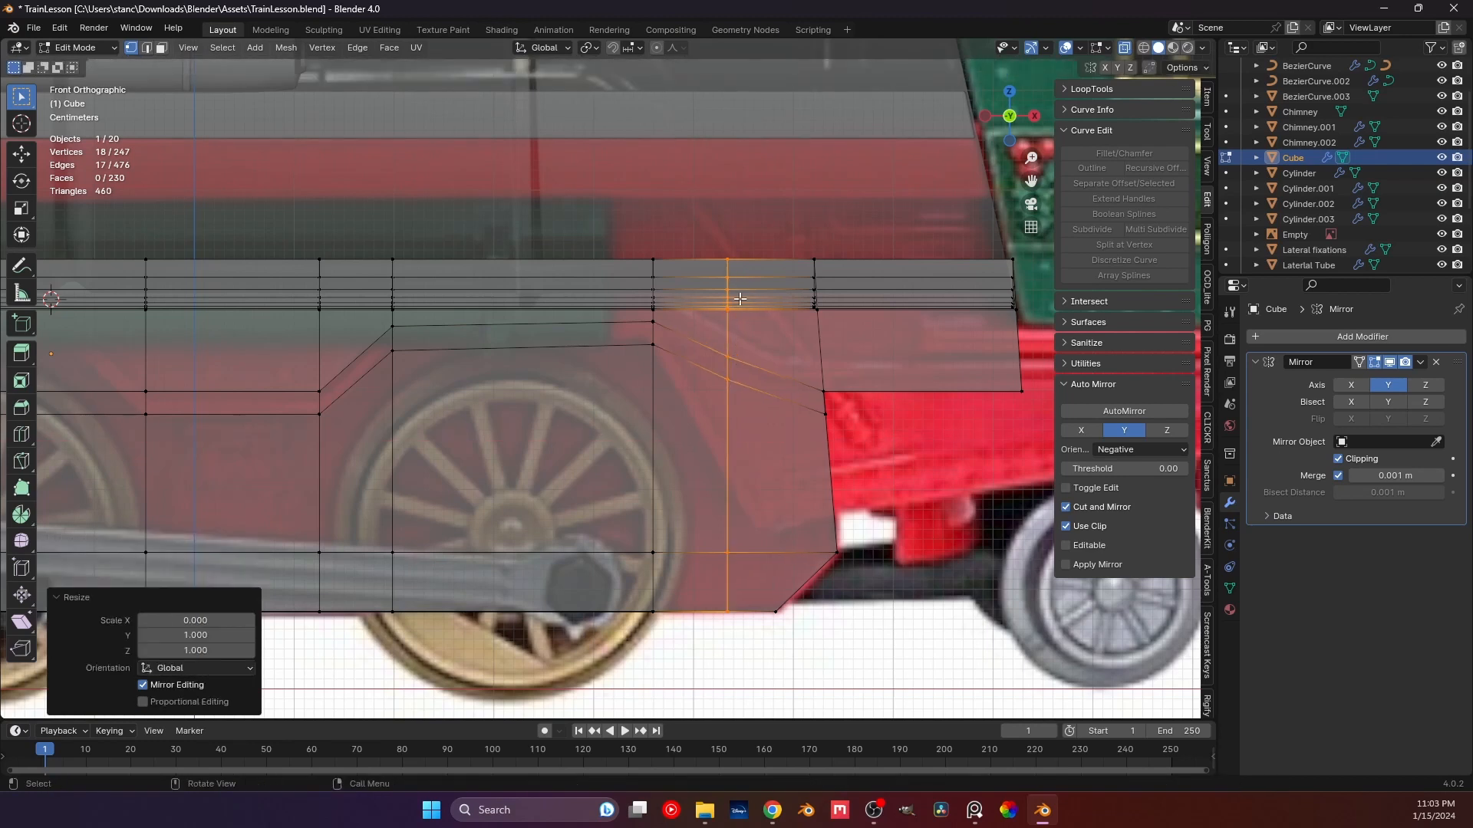
# Move the new vertical loop about 0.037 m along X toward the frame's slanted end and clear the selection.
pyautogui.press('g')
pyautogui.press('x')
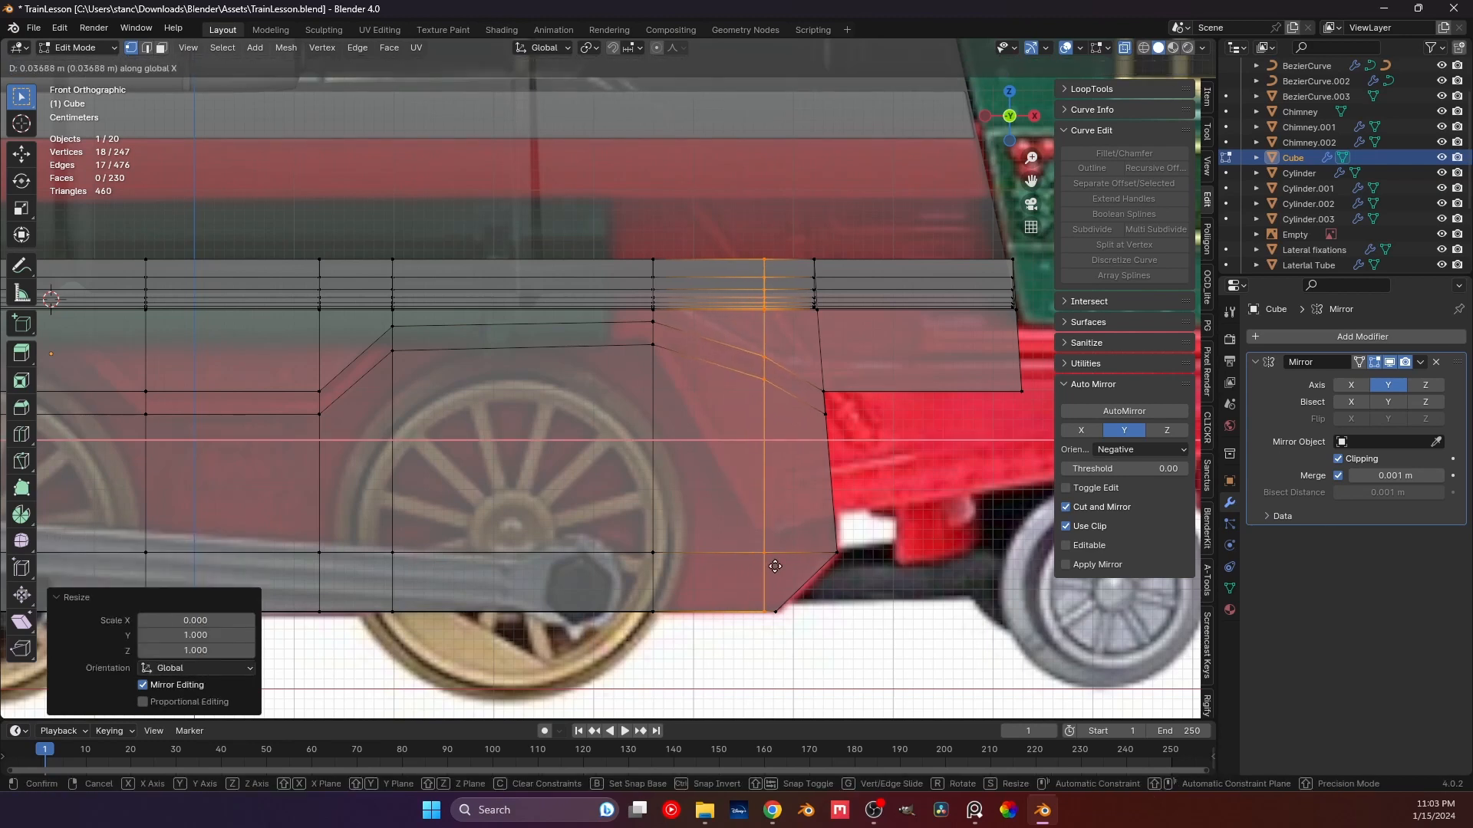
pyautogui.click(775, 566)
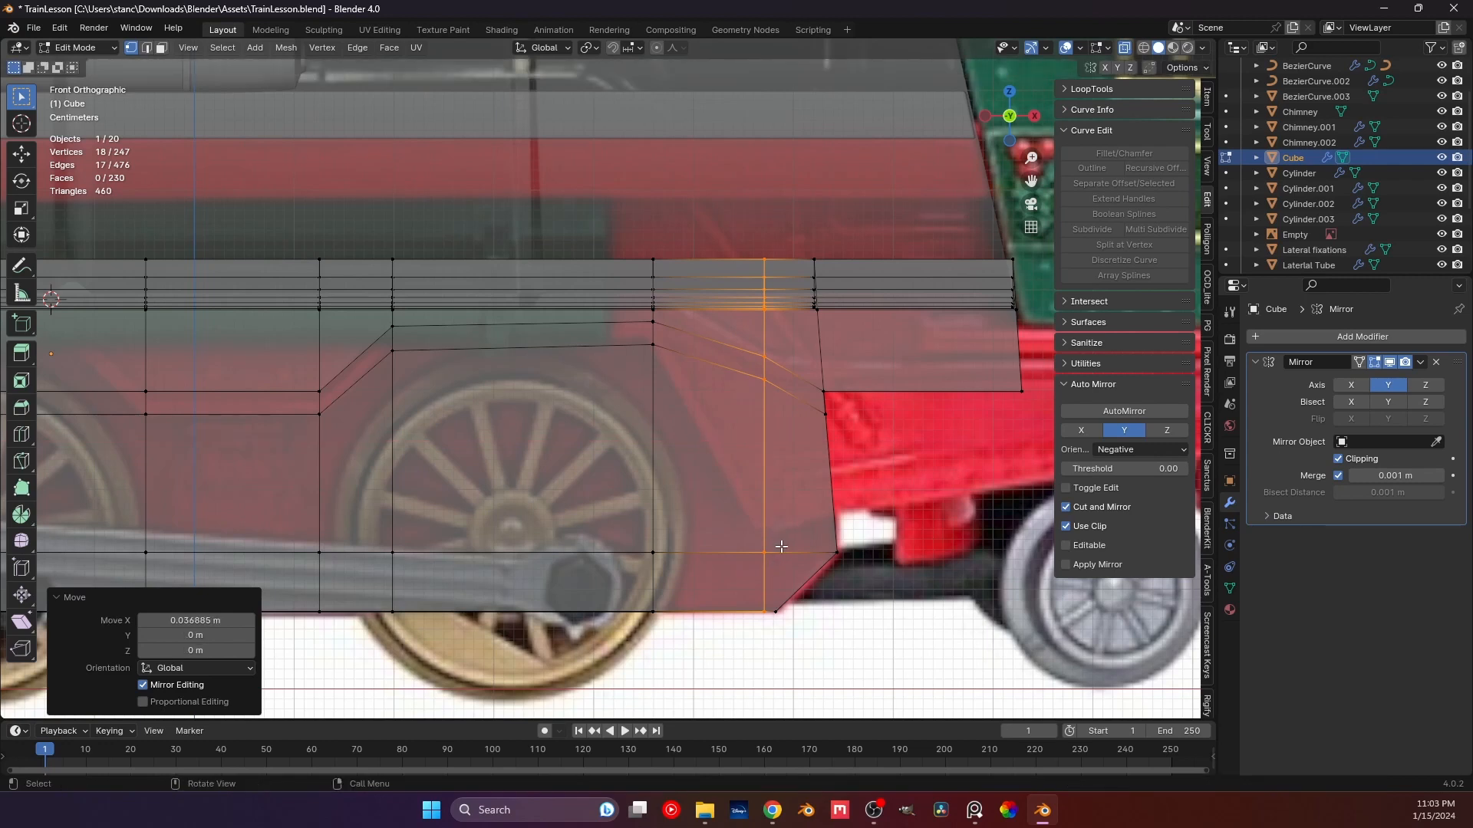
pyautogui.hotkey('alt', 'a')
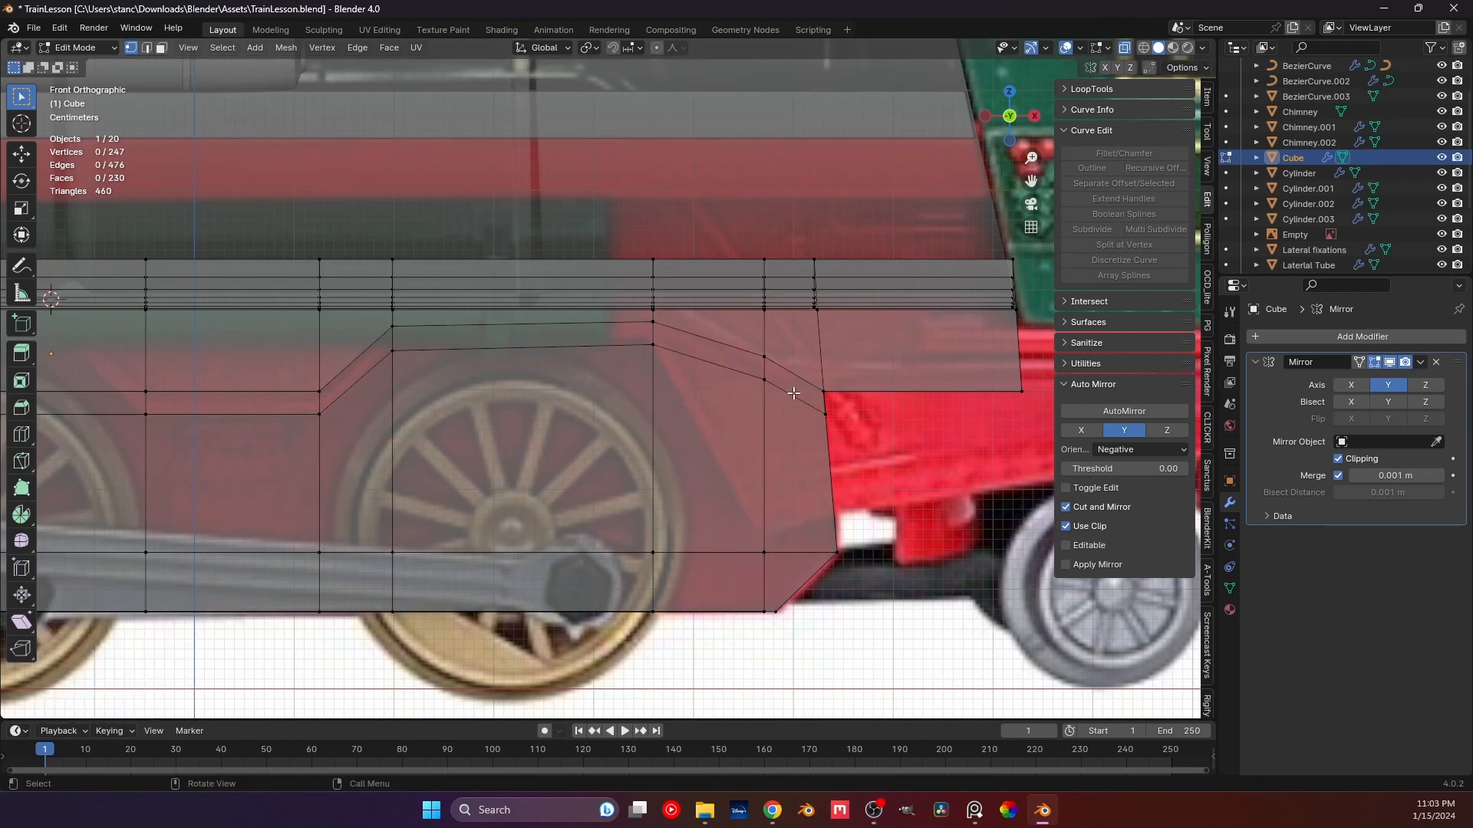
# Slide the five inner vertices of the lower horizontal edge down toward the frame's bottom by a factor of about 0.46.
pyautogui.keyDown('alt'); pyautogui.click(694, 557); pyautogui.keyUp('alt')
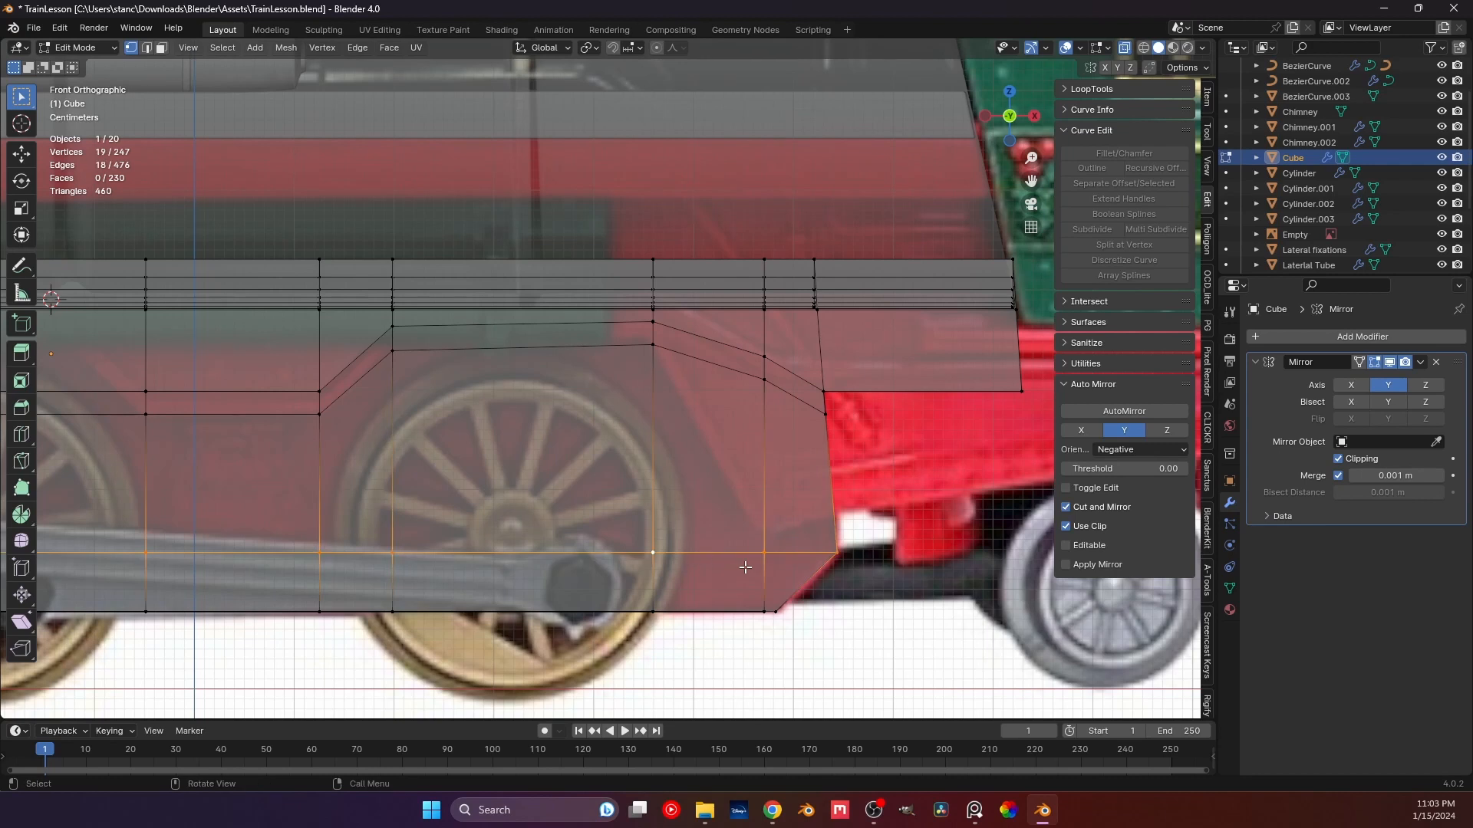
pyautogui.click(745, 568)
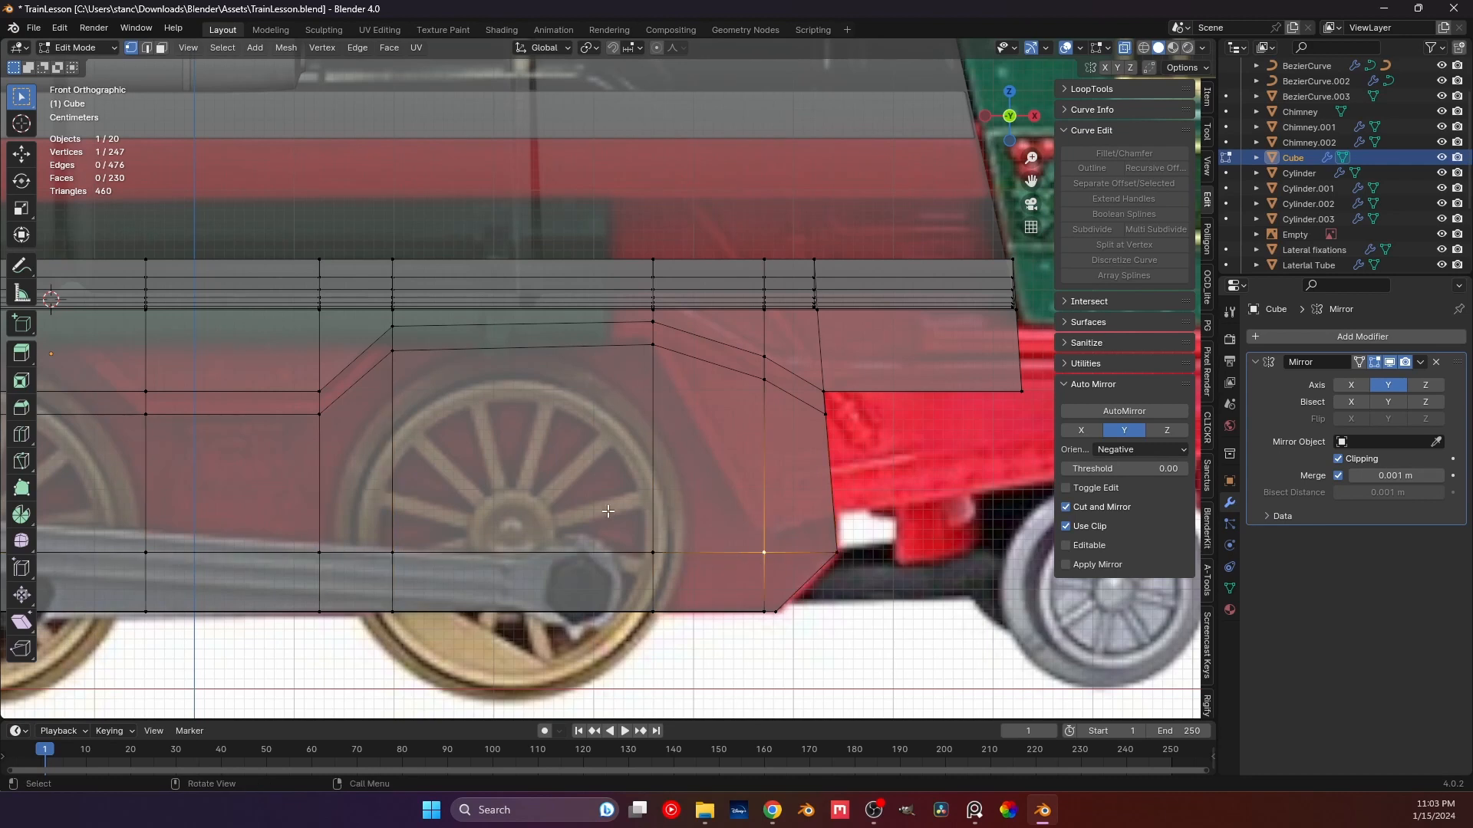
pyautogui.scroll(-3, 609, 511)
pyautogui.keyDown('shift'); pyautogui.moveTo(279, 492); pyautogui.dragTo(416, 481, button='middle'); pyautogui.keyUp('shift')
pyautogui.moveTo(418, 453); pyautogui.dragTo(840, 476)
pyautogui.press('g')
pyautogui.press('g')
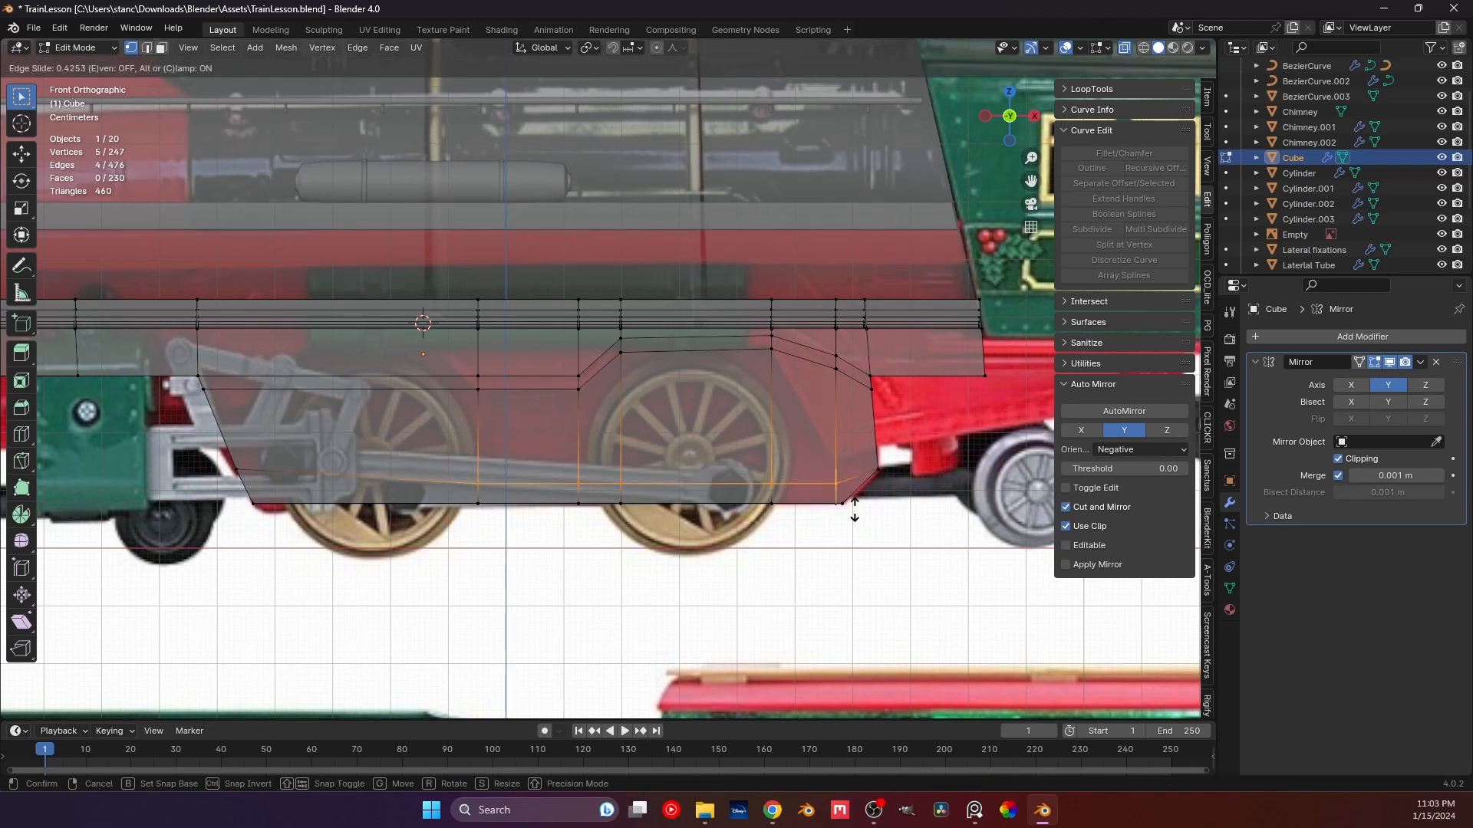
pyautogui.click(855, 508)
# Lower the two contour vertices on the new vertical loop about 0.168 m along Z.
pyautogui.scroll(3, 890, 353)
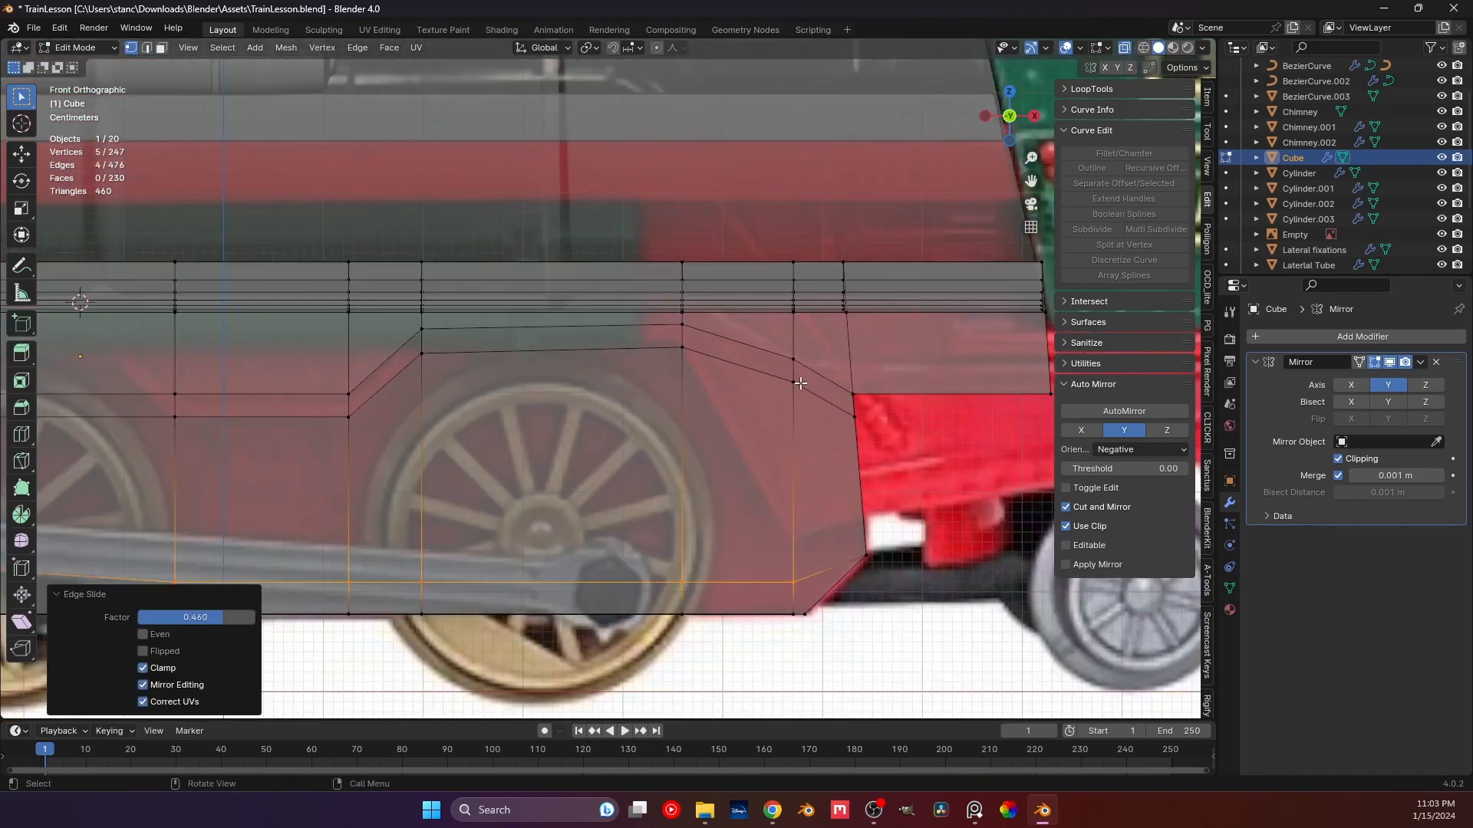
pyautogui.click(788, 401)
pyautogui.click(765, 350)
pyautogui.keyDown('shift'); pyautogui.moveTo(766, 351); pyautogui.dragTo(691, 319, button='middle'); pyautogui.keyUp('shift')
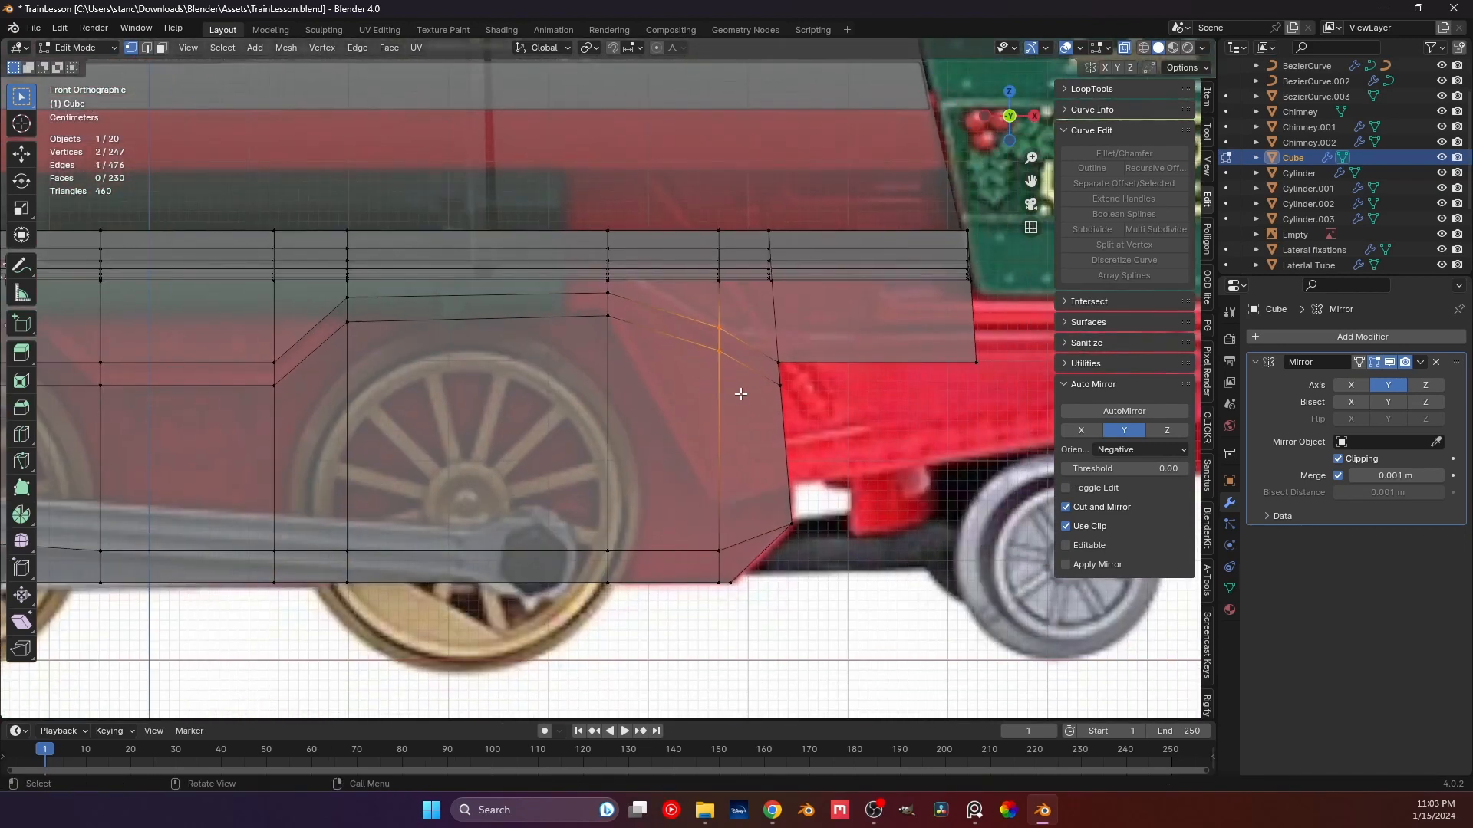
pyautogui.press('g')
pyautogui.press('g')
pyautogui.press('g')
pyautogui.press('z')
pyautogui.click(733, 607)
# Move the two contour vertices on the vertical loop about 0.003 m along X and clear the selection.
pyautogui.scroll(3, 690, 537)
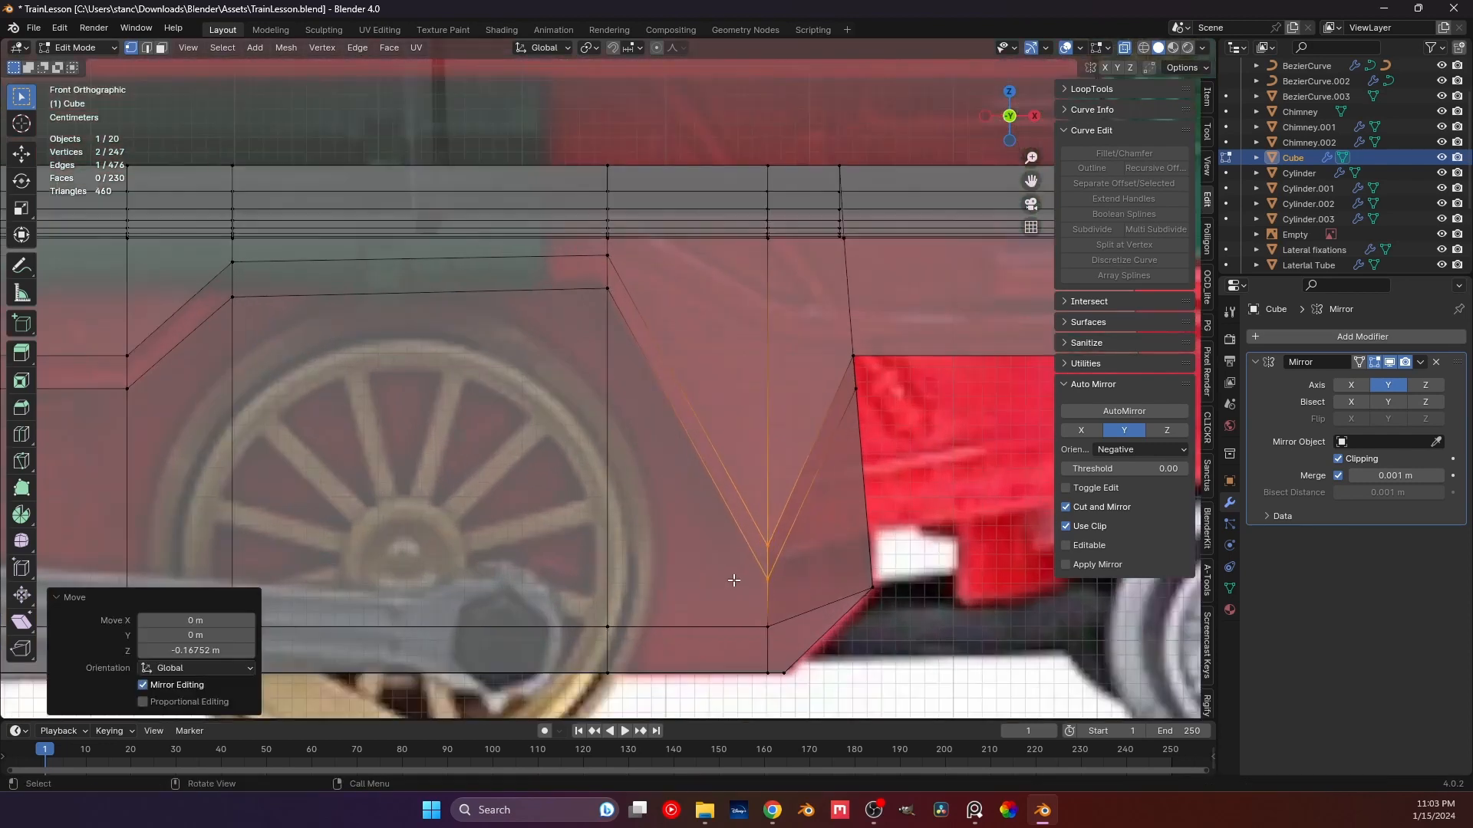
pyautogui.press('g')
pyautogui.press('x')
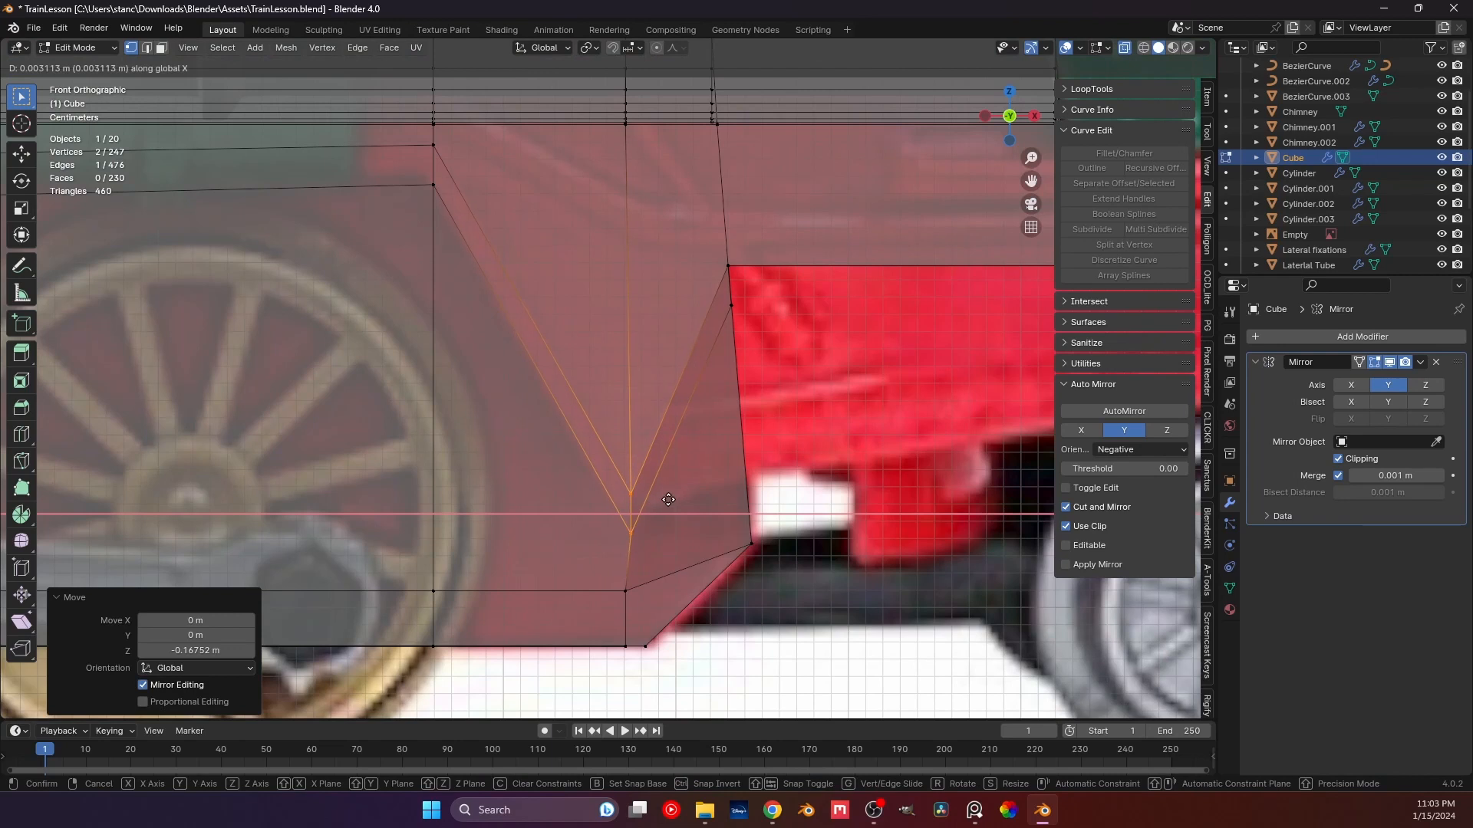
pyautogui.click(670, 500)
pyautogui.scroll(-5, 731, 310)
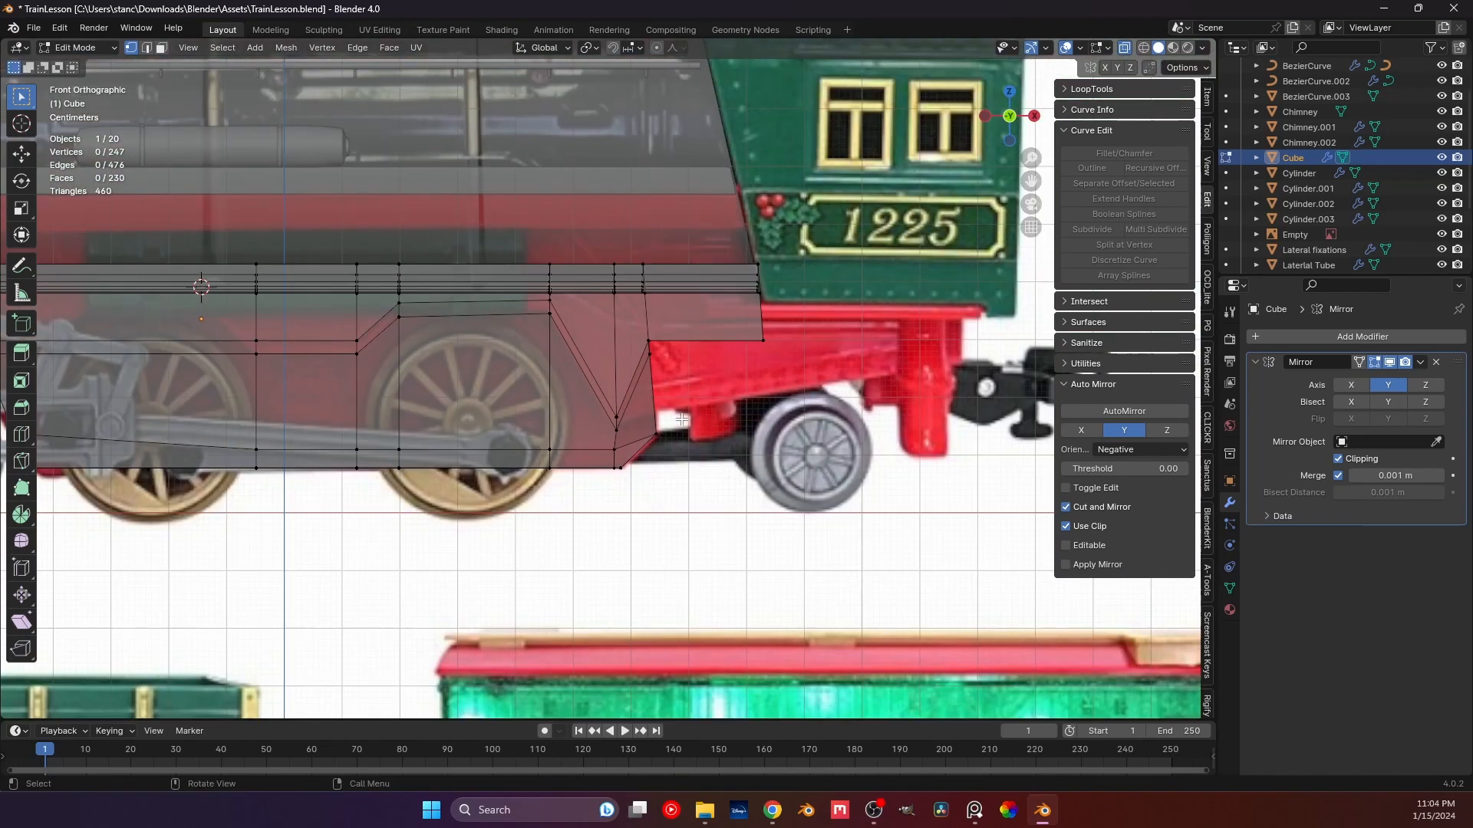
pyautogui.scroll(3, 679, 419)
pyautogui.click(679, 420)
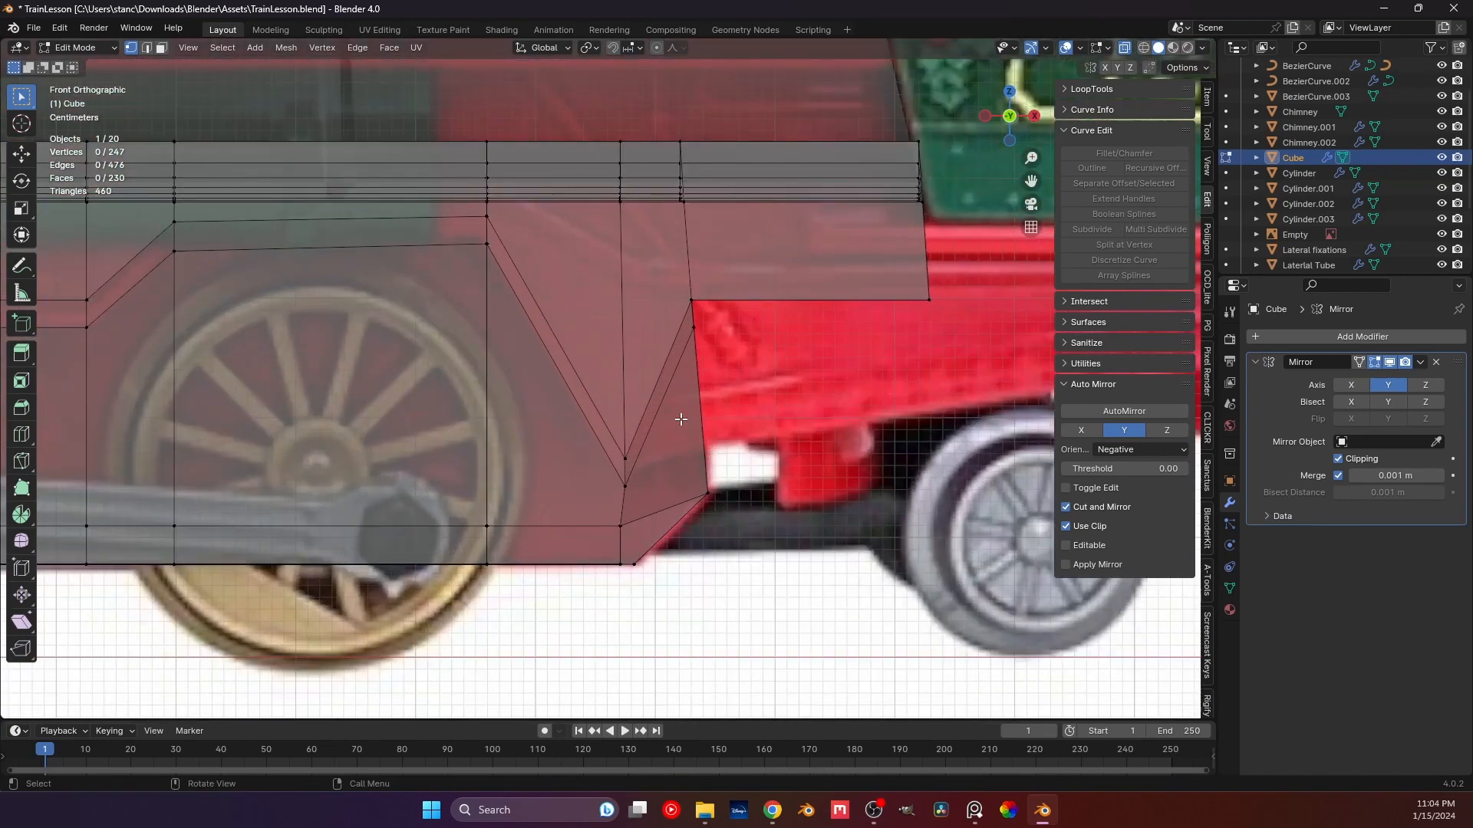
pyautogui.scroll(-4, 680, 420)
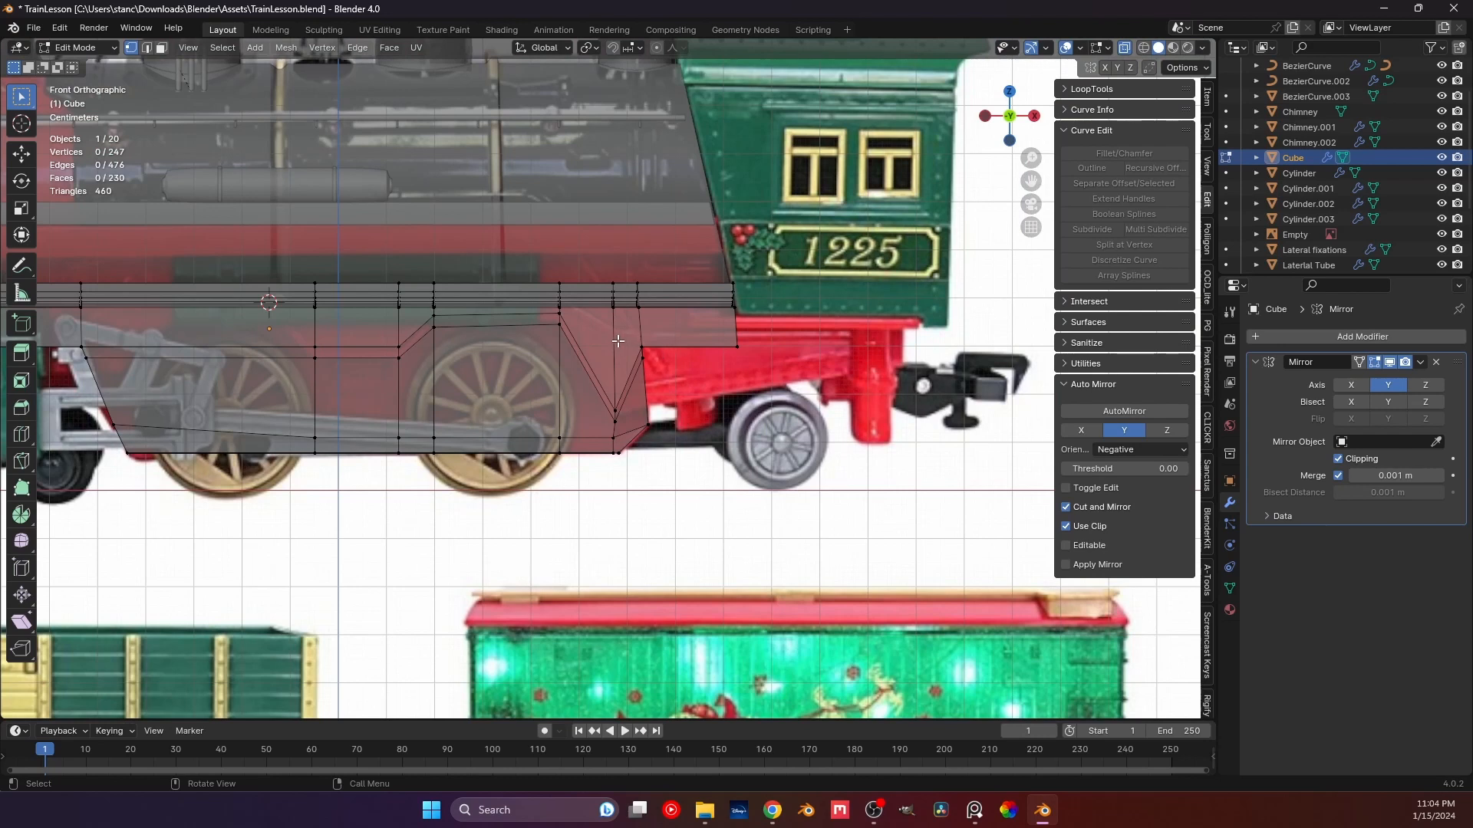
# Move both rows of notch-corner vertices at the frame's slanted end about 0.061 m along X toward the cab.
pyautogui.moveTo(619, 340); pyautogui.dragTo(690, 390)
pyautogui.press('g')
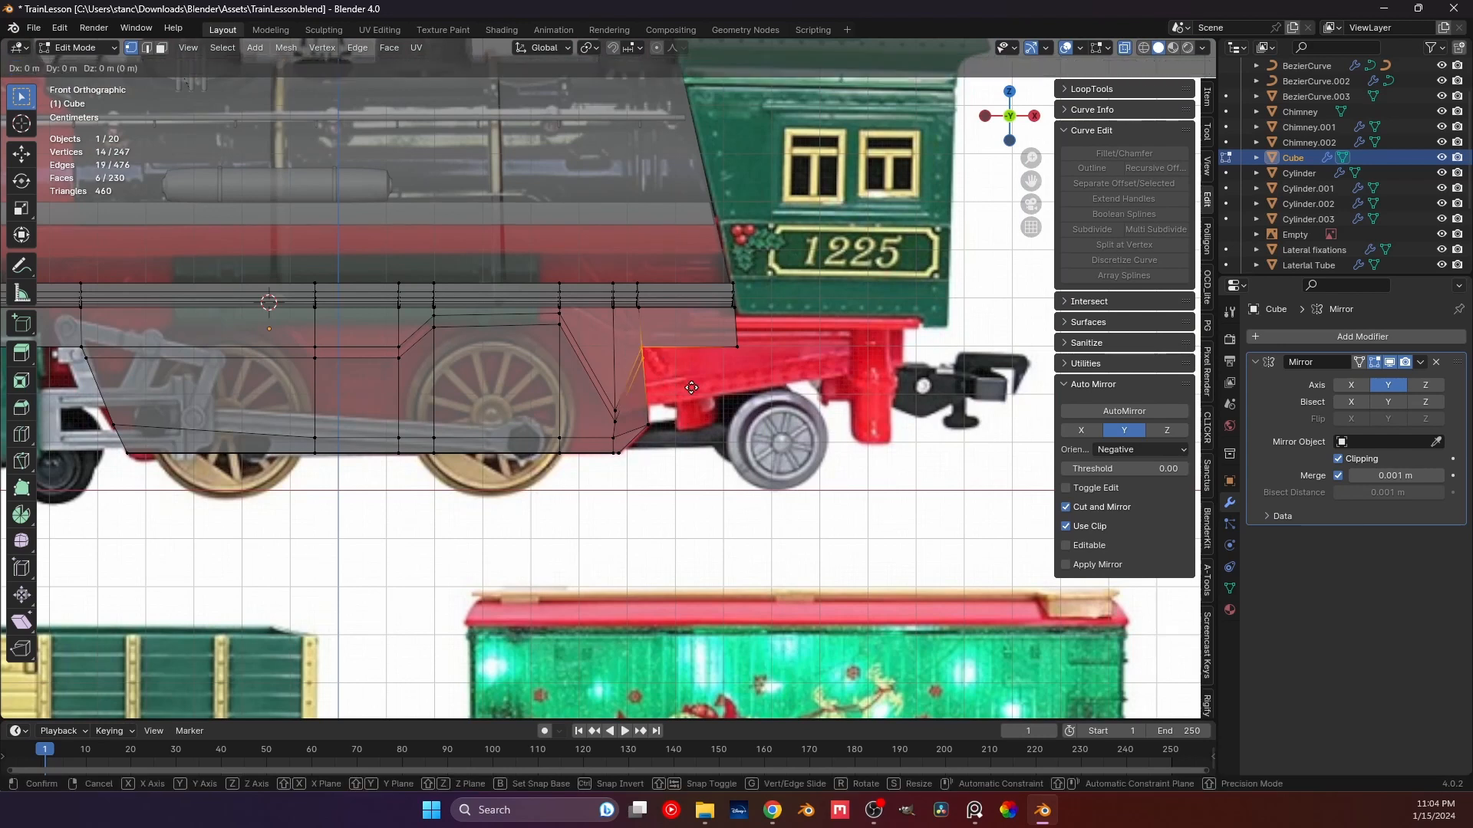
pyautogui.press('x')
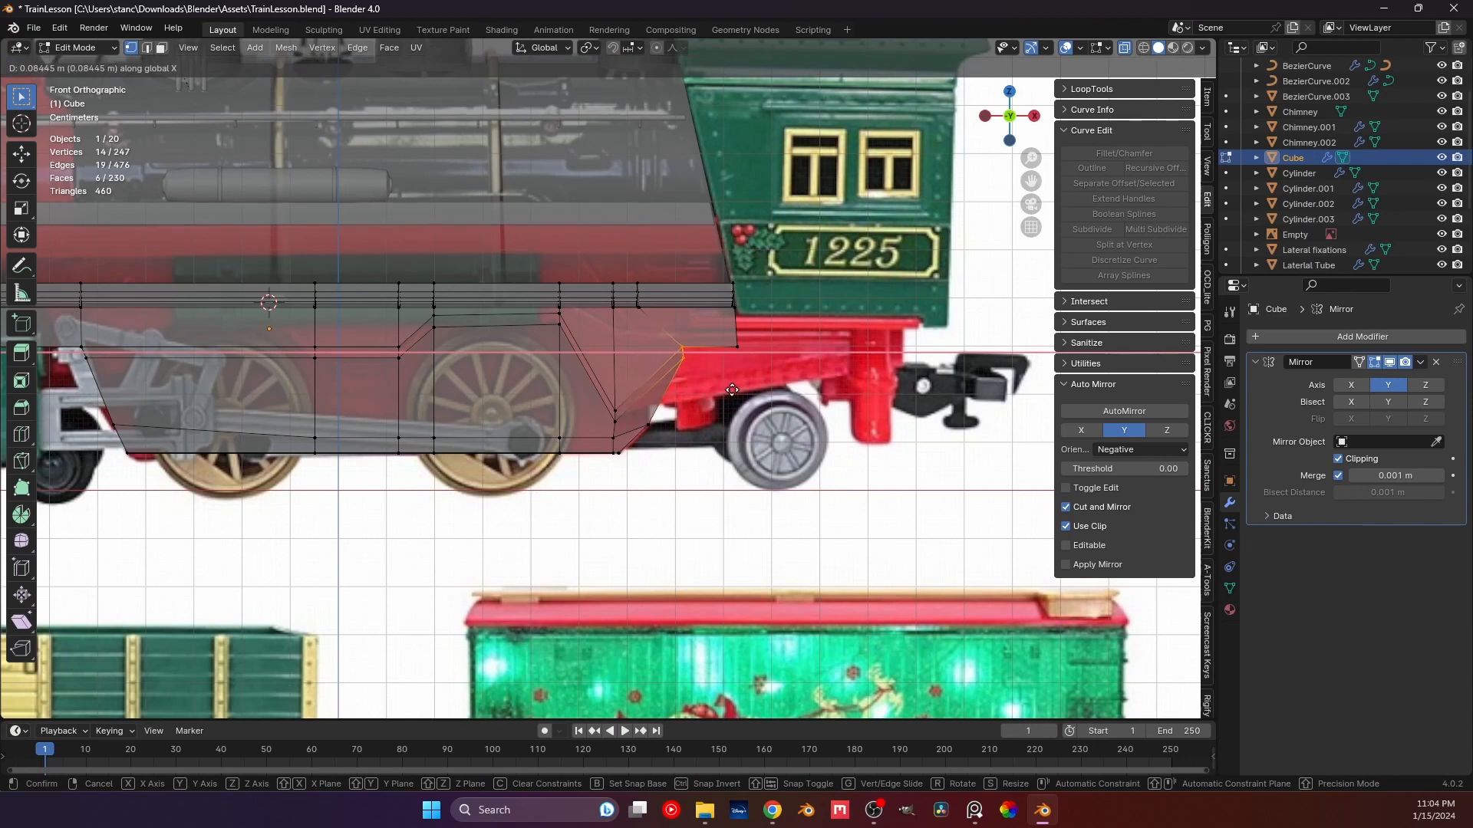
pyautogui.click(717, 392)
# Adjust only the lower row of seven notch-corner vertices along X to follow the frame's slanted edge.
pyautogui.scroll(3, 511, 412)
pyautogui.scroll(1, 511, 412)
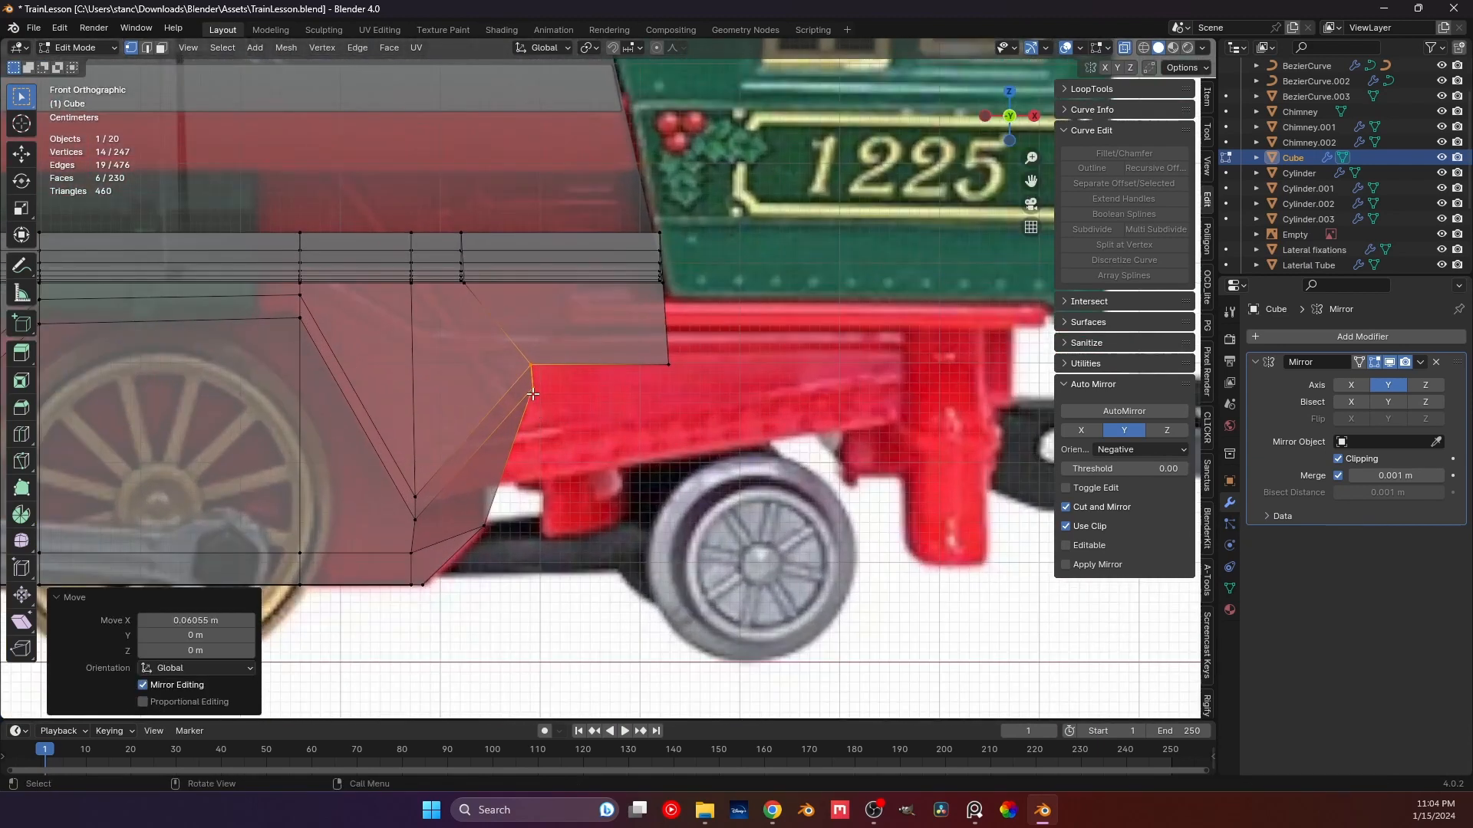
pyautogui.moveTo(519, 378); pyautogui.dragTo(544, 421)
pyautogui.press('g')
pyautogui.press('x')
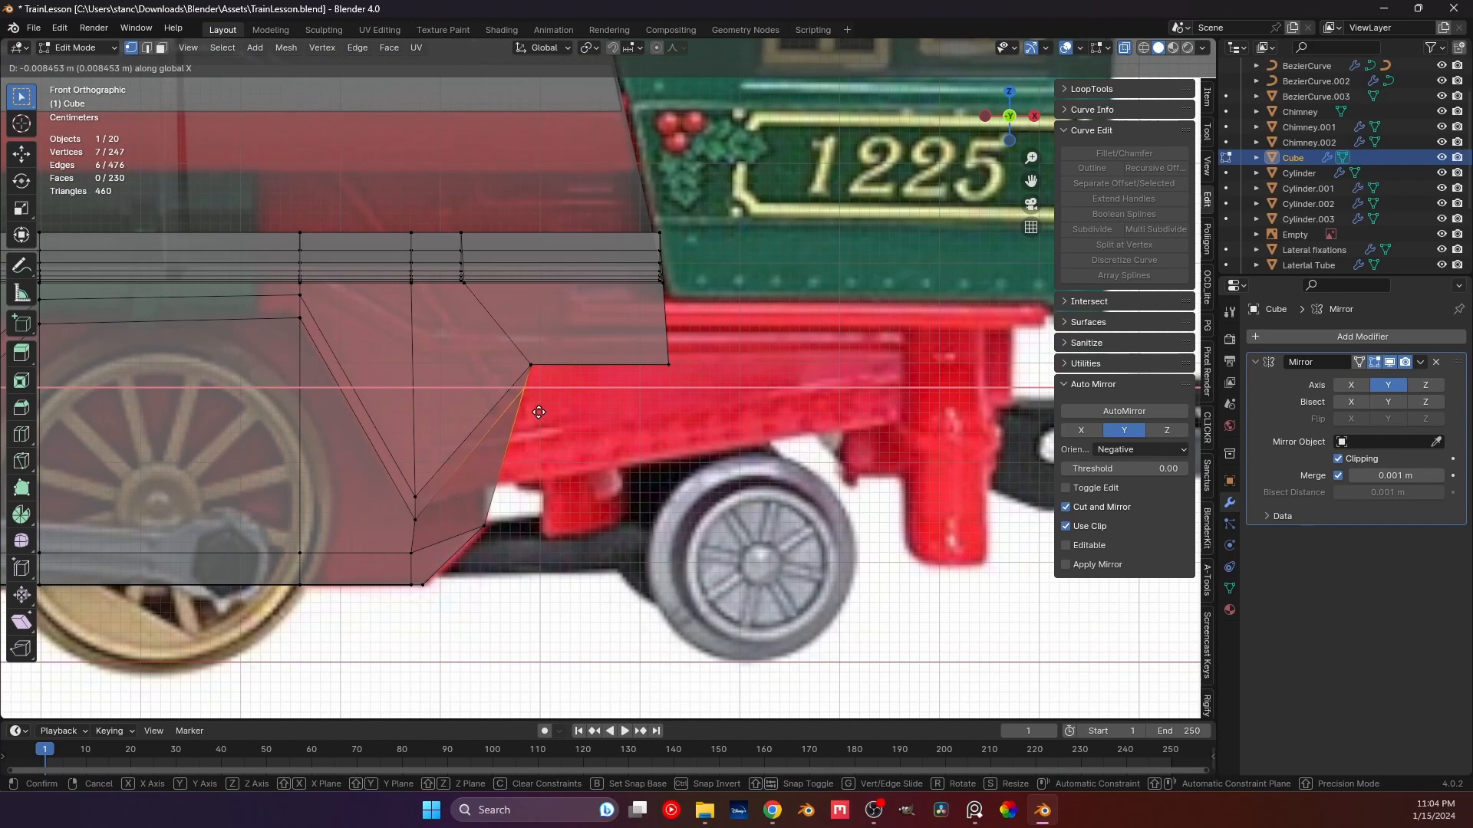
pyautogui.click(545, 415)
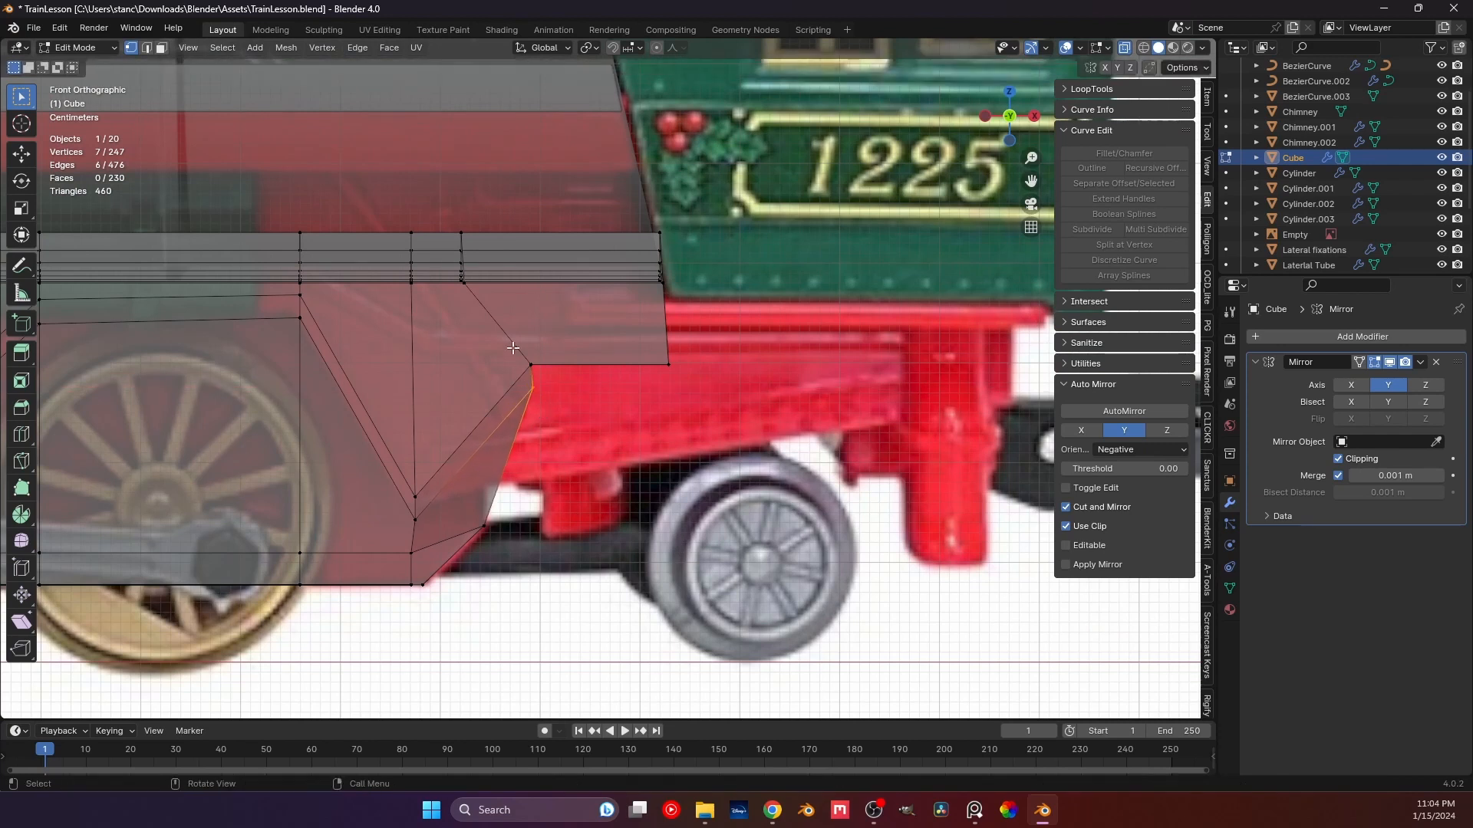
# Move the upper row of seven notch-corner vertices about 0.015 m along X toward the cab.
pyautogui.click(544, 367)
pyautogui.press('g')
pyautogui.press('x')
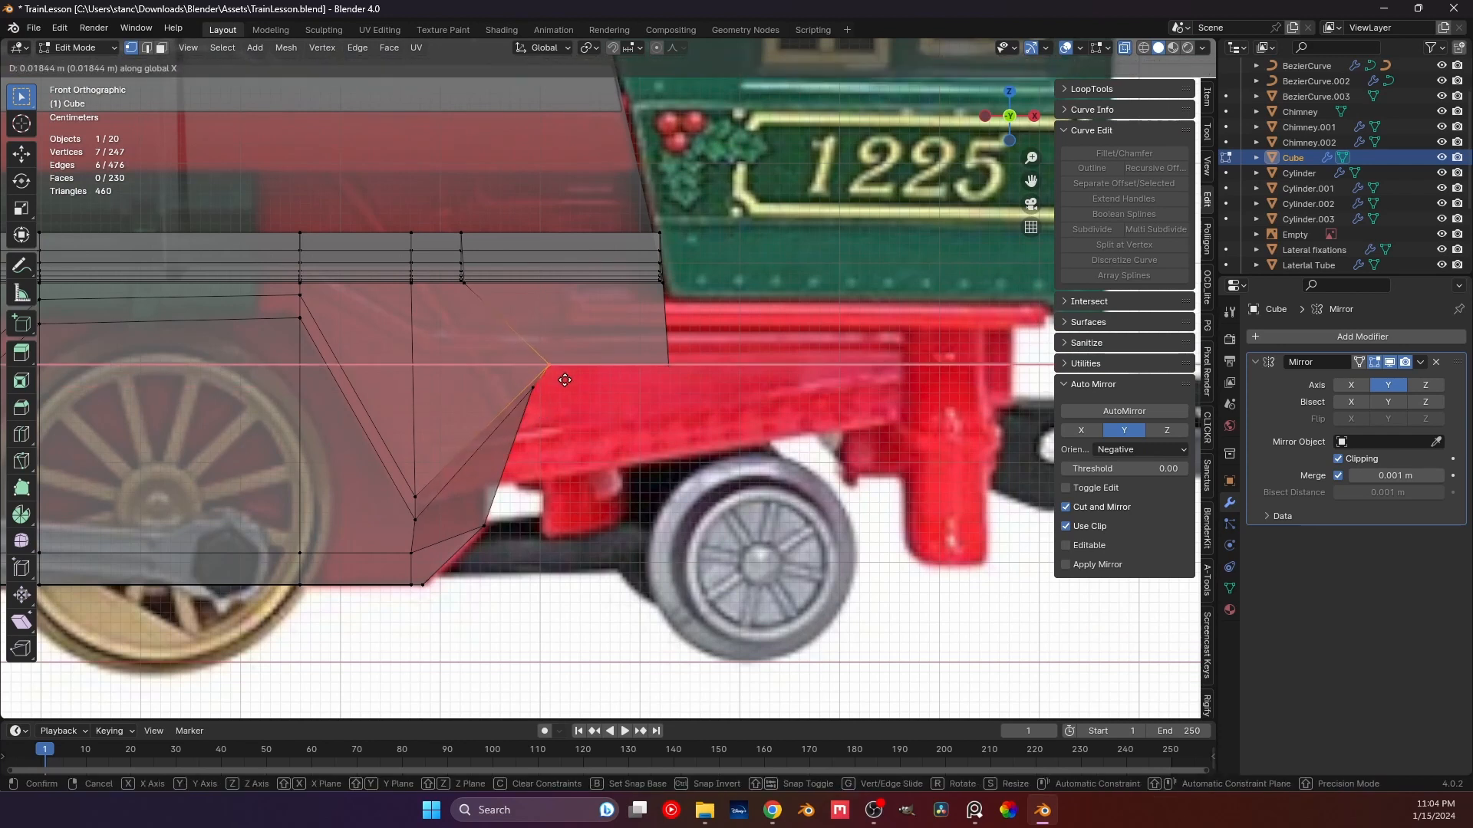
pyautogui.click(561, 380)
pyautogui.press('g')
pyautogui.press('z')
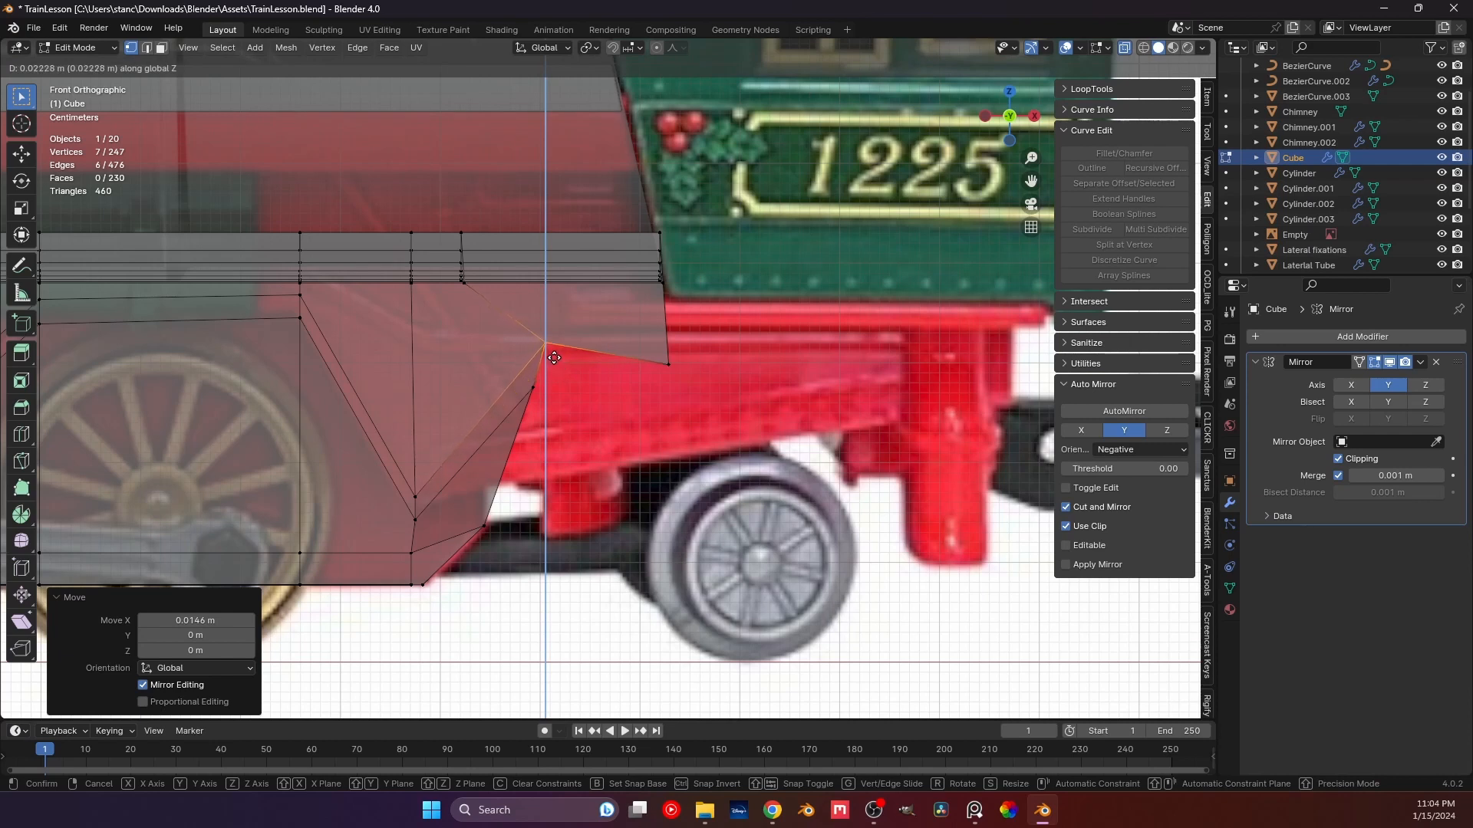
pyautogui.rightClick(554, 357)
# Raise the upper notch-corner vertices together with the ledge's outer lower vertices about 0.02 m along Z.
pyautogui.moveTo(530, 345); pyautogui.dragTo(722, 375)
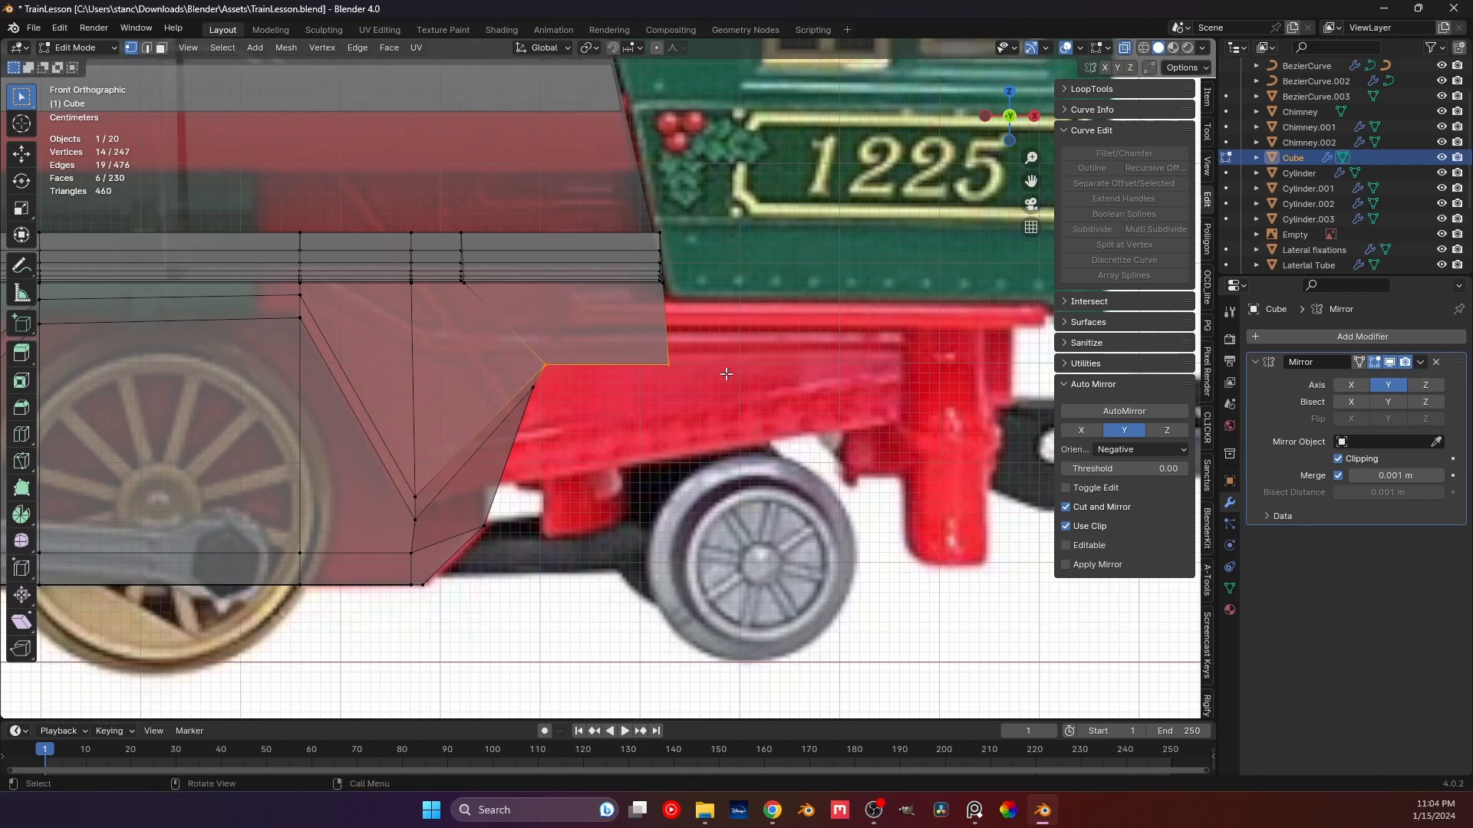
pyautogui.press('g')
pyautogui.press('z')
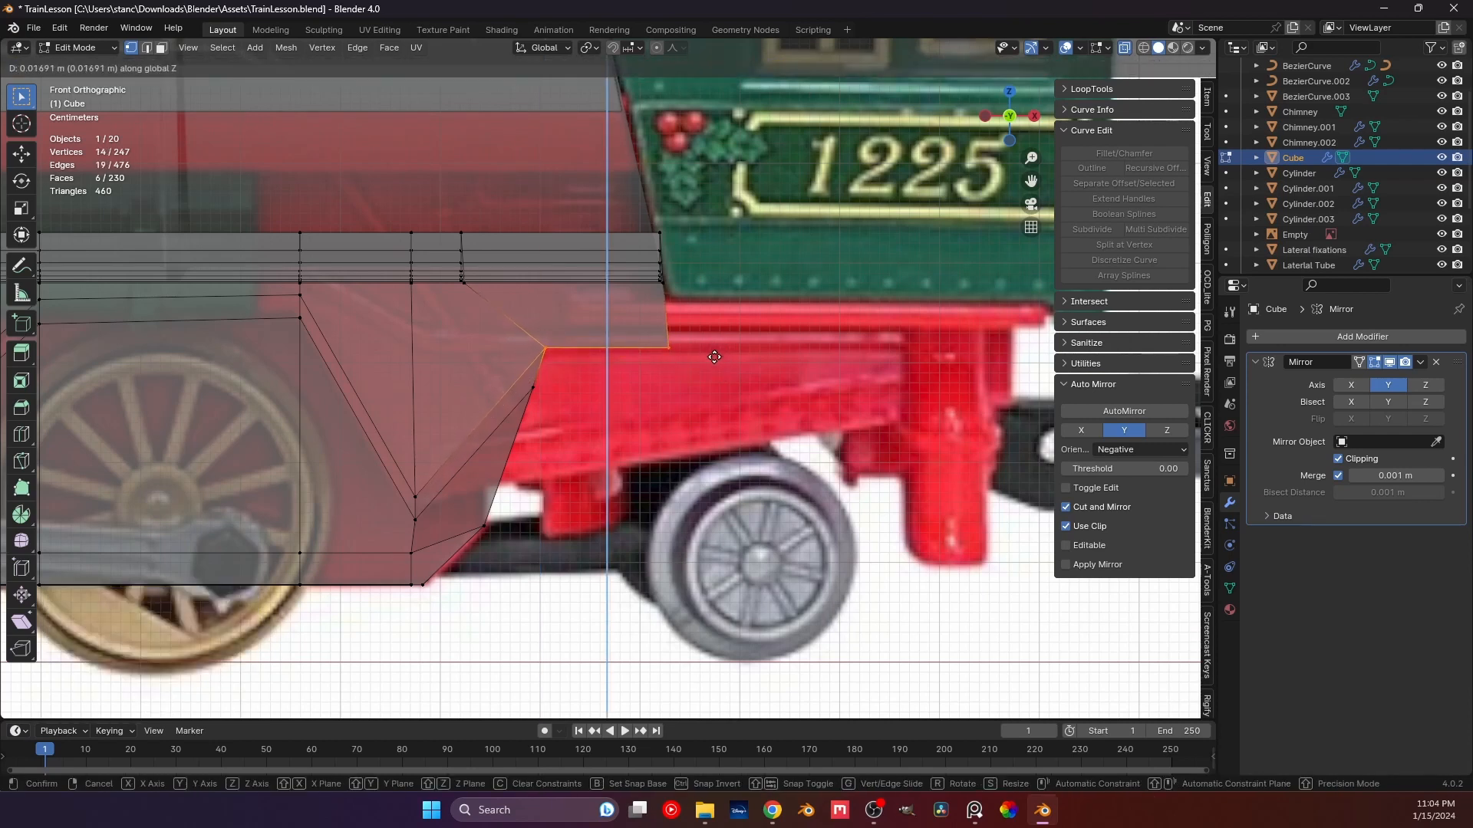
pyautogui.click(715, 354)
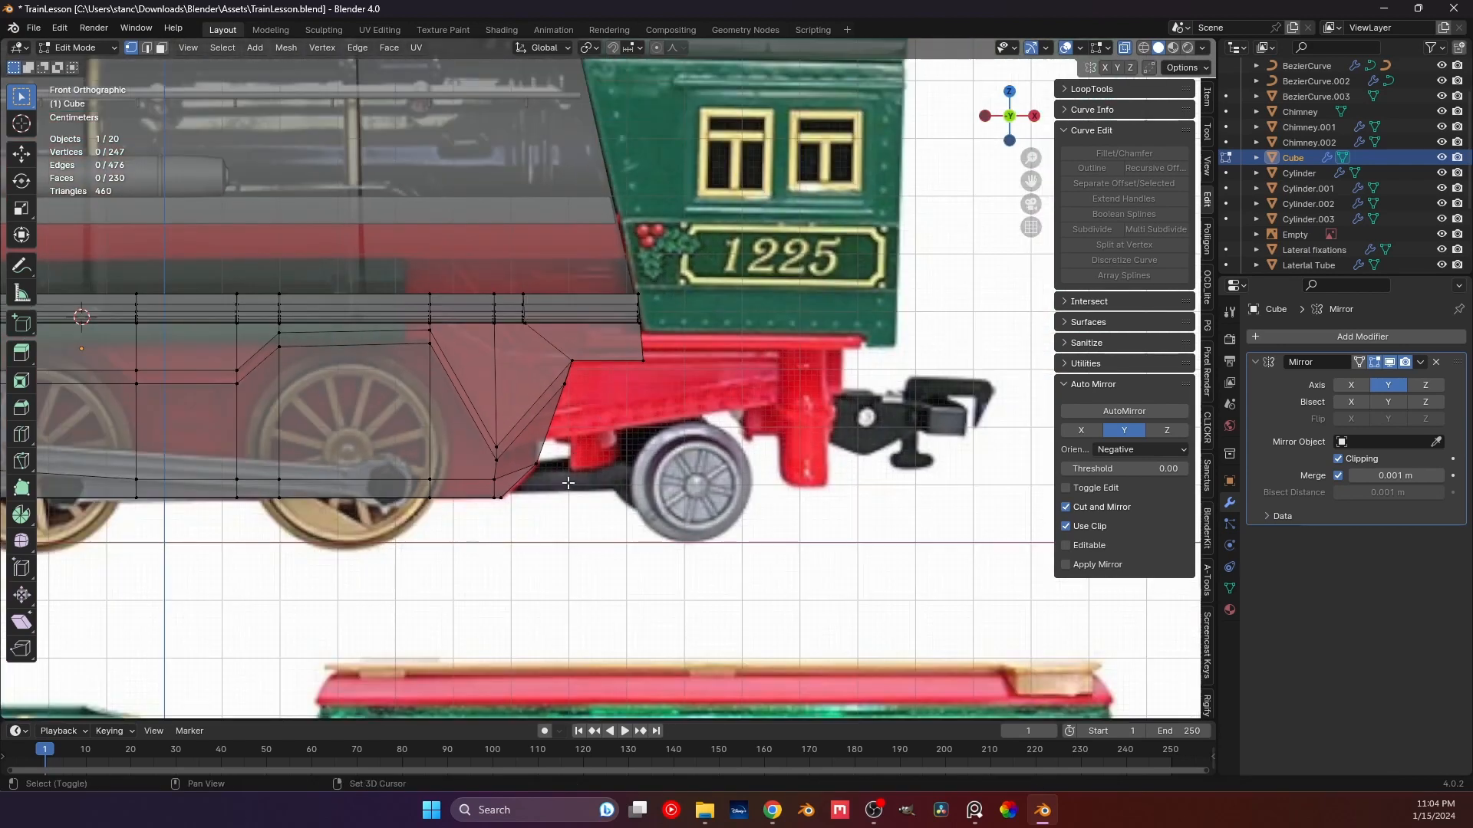
# Examine the reshaped frame end and its notch vertices in perspective with X-ray off, in both Object and Edit Mode.
pyautogui.moveTo(660, 425); pyautogui.dragTo(721, 417, button='middle')
pyautogui.click(1125, 48)
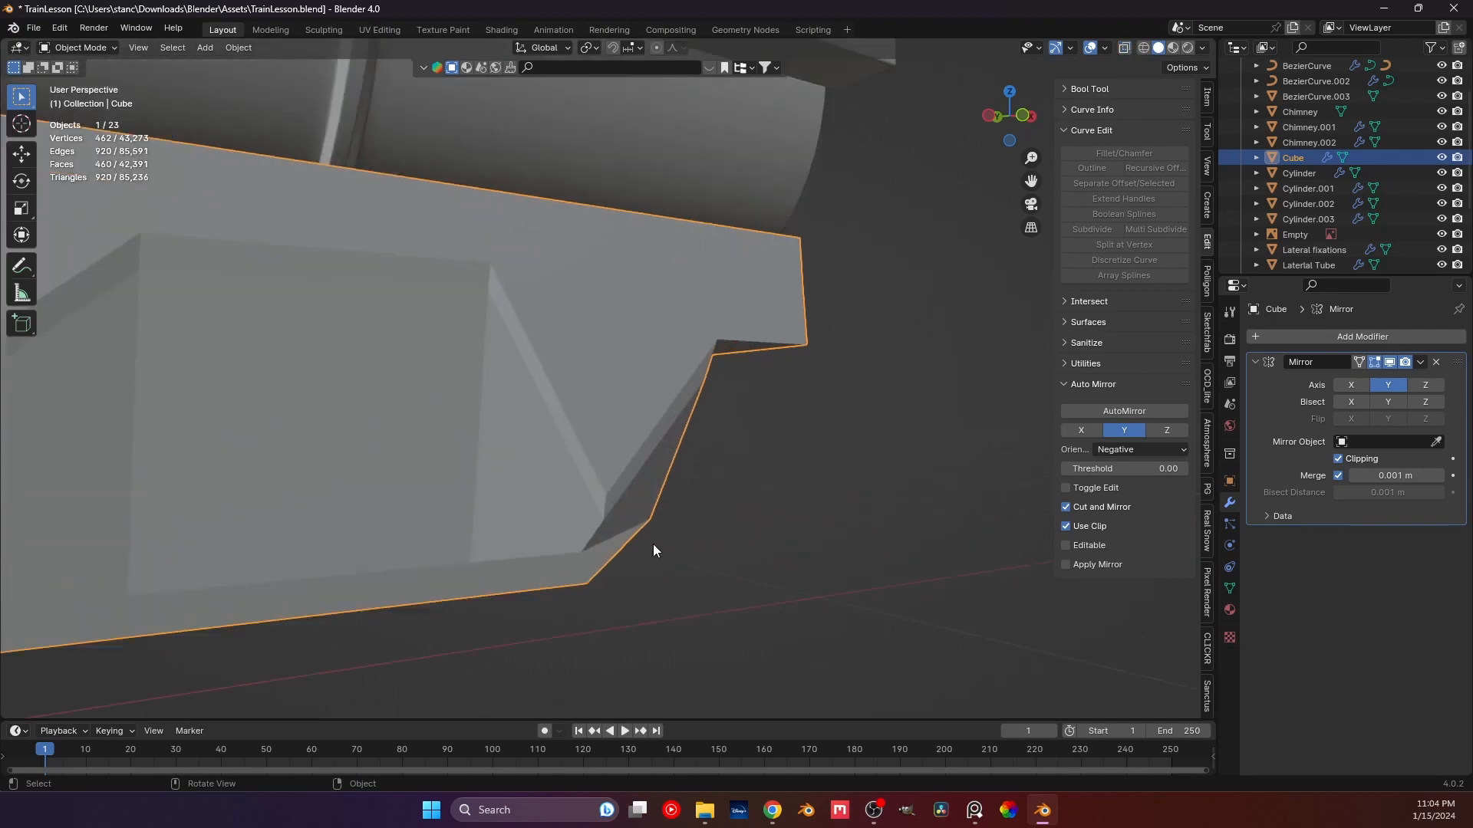
pyautogui.moveTo(652, 545); pyautogui.dragTo(530, 502, button='middle')
pyautogui.press('Tab')
pyautogui.moveTo(510, 477); pyautogui.dragTo(583, 533)
pyautogui.moveTo(577, 522)
pyautogui.mouseDown(button='middle')
pyautogui.moveTo(630, 525)
pyautogui.moveTo(491, 526)
pyautogui.moveTo(571, 513)
pyautogui.mouseUp(button='middle')
pyautogui.press('Tab')
pyautogui.press('Tab')
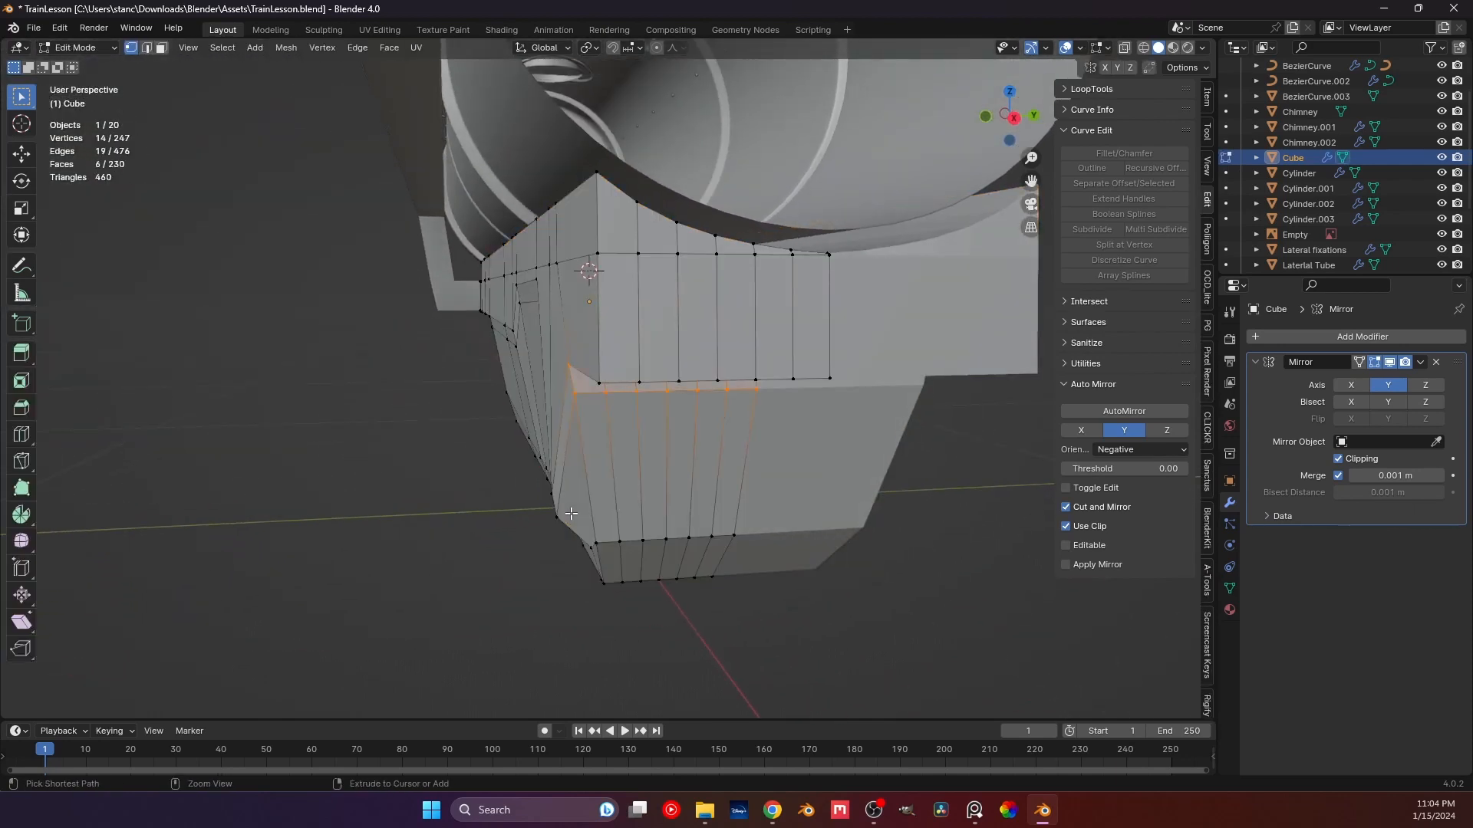
# Undo the recent contour and notch vertex moves and return to the front orthographic view with X-ray on.
pyautogui.moveTo(571, 513); pyautogui.dragTo(518, 485, button='middle')
pyautogui.press('KP_1')
pyautogui.click(1125, 47)
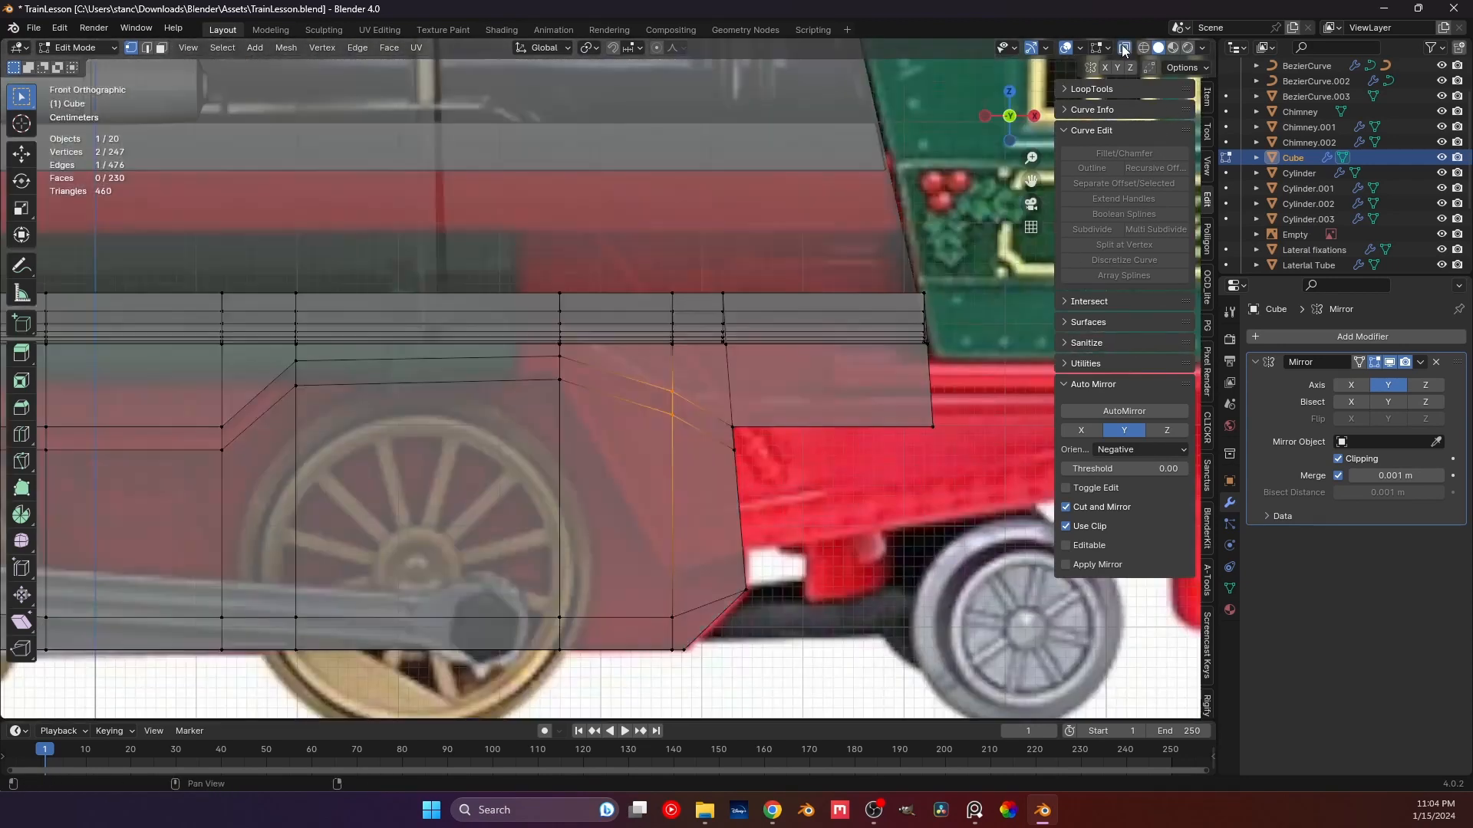
pyautogui.keyDown('shift'); pyautogui.moveTo(717, 444); pyautogui.dragTo(688, 390, button='middle'); pyautogui.keyUp('shift')
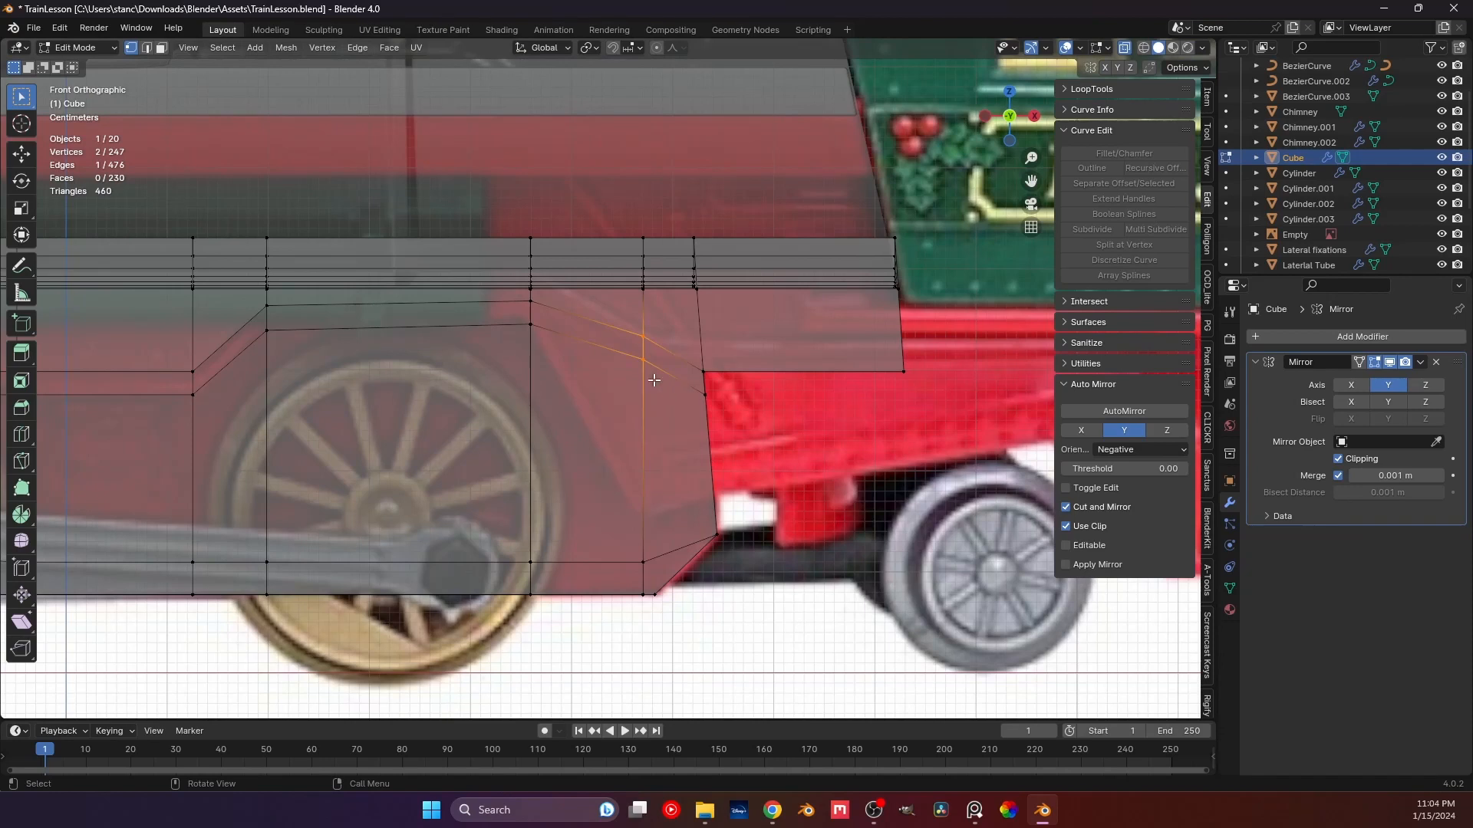
pyautogui.press('g')
pyautogui.press('g')
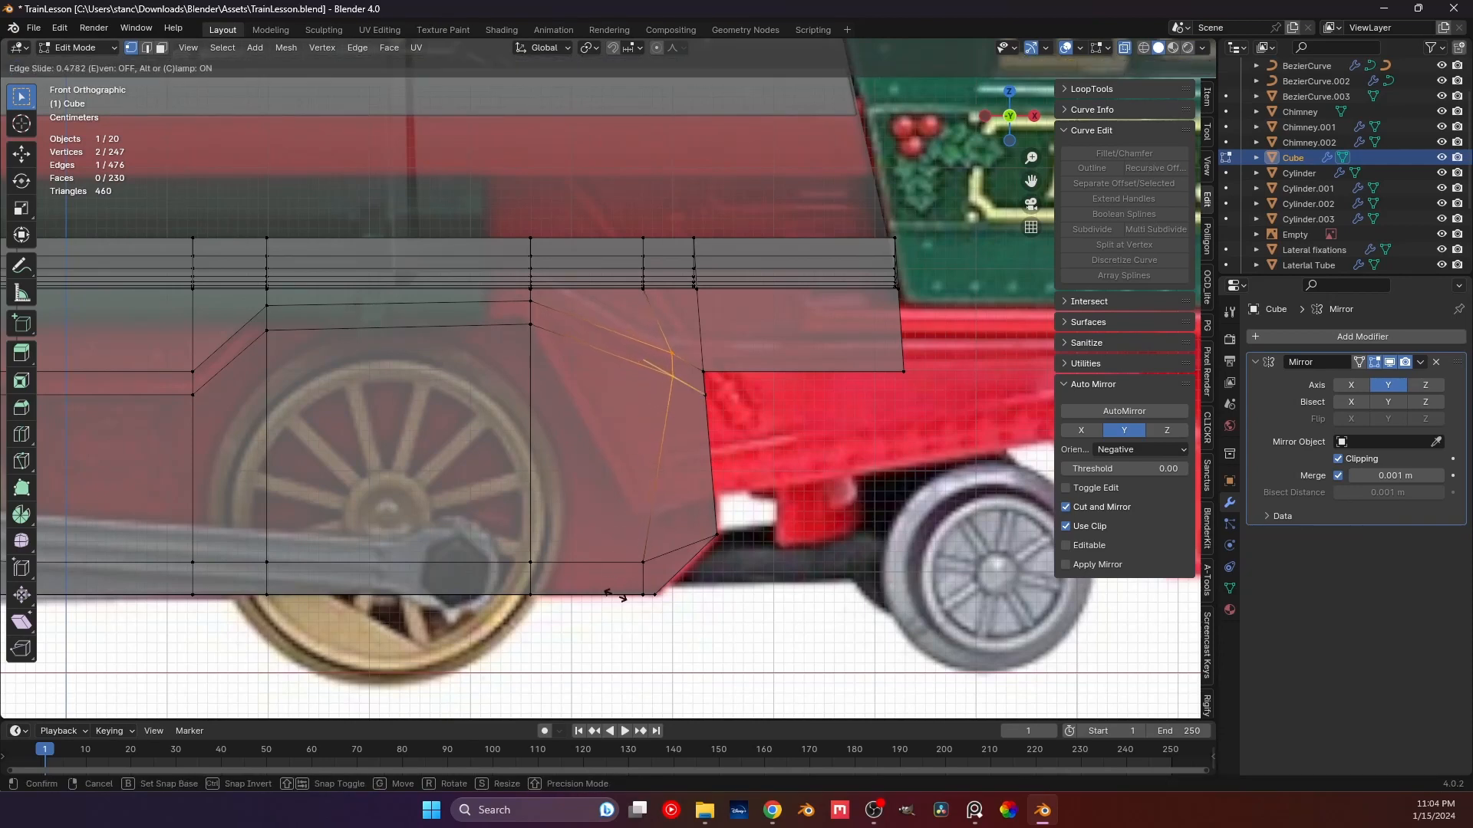
pyautogui.click(624, 496)
# Slide the lower, then the upper contour vertex down the vertical loop, each by a factor of about 0.83.
pyautogui.click(636, 358)
pyautogui.press('g')
pyautogui.press('g')
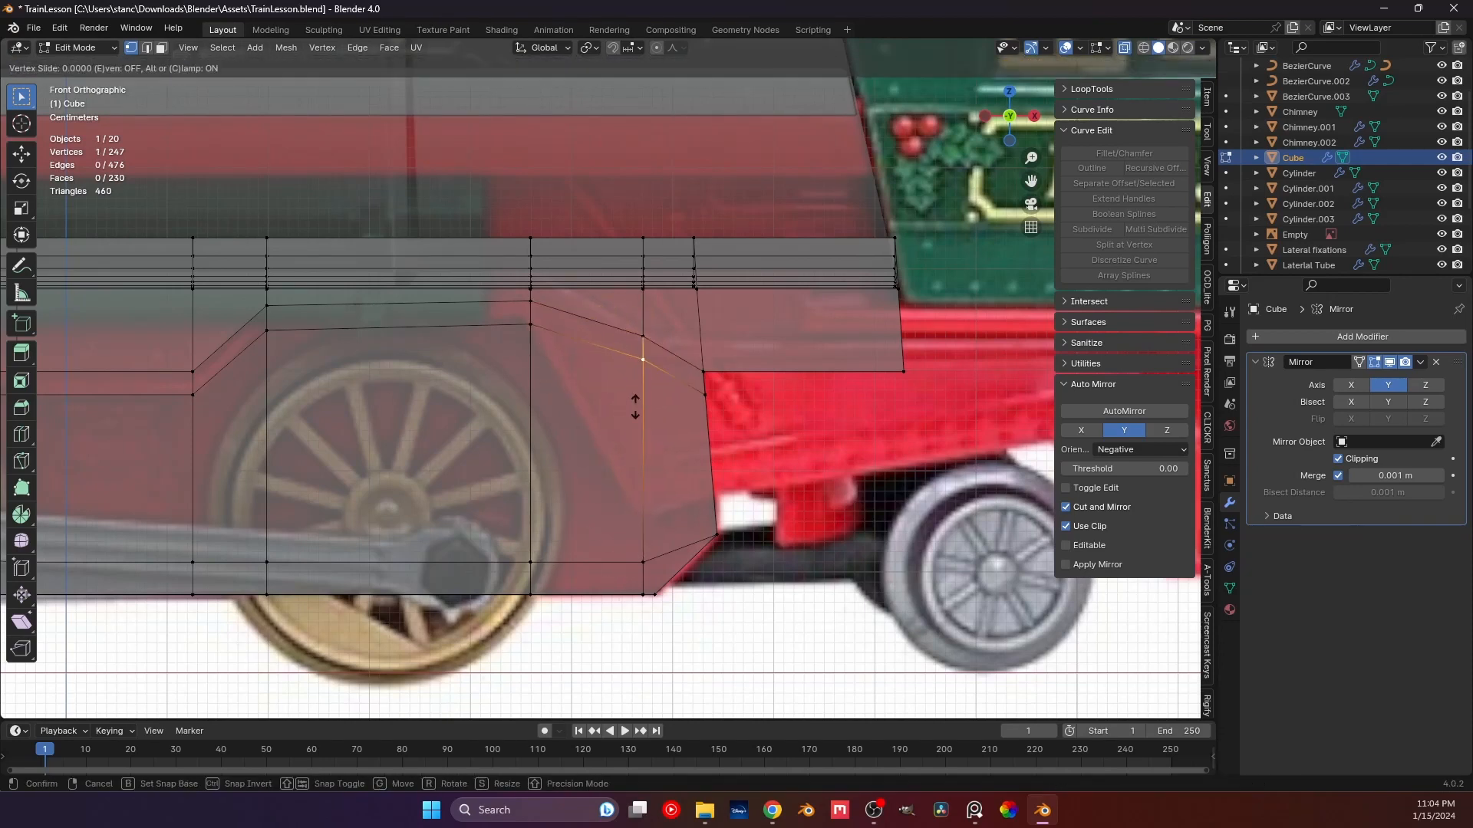
pyautogui.click(635, 576)
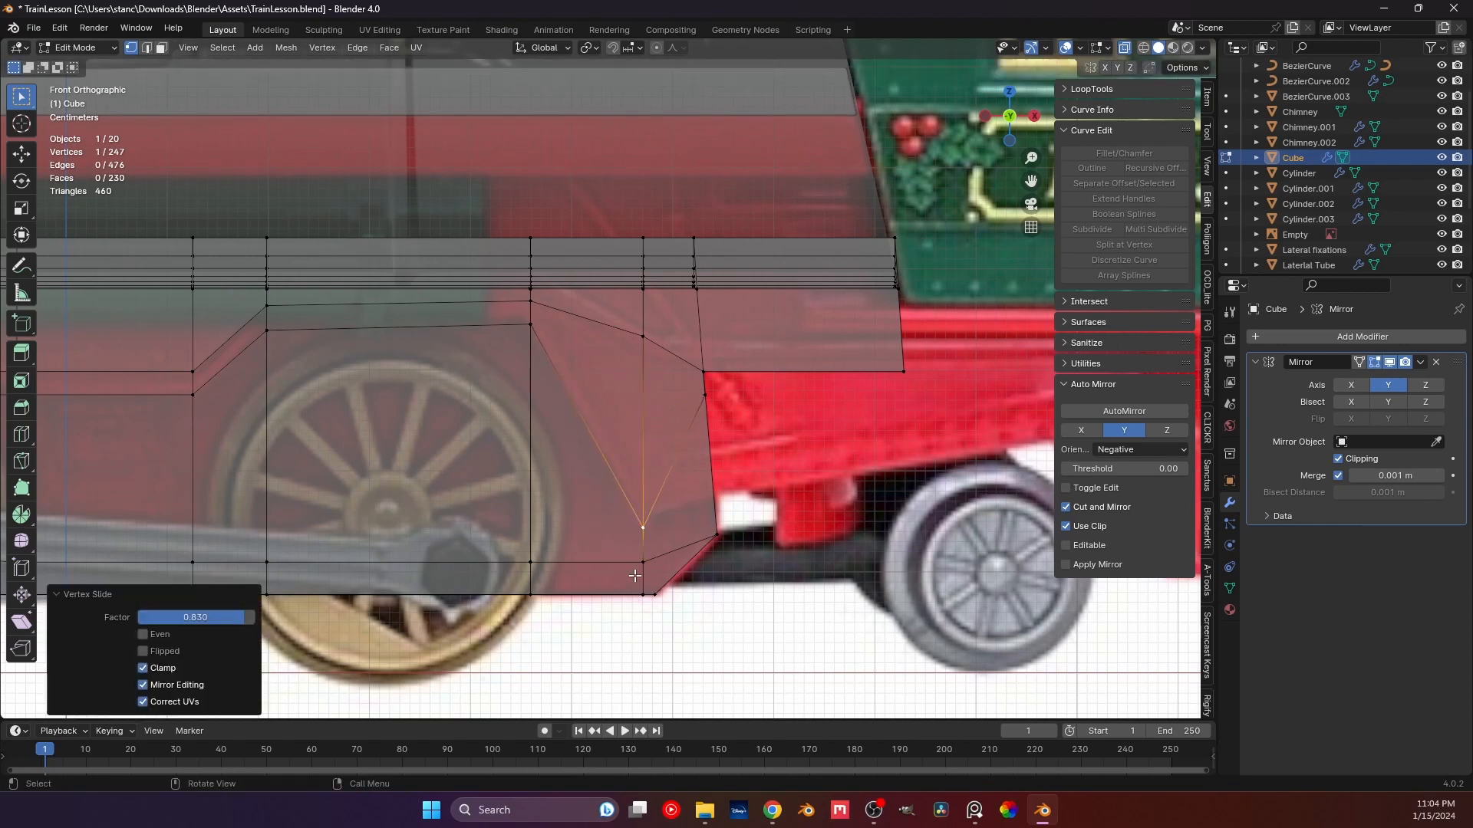
pyautogui.click(645, 331)
pyautogui.press('g')
pyautogui.press('g')
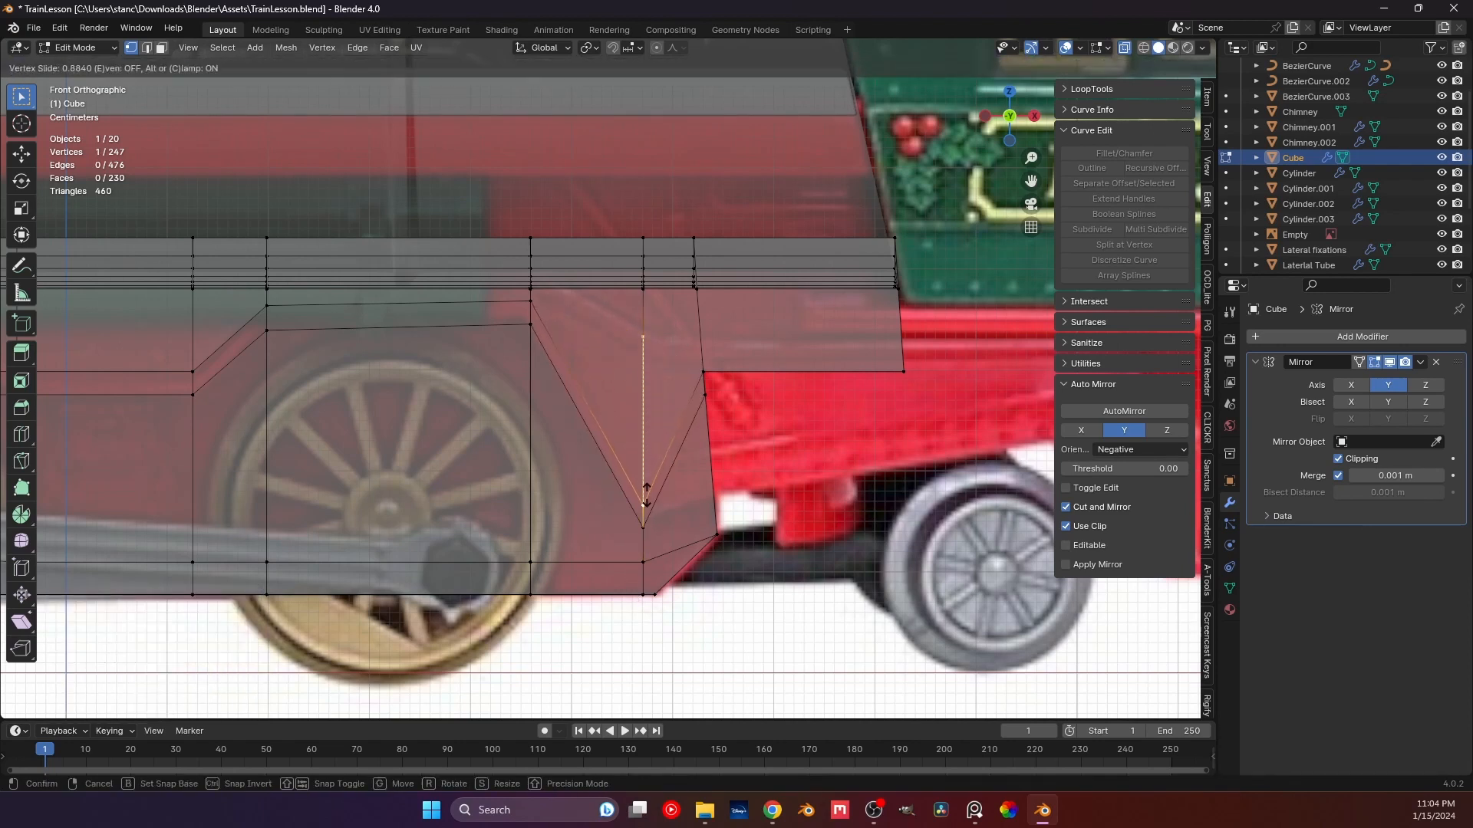
pyautogui.click(647, 491)
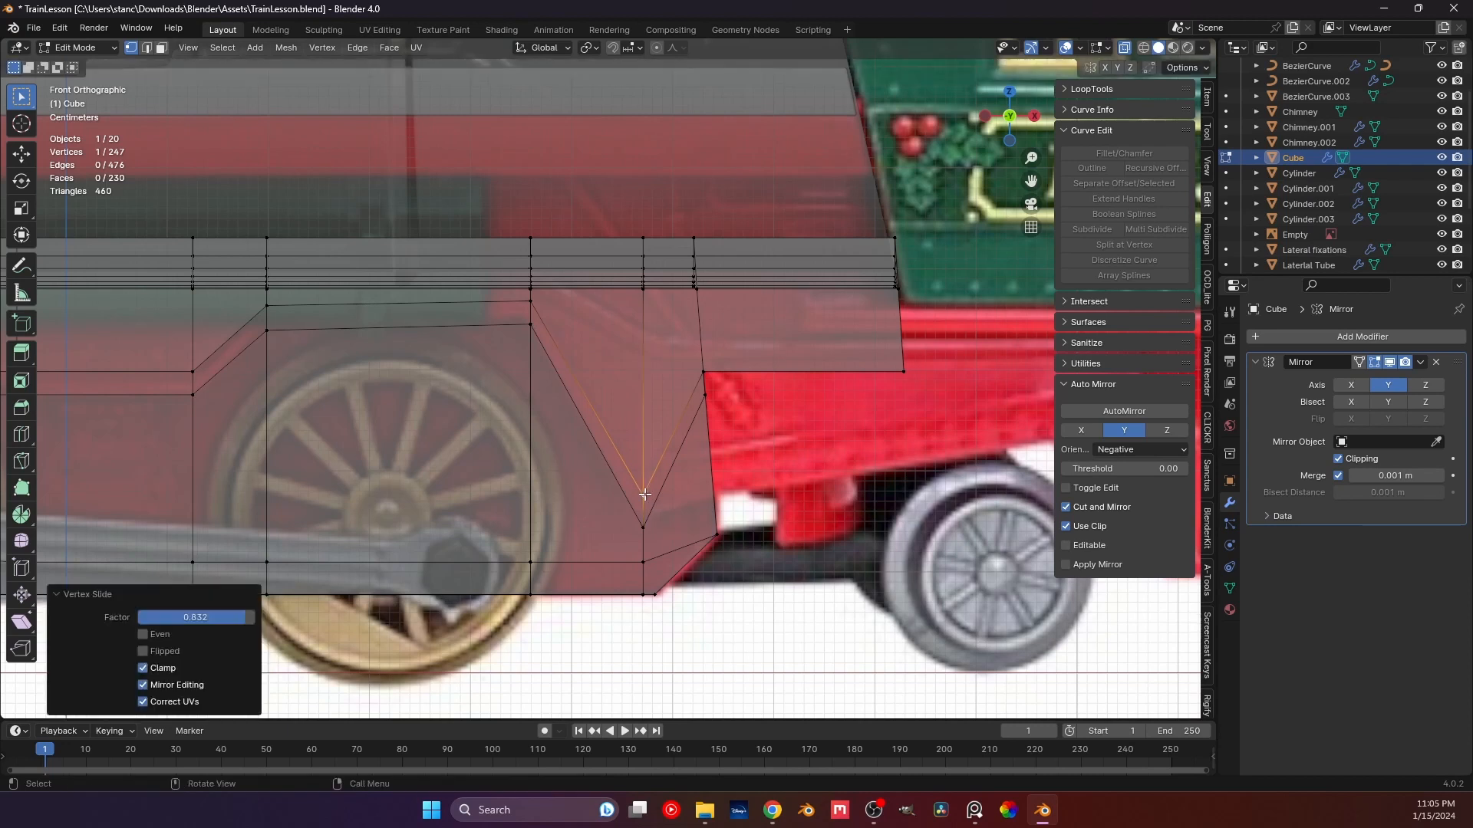
# Slide the lower contour vertex slightly back up the vertical loop, and the upper one by a factor of about 0.011.
pyautogui.click(643, 528)
pyautogui.press('g')
pyautogui.press('g')
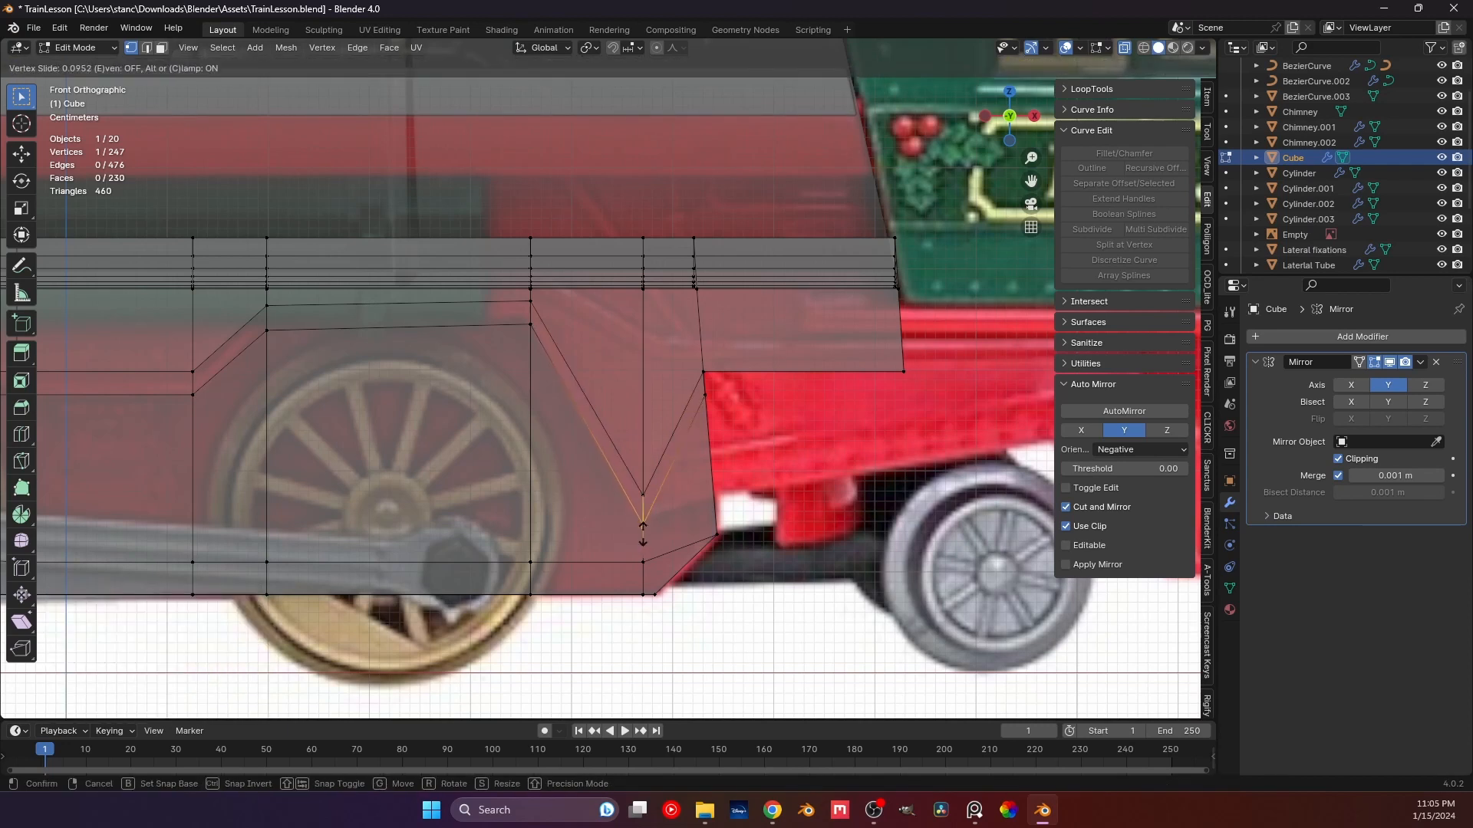
pyautogui.click(643, 535)
pyautogui.click(645, 498)
pyautogui.press('g')
pyautogui.press('g')
pyautogui.click(646, 496)
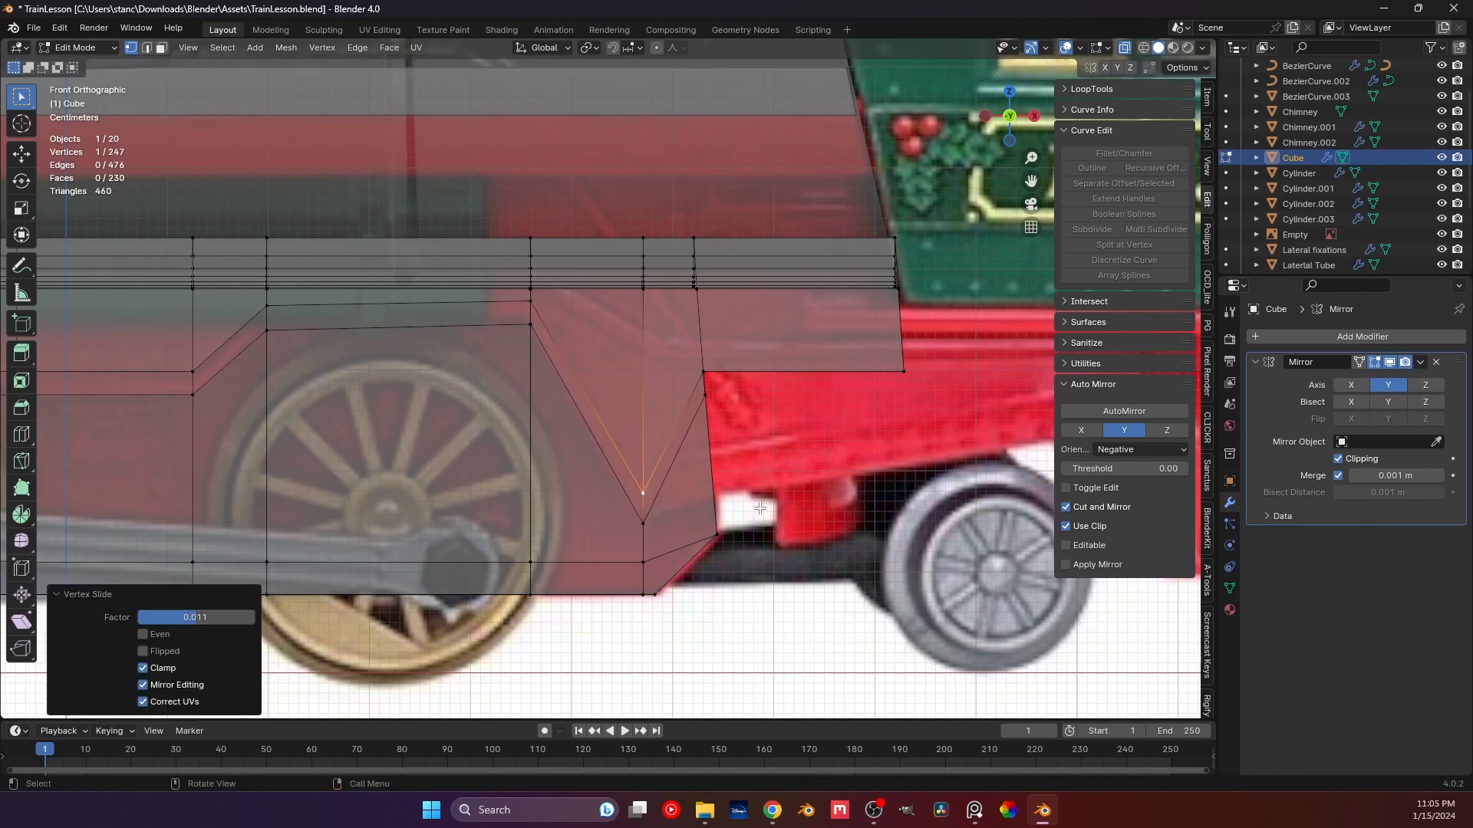
pyautogui.click(704, 373)
pyautogui.press('g')
pyautogui.press('g')
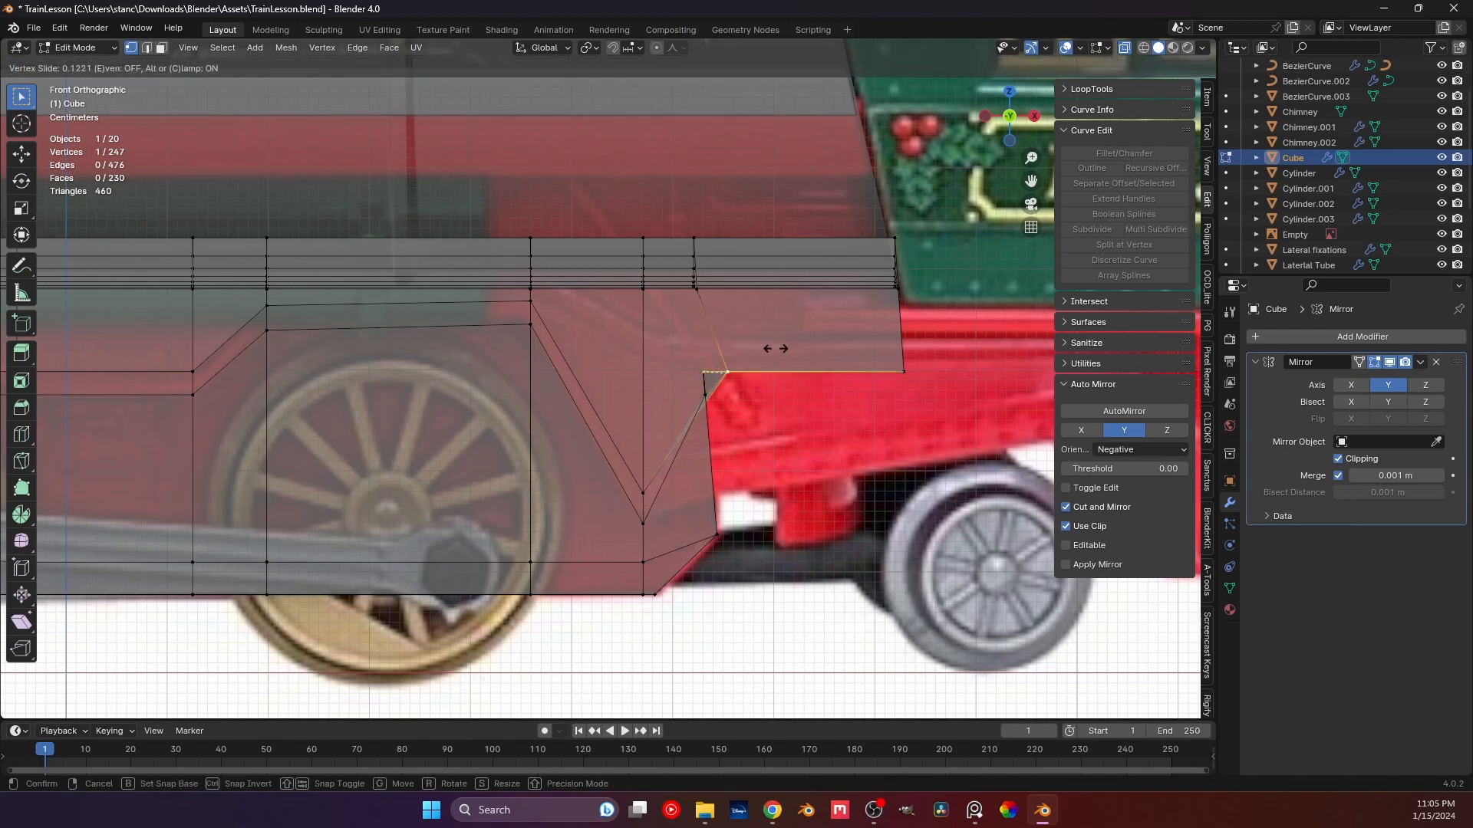
pyautogui.click(754, 378)
# Move both rows of notch-corner vertices at the frame's slanted end about 0.038 m along X.
pyautogui.moveTo(685, 349); pyautogui.dragTo(737, 418)
pyautogui.press('g')
pyautogui.press('g')
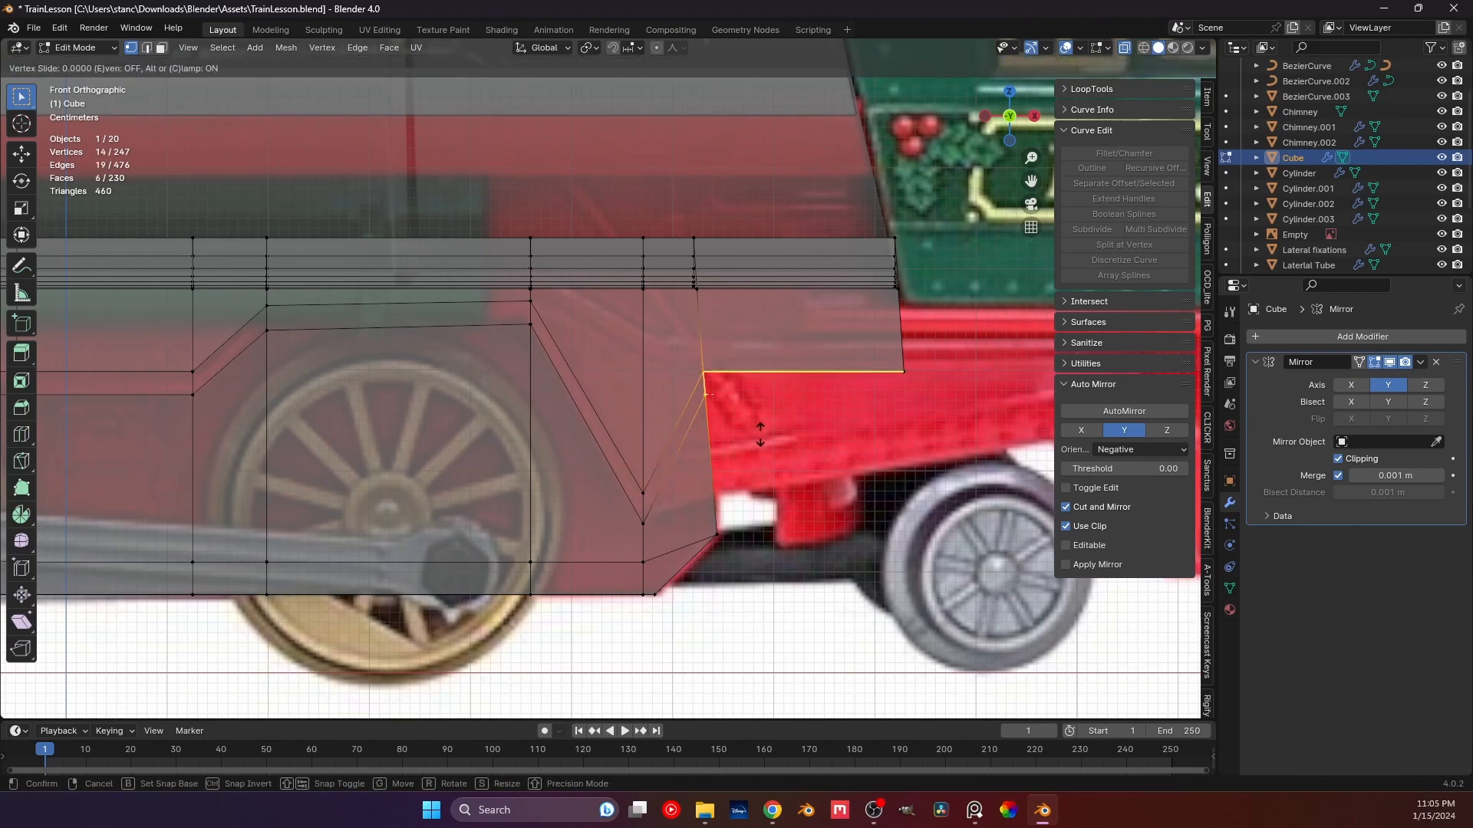
pyautogui.rightClick(844, 438)
pyautogui.press('g')
pyautogui.press('x')
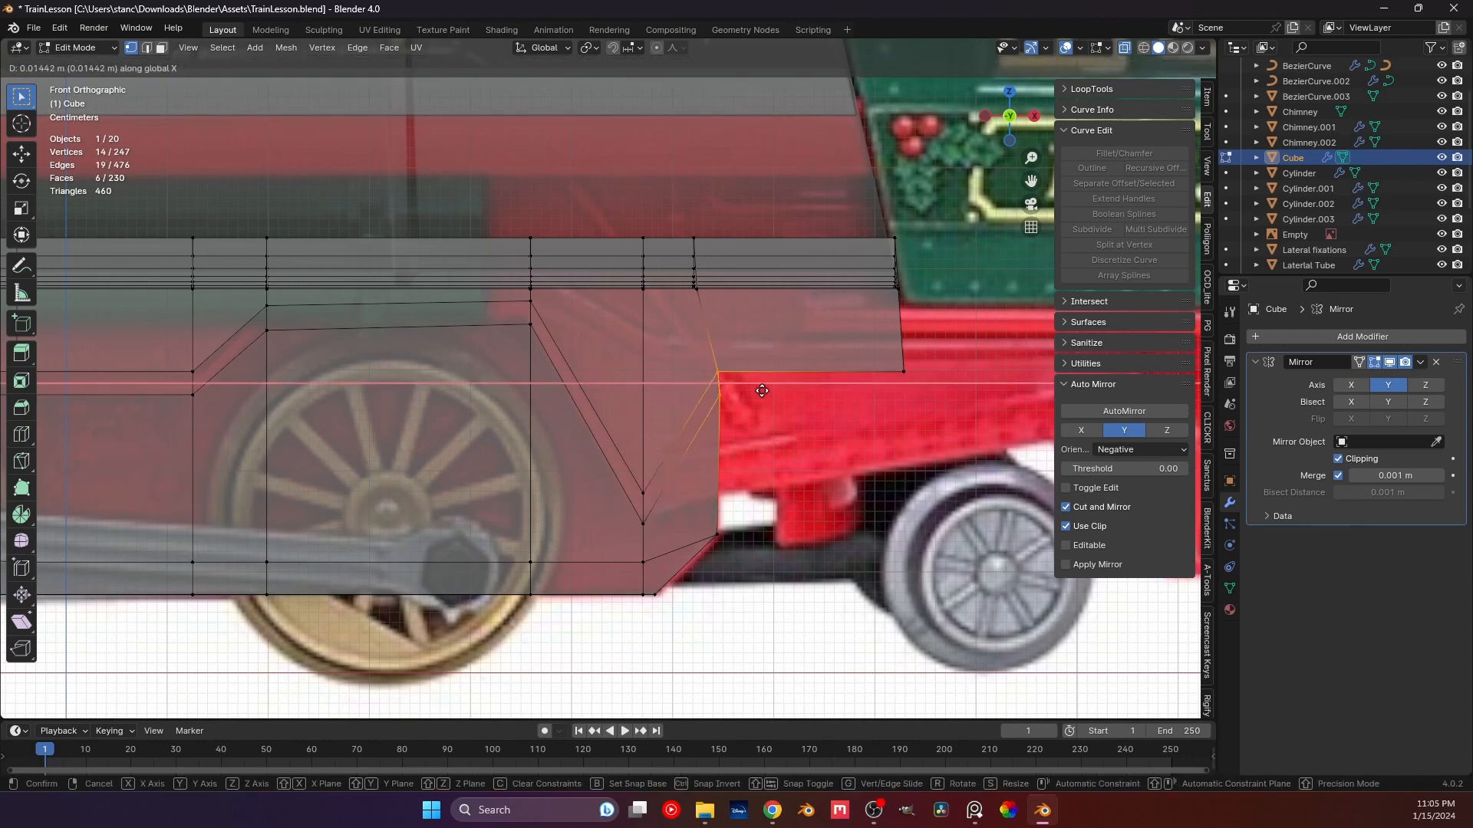
pyautogui.click(781, 396)
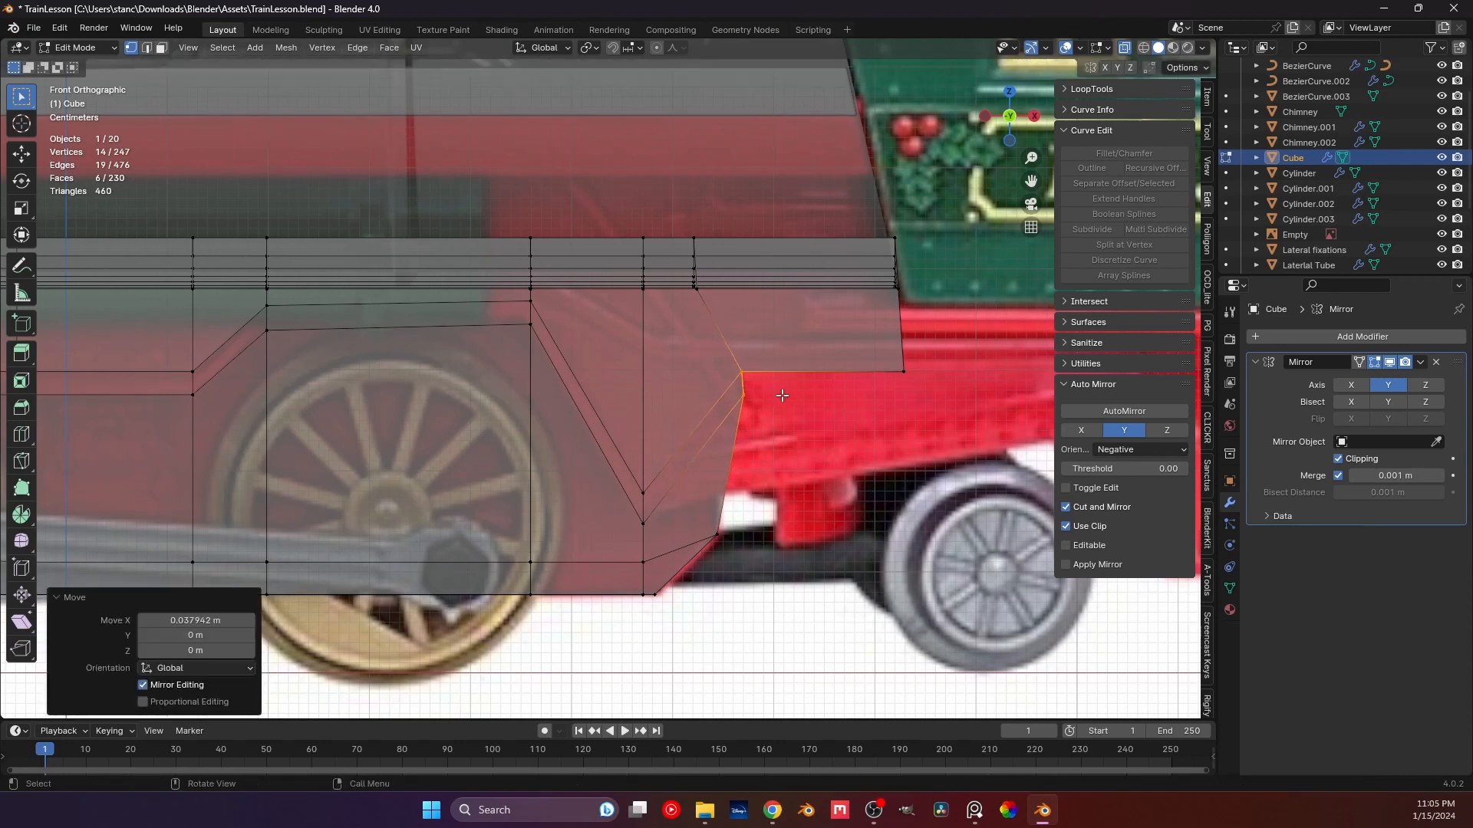
pyautogui.moveTo(727, 359); pyautogui.dragTo(761, 383)
pyautogui.press('g')
pyautogui.press('x')
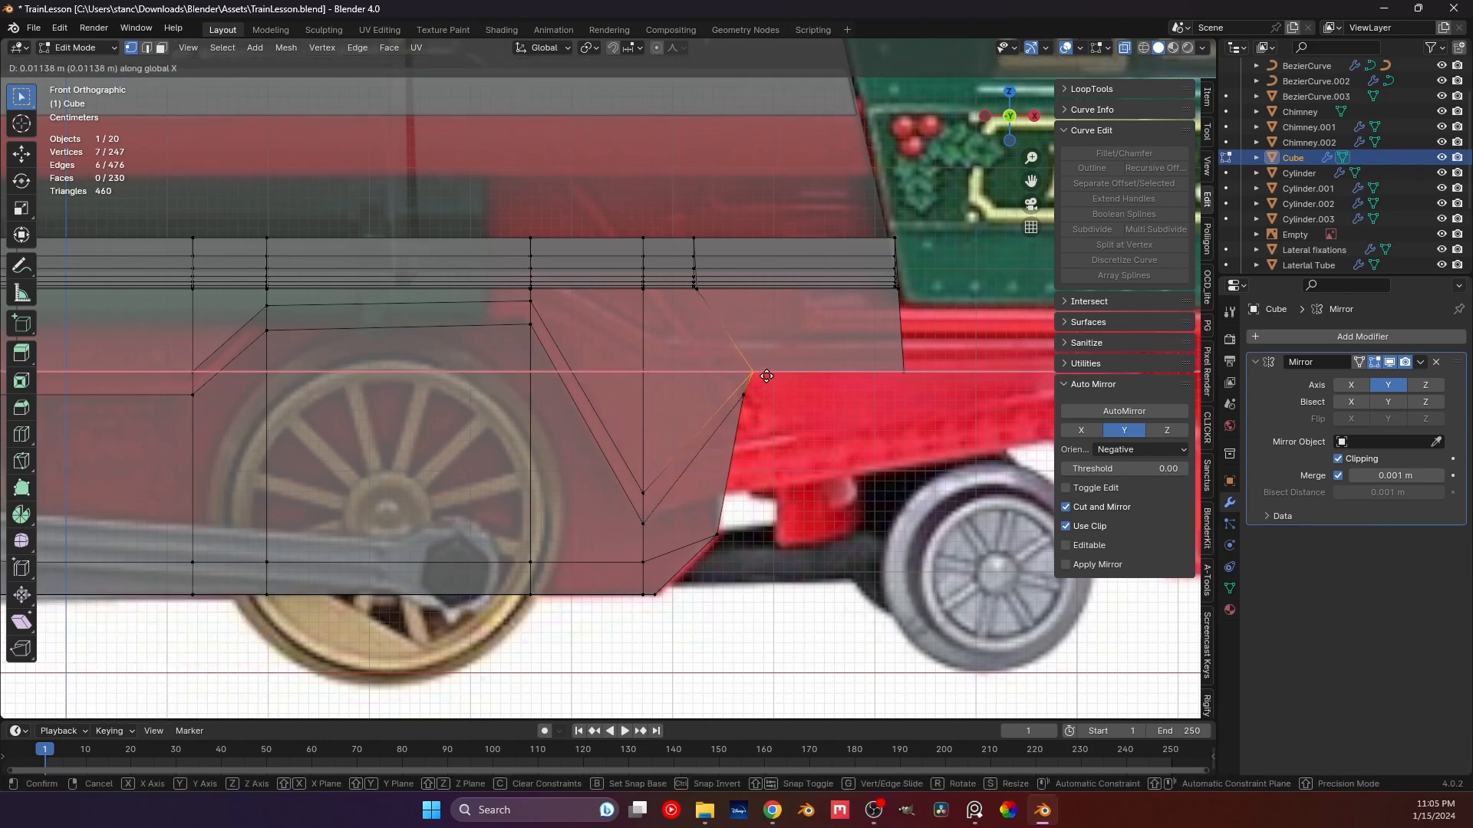
pyautogui.rightClick(754, 376)
# Undo the last X move of the notch-corner vertices and clear the selection.
pyautogui.hotkey('ctrl', 'z')
pyautogui.hotkey('ctrl', 'z')
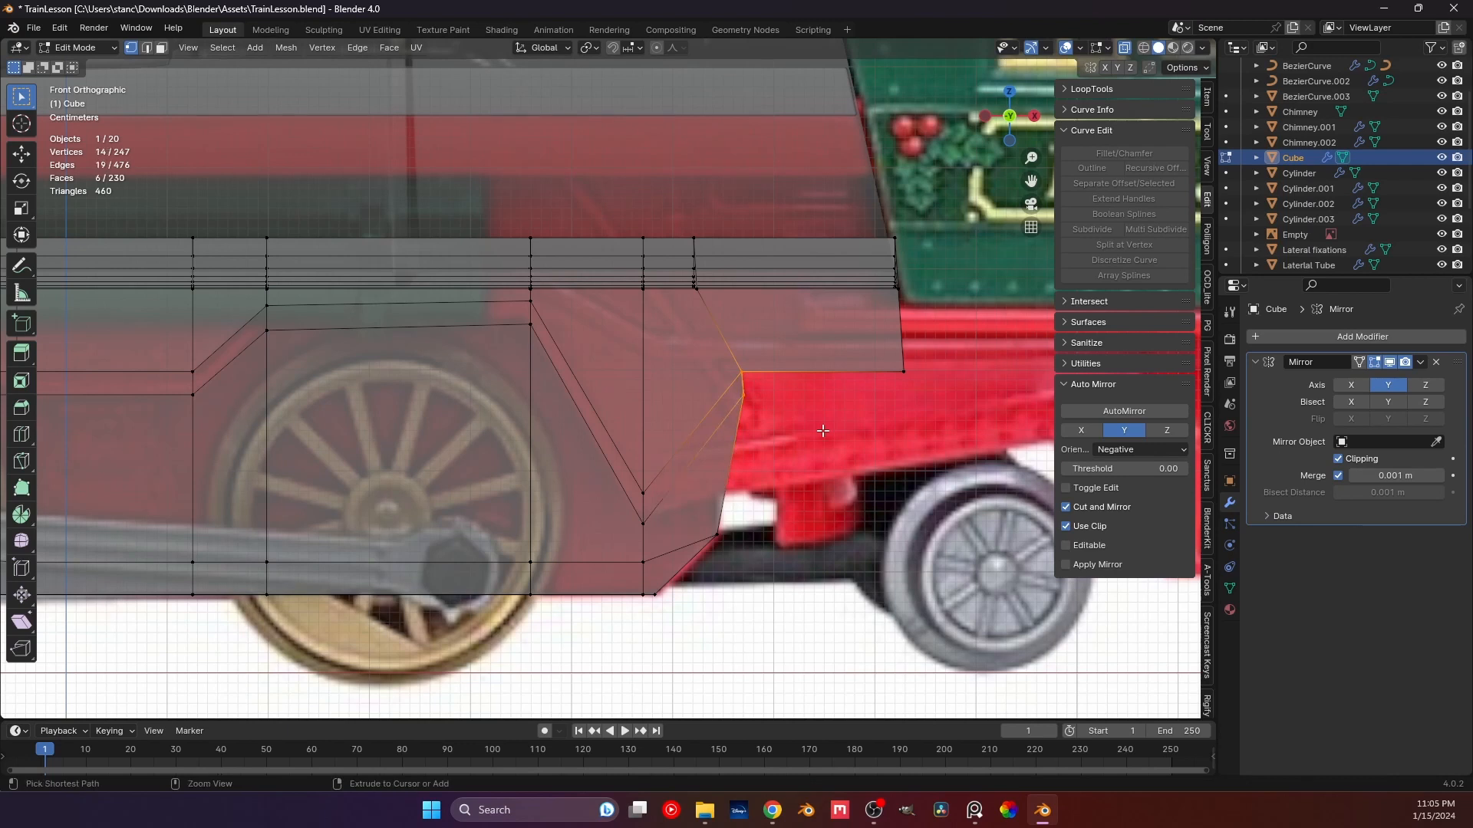
pyautogui.click(816, 436)
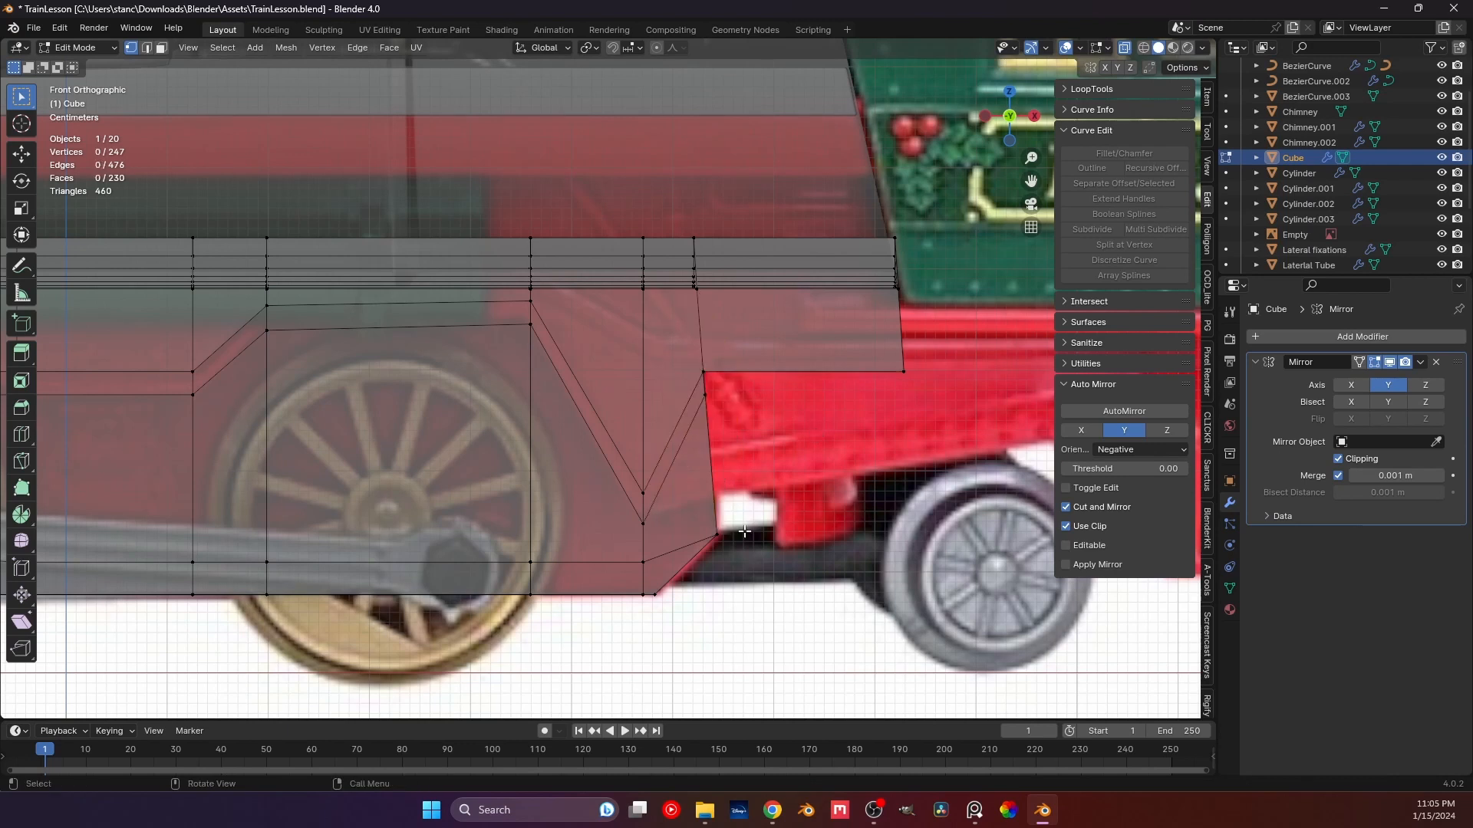
# Straighten the vertex column running through the notch corner with an X scale of 0 and clear the selection.
pyautogui.moveTo(675, 216); pyautogui.dragTo(753, 574)
pyautogui.press('s')
pyautogui.press('x')
pyautogui.press('0')
pyautogui.press('Return')
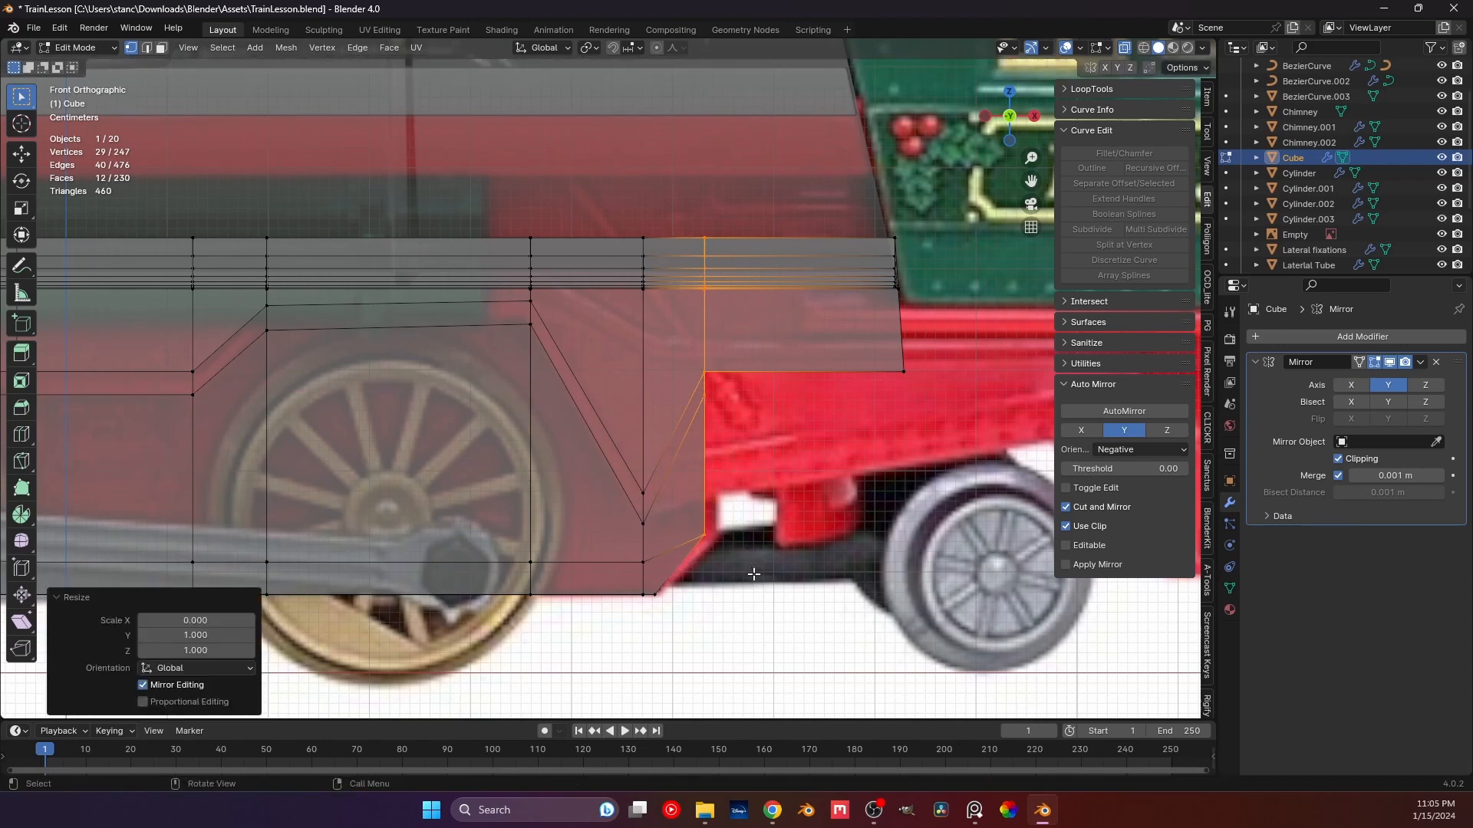
pyautogui.click(752, 573)
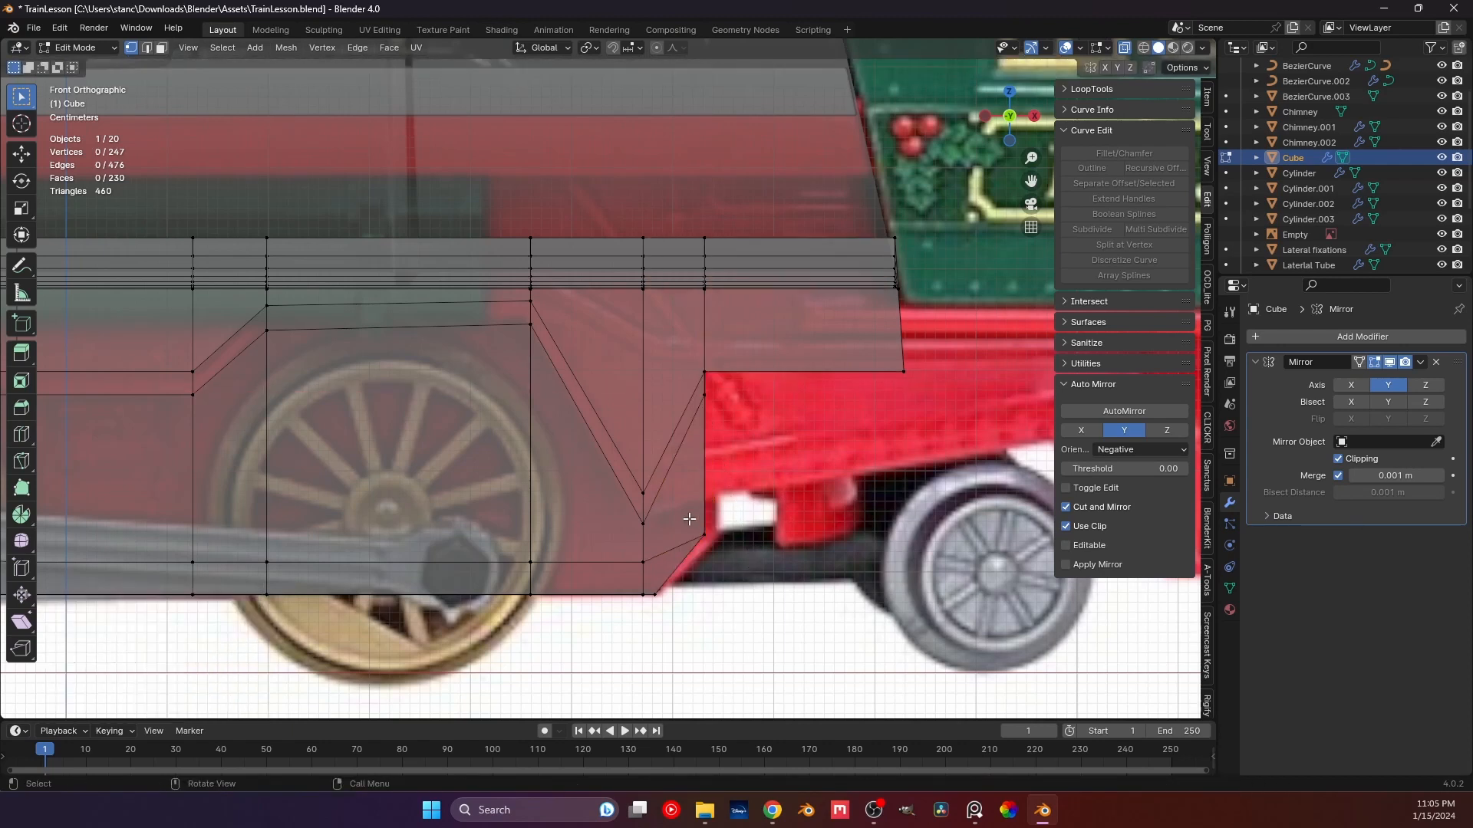
# Move the vertex column running through the notch corner about 0.0144 m along X and clear the selection.
pyautogui.moveTo(680, 217); pyautogui.dragTo(755, 591)
pyautogui.press('g')
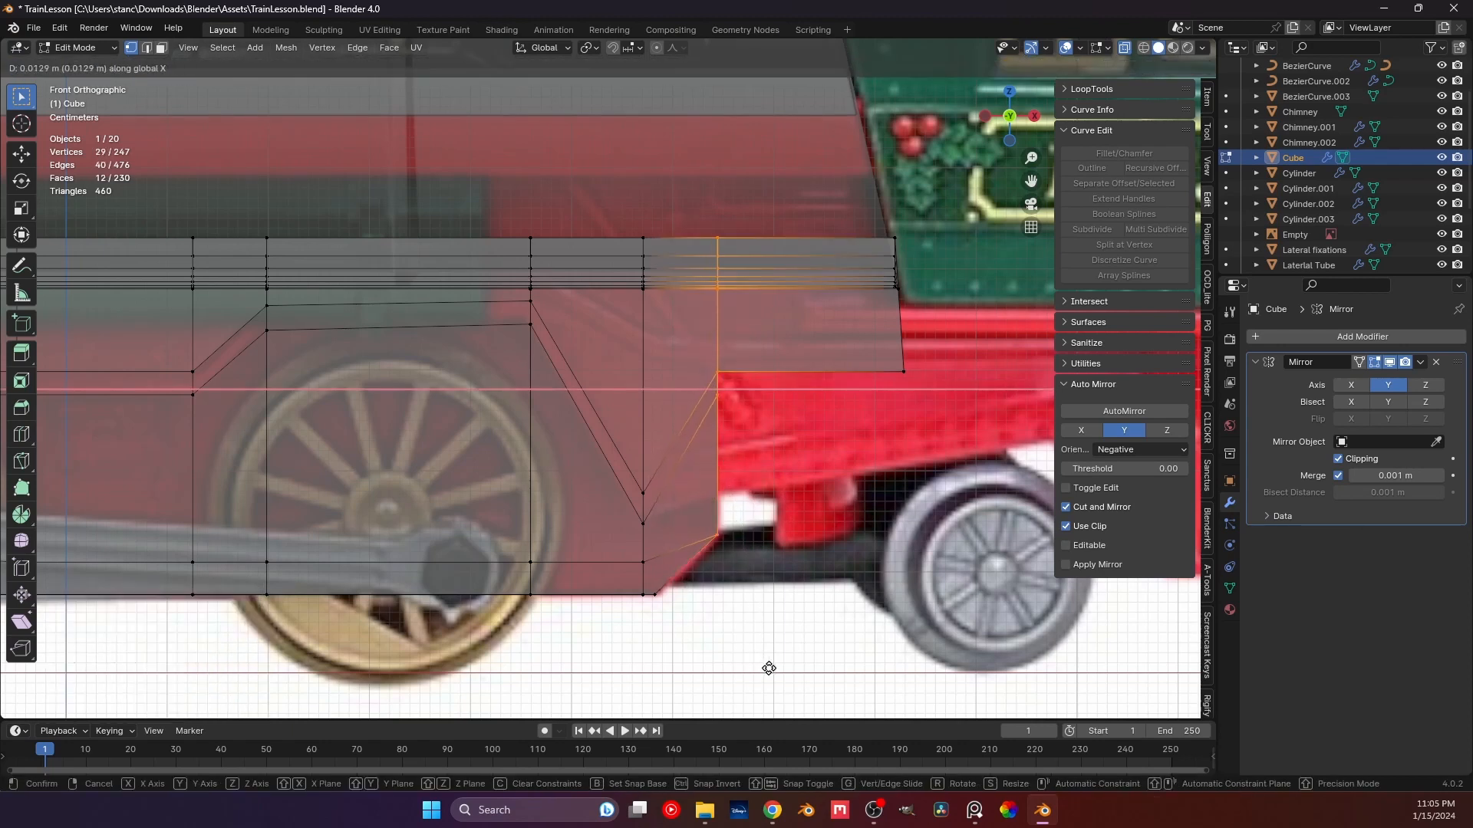
pyautogui.press('x')
pyautogui.click(769, 668)
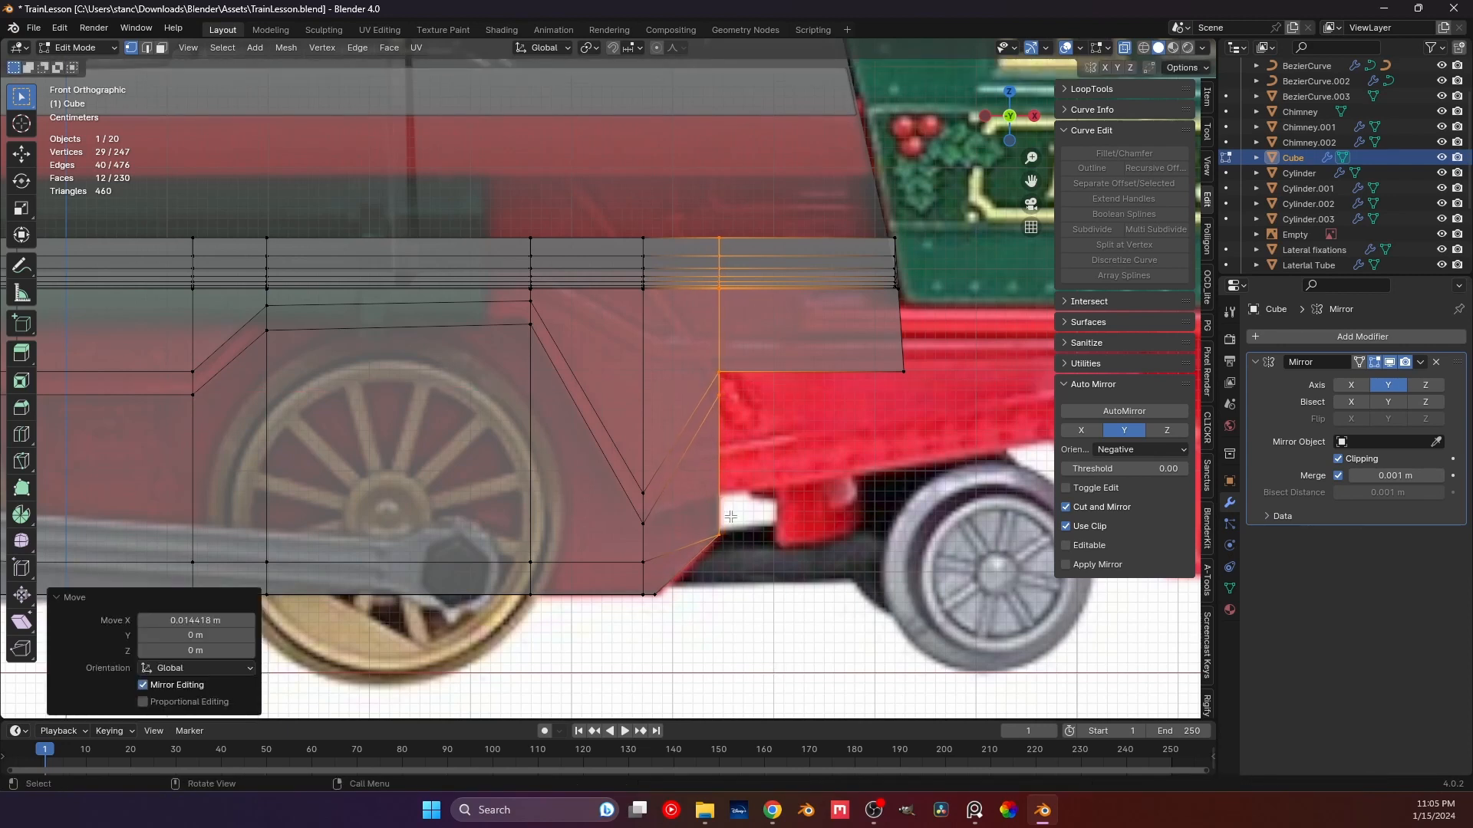
pyautogui.click(764, 631)
# Add a vertical loop cut in the frame section over the valve-gear driving wheel, sliding it toward the wheel's inner edge.
pyautogui.keyDown('shift'); pyautogui.moveTo(648, 484); pyautogui.dragTo(707, 500, button='middle'); pyautogui.keyUp('shift')
pyautogui.scroll(-1, 706, 499)
pyautogui.keyDown('shift'); pyautogui.moveTo(548, 484); pyautogui.dragTo(904, 484, button='middle'); pyautogui.keyUp('shift')
pyautogui.moveTo(497, 368); pyautogui.dragTo(534, 428)
pyautogui.keyDown('shift'); pyautogui.moveTo(515, 476); pyautogui.dragTo(570, 475, button='middle'); pyautogui.keyUp('shift')
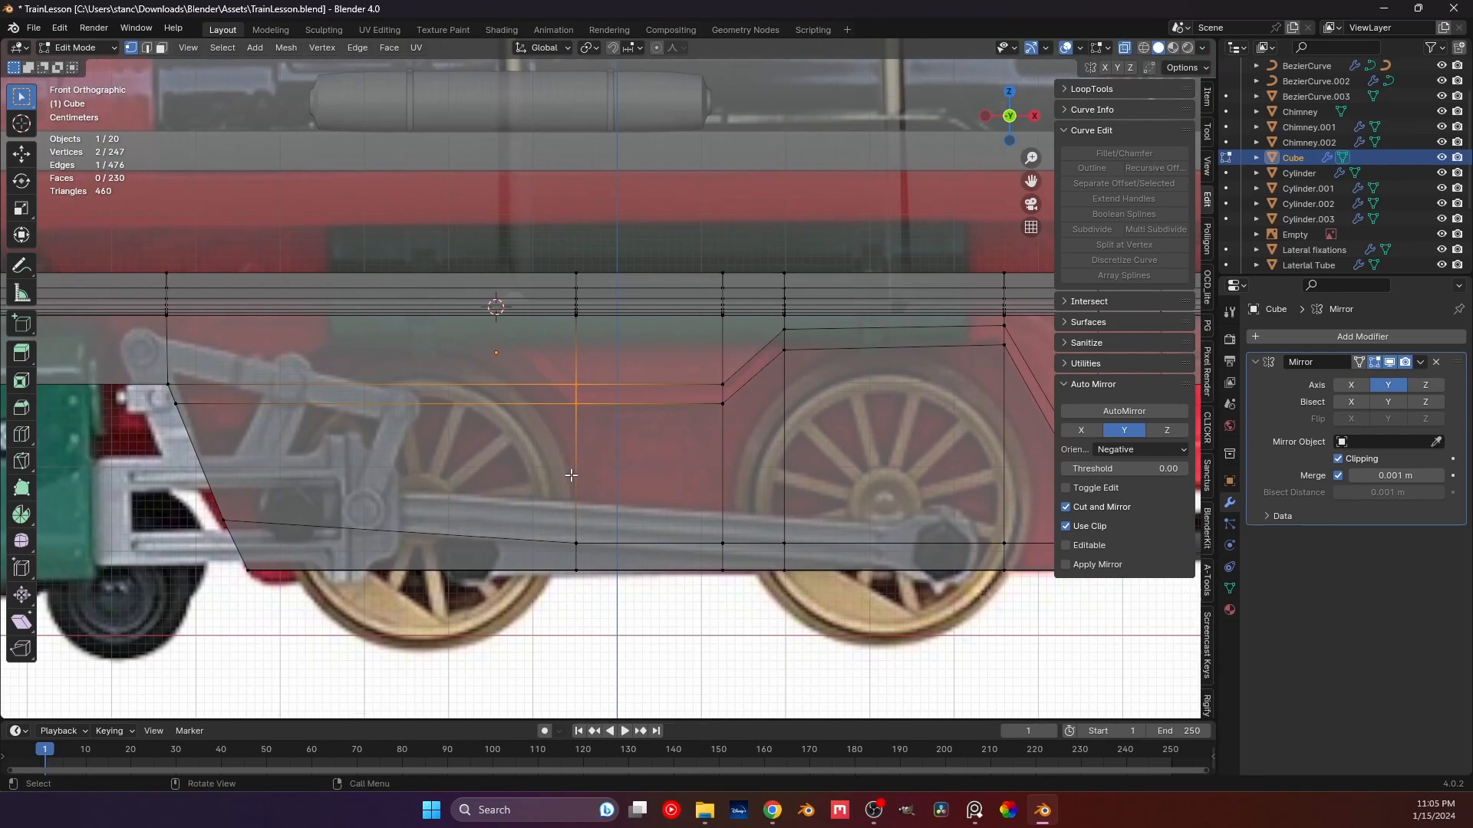
pyautogui.hotkey('ctrl', 'r')
pyautogui.click(476, 315)
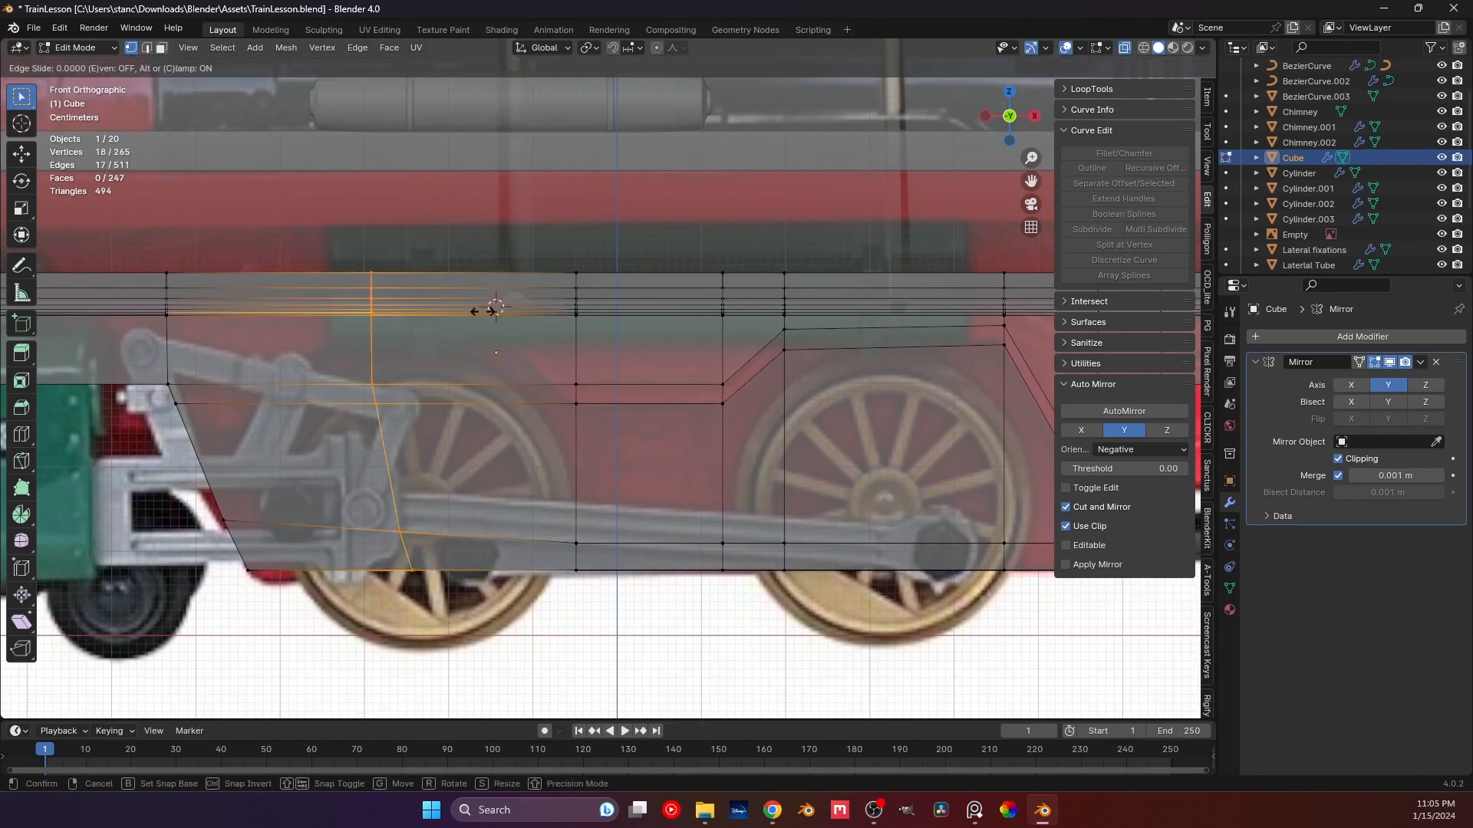
pyautogui.click(634, 332)
# Straighten the new loop with an X scale of 0 and move it about -0.0129 m along X.
pyautogui.press('s')
pyautogui.press('x')
pyautogui.press('0')
pyautogui.press('Return')
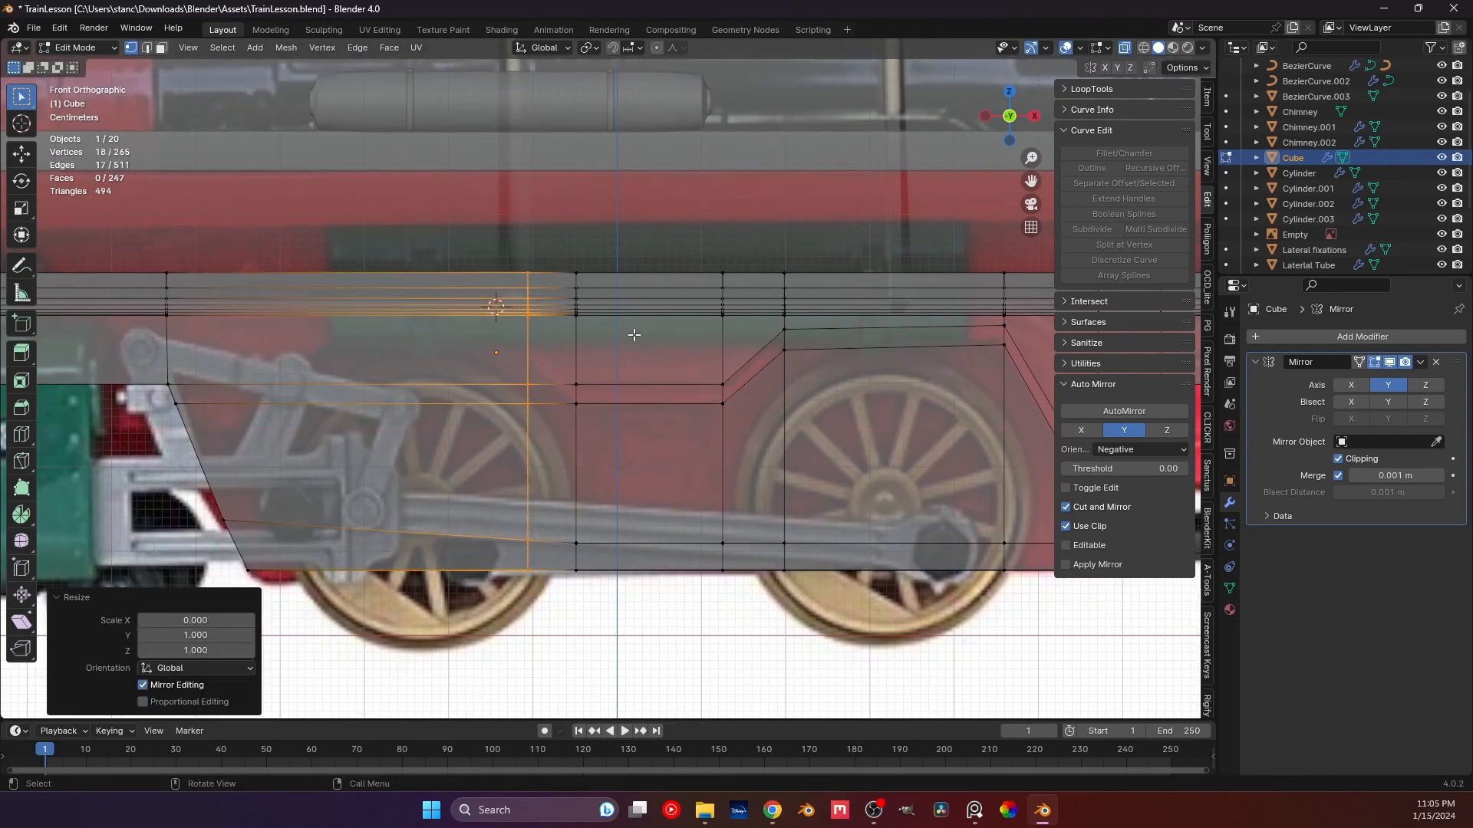
pyautogui.scroll(1, 564, 326)
pyautogui.press('g')
pyautogui.press('x')
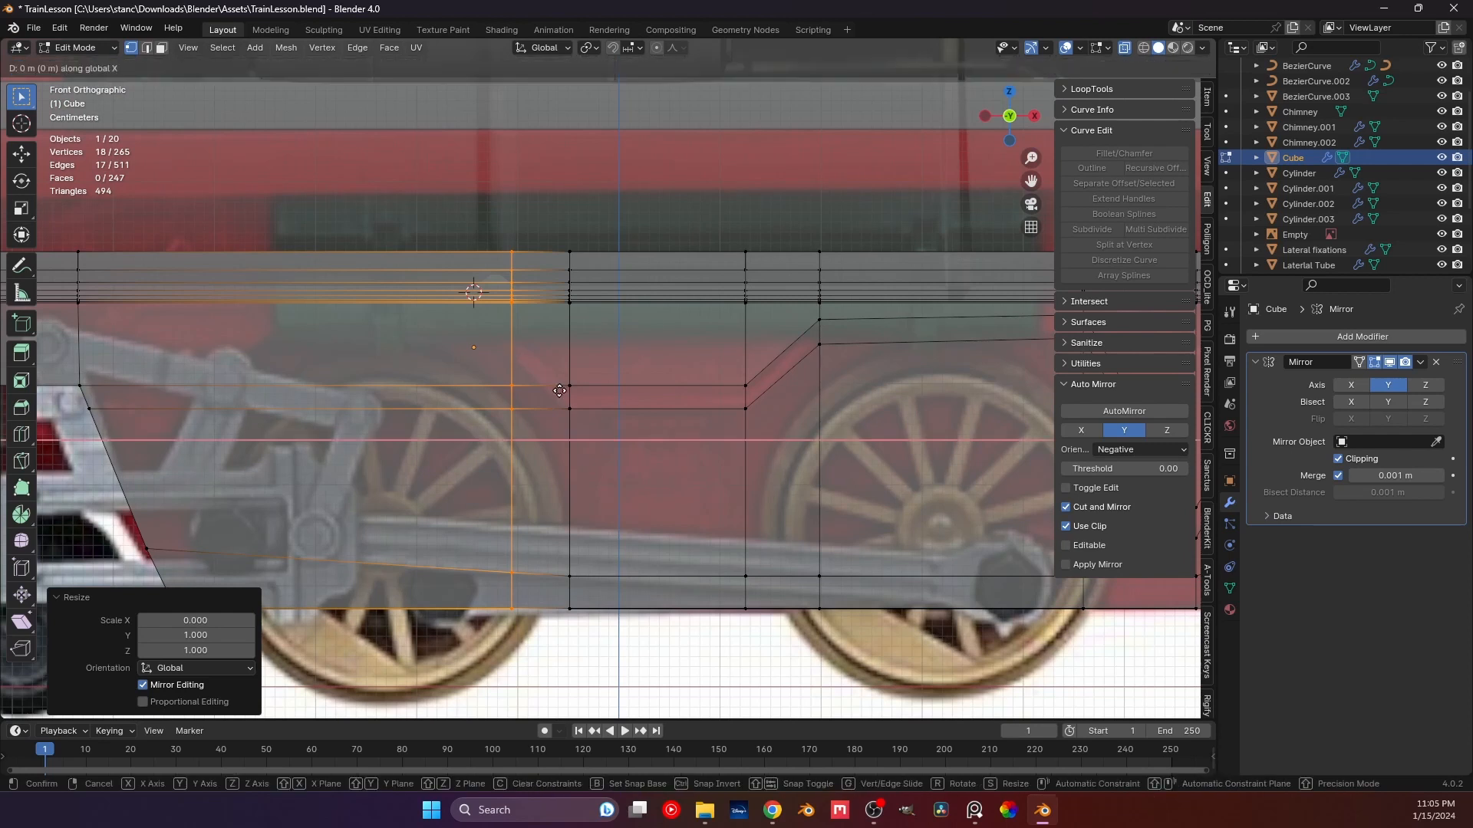
pyautogui.click(547, 393)
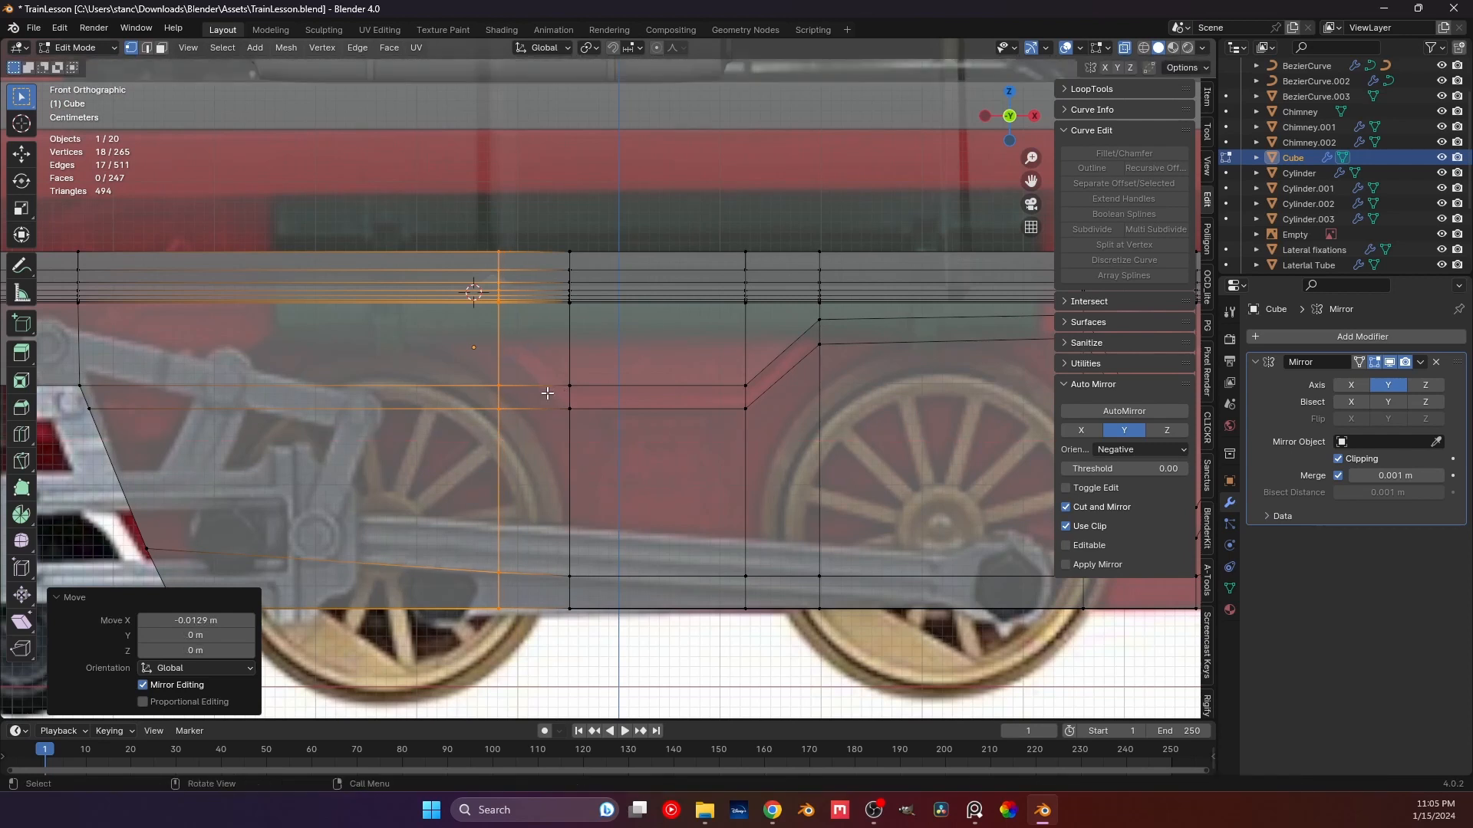
pyautogui.click(500, 396)
pyautogui.press('g')
pyautogui.press('z')
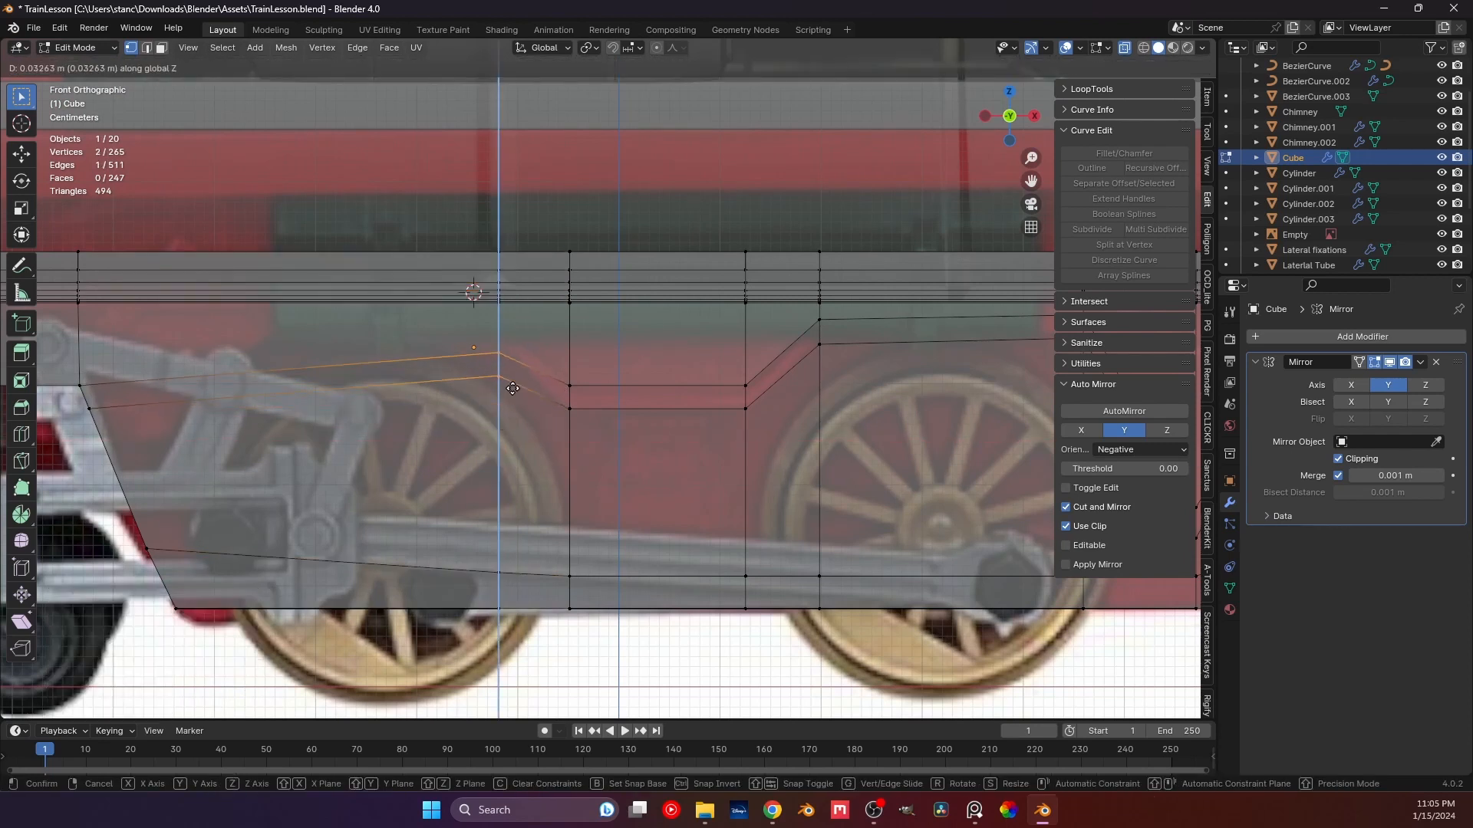
pyautogui.press('Escape')
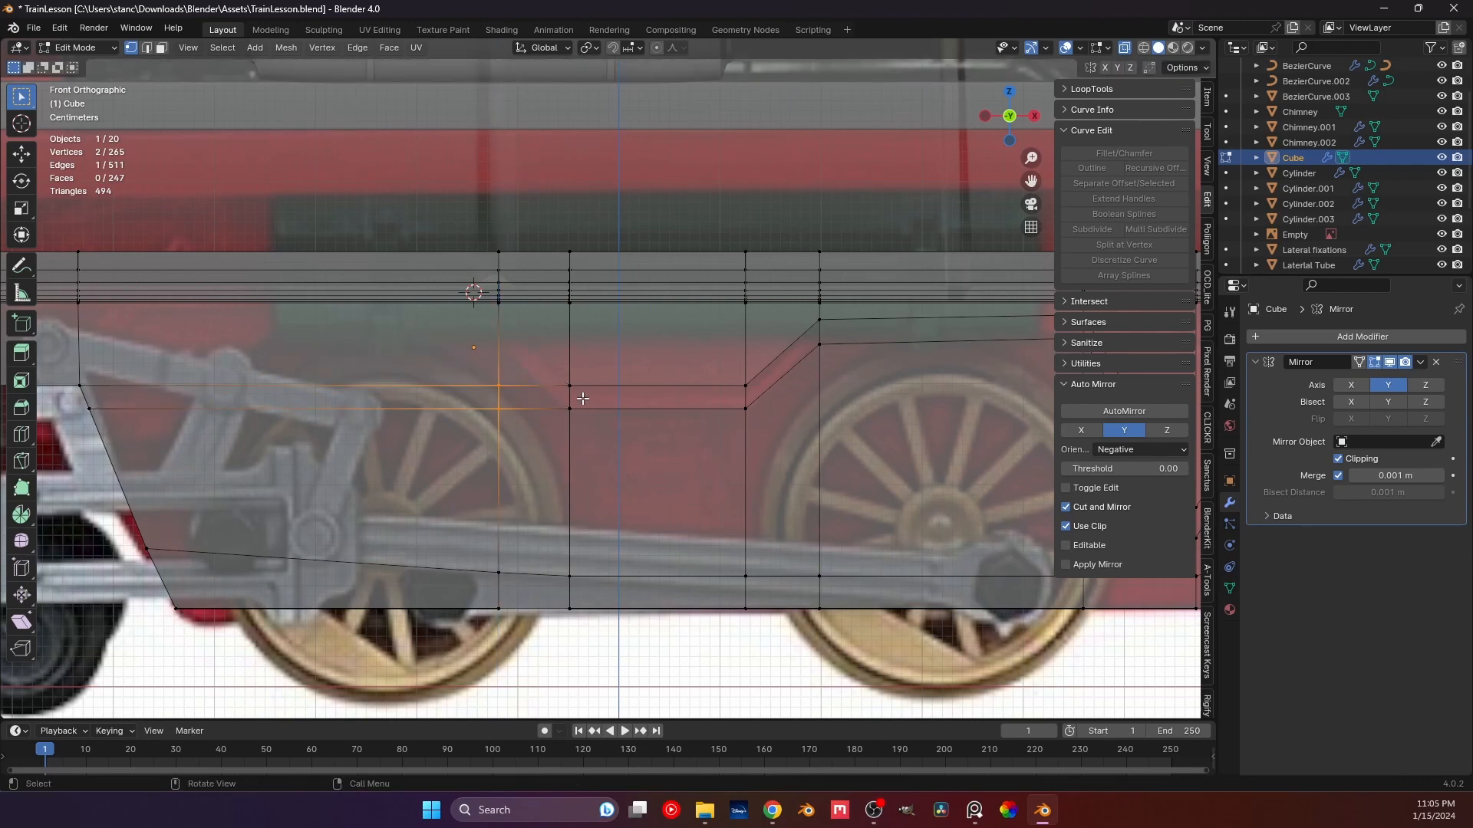
# Slide the new loop's upper contour vertex up along its vertical edge above the driving wheel.
pyautogui.click(499, 386)
pyautogui.press('g')
pyautogui.press('g')
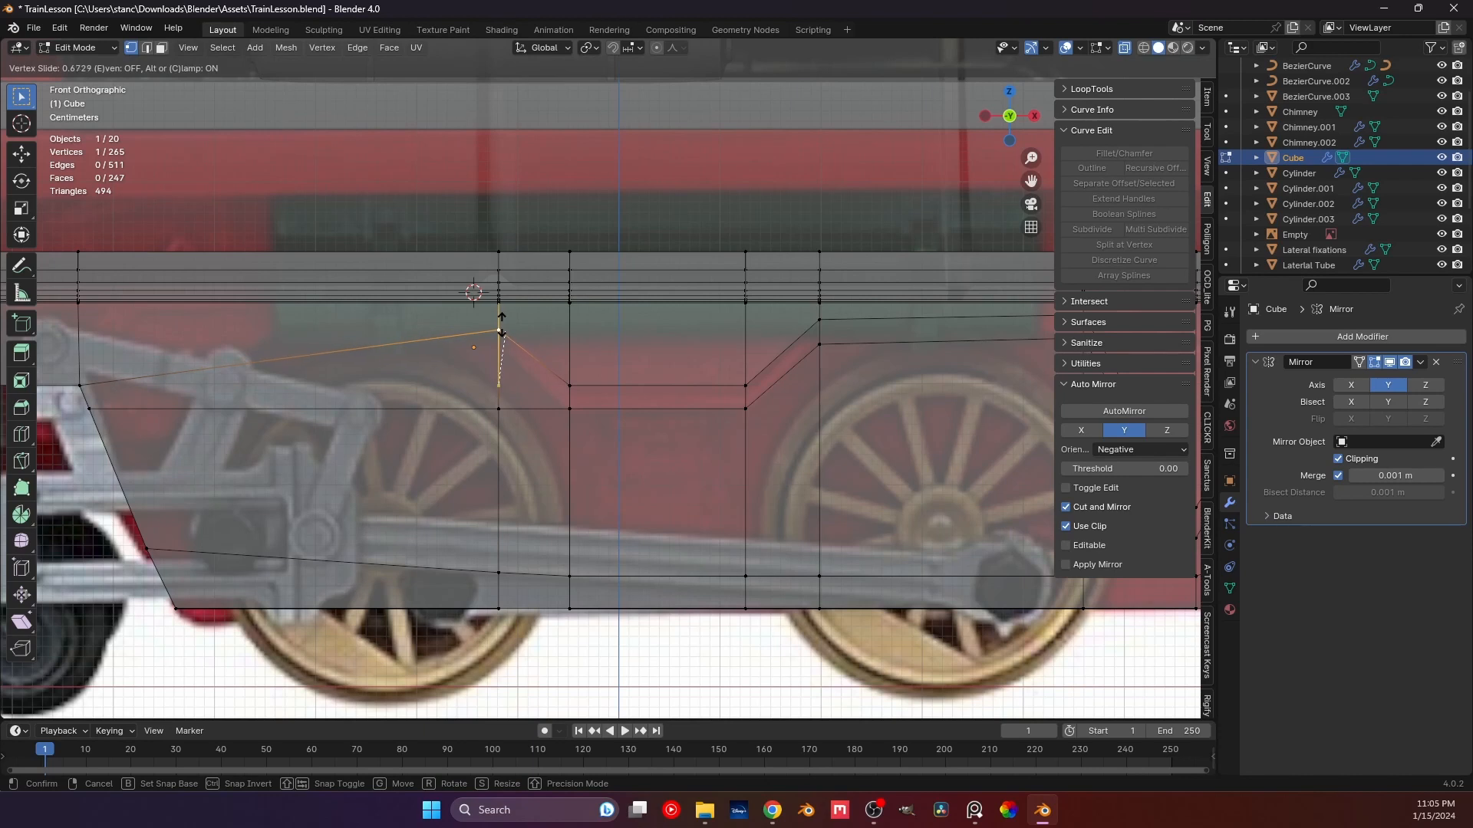
pyautogui.click(501, 321)
pyautogui.click(569, 386)
pyautogui.press('g')
pyautogui.press('g')
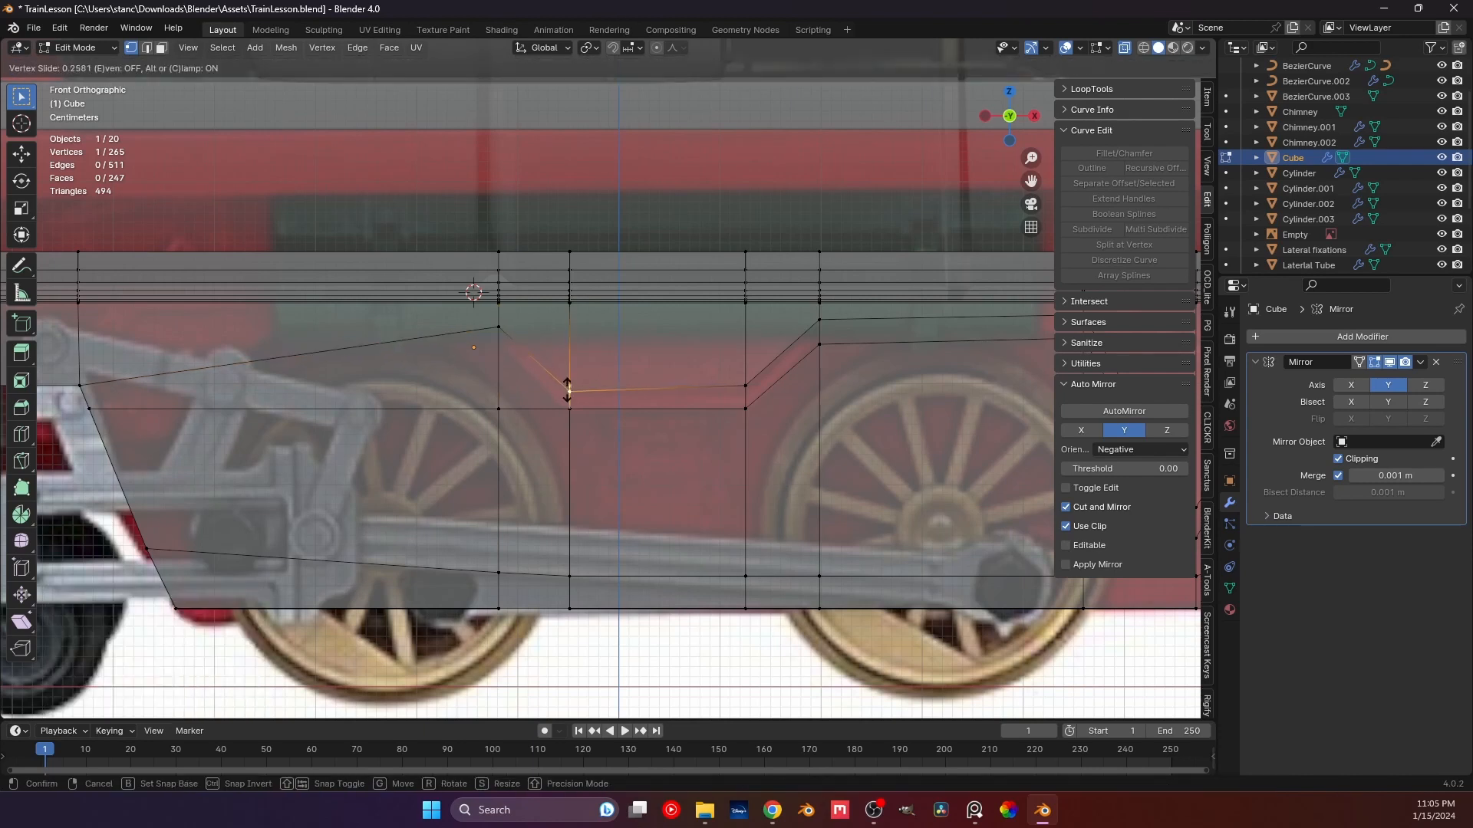
pyautogui.rightClick(538, 380)
# Slide the new loop's lower contour vertex up its vertical edge by a factor of about 0.738.
pyautogui.click(498, 409)
pyautogui.press('g')
pyautogui.press('g')
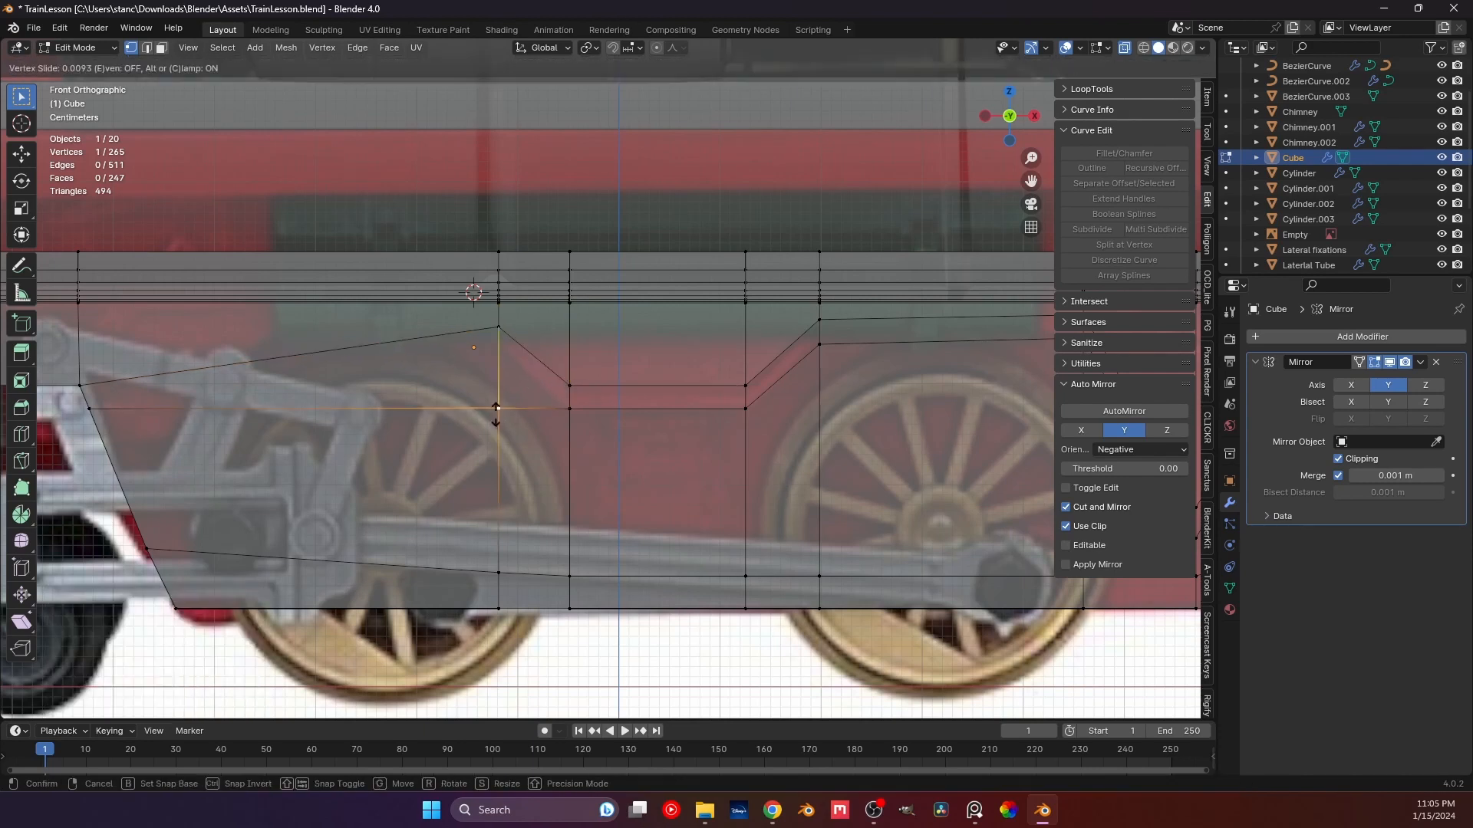
pyautogui.click(498, 350)
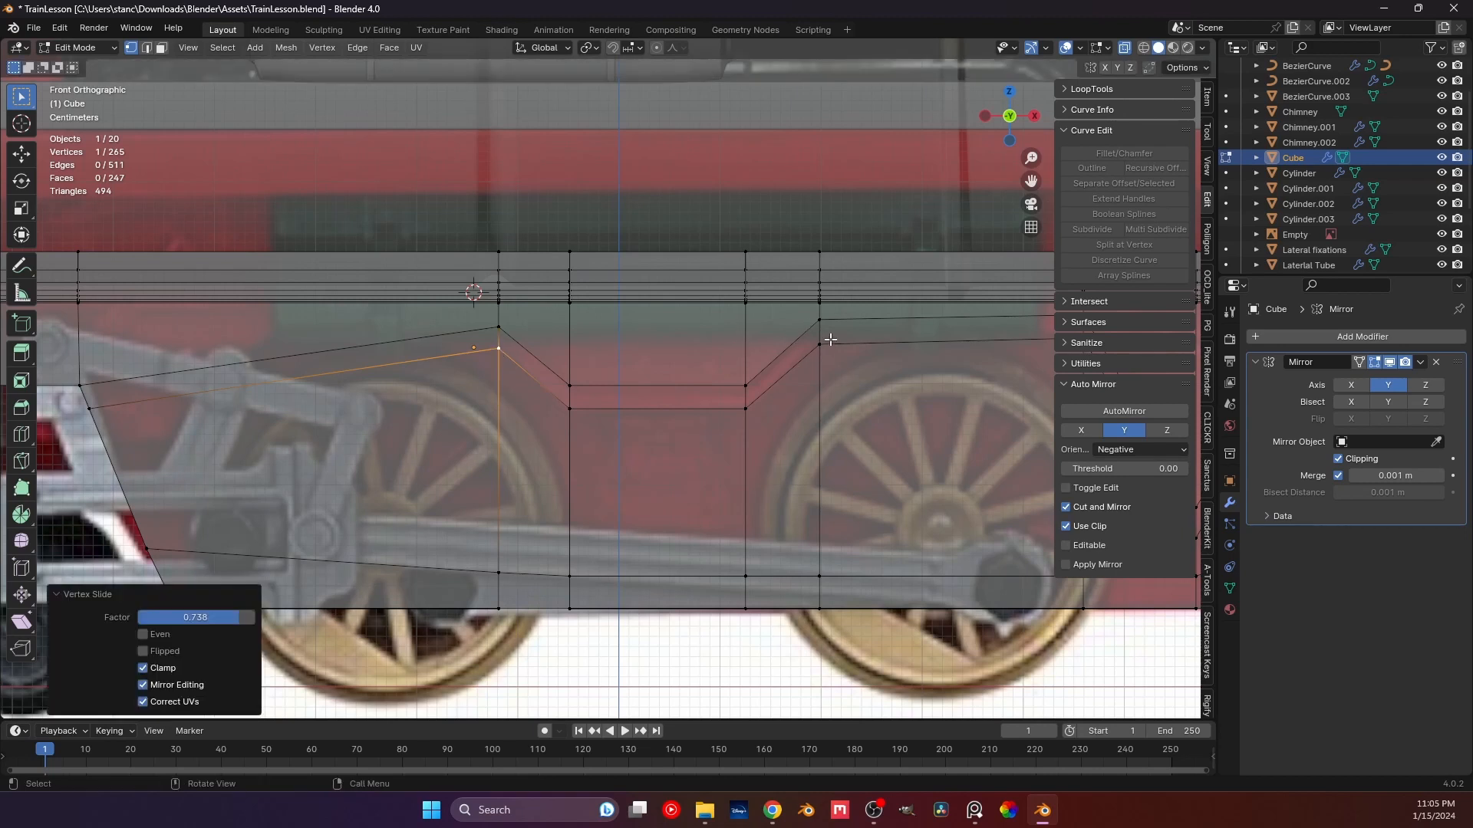
# Select the ten contour vertices spanning both driving wheels and flatten them with a Y scale of 0.
pyautogui.moveTo(831, 340); pyautogui.dragTo(543, 427, button='middle')
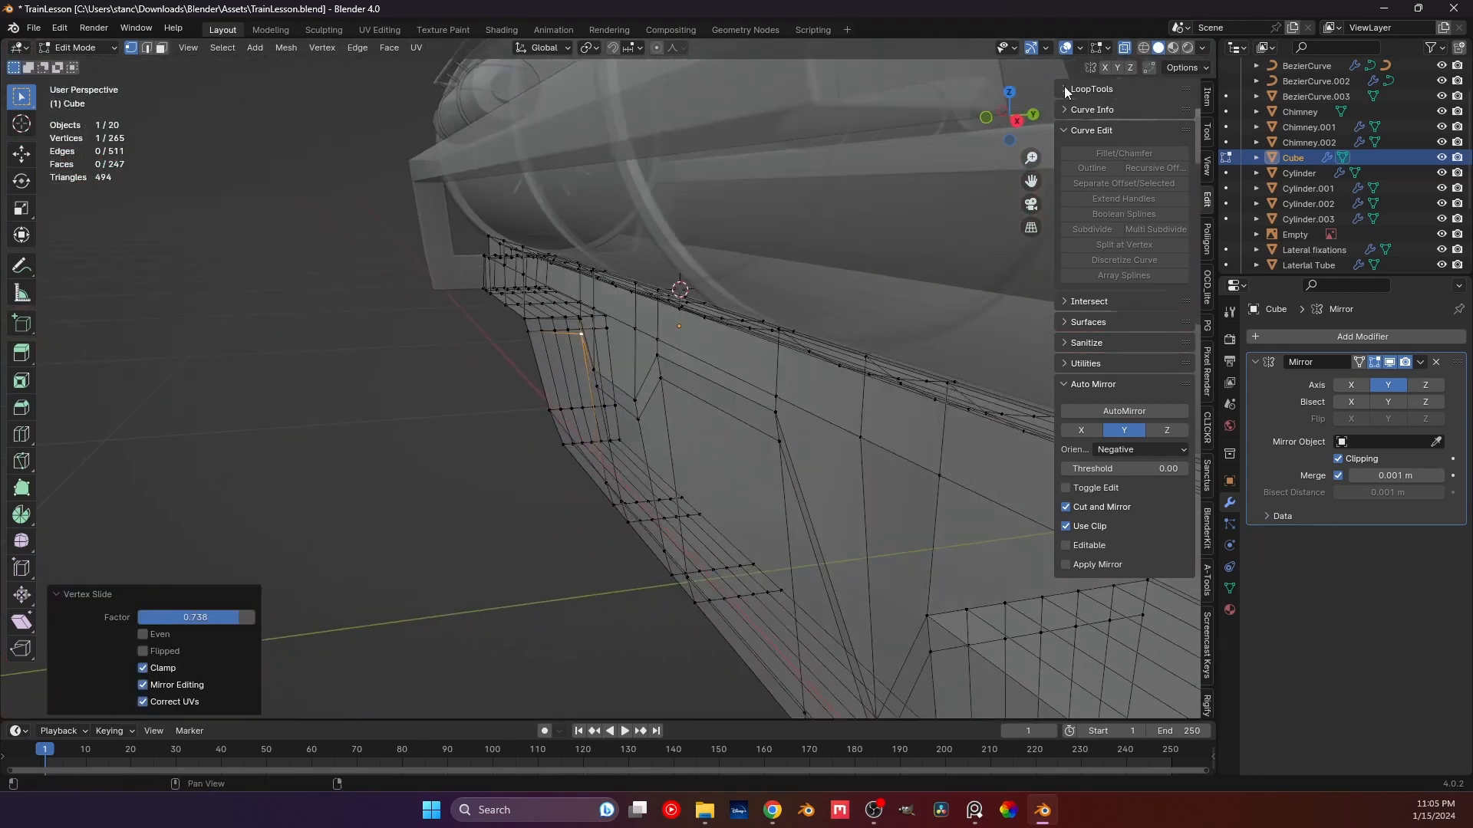
pyautogui.moveTo(844, 330); pyautogui.dragTo(558, 429, button='middle')
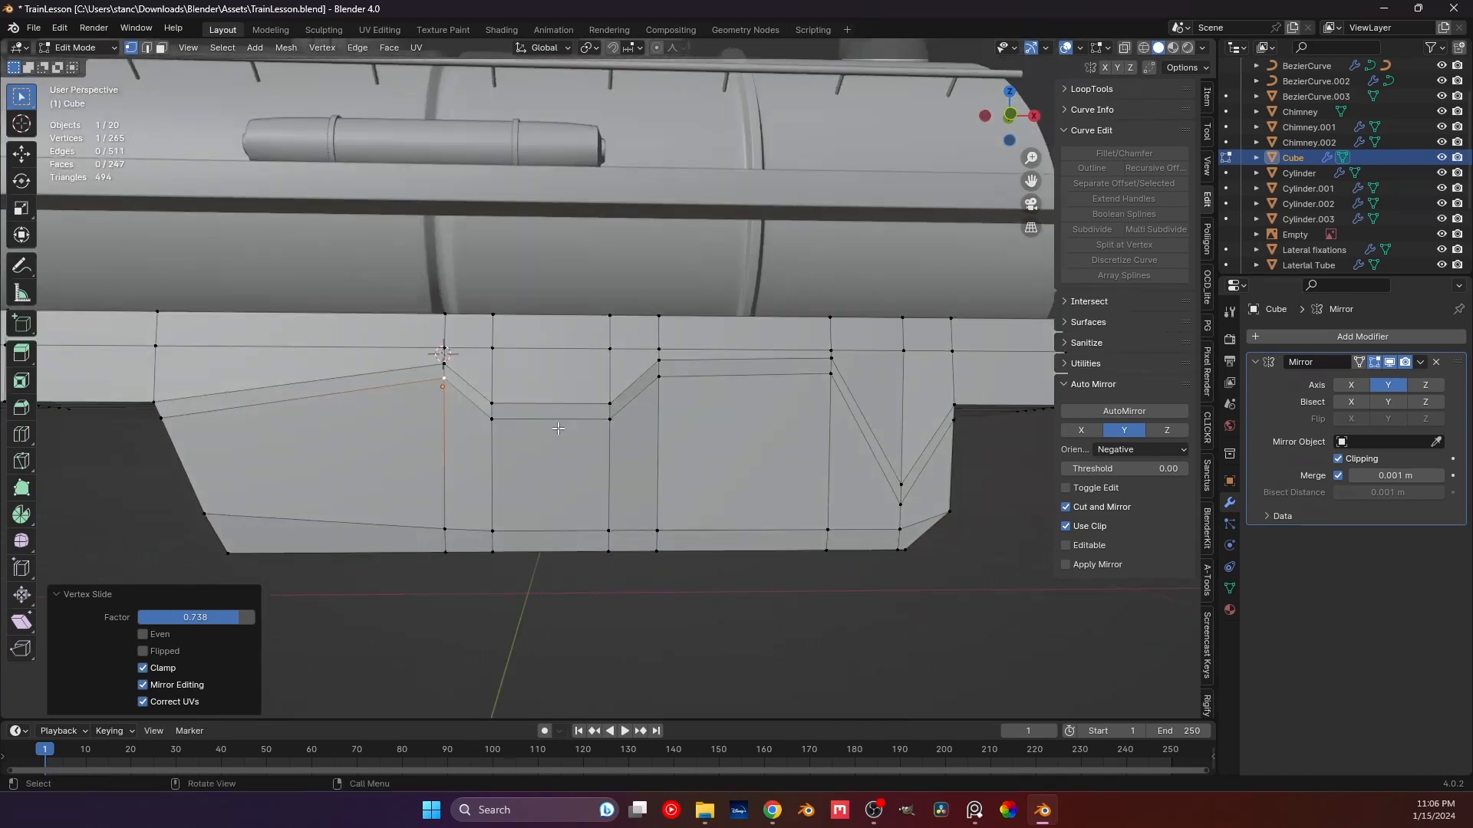
pyautogui.press('b')
pyautogui.moveTo(424, 357); pyautogui.dragTo(726, 450)
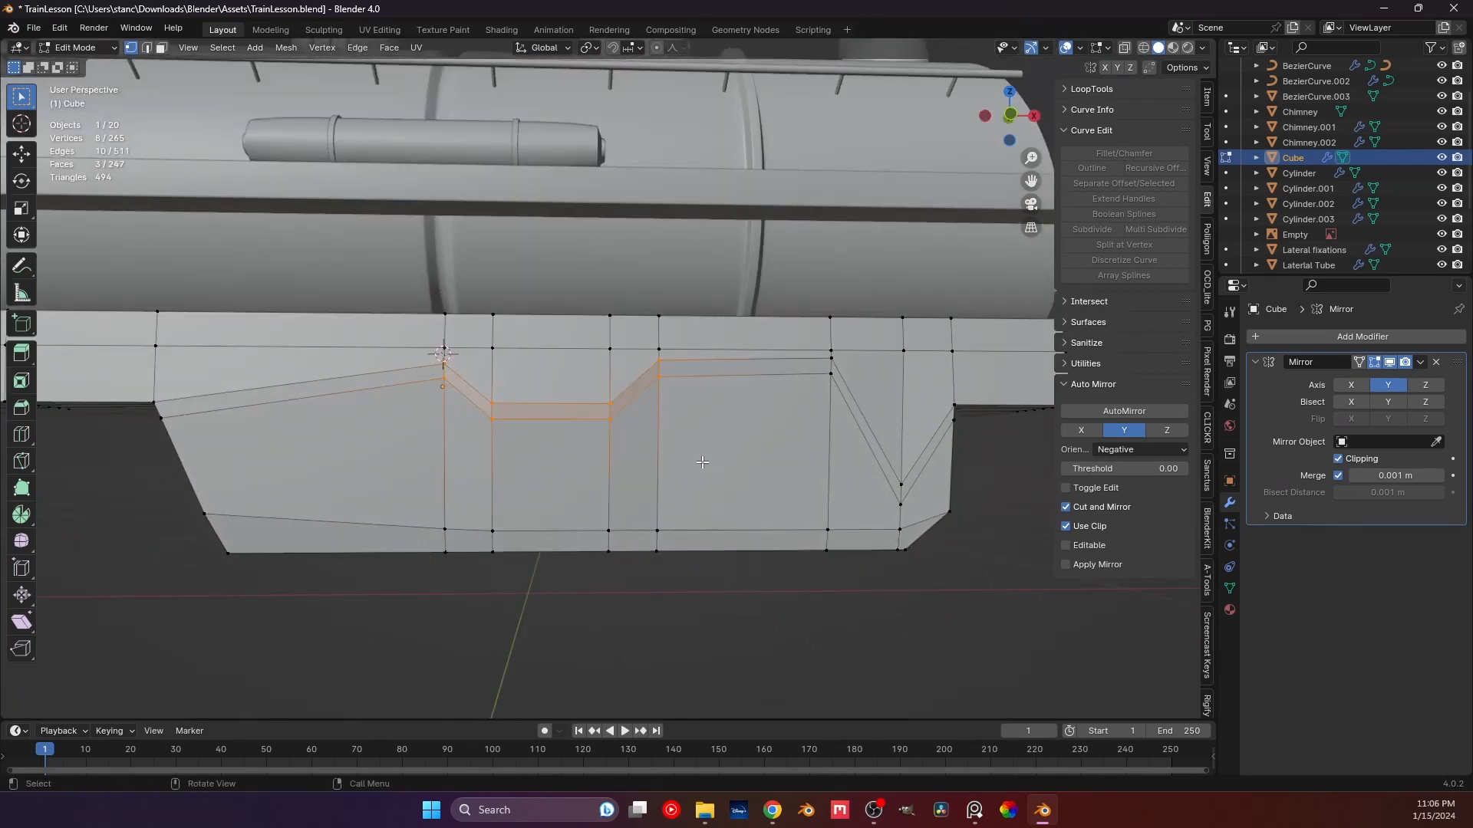
pyautogui.moveTo(726, 450); pyautogui.dragTo(666, 464, button='middle')
pyautogui.keyDown('shift'); pyautogui.click(787, 373); pyautogui.keyUp('shift')
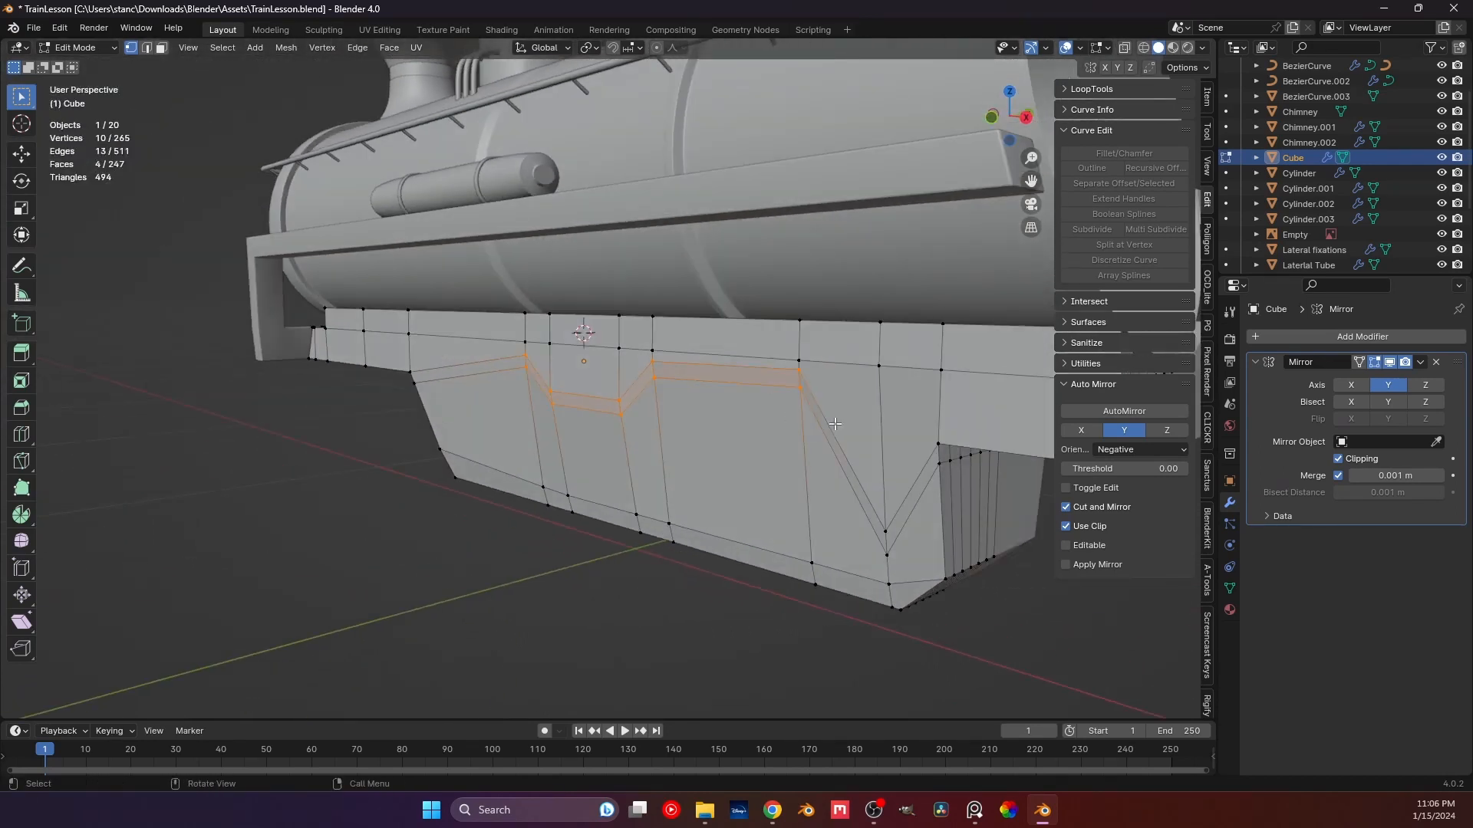
pyautogui.press('s')
pyautogui.press('y')
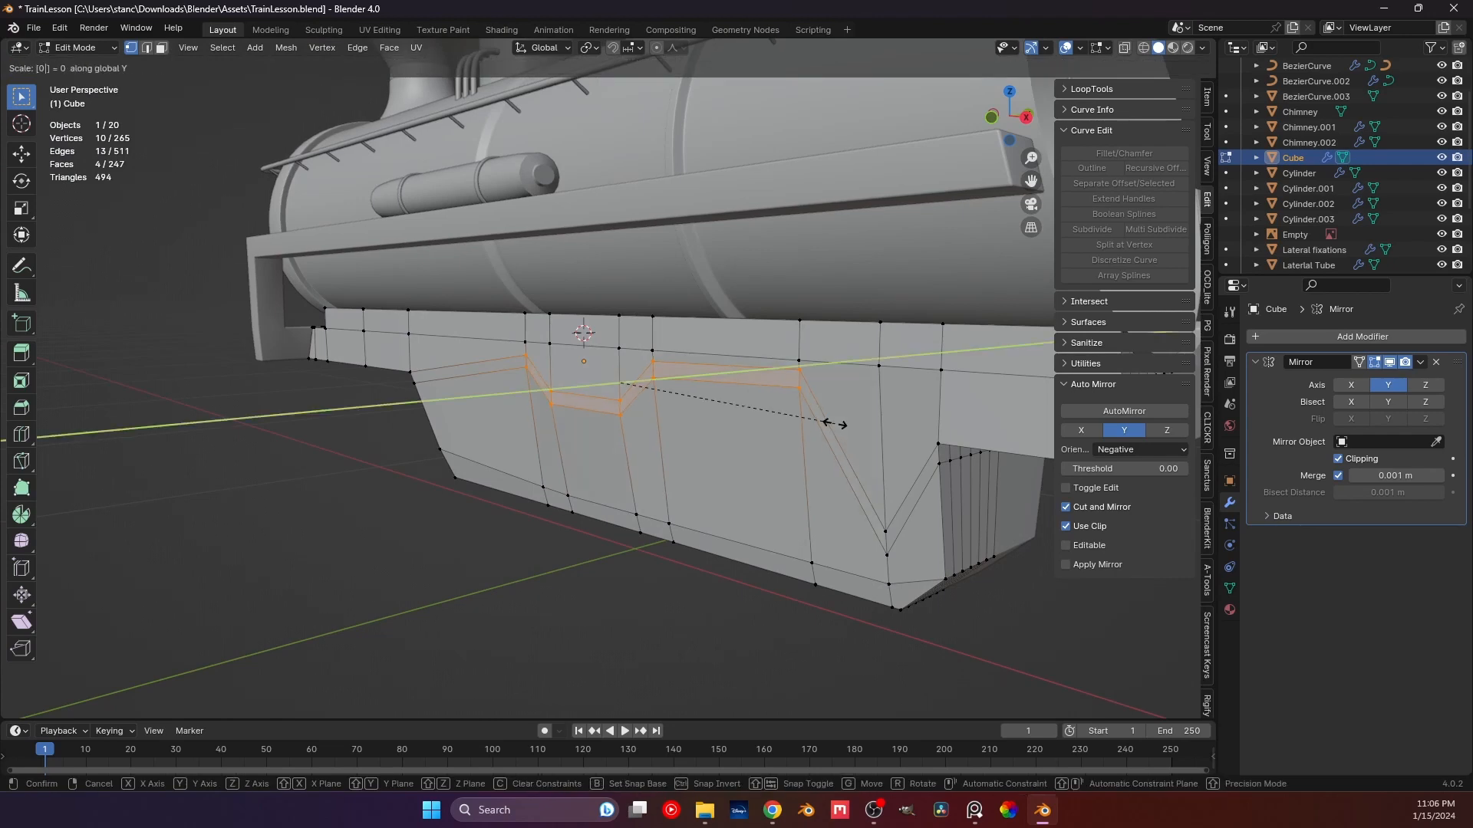
pyautogui.press('Return')
# Examine the flattened contour band on the frame side from both ends of the locomotive.
pyautogui.moveTo(834, 424); pyautogui.dragTo(643, 455, button='middle')
pyautogui.click(625, 472)
pyautogui.keyDown('ctrl'); pyautogui.click(644, 427); pyautogui.keyUp('ctrl')
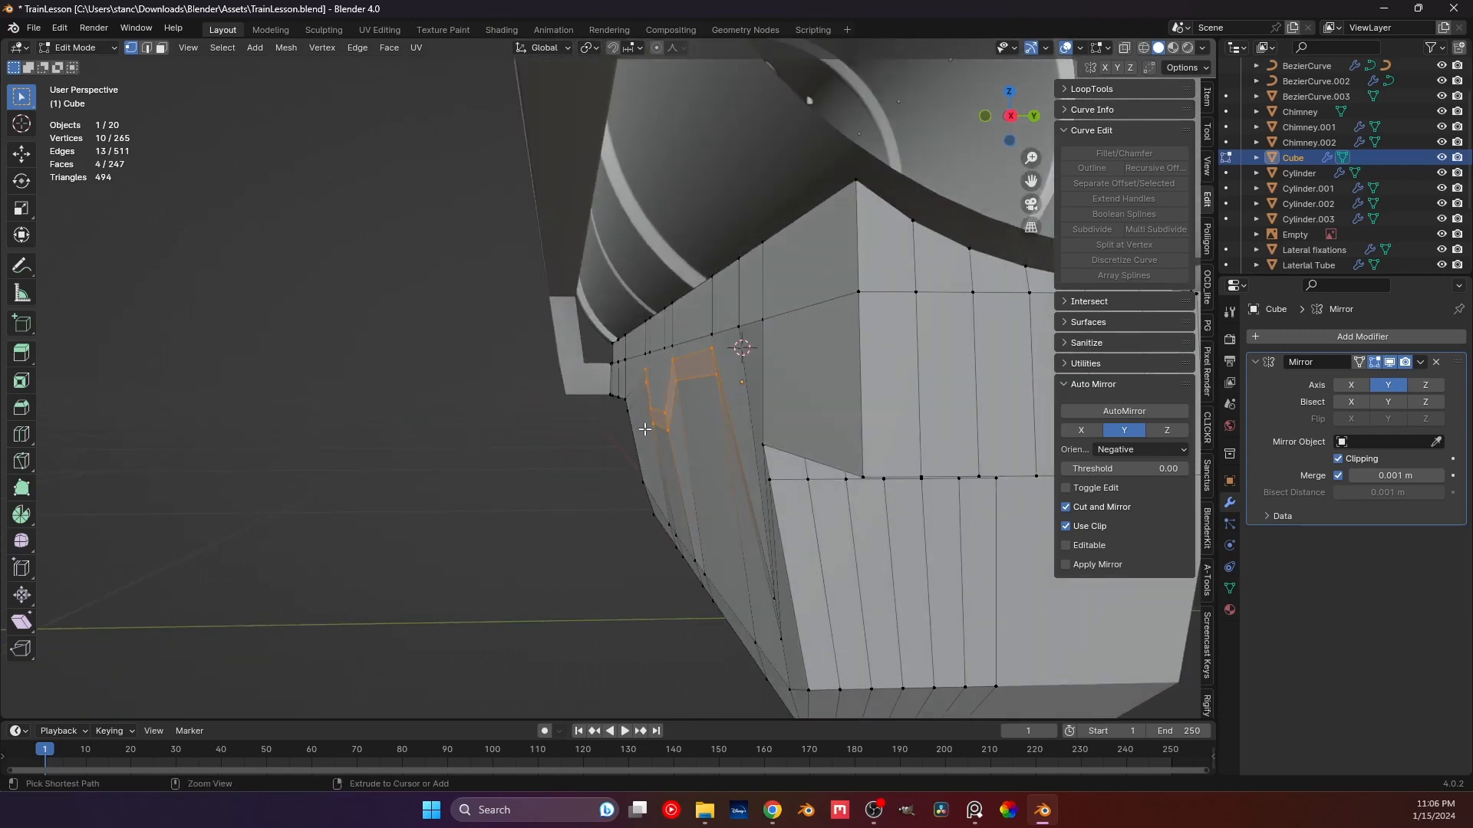
pyautogui.moveTo(651, 427); pyautogui.dragTo(751, 436, button='middle')
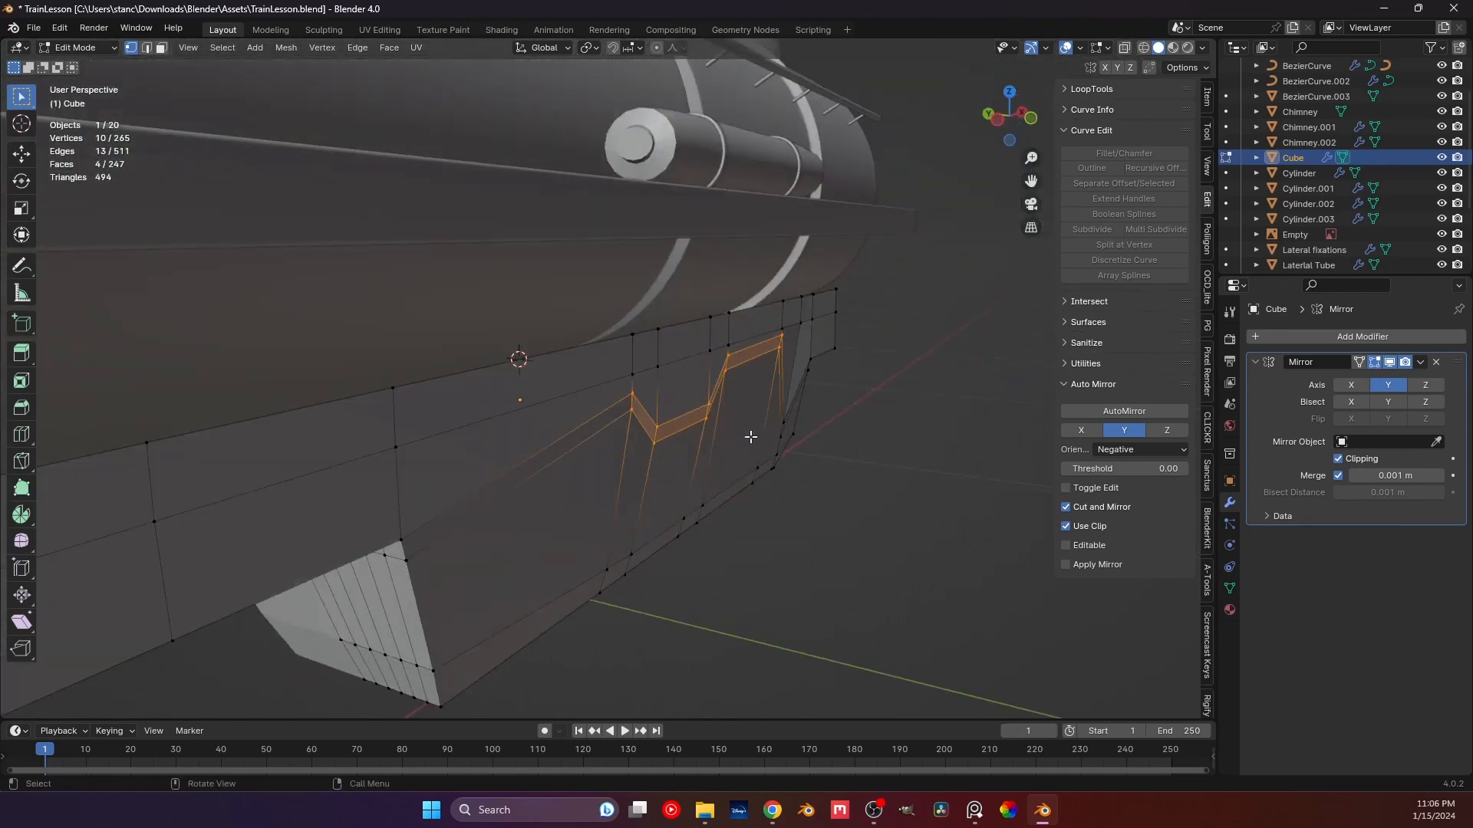
pyautogui.press('Tab')
# In the front X-ray view, add a vertical loop cut between the valve-gear slanted end and the wheel, with a factor of about 0.130.
pyautogui.press('KP_1')
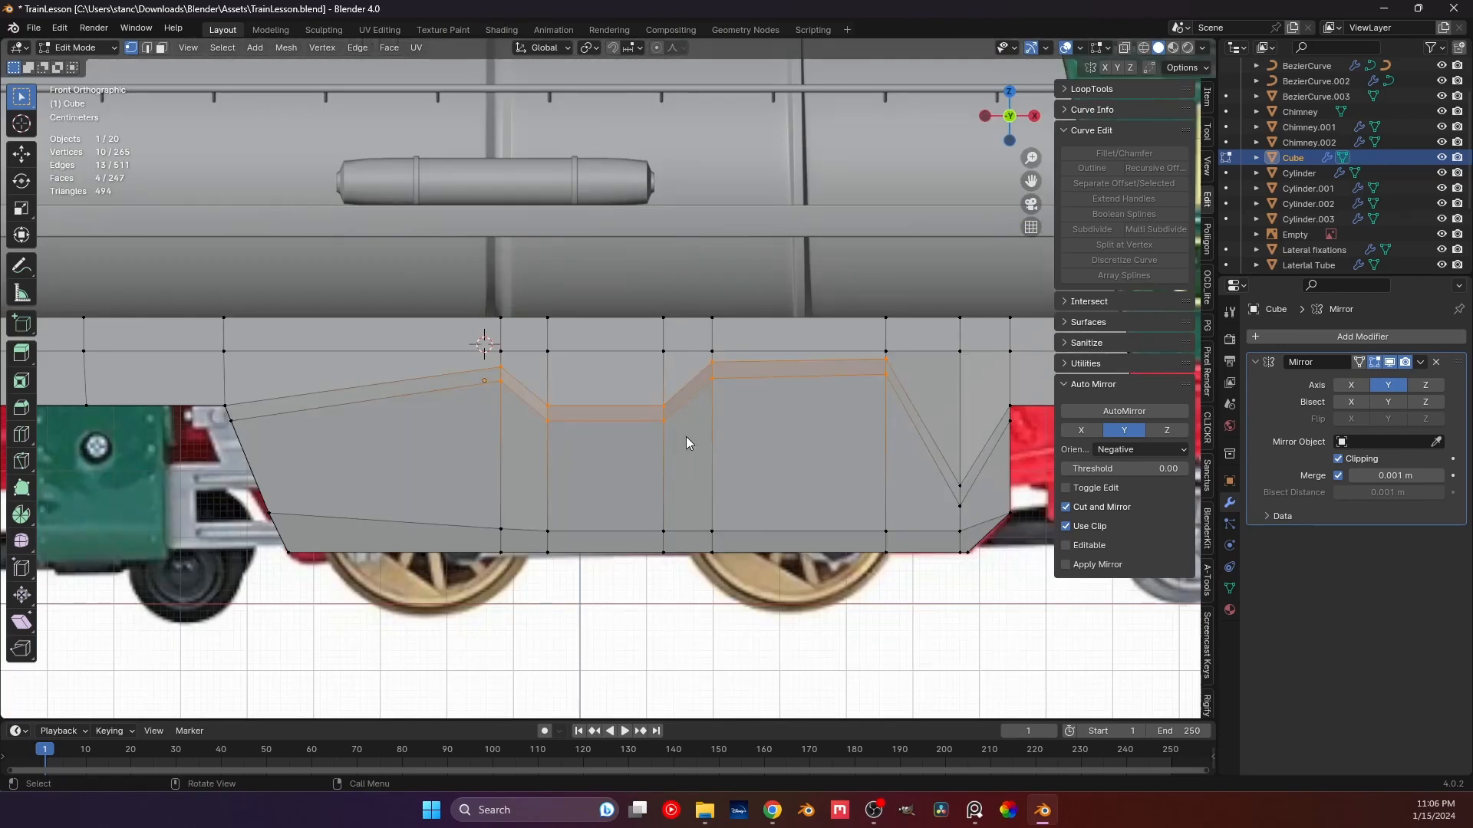
pyautogui.click(1125, 48)
pyautogui.press('Tab')
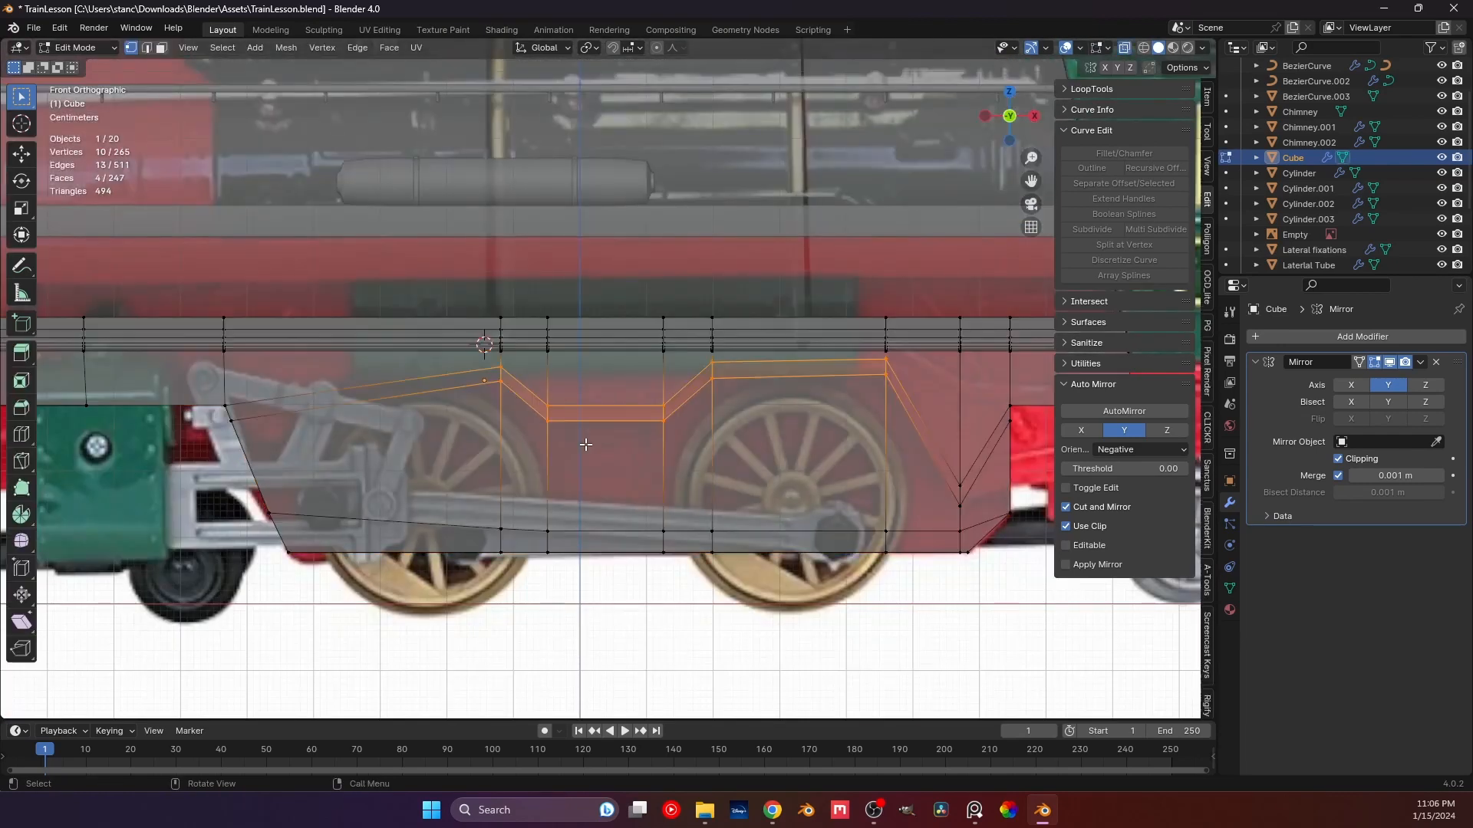
pyautogui.scroll(2, 418, 462)
pyautogui.keyDown('shift'); pyautogui.moveTo(419, 462); pyautogui.dragTo(622, 441, button='middle'); pyautogui.keyUp('shift')
pyautogui.hotkey('ctrl', 'r')
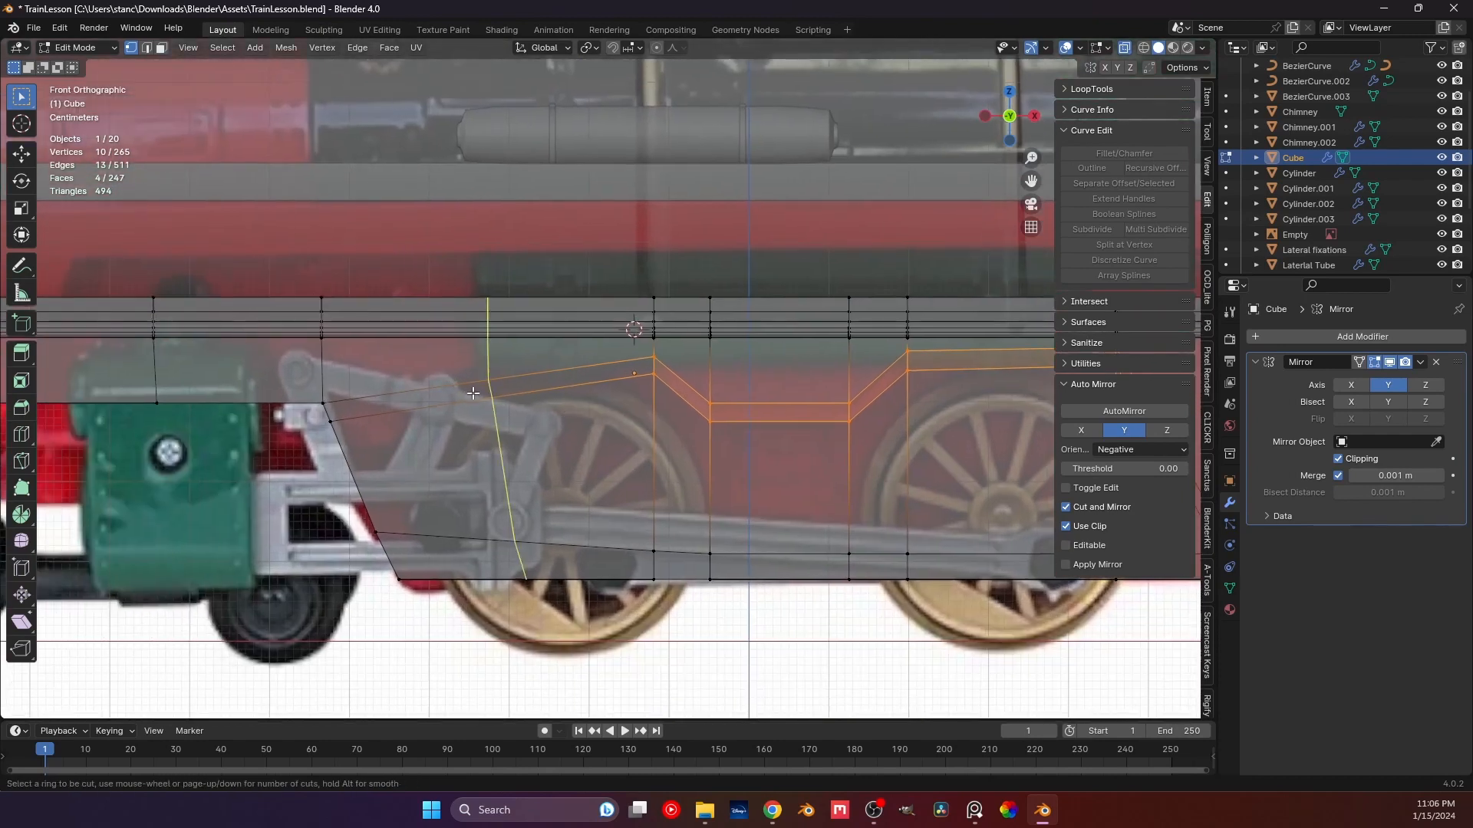
pyautogui.moveTo(473, 393); pyautogui.dragTo(469, 405)
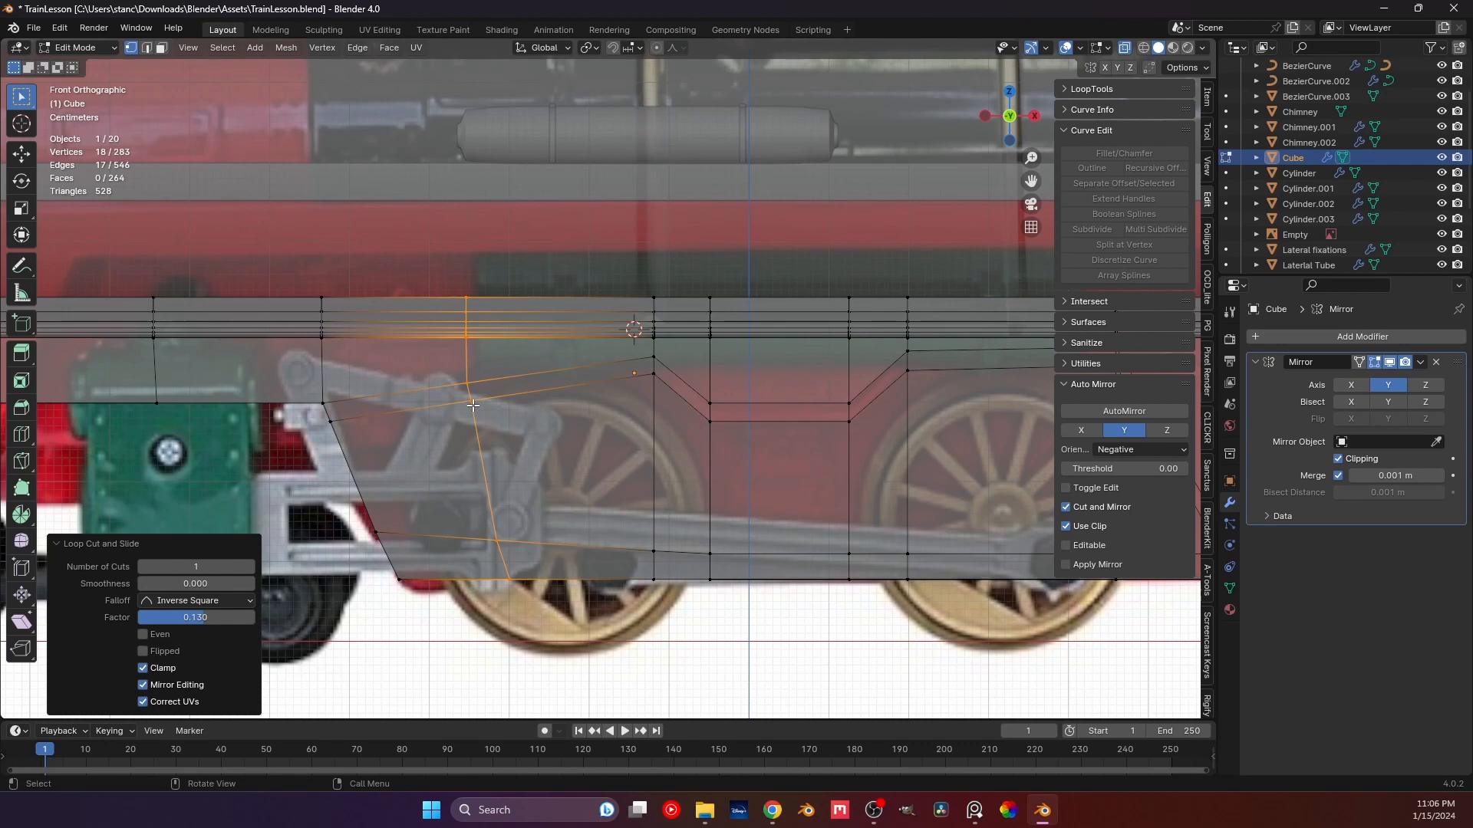
# Straighten the loop cut beside the valve gear with an X scale of 0.
pyautogui.press('s')
pyautogui.press('x')
pyautogui.press('0')
pyautogui.press('Return')
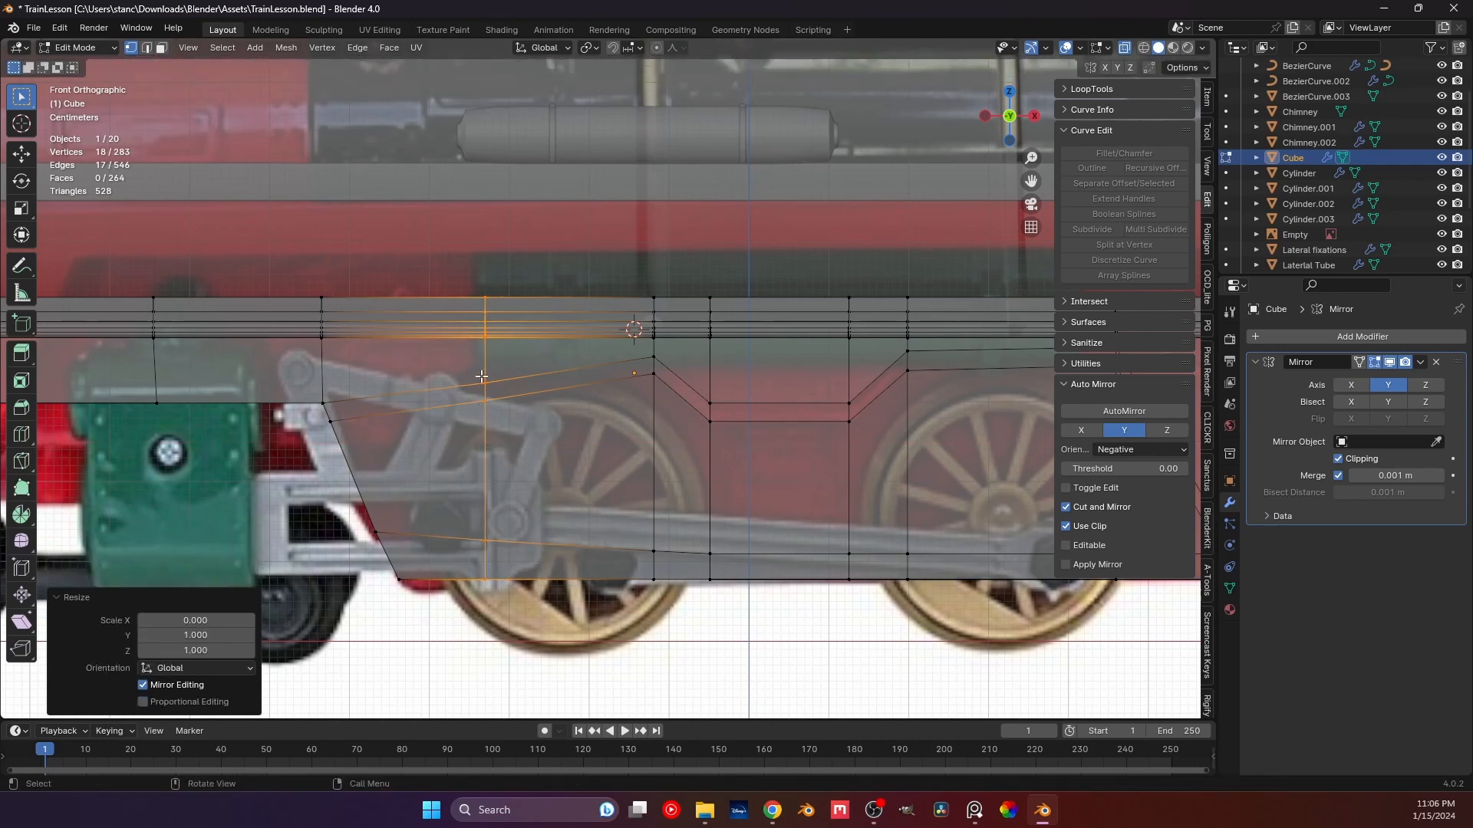
# Slide the straightened loop's two contour vertices up to level the band over the wheel, the lower by a factor of about 0.658.
pyautogui.click(485, 418)
pyautogui.click(485, 383)
pyautogui.scroll(1, 485, 383)
pyautogui.hotkey('shift', 'v')
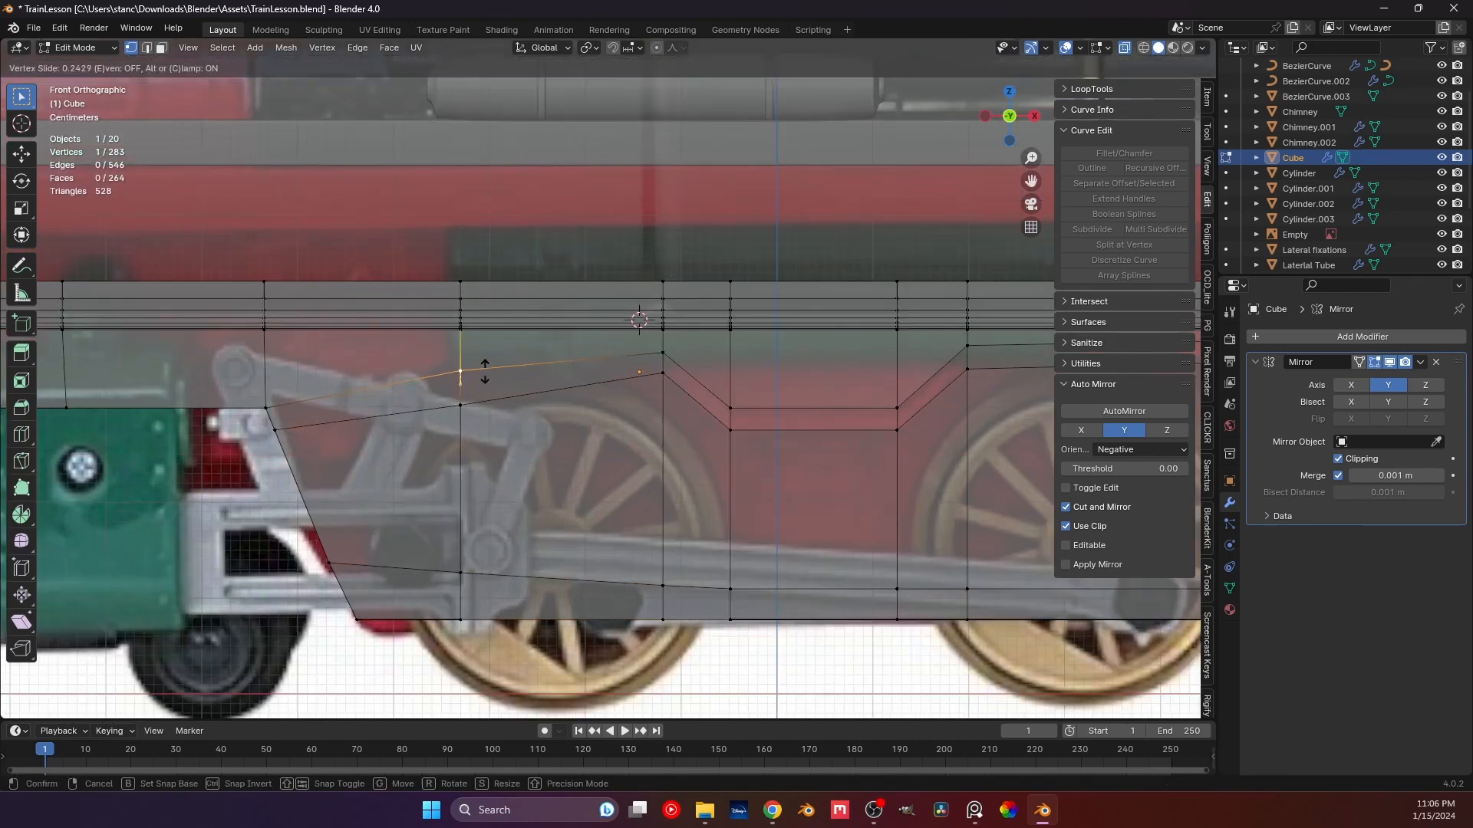
pyautogui.click(468, 398)
pyautogui.hotkey('shift', 'v')
pyautogui.click(461, 384)
pyautogui.hotkey('shift', 'v')
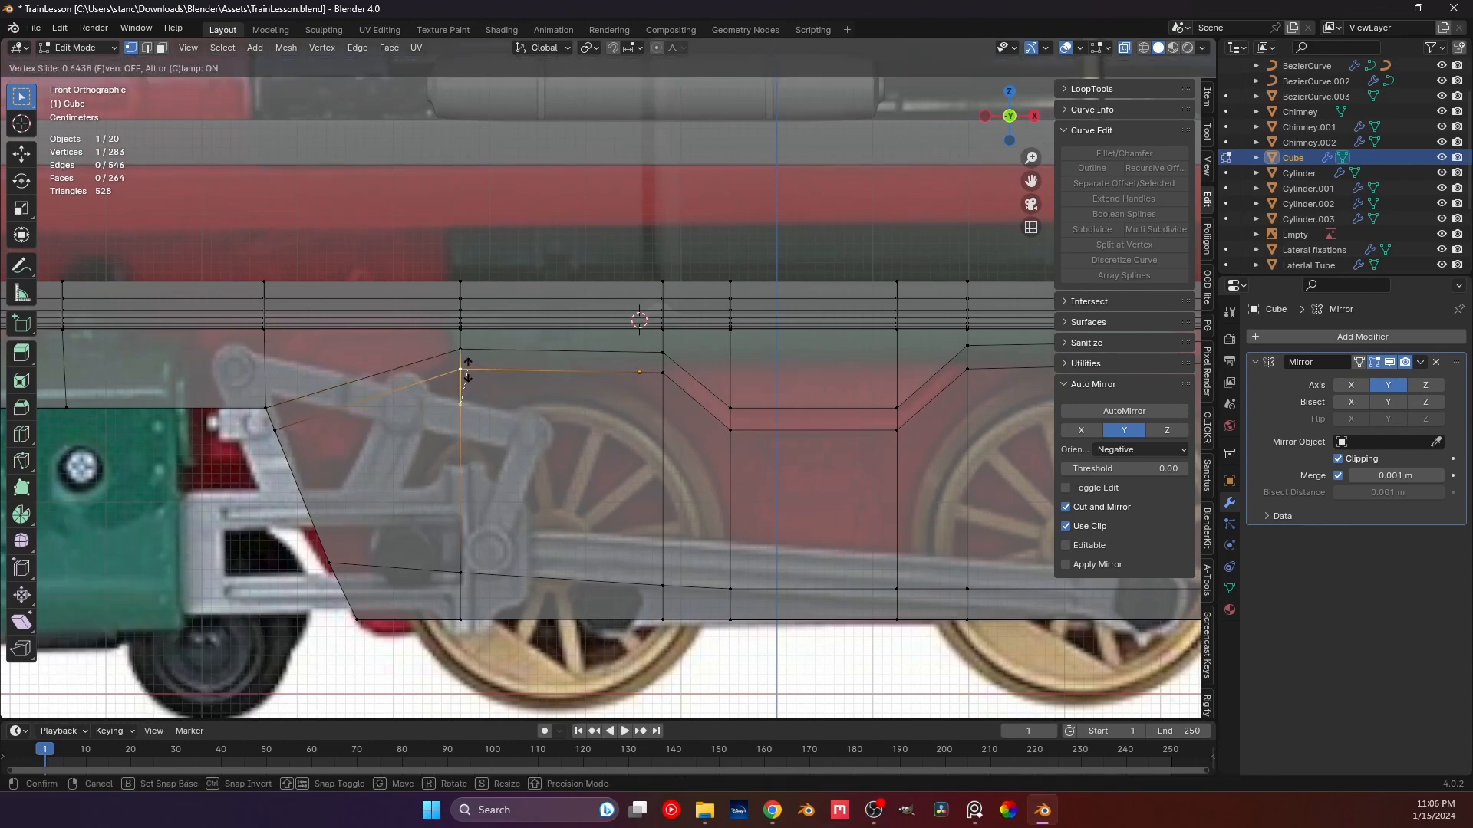
pyautogui.click(468, 369)
pyautogui.keyDown('shift'); pyautogui.moveTo(468, 369); pyautogui.dragTo(518, 339, button='middle'); pyautogui.keyUp('shift')
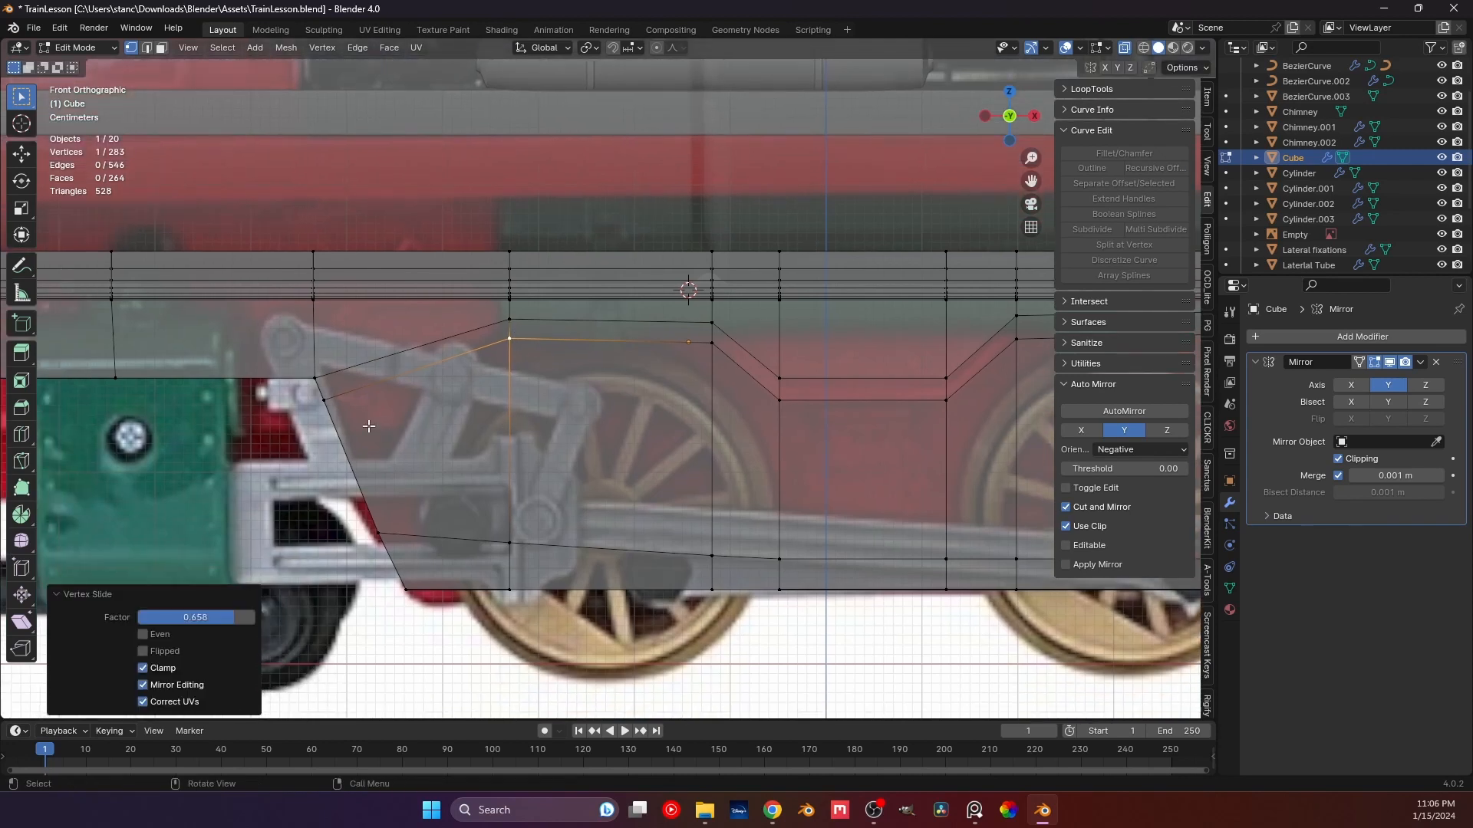
# Try another vertical loop cut between the slanted end and the raised contour, straightened with an X scale of 0.
pyautogui.click(338, 421)
pyautogui.hotkey('ctrl', 'r')
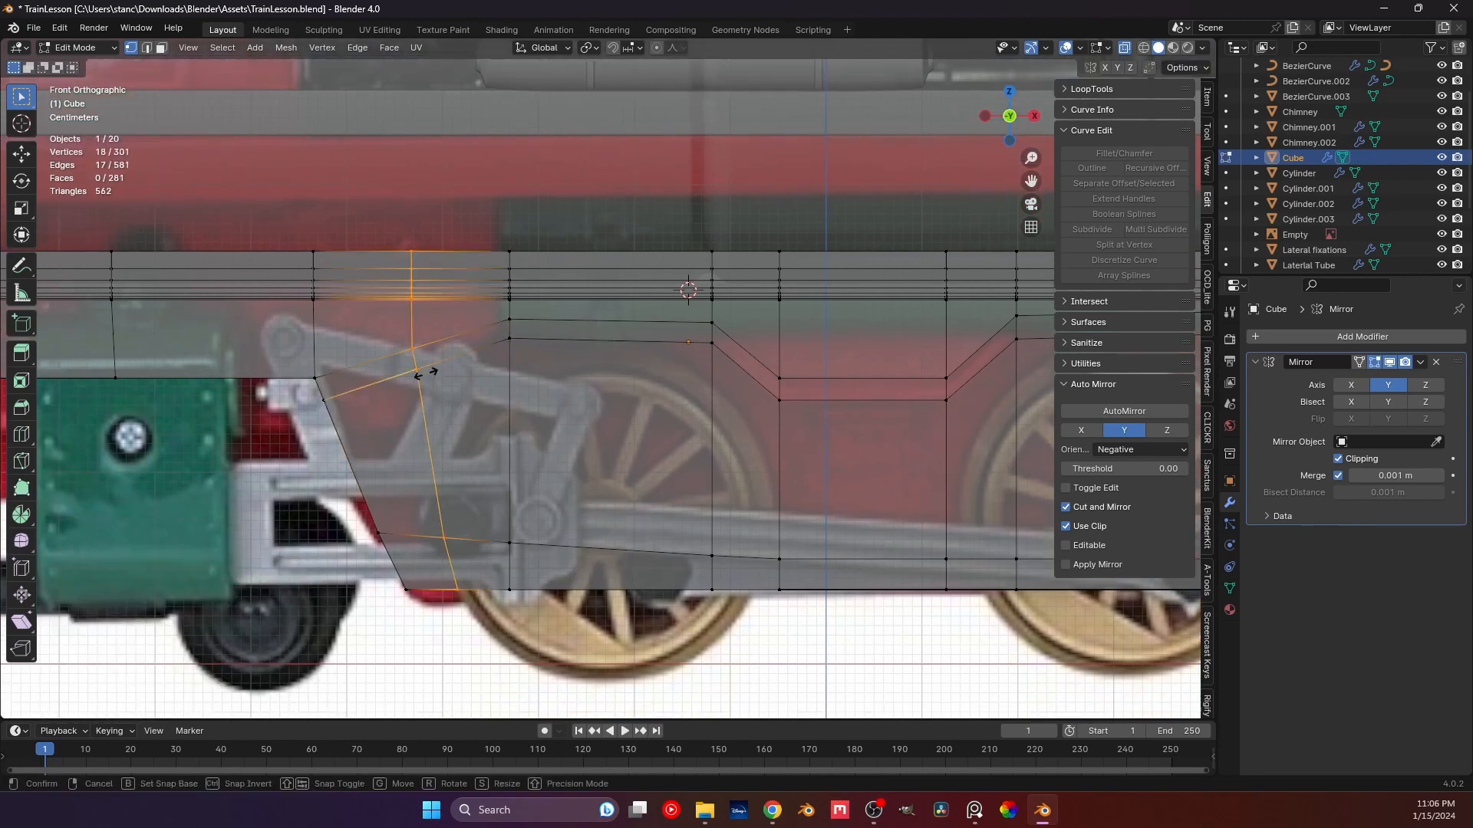
pyautogui.click(427, 374)
pyautogui.click(403, 376)
pyautogui.press('s')
pyautogui.press('x')
pyautogui.press('0')
pyautogui.press('Return')
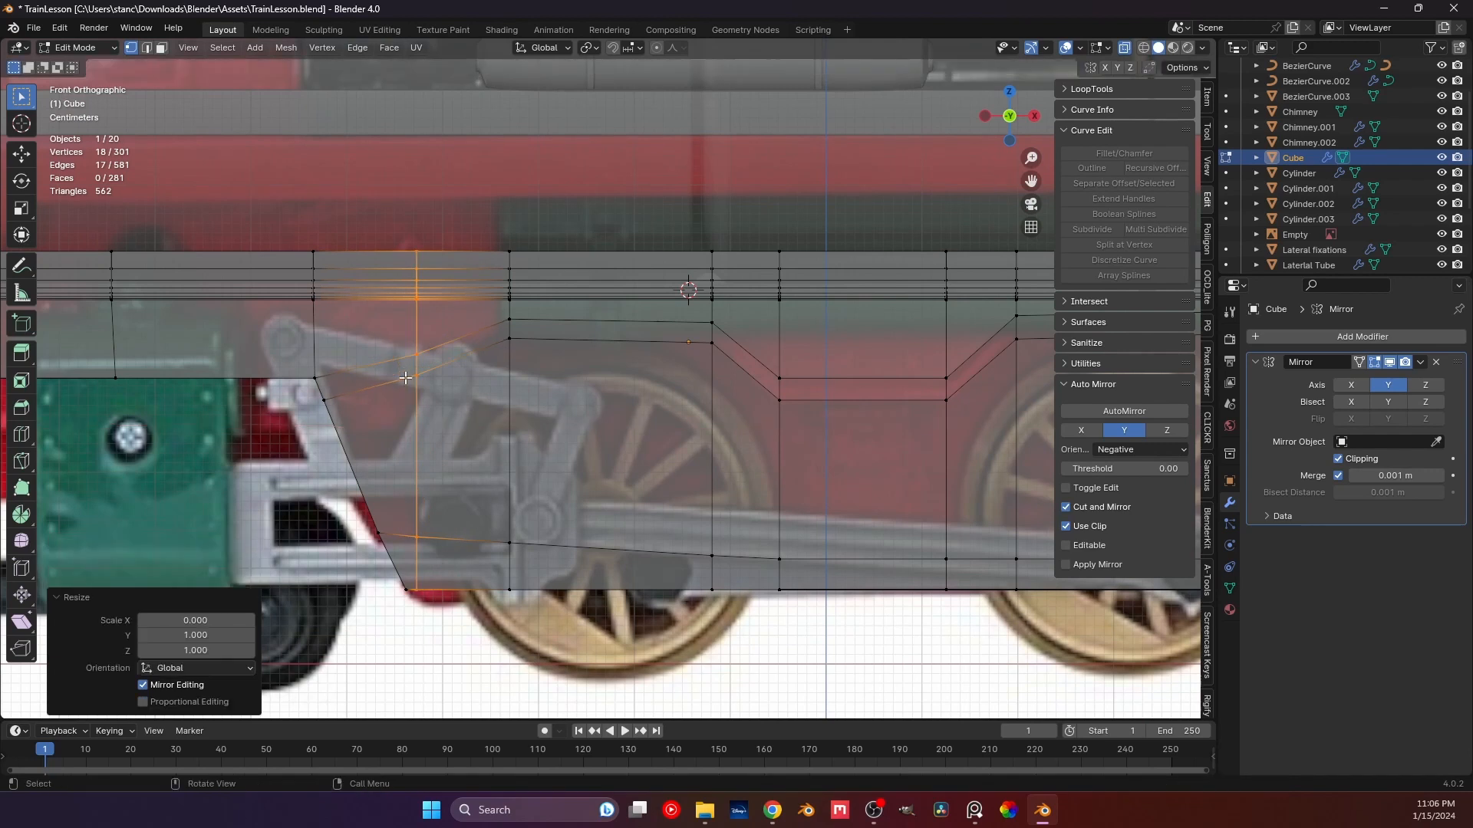
# Undo the last loop cut and its straightening near the slanted end.
pyautogui.click(417, 365)
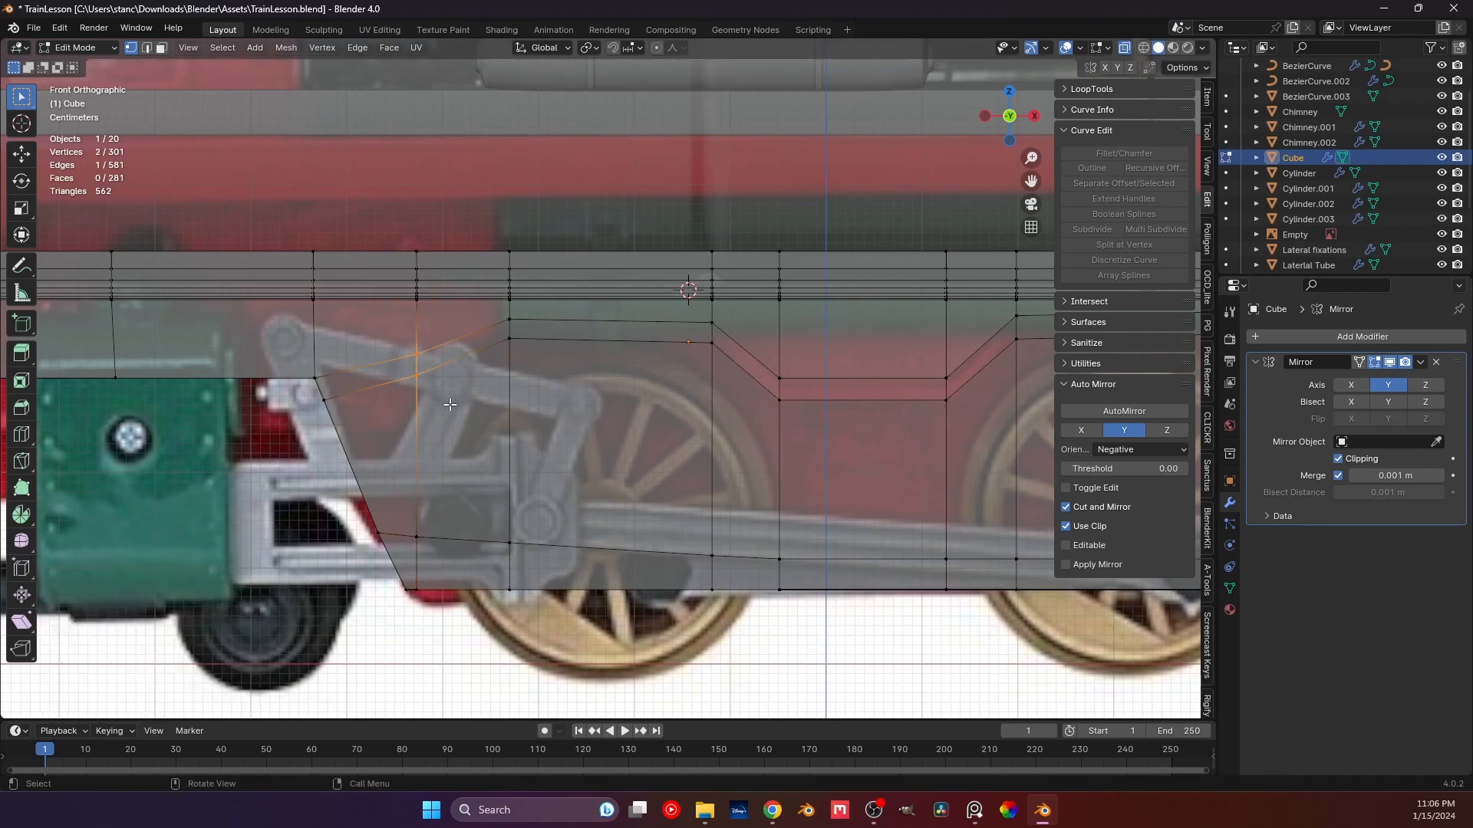
pyautogui.scroll(2, 511, 406)
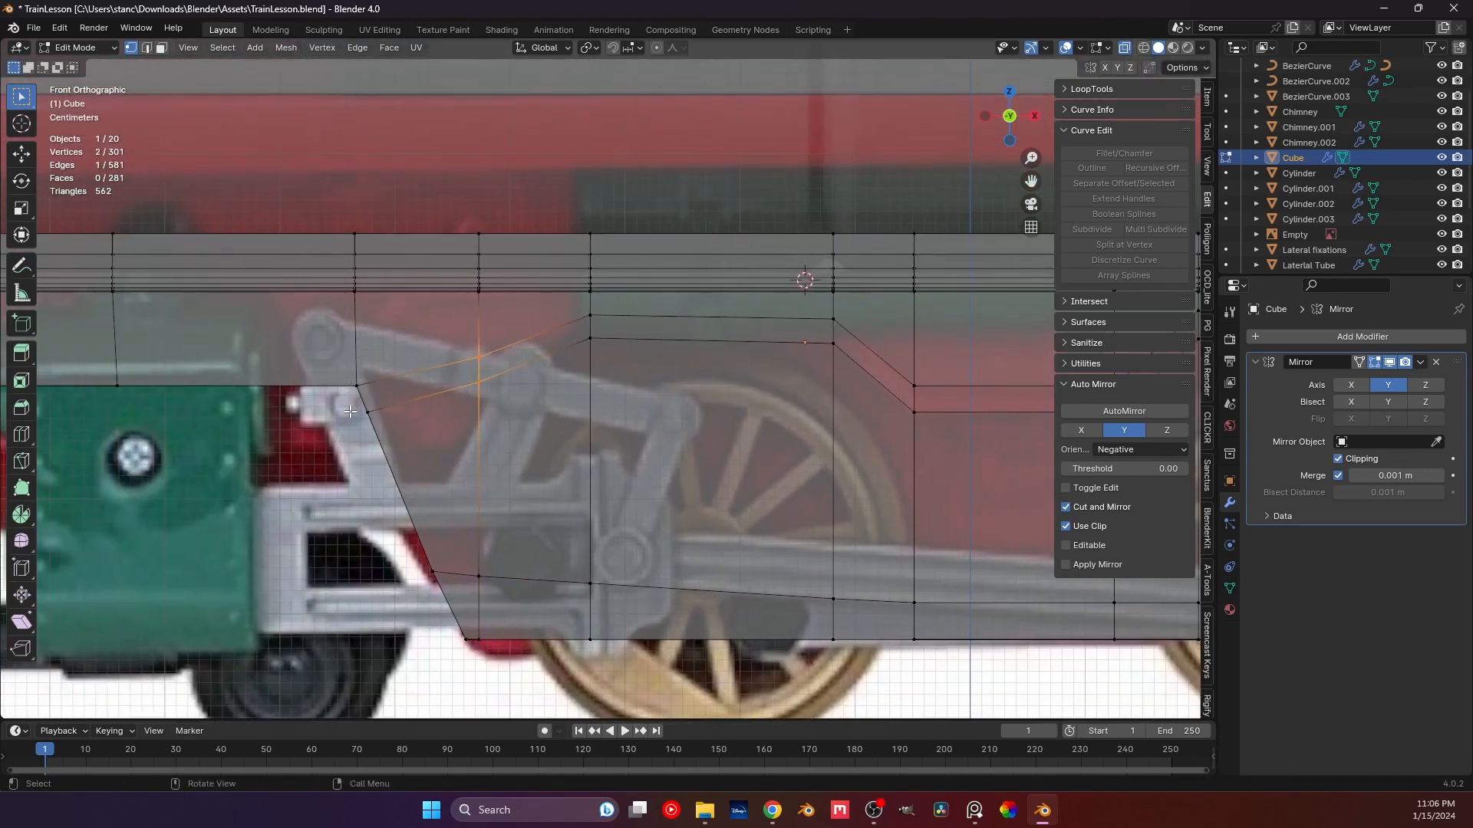
pyautogui.scroll(-3, 370, 417)
pyautogui.scroll(2, 412, 406)
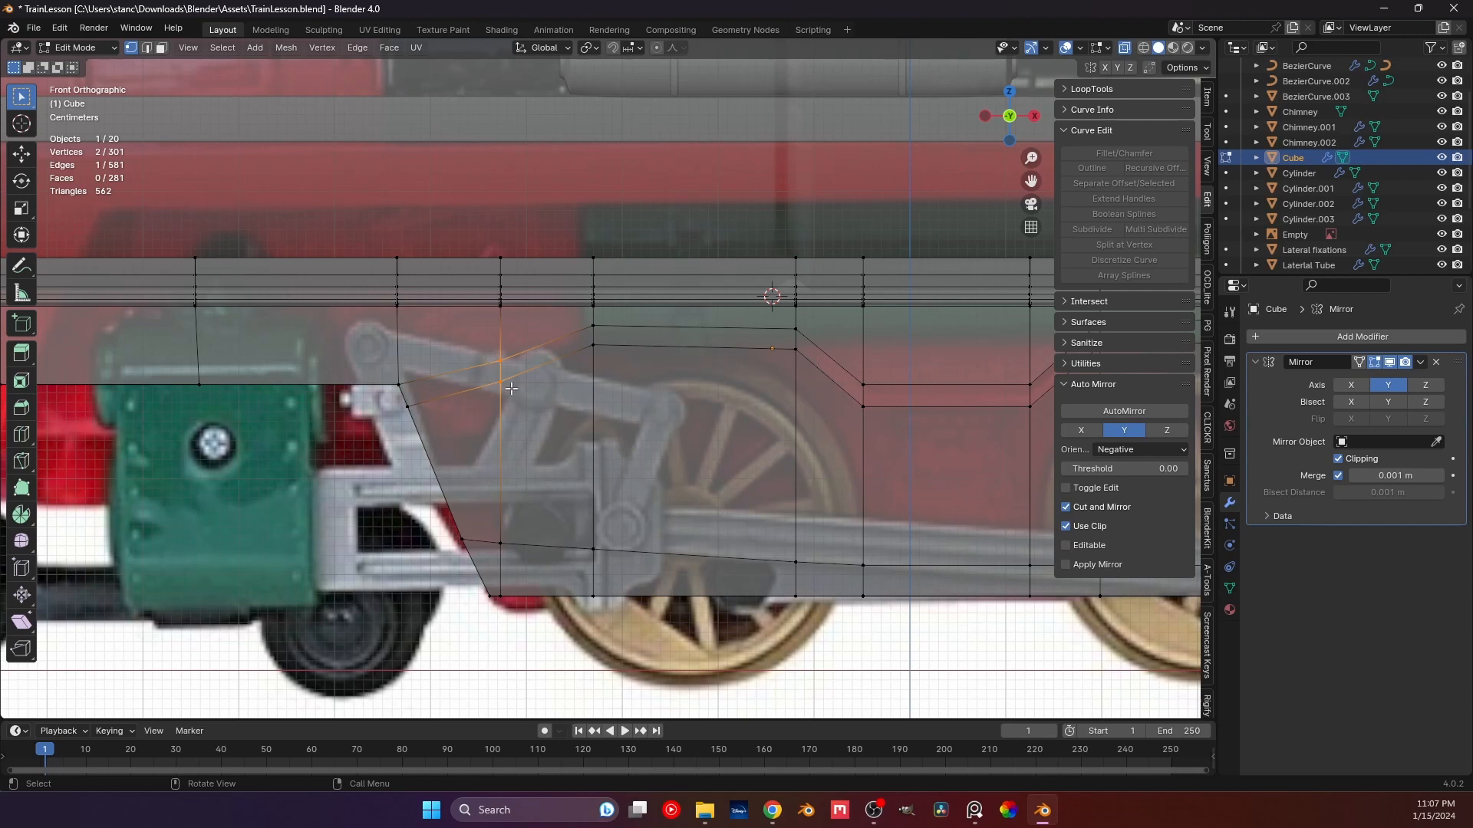
pyautogui.hotkey('ctrl', 'z')
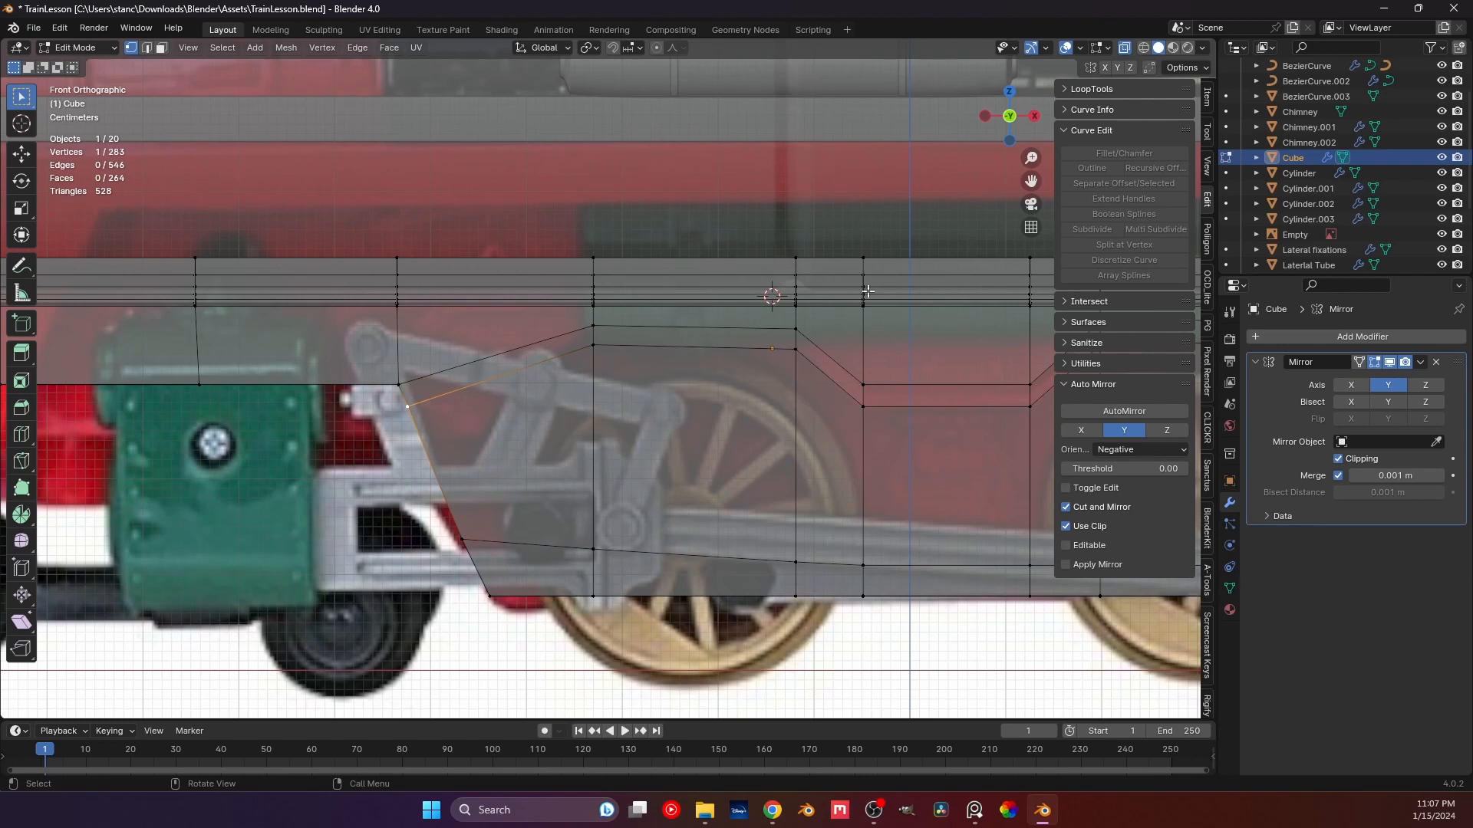
pyautogui.moveTo(867, 291); pyautogui.dragTo(503, 405, button='middle')
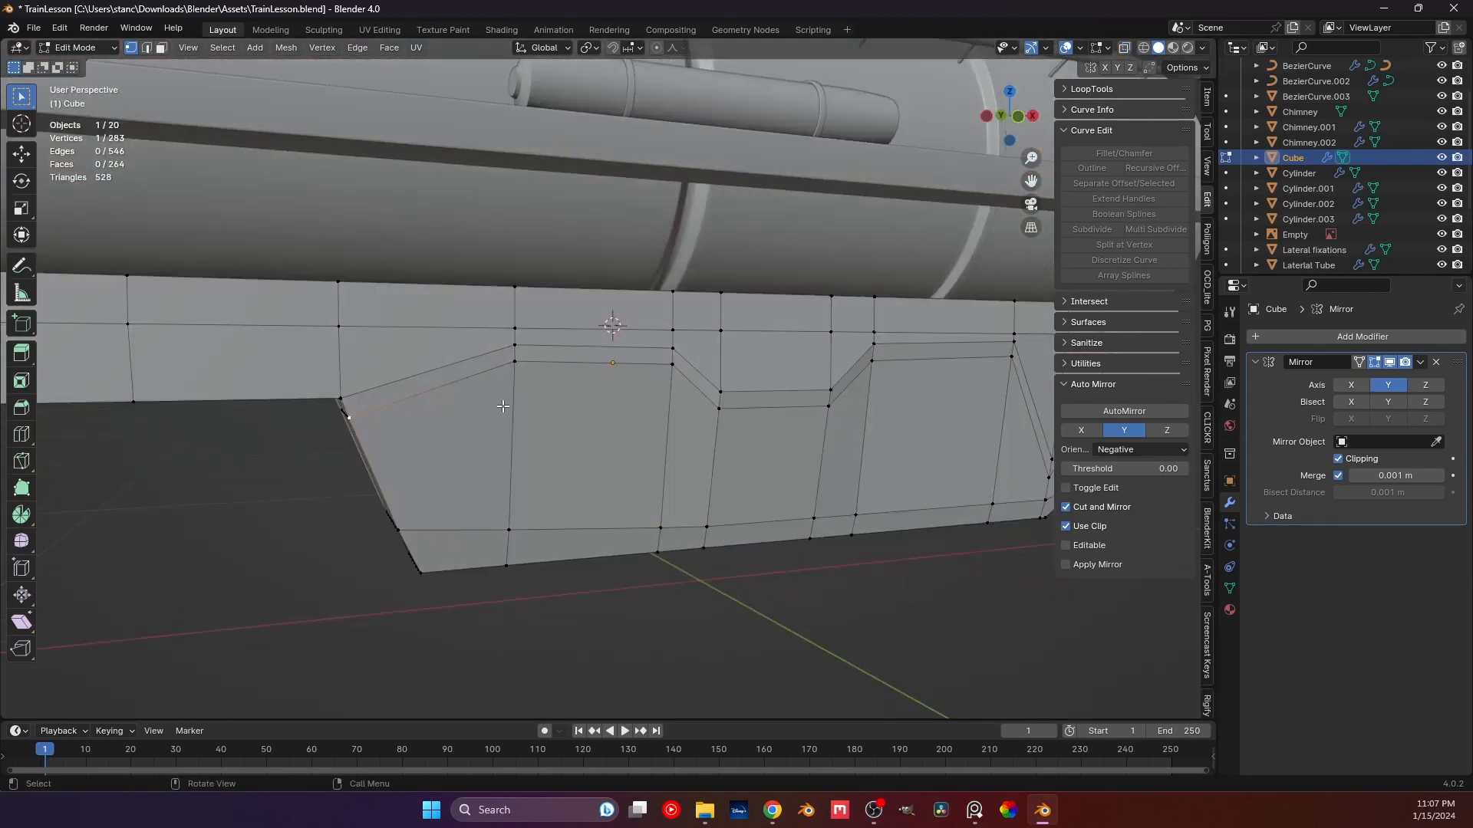
pyautogui.press('3')
pyautogui.click(444, 379)
pyautogui.scroll(-5, 430, 372)
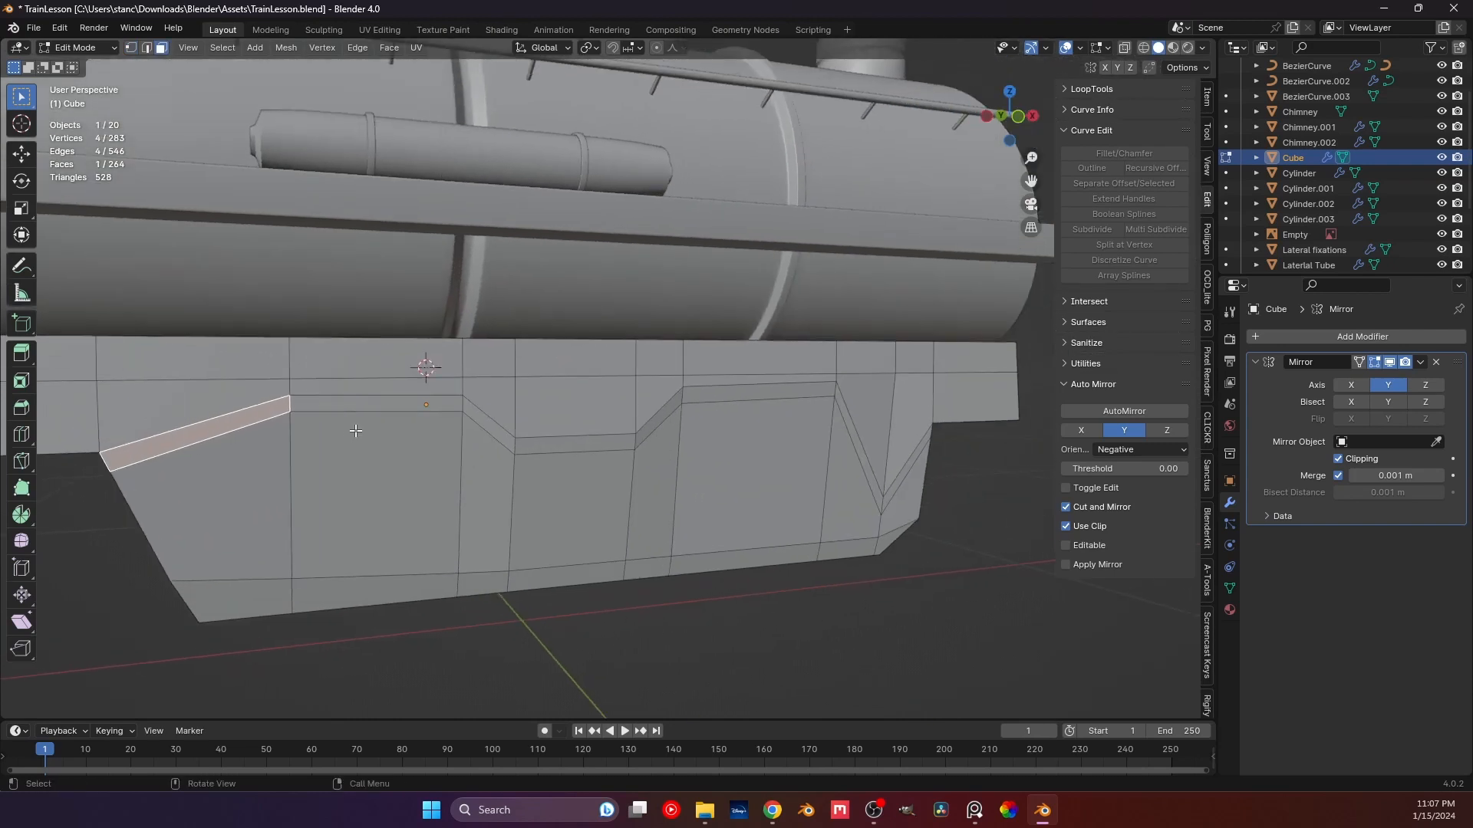
pyautogui.scroll(2, 745, 412)
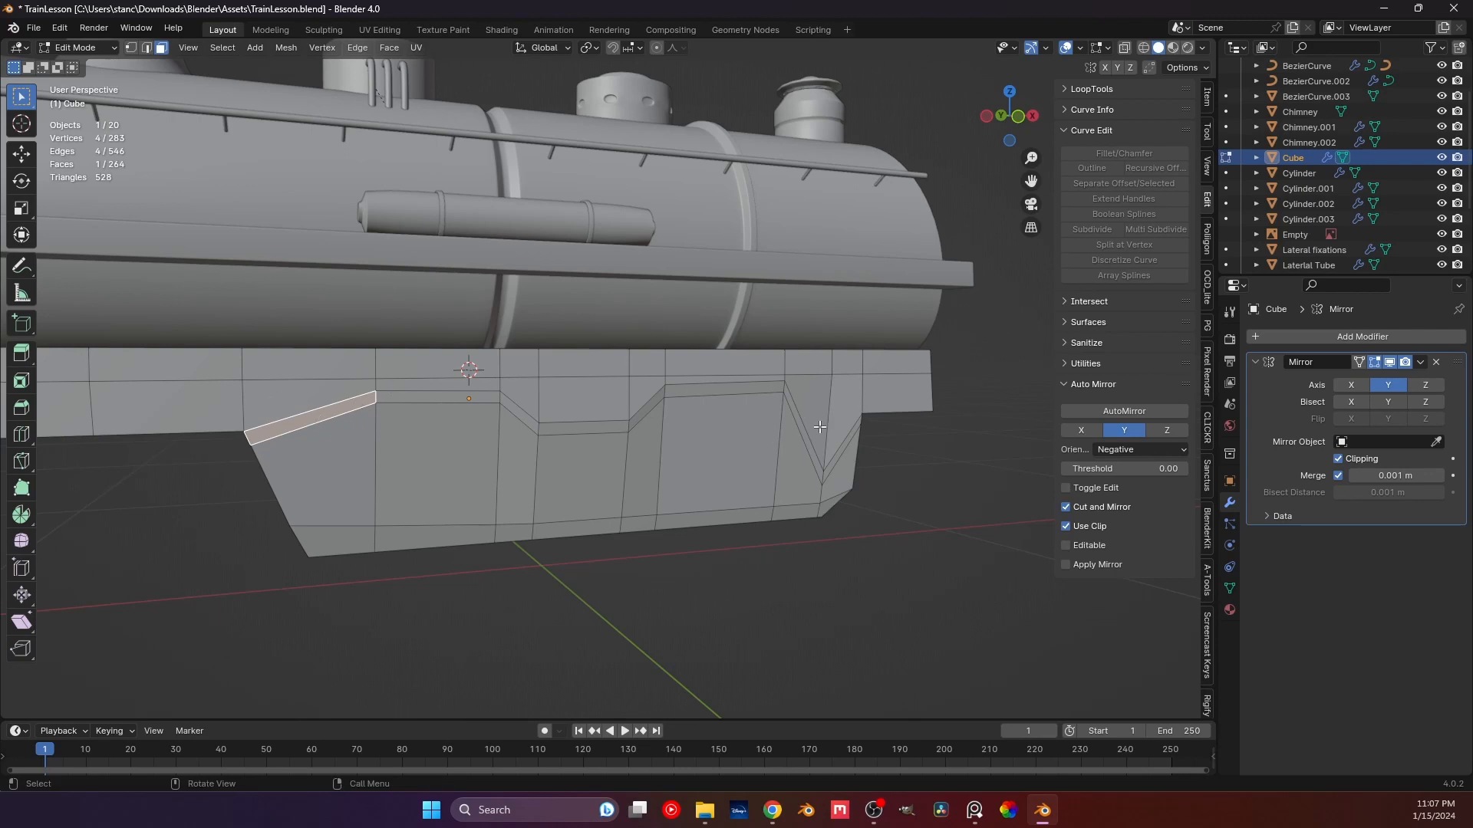
pyautogui.keyDown('ctrl'); pyautogui.click(842, 448); pyautogui.keyUp('ctrl')
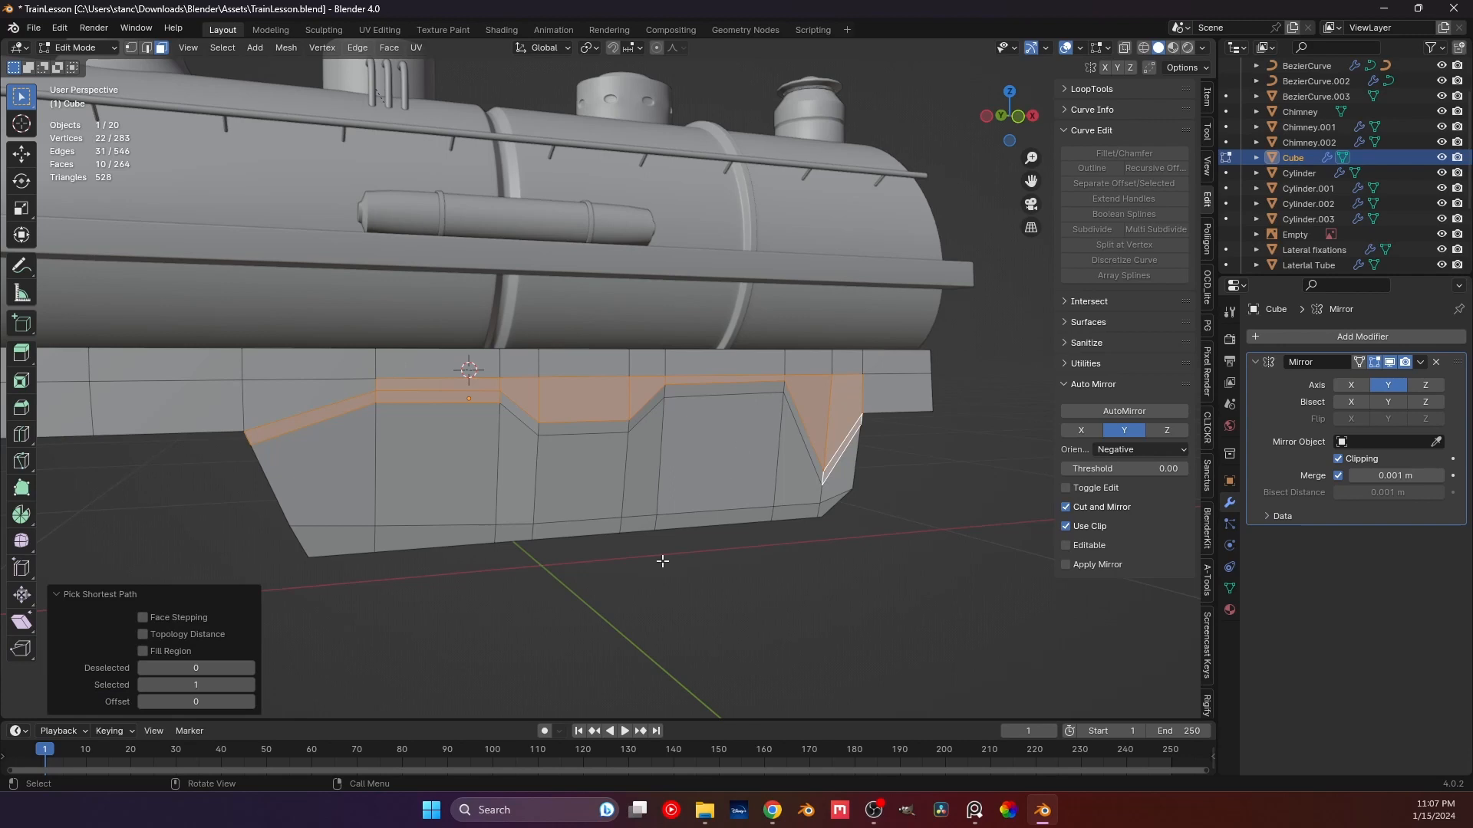
pyautogui.hotkey('alt', 'a')
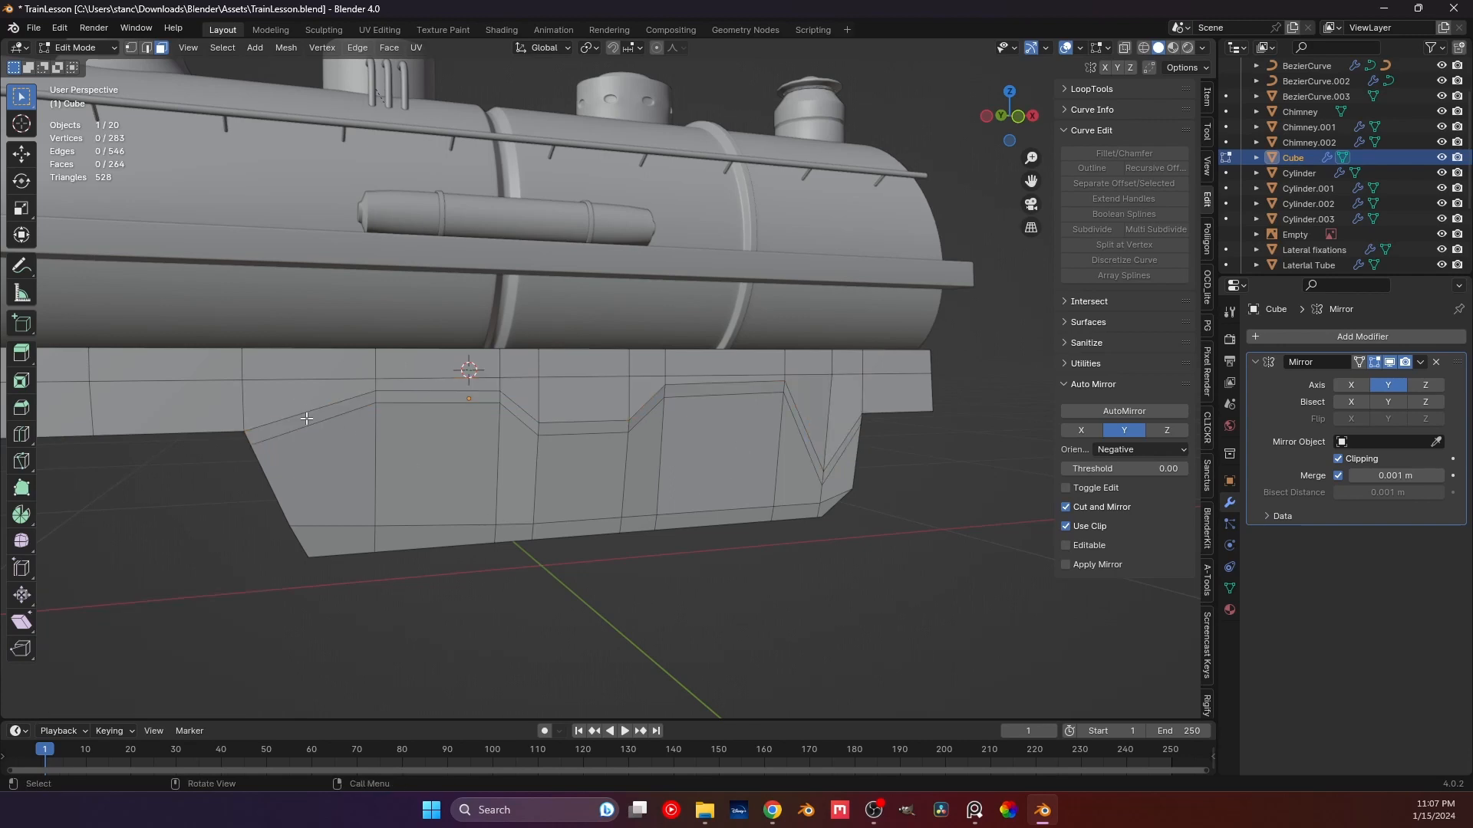
# Select the faces of the narrow contour band from the slanted end, through both raised parts and the dip, to the opposite end.
pyautogui.click(306, 418)
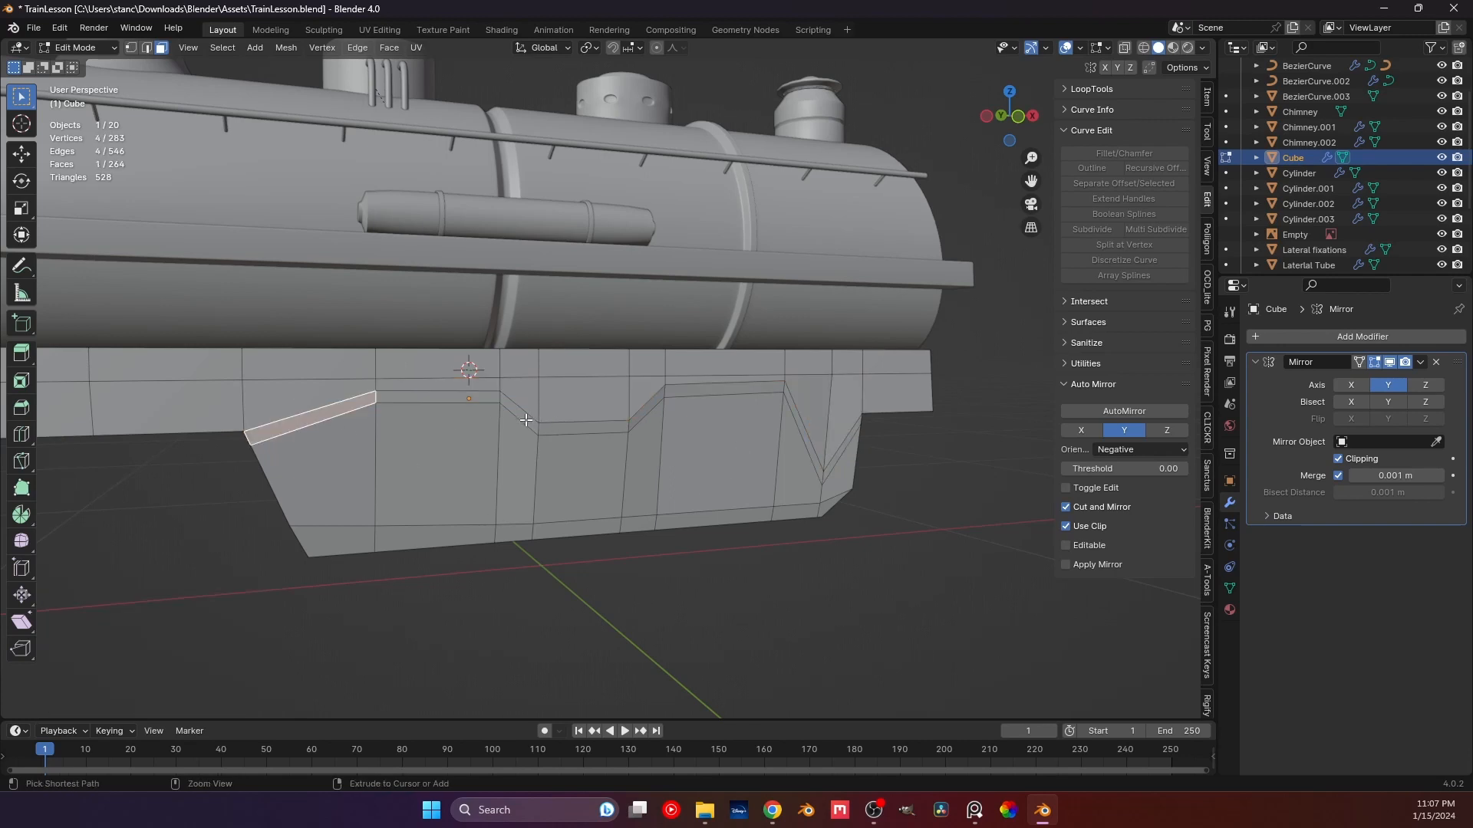
pyautogui.keyDown('ctrl'); pyautogui.click(525, 420); pyautogui.keyUp('ctrl')
pyautogui.keyDown('ctrl'); pyautogui.click(658, 398); pyautogui.keyUp('ctrl')
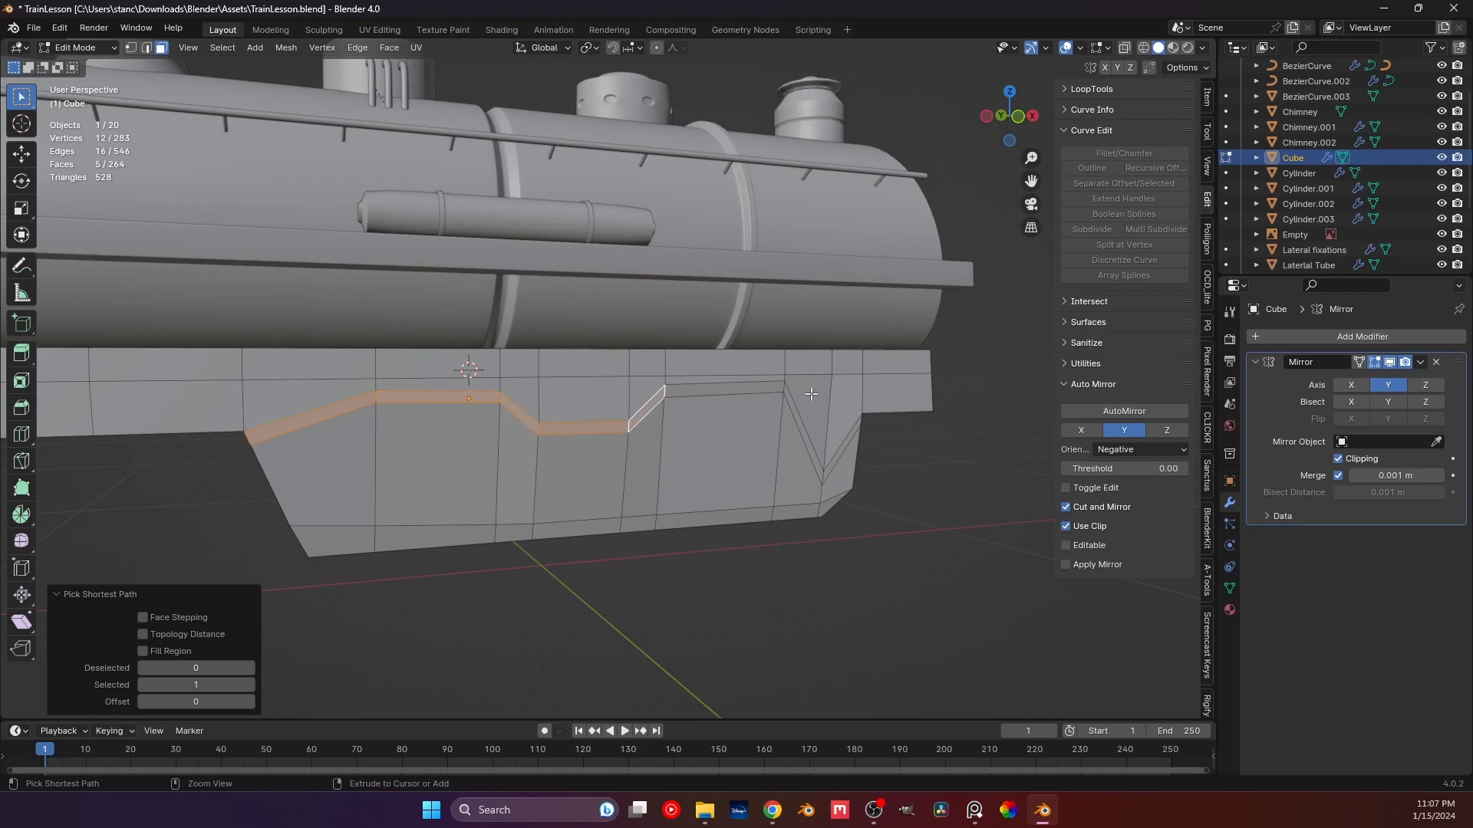
pyautogui.keyDown('ctrl'); pyautogui.click(838, 453); pyautogui.keyUp('ctrl')
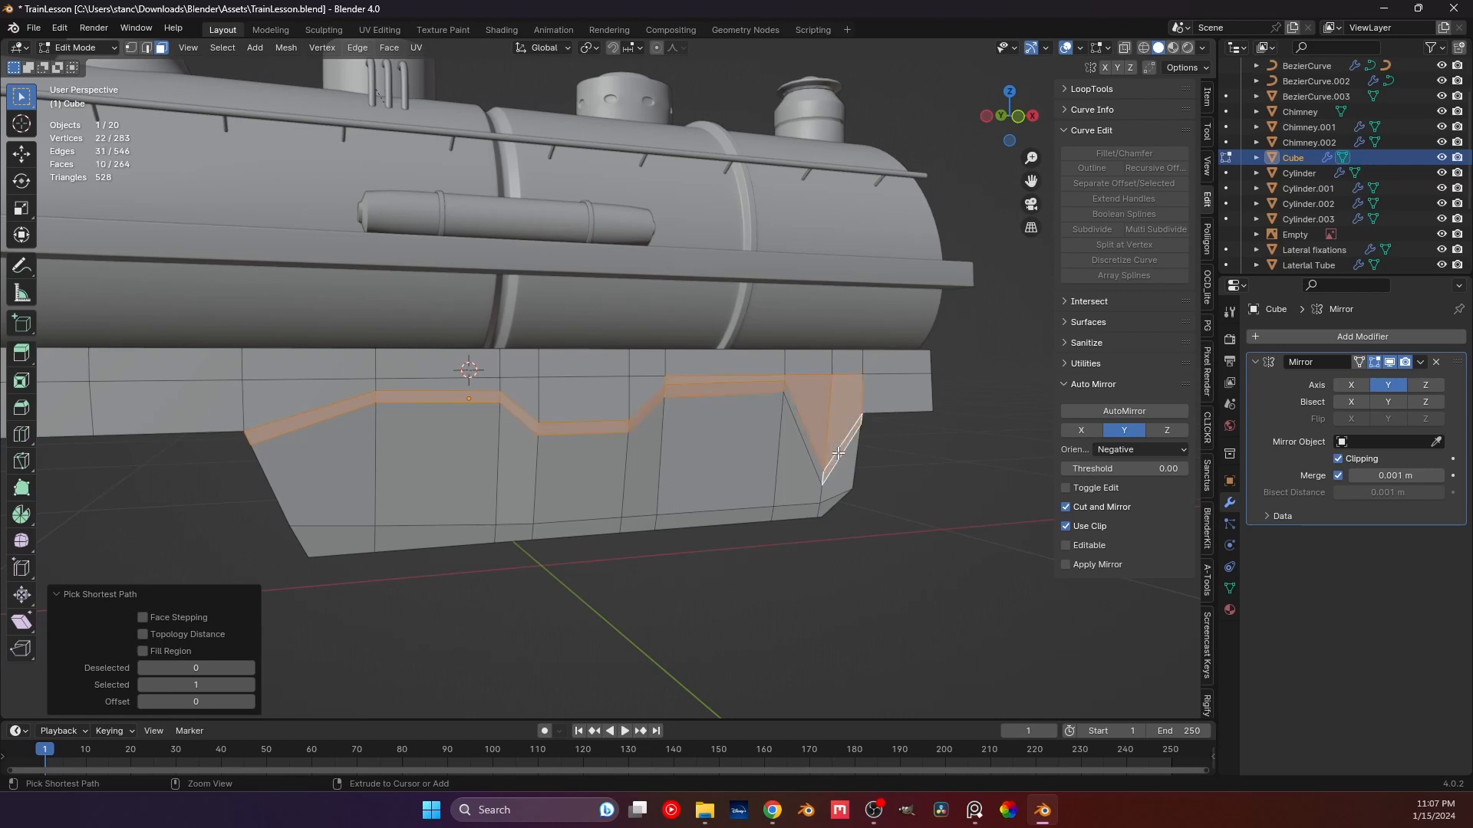
pyautogui.hotkey('ctrl', 'z')
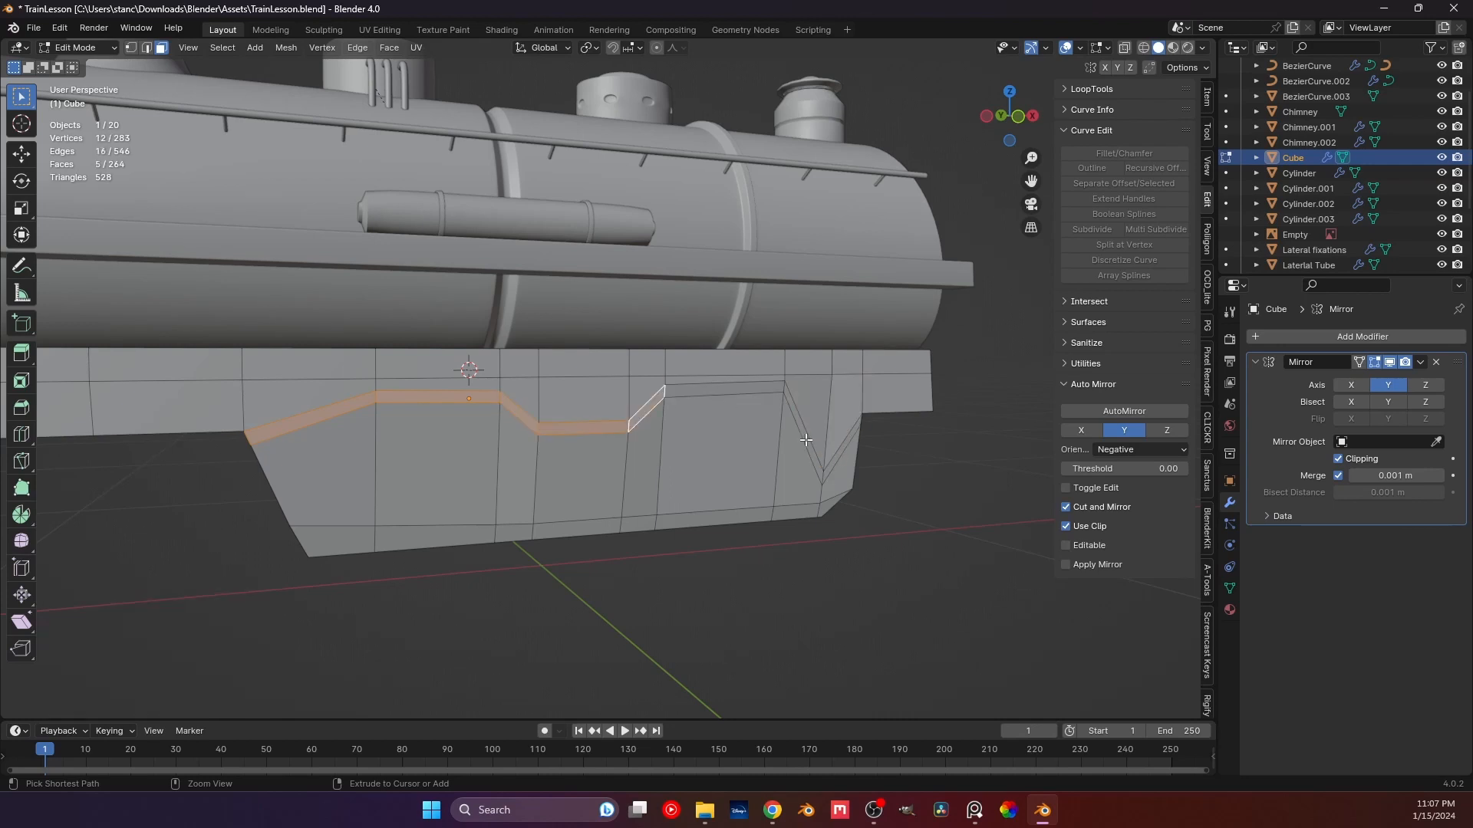
pyautogui.keyDown('ctrl'); pyautogui.click(806, 440); pyautogui.keyUp('ctrl')
pyautogui.keyDown('ctrl'); pyautogui.click(842, 448); pyautogui.keyUp('ctrl')
# Extrude the selected contour band outward from the side frame by about -0.023 m along Y.
pyautogui.moveTo(821, 451); pyautogui.dragTo(704, 455, button='middle')
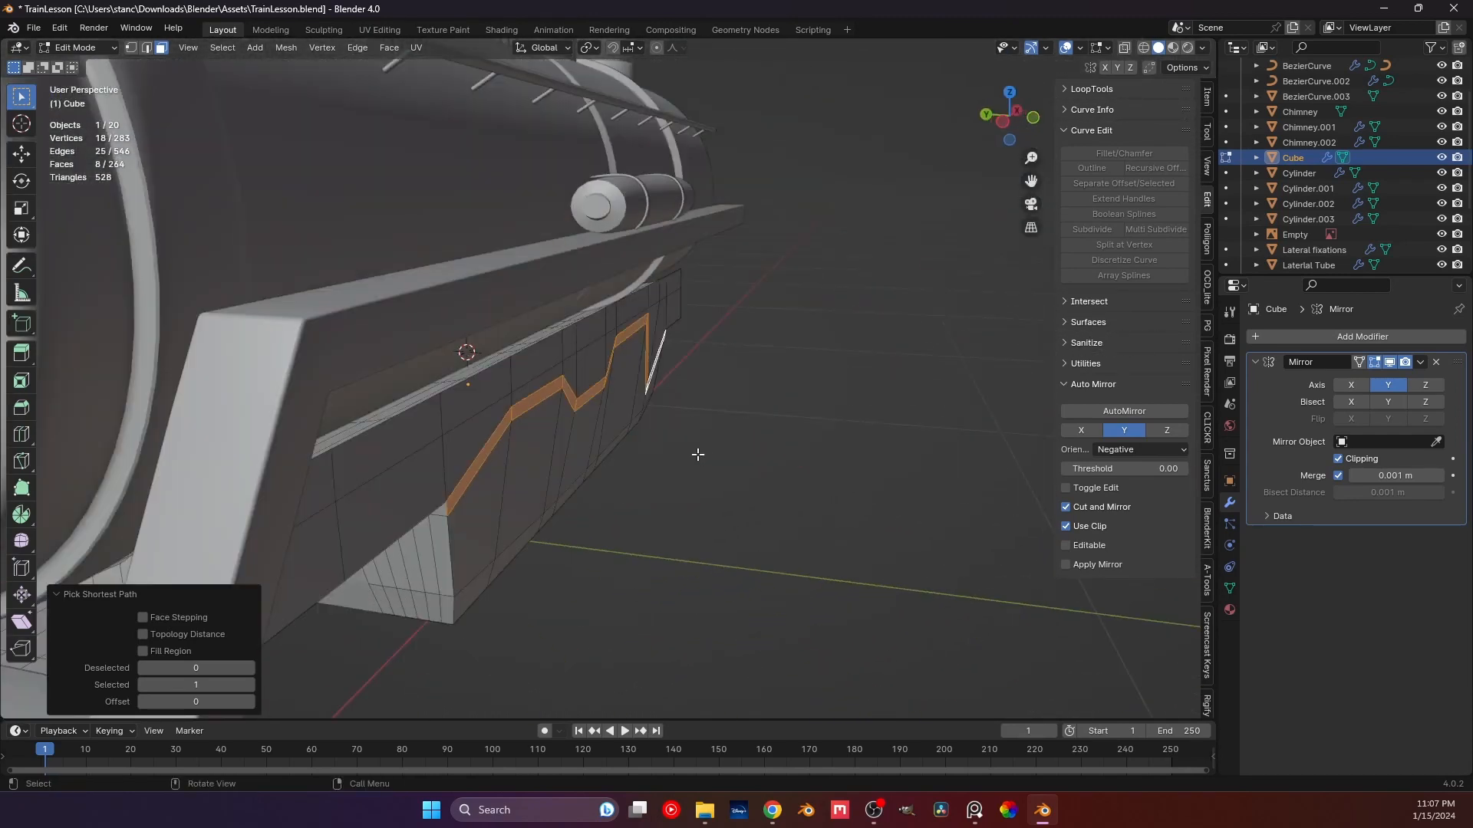
pyautogui.press('e')
pyautogui.press('y')
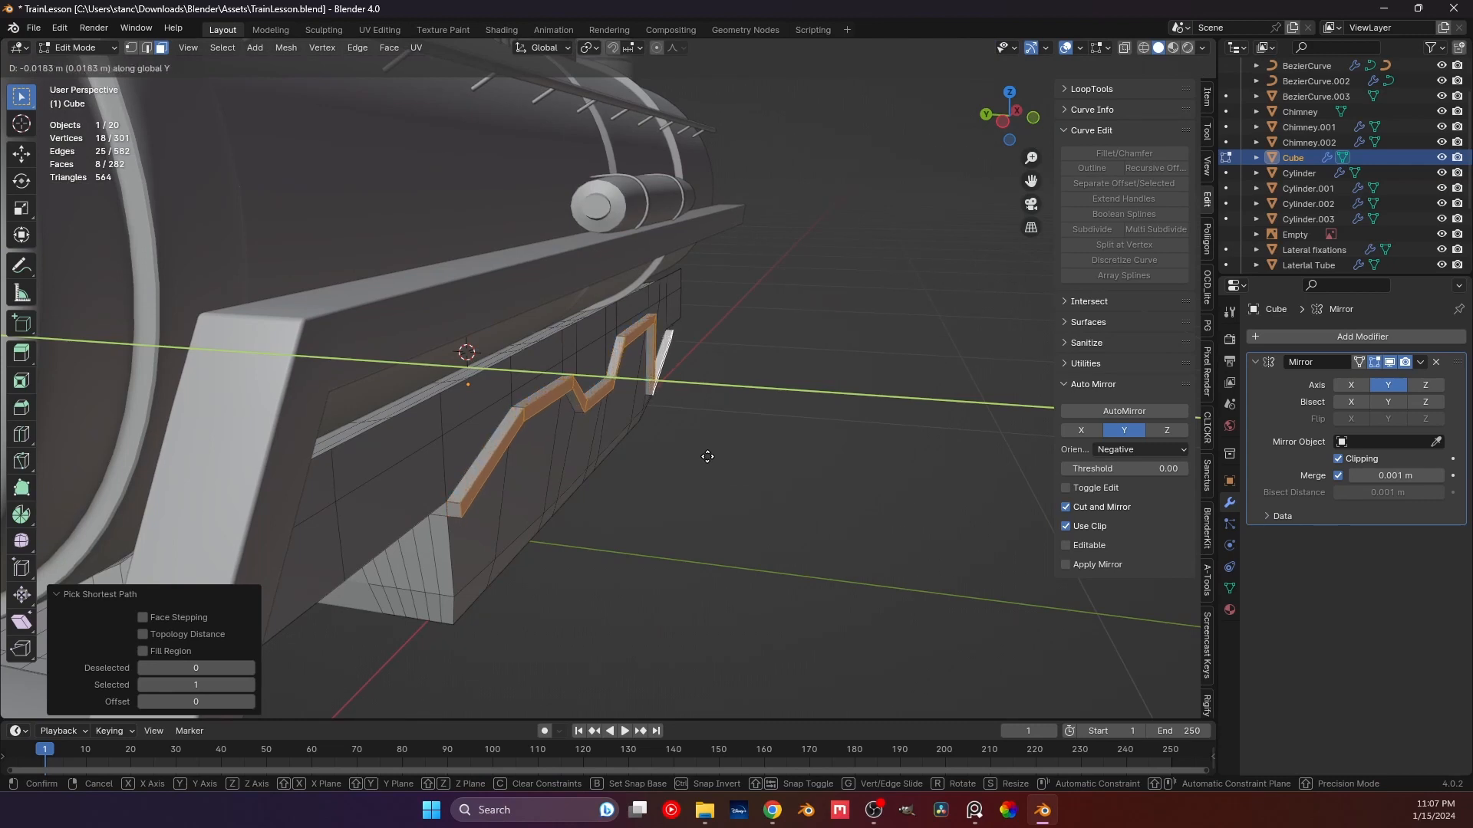
pyautogui.click(710, 457)
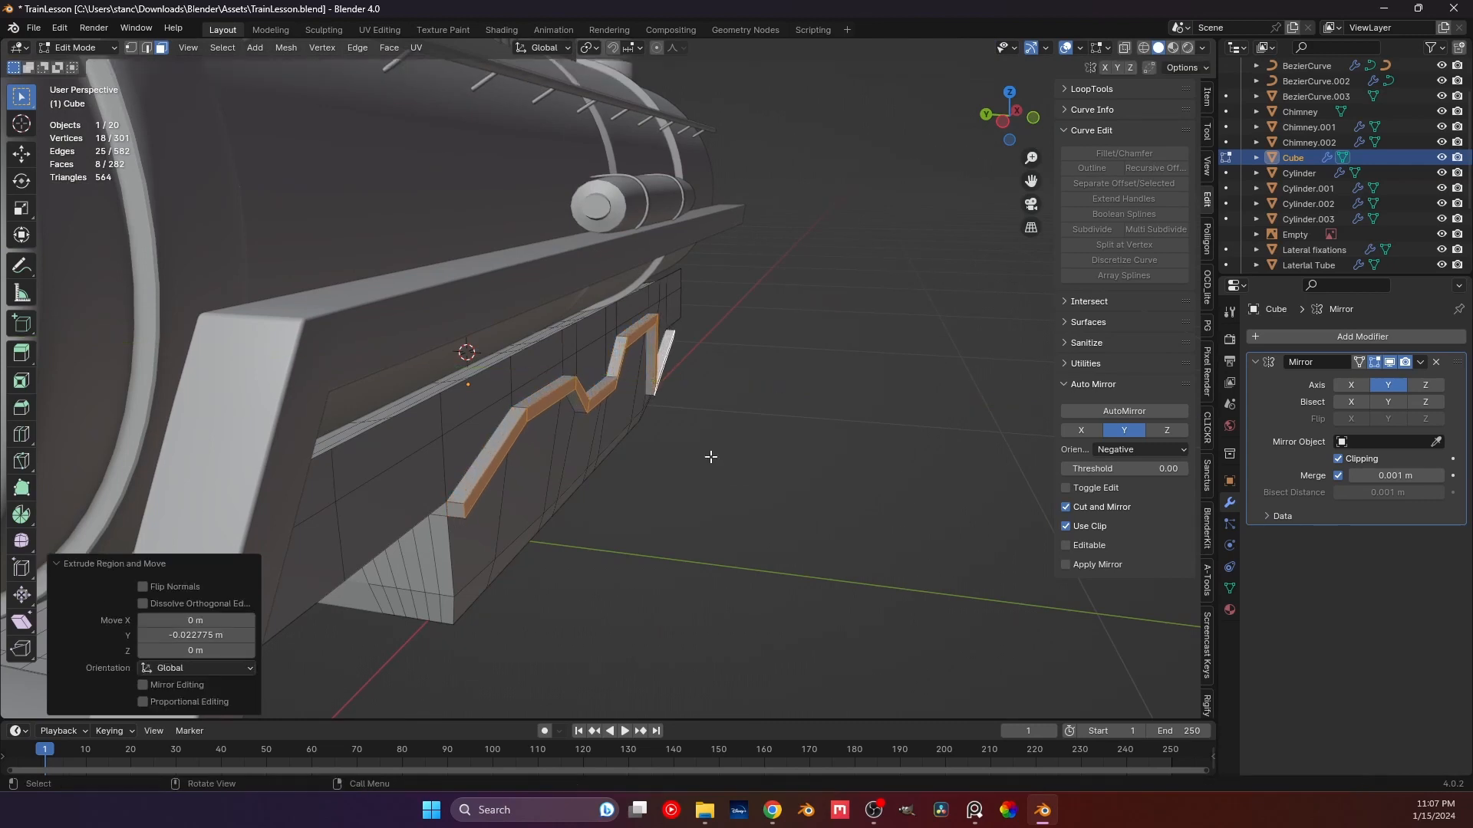
pyautogui.click(721, 454)
pyautogui.moveTo(717, 451); pyautogui.dragTo(653, 410, button='middle')
# Return to Object Mode and apply Shade Auto Smooth to the side frame.
pyautogui.press('Tab')
pyautogui.click(661, 514)
pyautogui.scroll(-3, 661, 513)
pyautogui.click(649, 400)
pyautogui.rightClick(649, 400)
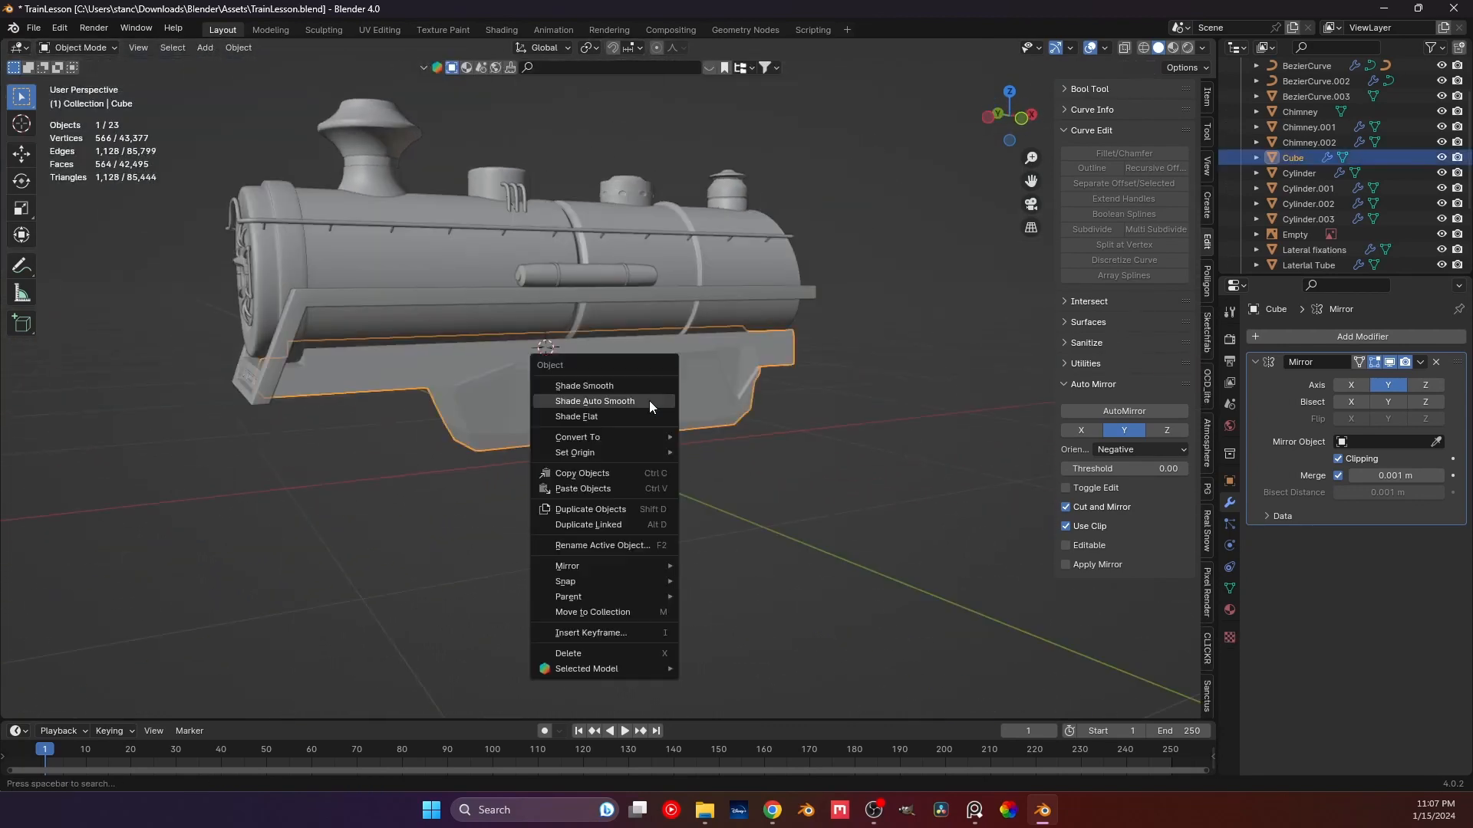
pyautogui.click(649, 400)
pyautogui.click(698, 523)
pyautogui.scroll(3, 675, 508)
pyautogui.moveTo(623, 469); pyautogui.dragTo(633, 435, button='middle')
pyautogui.click(634, 435)
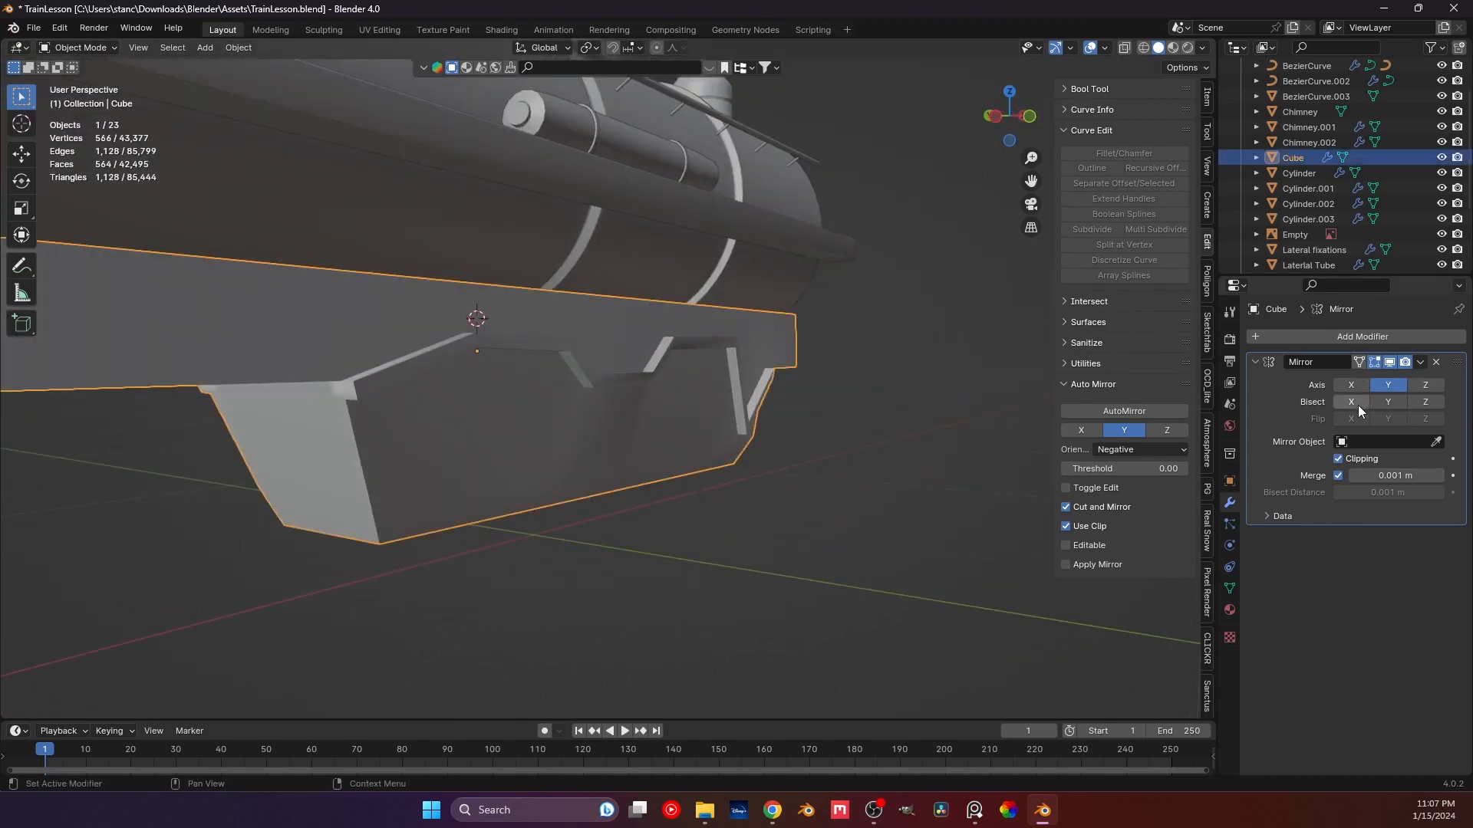
# Collapse the Mirror modifier's settings and add a level 2 Subdivision modifier to the side frame.
pyautogui.click(1254, 362)
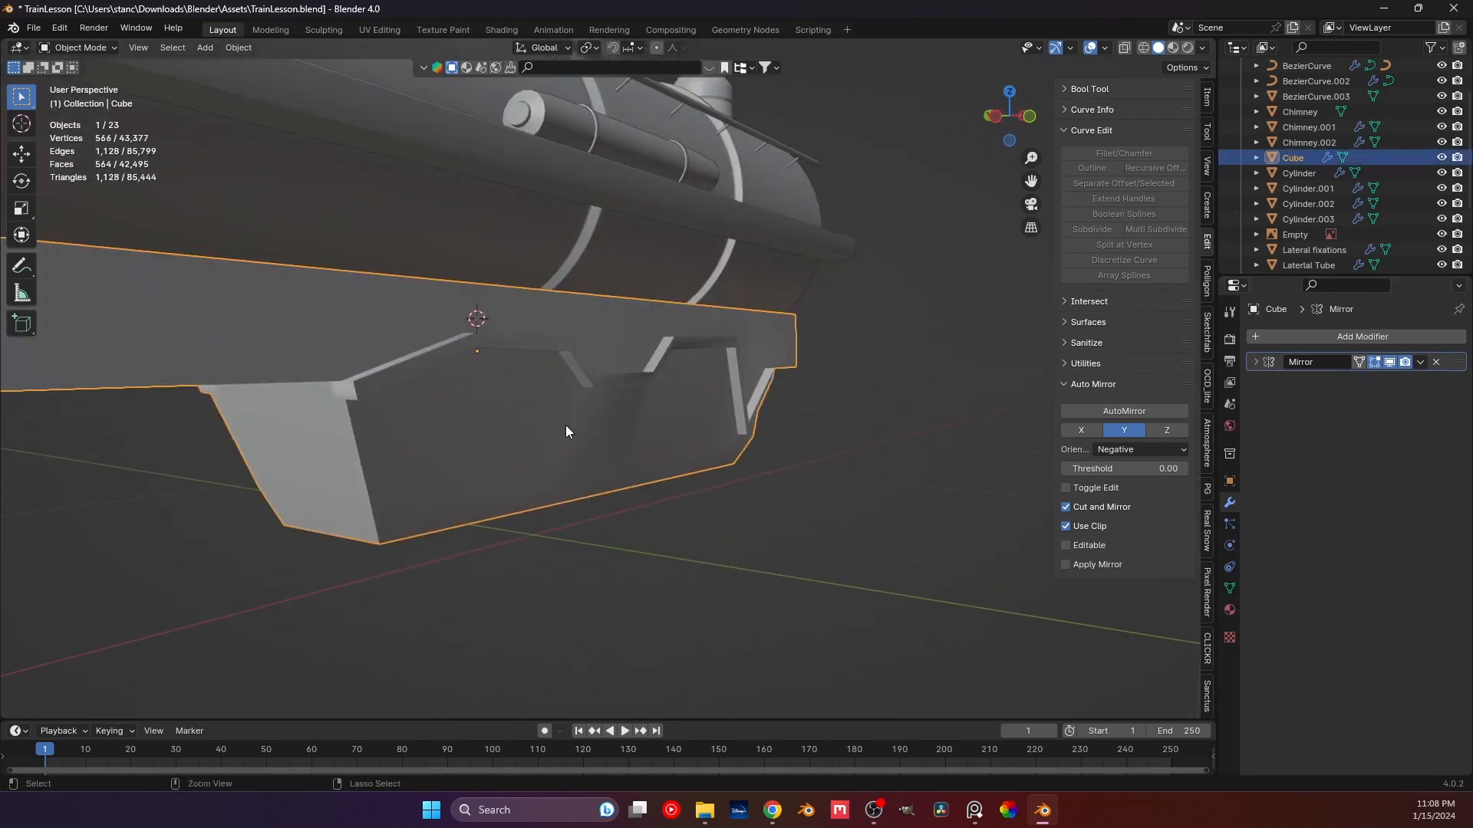
pyautogui.hotkey('ctrl', '2')
pyautogui.scroll(2, 566, 431)
# In Edit Mode, add a loop cut around the protruding band's thickness near its outer face, with a slide factor of about -0.676.
pyautogui.press('Tab')
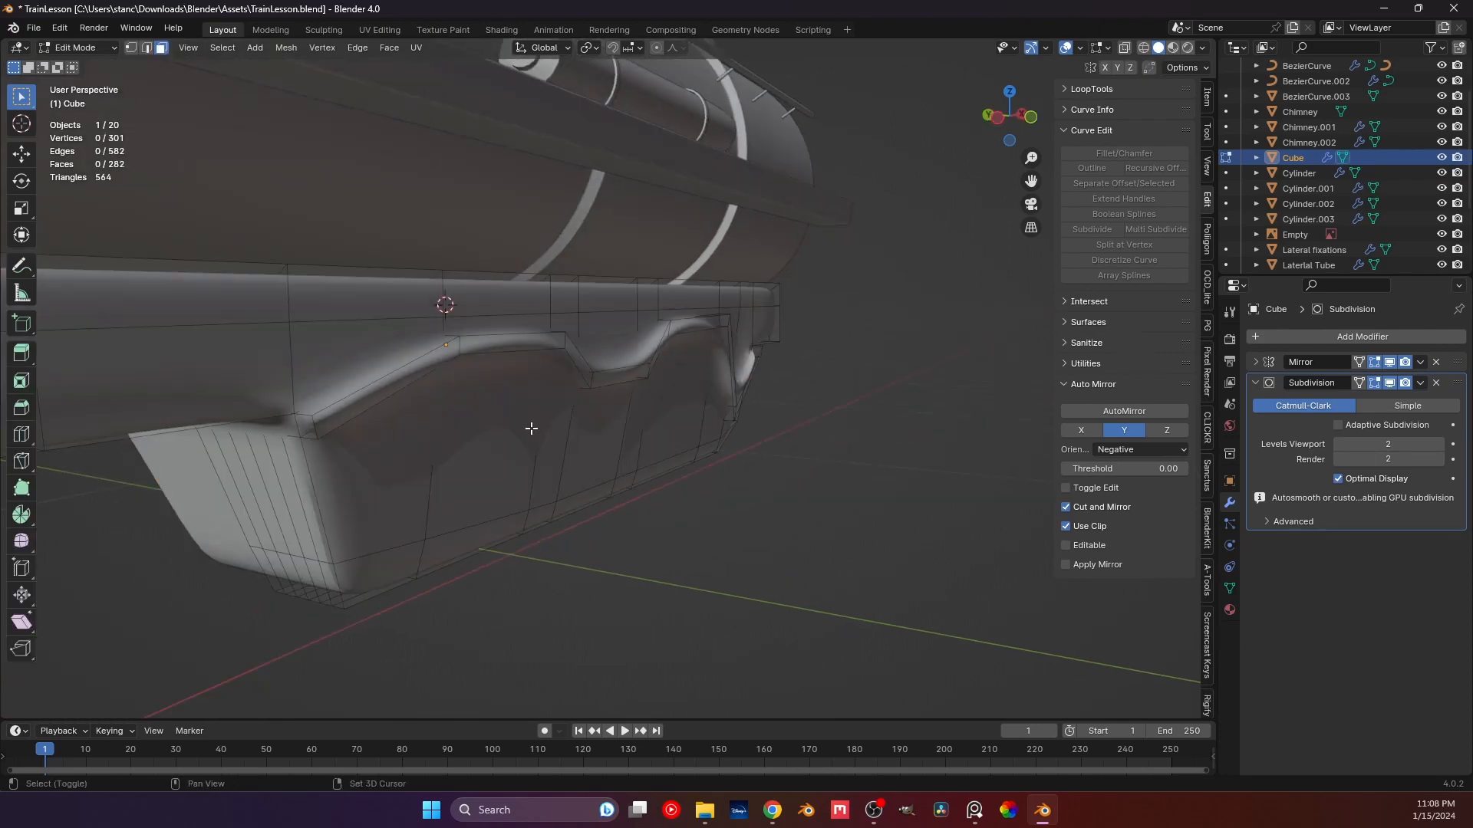
pyautogui.moveTo(531, 428); pyautogui.dragTo(421, 427, button='middle')
pyautogui.hotkey('ctrl', 'r')
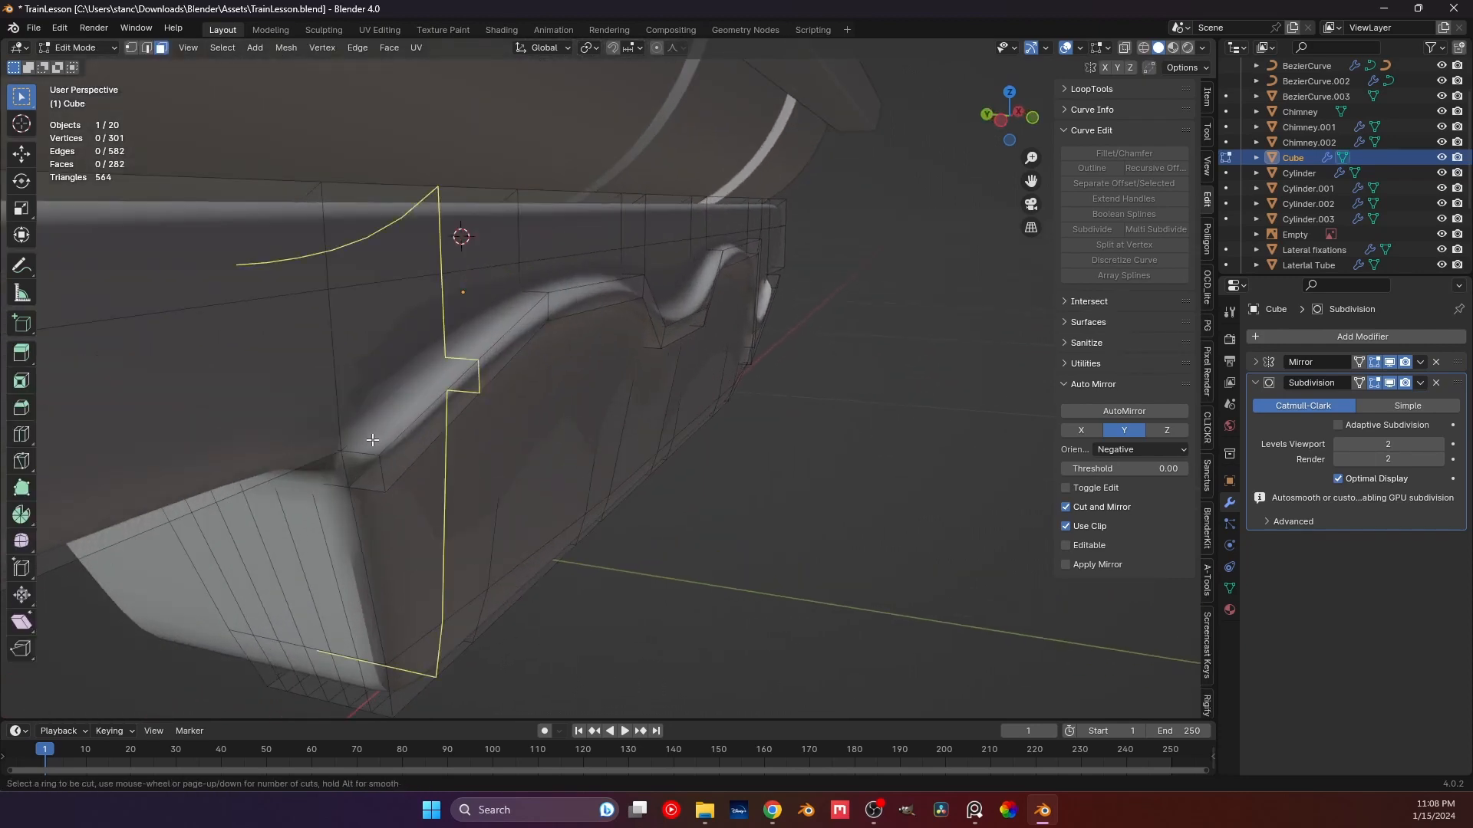
pyautogui.click(371, 453)
pyautogui.click(376, 466)
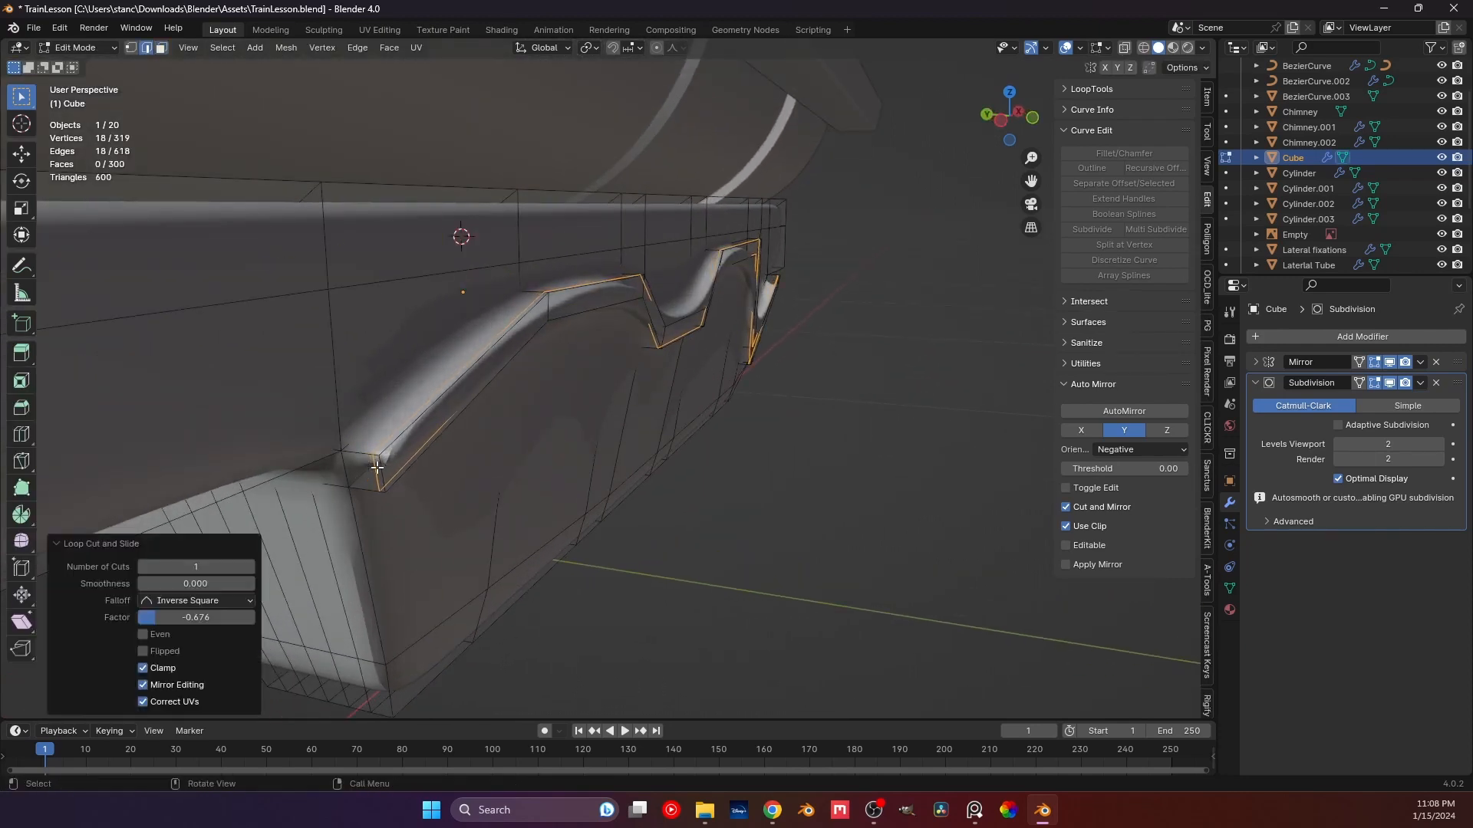
pyautogui.keyDown('shift'); pyautogui.moveTo(376, 467); pyautogui.dragTo(461, 448, button='middle'); pyautogui.keyUp('shift')
pyautogui.scroll(1, 465, 447)
pyautogui.hotkey('ctrl', 'r')
pyautogui.click(501, 435)
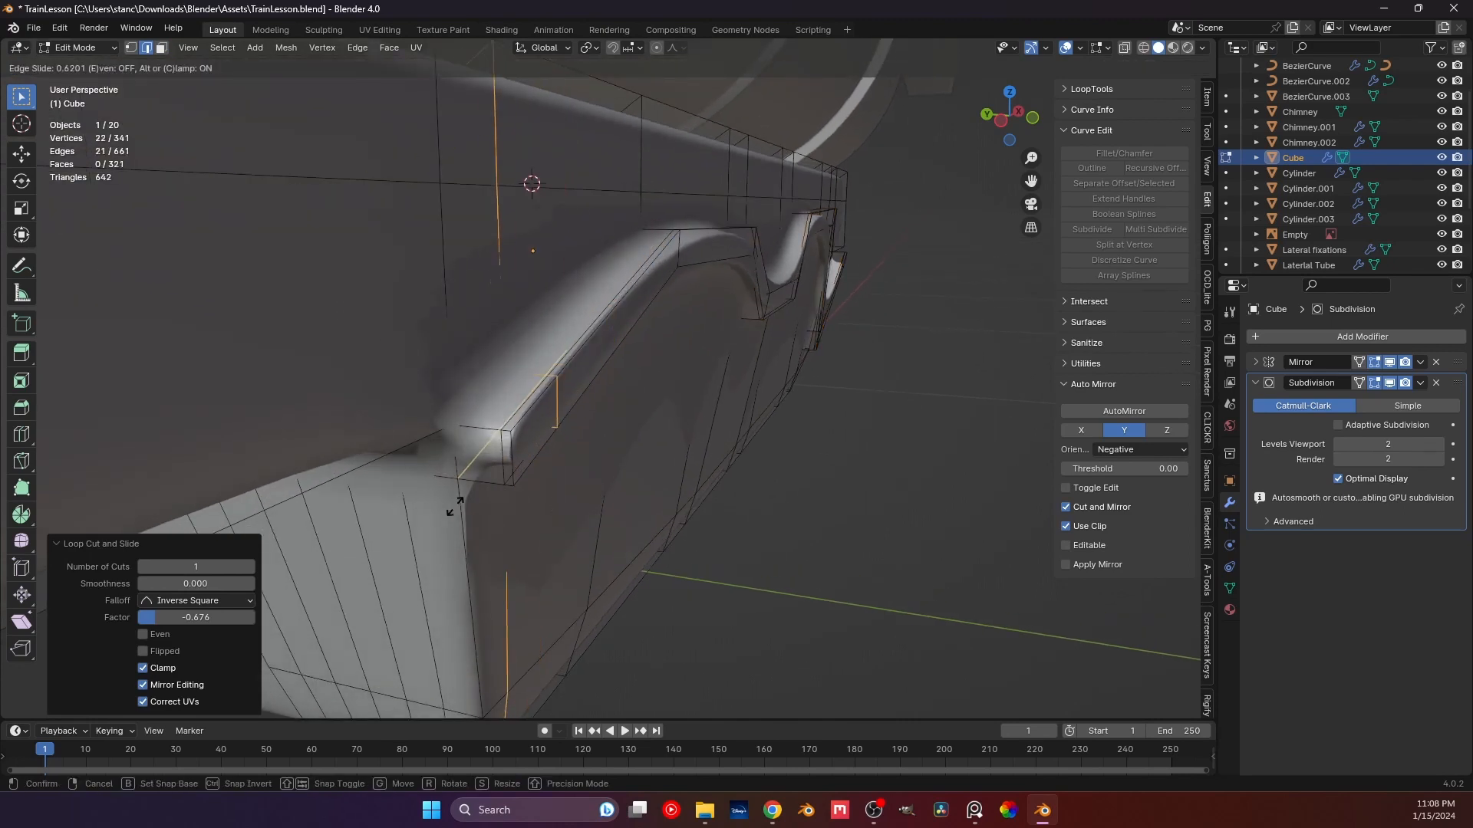
pyautogui.rightClick(448, 531)
pyautogui.hotkey('ctrl', 'z')
# Add a second loop cut around the band's thickness near its base on the frame, with a factor of about 0.744.
pyautogui.hotkey('ctrl', 'r')
pyautogui.click(484, 437)
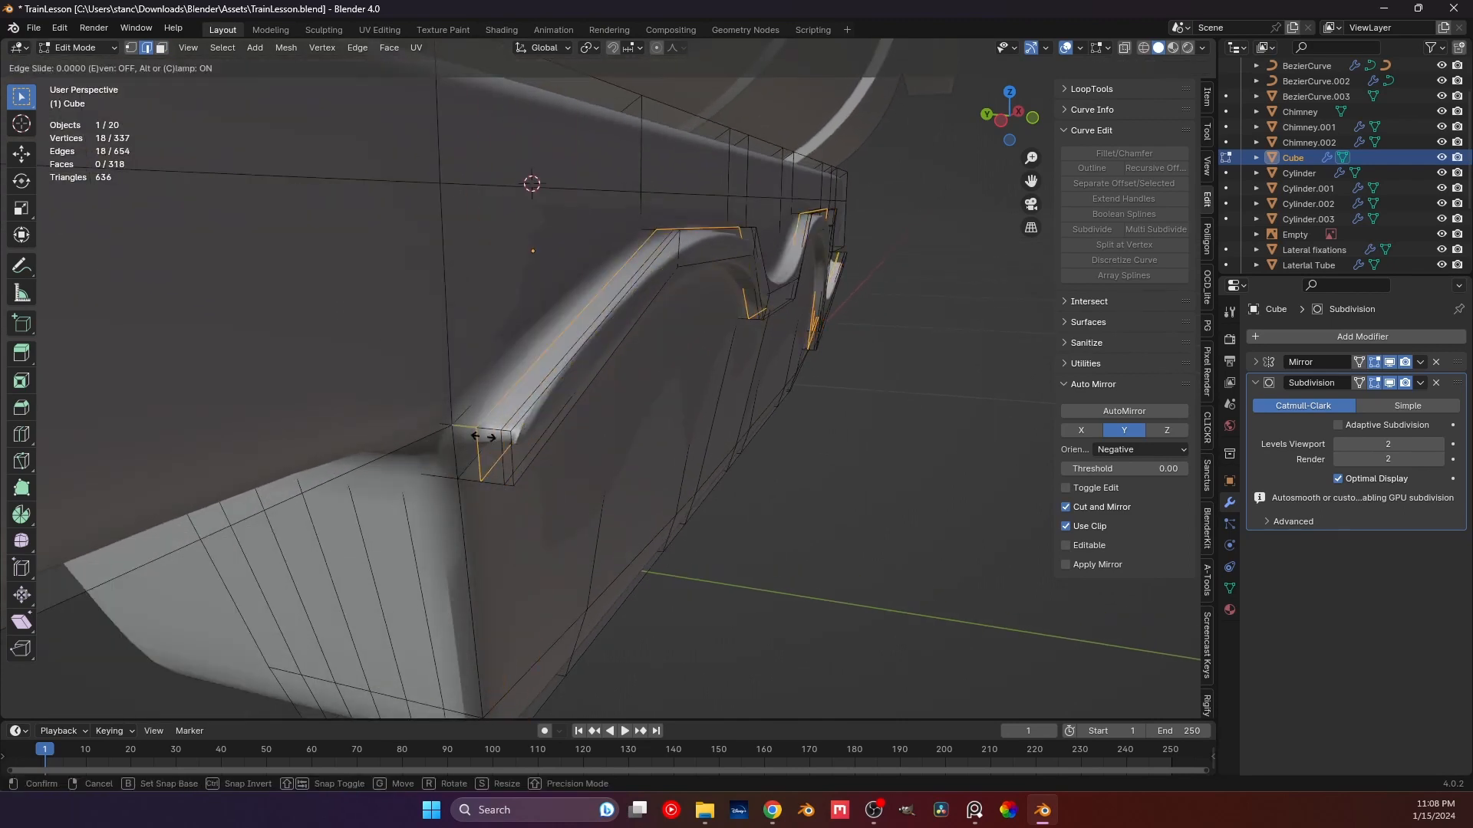
pyautogui.click(541, 439)
# Add two lengthwise loop cuts along the band, near its lower edge with factor -0.877 and near its upper edge with factor 0.763.
pyautogui.scroll(5, 564, 436)
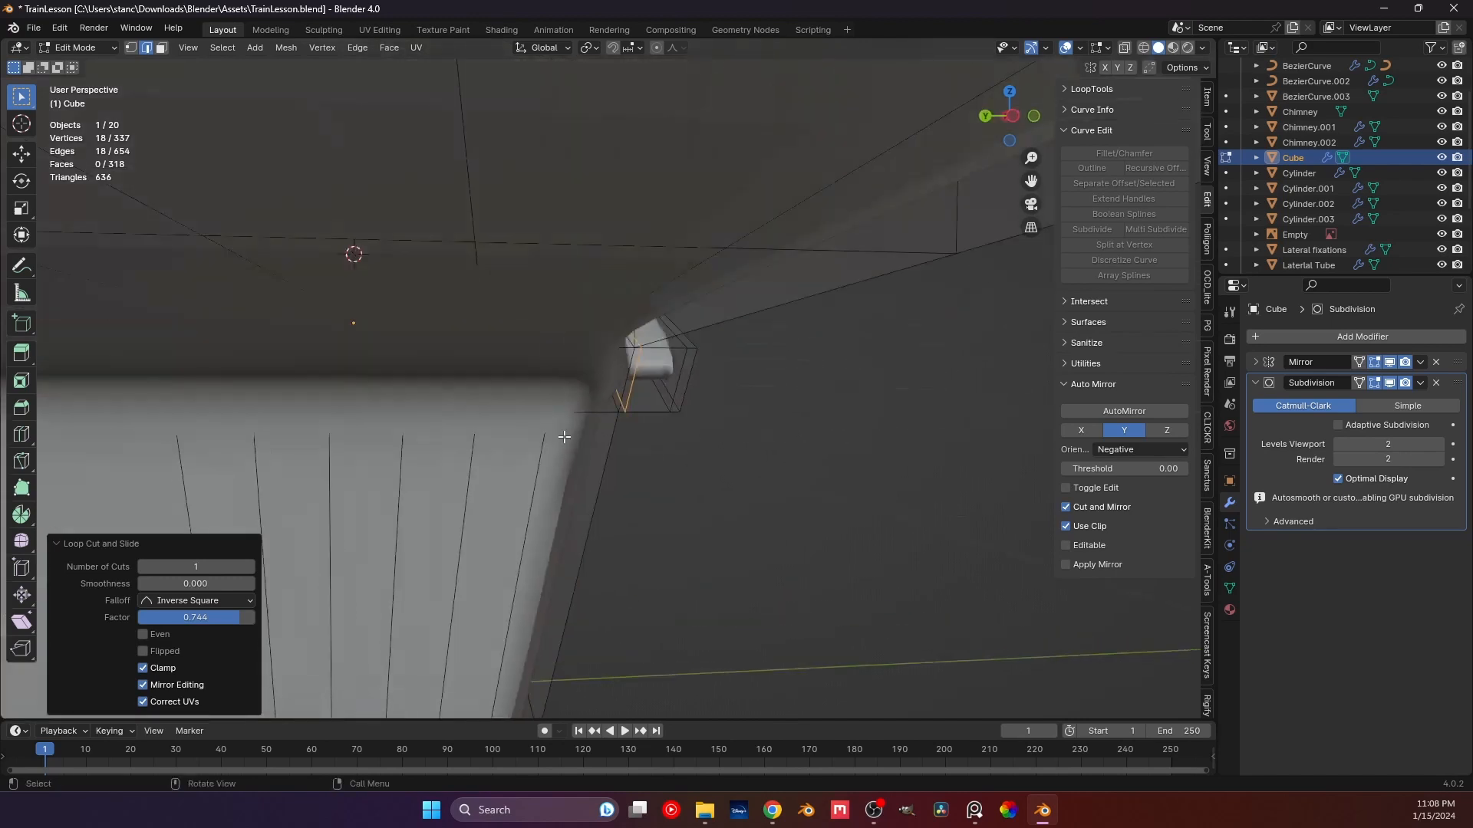
pyautogui.scroll(-3, 564, 436)
pyautogui.hotkey('ctrl', 'r')
pyautogui.click(682, 418)
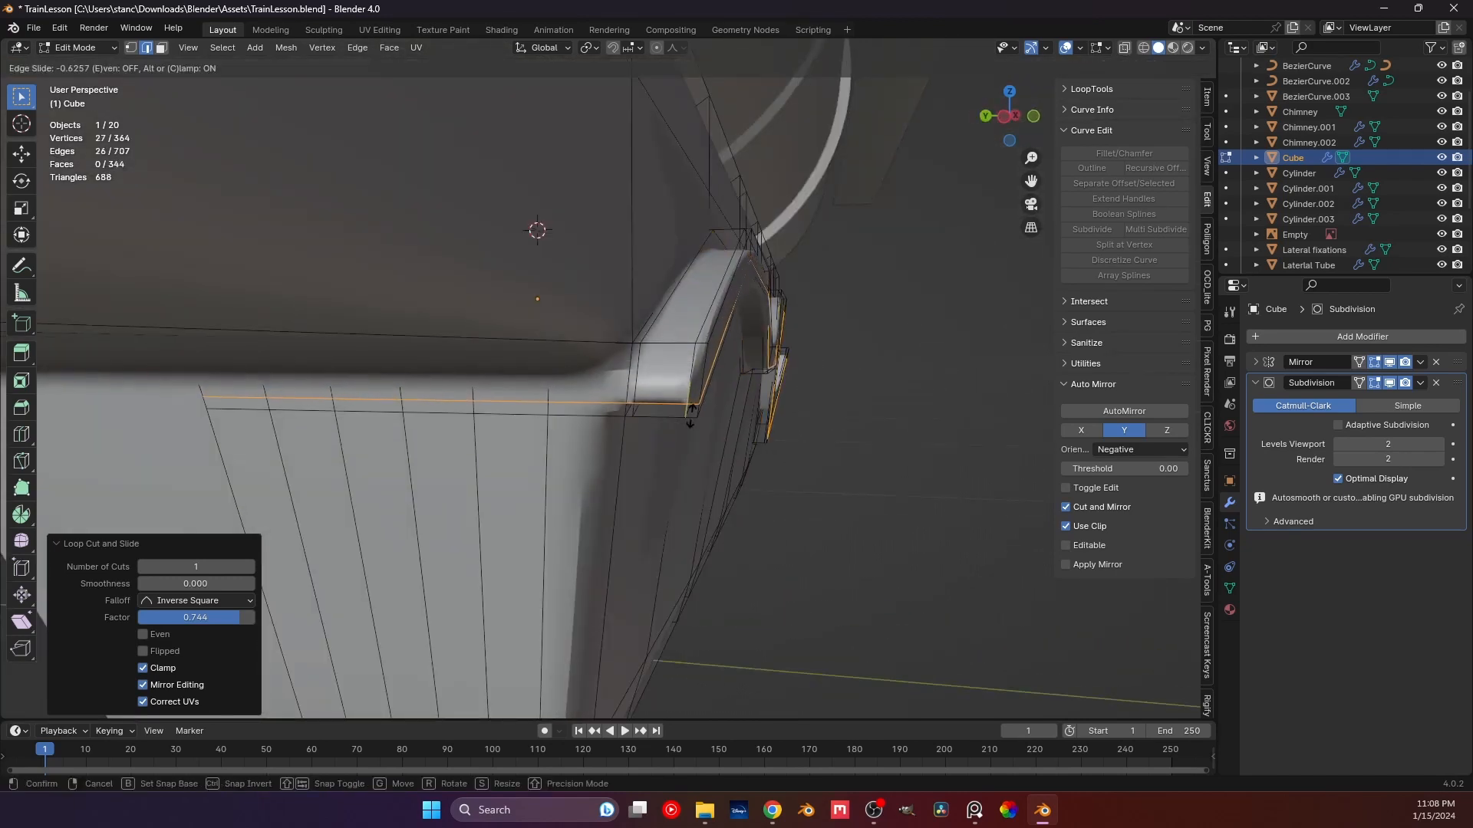
pyautogui.click(694, 426)
pyautogui.hotkey('ctrl', 'r')
pyautogui.click(687, 389)
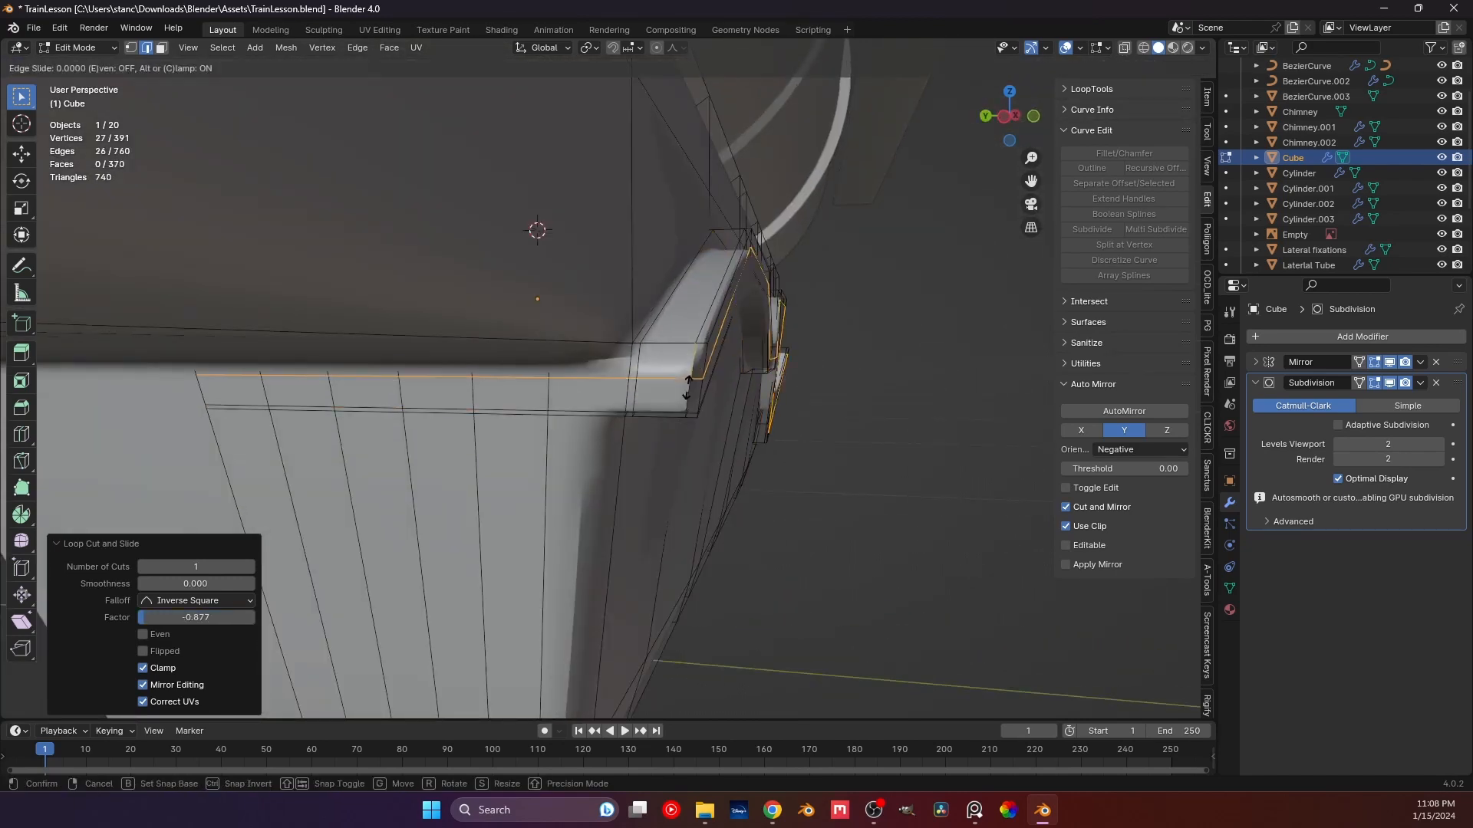
pyautogui.click(688, 361)
# Add vertical loop cuts on both sides of the dip's lower corner nearest the slanted end, with factors of about -0.934 and -0.870.
pyautogui.moveTo(688, 361); pyautogui.dragTo(690, 430, button='middle')
pyautogui.scroll(3, 552, 437)
pyautogui.hotkey('ctrl', 'r')
pyautogui.click(644, 387)
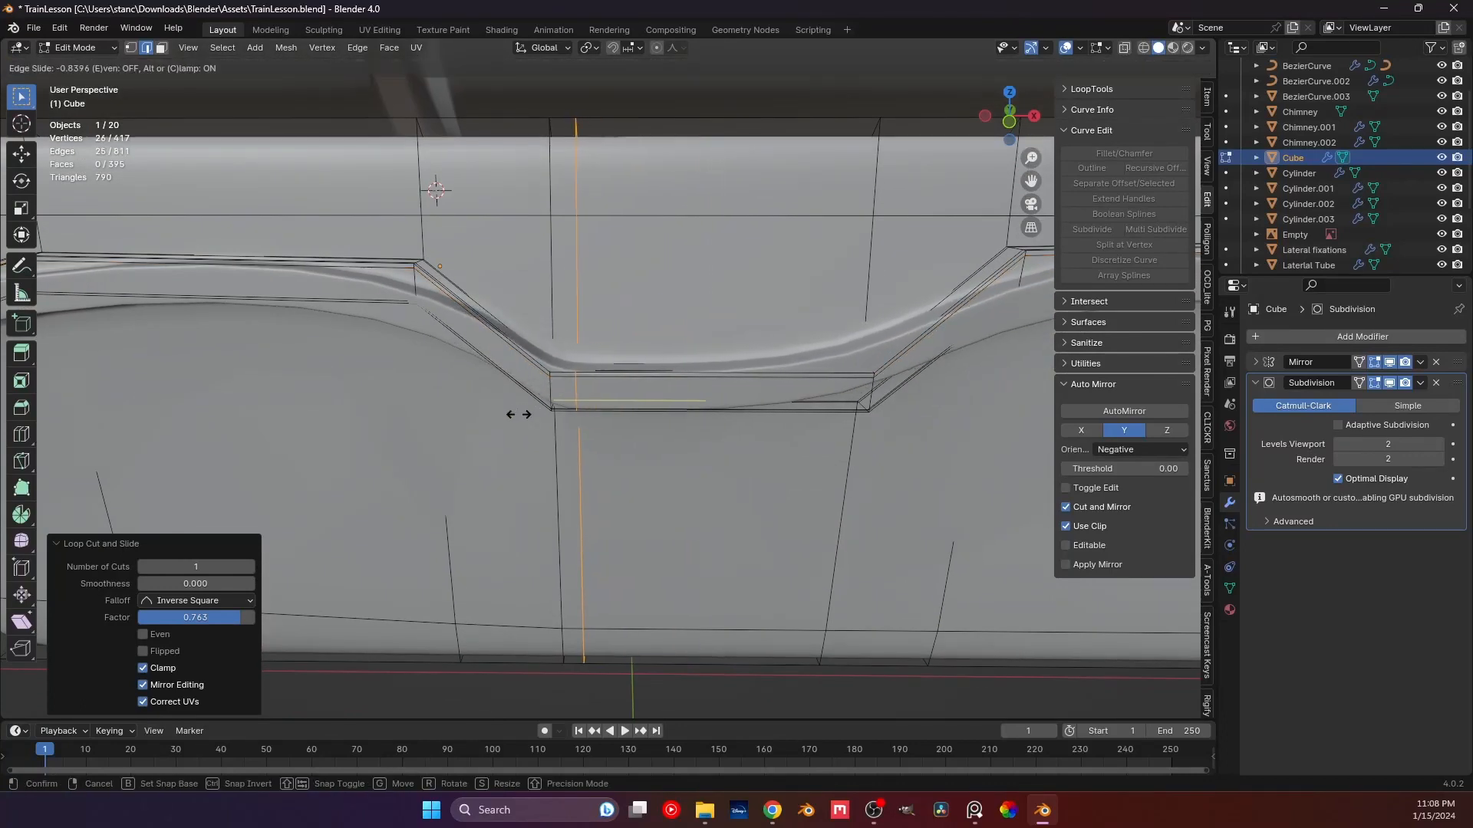
pyautogui.click(514, 414)
pyautogui.hotkey('ctrl', 'r')
pyautogui.click(510, 360)
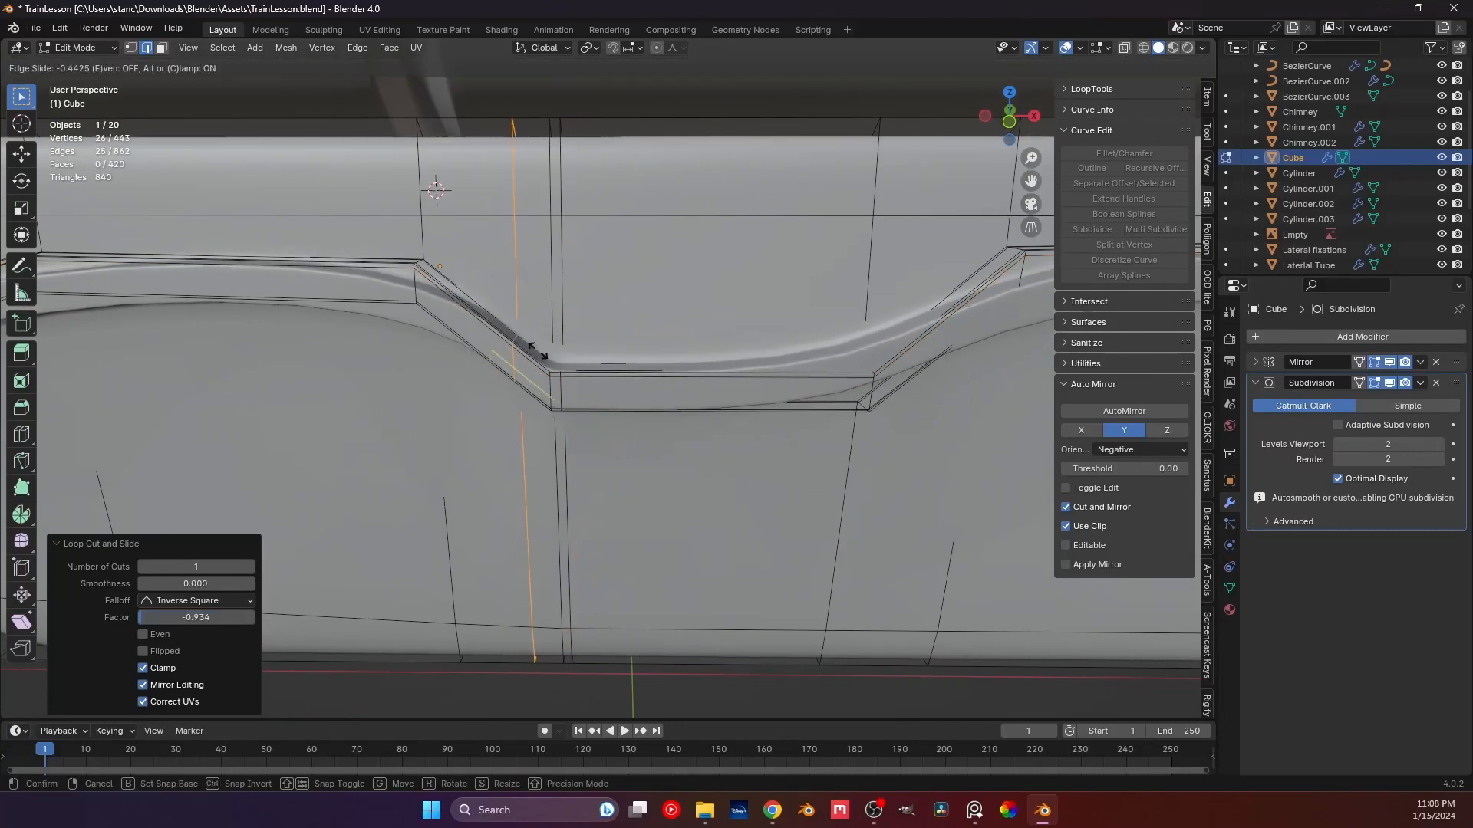
pyautogui.click(564, 364)
# Add vertical loop cuts on both sides of the band's upper corner above the dip, with factors of about -0.897 and -0.946.
pyautogui.hotkey('ctrl', 'r')
pyautogui.click(490, 333)
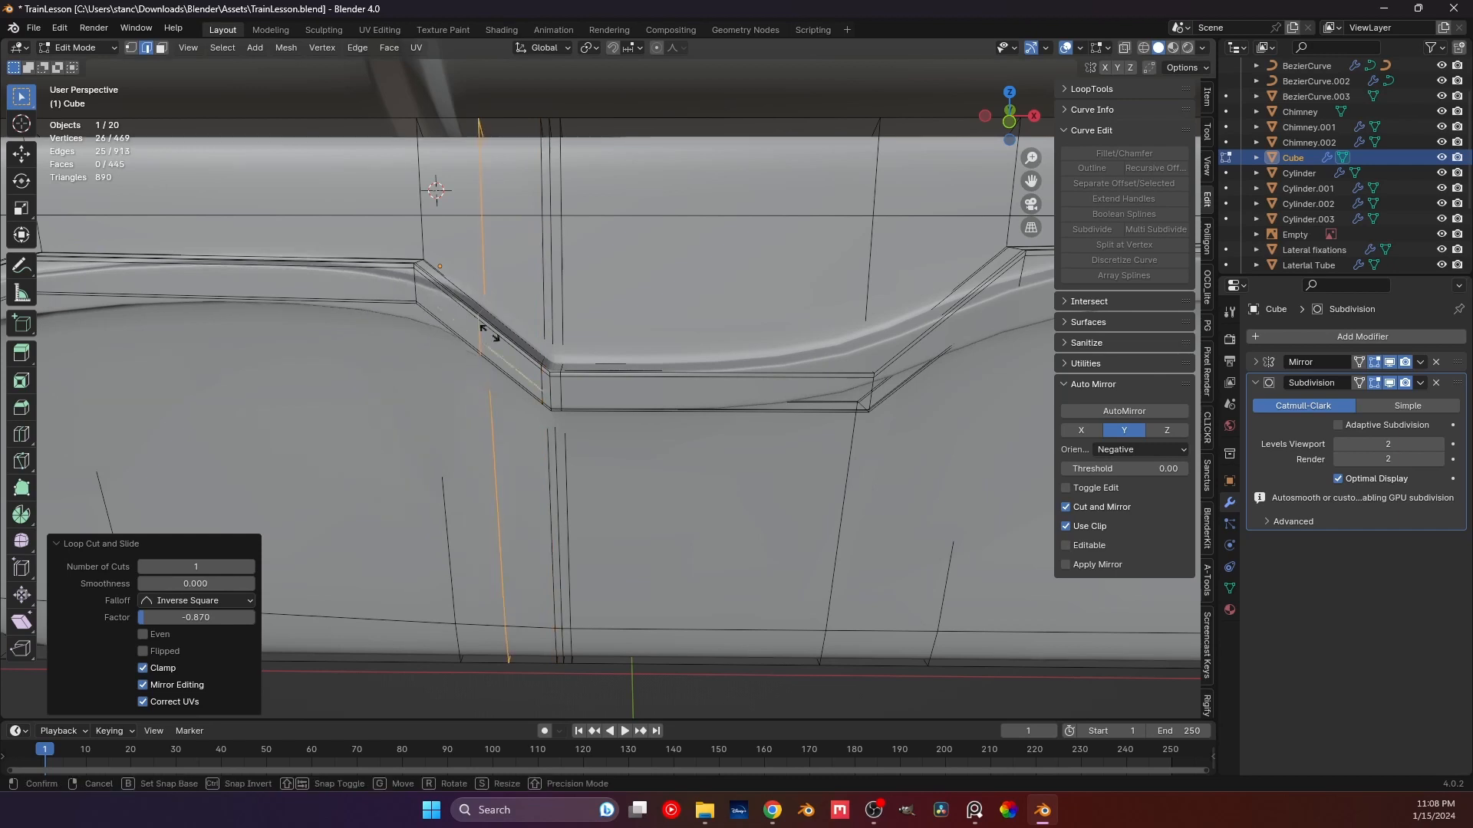
pyautogui.click(406, 325)
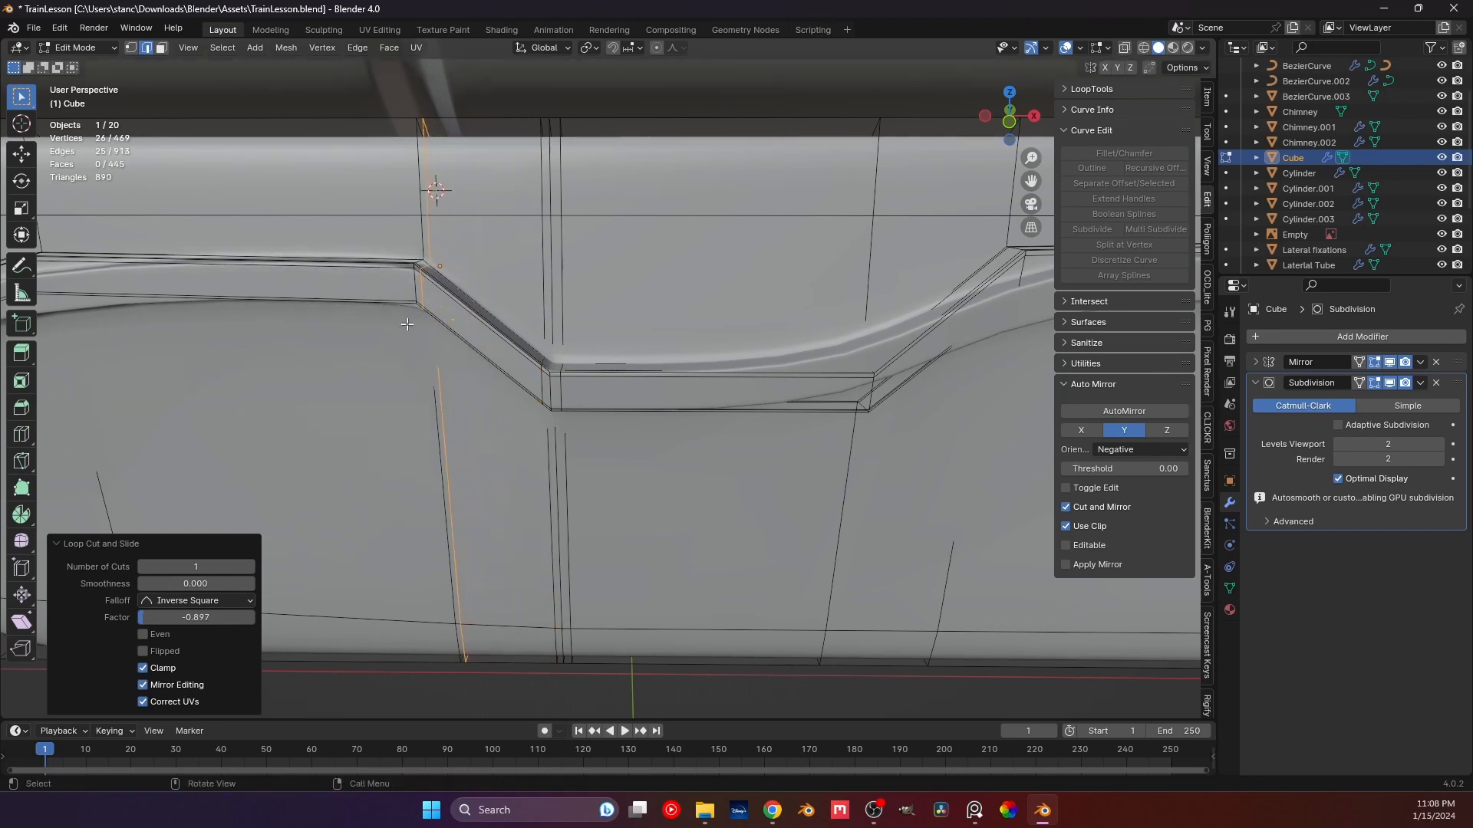
pyautogui.keyDown('shift'); pyautogui.moveTo(407, 325); pyautogui.dragTo(721, 270, button='middle'); pyautogui.keyUp('shift')
pyautogui.hotkey('ctrl', 'r')
pyautogui.click(560, 304)
pyautogui.click(570, 307)
# Add vertical loop cuts on both sides of the raised section's corner toward the slanted end, with factors of about -0.925 and -0.928.
pyautogui.hotkey('ctrl', 'r')
pyautogui.click(319, 221)
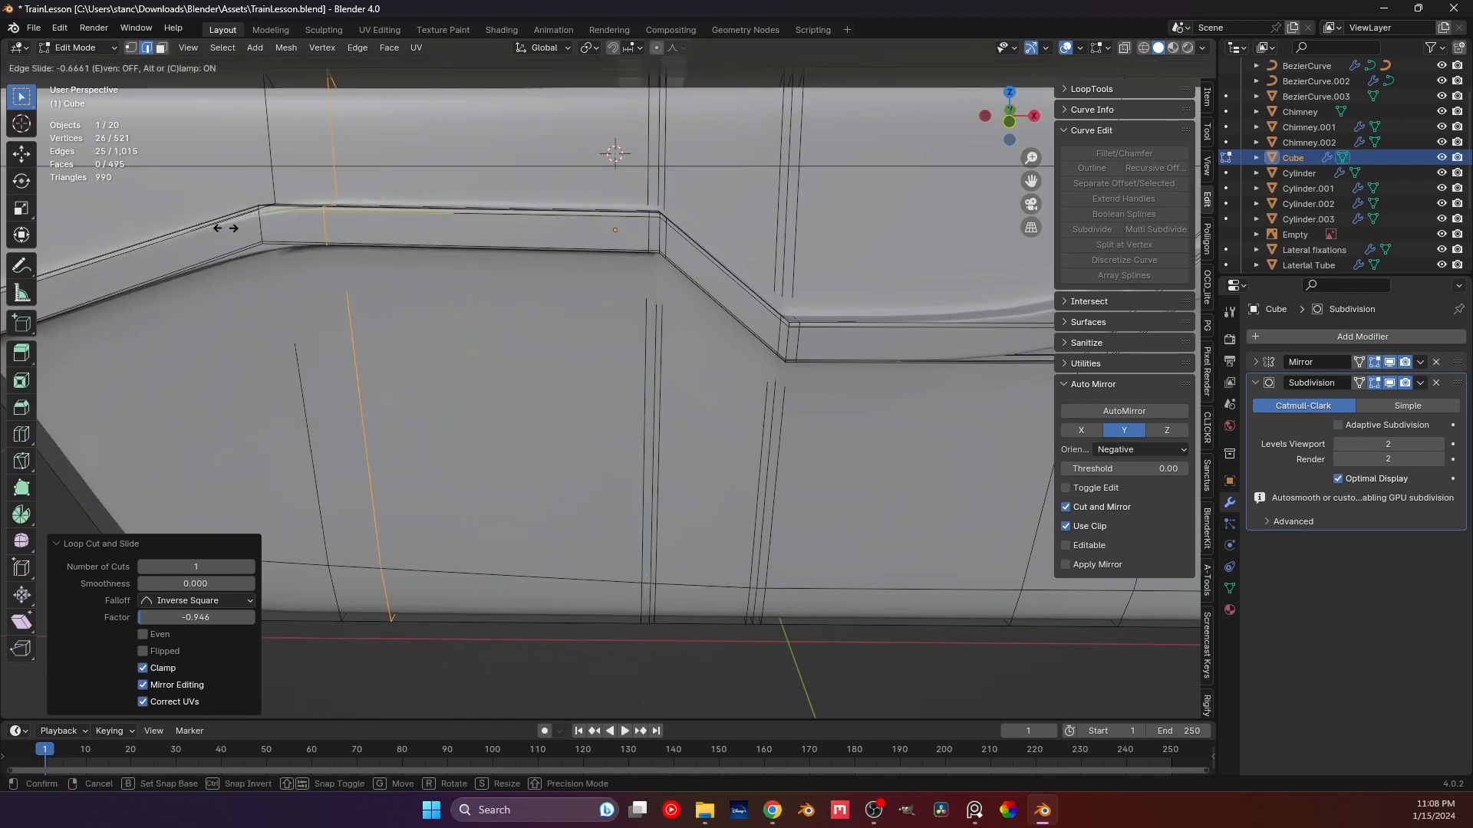
pyautogui.click(180, 229)
pyautogui.keyDown('shift'); pyautogui.moveTo(180, 229); pyautogui.dragTo(271, 210, button='middle'); pyautogui.keyUp('shift')
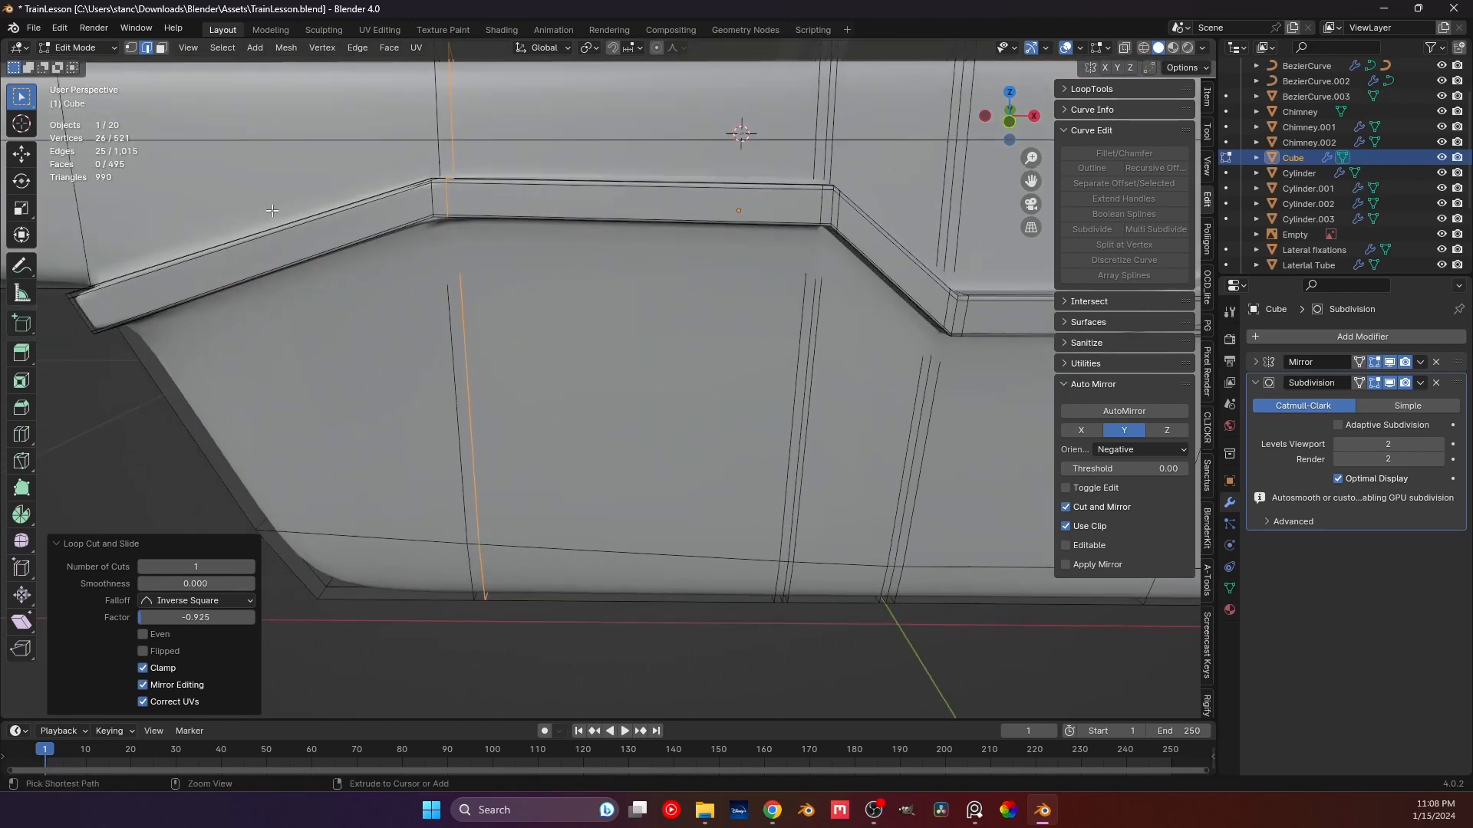
pyautogui.hotkey('ctrl', 'r')
pyautogui.click(295, 212)
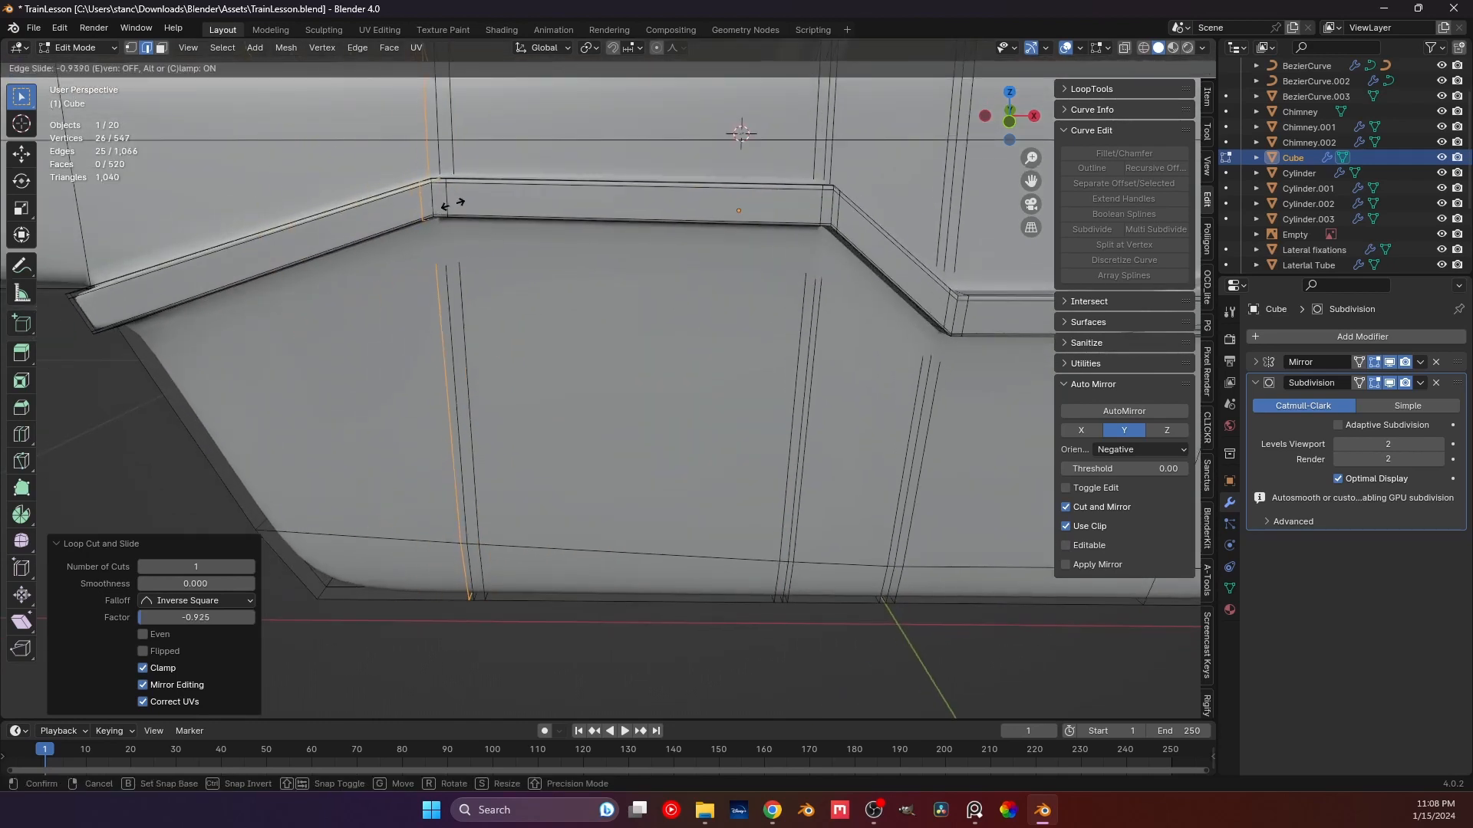
pyautogui.click(451, 204)
pyautogui.moveTo(451, 204); pyautogui.dragTo(448, 207, button='middle')
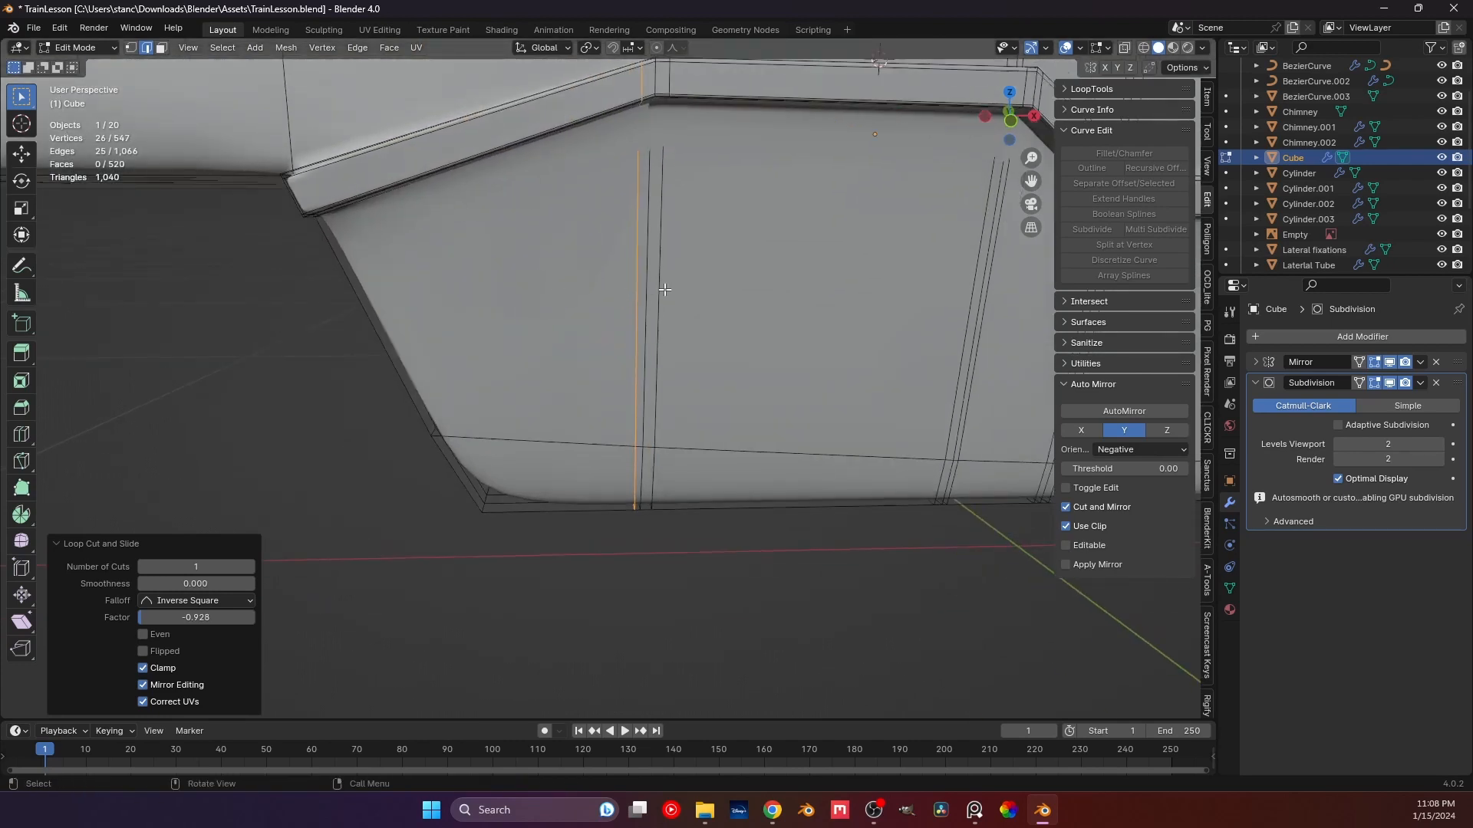
pyautogui.scroll(-2, 664, 289)
pyautogui.keyDown('shift'); pyautogui.moveTo(634, 305); pyautogui.dragTo(551, 396, button='middle'); pyautogui.keyUp('shift')
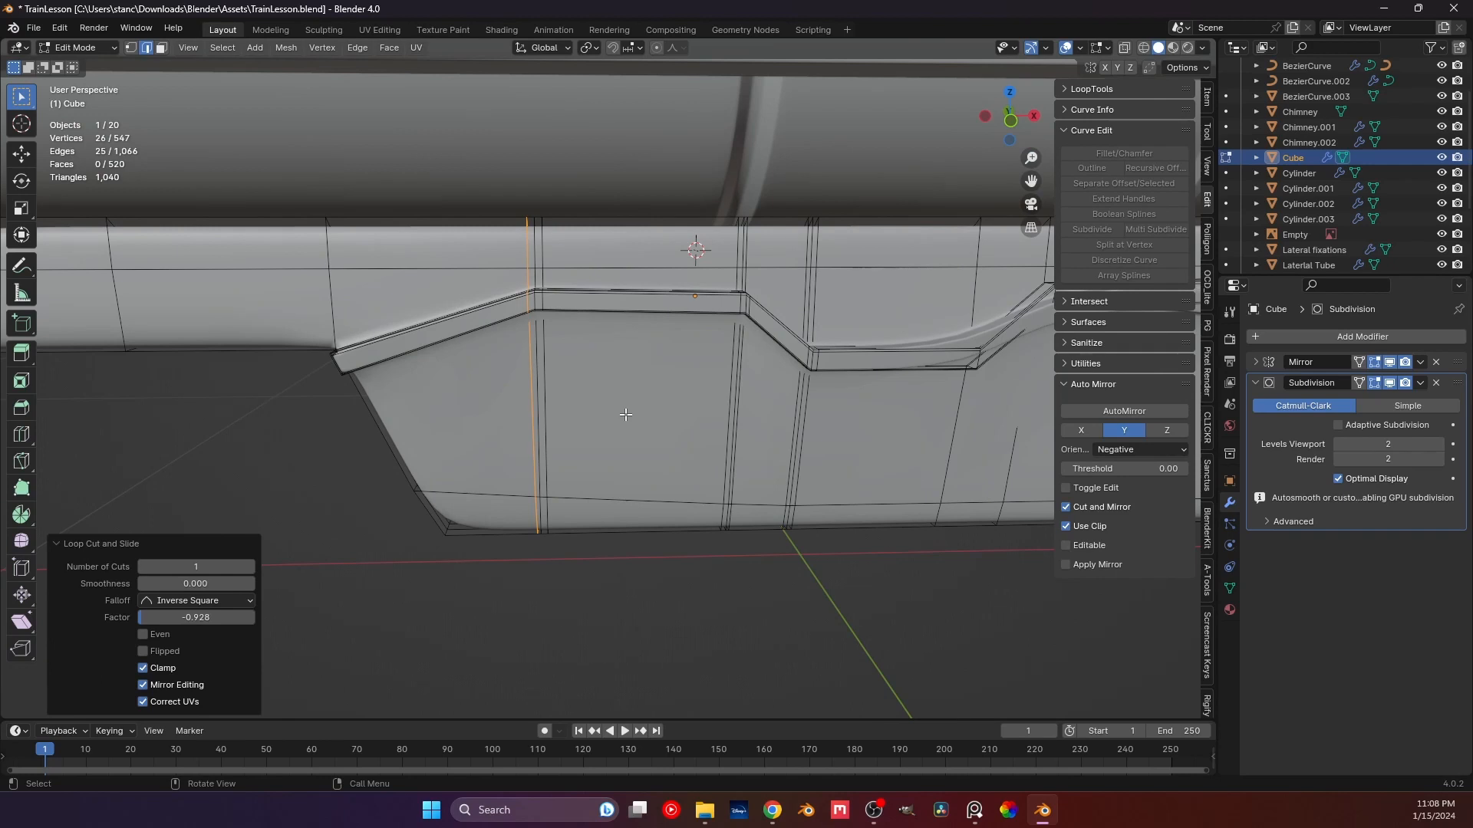
pyautogui.scroll(2, 511, 313)
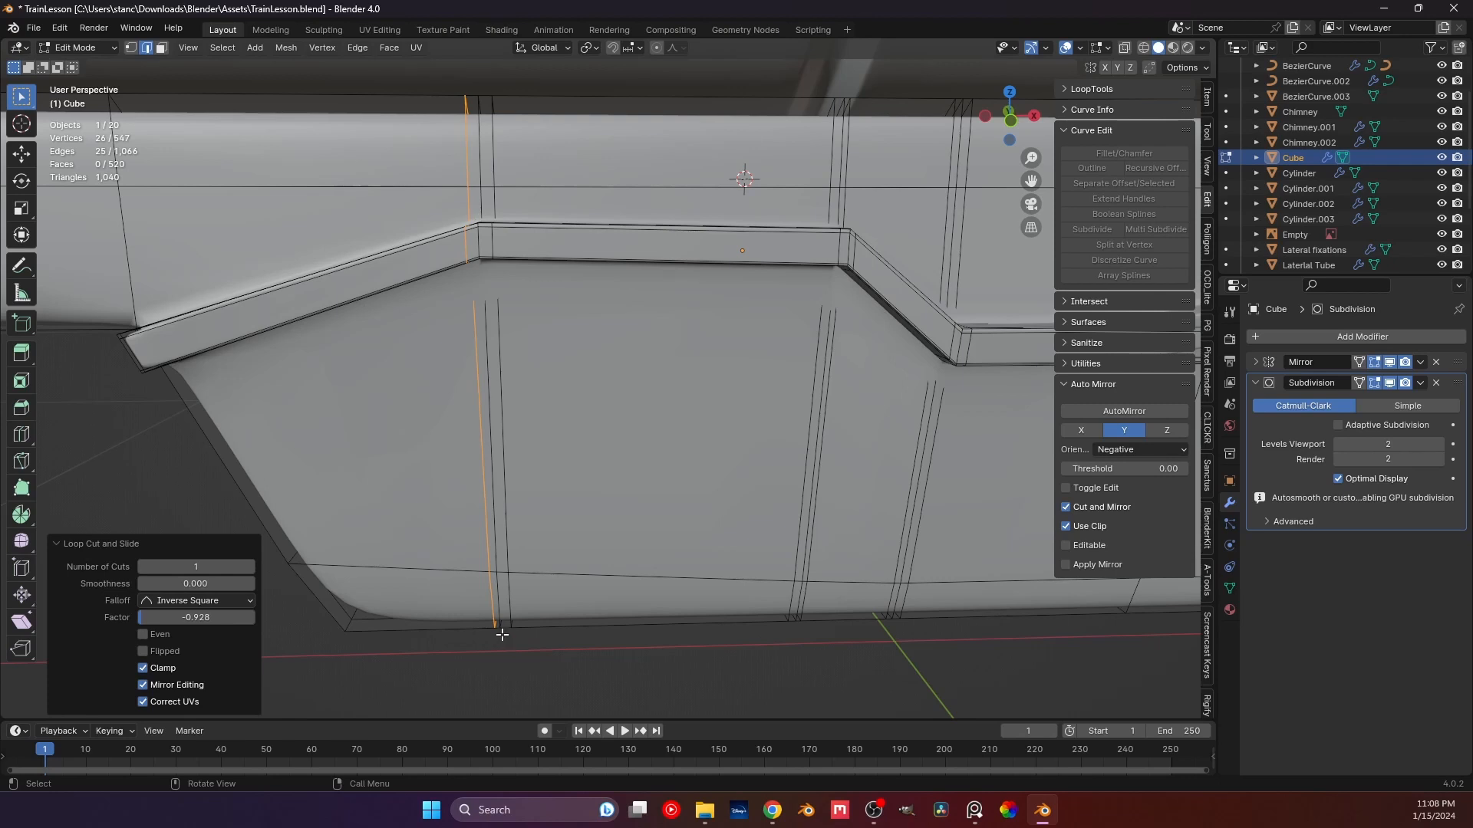
pyautogui.press('g')
pyautogui.press('g')
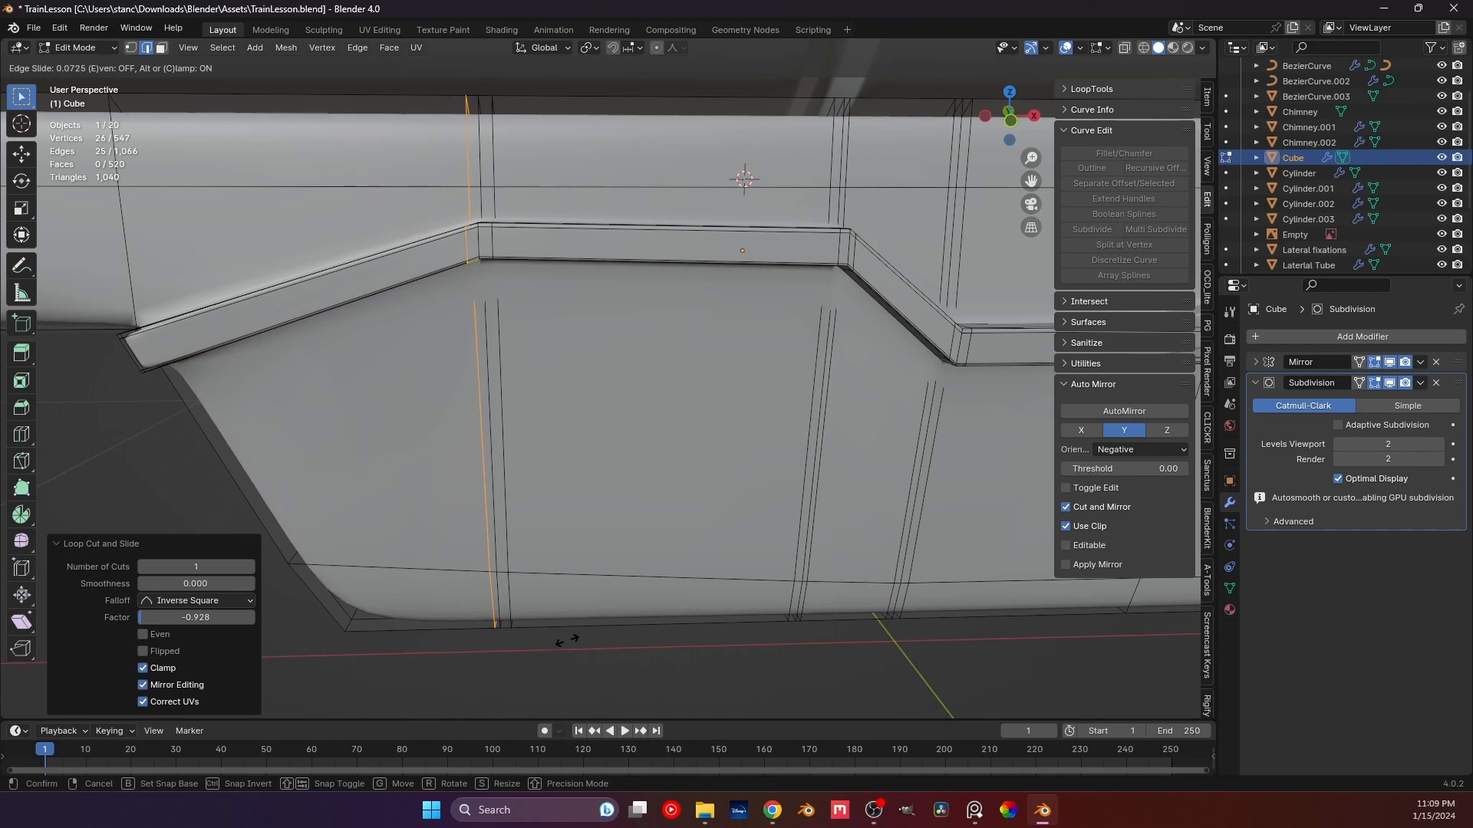
pyautogui.click(564, 637)
# Add a horizontal loop cut around the side frame close to its bottom edge, then clear the selection.
pyautogui.moveTo(529, 524); pyautogui.dragTo(443, 460, button='middle')
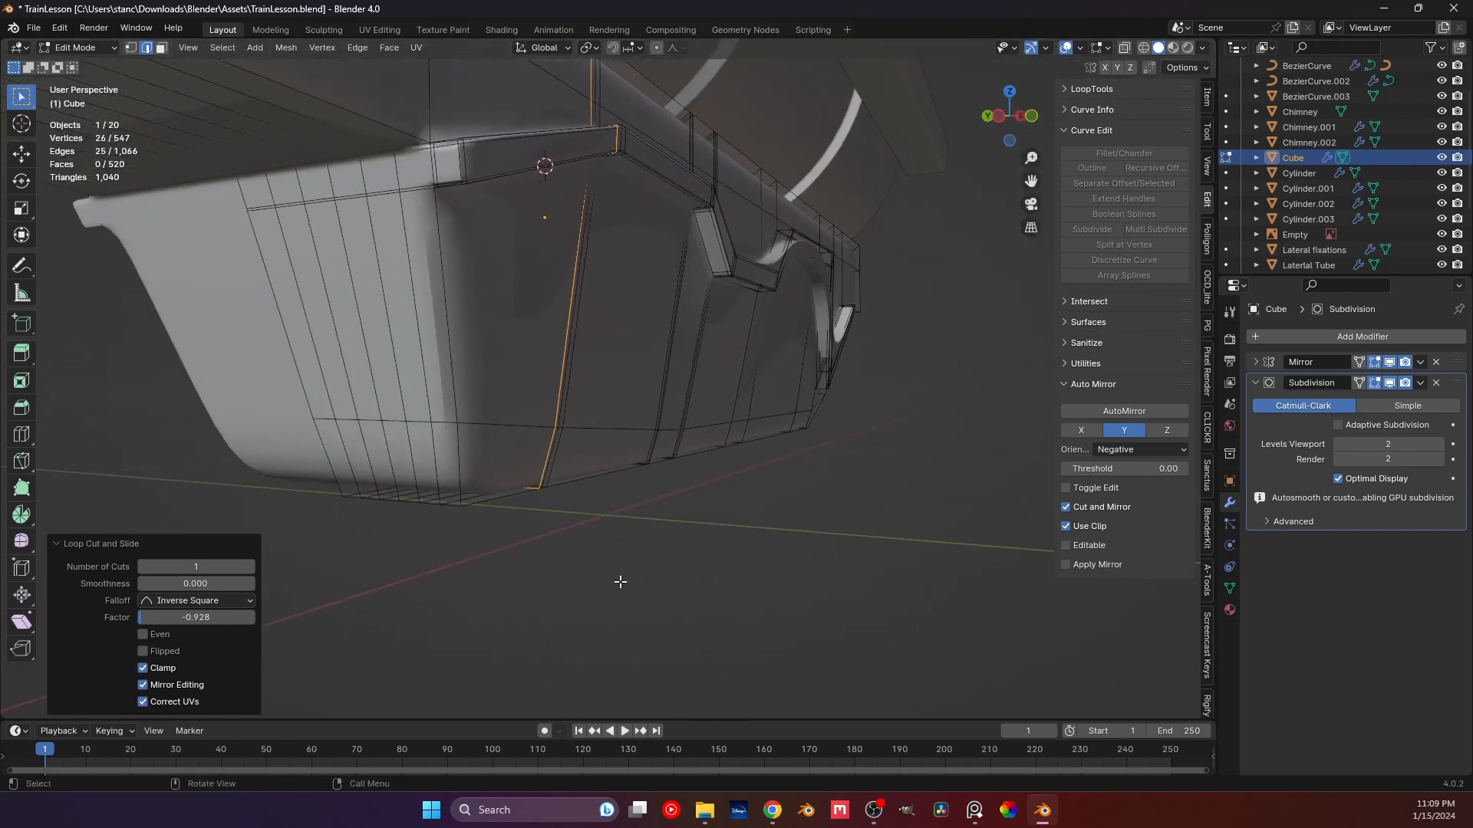
pyautogui.click(618, 582)
pyautogui.scroll(1, 460, 514)
pyautogui.hotkey('ctrl', 'r')
pyautogui.click(387, 482)
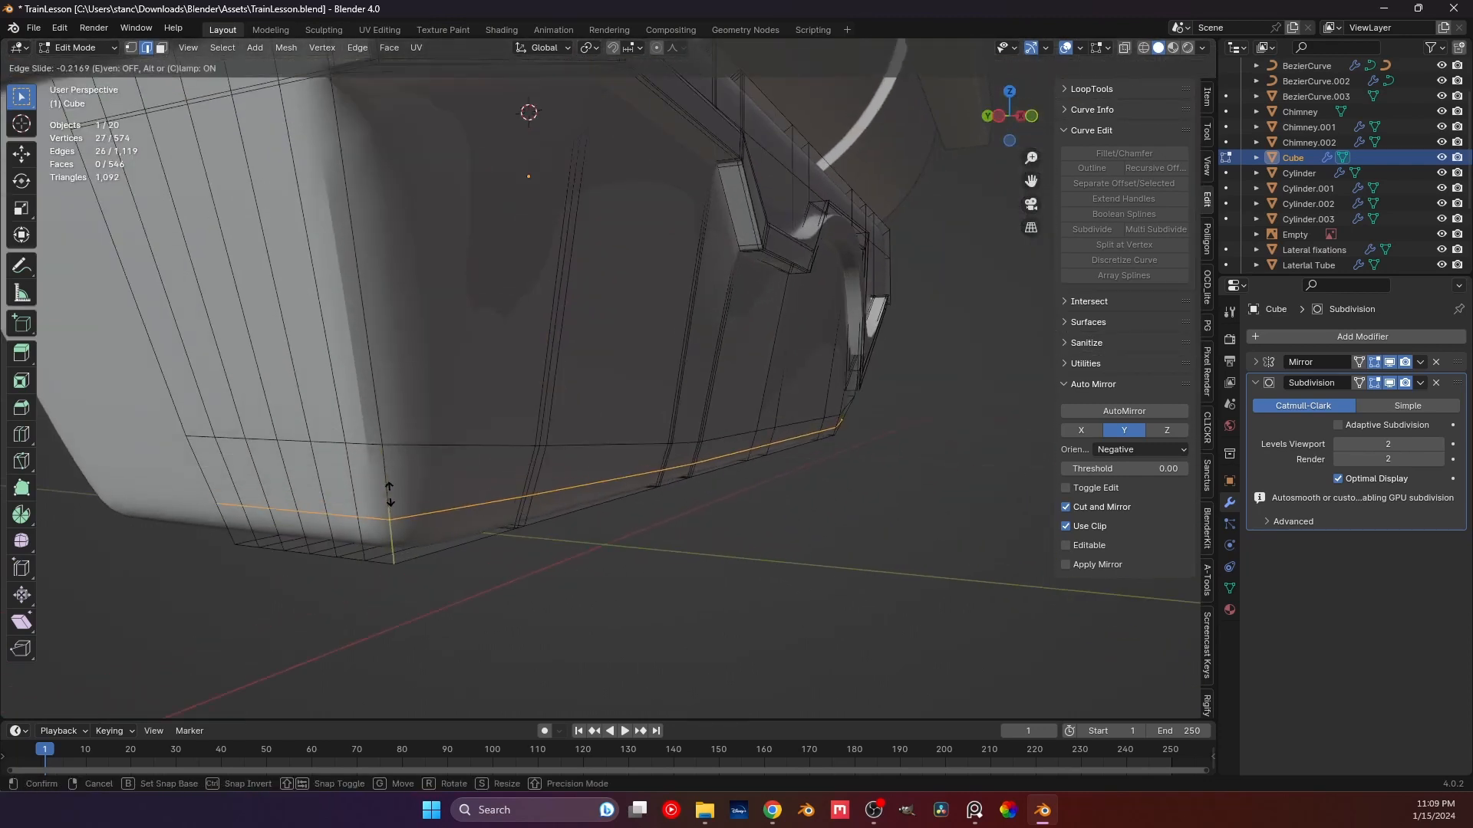
pyautogui.click(394, 536)
pyautogui.scroll(-1, 452, 527)
pyautogui.click(516, 624)
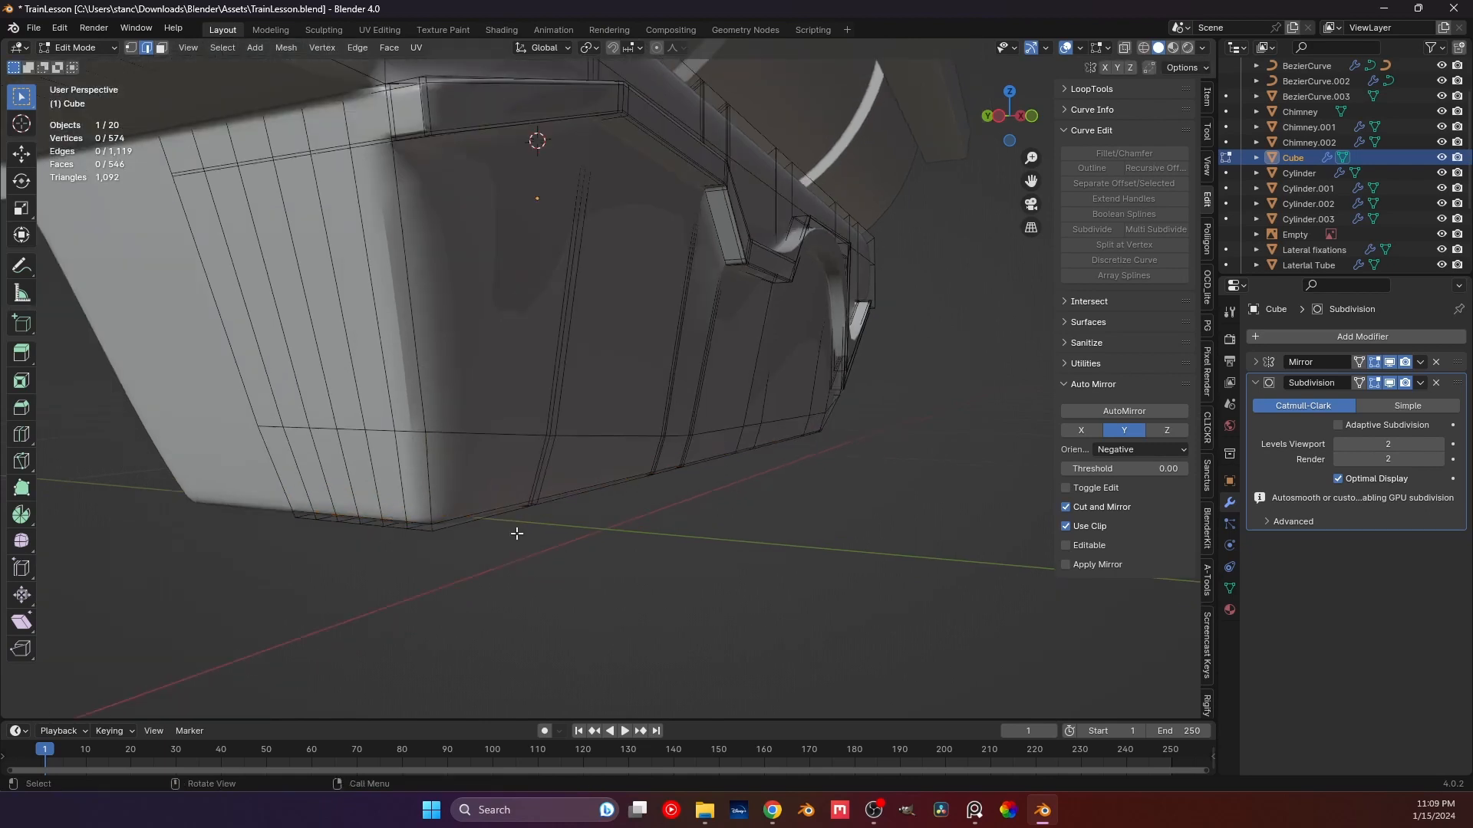
# Add a horizontal loop cut directly beneath the contour band with factor 0.940.
pyautogui.moveTo(516, 624); pyautogui.dragTo(542, 463, button='middle')
pyautogui.hotkey('ctrl', 'r')
pyautogui.click(476, 461)
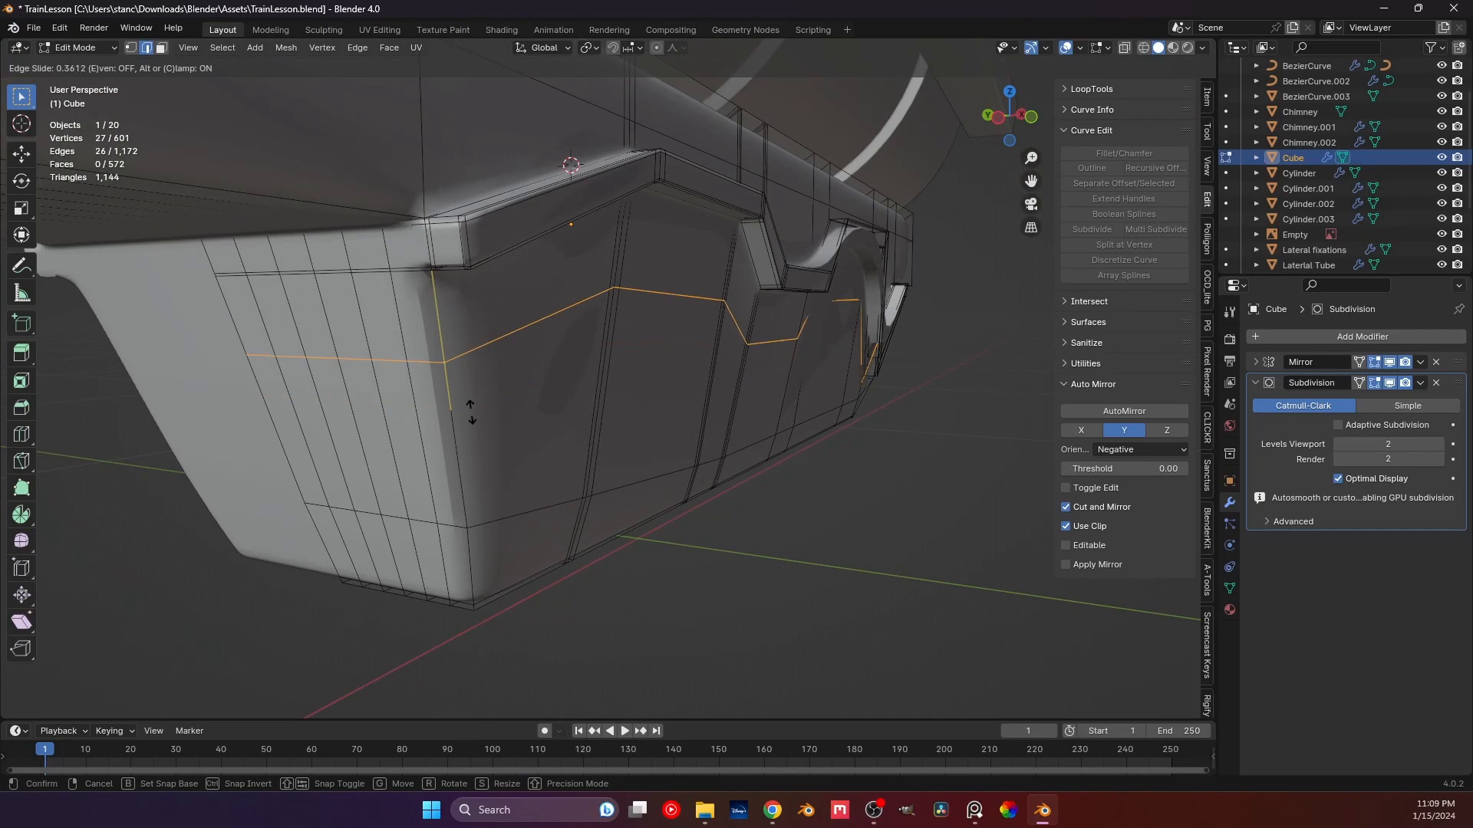
pyautogui.click(471, 345)
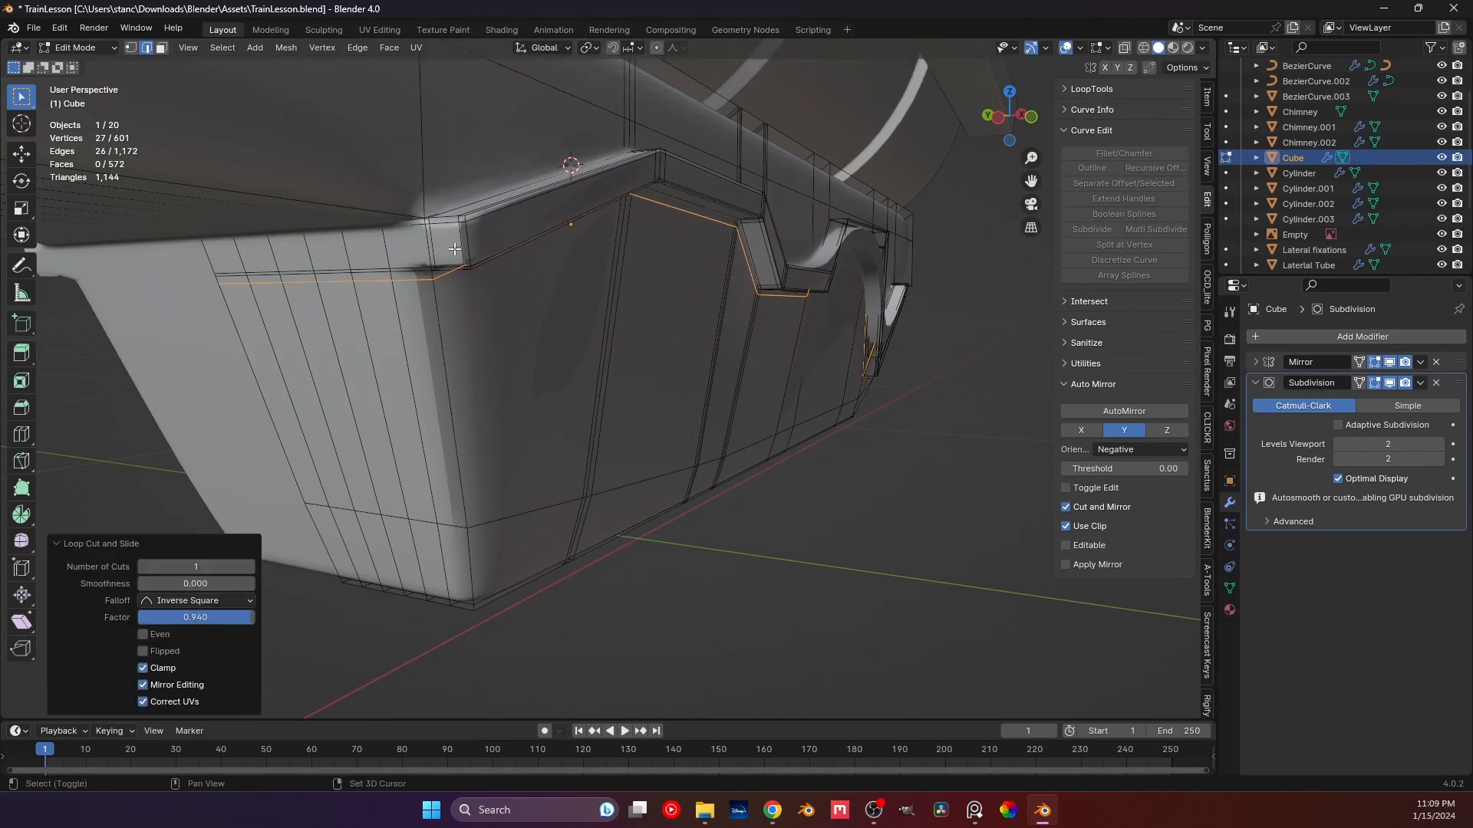
# Add two lengthwise loop cuts on the frame's upper section, near its lower edge with factor 0.742 and its upper ledge with factor -0.919.
pyautogui.moveTo(471, 345); pyautogui.dragTo(417, 320, button='middle')
pyautogui.hotkey('ctrl', 'r')
pyautogui.click(494, 230)
pyautogui.click(495, 271)
pyautogui.scroll(4, 416, 320)
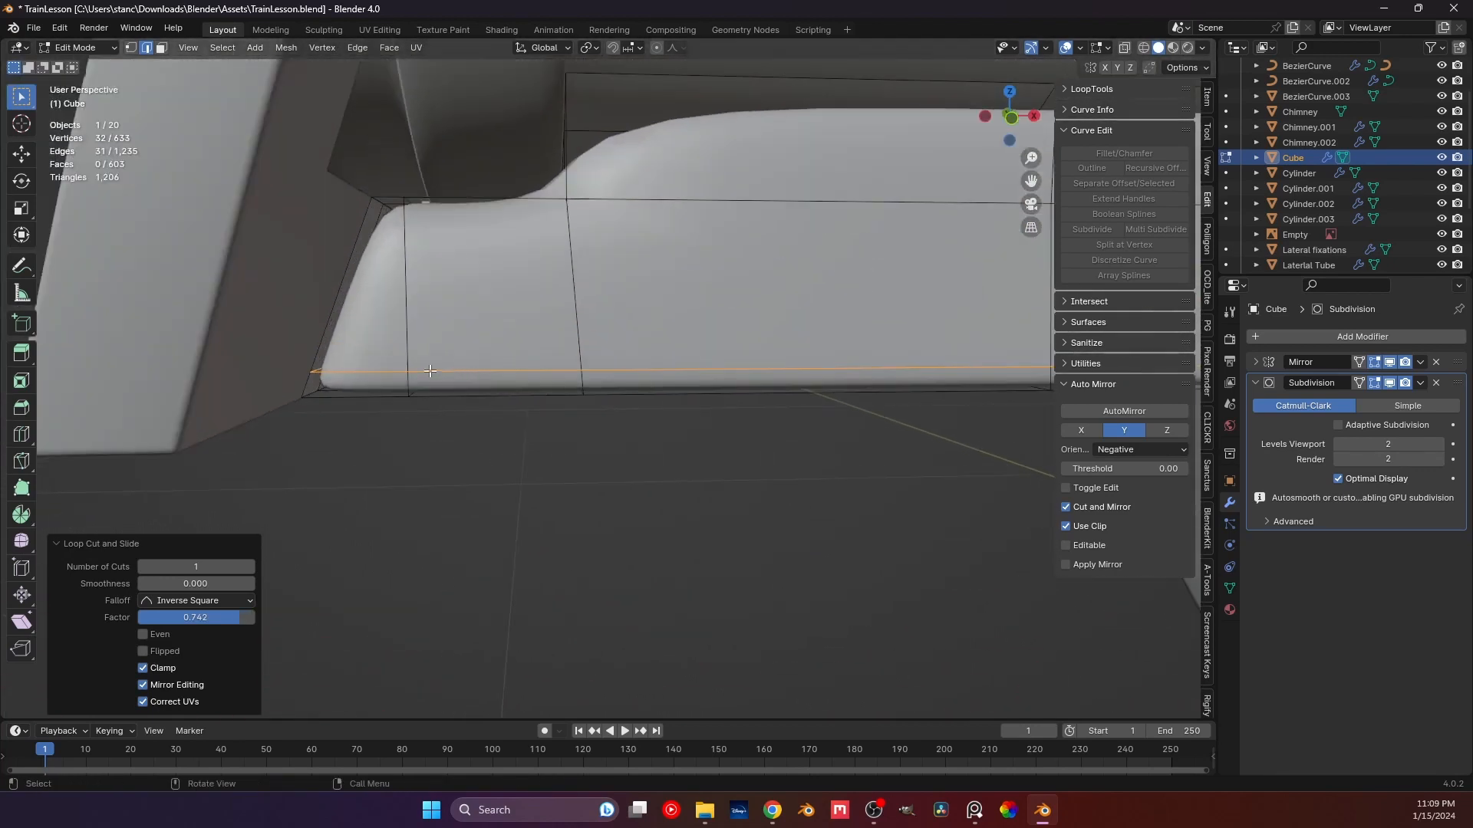
pyautogui.hotkey('ctrl', 'r')
pyautogui.click(401, 307)
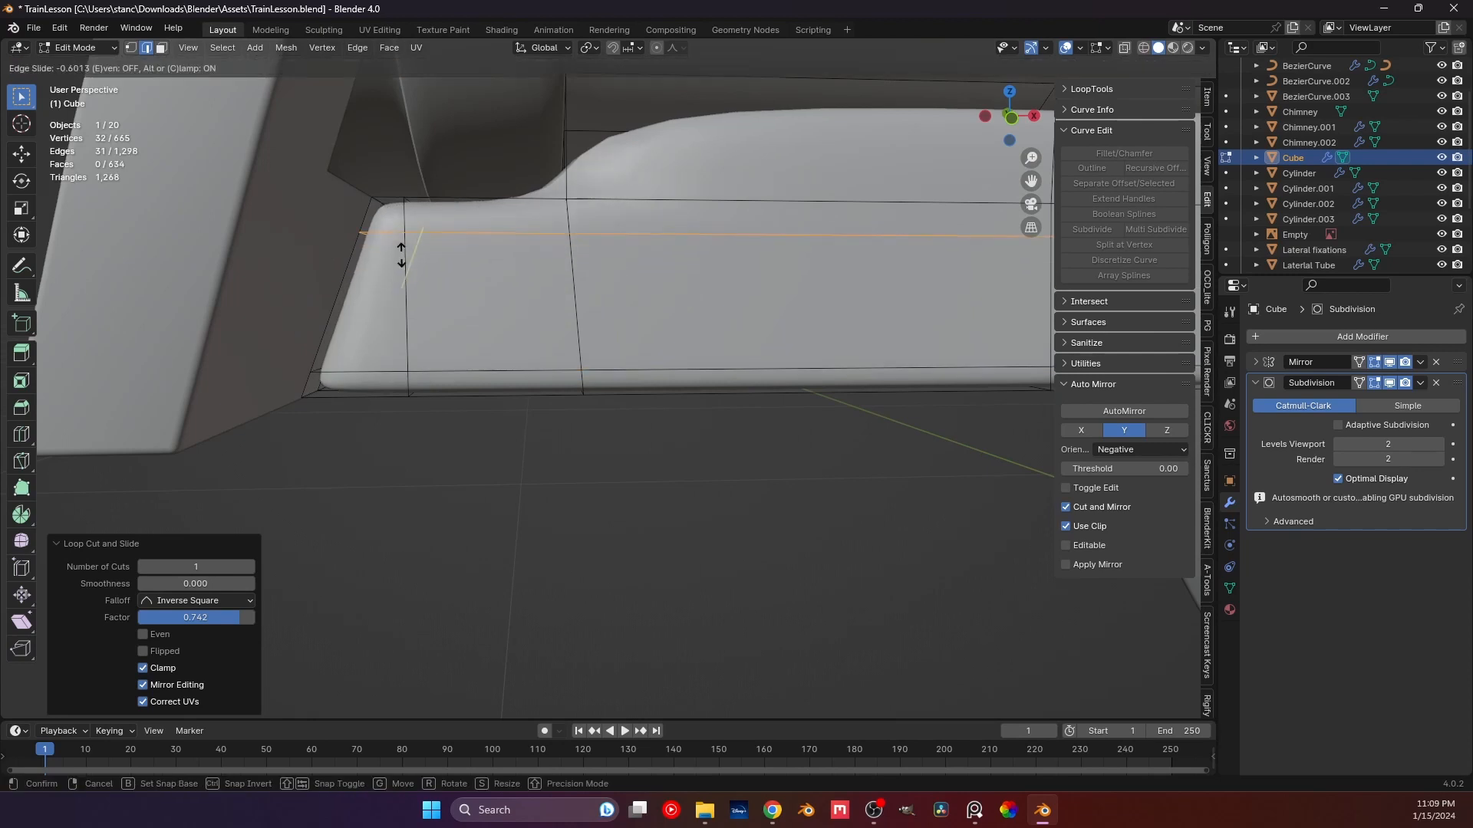
pyautogui.click(405, 230)
# Add a loop cut just below the curved top edge under the boiler with factor -0.854.
pyautogui.moveTo(405, 230); pyautogui.dragTo(365, 312, button='middle')
pyautogui.hotkey('ctrl', 'r')
pyautogui.click(337, 315)
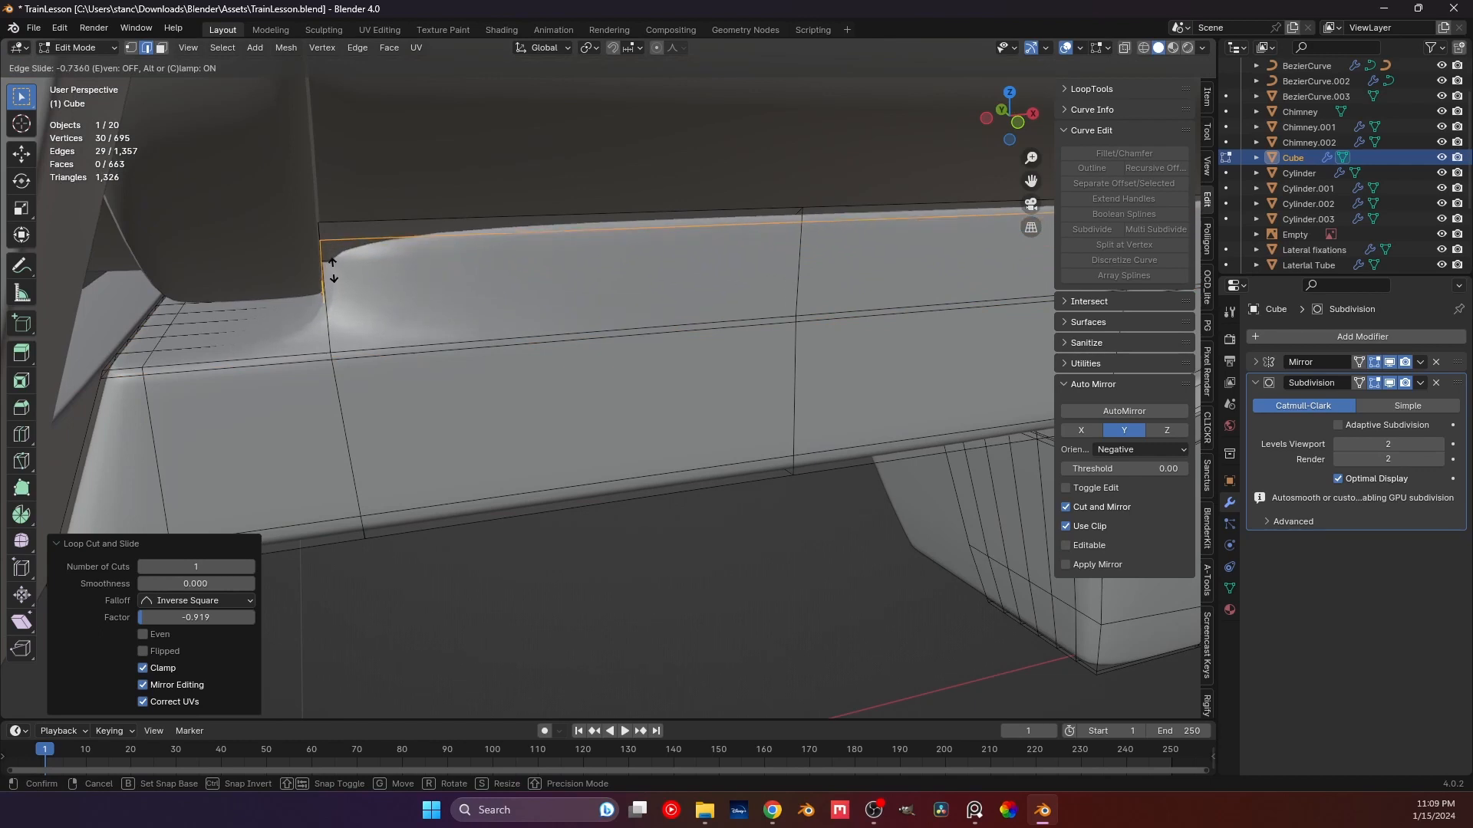
pyautogui.click(332, 261)
# Turn on X-ray and slide the new loop away from the curved top edge with factor 0.427.
pyautogui.moveTo(332, 260); pyautogui.dragTo(493, 262, button='middle')
pyautogui.click(1124, 48)
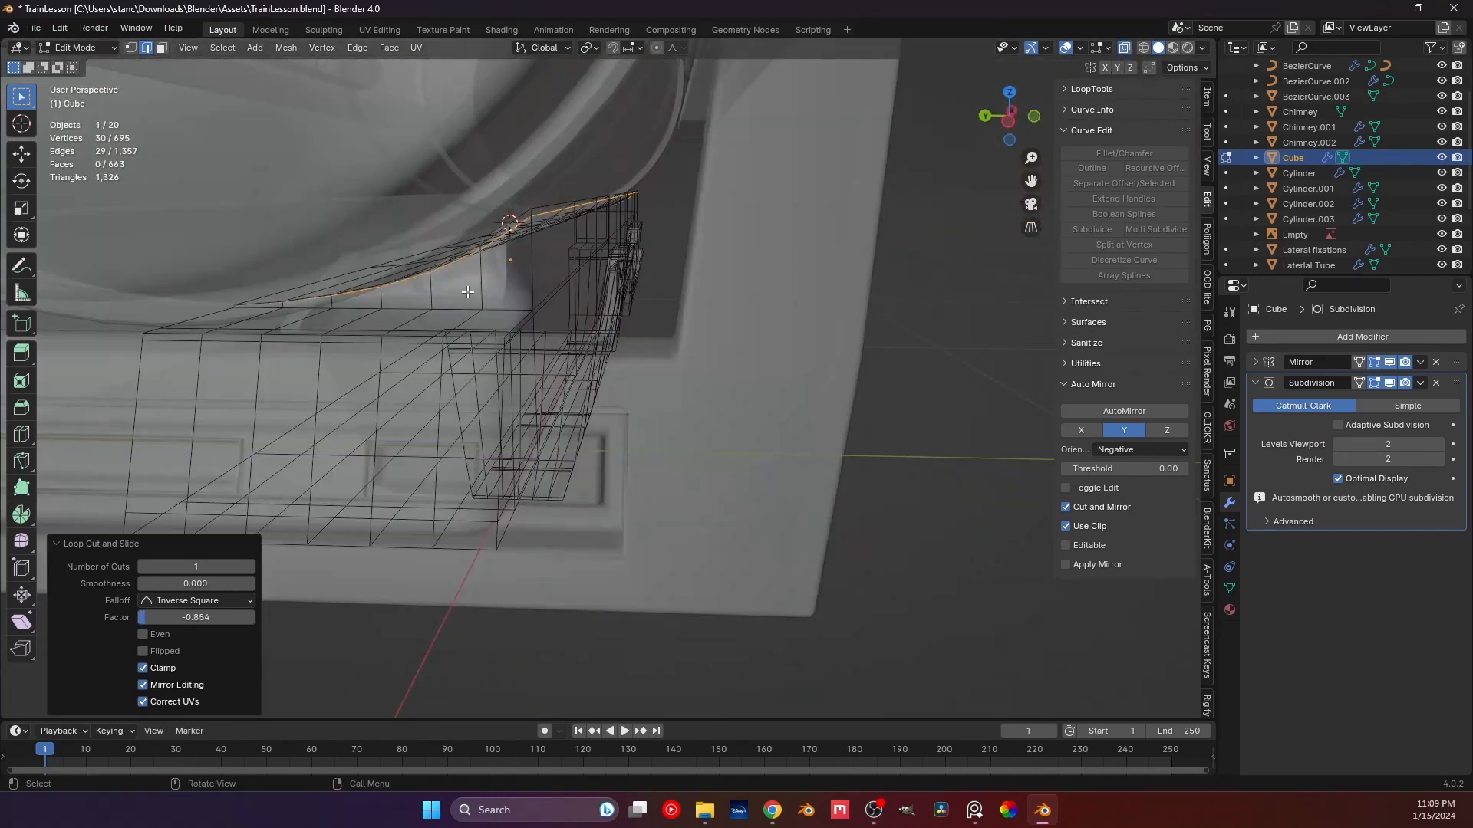
pyautogui.moveTo(437, 313); pyautogui.dragTo(461, 311, button='middle')
pyautogui.scroll(2, 298, 327)
pyautogui.moveTo(298, 326); pyautogui.dragTo(274, 307, button='middle')
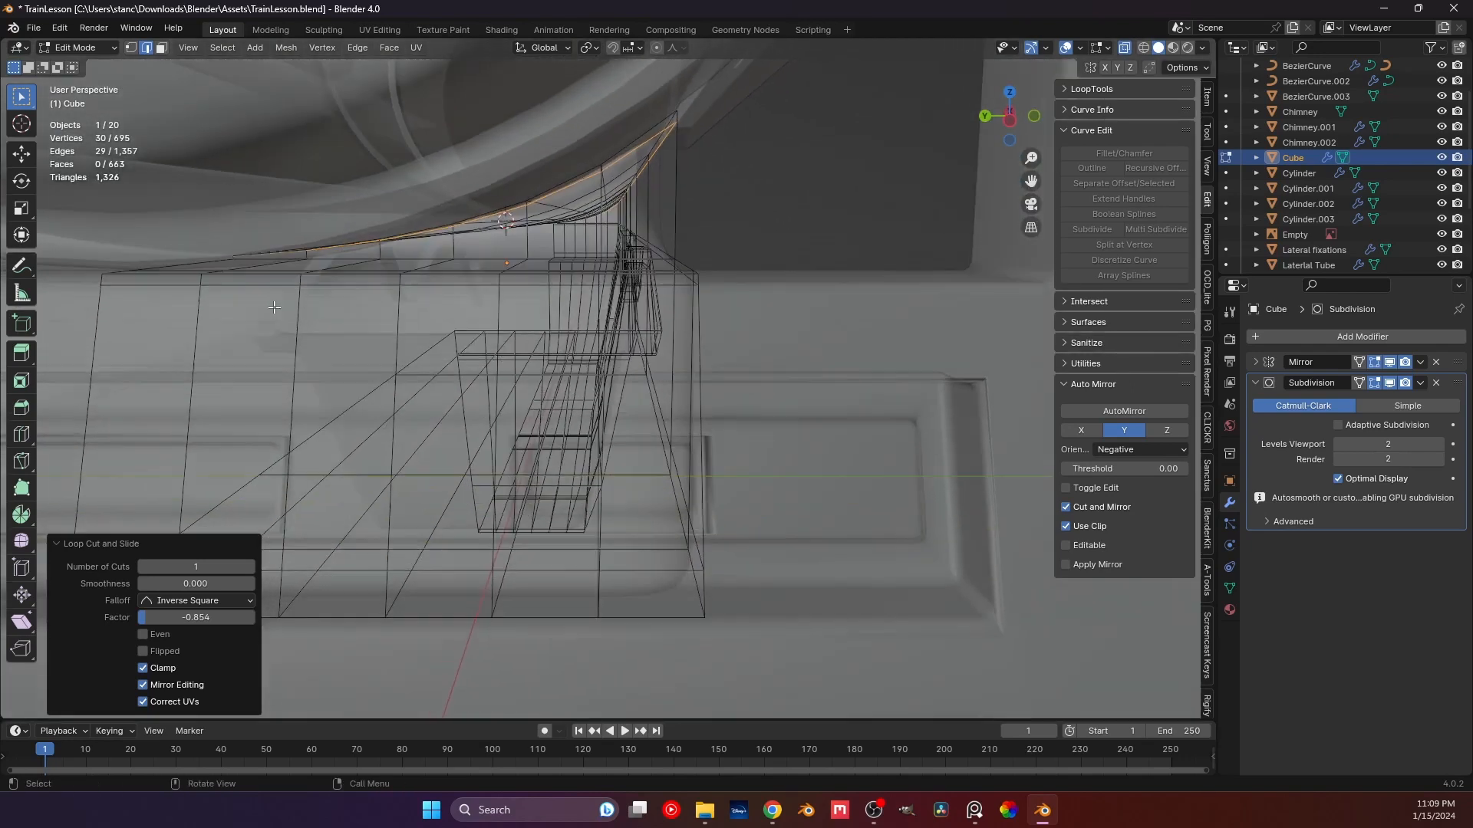
pyautogui.moveTo(253, 252); pyautogui.dragTo(457, 274, button='middle')
pyautogui.press('g')
pyautogui.press('g')
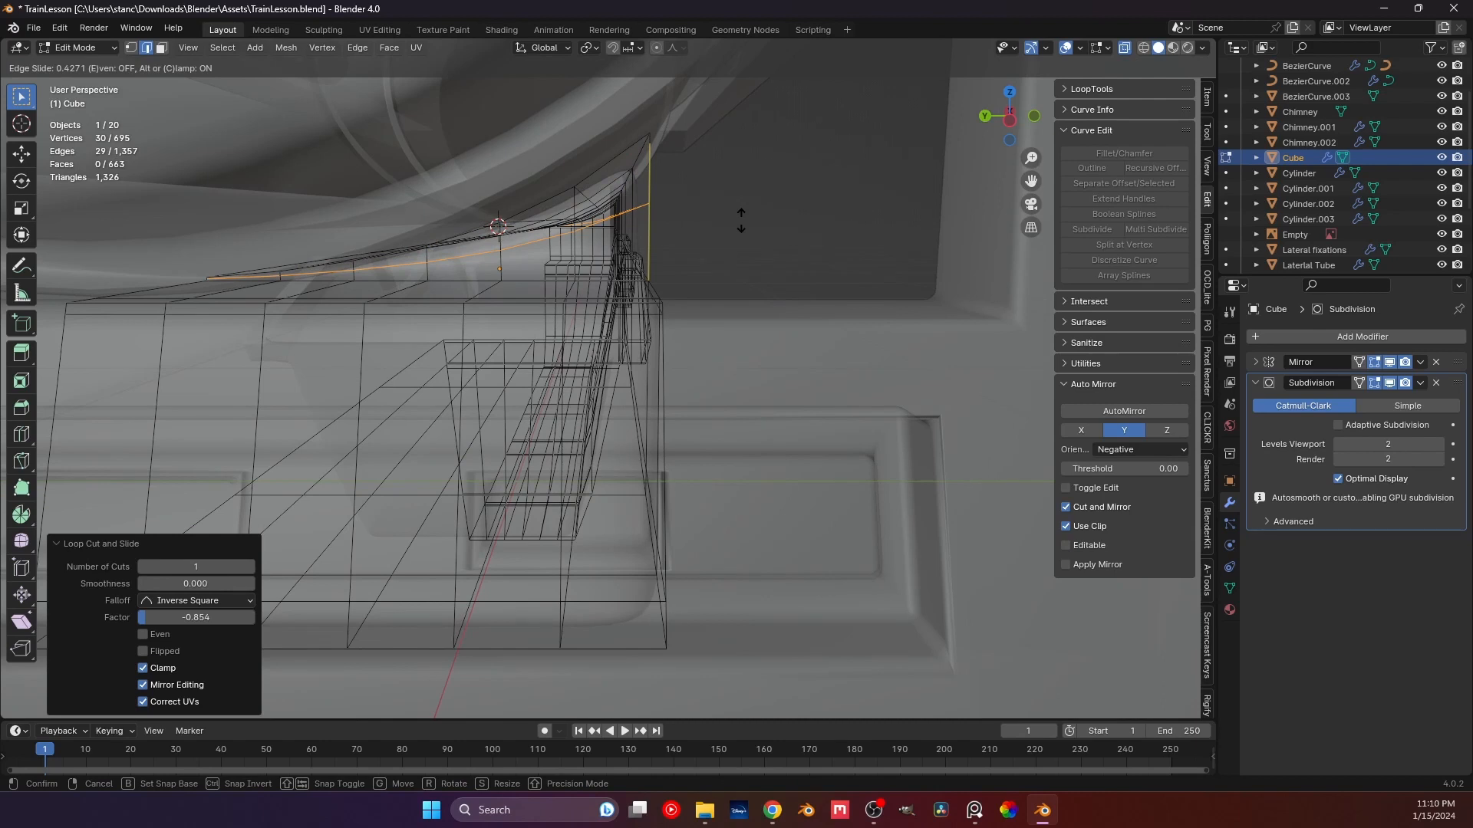
pyautogui.click(741, 220)
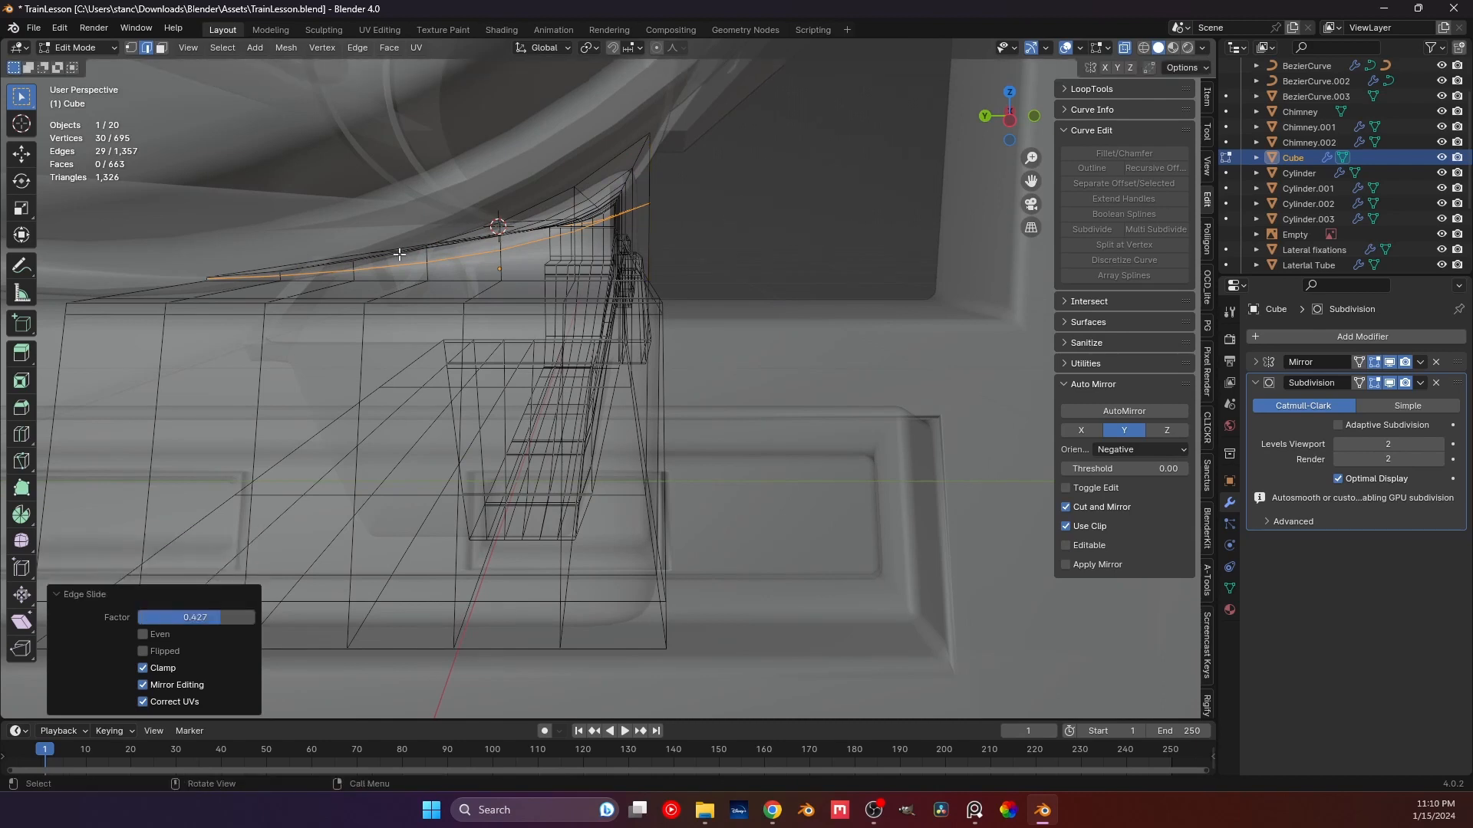
# Select the slid loop's vertices as a shortest path from one curved end along the frame's side to the other end.
pyautogui.press('1')
pyautogui.click(366, 275)
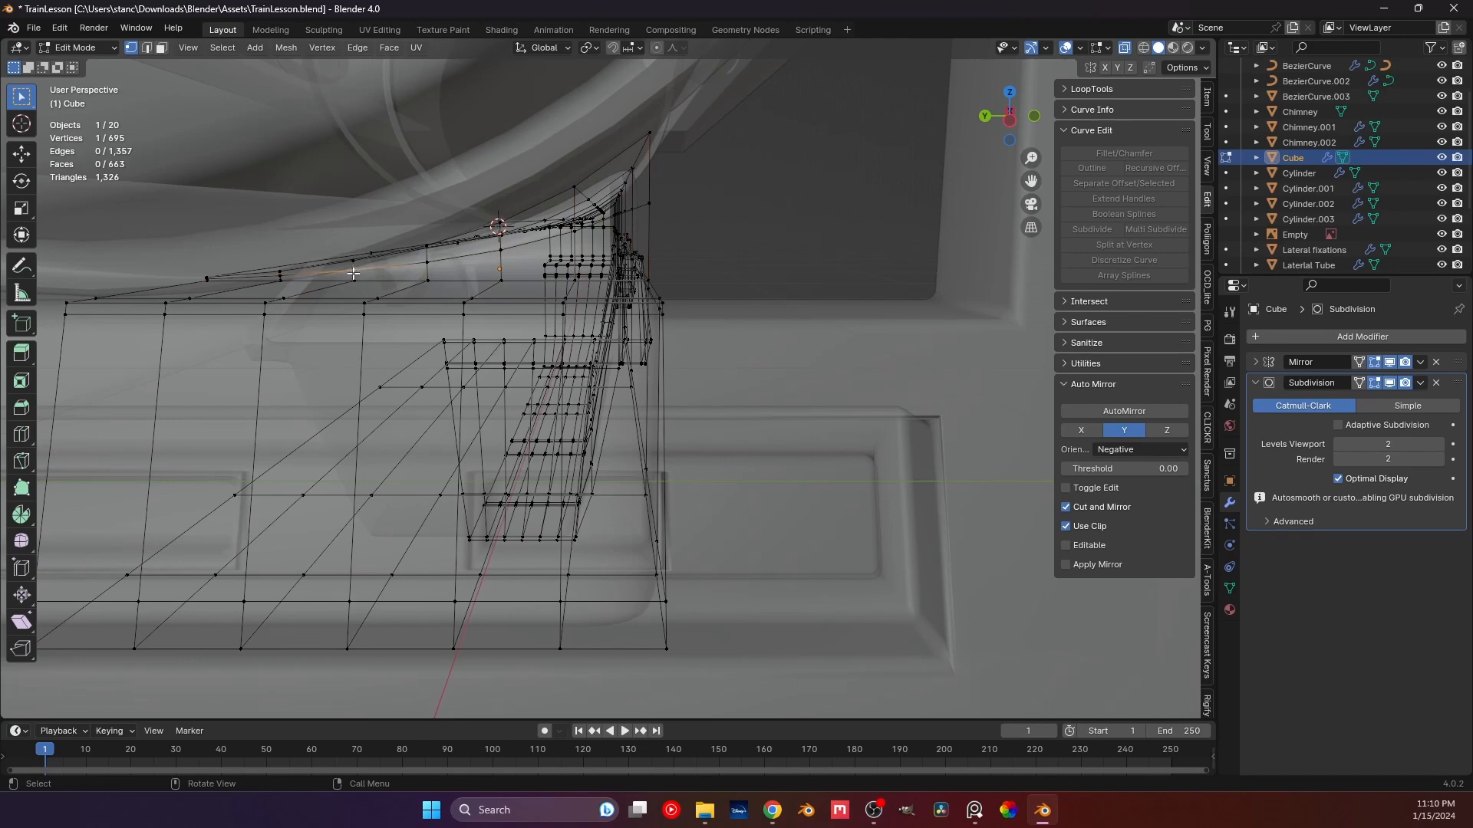
pyautogui.keyDown('ctrl'); pyautogui.click(649, 204); pyautogui.keyUp('ctrl')
pyautogui.moveTo(696, 220); pyautogui.dragTo(375, 296, button='middle')
pyautogui.scroll(4, 443, 307)
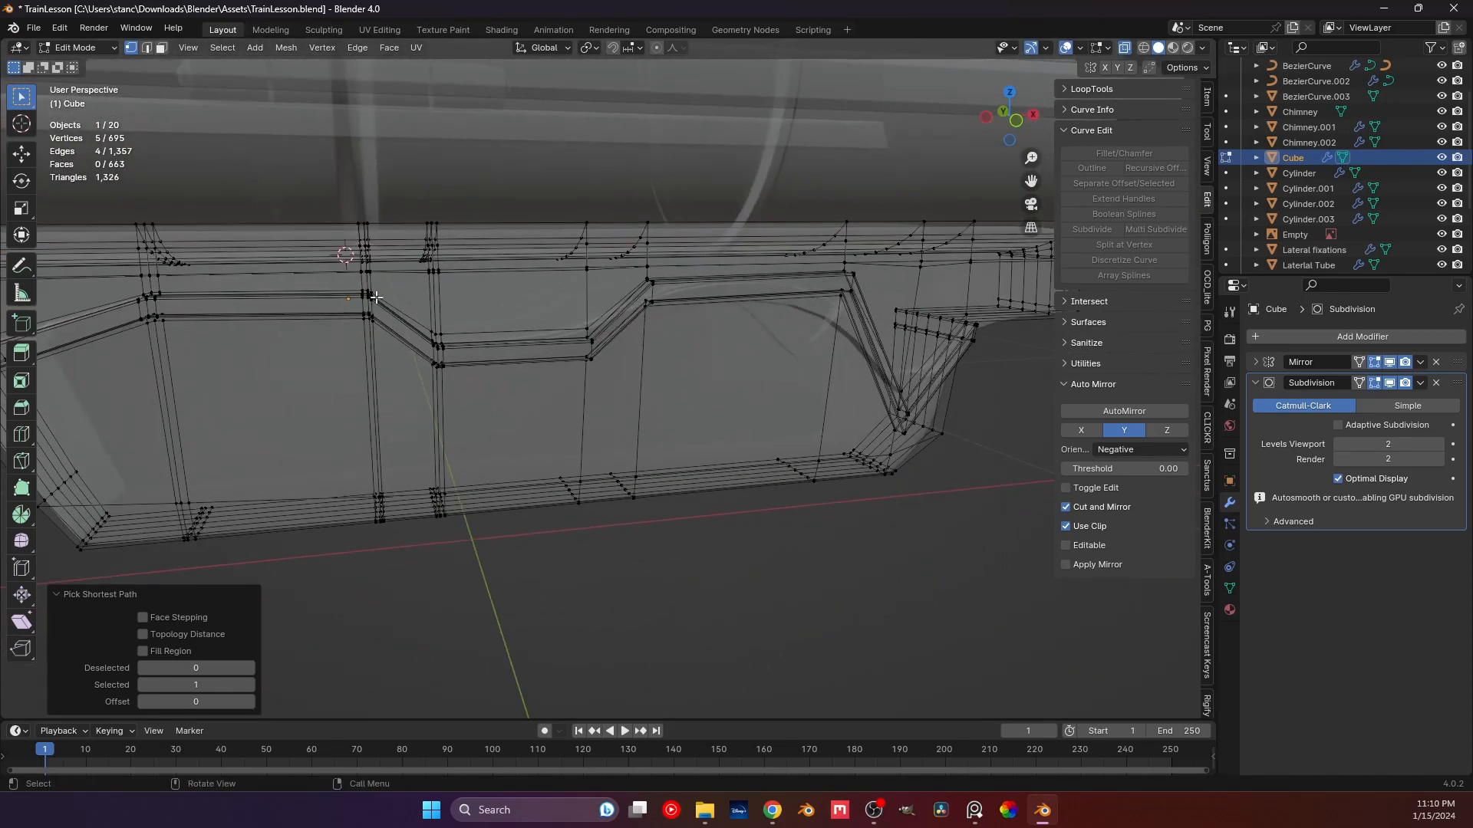
pyautogui.click(1125, 48)
pyautogui.keyDown('shift'); pyautogui.moveTo(959, 299); pyautogui.dragTo(436, 333, button='middle'); pyautogui.keyUp('shift')
pyautogui.scroll(3, 529, 330)
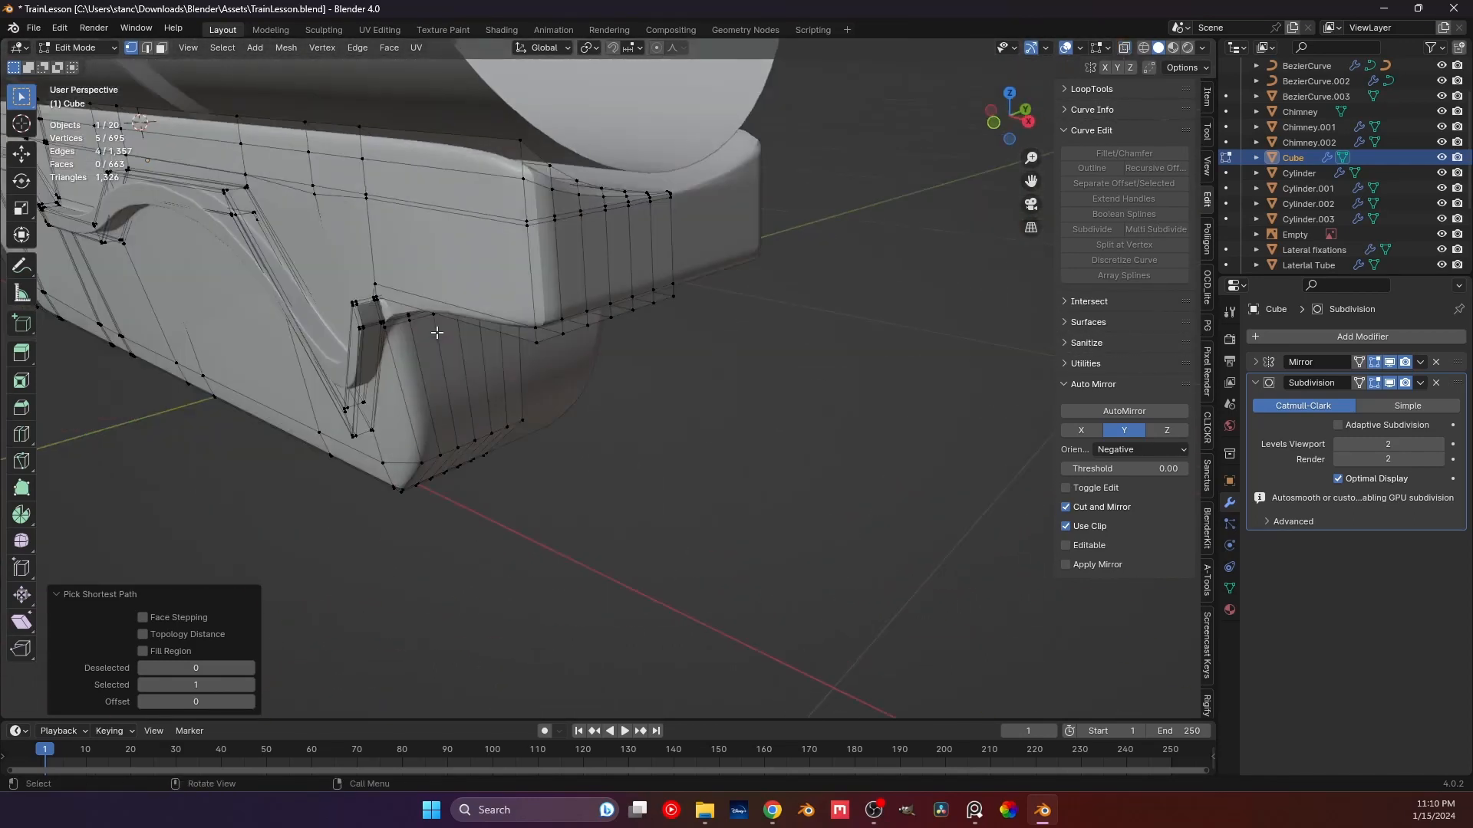
pyautogui.keyDown('ctrl'); pyautogui.click(537, 187); pyautogui.keyUp('ctrl')
pyautogui.moveTo(537, 186); pyautogui.dragTo(638, 297, button='middle')
pyautogui.keyDown('ctrl'); pyautogui.click(611, 185); pyautogui.keyUp('ctrl')
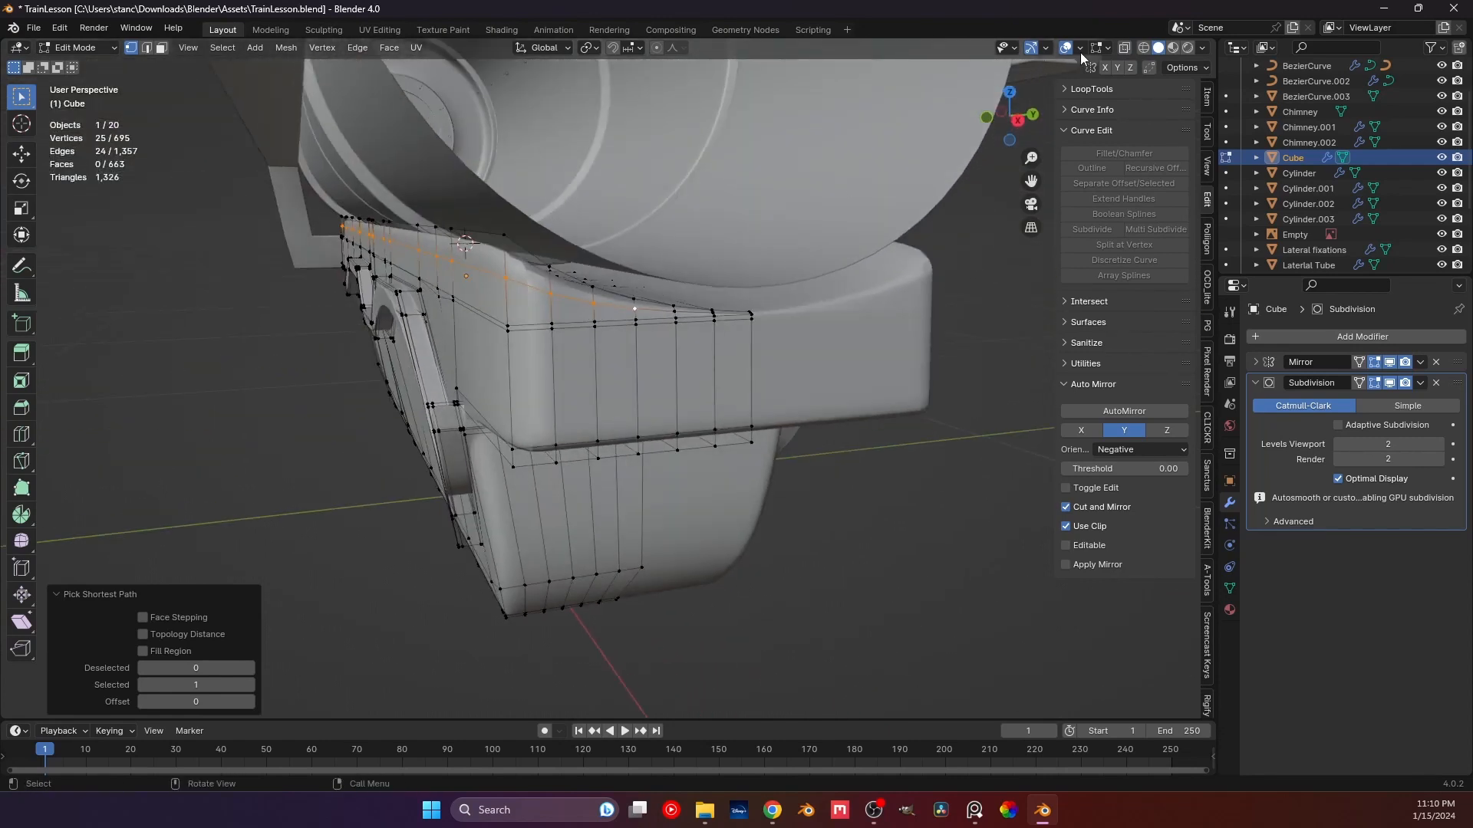
# Examine the selected loop against the boiler's curved underside in X-ray from the right and left orthographic views.
pyautogui.click(1124, 48)
pyautogui.press('KP_3')
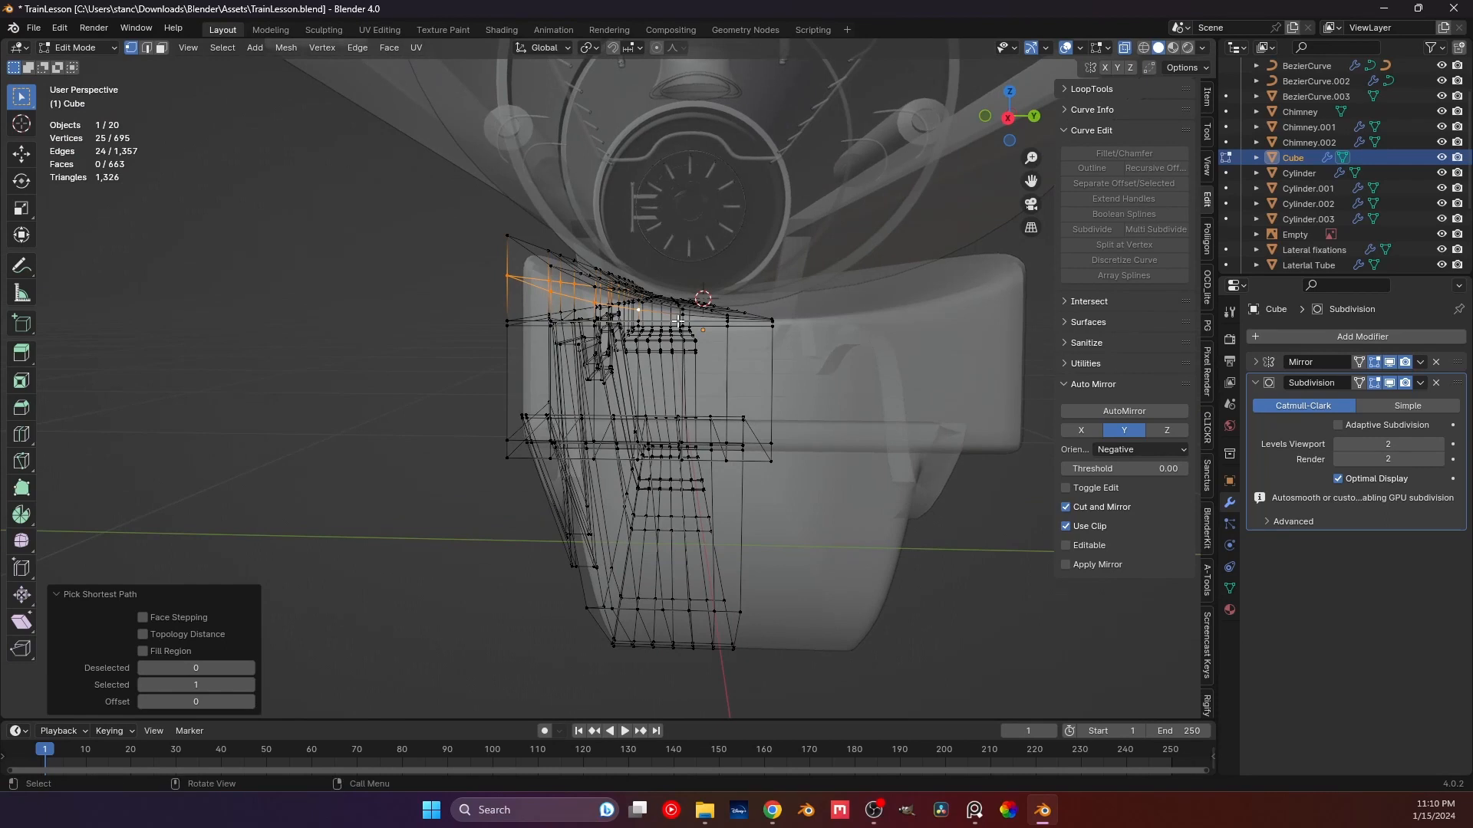
pyautogui.scroll(3, 678, 321)
pyautogui.moveTo(678, 320); pyautogui.dragTo(757, 393, button='middle')
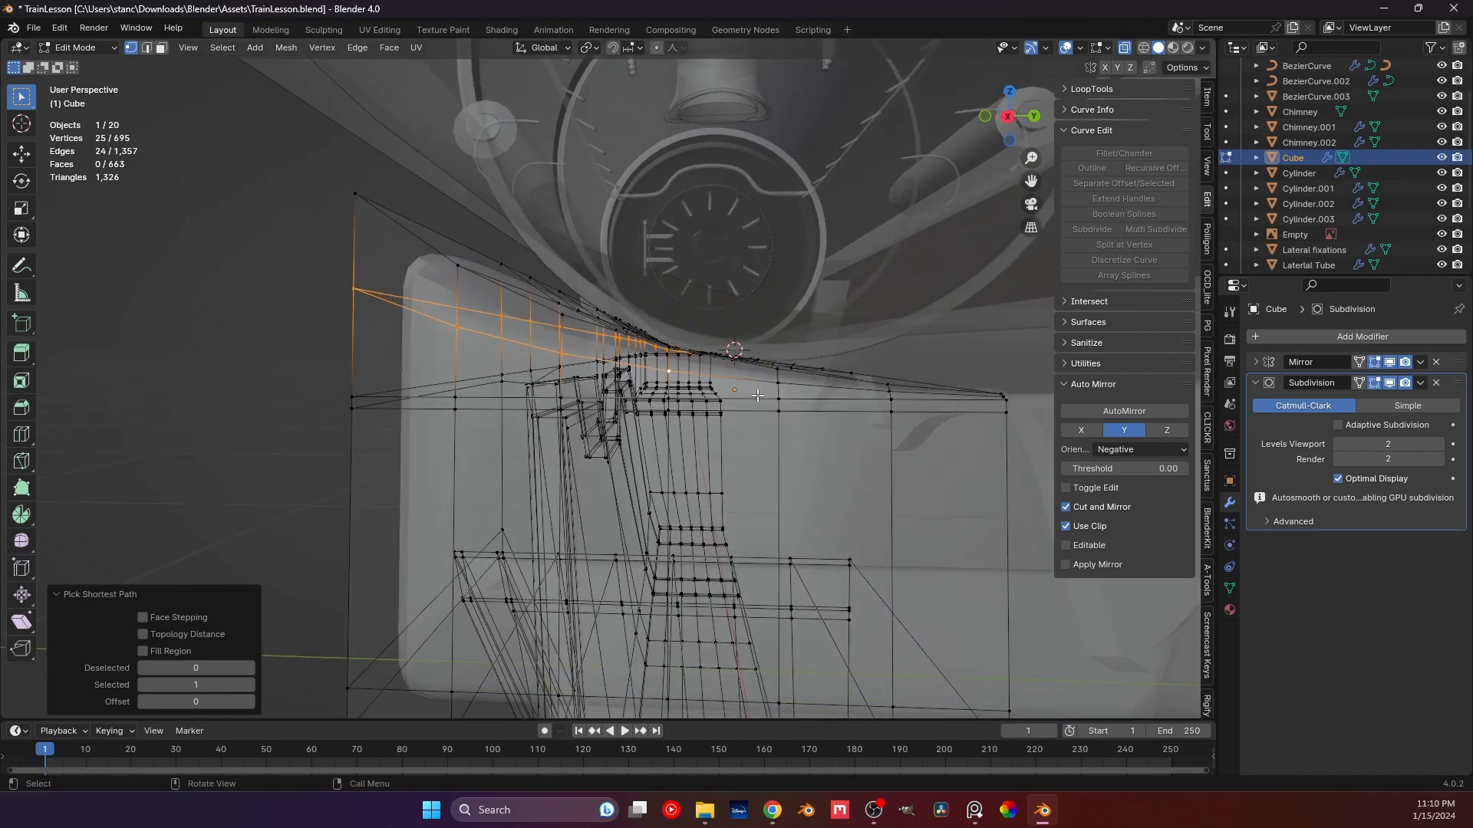
pyautogui.press('KP_3')
pyautogui.scroll(1, 663, 389)
pyautogui.scroll(1, 664, 389)
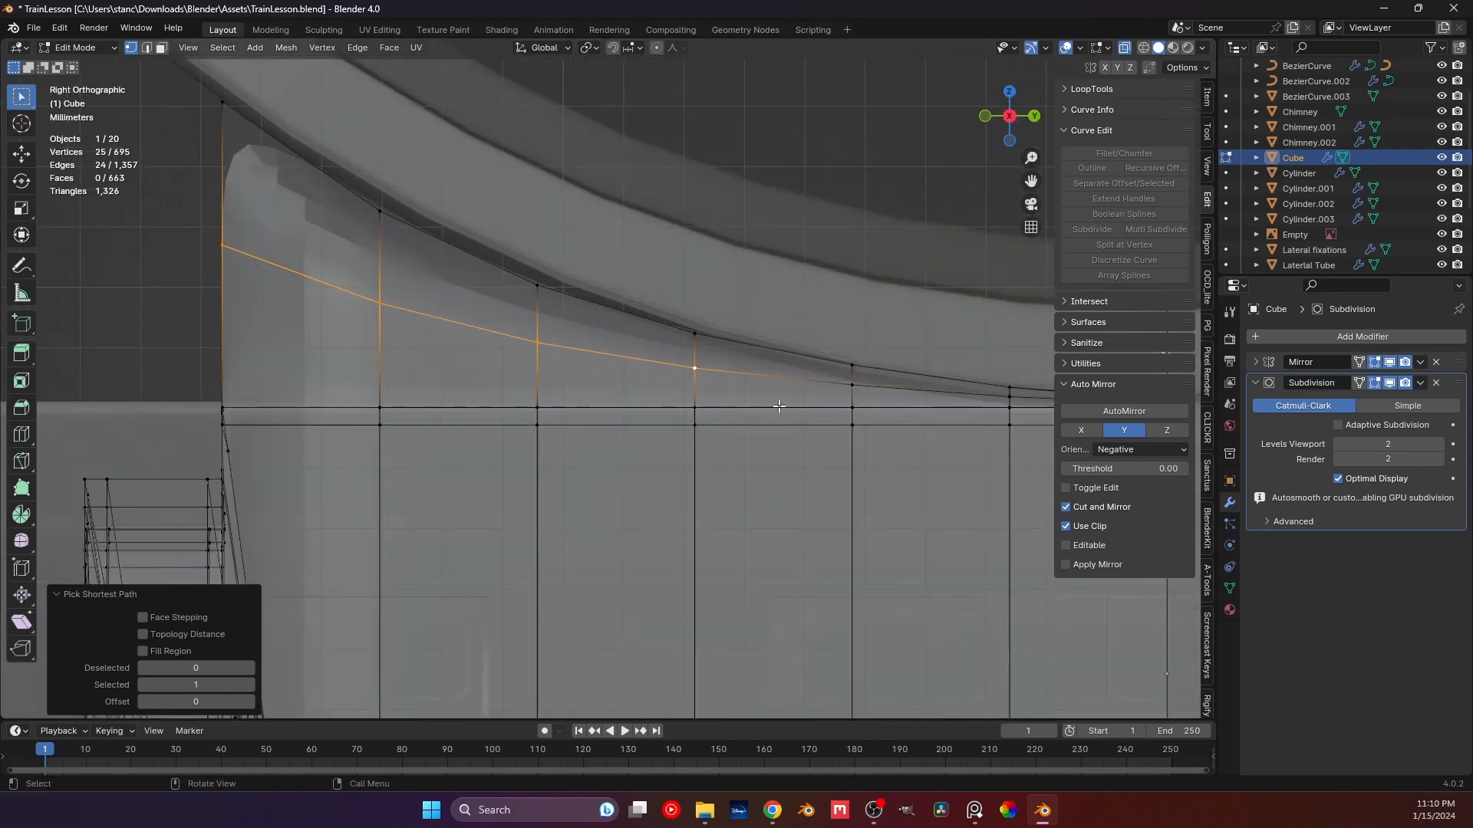
pyautogui.click(855, 388)
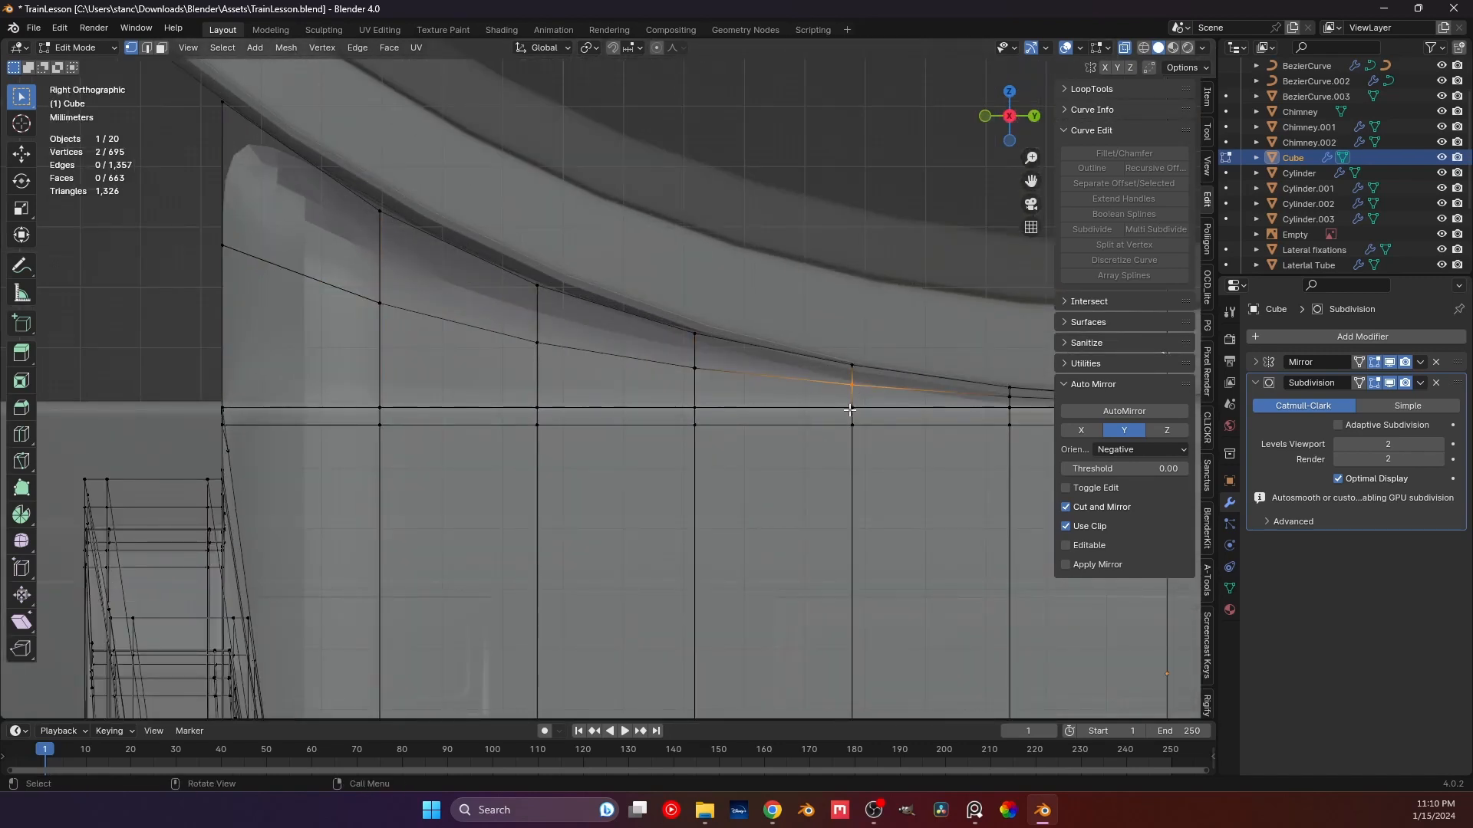
pyautogui.hotkey('ctrl', 'z')
pyautogui.hotkey('ctrl', 'z')
pyautogui.moveTo(761, 415); pyautogui.dragTo(782, 418, button='middle')
pyautogui.scroll(-6, 781, 418)
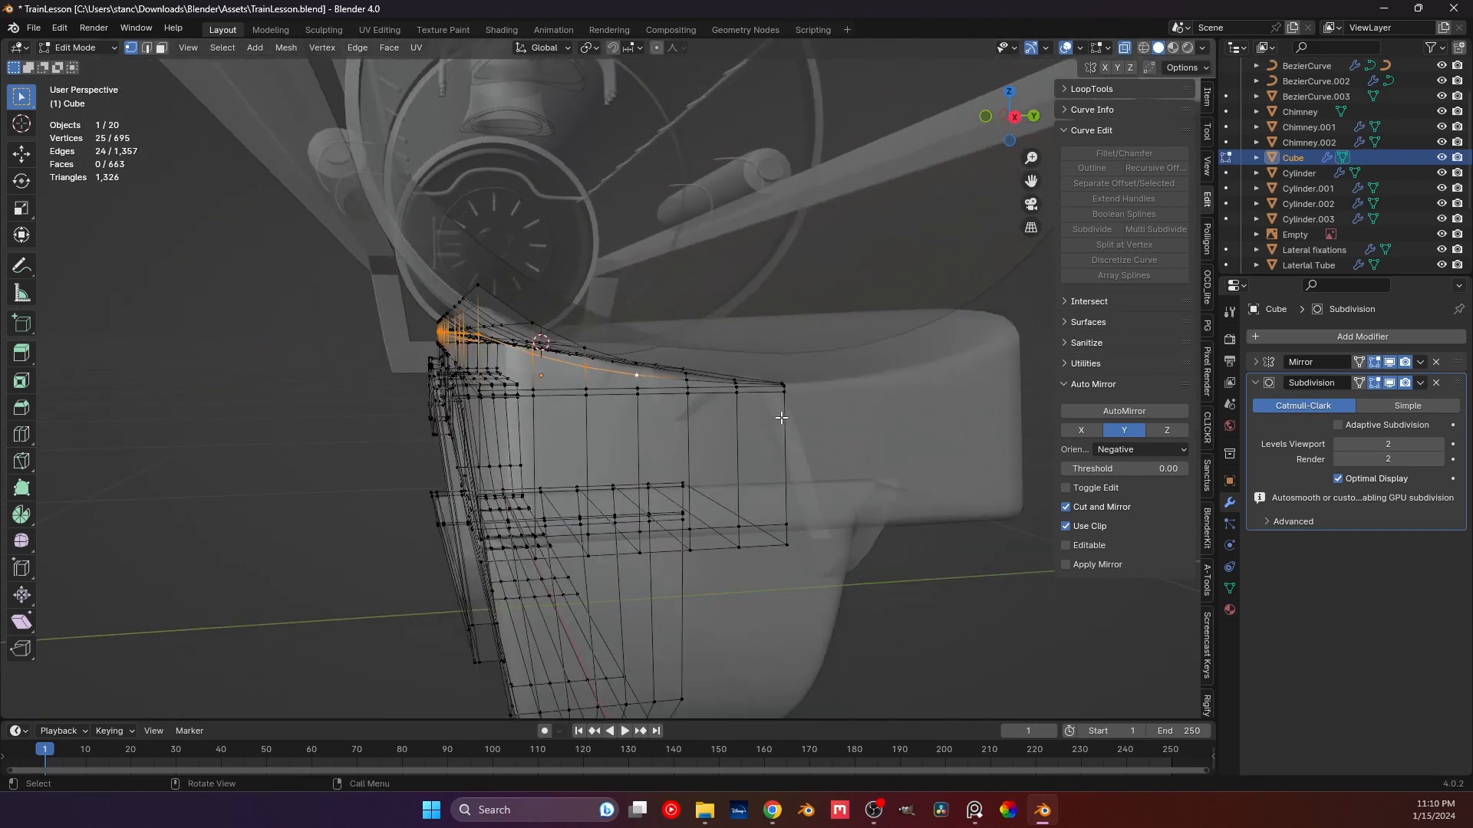
pyautogui.press('ctrl+KP_3')
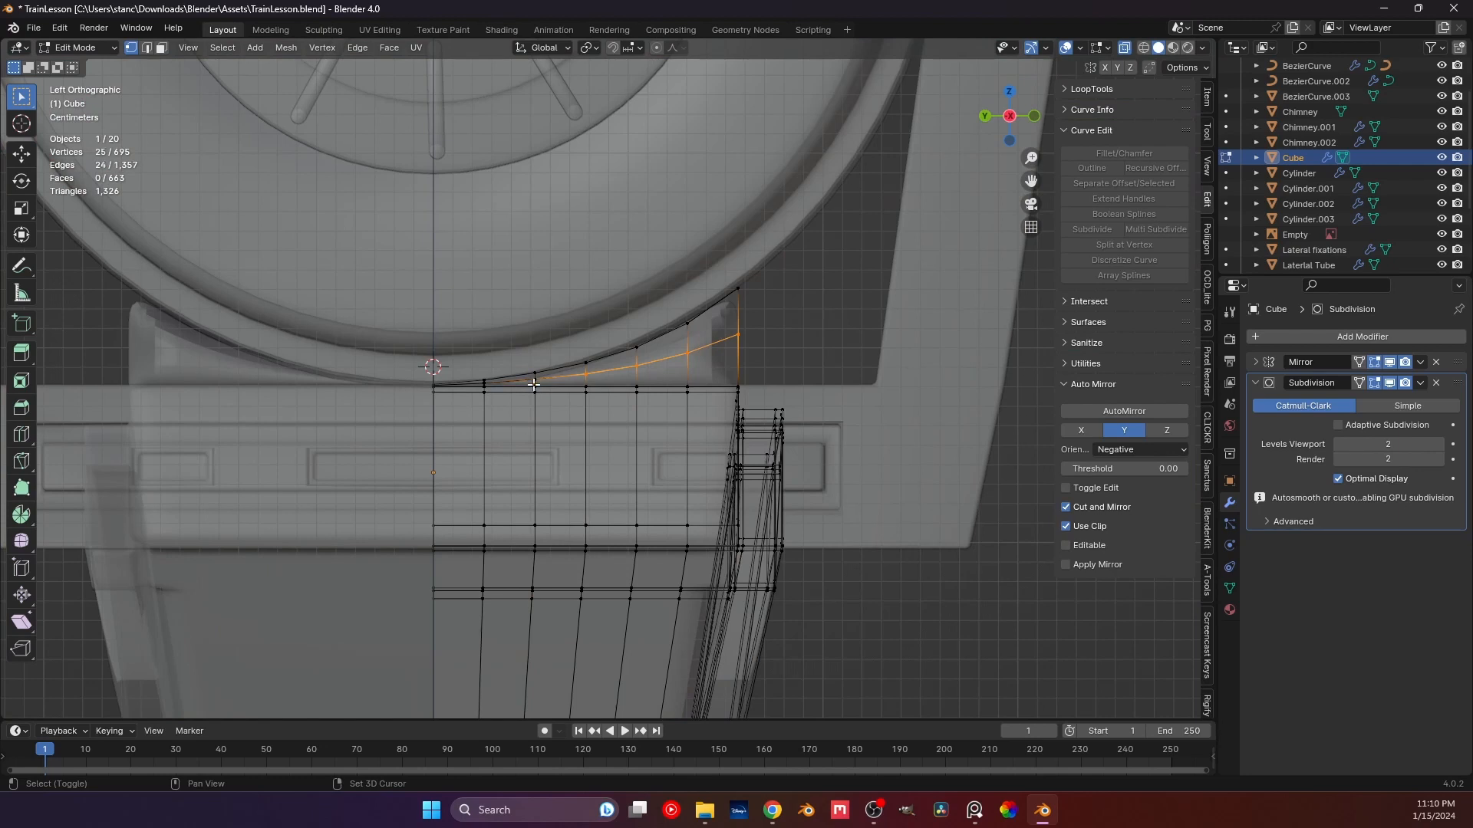
pyautogui.moveTo(534, 385); pyautogui.dragTo(521, 399, button='middle')
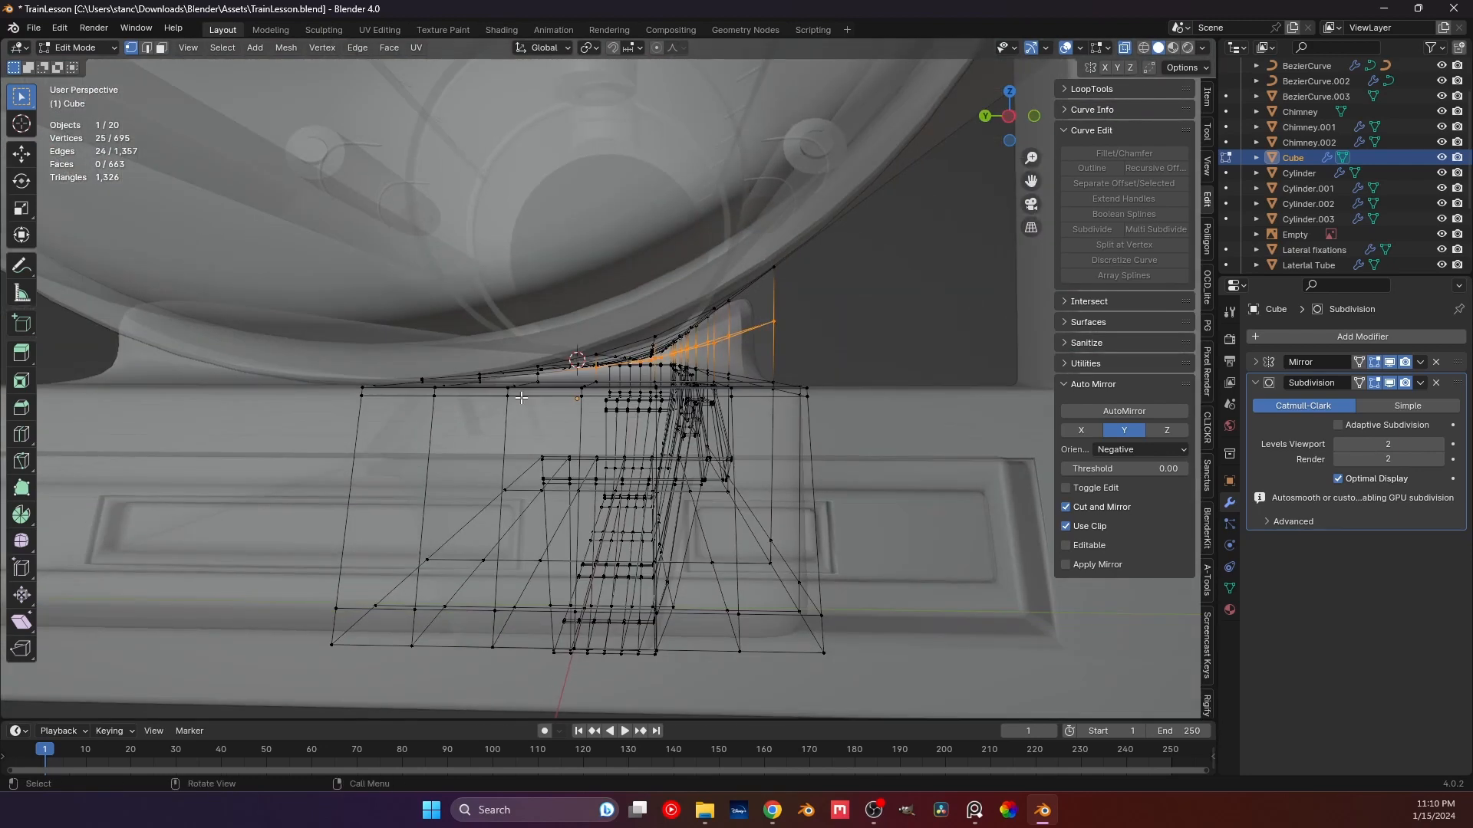
pyautogui.press('KP_3')
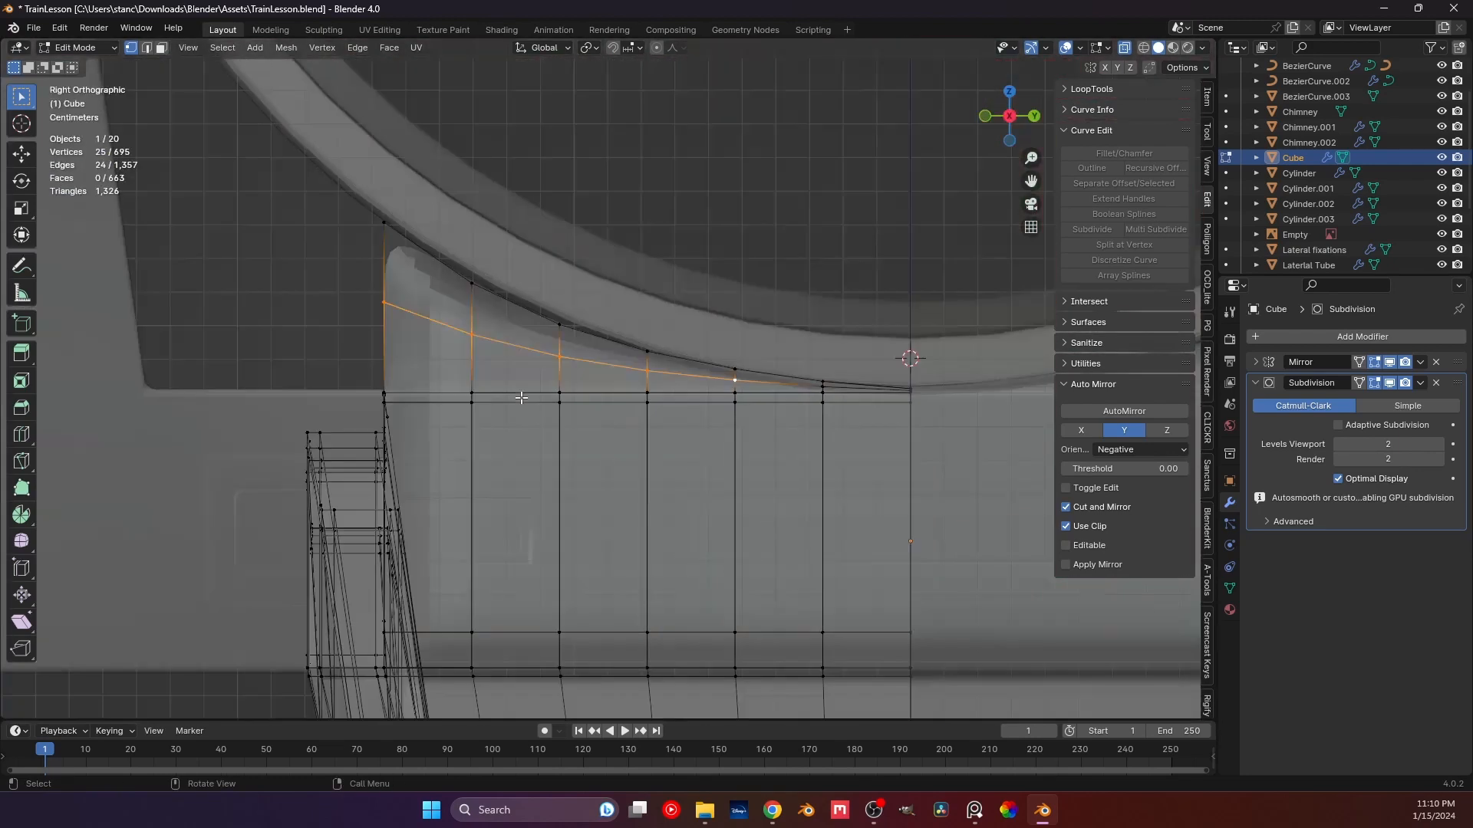
# Turn off X-ray, drop one vertex at the selection's central end, and edge-slide the loop toward the curved top edge with factor -0.626.
pyautogui.click(1124, 49)
pyautogui.scroll(2, 660, 379)
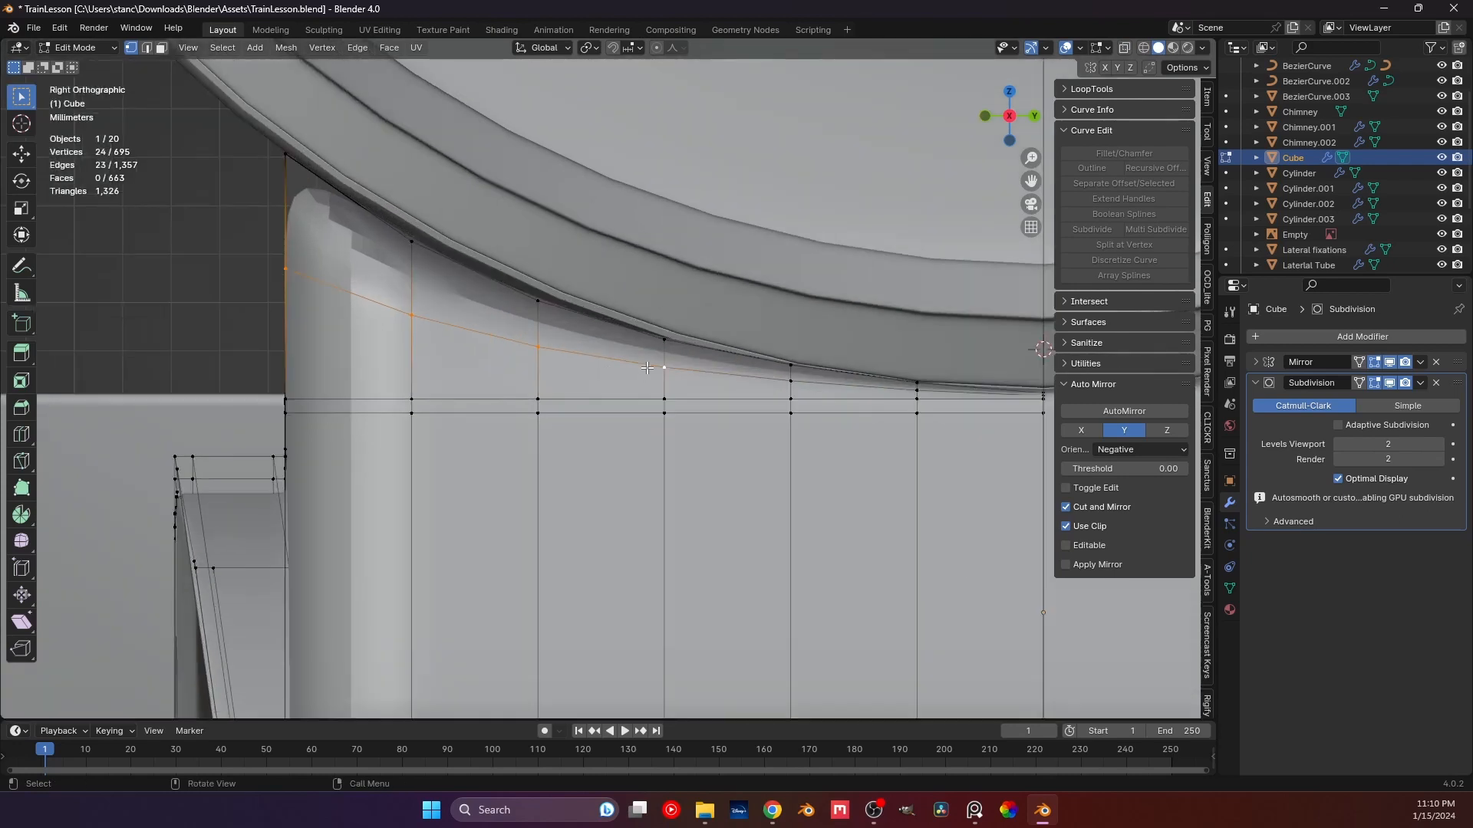
pyautogui.moveTo(532, 388); pyautogui.dragTo(612, 318, button='middle')
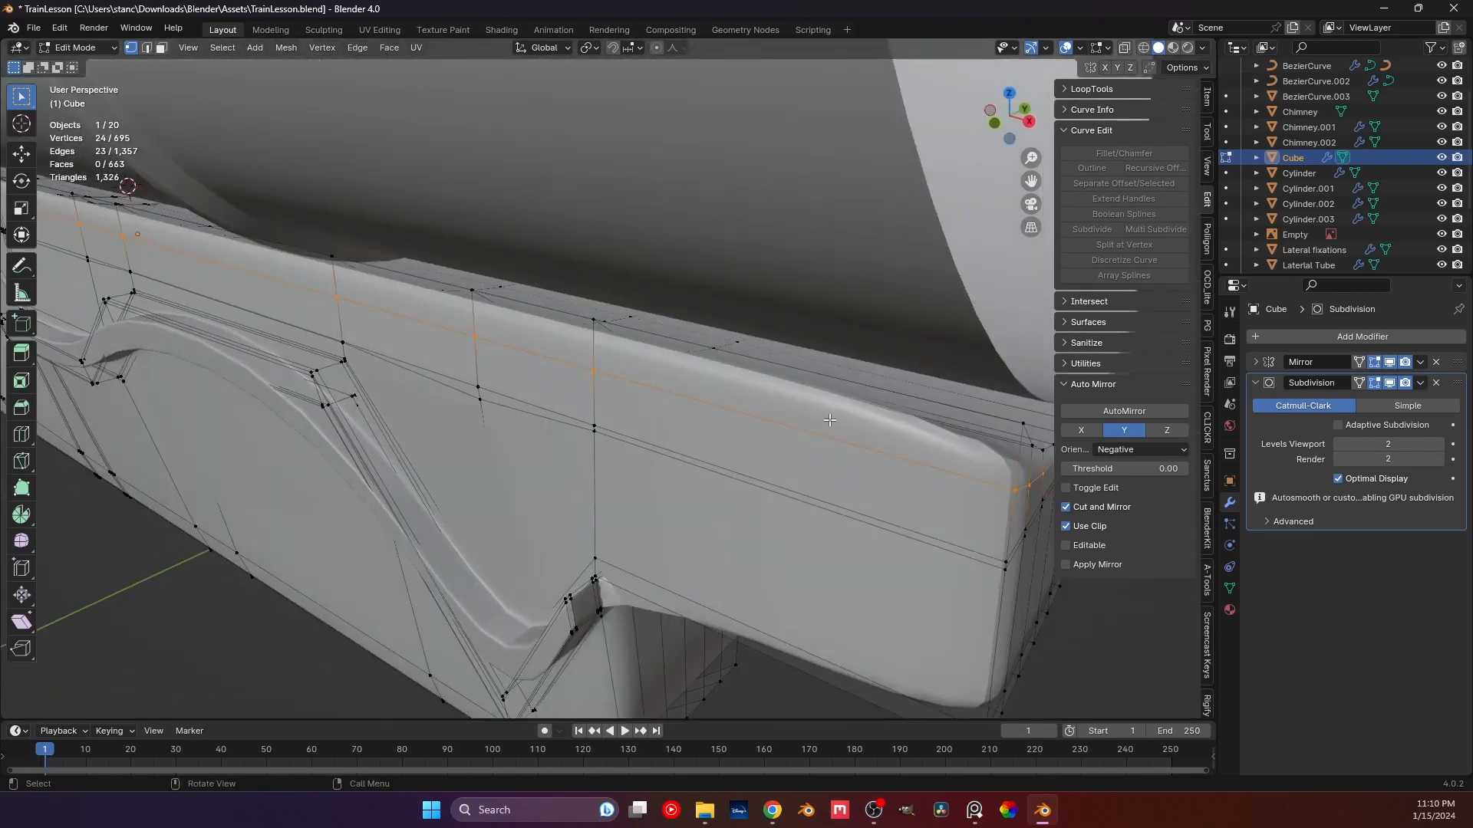
pyautogui.moveTo(829, 421); pyautogui.dragTo(691, 345, button='middle')
pyautogui.press('g')
pyautogui.press('g')
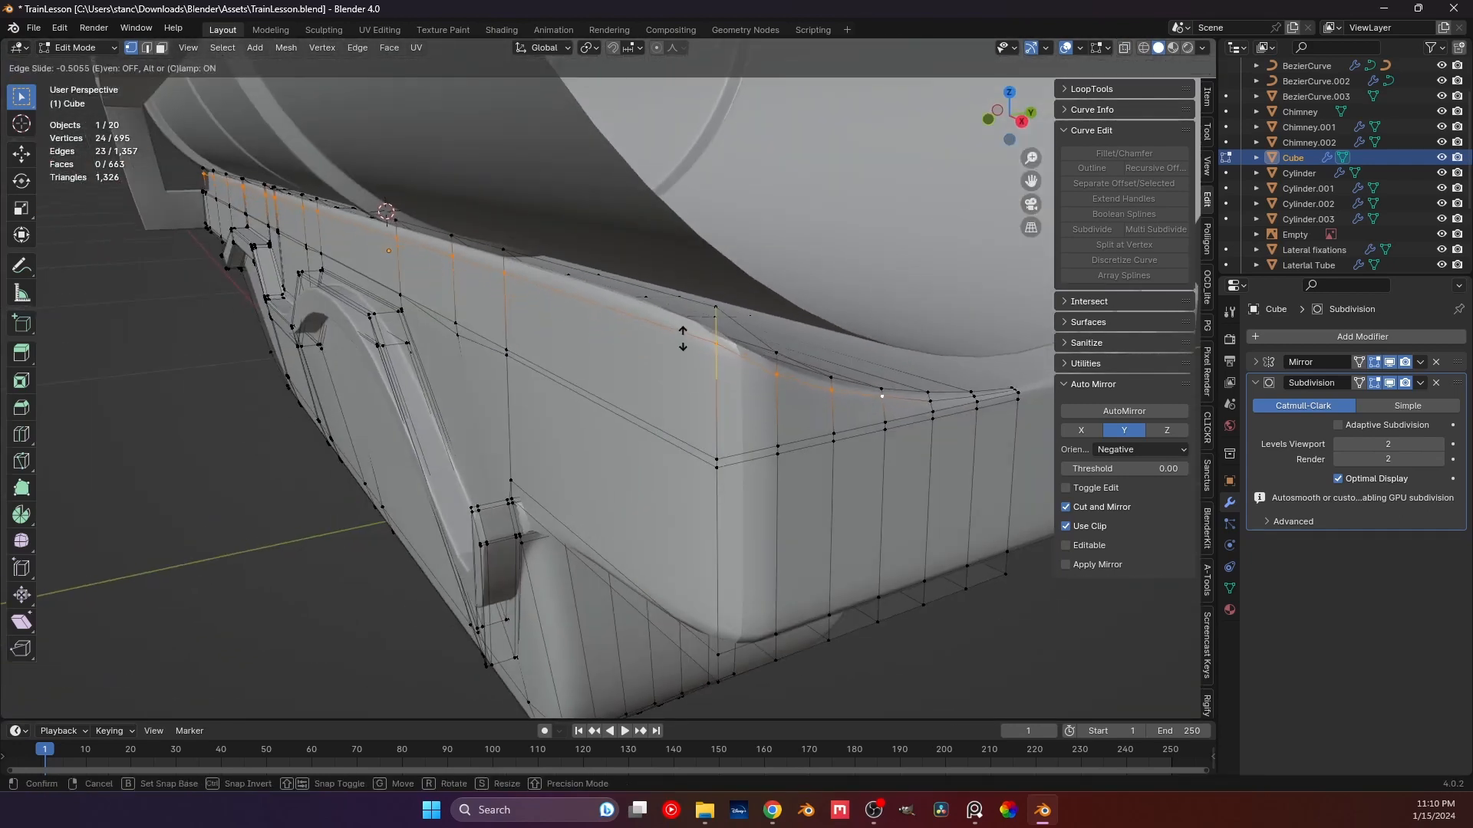
pyautogui.click(685, 331)
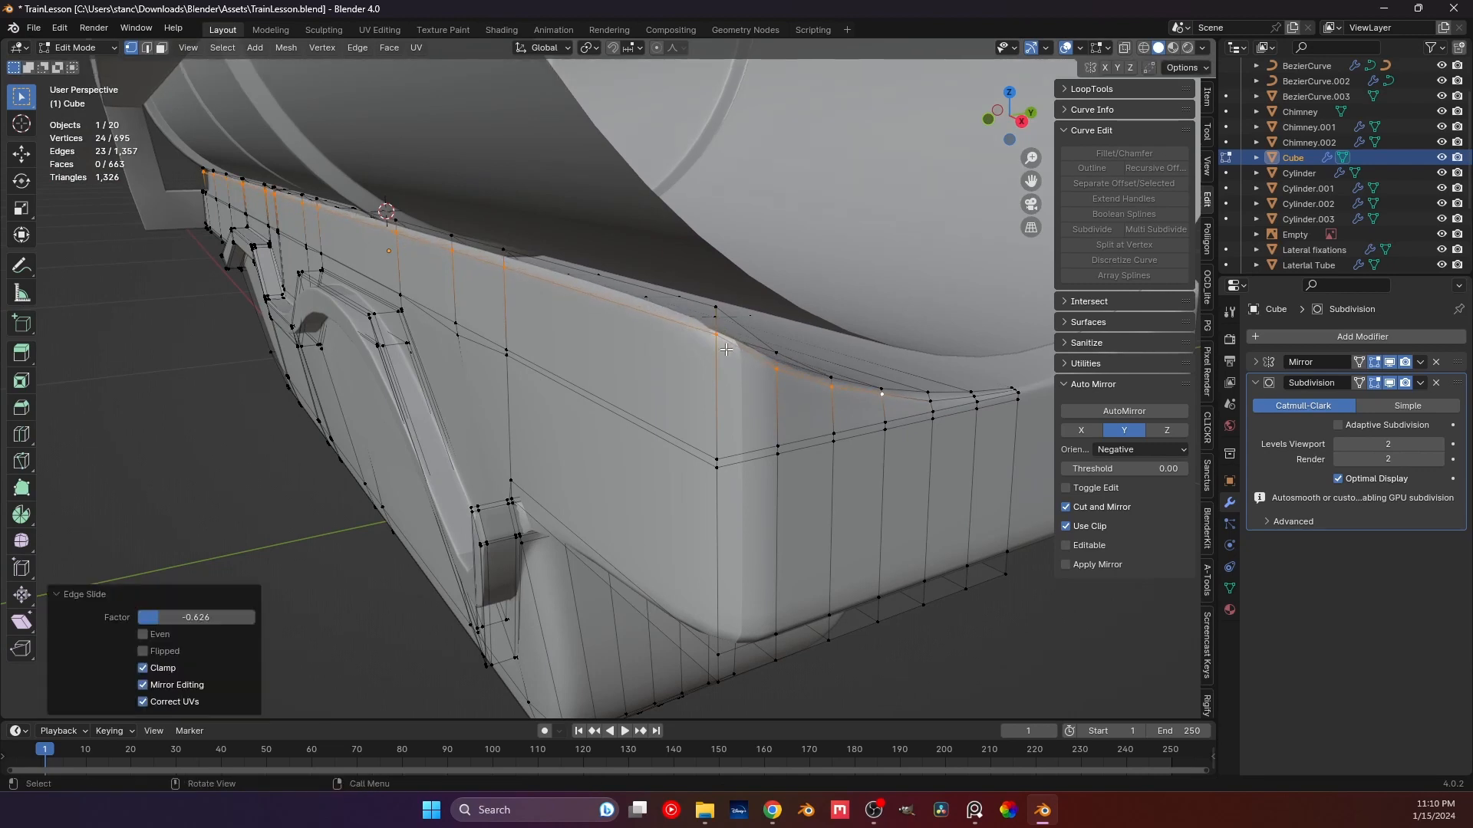
# Add a vertical loop cut on the frame's end face close to its outer corner.
pyautogui.moveTo(686, 331); pyautogui.dragTo(720, 334, button='middle')
pyautogui.hotkey('ctrl', 'r')
pyautogui.click(719, 335)
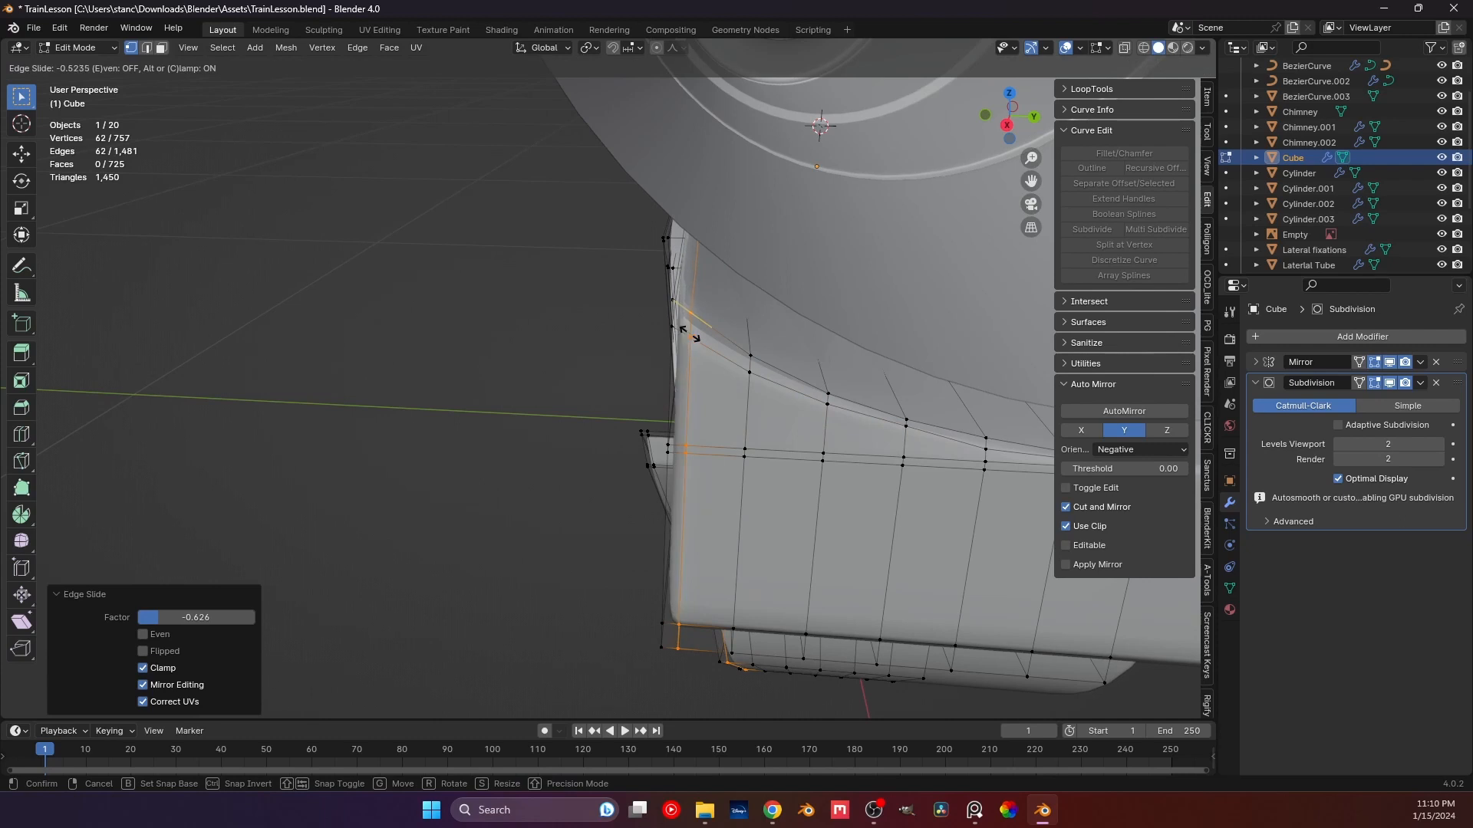
pyautogui.click(690, 335)
# Return to Object Mode and enable Adaptive Subdivision, trying a viewport level of 3 before restoring 2.
pyautogui.moveTo(690, 335); pyautogui.dragTo(511, 457, button='middle')
pyautogui.scroll(-5, 488, 411)
pyautogui.press('Tab')
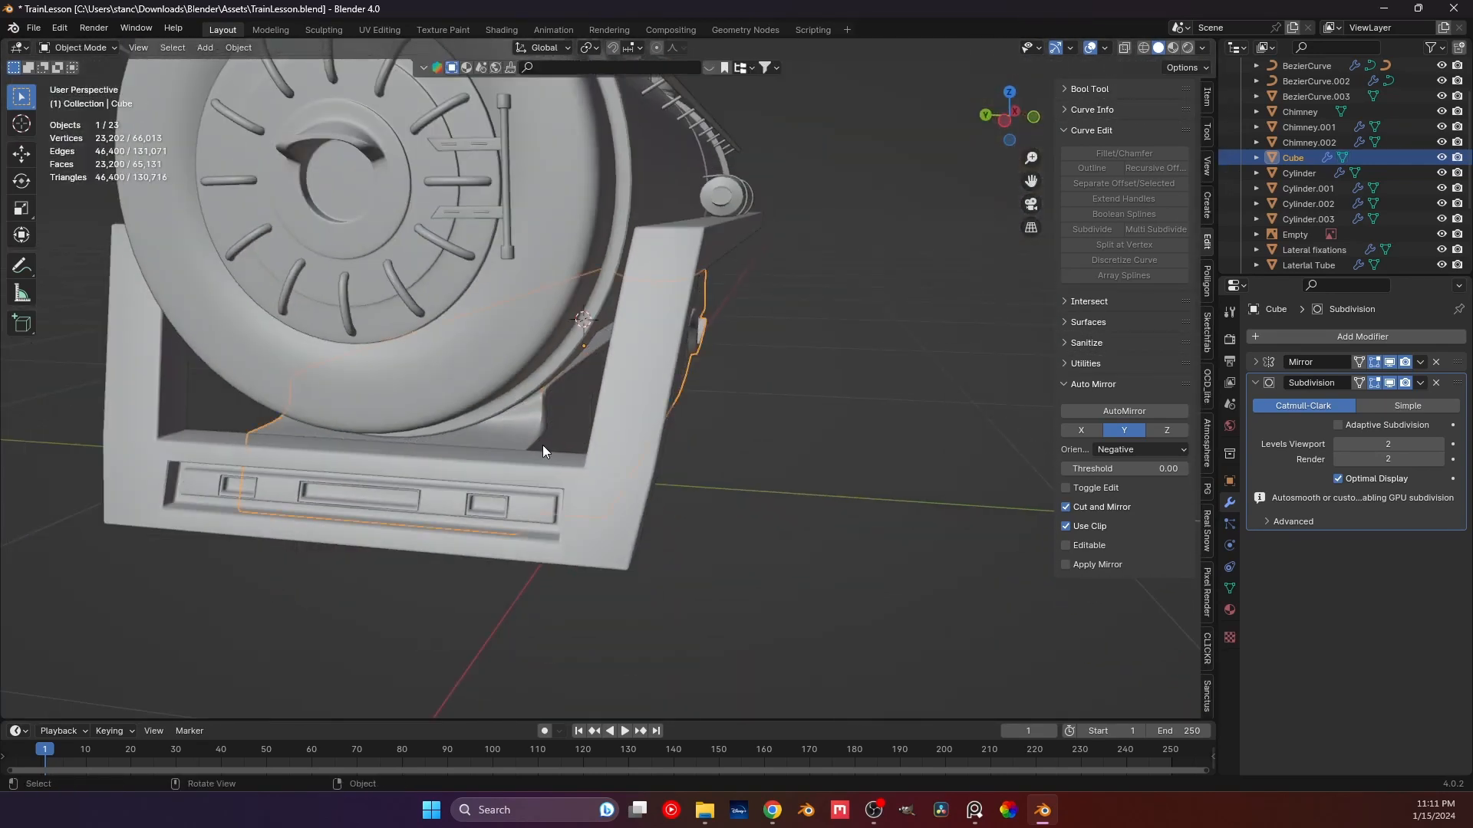
pyautogui.scroll(5, 543, 447)
pyautogui.click(1348, 426)
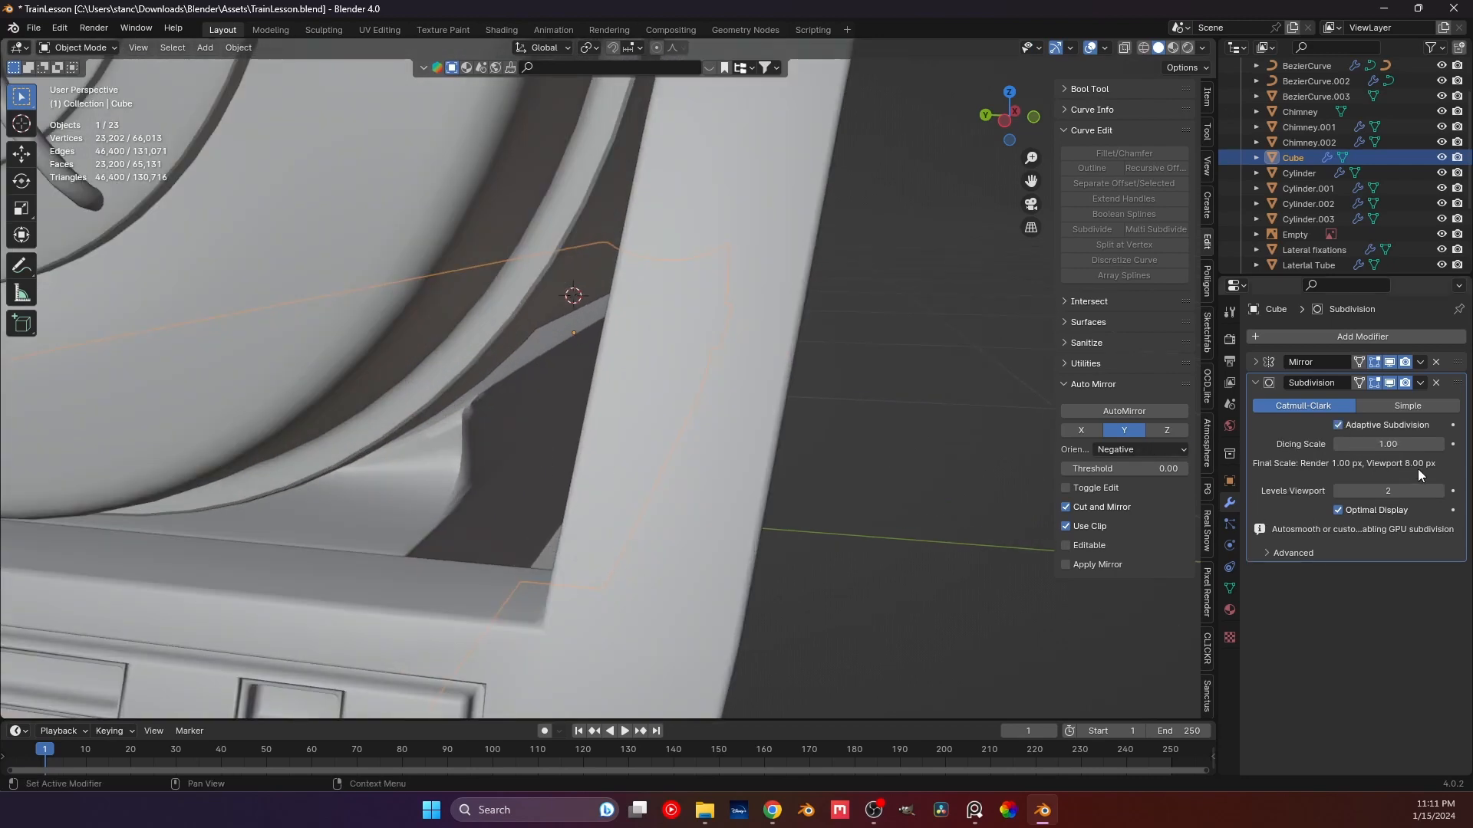
pyautogui.click(1440, 491)
pyautogui.click(1338, 491)
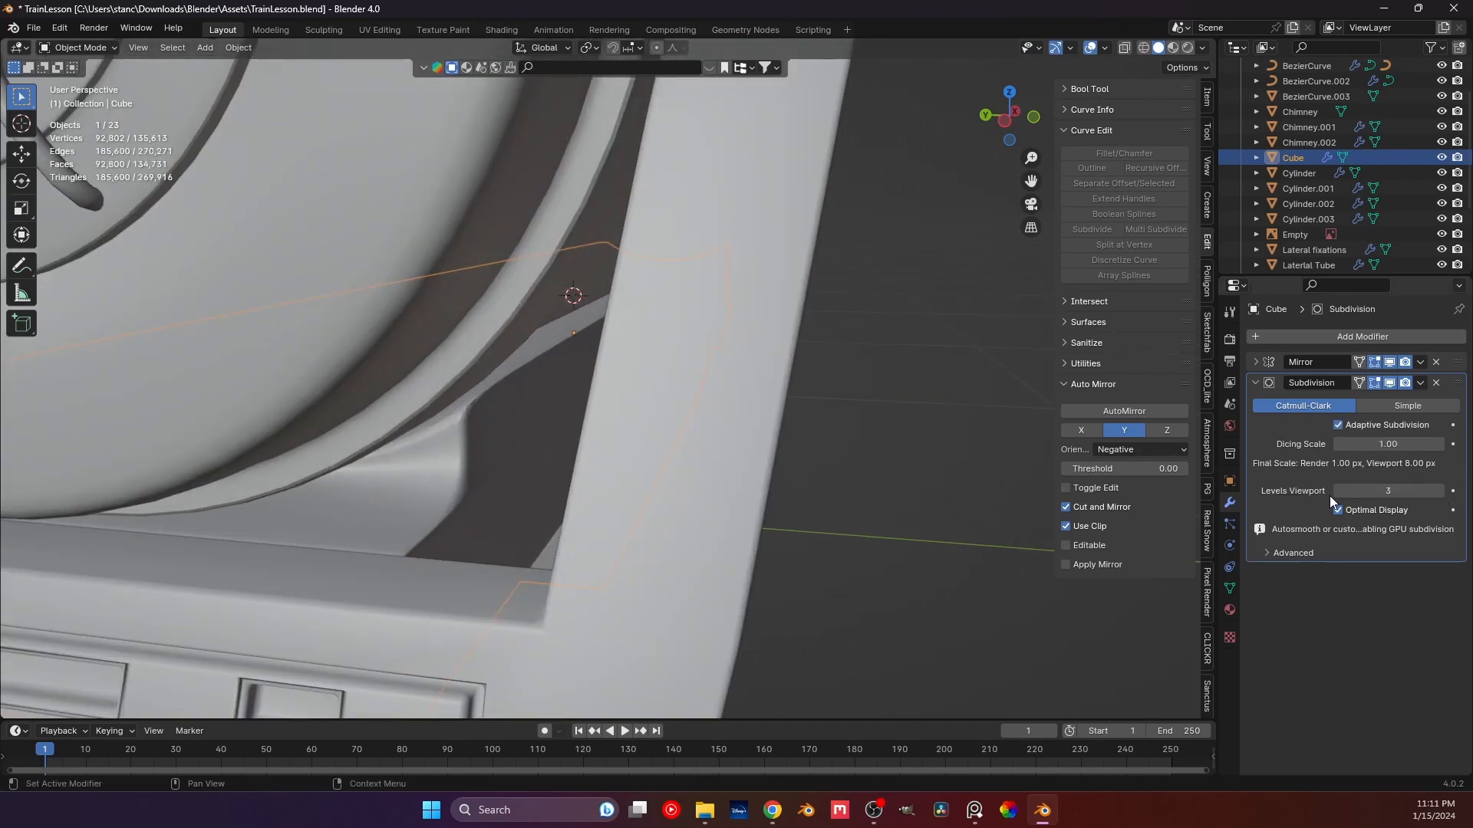
# Apply Shade Smooth to the side frame, try Shade Auto Smooth, and switch back to Shade Smooth.
pyautogui.rightClick(473, 448)
pyautogui.click(457, 430)
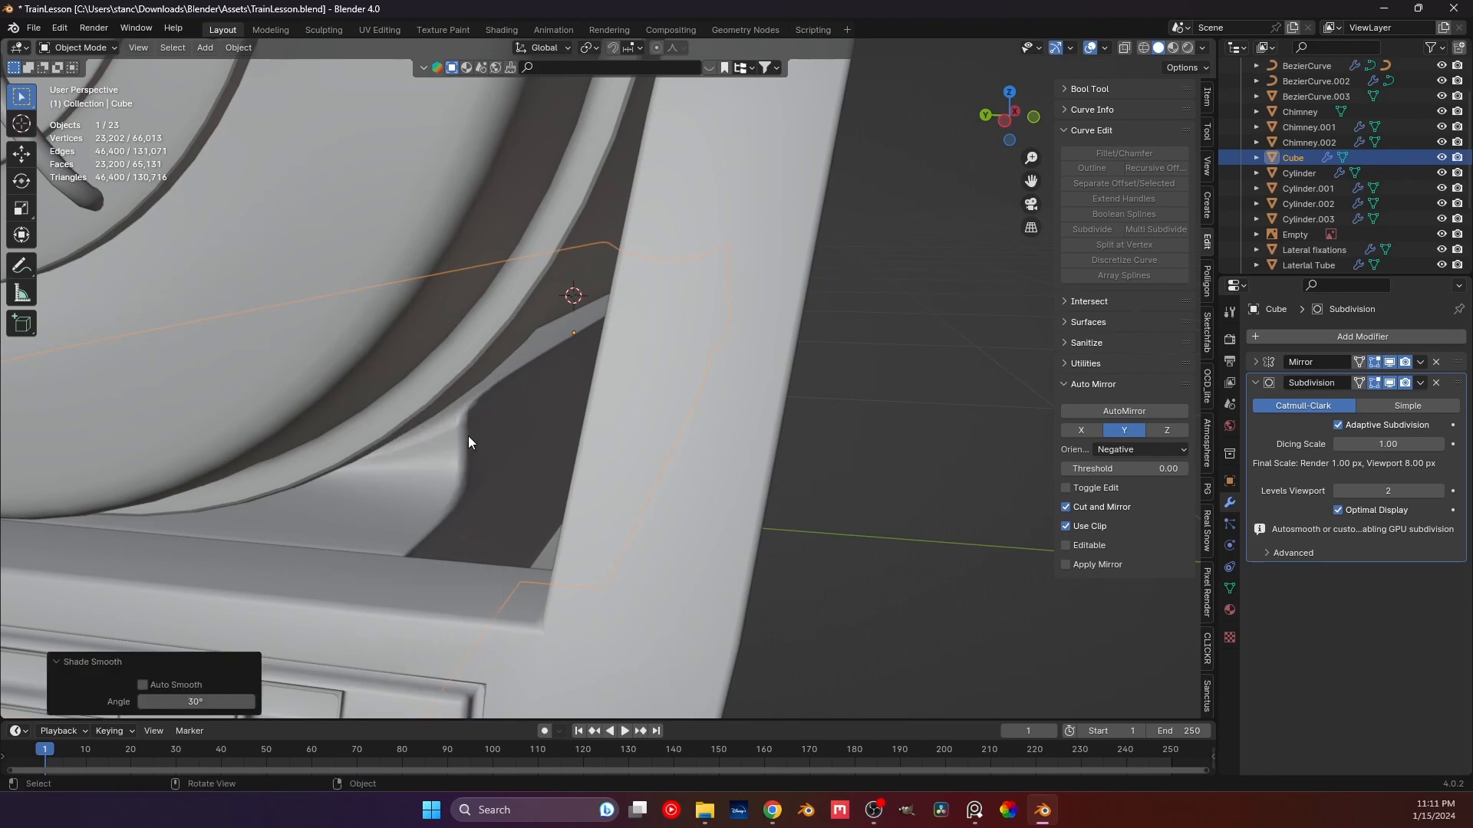
pyautogui.rightClick(468, 427)
pyautogui.click(446, 445)
pyautogui.rightClick(473, 450)
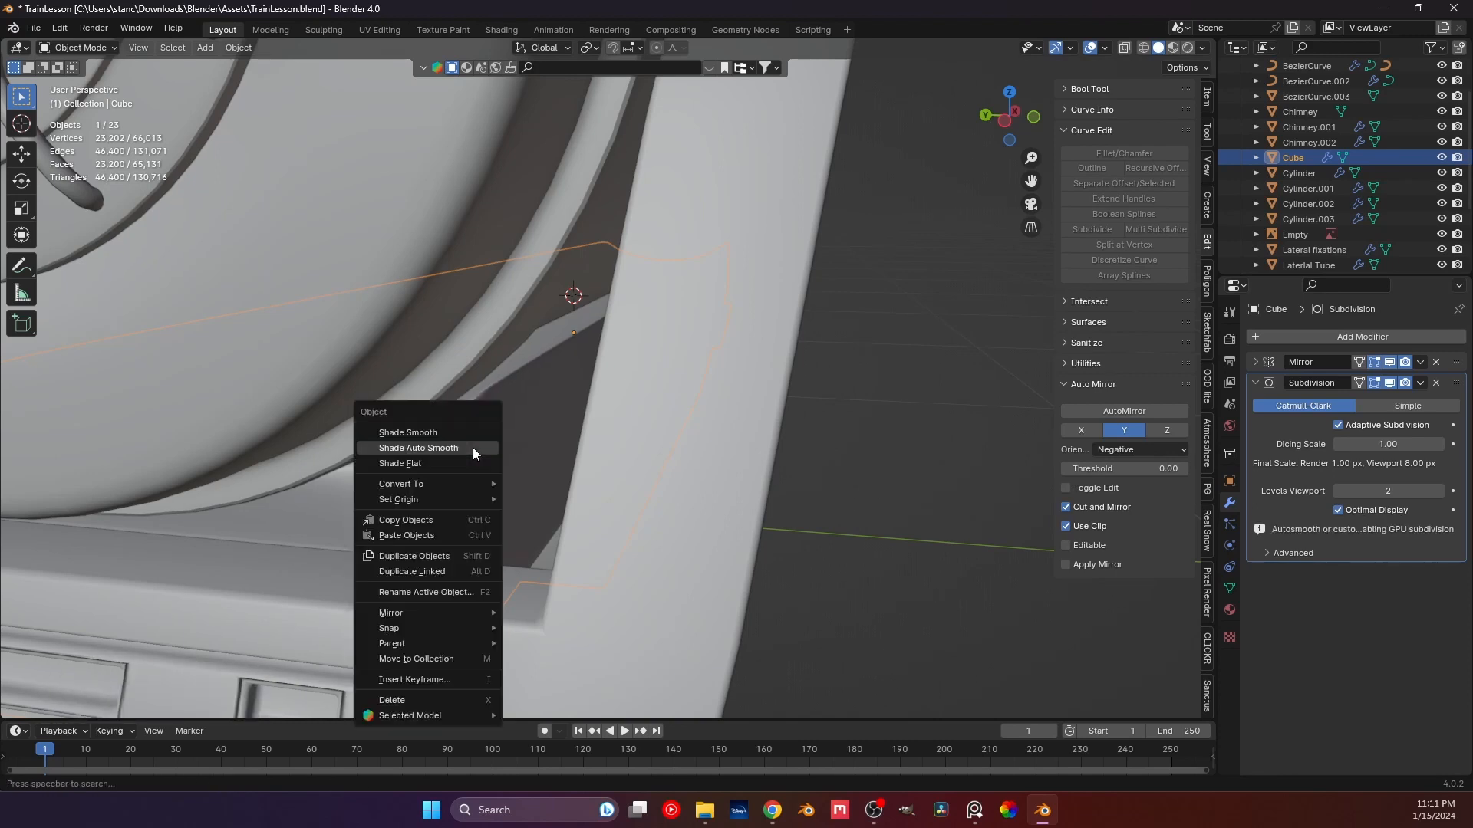
pyautogui.click(459, 429)
# Add a loop cut to the side frame's end section in Edit Mode, slid close to the corner with factor 0.876.
pyautogui.scroll(2, 540, 399)
pyautogui.press('Tab')
pyautogui.moveTo(540, 397); pyautogui.dragTo(422, 360, button='middle')
pyautogui.hotkey('ctrl', 'r')
pyautogui.click(458, 398)
pyautogui.click(519, 409)
# Try a horizontal loop cut near the end face's lower edge without even spacing, and undo it.
pyautogui.hotkey('ctrl', 'r')
pyautogui.click(406, 353)
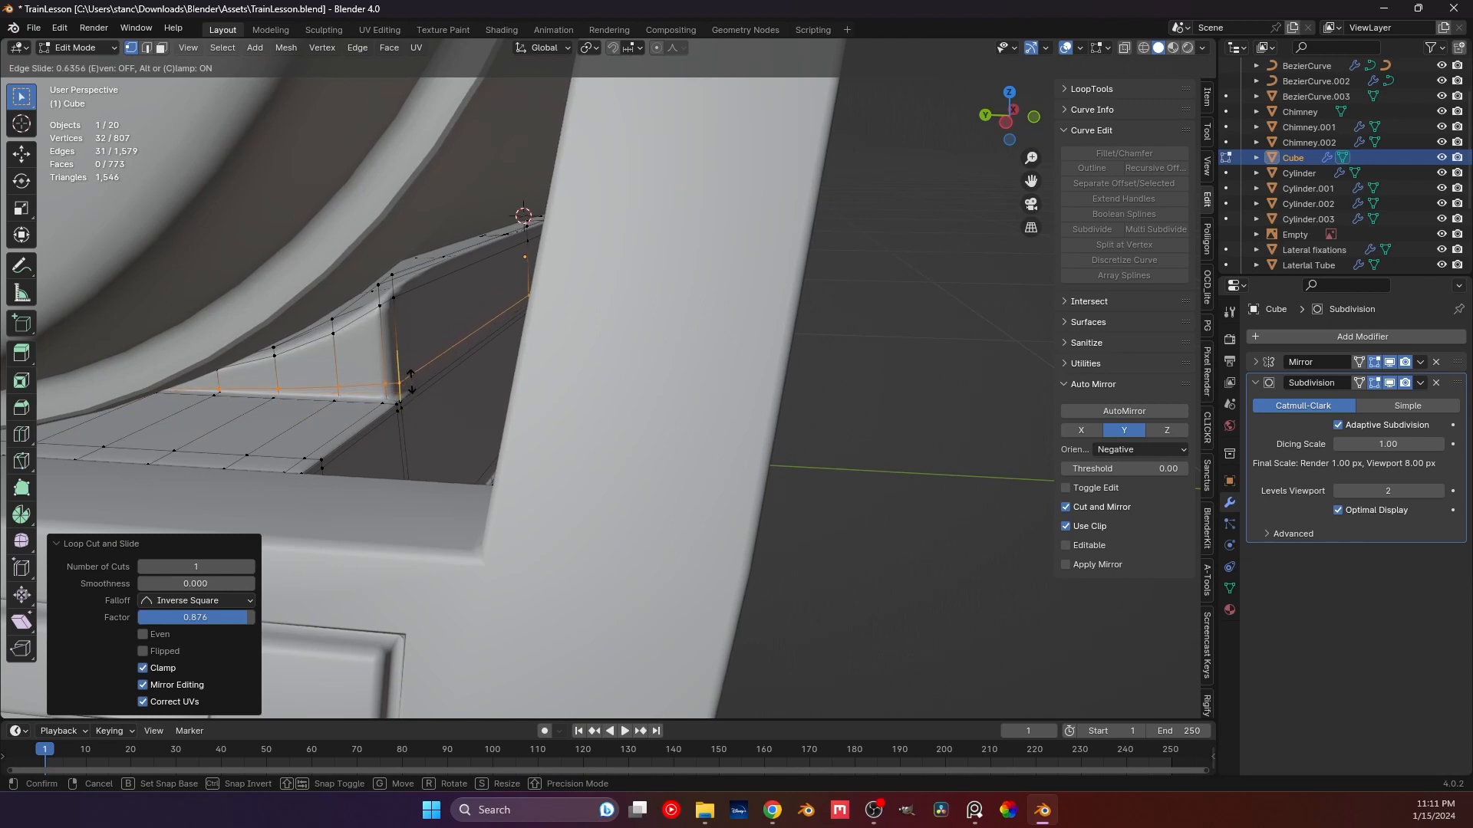
pyautogui.click(411, 382)
pyautogui.keyDown('shift'); pyautogui.moveTo(411, 382); pyautogui.dragTo(560, 346, button='middle'); pyautogui.keyUp('shift')
pyautogui.press('Tab')
pyautogui.press('Tab')
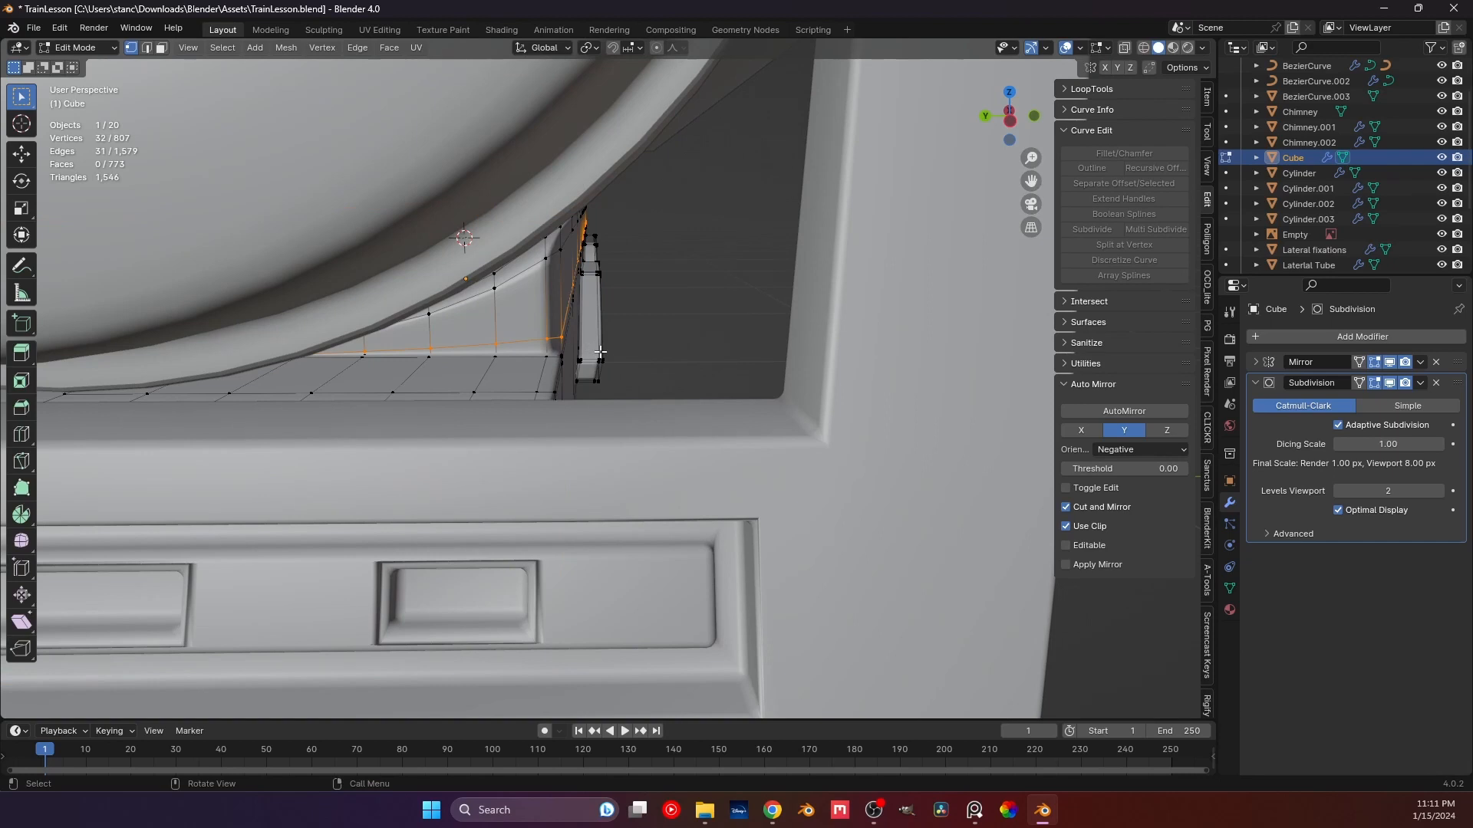
pyautogui.press('e')
pyautogui.rightClick(600, 351)
pyautogui.hotkey('ctrl', 'z')
# Add a horizontal loop cut near the end face's lower edge with Even spacing and factor 0.763.
pyautogui.press('Tab')
pyautogui.press('Tab')
pyautogui.hotkey('ctrl', 'r')
pyautogui.click(552, 302)
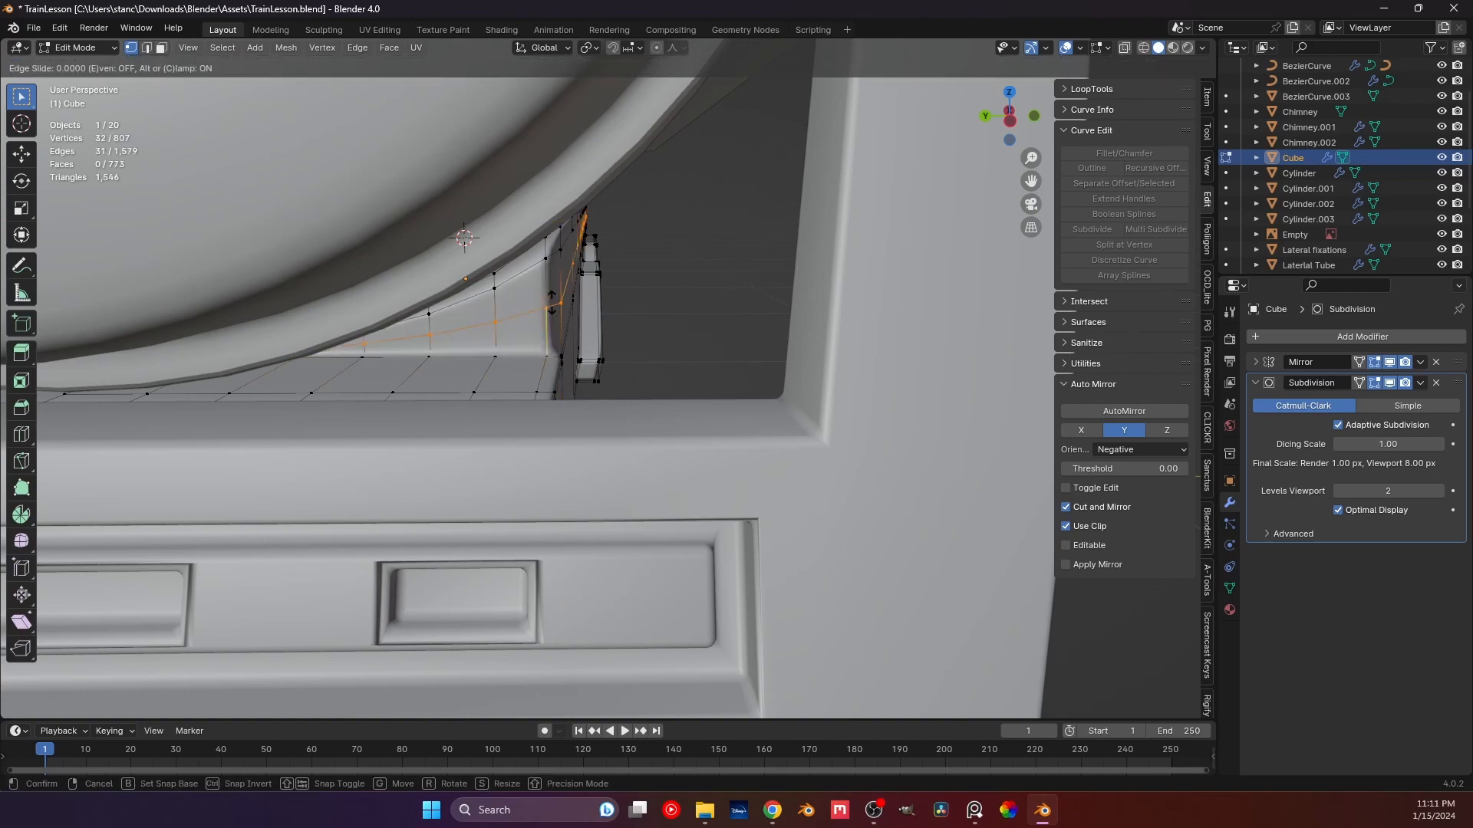
pyautogui.press('e')
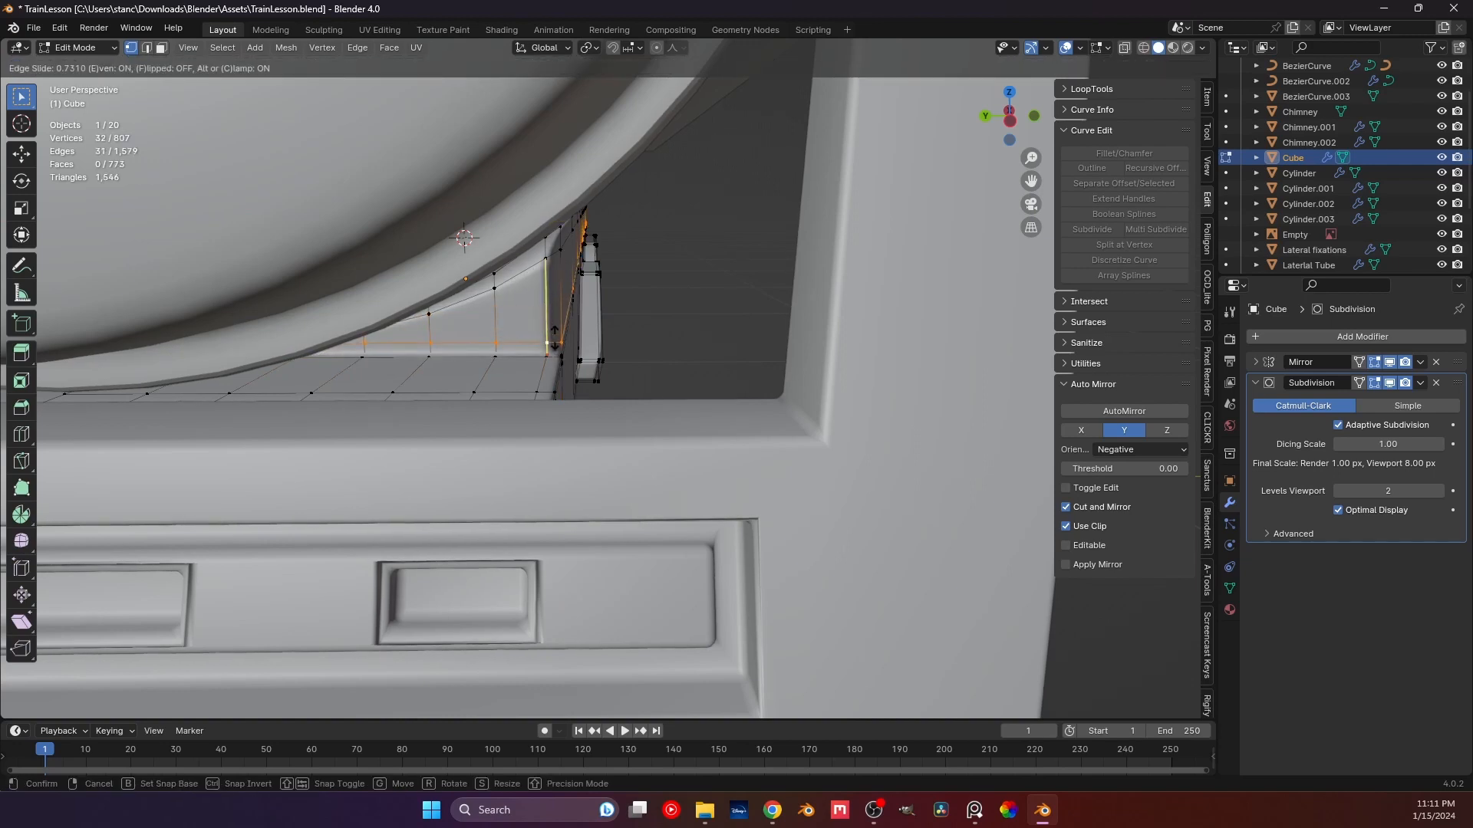
pyautogui.click(554, 339)
# Examine the side frame's loops with X-ray on and its overall form in Object Mode, and turn X-ray off.
pyautogui.click(1124, 48)
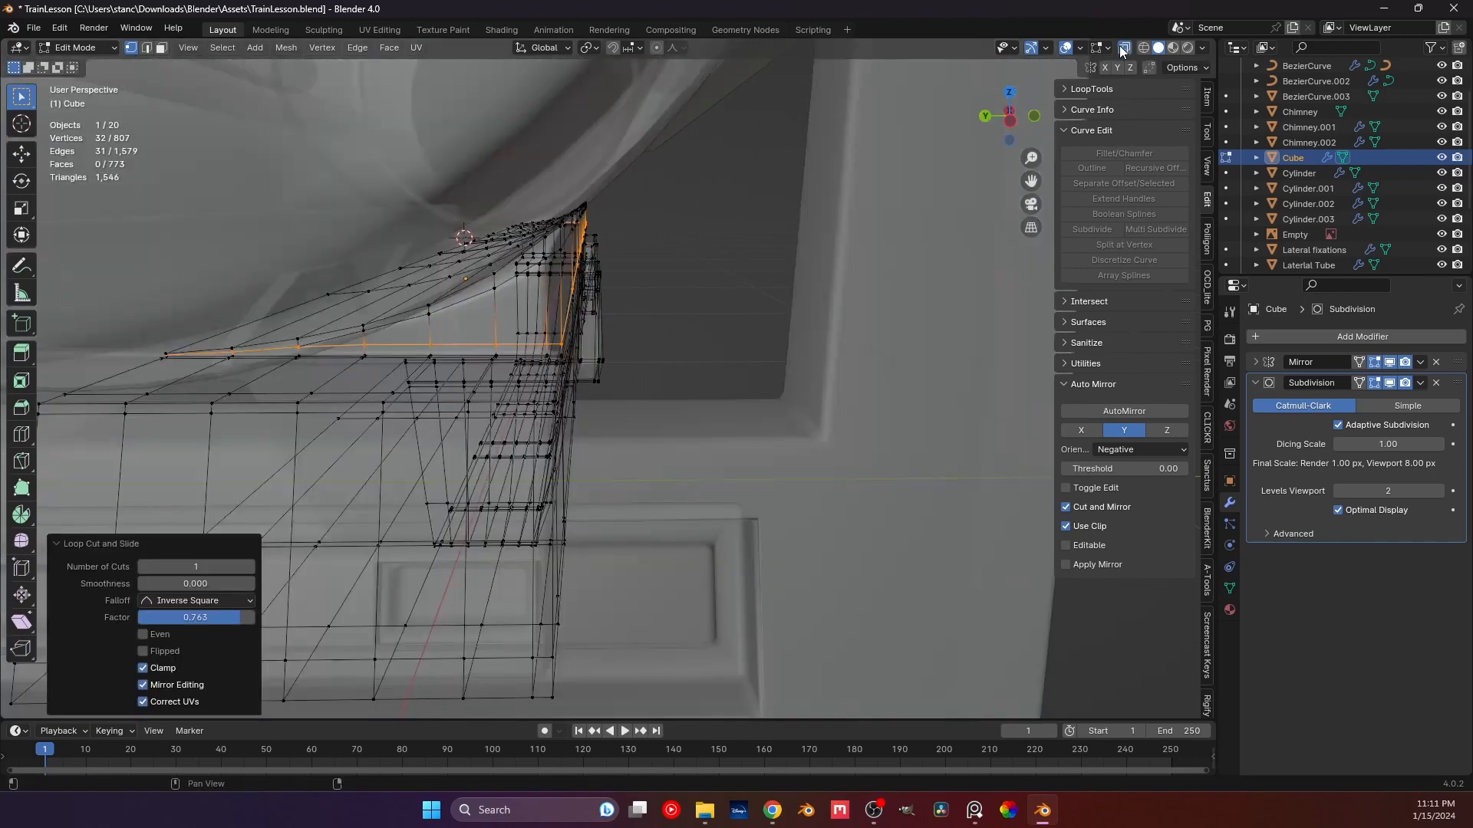
pyautogui.moveTo(529, 322); pyautogui.dragTo(465, 357, button='middle')
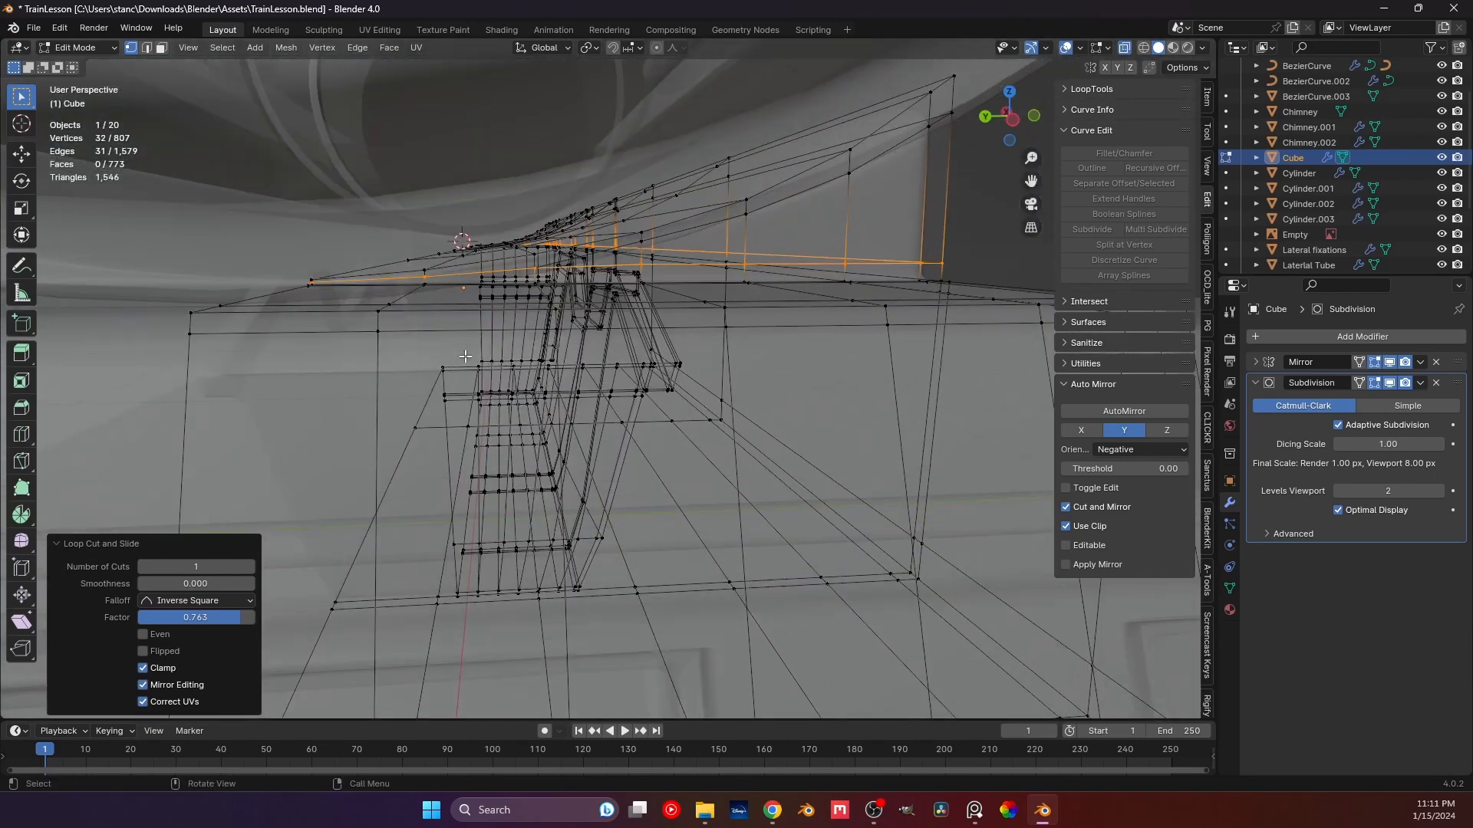
pyautogui.keyDown('shift'); pyautogui.moveTo(675, 268); pyautogui.dragTo(382, 389, button='middle'); pyautogui.keyUp('shift')
pyautogui.moveTo(681, 359); pyautogui.dragTo(601, 345, button='middle')
pyautogui.scroll(2, 601, 346)
pyautogui.press('Tab')
pyautogui.scroll(-2, 623, 359)
pyautogui.scroll(-5, 622, 358)
pyautogui.scroll(-2, 748, 353)
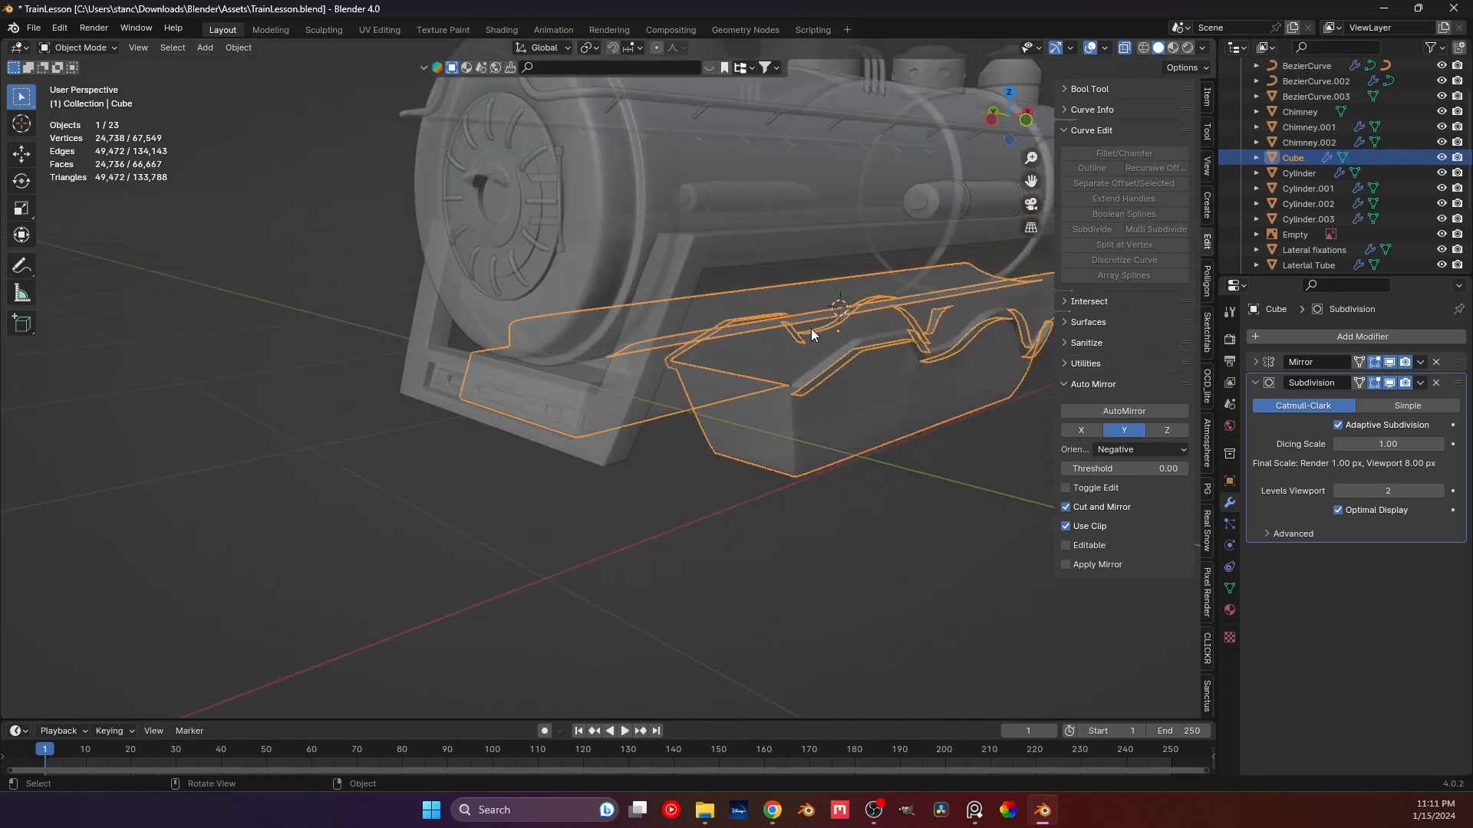
pyautogui.moveTo(882, 307); pyautogui.dragTo(727, 318, button='middle')
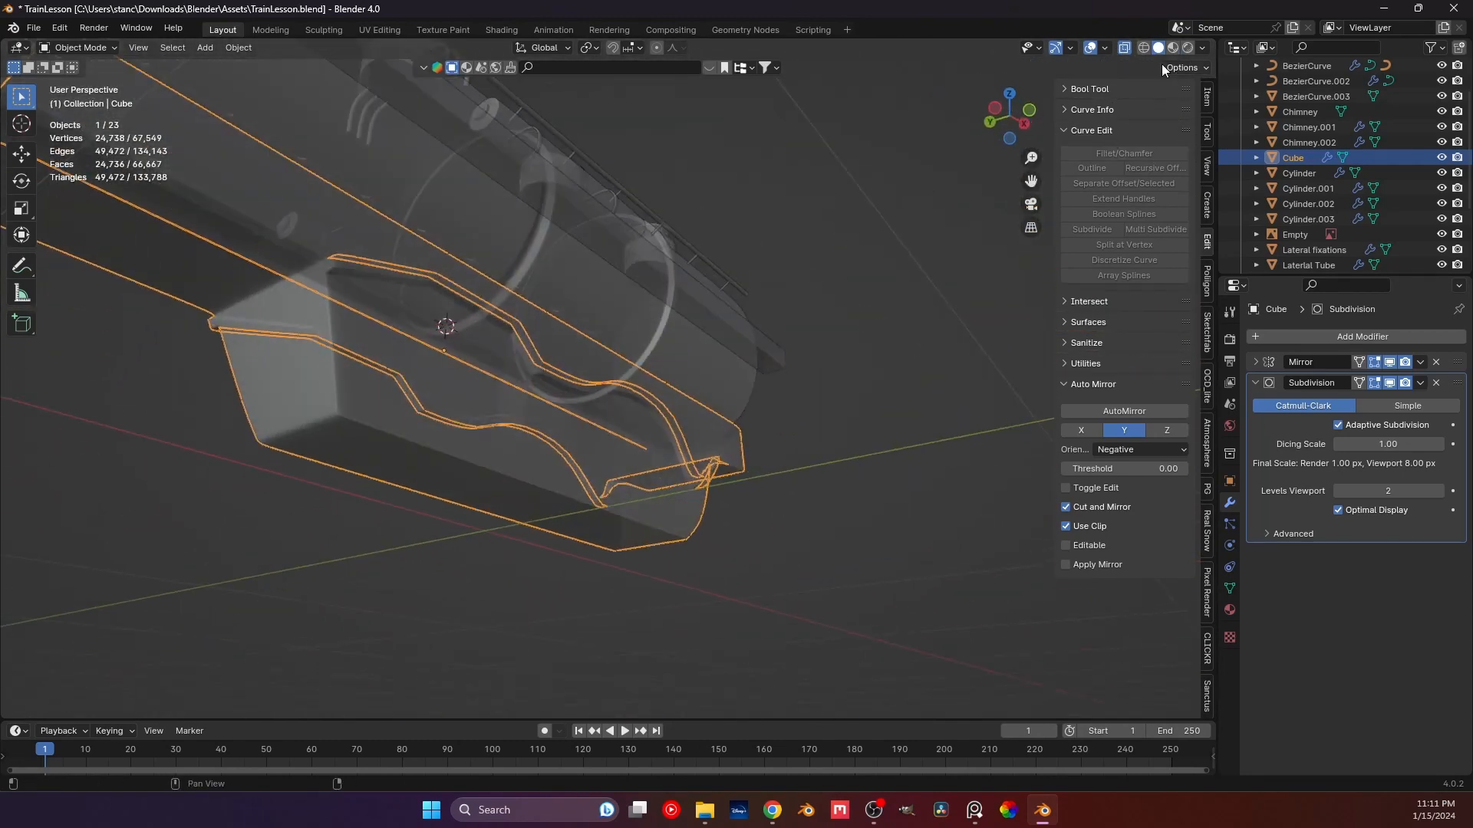
pyautogui.click(1125, 48)
# Add two vertical loop cuts at the ends of the contour band's raised flat segment, the one nearest the V notch with factor 0.912.
pyautogui.scroll(5, 569, 467)
pyautogui.moveTo(569, 468); pyautogui.dragTo(458, 407, button='middle')
pyautogui.press('Tab')
pyautogui.scroll(-3, 566, 487)
pyautogui.press('Tab')
pyautogui.scroll(3, 621, 523)
pyautogui.press('Tab')
pyautogui.hotkey('ctrl', 'r')
pyautogui.click(426, 361)
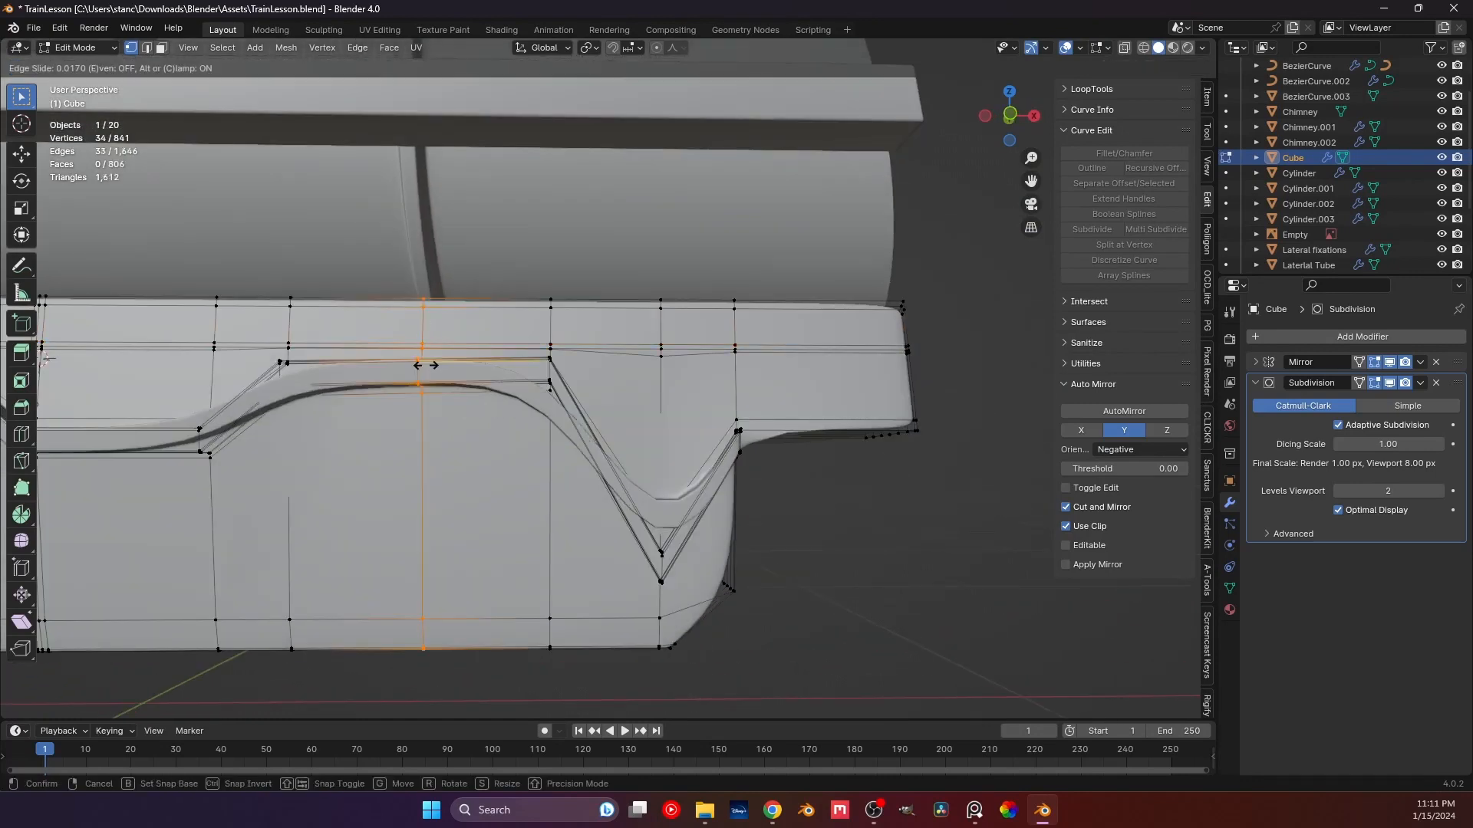
pyautogui.click(544, 386)
pyautogui.hotkey('ctrl', 'r')
pyautogui.click(399, 383)
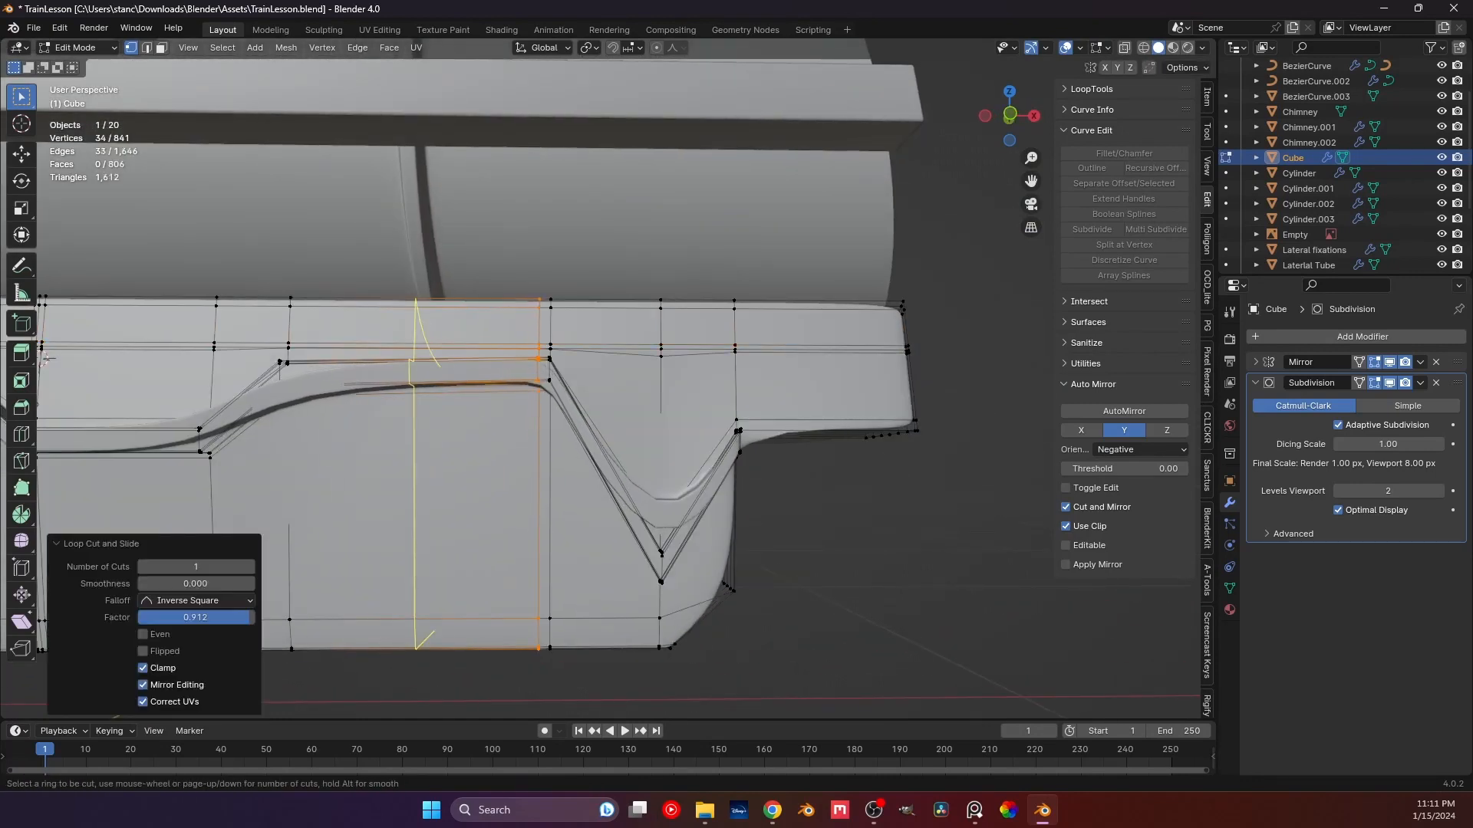
pyautogui.click(332, 386)
# Try loop cuts on the sloped sections on either side of the raised flat segment, undoing each one.
pyautogui.moveTo(497, 403)
pyautogui.mouseDown(button='middle')
pyautogui.moveTo(439, 358)
pyautogui.moveTo(338, 383)
pyautogui.moveTo(286, 376)
pyautogui.moveTo(270, 411)
pyautogui.moveTo(312, 371)
pyautogui.moveTo(390, 461)
pyautogui.moveTo(468, 401)
pyautogui.mouseUp(button='middle')
pyautogui.hotkey('ctrl', 'r')
pyautogui.click(224, 357)
pyautogui.rightClick(224, 358)
pyautogui.hotkey('ctrl', 'z')
pyautogui.hotkey('ctrl', 'r')
pyautogui.click(472, 405)
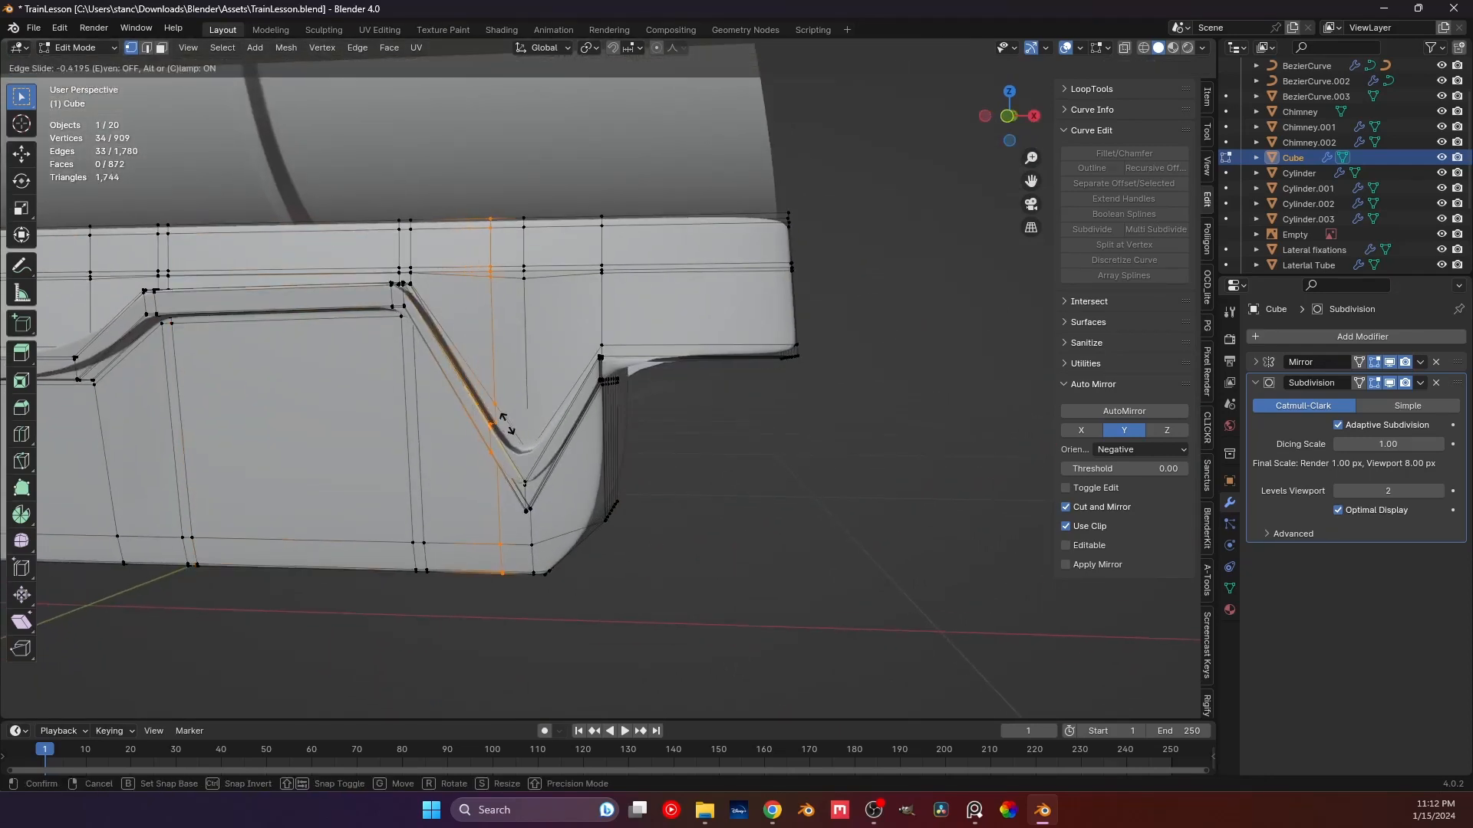
pyautogui.click(510, 431)
pyautogui.hotkey('ctrl', 'z')
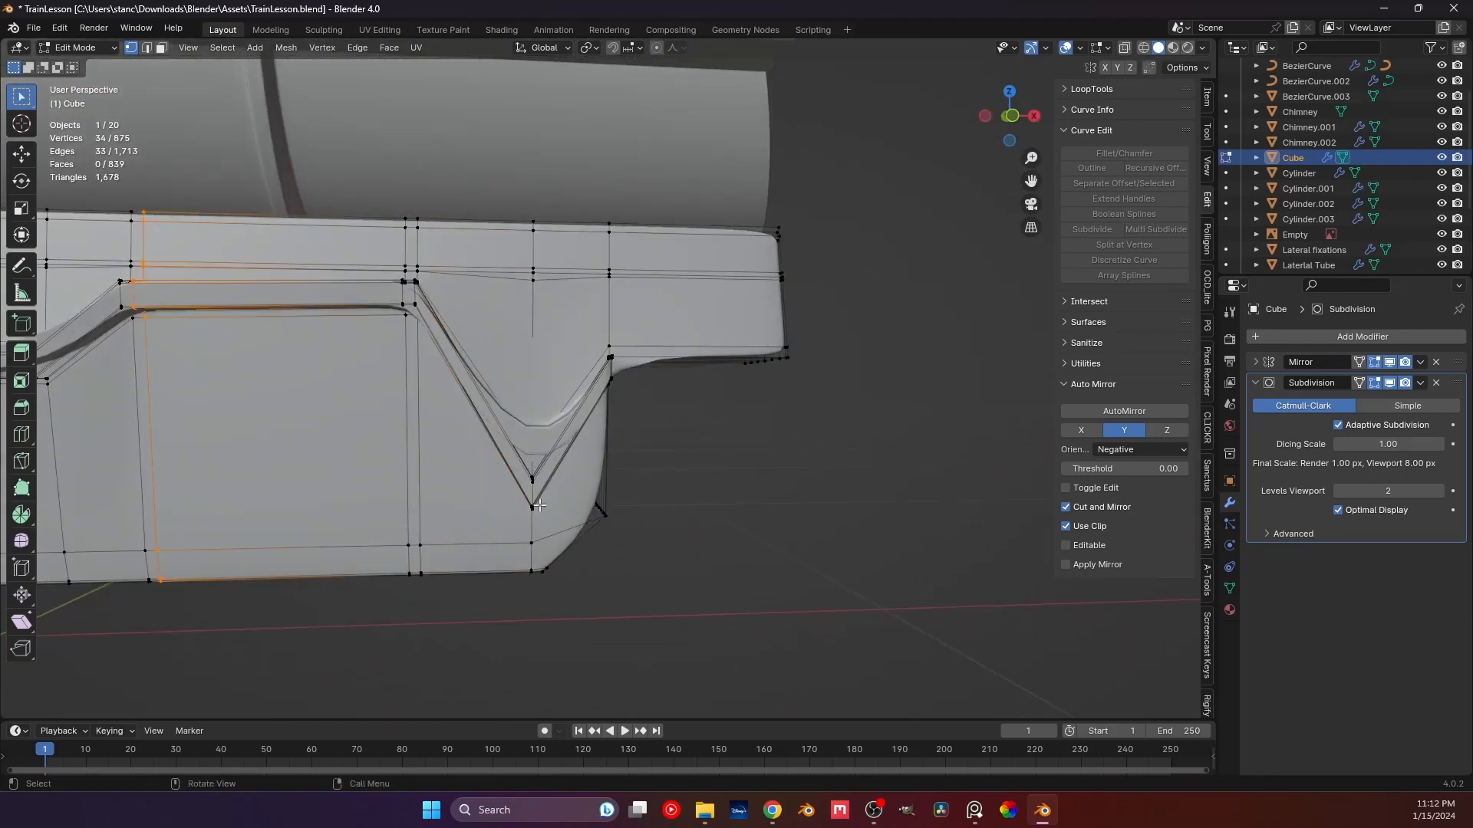
# Examine the contour band's V notch and the frame's curved end in Object Mode, and return to Edit Mode.
pyautogui.moveTo(510, 431); pyautogui.dragTo(731, 527, button='middle')
pyautogui.press('Tab')
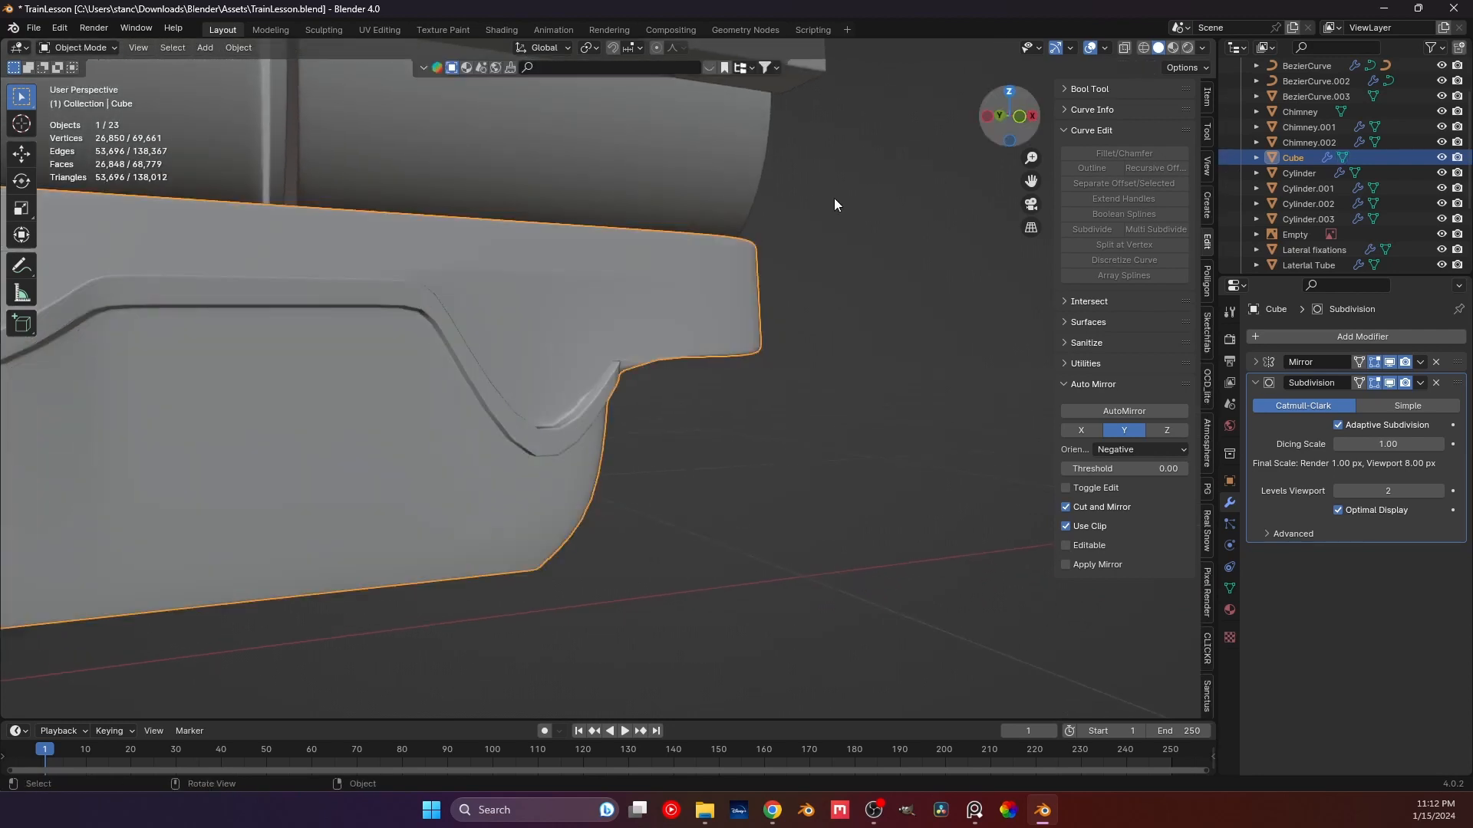
pyautogui.scroll(-4, 622, 474)
pyautogui.click(619, 471)
pyautogui.moveTo(619, 472); pyautogui.dragTo(417, 462, button='middle')
pyautogui.scroll(5, 581, 488)
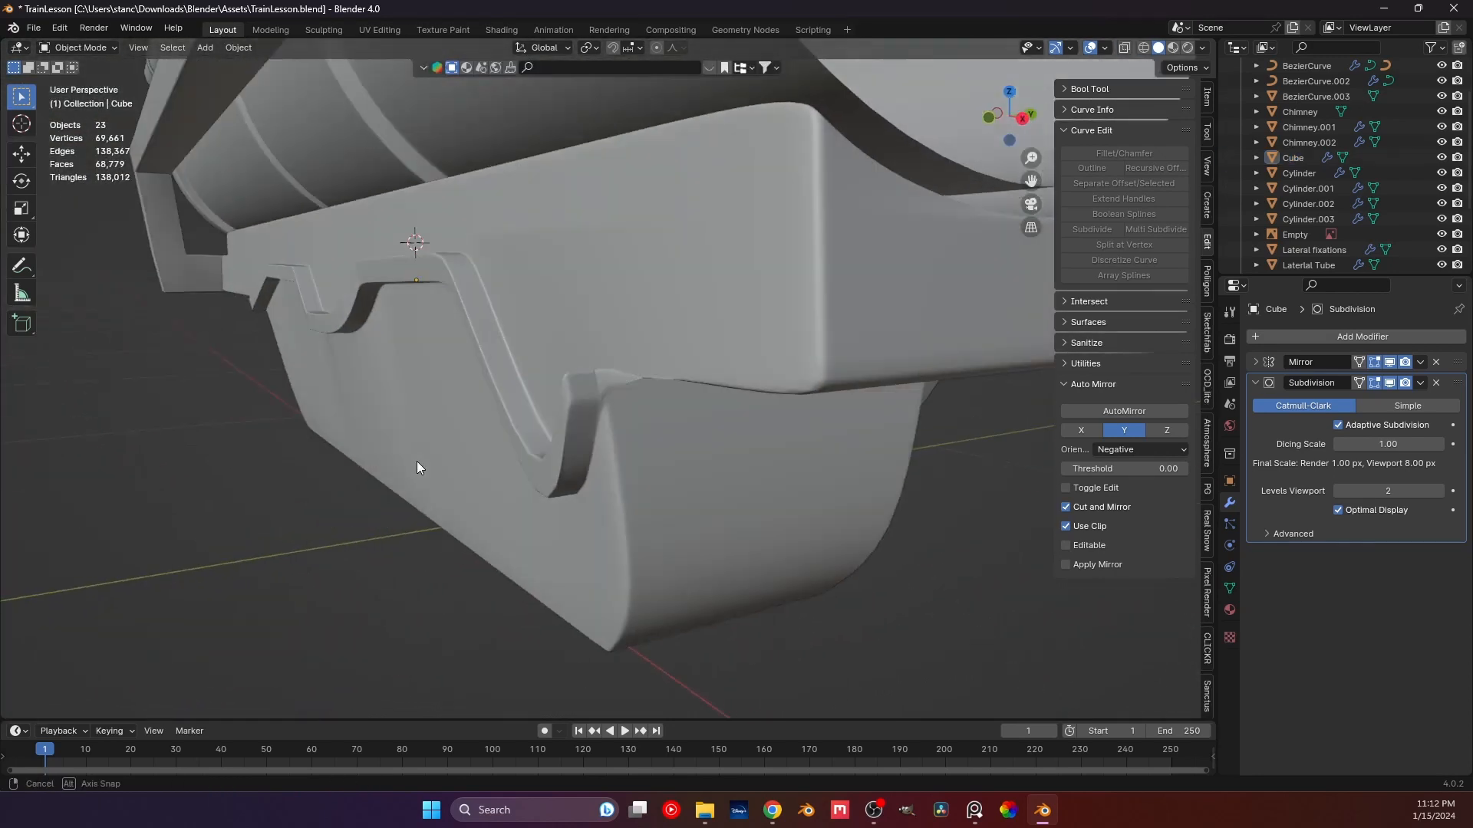
pyautogui.click(651, 333)
pyautogui.press('Tab')
pyautogui.scroll(5, 683, 395)
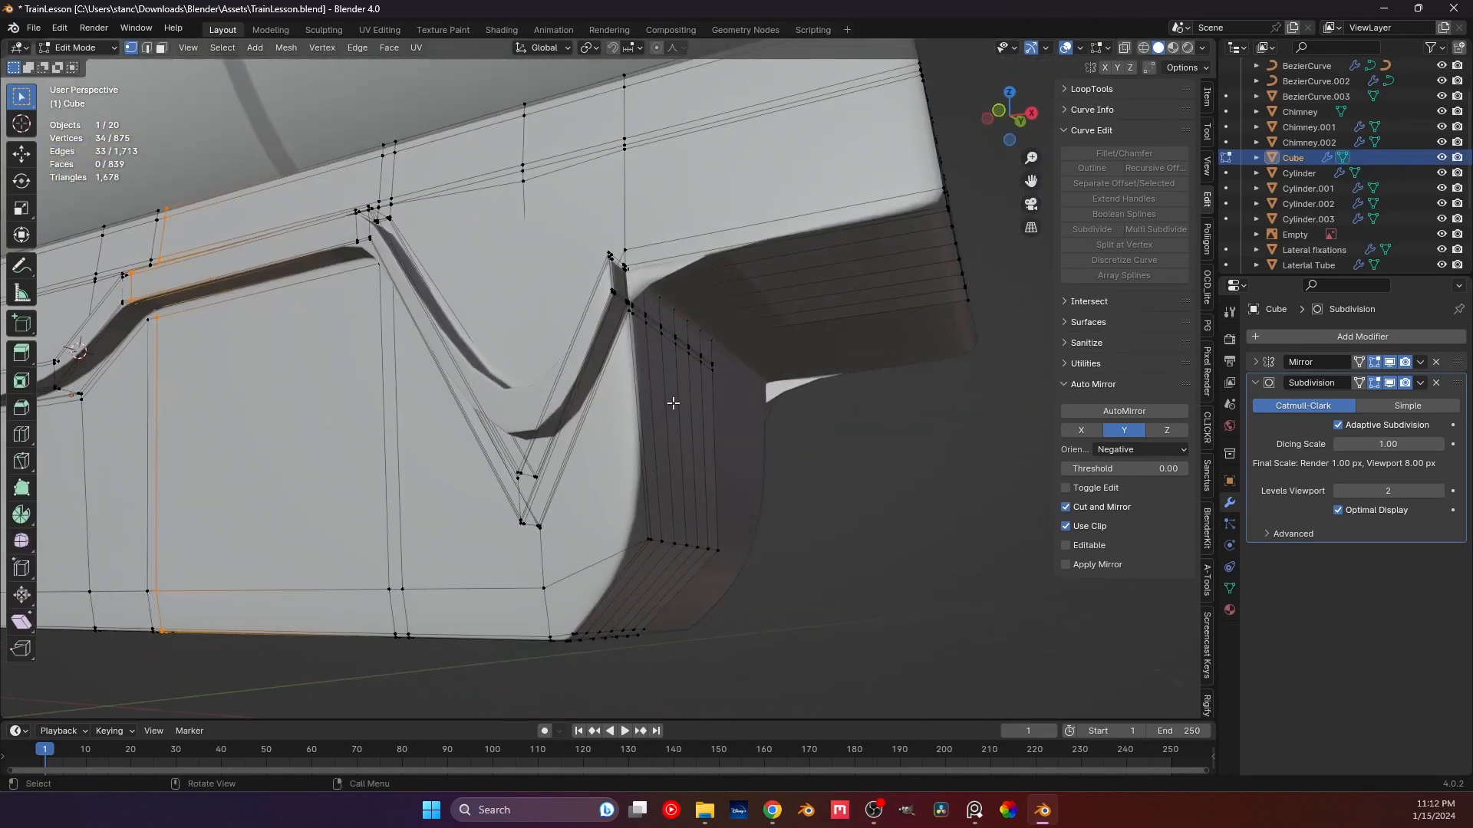
# Try a horizontal loop cut just below the tip of the contour band's V notch, and undo it.
pyautogui.moveTo(539, 518); pyautogui.dragTo(573, 529, button='middle')
pyautogui.hotkey('ctrl', 'r')
pyautogui.click(540, 551)
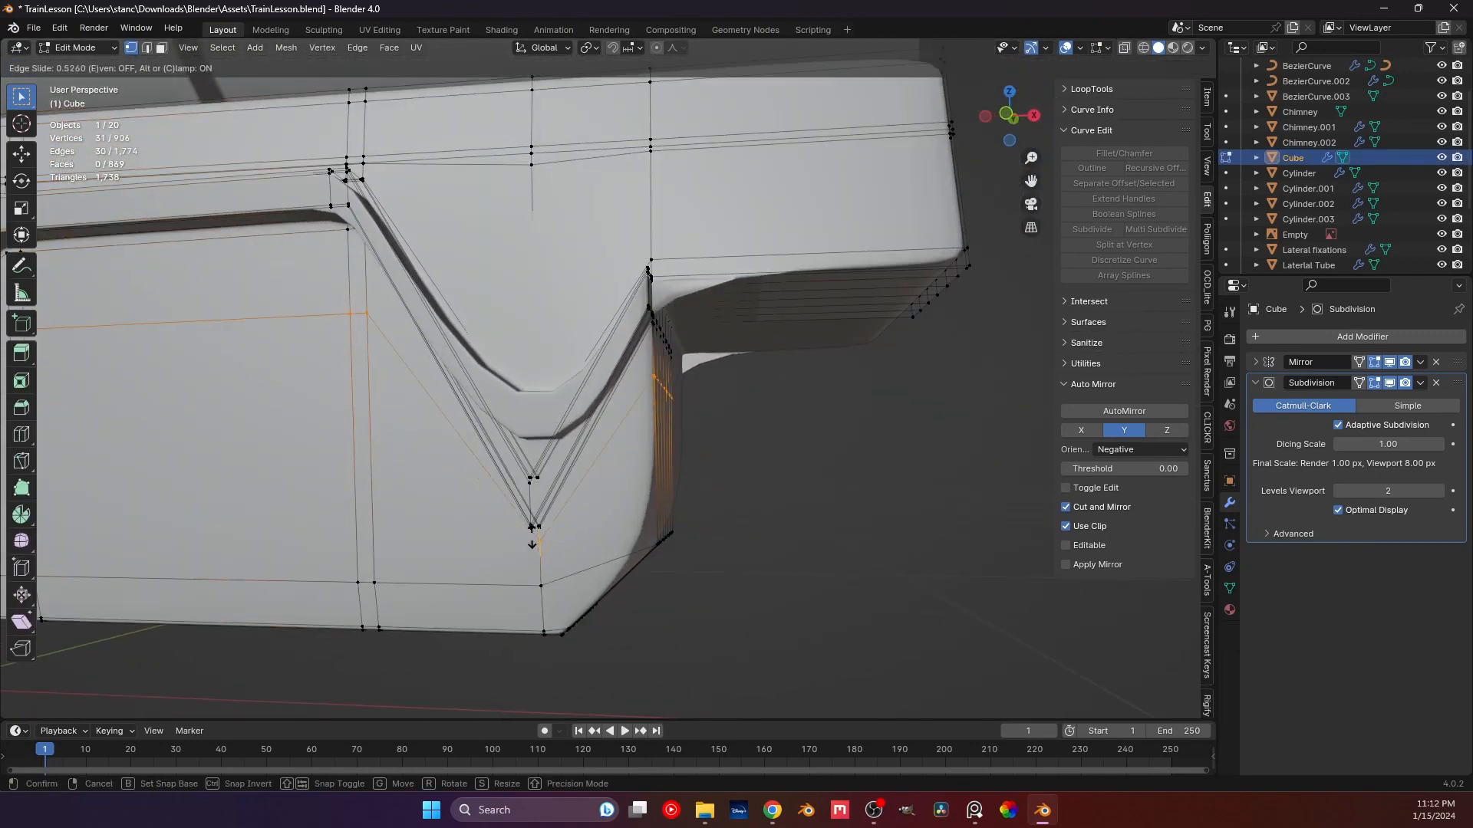
pyautogui.click(536, 545)
pyautogui.hotkey('ctrl', 'z')
# Add a vertical loop cut between the V notch and the frame's stepped corner, slid toward the corner with factor 0.912.
pyautogui.moveTo(574, 353); pyautogui.dragTo(597, 398, button='middle')
pyautogui.hotkey('ctrl', 'r')
pyautogui.click(597, 397)
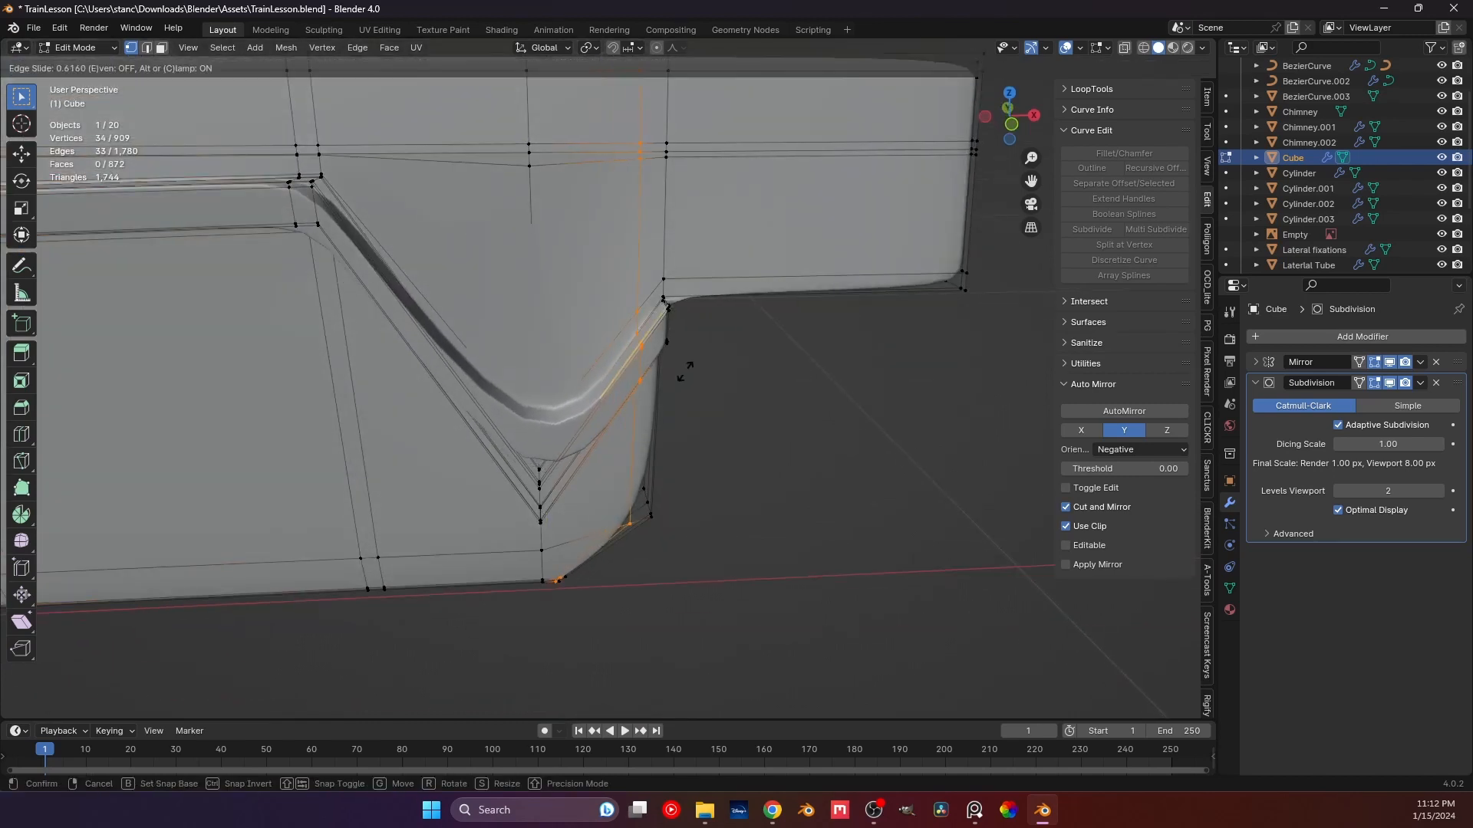
pyautogui.click(705, 353)
# Try an evenly spaced loop cut on the V notch's short outer slope, and undo it.
pyautogui.hotkey('ctrl', 'r')
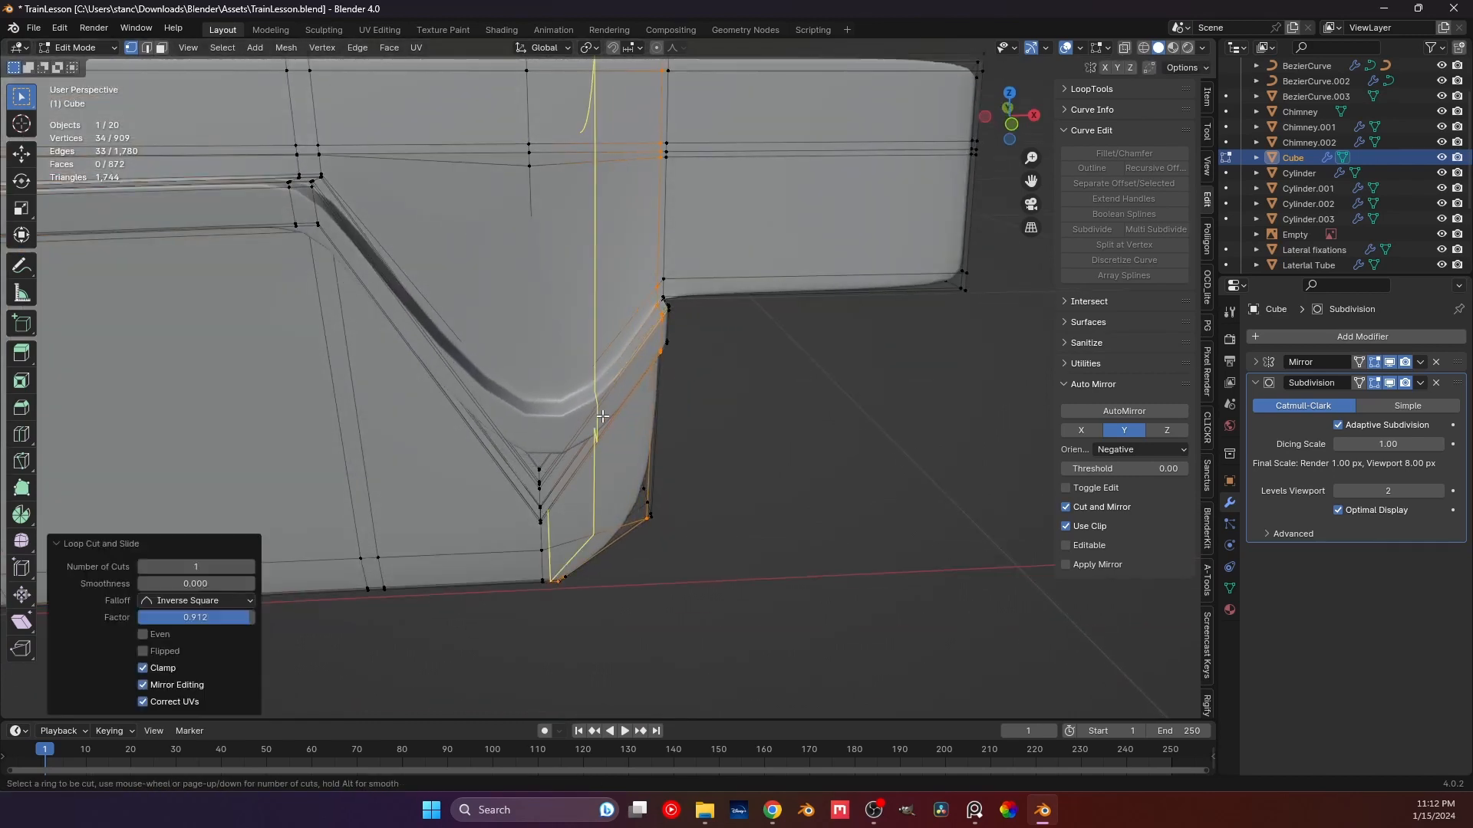
pyautogui.click(603, 417)
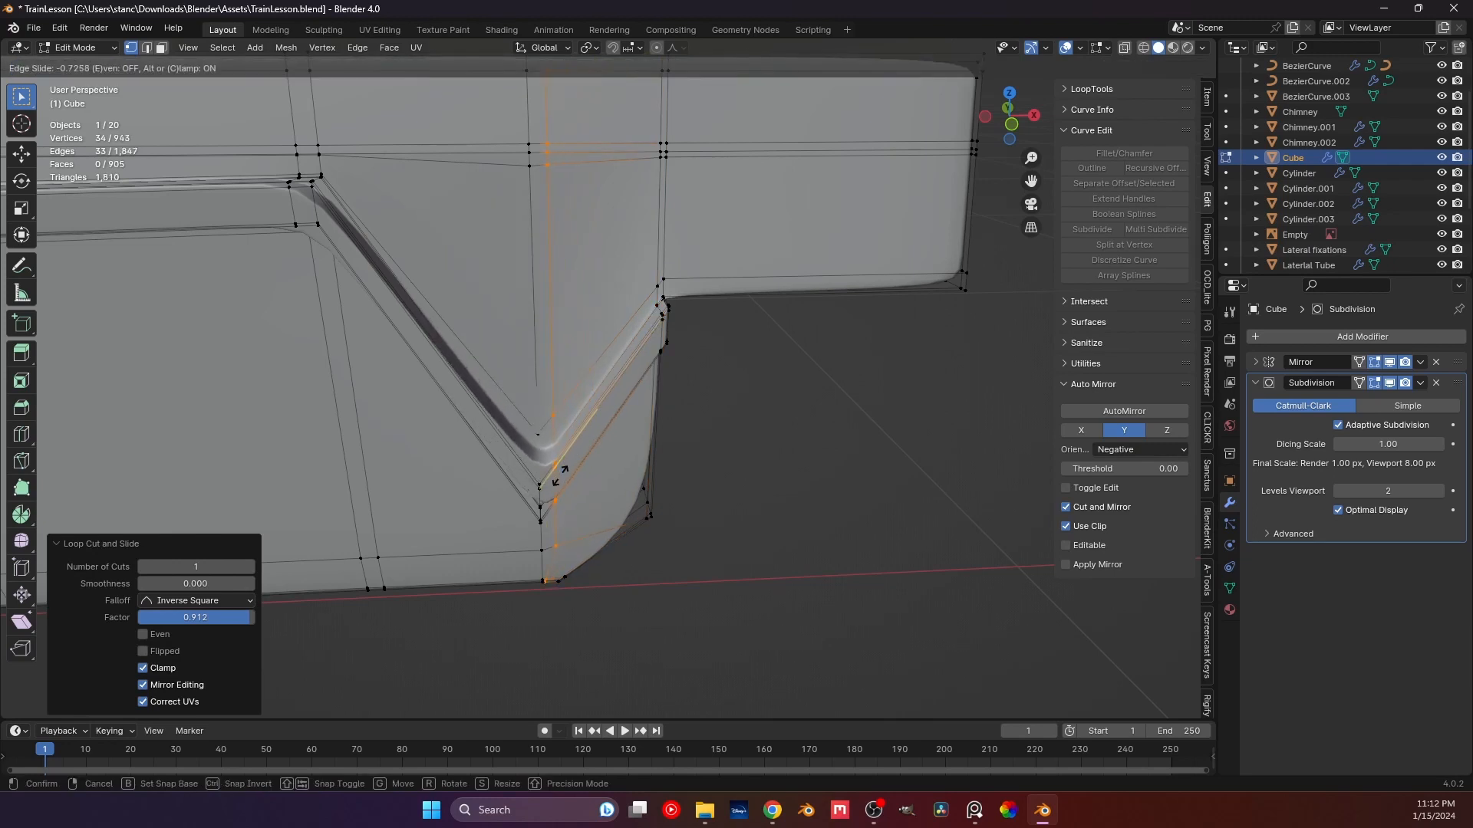
pyautogui.press('e')
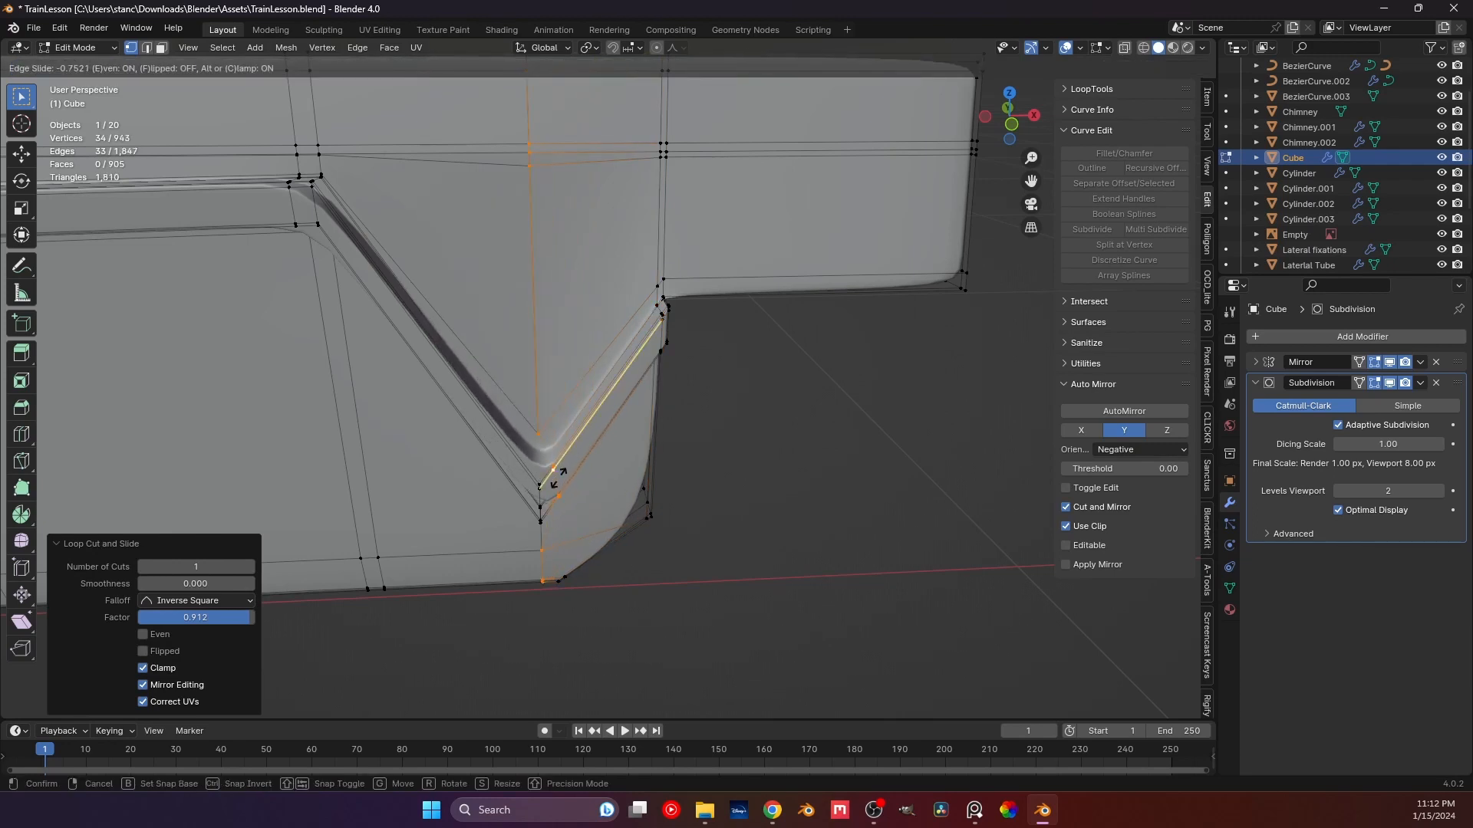
pyautogui.rightClick(590, 500)
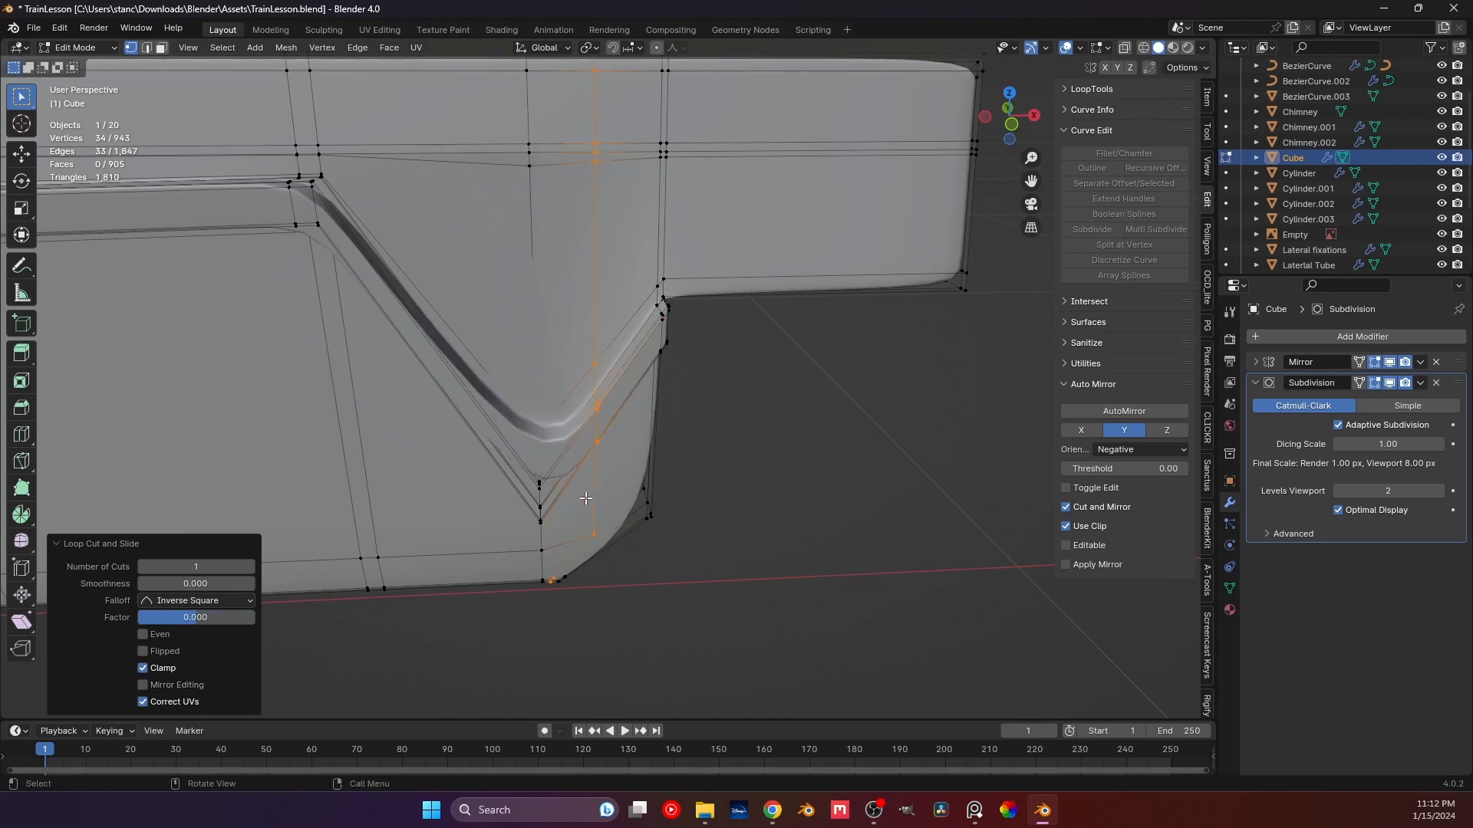
pyautogui.hotkey('ctrl', 'z')
# Add a centred loop cut on the V notch's short outer slope and edge-slide it toward the tip with factor 0.727.
pyautogui.hotkey('ctrl', 'r')
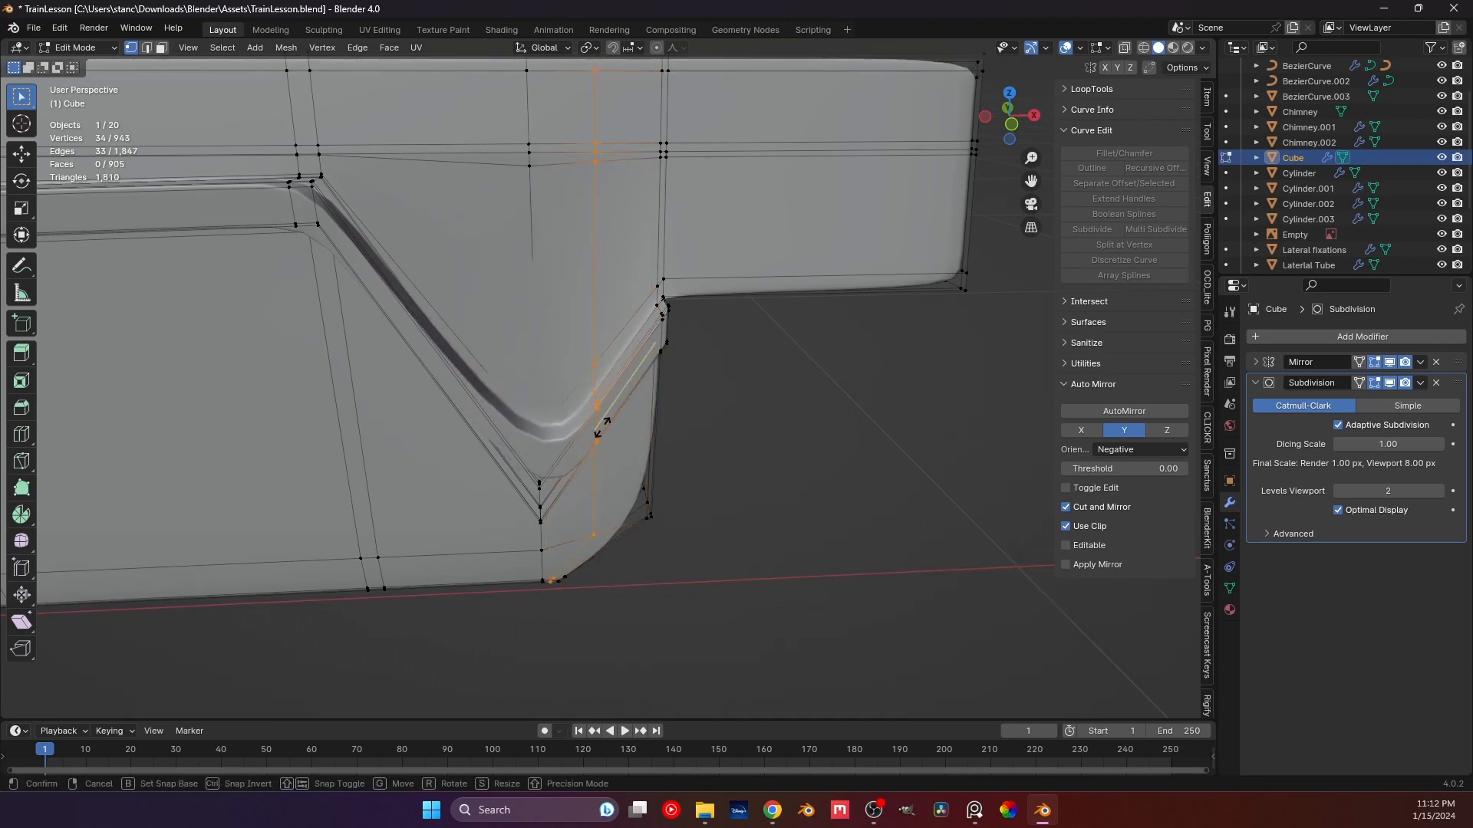
pyautogui.click(597, 431)
pyautogui.rightClick(601, 426)
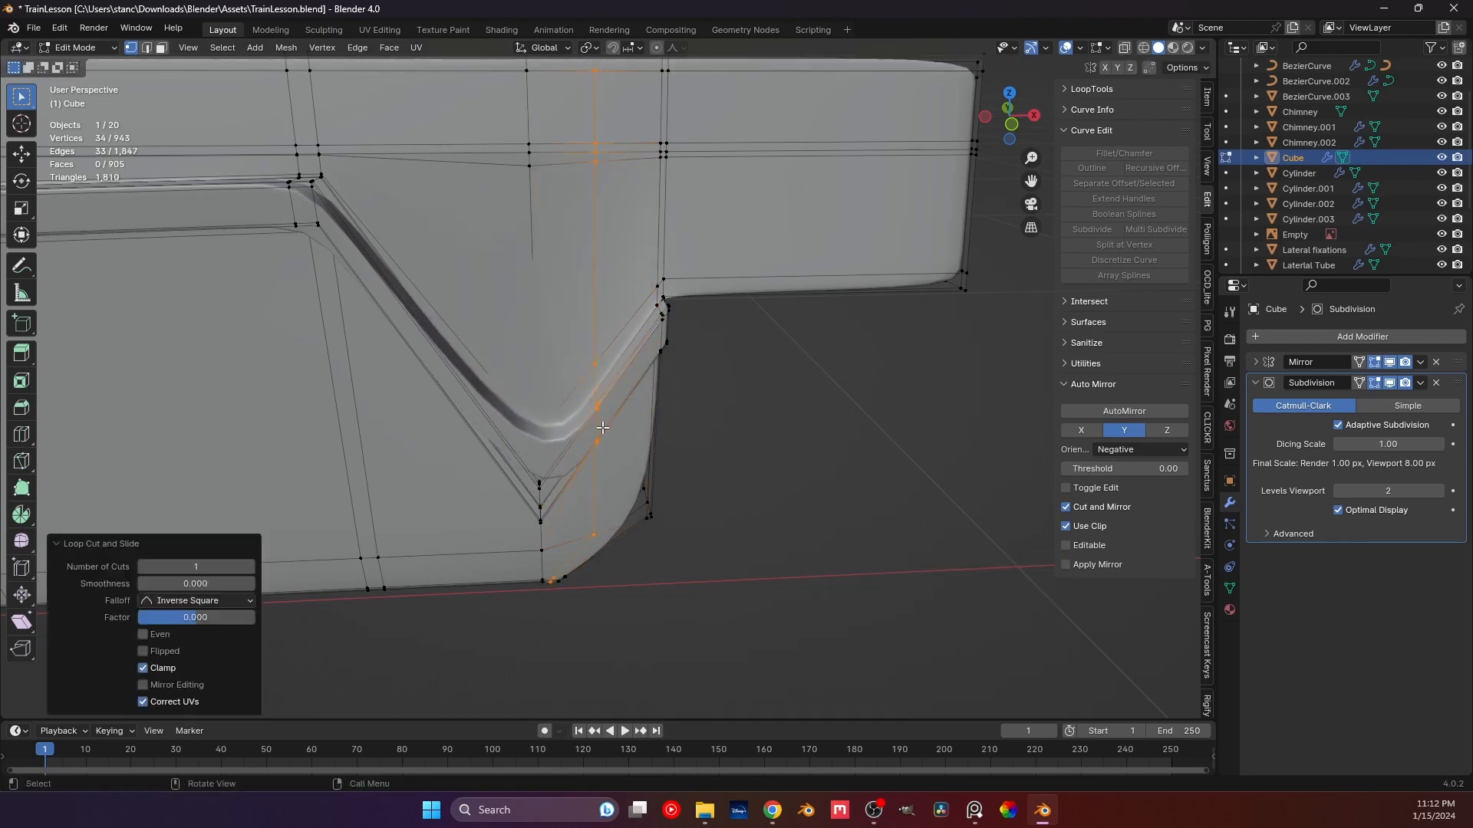
pyautogui.press('g')
pyautogui.press('g')
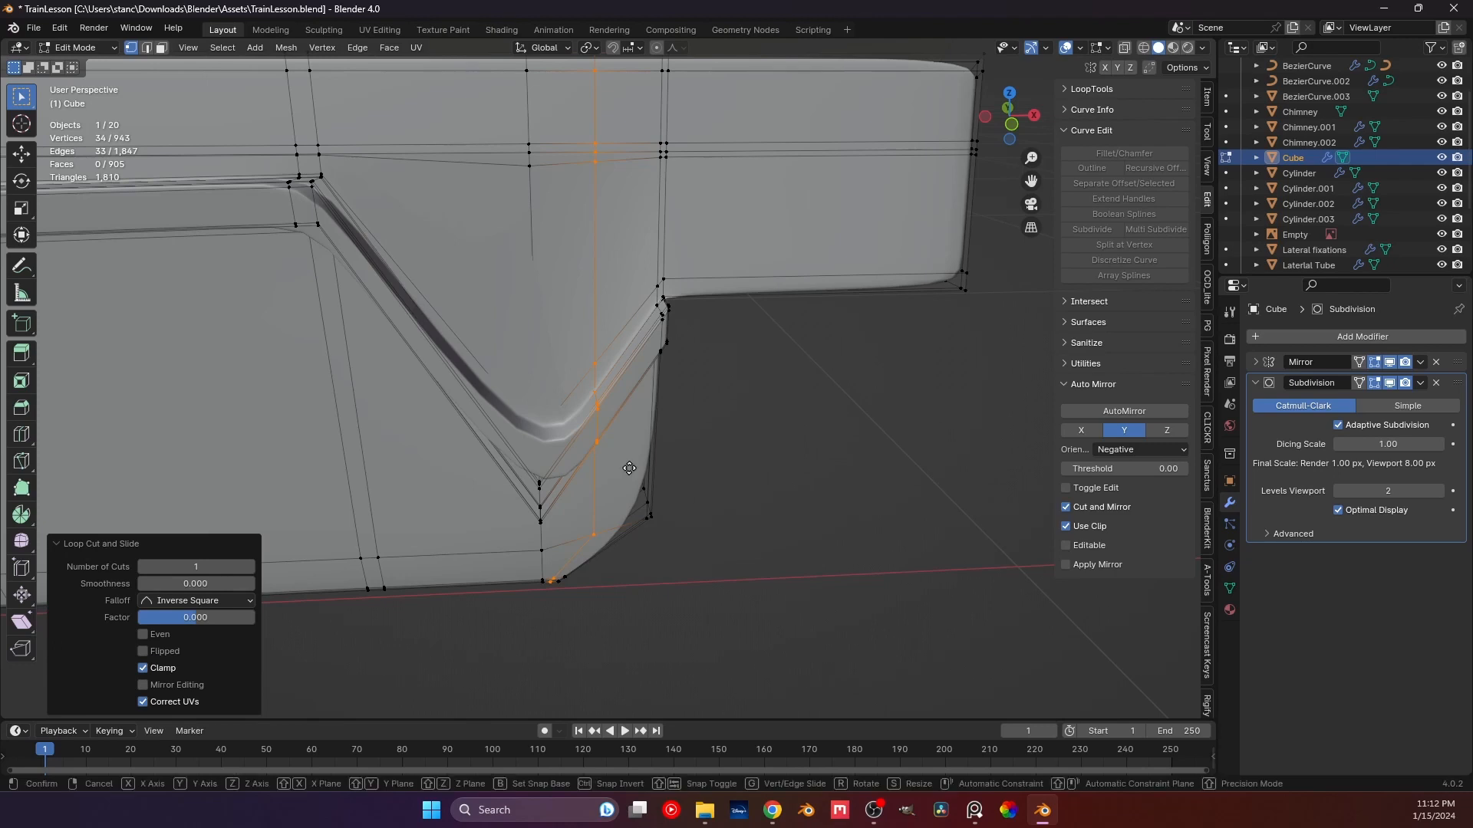
pyautogui.click(569, 516)
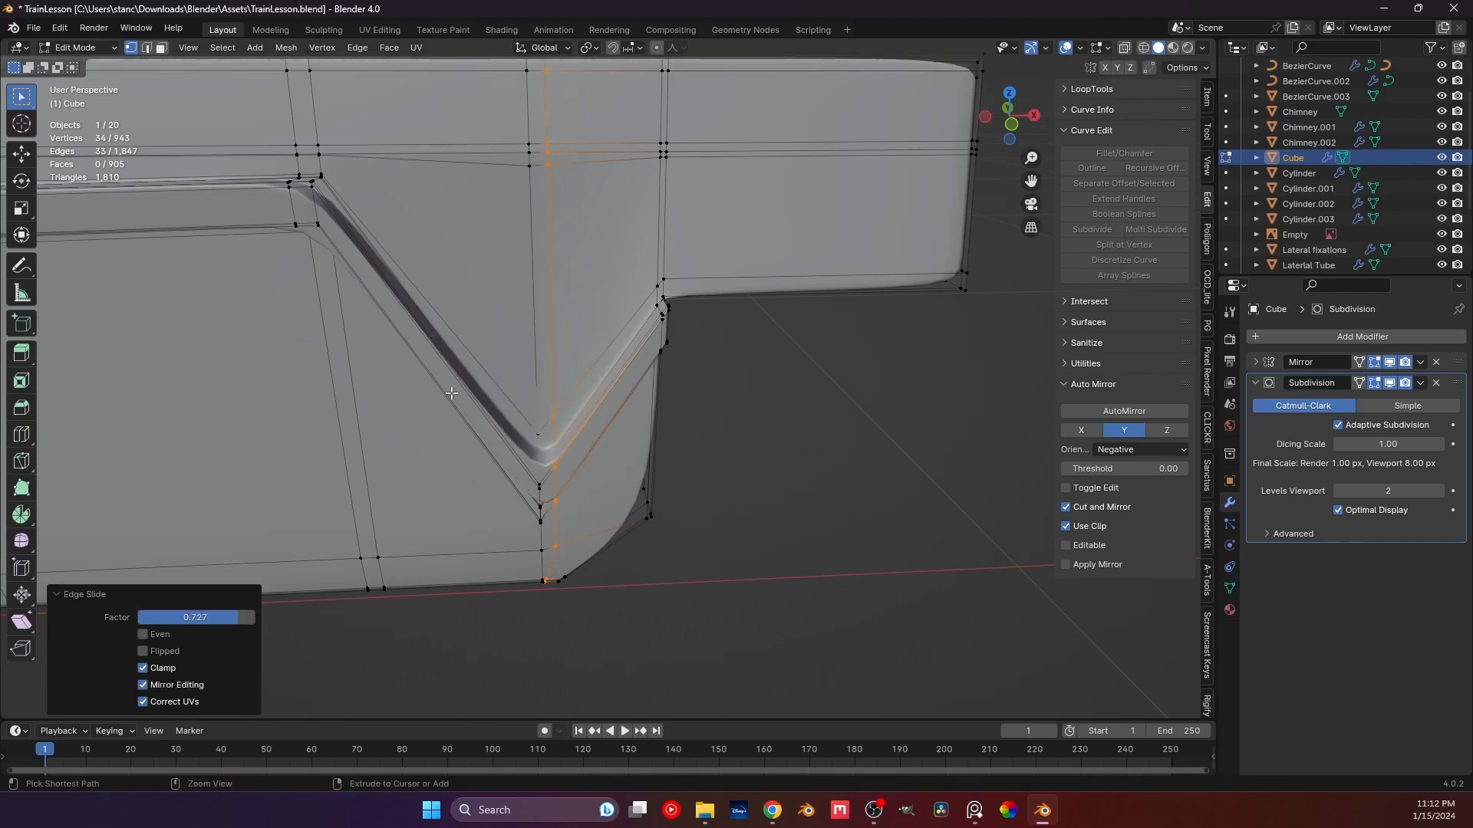
# Add a loop cut on the V notch's long slope near the tip with factor -0.818, and save the file from Object Mode.
pyautogui.hotkey('ctrl', 'r')
pyautogui.click(430, 356)
pyautogui.click(506, 479)
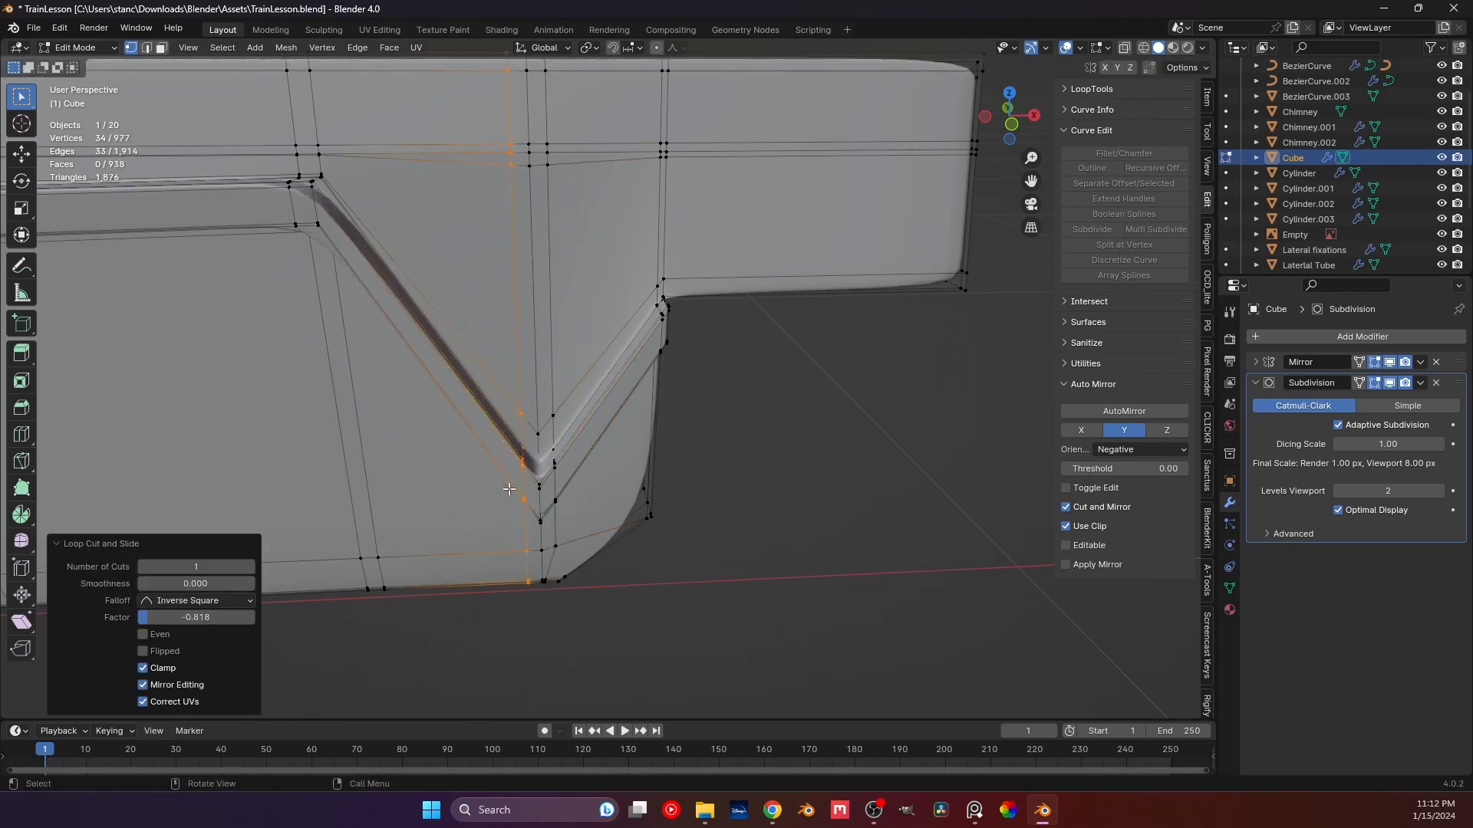
pyautogui.press('Tab')
pyautogui.scroll(-5, 574, 489)
pyautogui.hotkey('ctrl', 's')
# Edge-slide the vertical edge segment below the middle dip's angular corner toward the band's sloped side with factor 0.394.
pyautogui.moveTo(478, 429); pyautogui.dragTo(540, 421, button='middle')
pyautogui.click(540, 421)
pyautogui.press('Tab')
pyautogui.scroll(8, 540, 421)
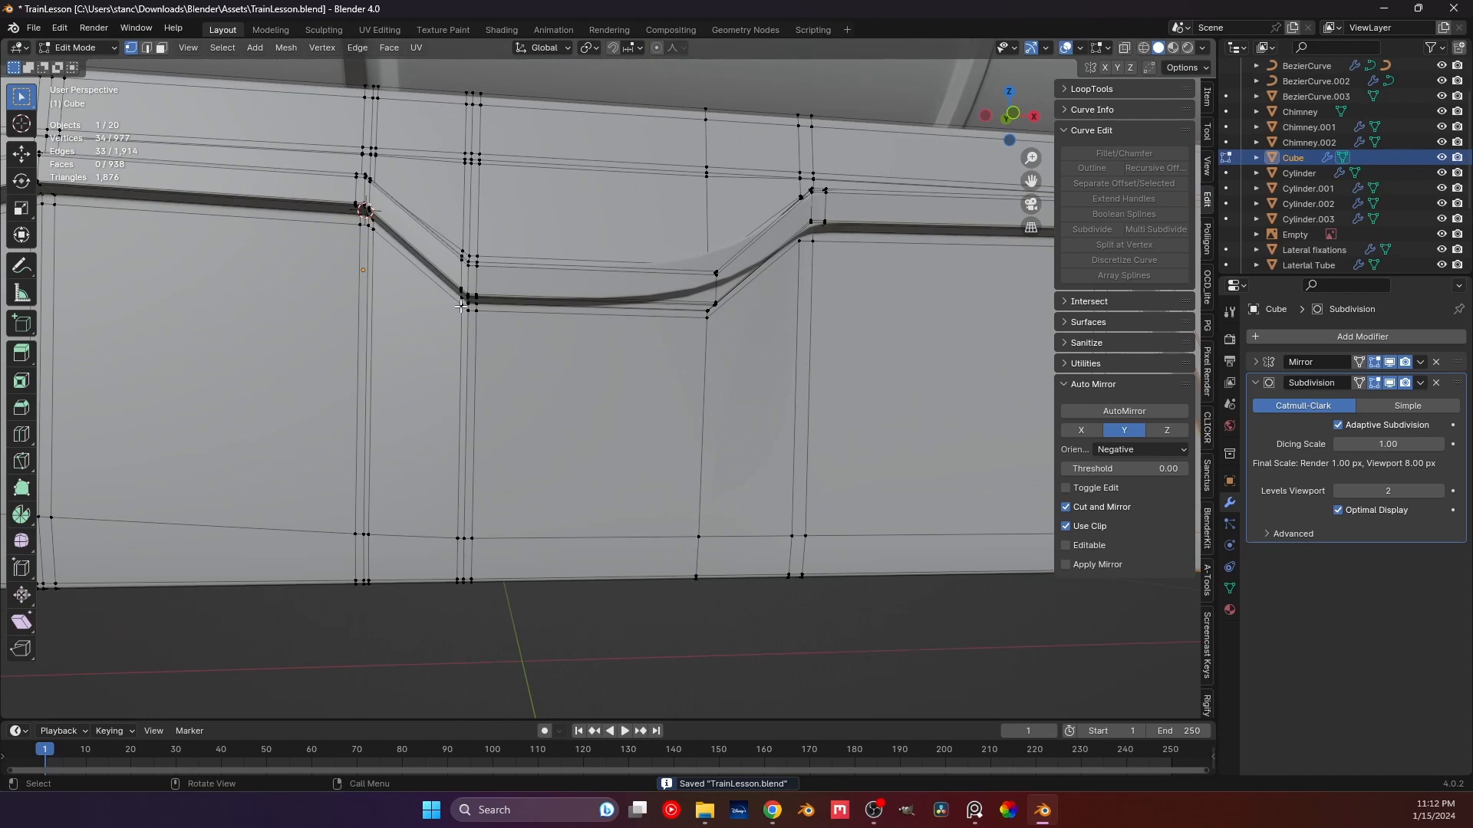
pyautogui.click(461, 306)
pyautogui.keyDown('ctrl'); pyautogui.click(456, 576); pyautogui.keyUp('ctrl')
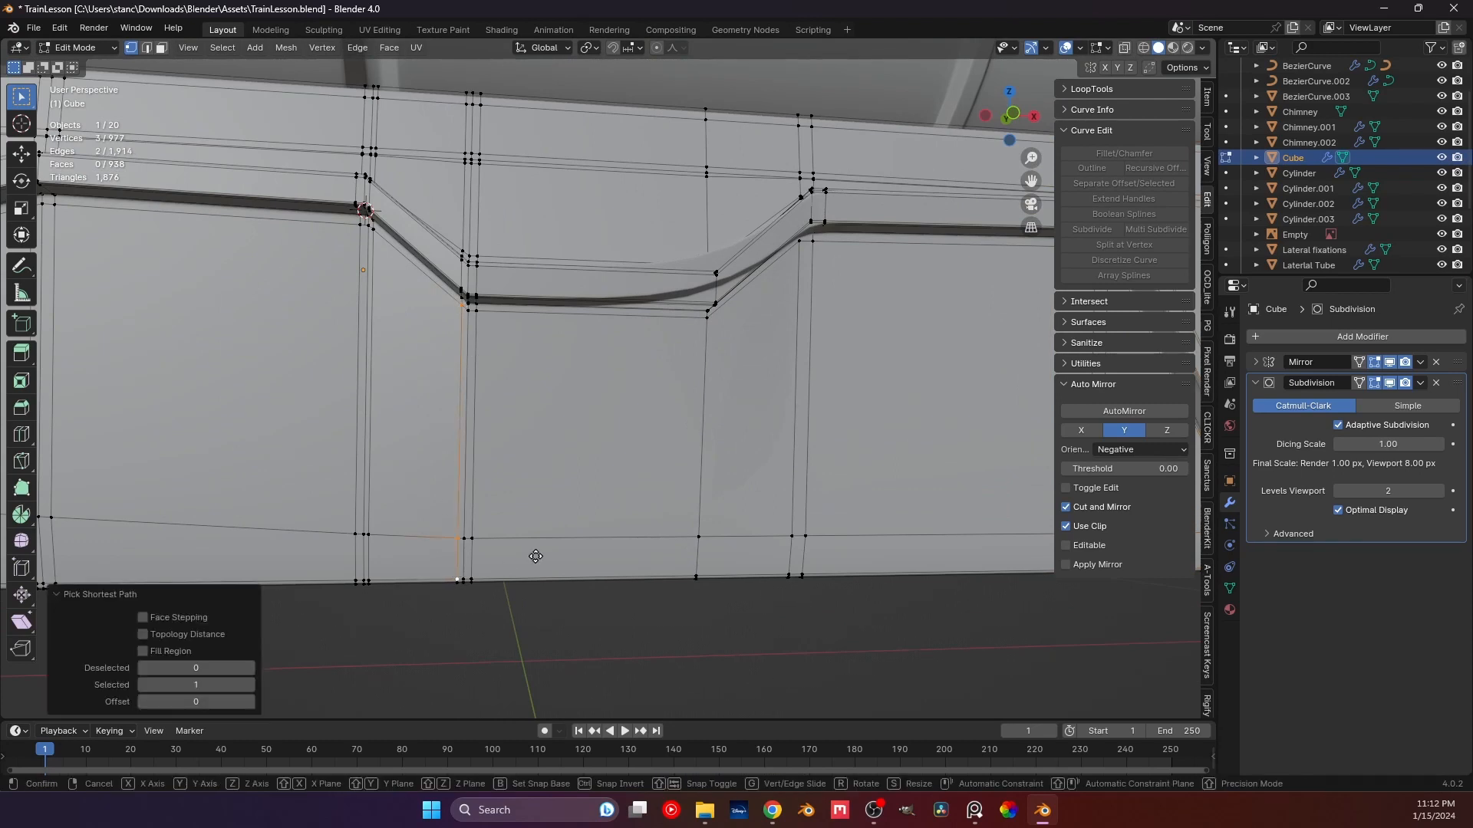
pyautogui.press('g')
pyautogui.press('g')
pyautogui.click(508, 562)
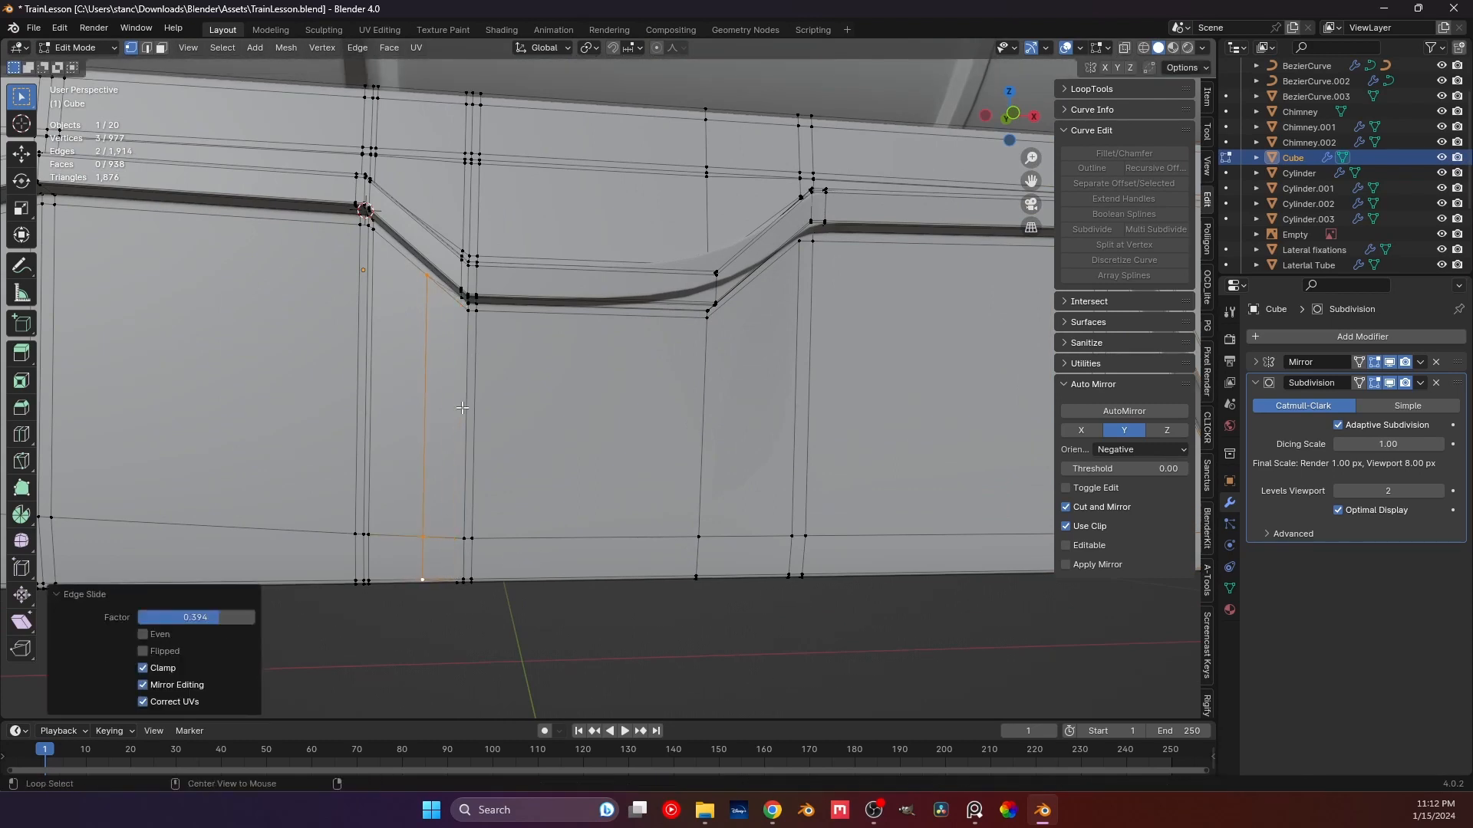
# Edge-slide the vertical segment on the corner's other side away from it along the dip, and check the frame in Object Mode.
pyautogui.keyDown('ctrl'); pyautogui.click(475, 311); pyautogui.keyUp('ctrl')
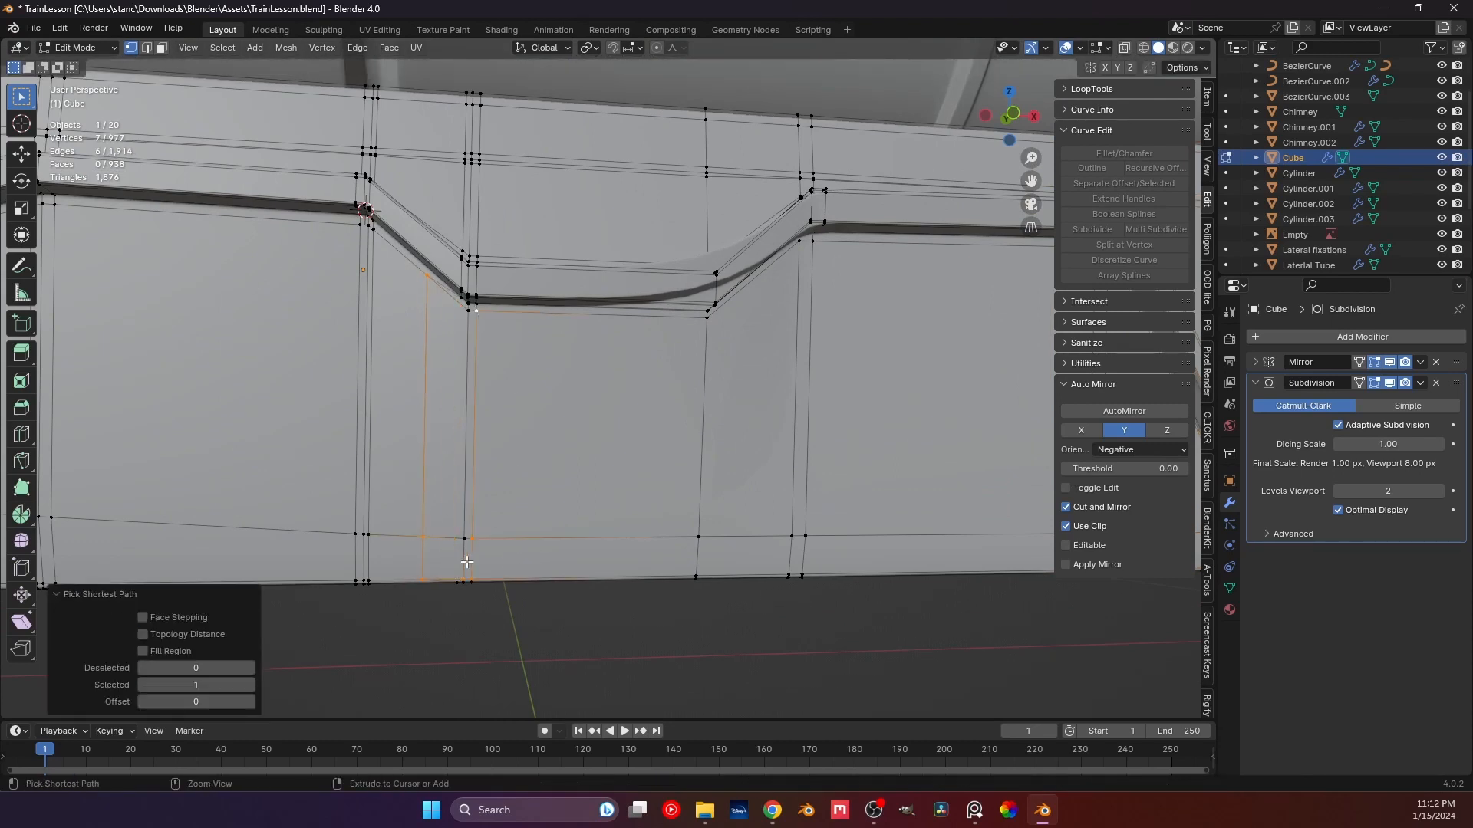
pyautogui.click(480, 309)
pyautogui.keyDown('ctrl'); pyautogui.click(476, 582); pyautogui.keyUp('ctrl')
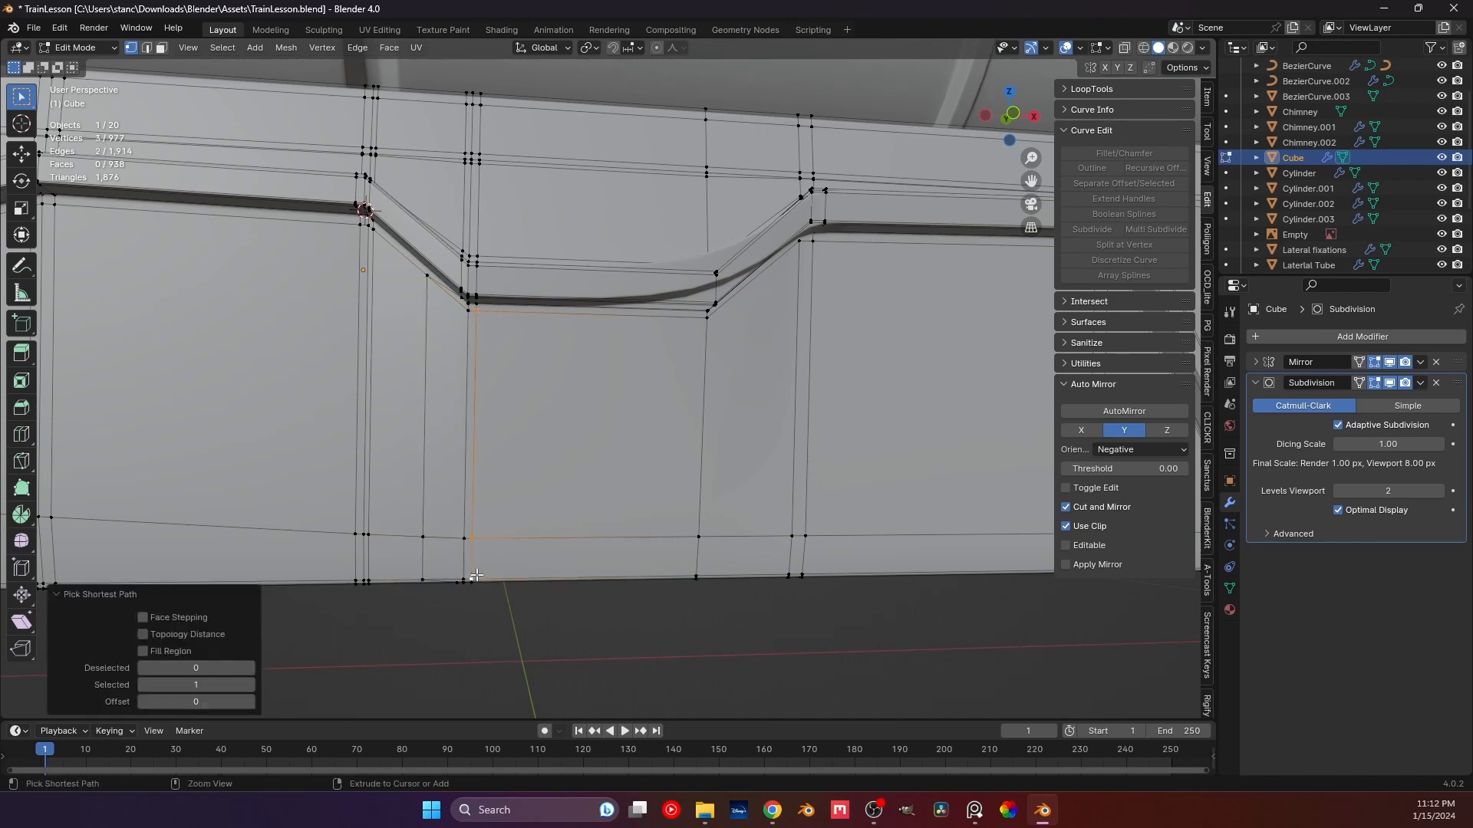
pyautogui.press('g')
pyautogui.press('g')
pyautogui.click(529, 555)
pyautogui.press('Tab')
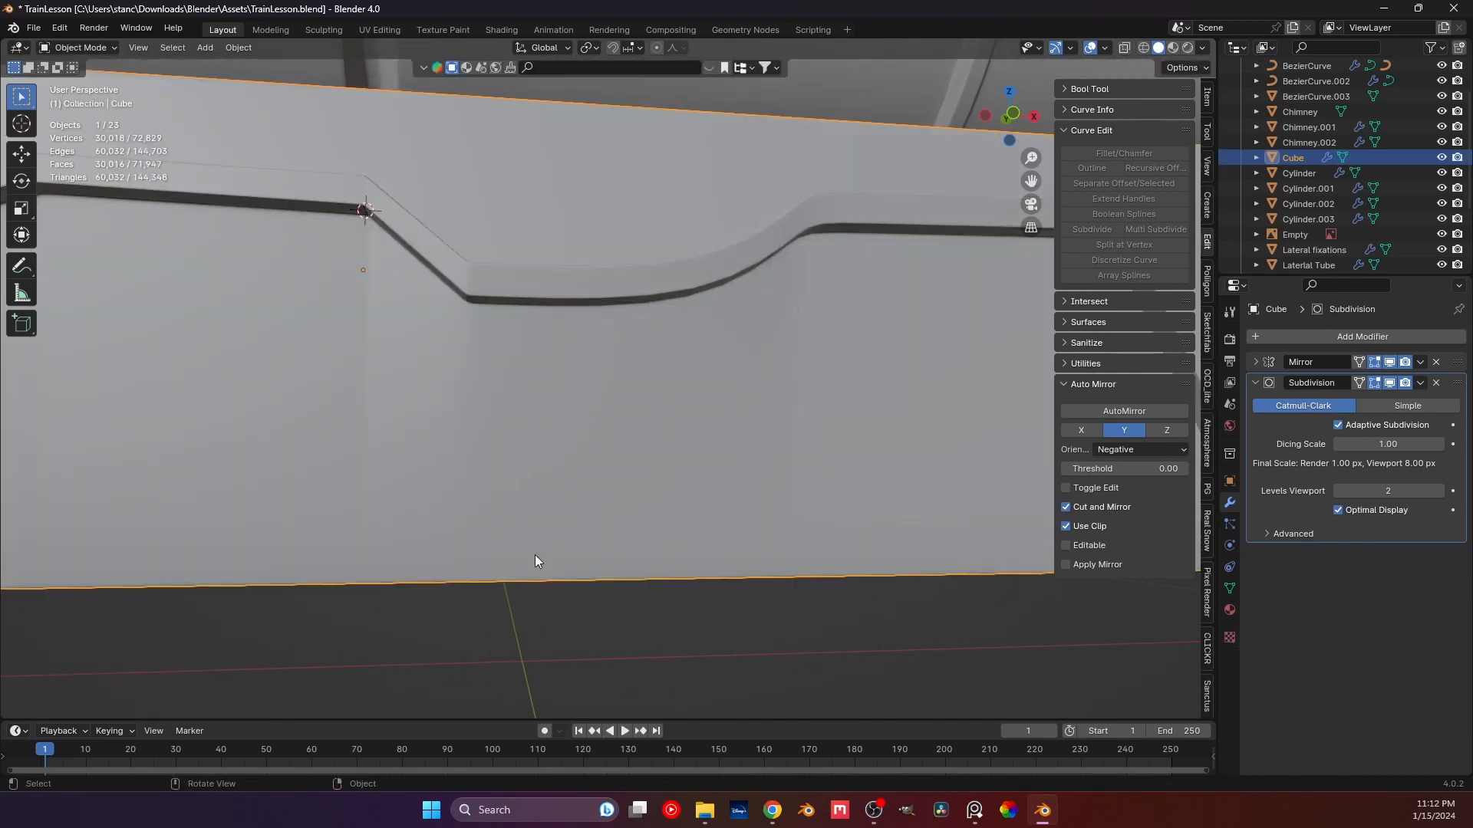
pyautogui.moveTo(535, 555); pyautogui.dragTo(537, 371, button='middle')
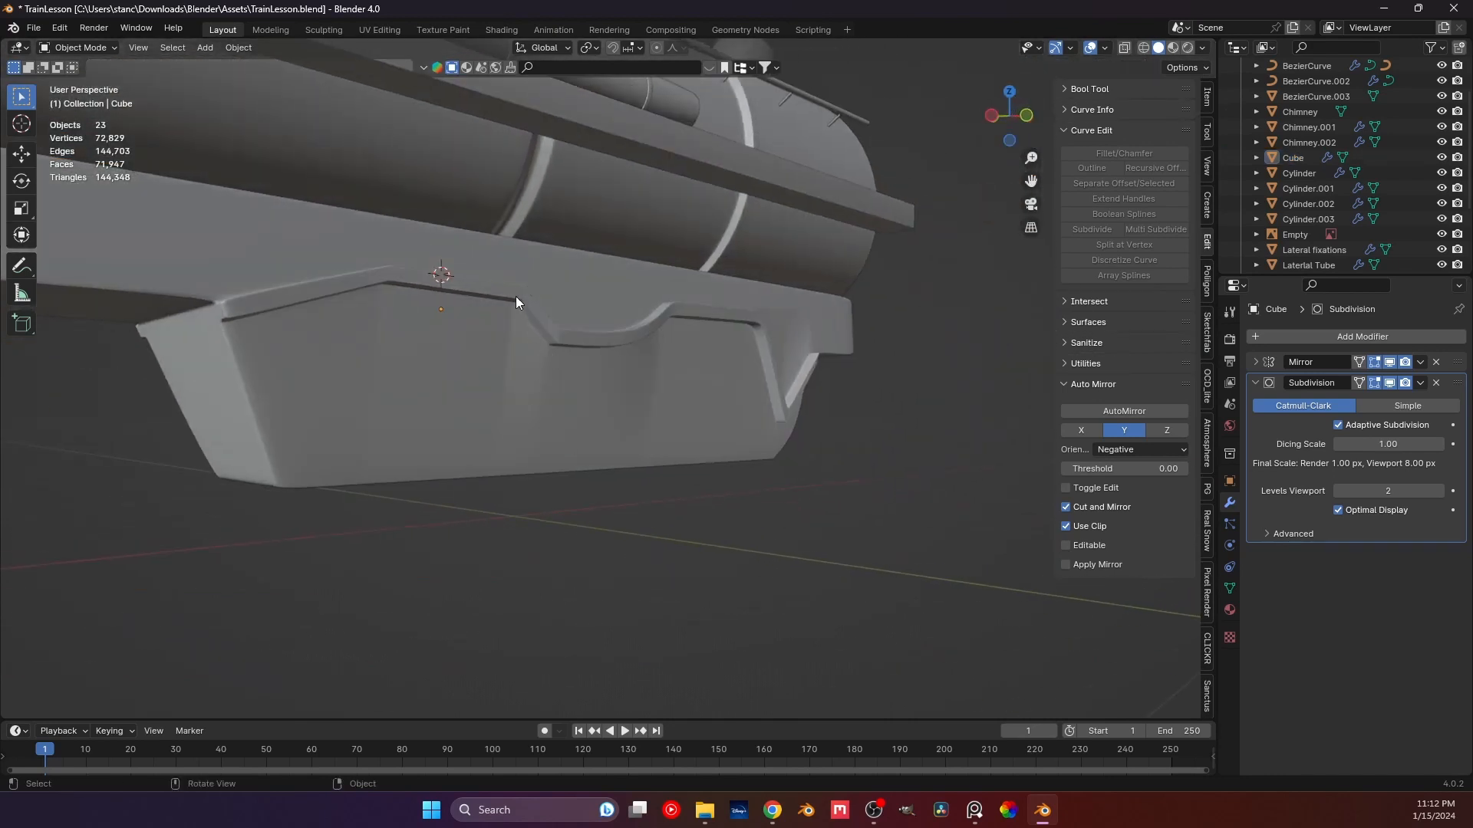
pyautogui.click(514, 375)
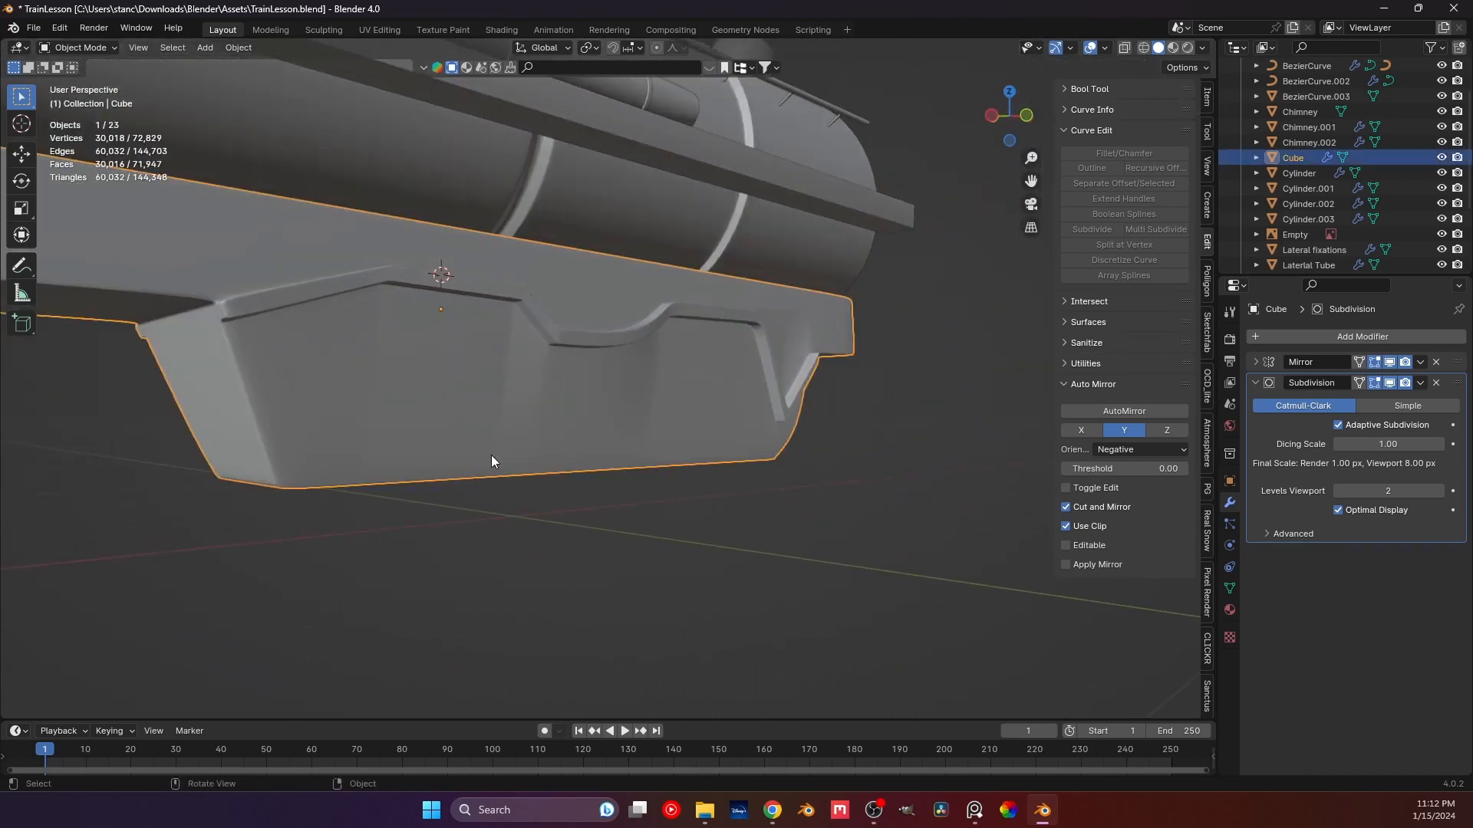
pyautogui.scroll(2, 491, 454)
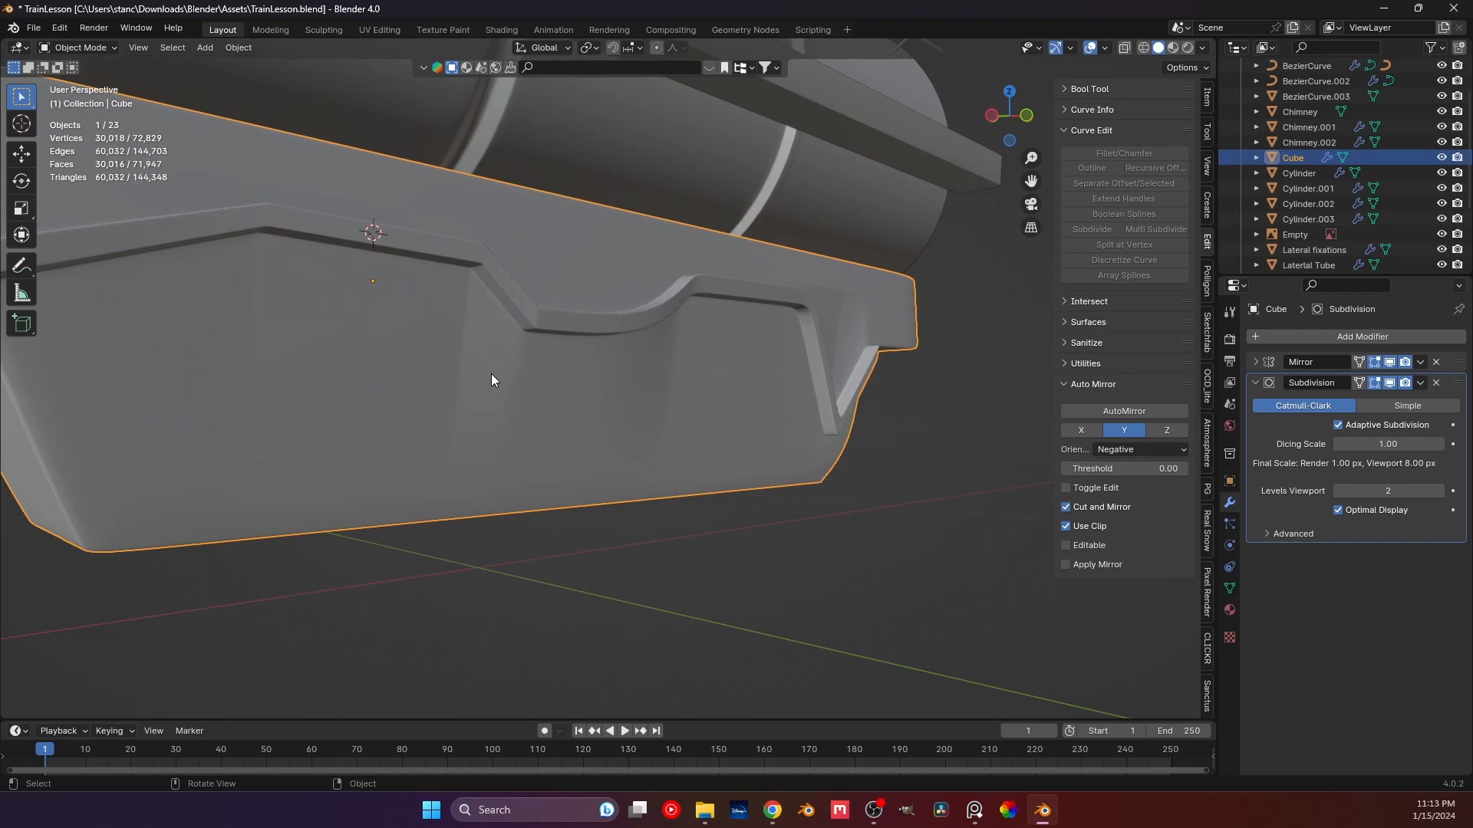
pyautogui.moveTo(491, 380); pyautogui.dragTo(576, 349, button='middle')
pyautogui.press('Tab')
pyautogui.scroll(2, 520, 454)
pyautogui.click(568, 303)
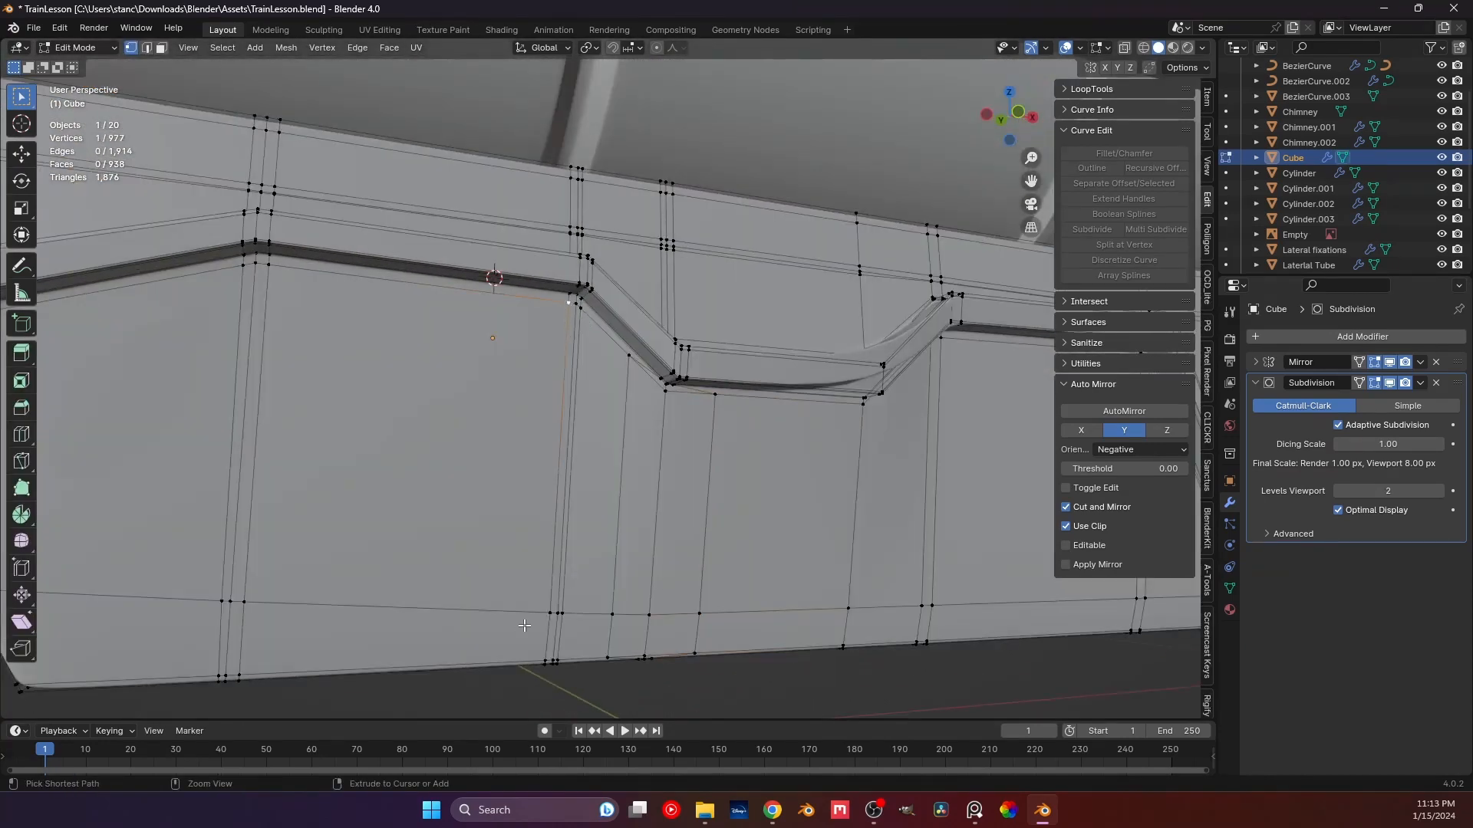
pyautogui.keyDown('ctrl'); pyautogui.click(544, 657); pyautogui.keyUp('ctrl')
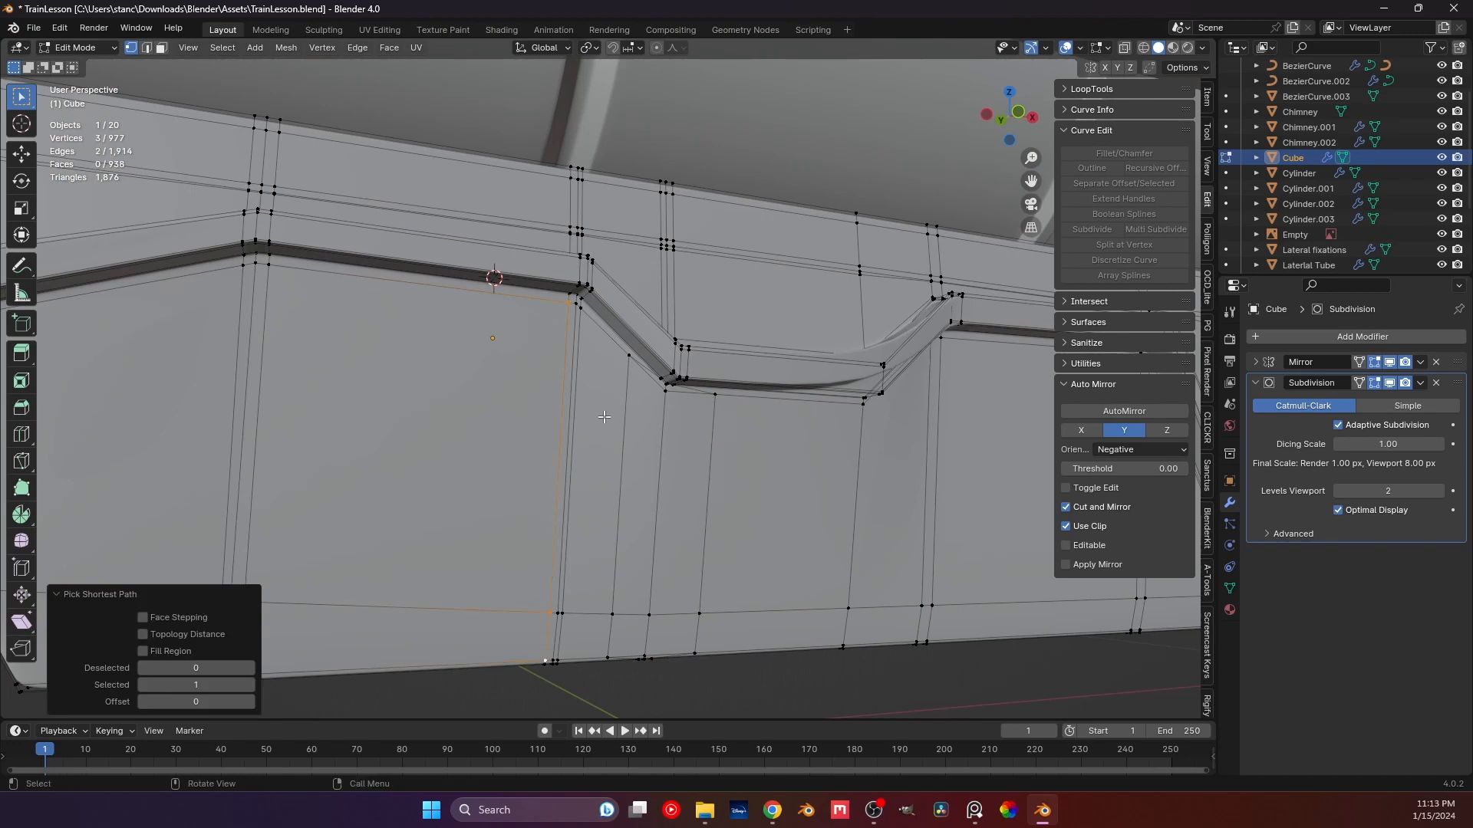
pyautogui.keyDown('shift'); pyautogui.click(588, 311); pyautogui.keyUp('shift')
pyautogui.keyDown('ctrl'); pyautogui.click(560, 660); pyautogui.keyUp('ctrl')
pyautogui.moveTo(578, 604); pyautogui.dragTo(602, 562, button='middle')
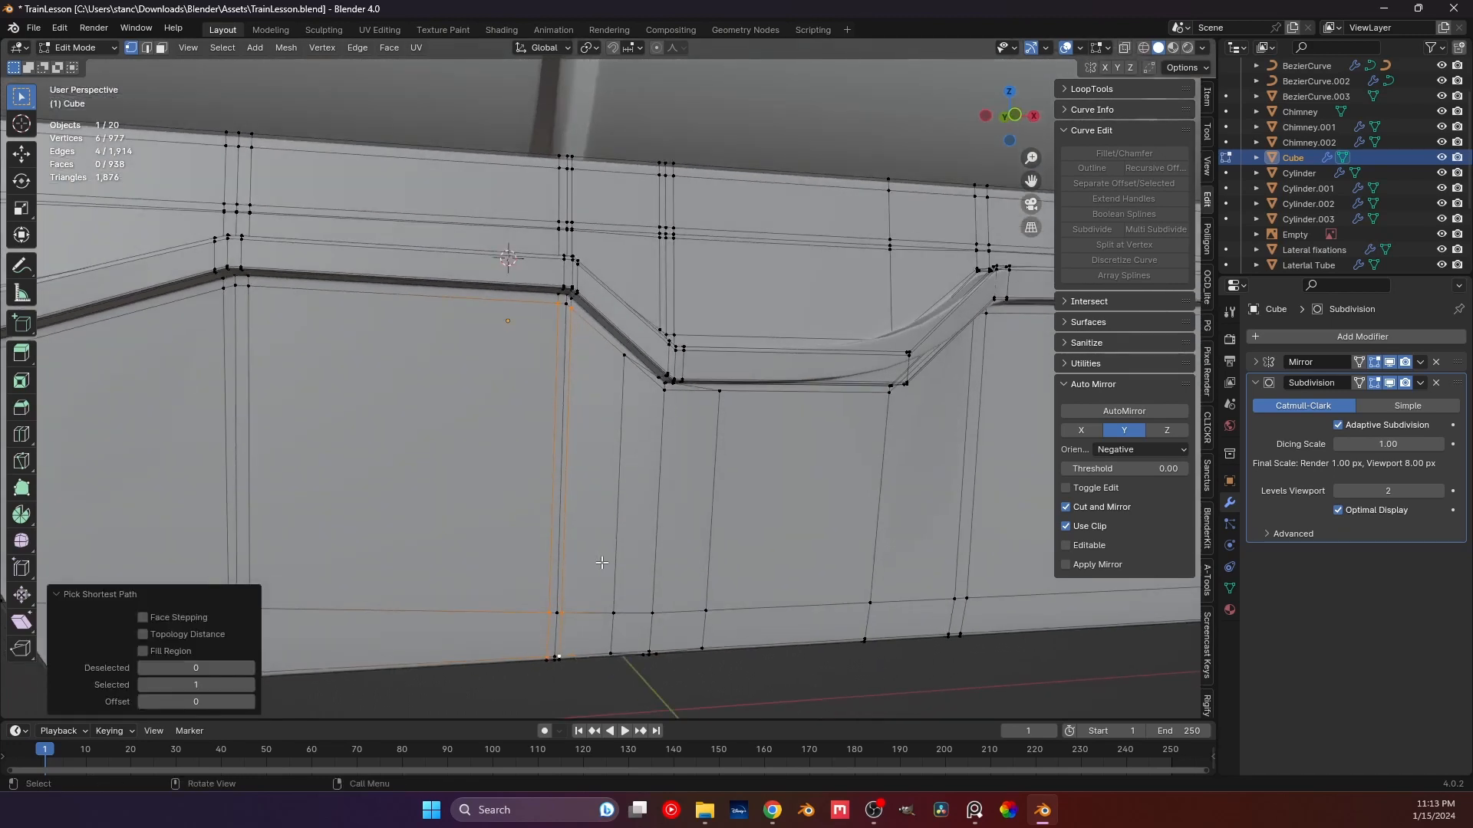
pyautogui.press('s')
pyautogui.press('x')
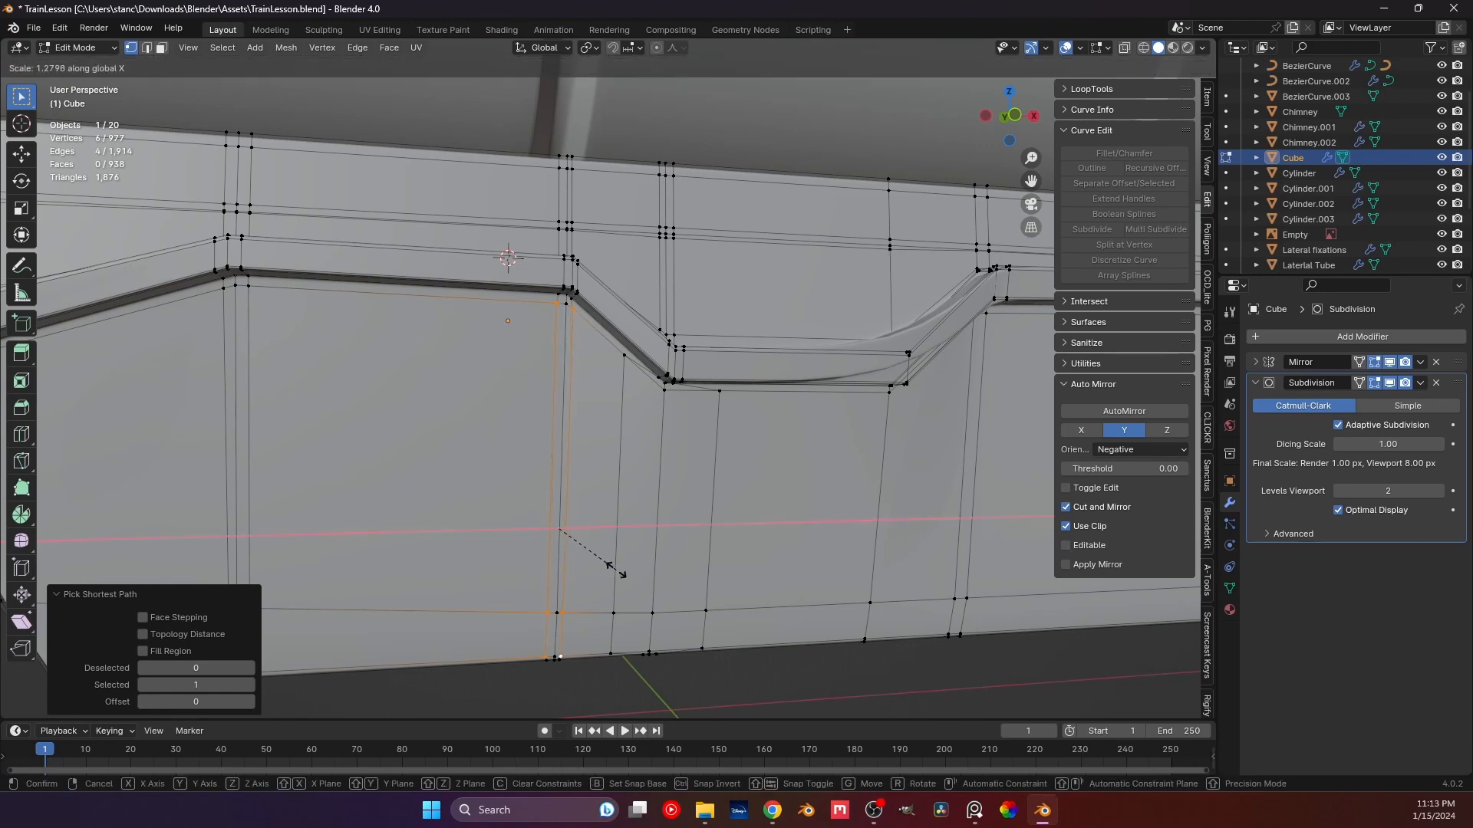
pyautogui.rightClick(666, 634)
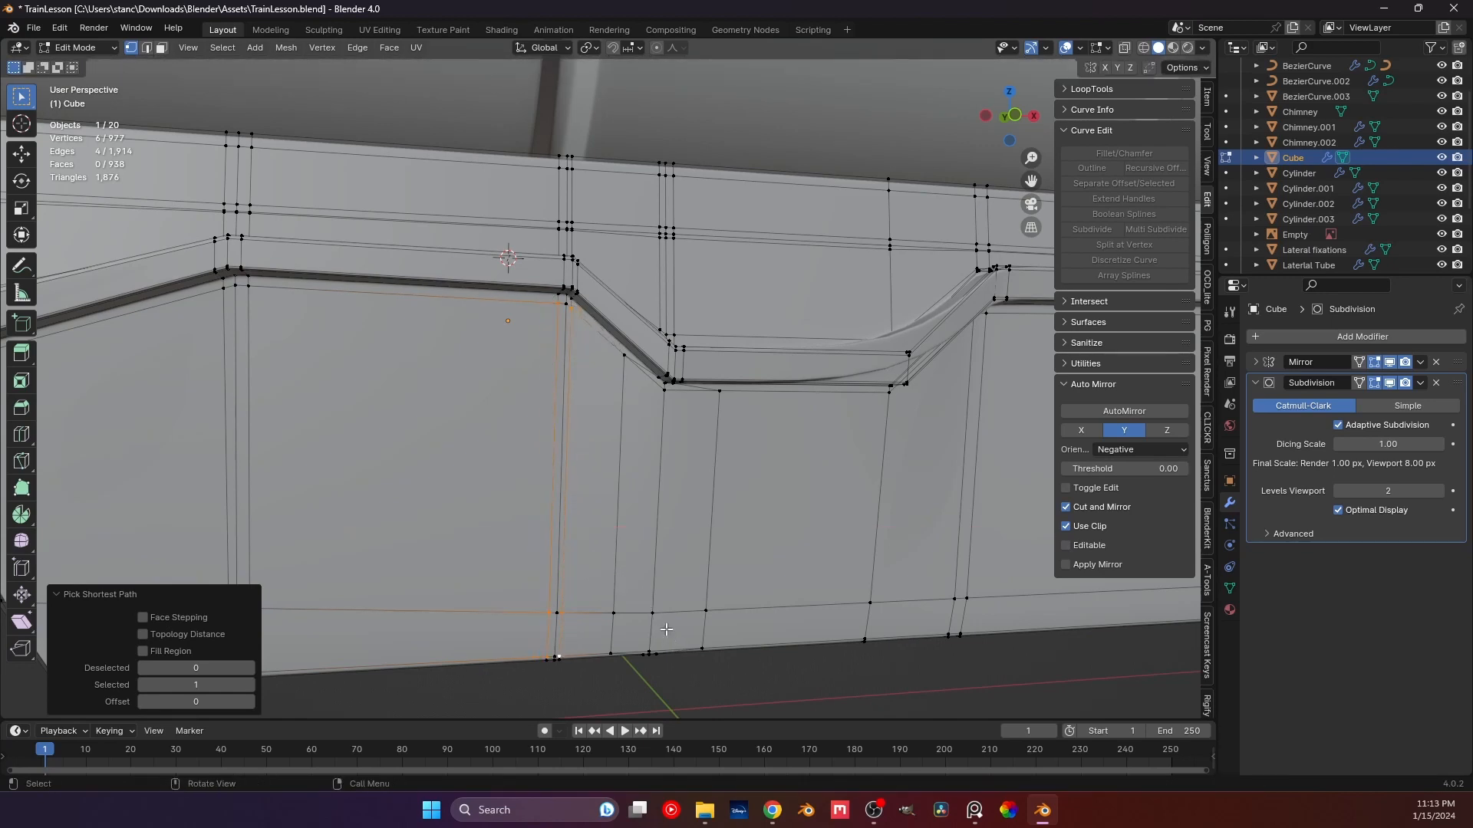
# Edge-slide the vertical edge segment below the upper corner of the dip's angular slope toward the dip with factor about 0.378.
pyautogui.click(572, 325)
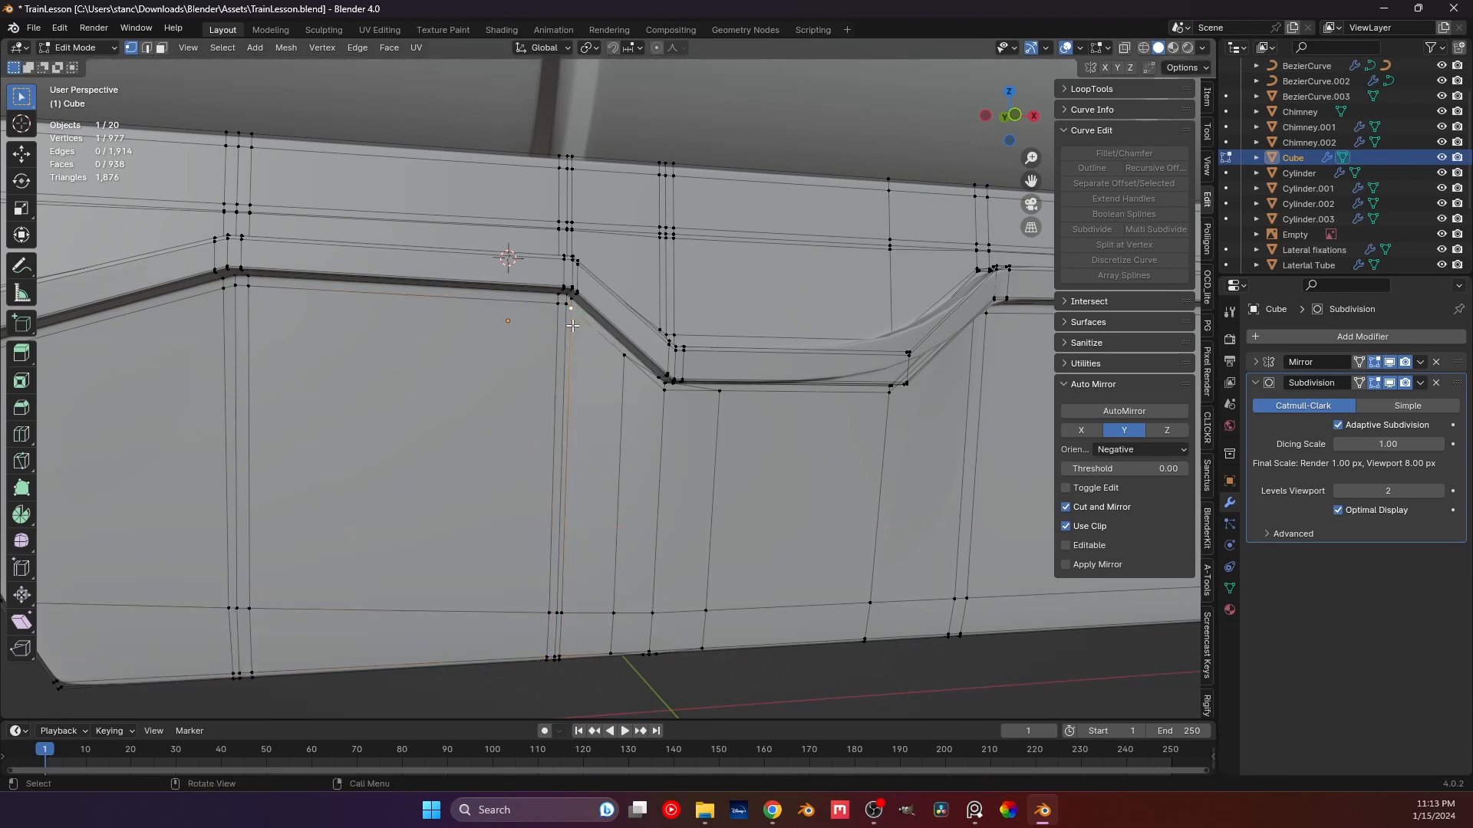
pyautogui.keyDown('ctrl'); pyautogui.click(564, 654); pyautogui.keyUp('ctrl')
pyautogui.press('g')
pyautogui.press('g')
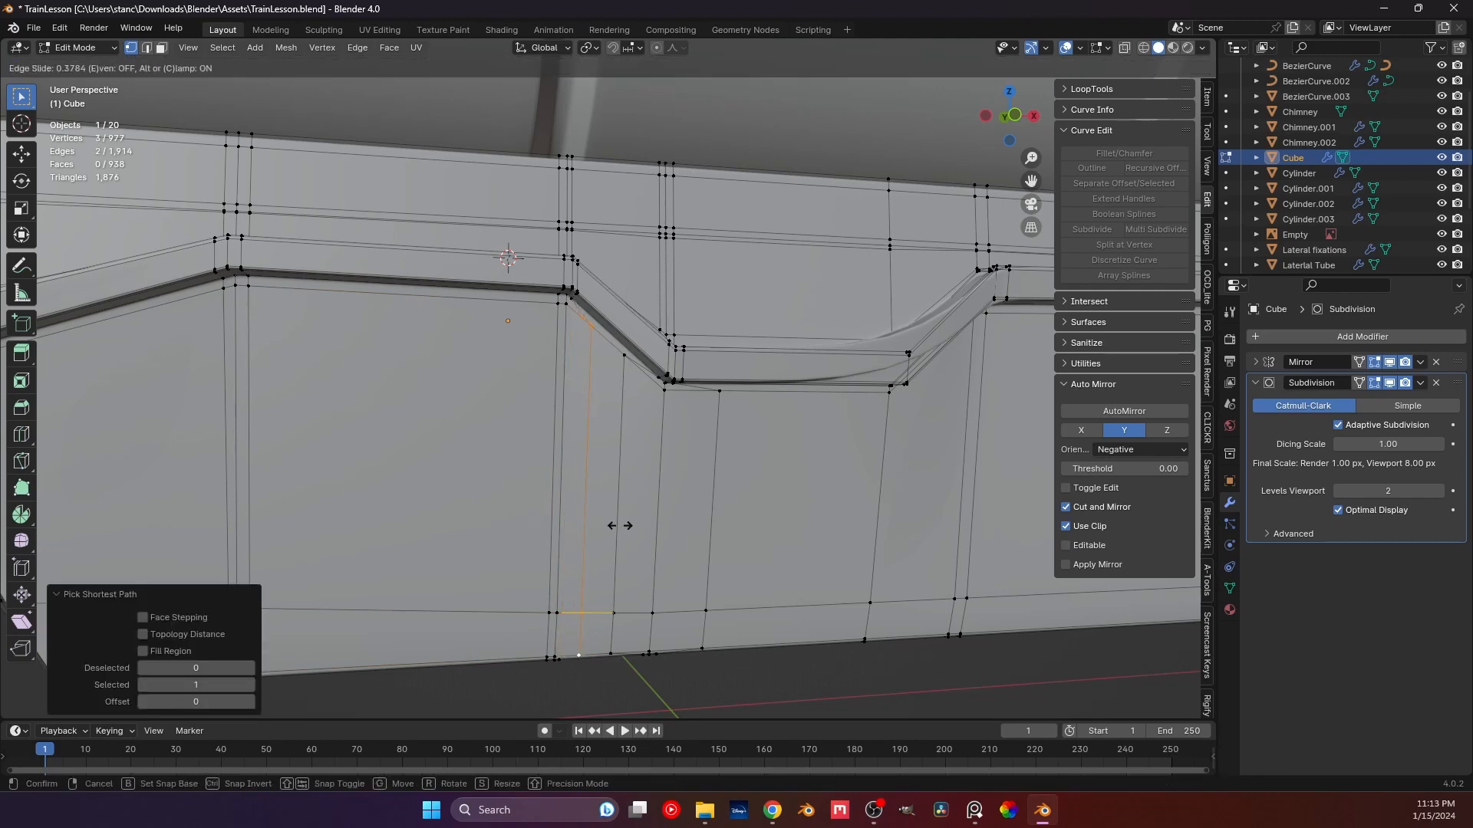
pyautogui.click(619, 525)
# Edge-slide the vertical segment on that upper corner's other side away from the dip along the flat section with factor 0.160.
pyautogui.click(549, 310)
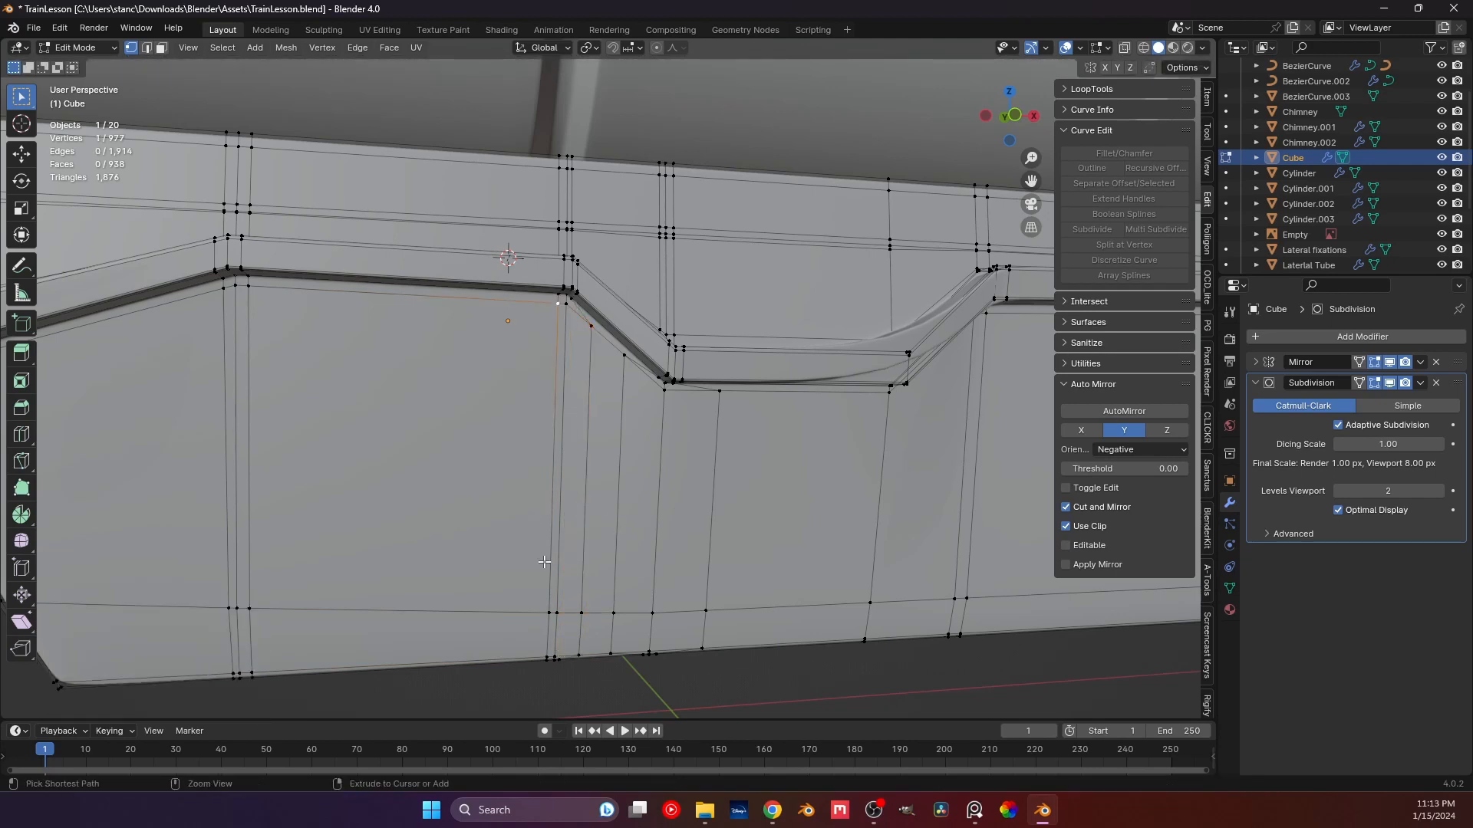
pyautogui.keyDown('ctrl'); pyautogui.click(547, 656); pyautogui.keyUp('ctrl')
pyautogui.press('g')
pyautogui.press('g')
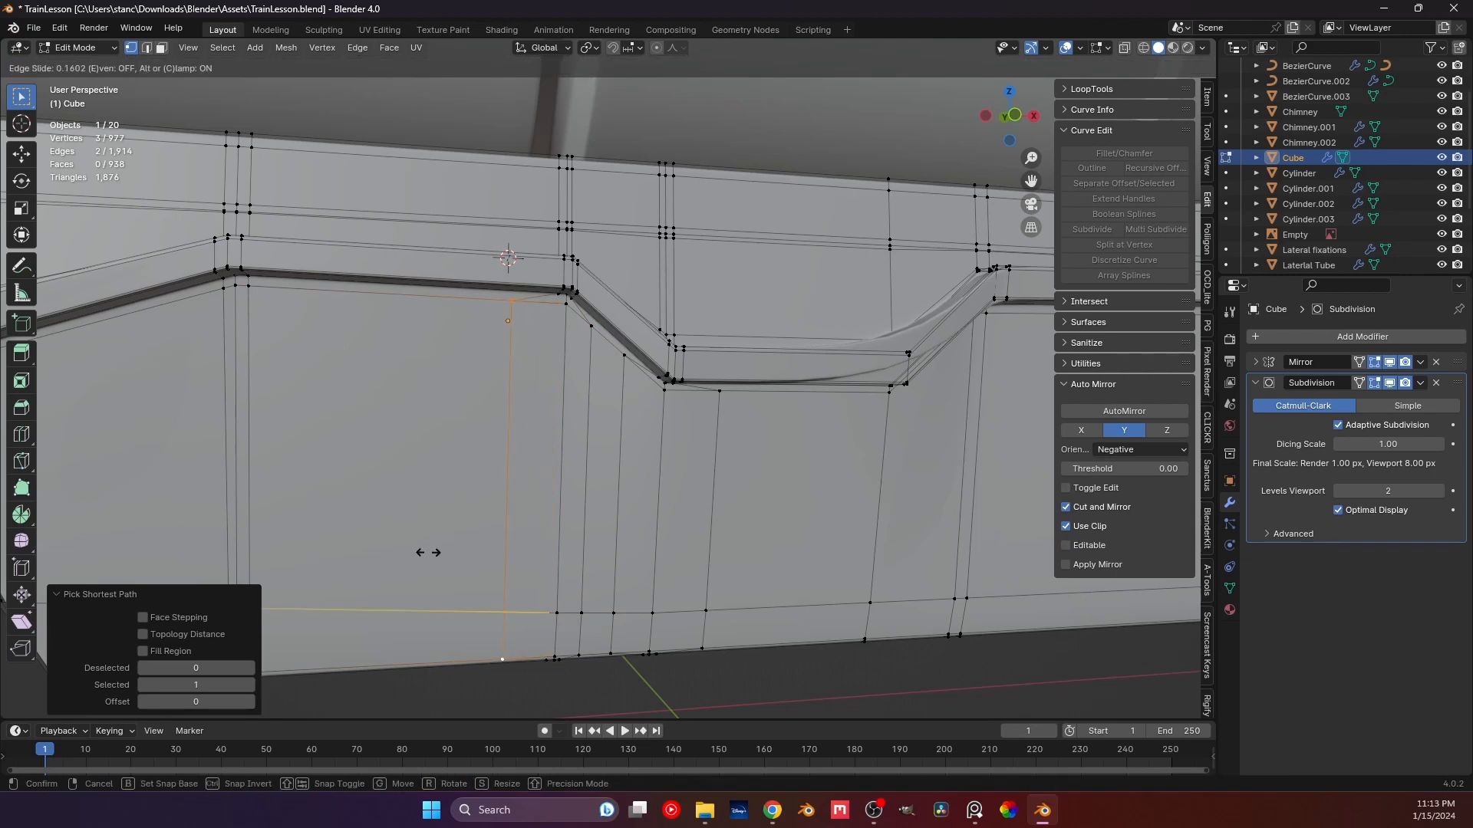
pyautogui.click(418, 552)
pyautogui.moveTo(326, 392); pyautogui.dragTo(551, 291, button='middle')
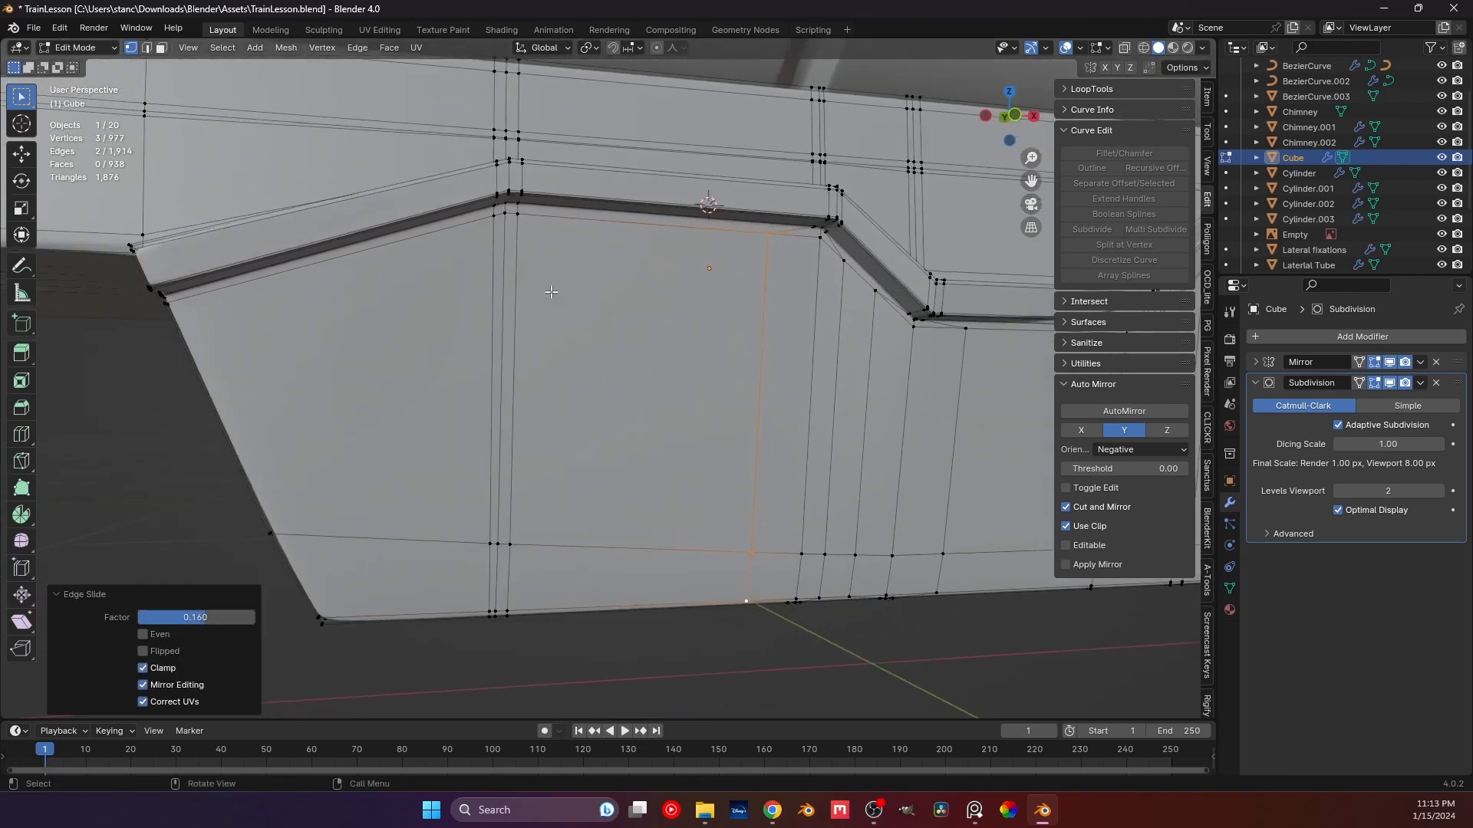
# Examine the shading around the middle dip's angular corner in Edit and Object Mode, with X-ray on and off.
pyautogui.click(521, 213)
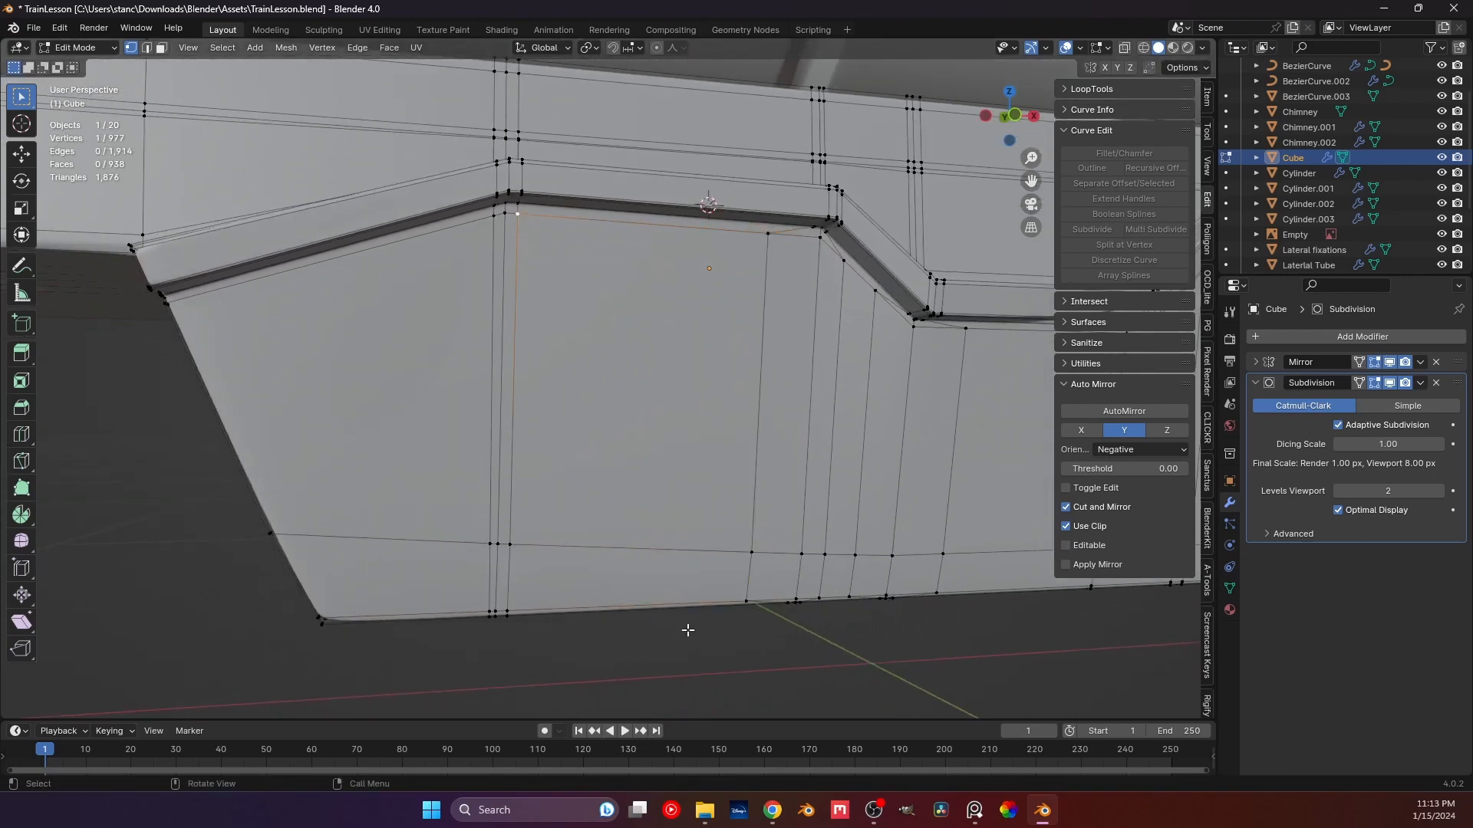
pyautogui.press('Tab')
pyautogui.moveTo(719, 606); pyautogui.dragTo(684, 481, button='middle')
pyautogui.moveTo(669, 470); pyautogui.dragTo(631, 458, button='middle')
pyautogui.press('Tab')
pyautogui.scroll(5, 546, 453)
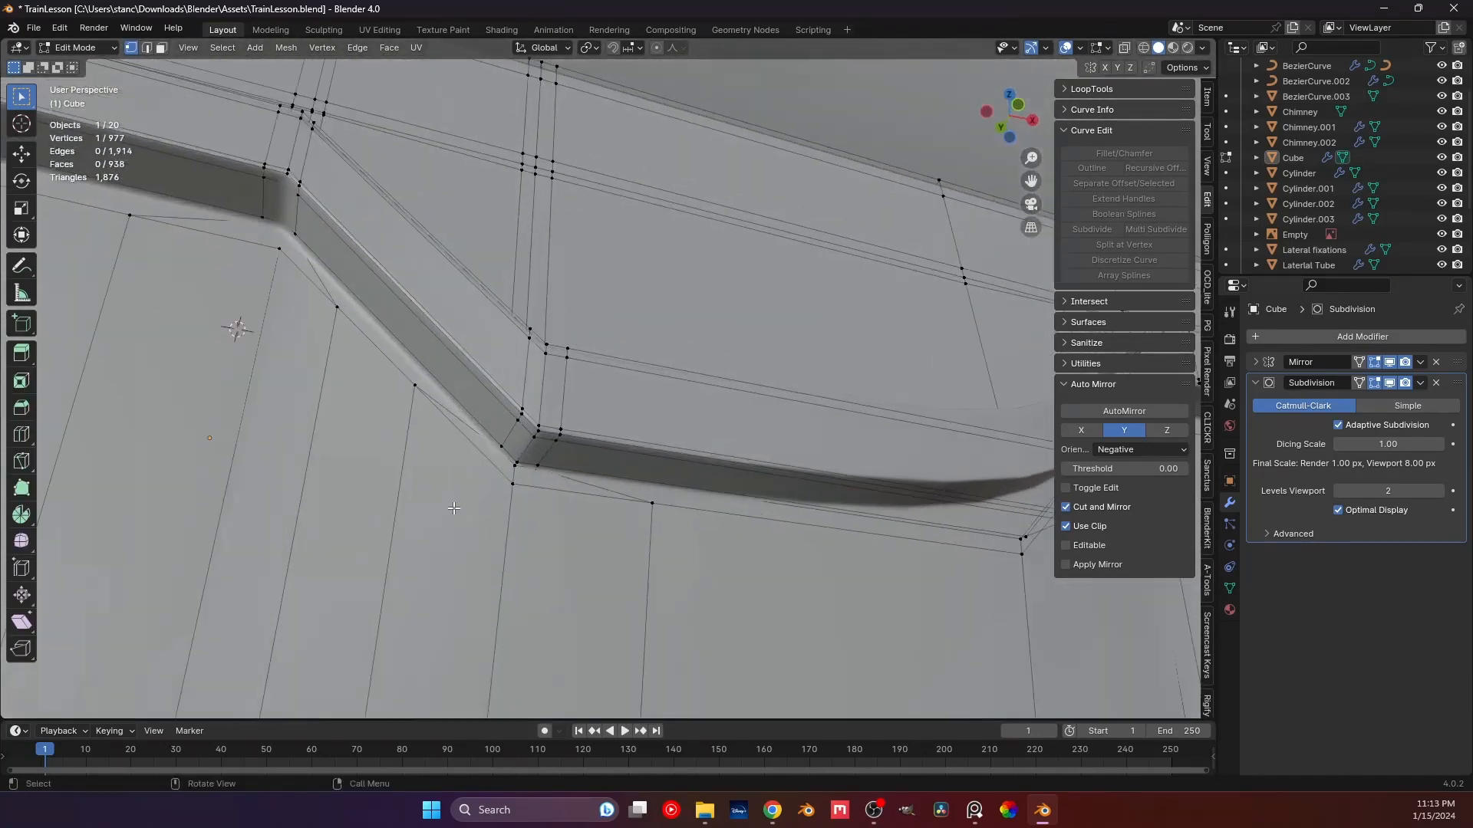
pyautogui.scroll(4, 611, 499)
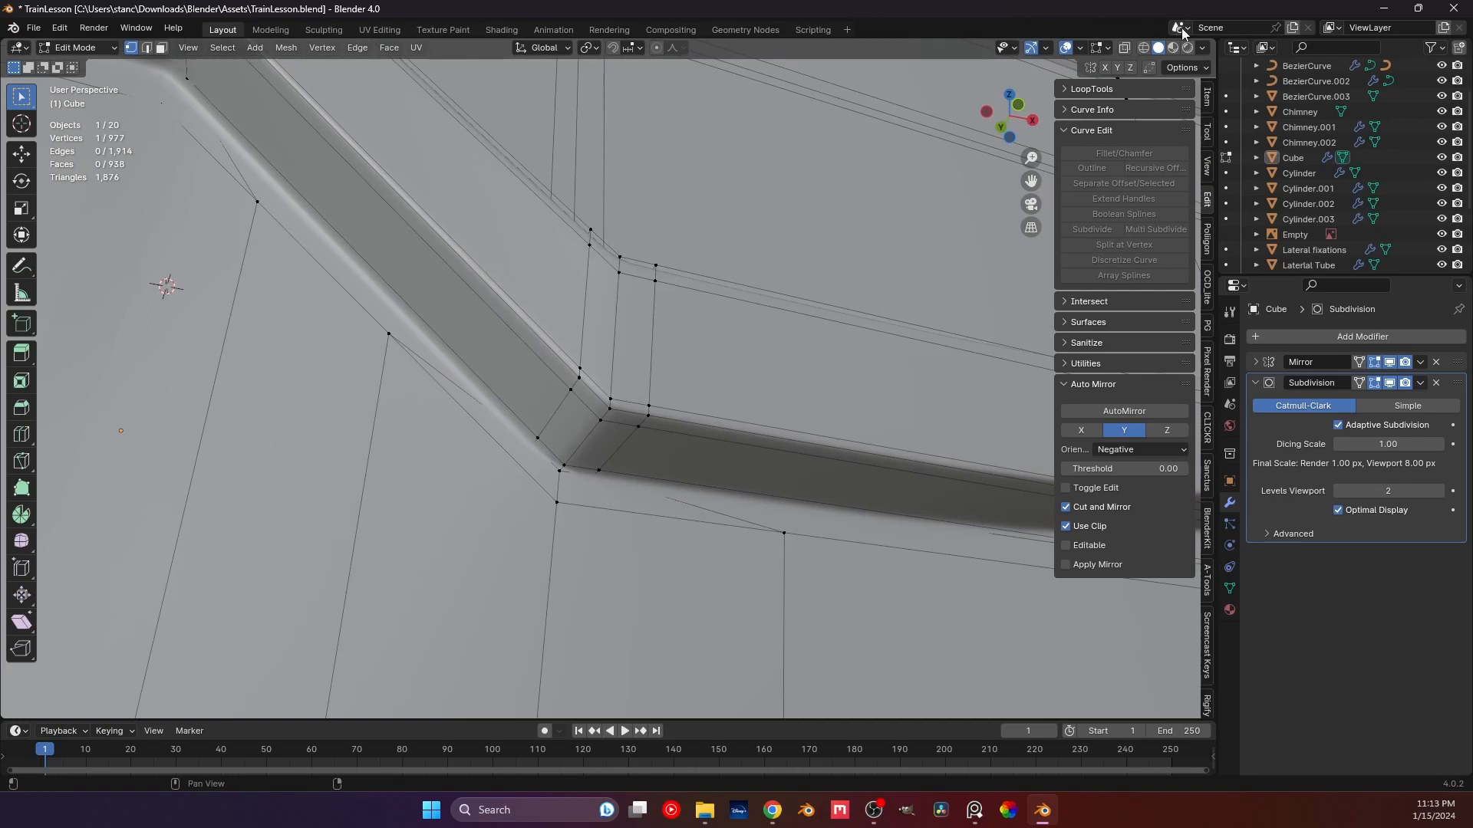
pyautogui.click(1124, 48)
pyautogui.scroll(2, 611, 480)
pyautogui.moveTo(589, 483); pyautogui.dragTo(533, 408, button='middle')
pyautogui.press('Tab')
pyautogui.scroll(-5, 564, 422)
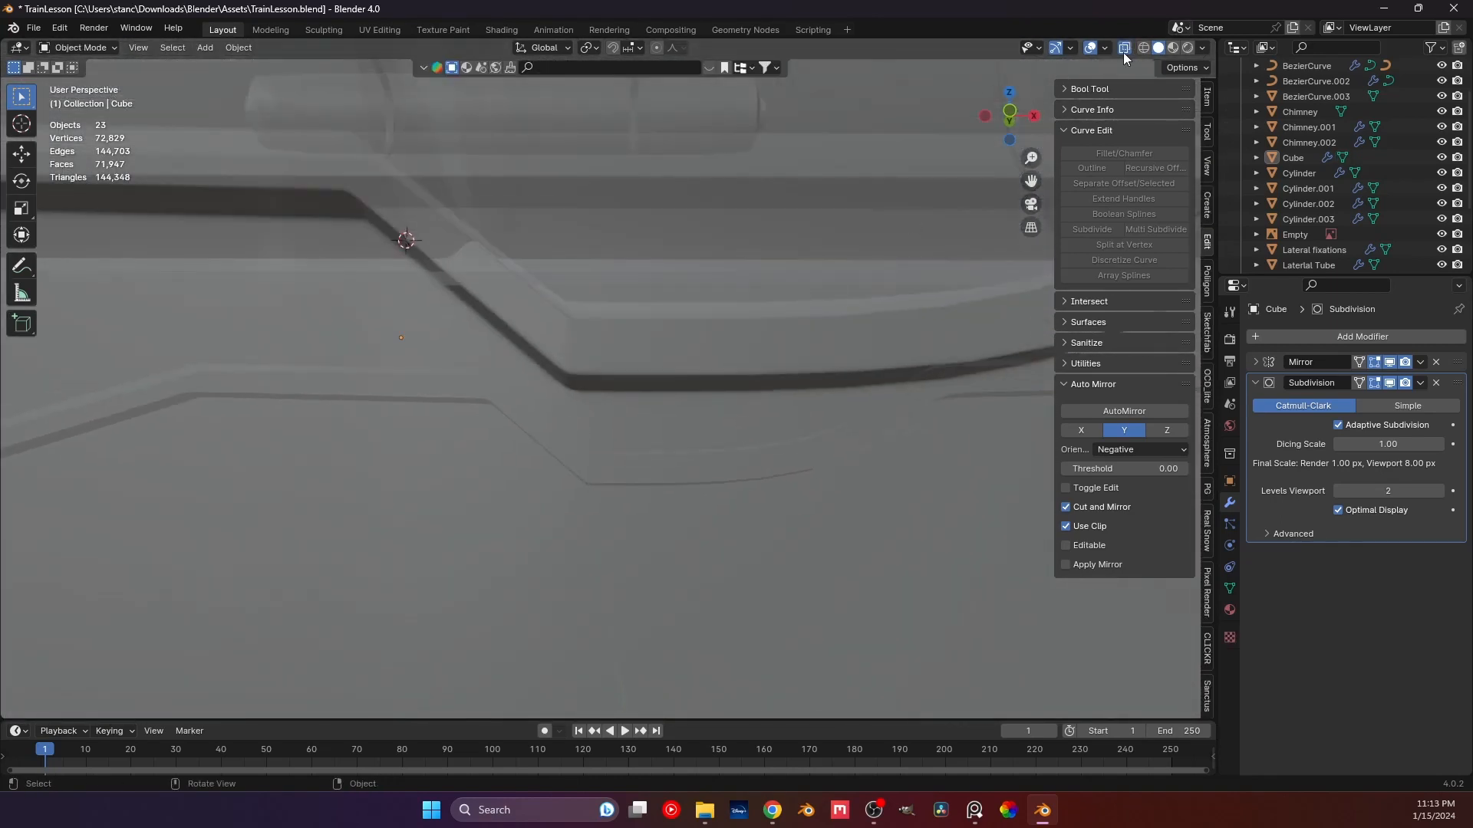
pyautogui.click(1124, 48)
pyautogui.scroll(-6, 560, 439)
pyautogui.moveTo(627, 422); pyautogui.dragTo(523, 399, button='middle')
pyautogui.scroll(2, 680, 442)
pyautogui.scroll(1, 521, 393)
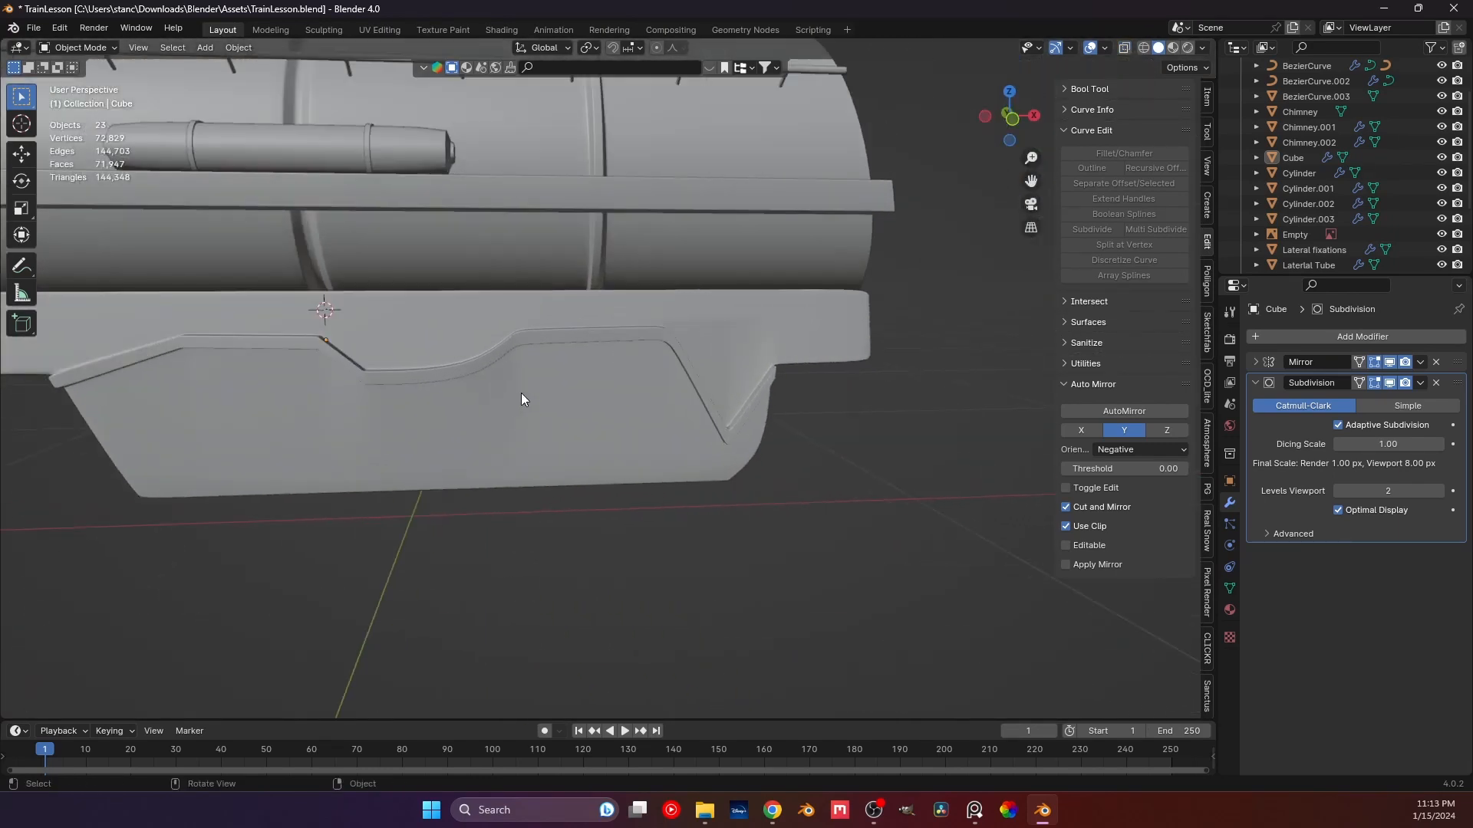
# Add a loop cut across the dip's curved slope, slid close to its lower corner with factor 0.852.
pyautogui.press('Tab')
pyautogui.scroll(3, 545, 414)
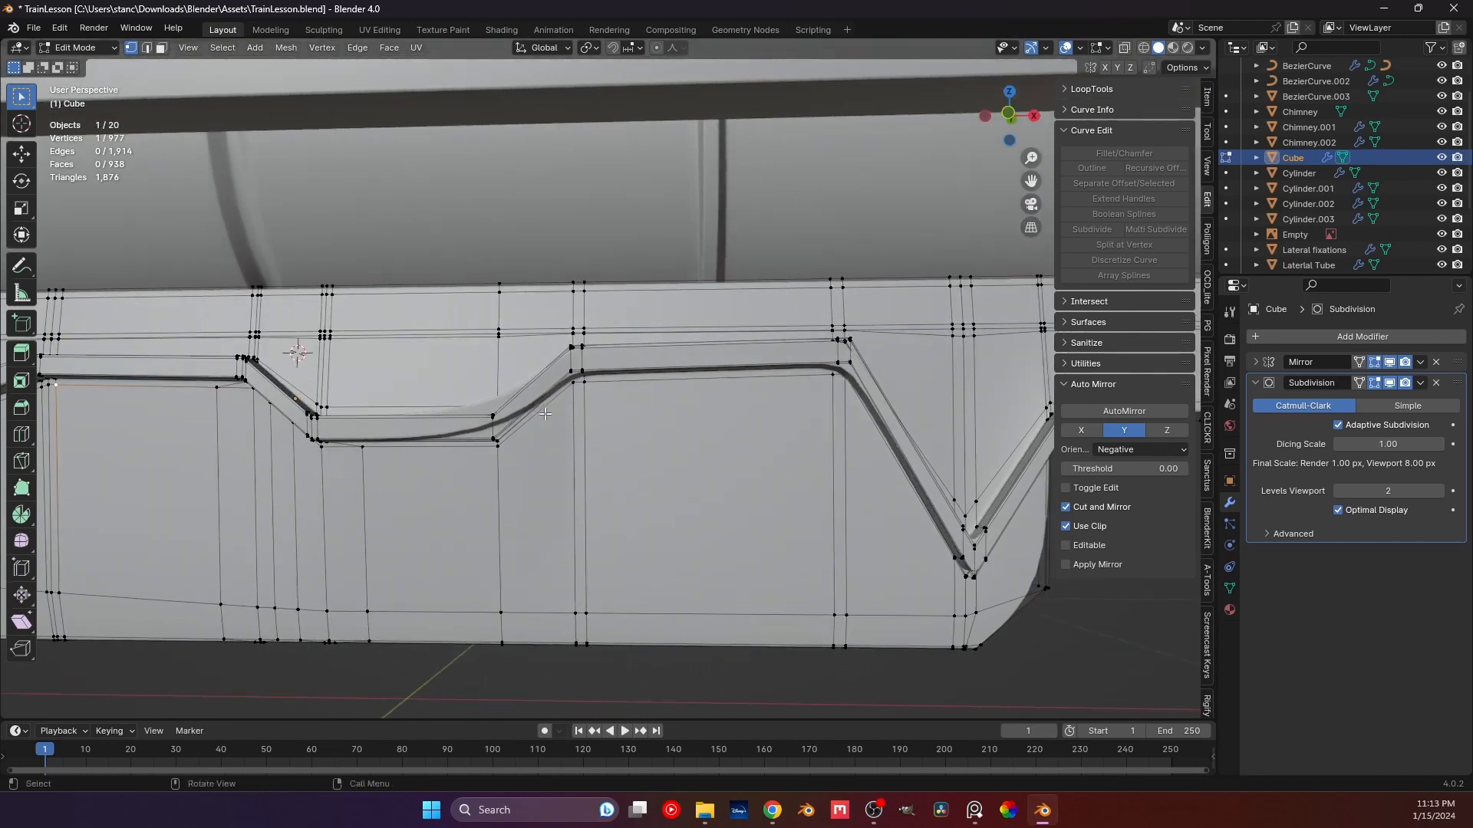
pyautogui.hotkey('ctrl', 'r')
pyautogui.click(543, 414)
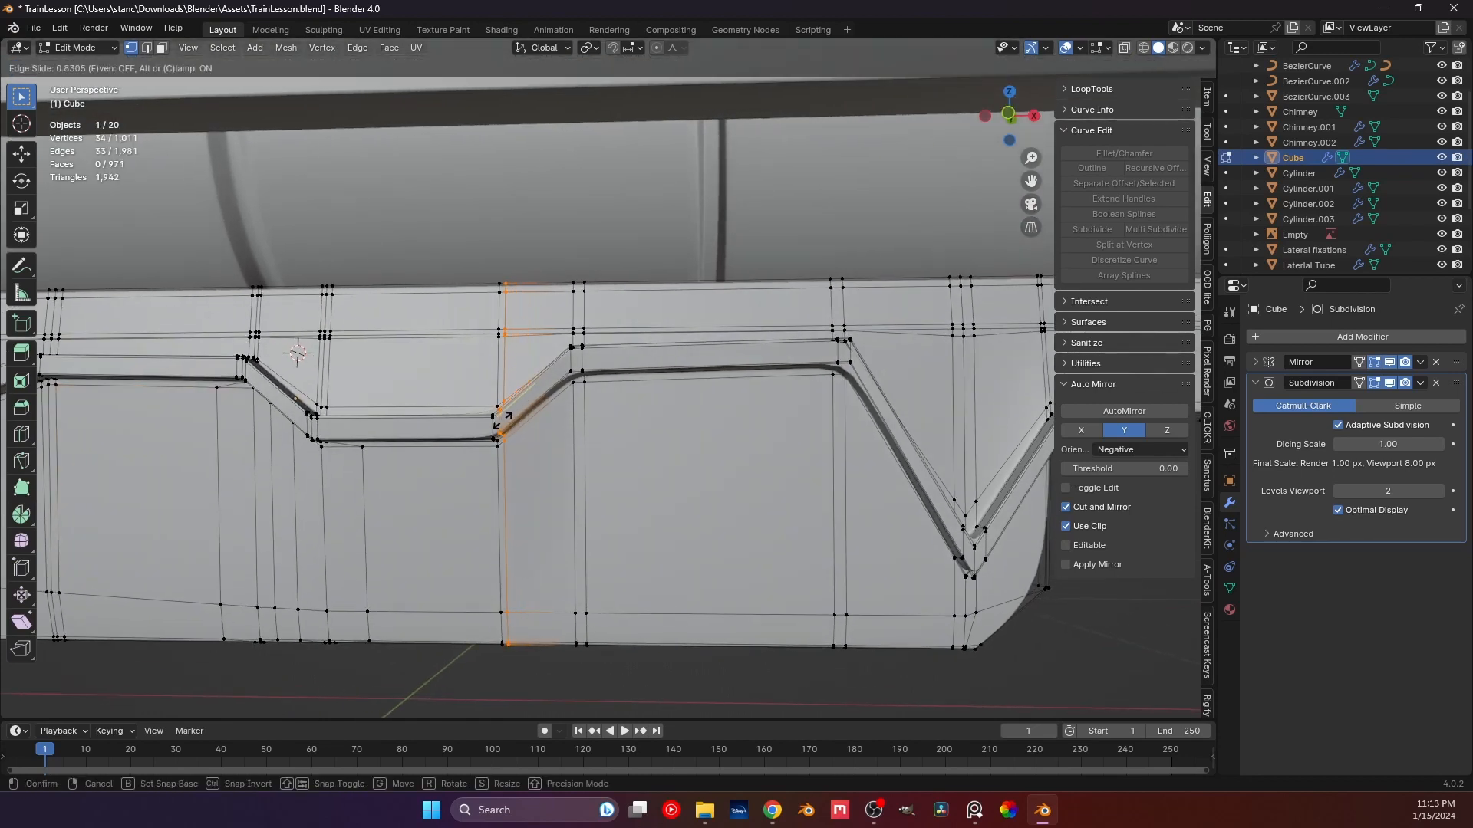
pyautogui.click(501, 421)
# Add a second loop cut across the curved slope close to its upper corner with factor -0.701.
pyautogui.moveTo(506, 421); pyautogui.dragTo(521, 437, button='middle')
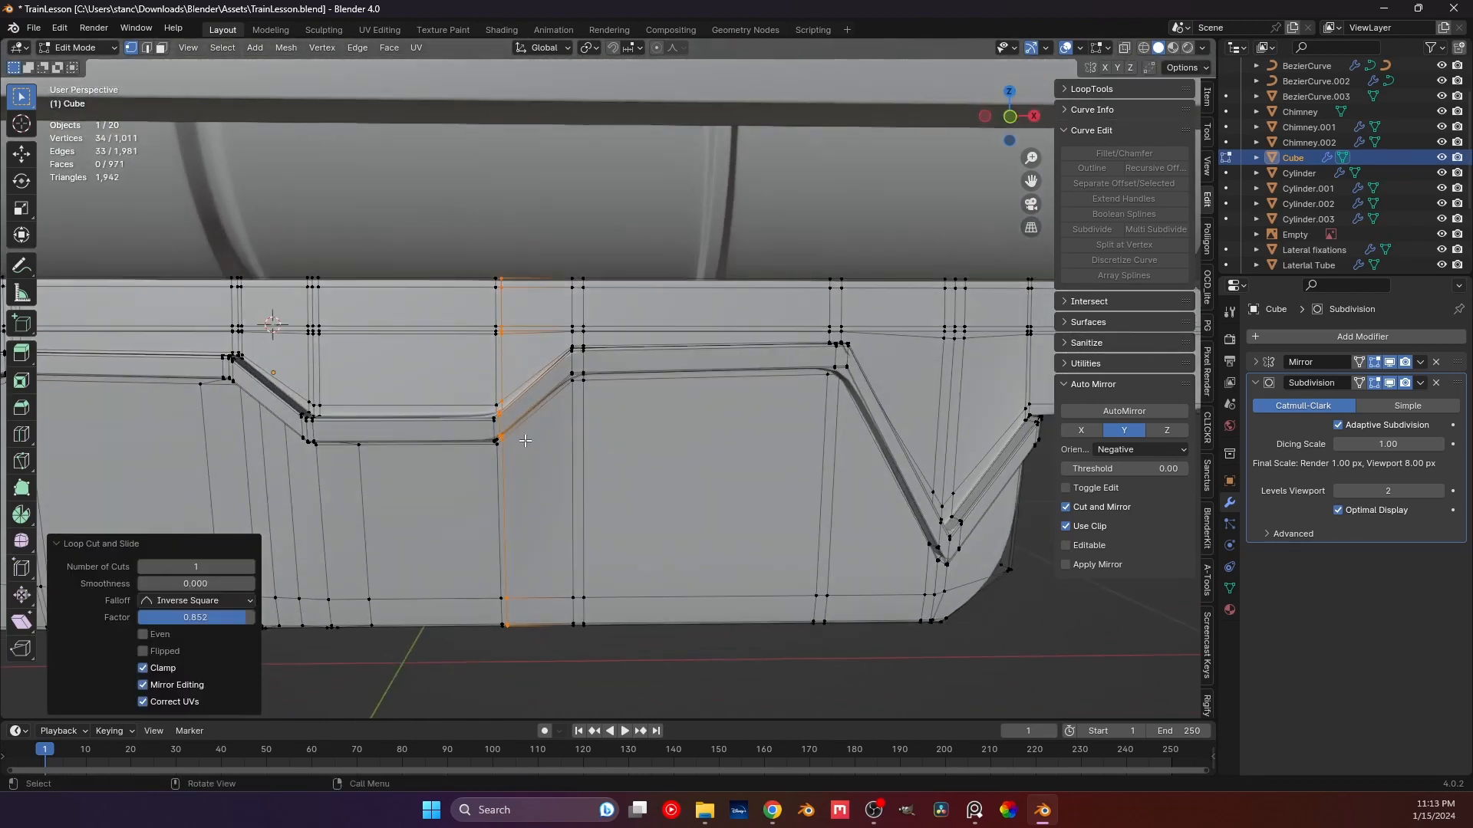
pyautogui.hotkey('ctrl', 'r')
pyautogui.click(540, 409)
pyautogui.click(553, 395)
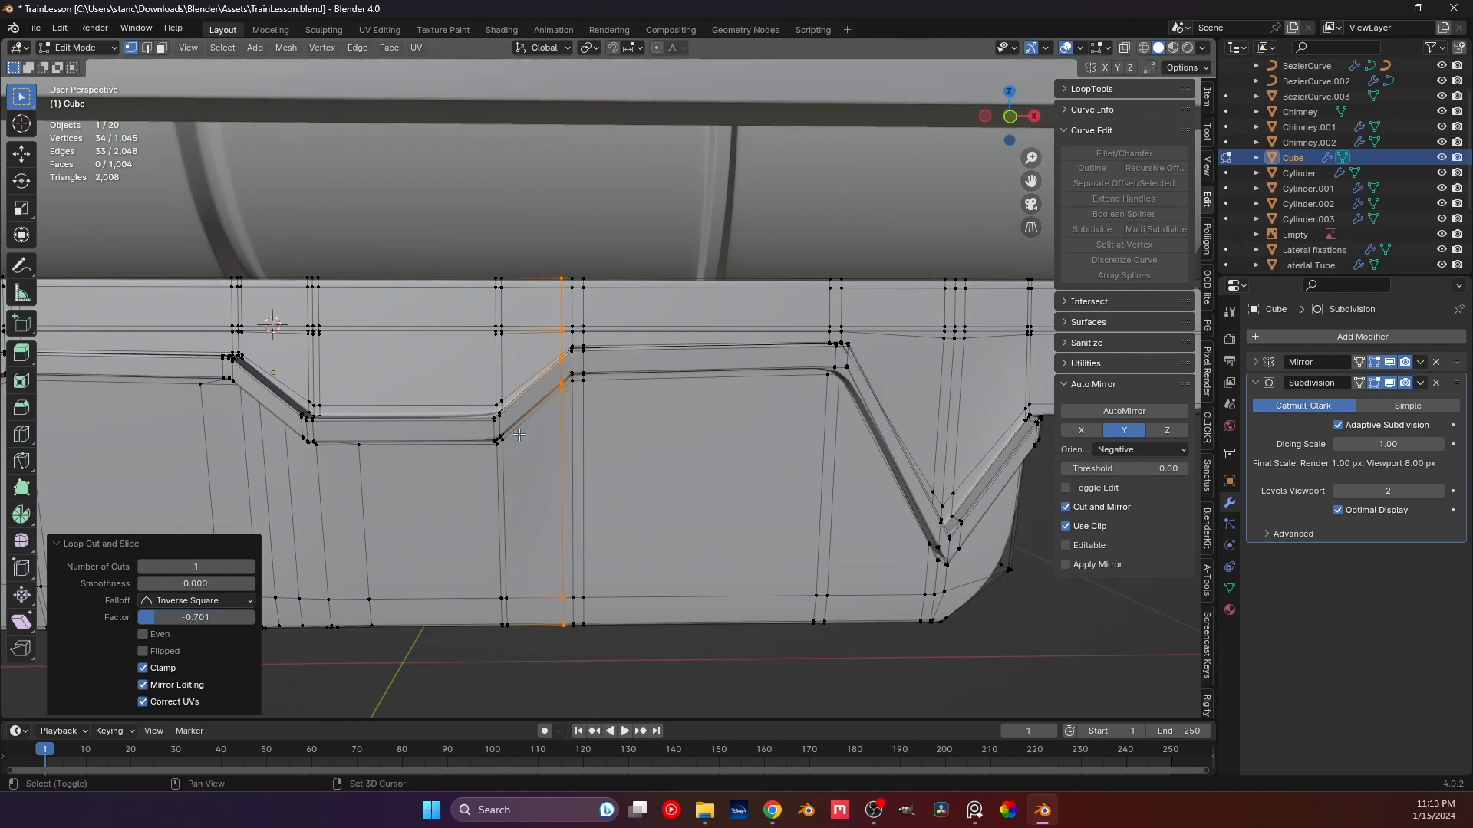
# Add a loop cut across the dip's flat bottom close to the curved slope's lower corner with factor about 0.898.
pyautogui.keyDown('shift'); pyautogui.moveTo(410, 418); pyautogui.dragTo(499, 344, button='middle'); pyautogui.keyUp('shift')
pyautogui.hotkey('ctrl', 'r')
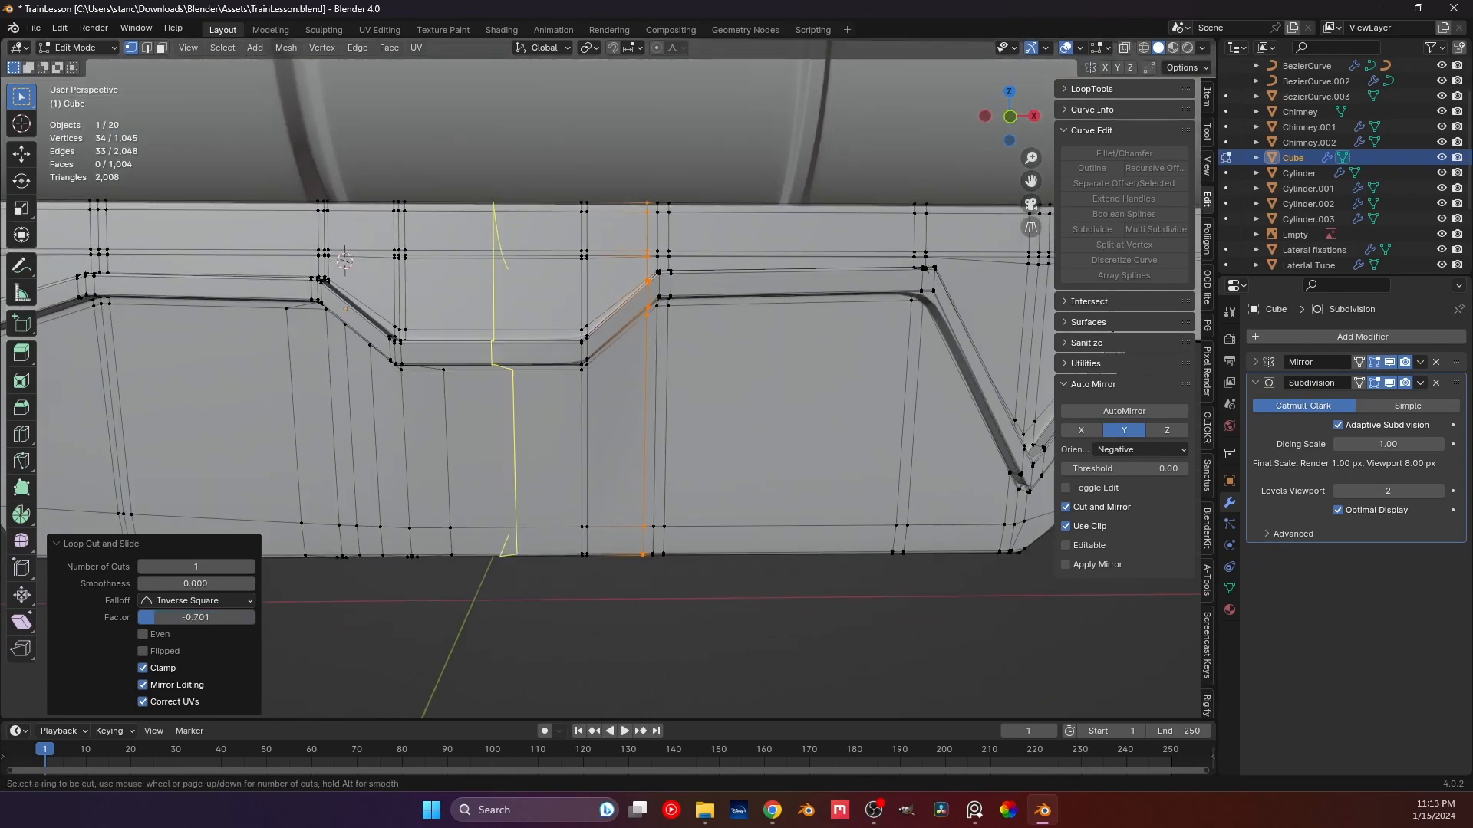
pyautogui.click(510, 348)
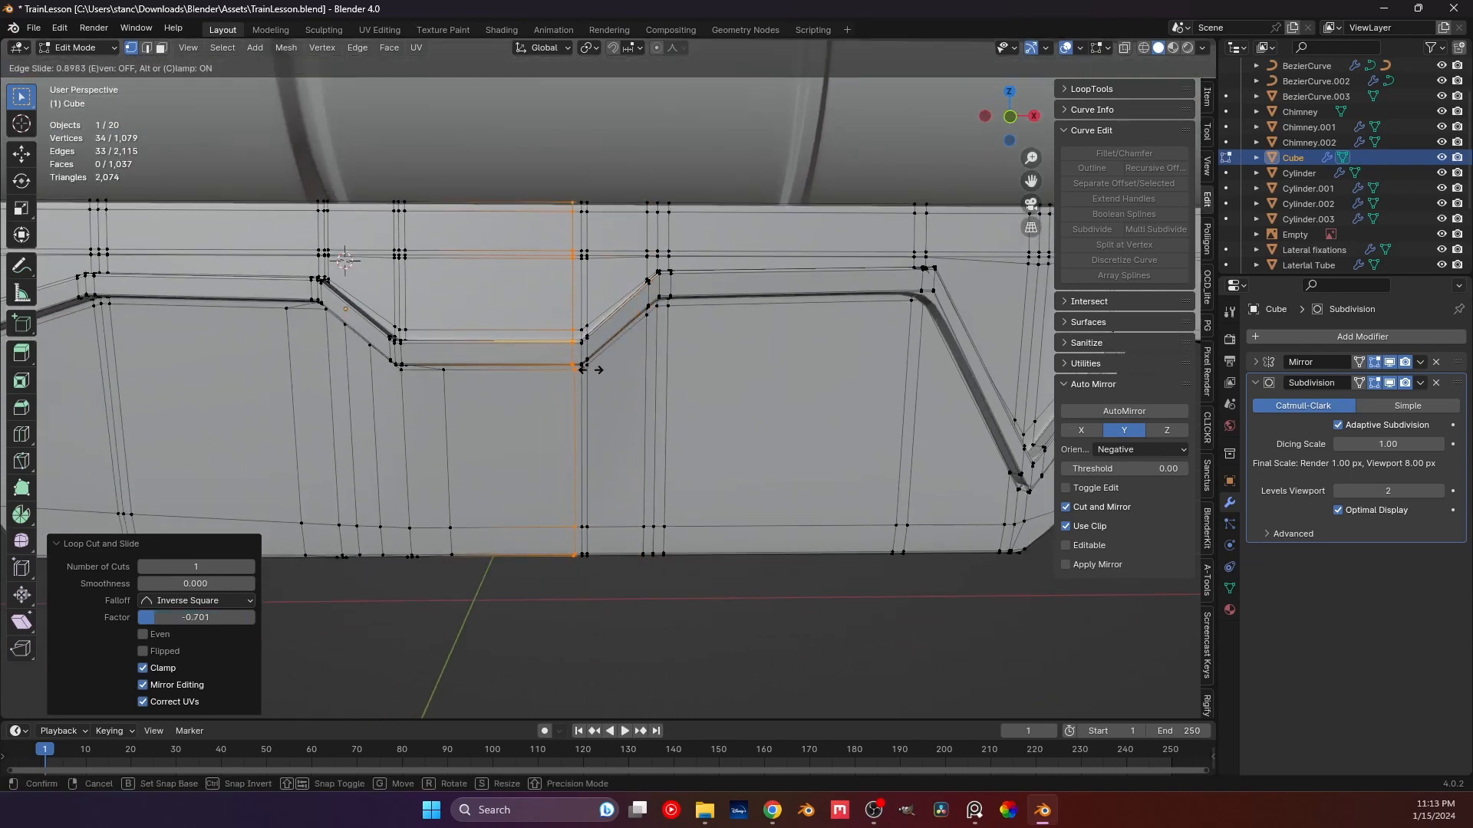
pyautogui.click(583, 365)
# Edge-slide the new vertical segment below the dip's flat bottom away from the curved slope's lower corner with factor -0.239.
pyautogui.moveTo(583, 366); pyautogui.dragTo(557, 376, button='middle')
pyautogui.click(560, 359)
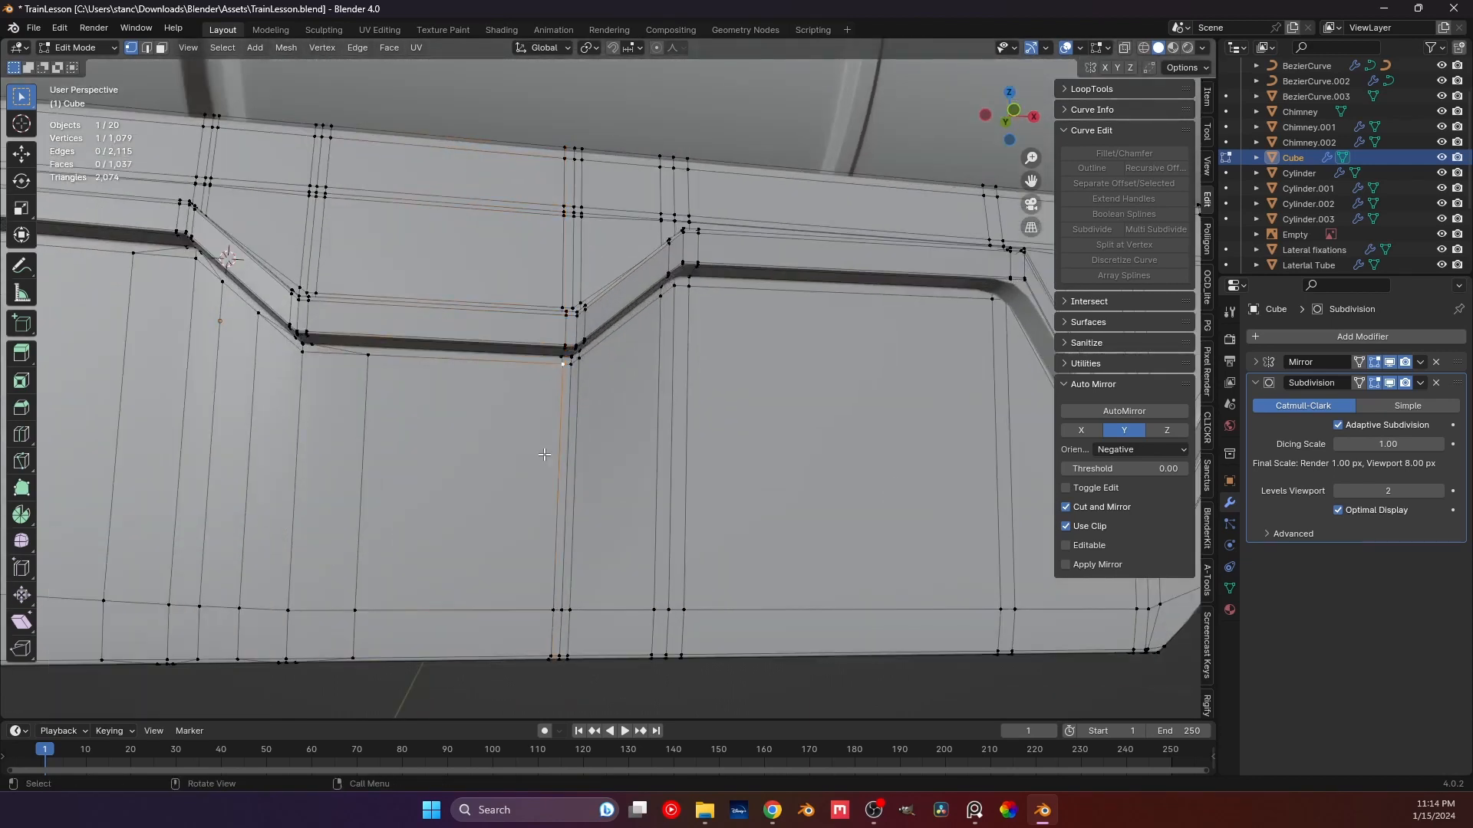
pyautogui.keyDown('shift'); pyautogui.moveTo(537, 519); pyautogui.dragTo(558, 391, button='middle'); pyautogui.keyUp('shift')
pyautogui.keyDown('ctrl'); pyautogui.click(572, 523); pyautogui.keyUp('ctrl')
pyautogui.moveTo(572, 504); pyautogui.dragTo(604, 421, button='middle')
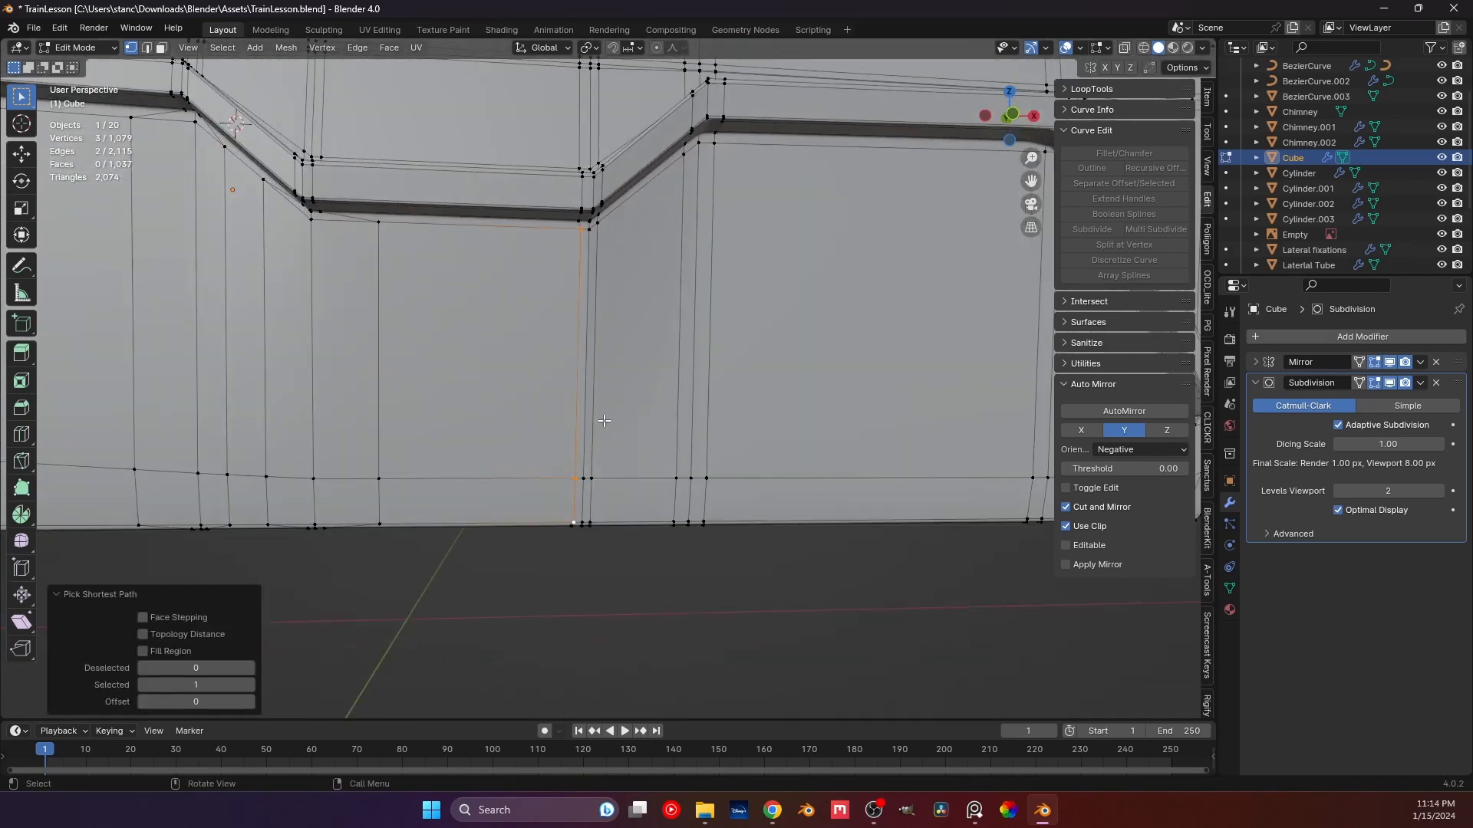
pyautogui.press('g')
pyautogui.press('g')
pyautogui.click(581, 421)
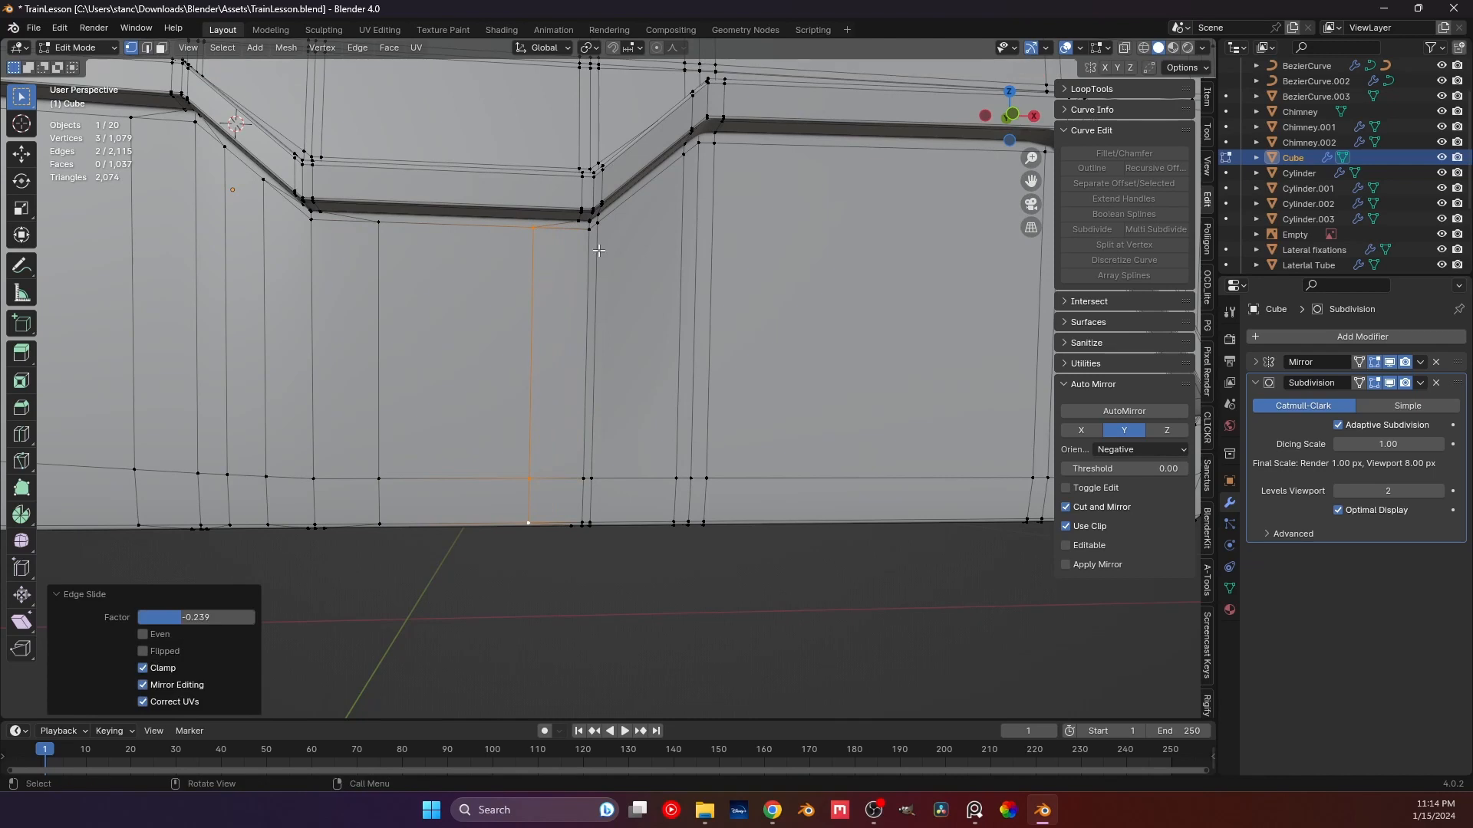
# Edge-slide the vertical segment on the slope side of that lower corner away from it, up along the slope.
pyautogui.click(598, 223)
pyautogui.keyDown('ctrl'); pyautogui.click(591, 522); pyautogui.keyUp('ctrl')
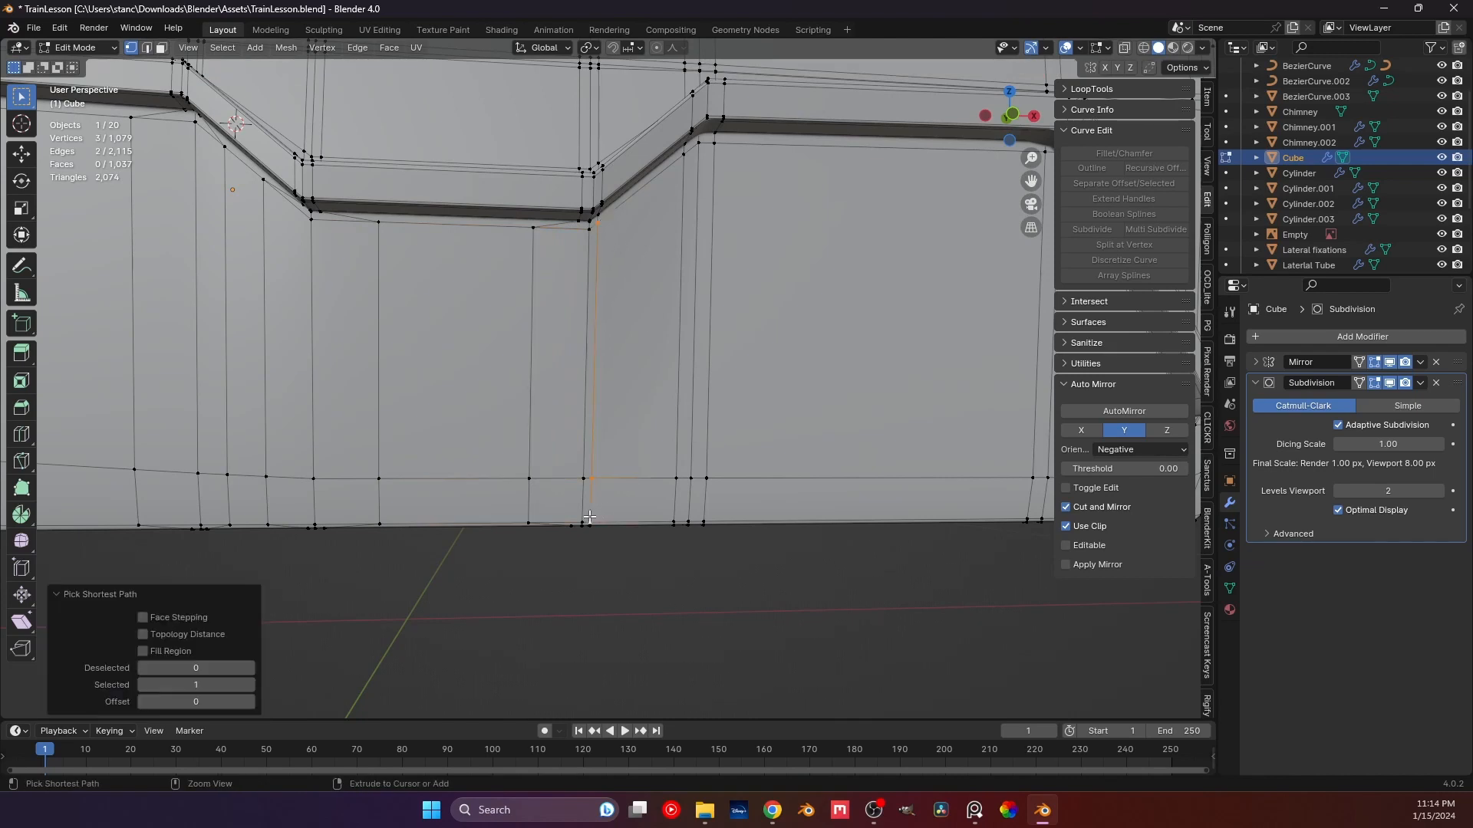
pyautogui.press('g')
pyautogui.press('g')
pyautogui.click(633, 433)
# Edge-slide the vertical segment just before the slope's upper corner back toward the dip with factor -0.252.
pyautogui.keyDown('shift'); pyautogui.moveTo(675, 242); pyautogui.dragTo(630, 292, button='middle'); pyautogui.keyUp('shift')
pyautogui.click(640, 208)
pyautogui.keyDown('ctrl'); pyautogui.click(626, 564); pyautogui.keyUp('ctrl')
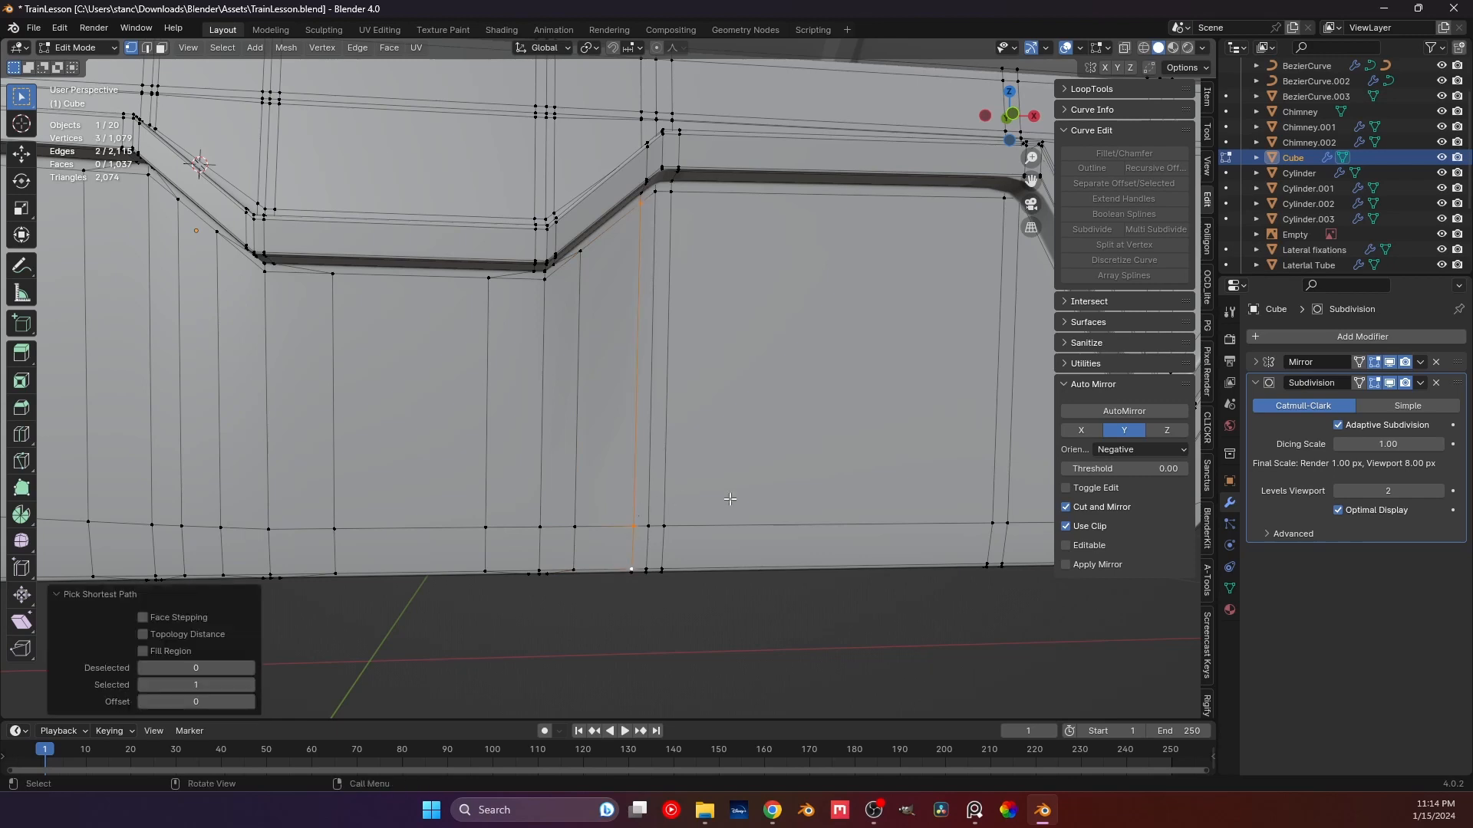
pyautogui.press('g')
pyautogui.press('g')
pyautogui.click(686, 376)
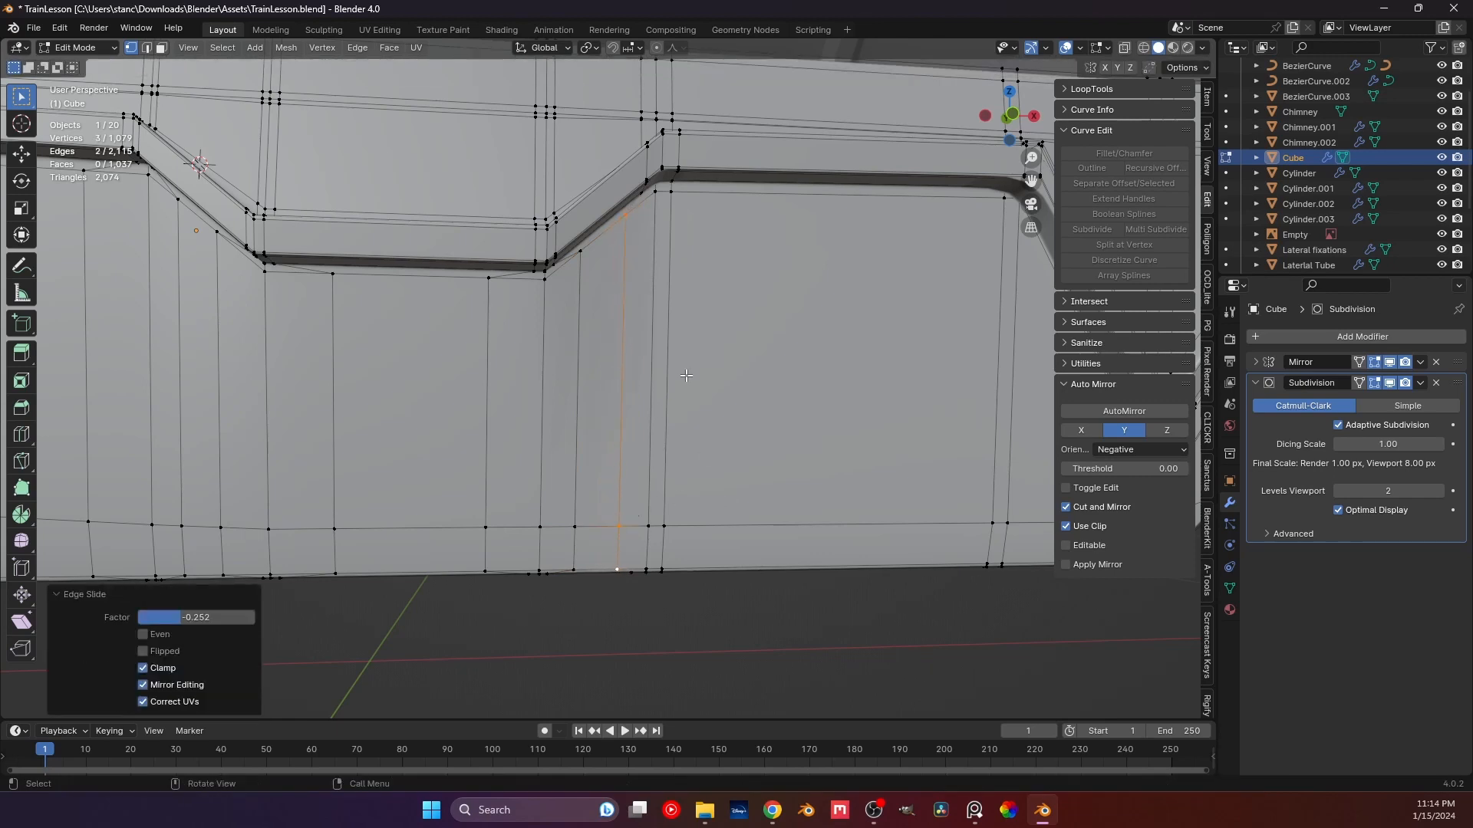
# Edge-slide the vertical segment past the slope's upper corner along the flat section with factor 0.075, and save the file from Object Mode.
pyautogui.click(675, 196)
pyautogui.keyDown('ctrl'); pyautogui.click(663, 566); pyautogui.keyUp('ctrl')
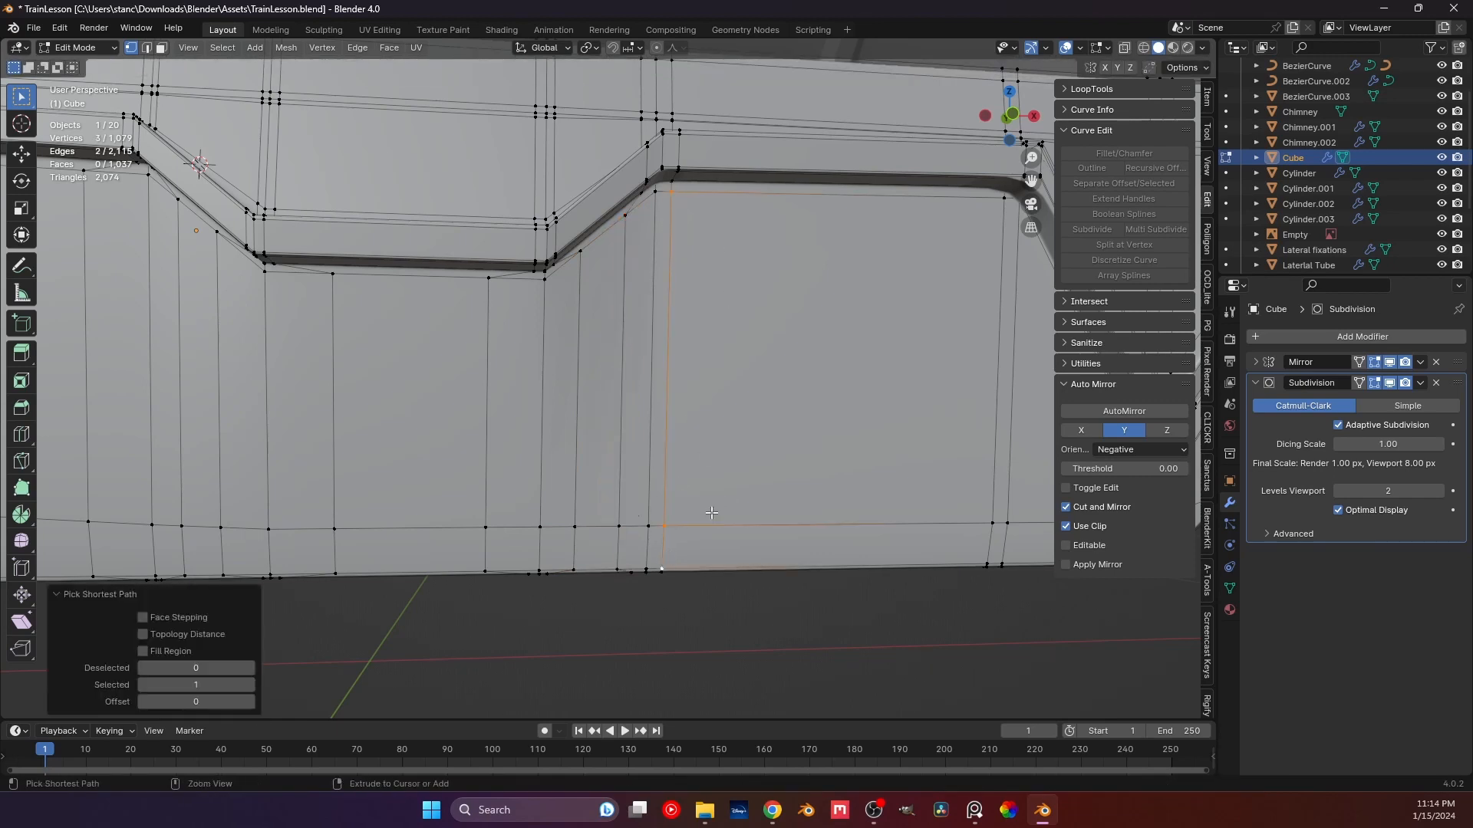
pyautogui.press('g')
pyautogui.press('g')
pyautogui.click(754, 484)
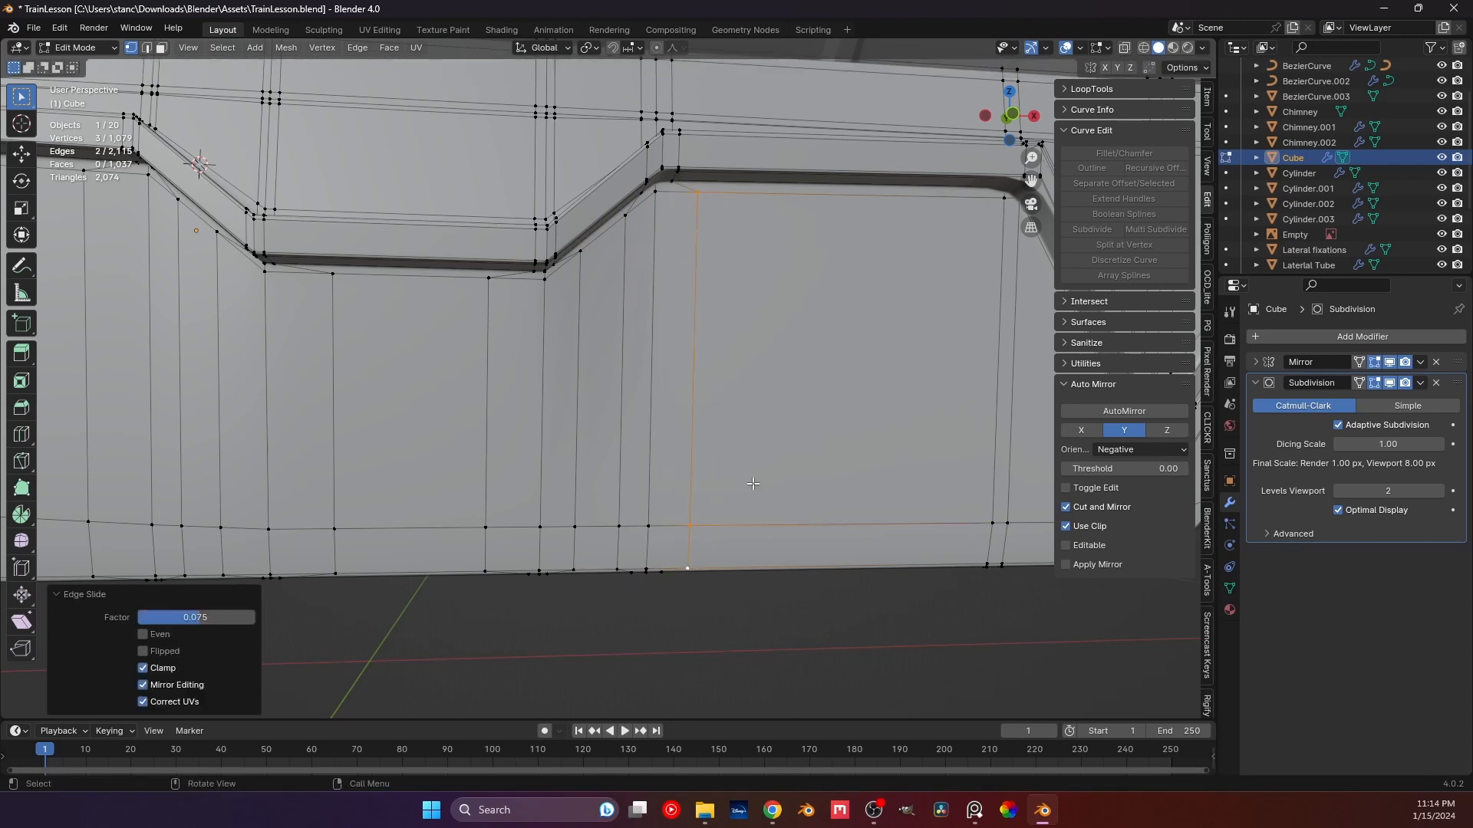
pyautogui.press('Tab')
pyautogui.hotkey('alt', 'a')
pyautogui.moveTo(748, 462); pyautogui.dragTo(465, 468, button='middle')
pyautogui.scroll(-5, 648, 459)
pyautogui.hotkey('ctrl', 's')
# Add a supporting loop cut across the frame's long upper side, slid close to the raised step's end corner.
pyautogui.keyDown('shift'); pyautogui.moveTo(397, 436); pyautogui.dragTo(429, 322, button='middle'); pyautogui.keyUp('shift')
pyautogui.scroll(5, 567, 411)
pyautogui.click(467, 419)
pyautogui.scroll(4, 513, 459)
pyautogui.press('Tab')
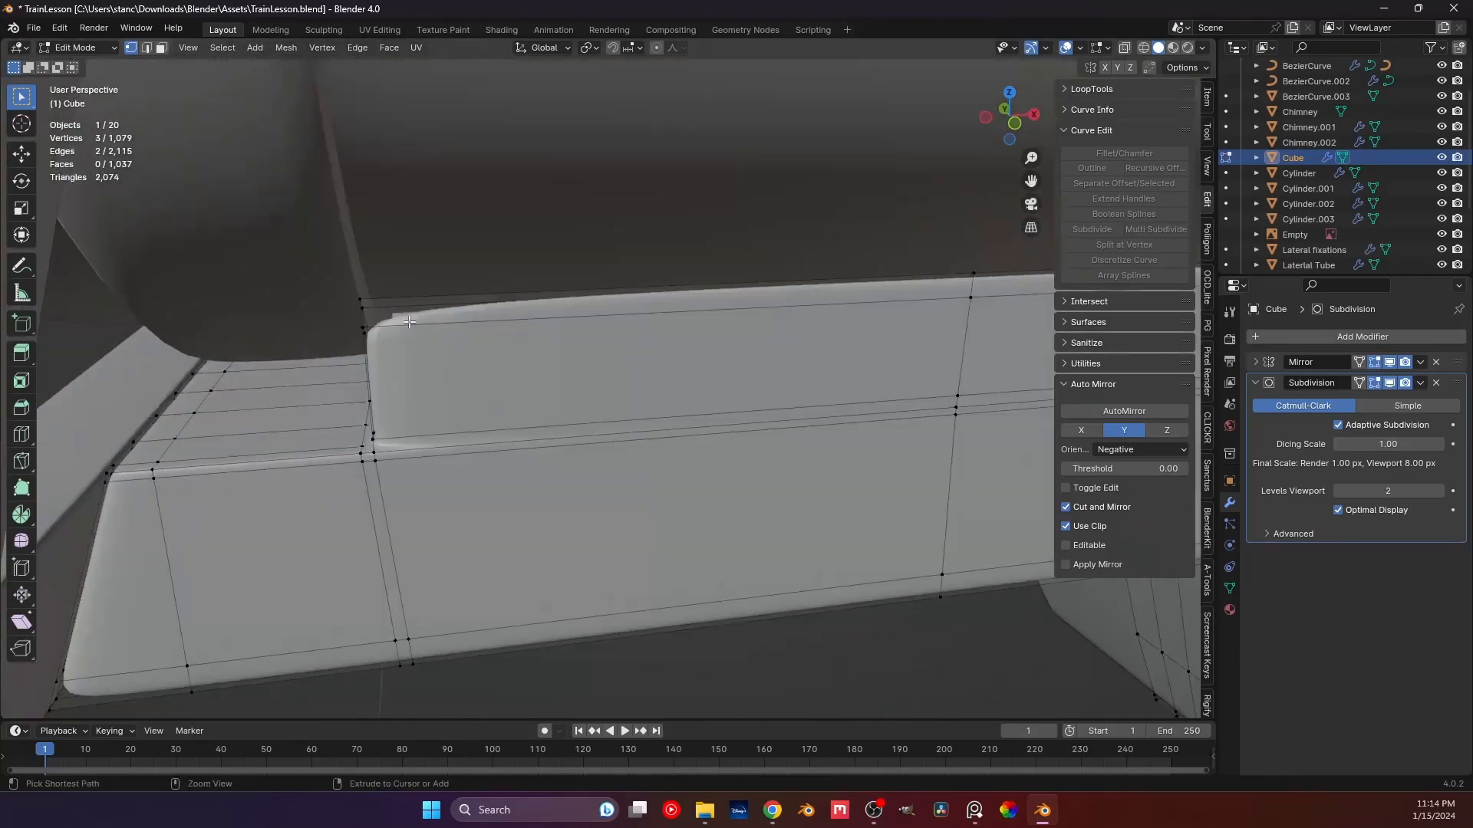
pyautogui.hotkey('ctrl', 'r')
pyautogui.click(419, 313)
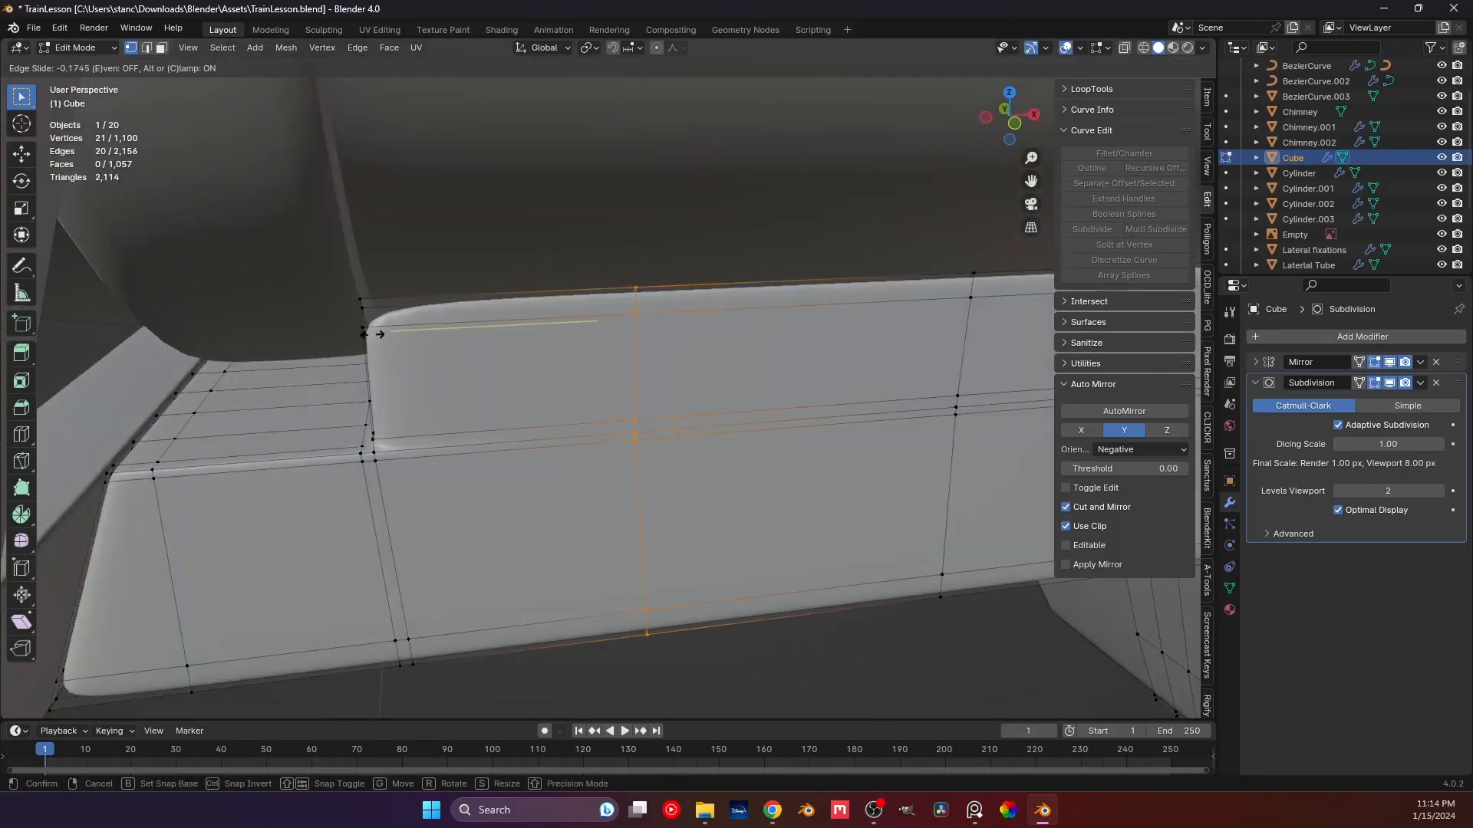
pyautogui.click(133, 403)
pyautogui.press('Tab')
# Add a loop cut across the frame's side beyond the V notch, slid close to the end corner, and save the file.
pyautogui.moveTo(249, 457); pyautogui.dragTo(324, 401, button='middle')
pyautogui.press('Tab')
pyautogui.hotkey('ctrl', 'r')
pyautogui.click(429, 430)
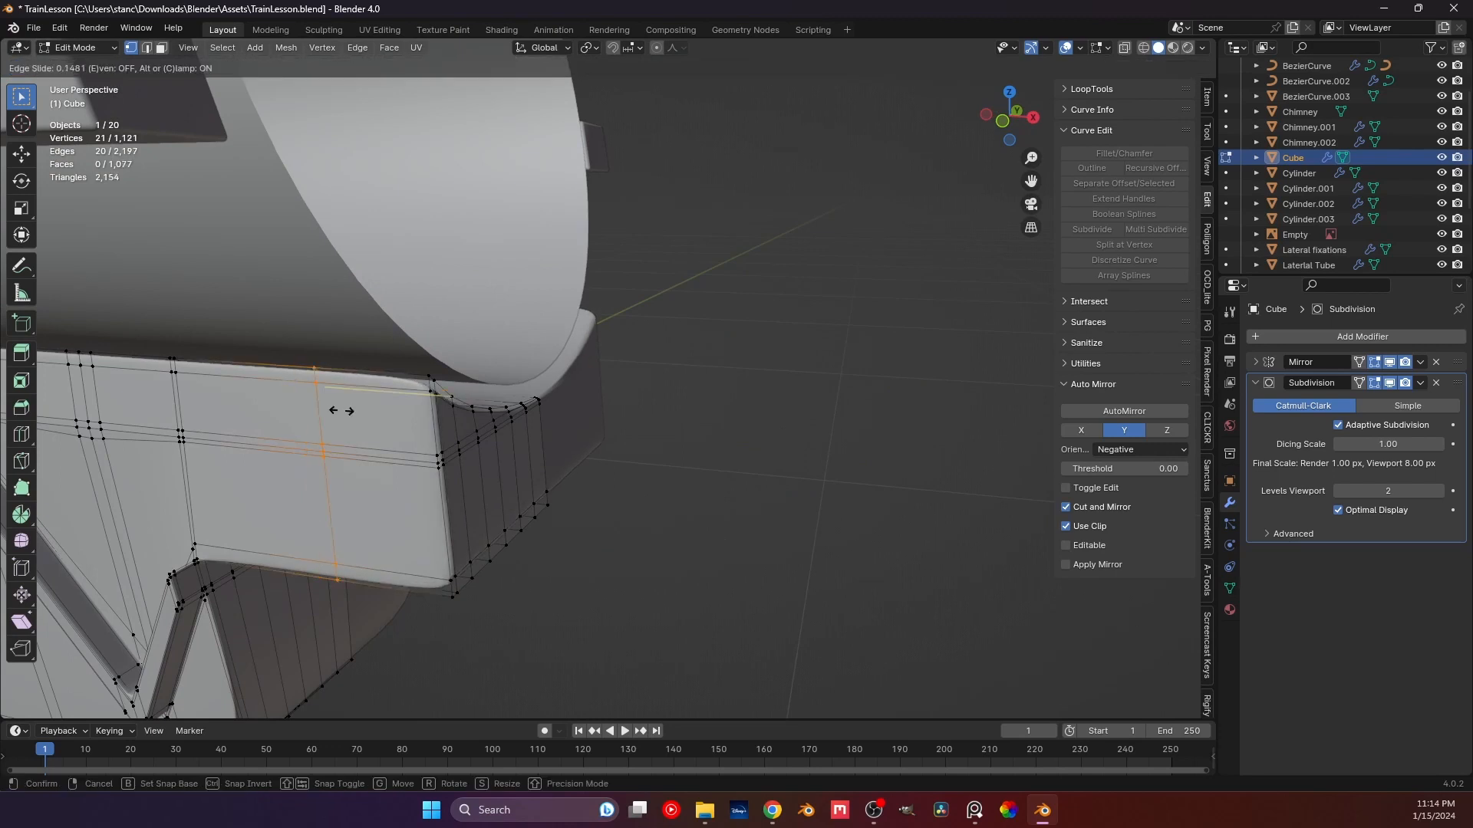
pyautogui.click(429, 437)
pyautogui.press('Tab')
pyautogui.hotkey('ctrl', 's')
# Try to vertex-slide the corner vertex at the end of the frame's upper edge with X-ray on, and undo it.
pyautogui.moveTo(704, 494)
pyautogui.mouseDown(button='middle')
pyautogui.moveTo(476, 457)
pyautogui.moveTo(729, 486)
pyautogui.moveTo(612, 474)
pyautogui.moveTo(606, 521)
pyautogui.moveTo(700, 467)
pyautogui.mouseUp(button='middle')
pyautogui.click(612, 474)
pyautogui.press('Tab')
pyautogui.keyDown('alt'); pyautogui.click(696, 472); pyautogui.keyUp('alt')
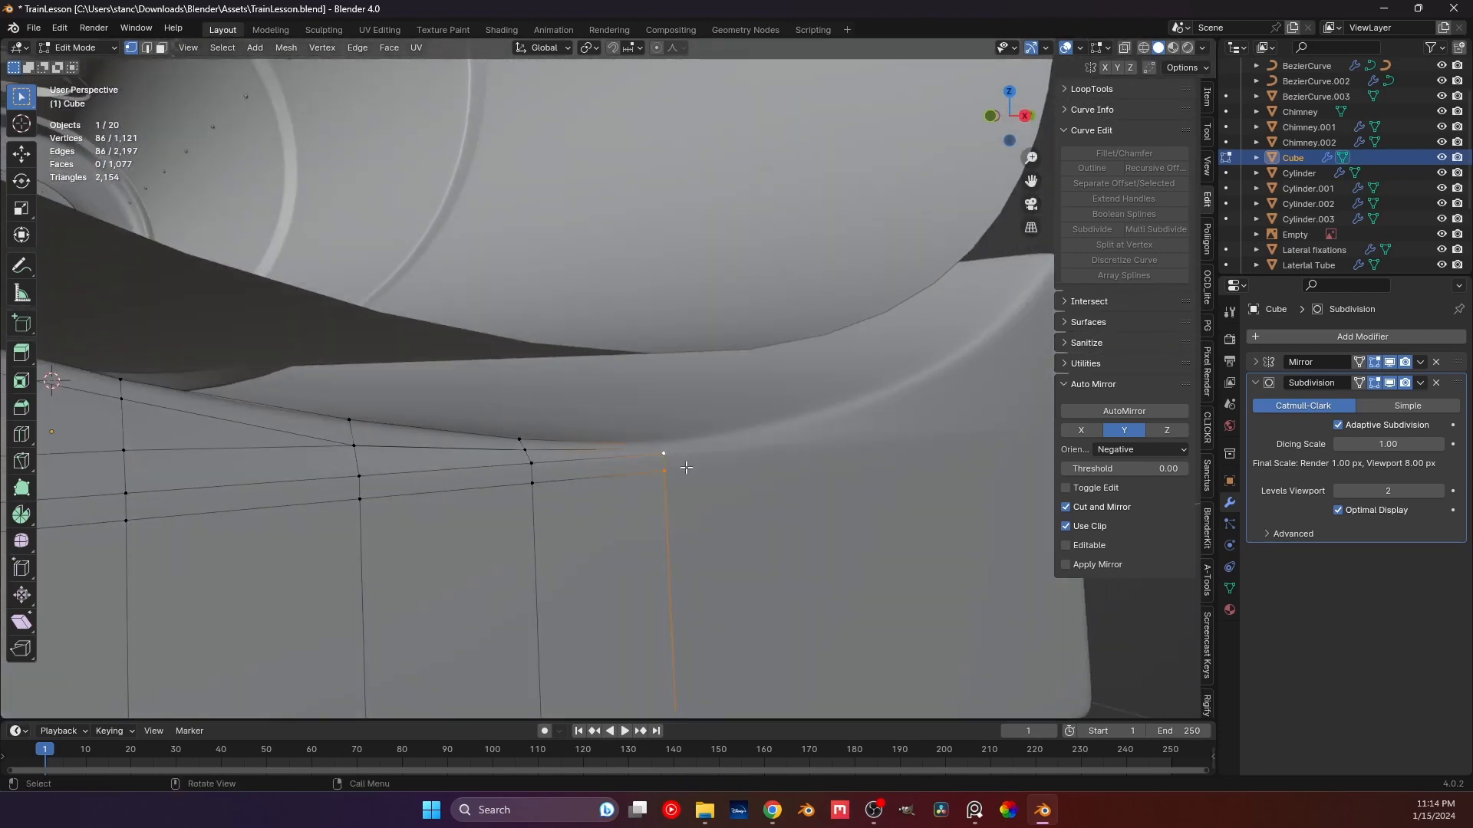
pyautogui.click(664, 453)
pyautogui.hotkey('alt', 'z')
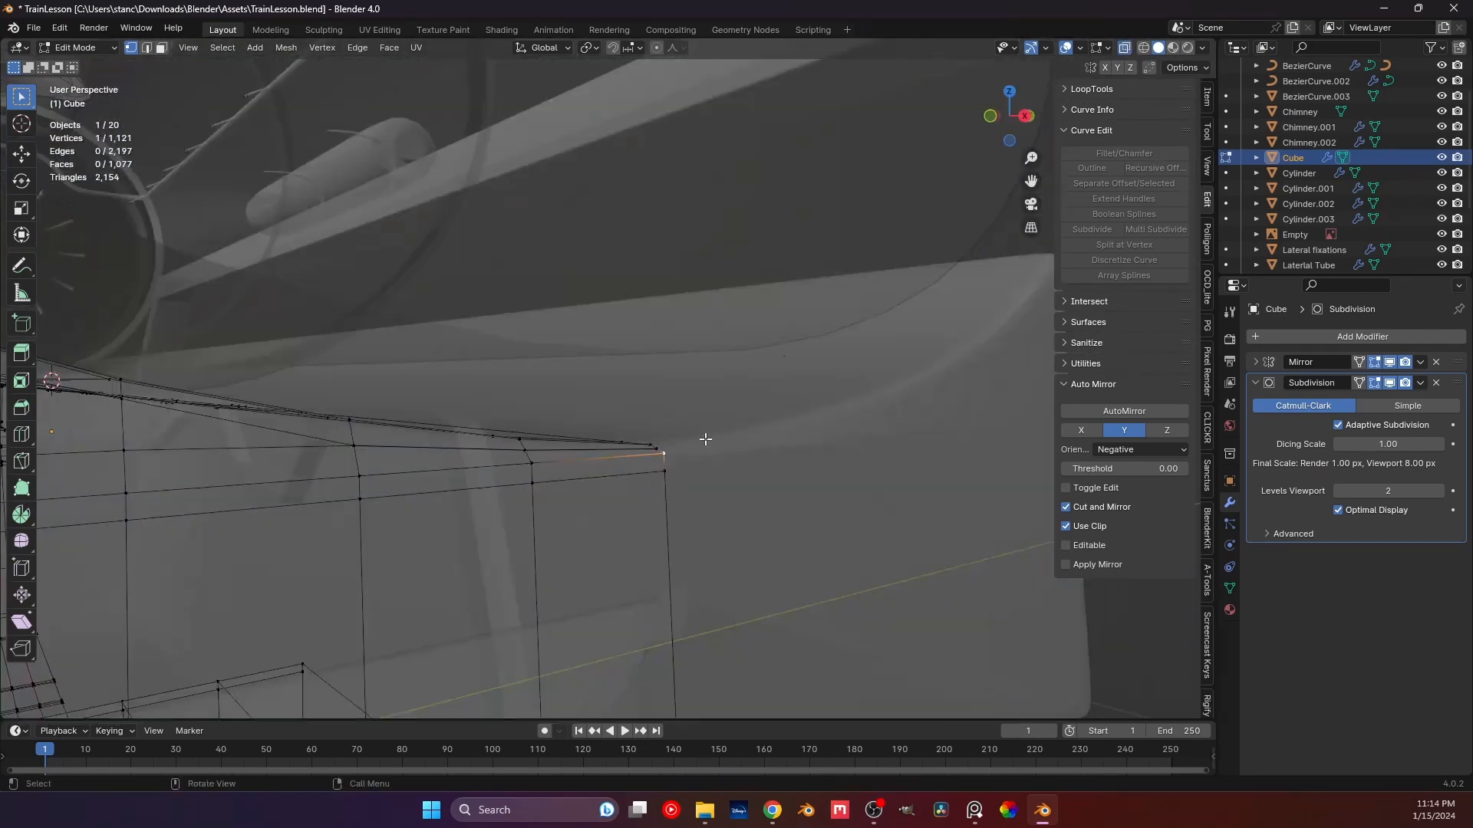
pyautogui.moveTo(706, 439); pyautogui.dragTo(674, 483, button='middle')
pyautogui.hotkey('shift', 'v')
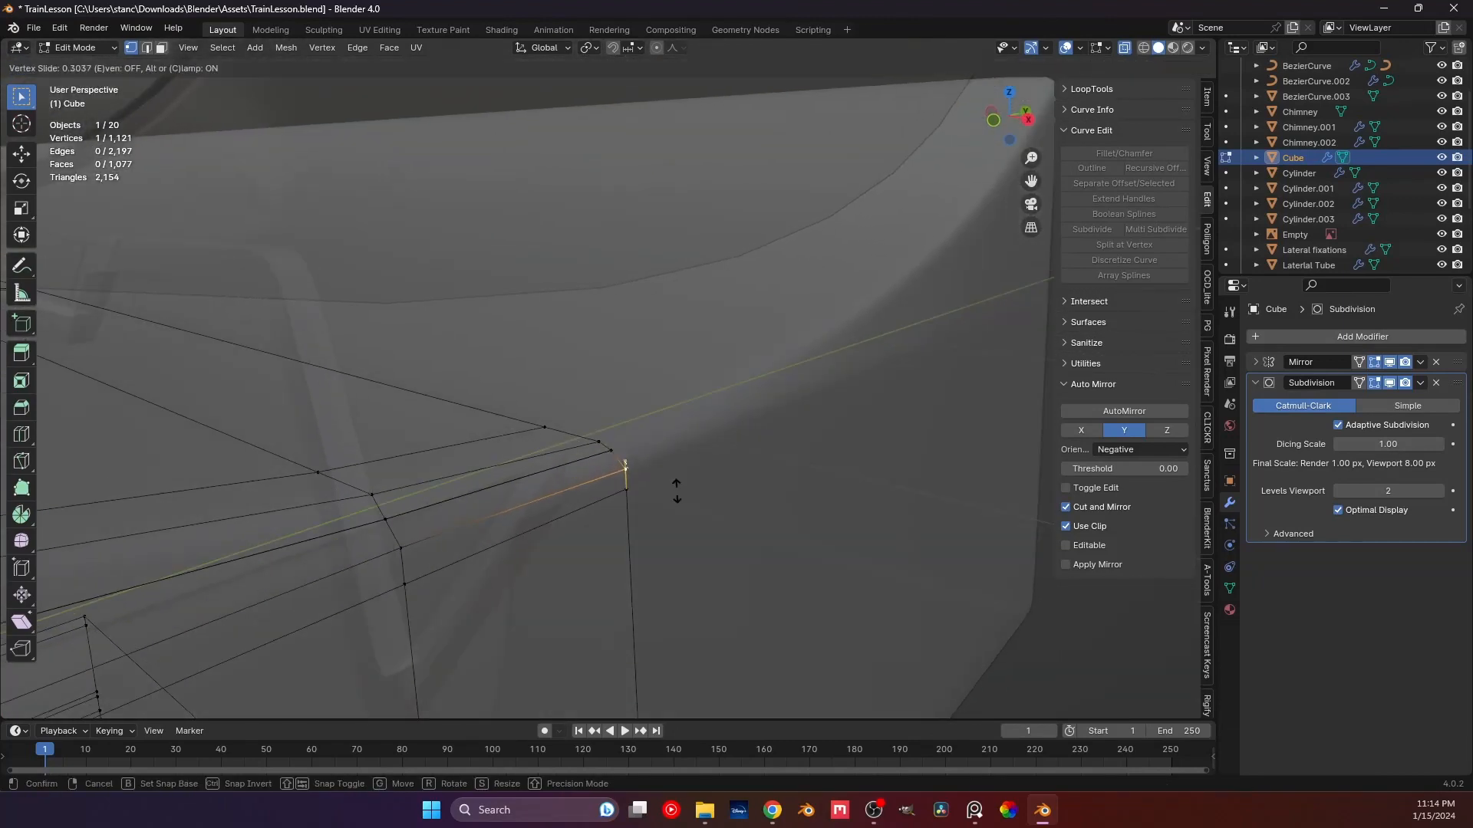
pyautogui.click(676, 491)
pyautogui.hotkey('ctrl', 'z')
pyautogui.hotkey('shift', 'v')
pyautogui.rightClick(622, 460)
# Vertex-slide the overlapping vertex in the second row from the frame's end inward along the upper edge, by a factor of about 0.51.
pyautogui.moveTo(624, 483); pyautogui.dragTo(270, 494, button='middle')
pyautogui.hotkey('shift', 'v')
pyautogui.click(532, 437)
pyautogui.press('g')
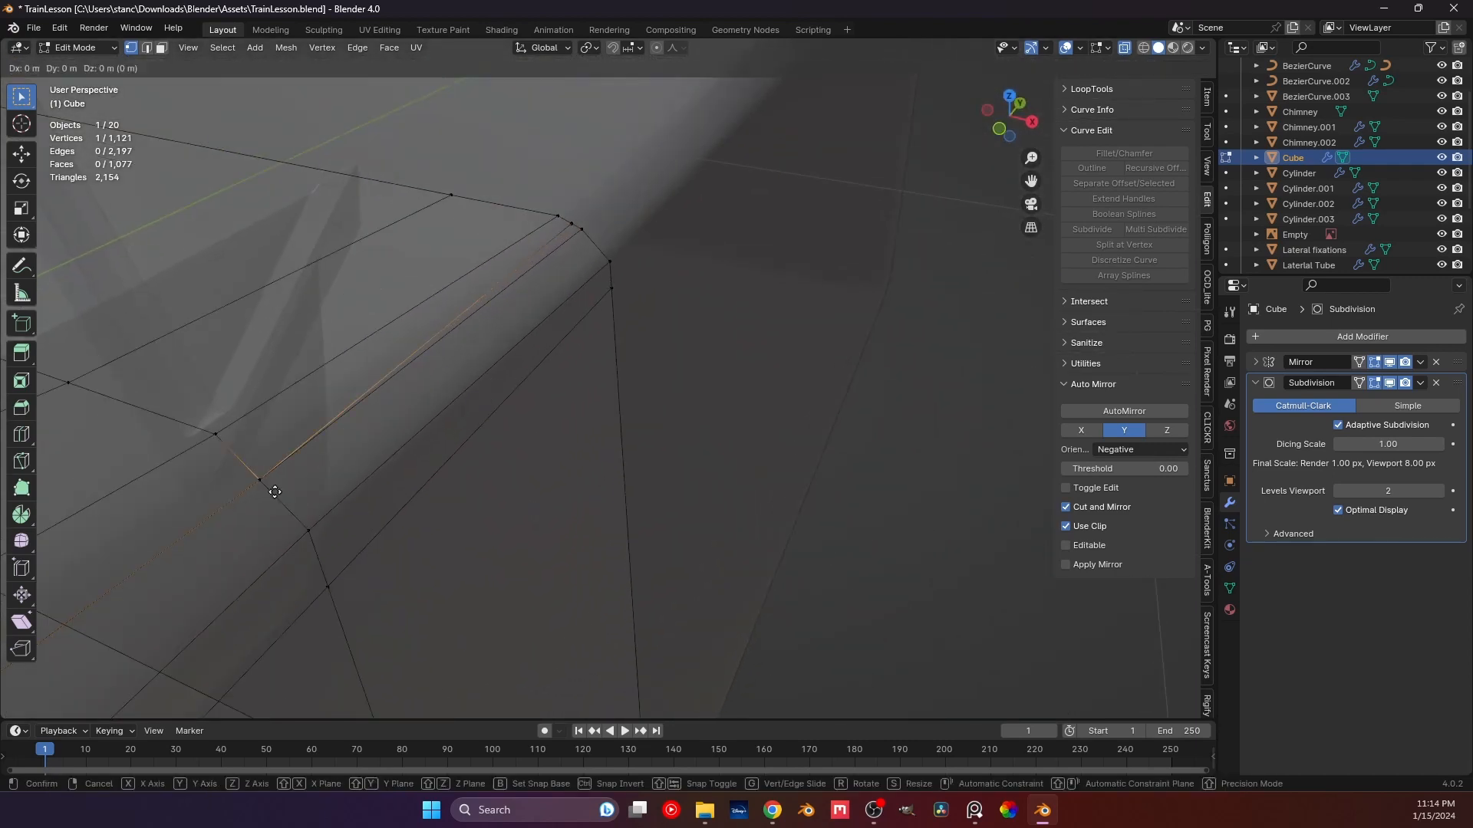
pyautogui.press('g')
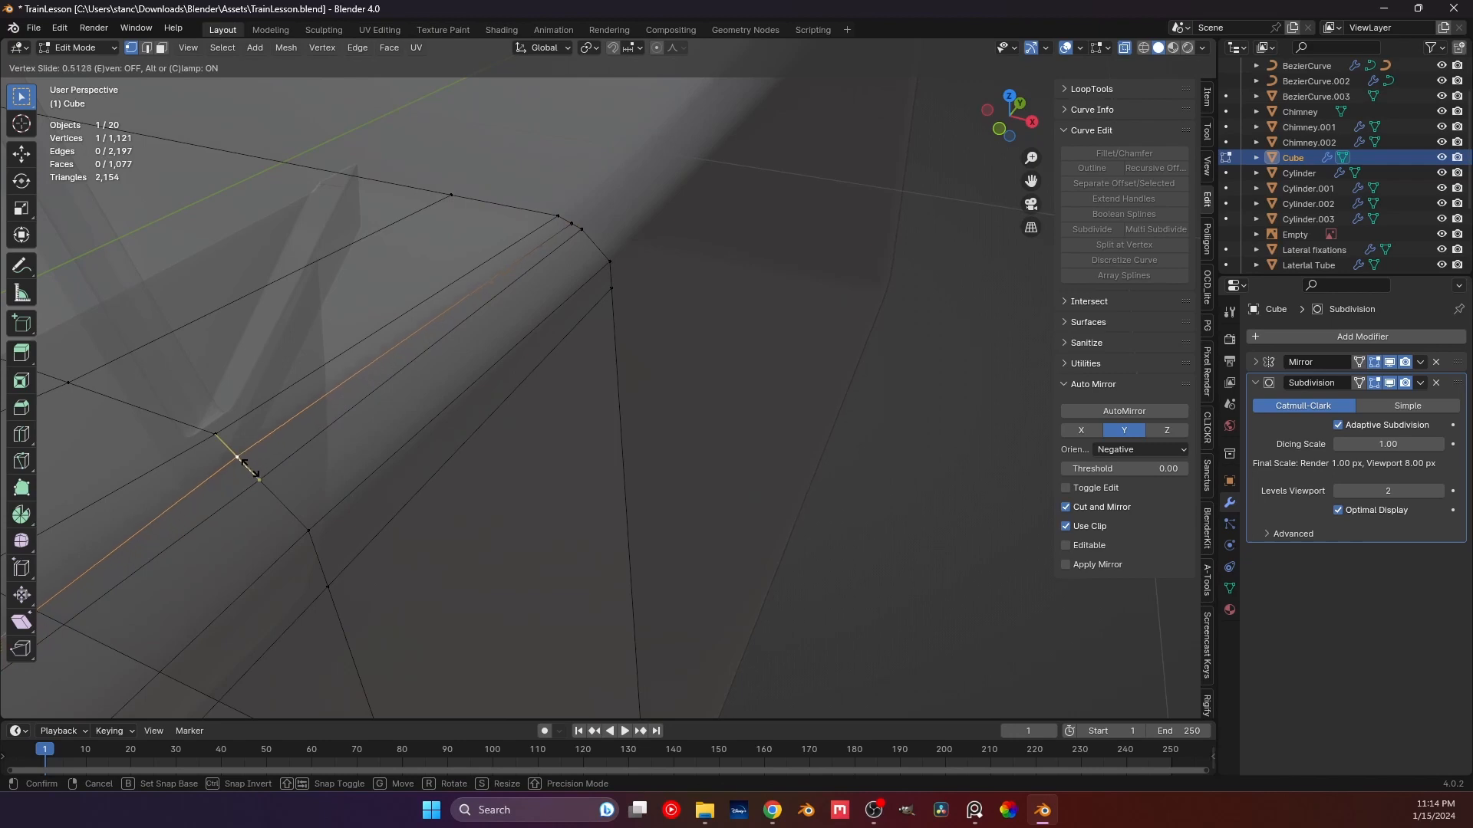
pyautogui.click(244, 463)
# Vertex-slide the overlapping vertex in the third row from the frame's end inward with factor 0.595, and clear the selection.
pyautogui.moveTo(260, 480); pyautogui.dragTo(414, 500, button='middle')
pyautogui.press('g')
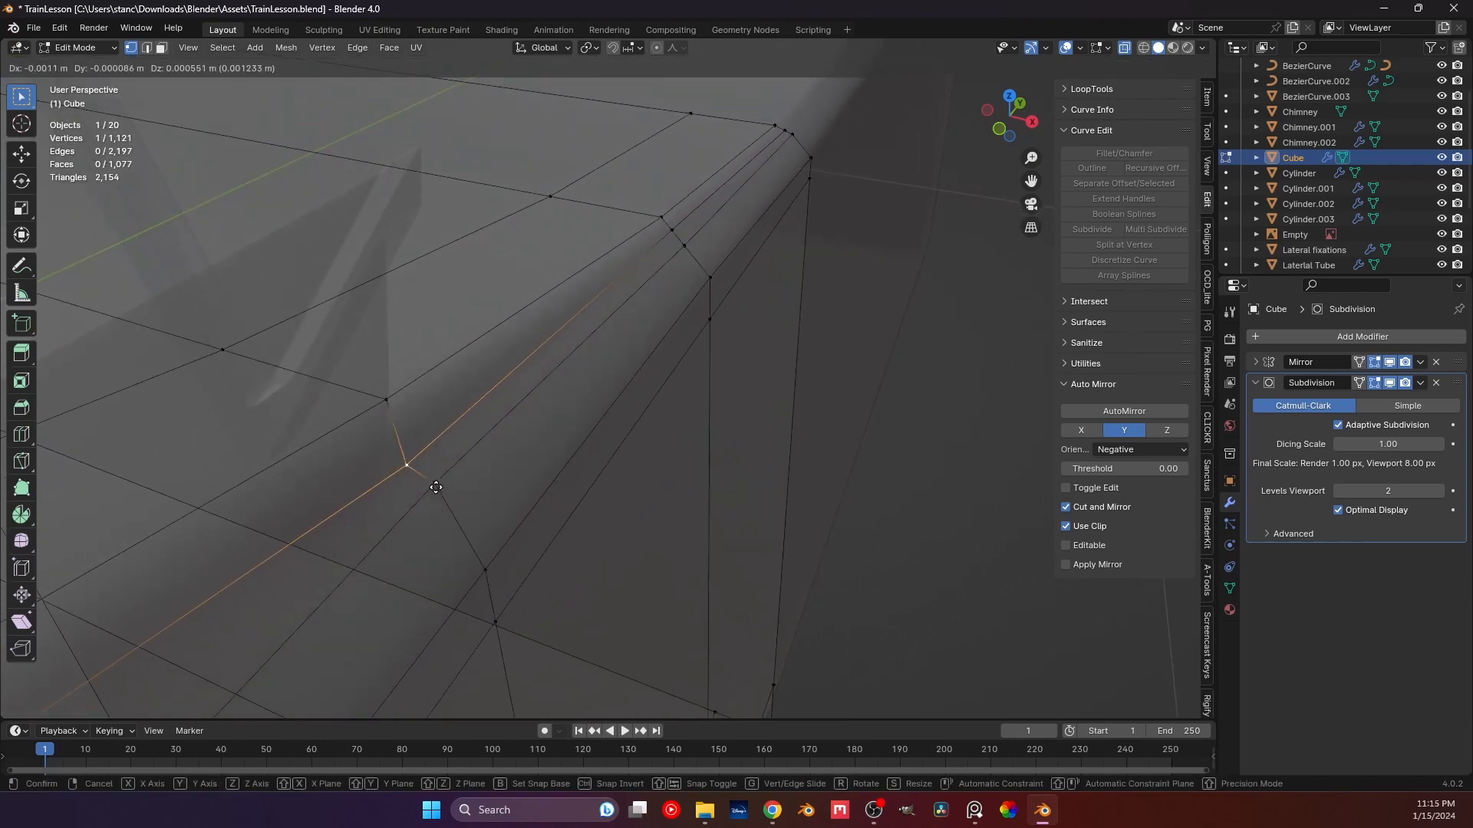
pyautogui.press('g')
pyautogui.click(423, 457)
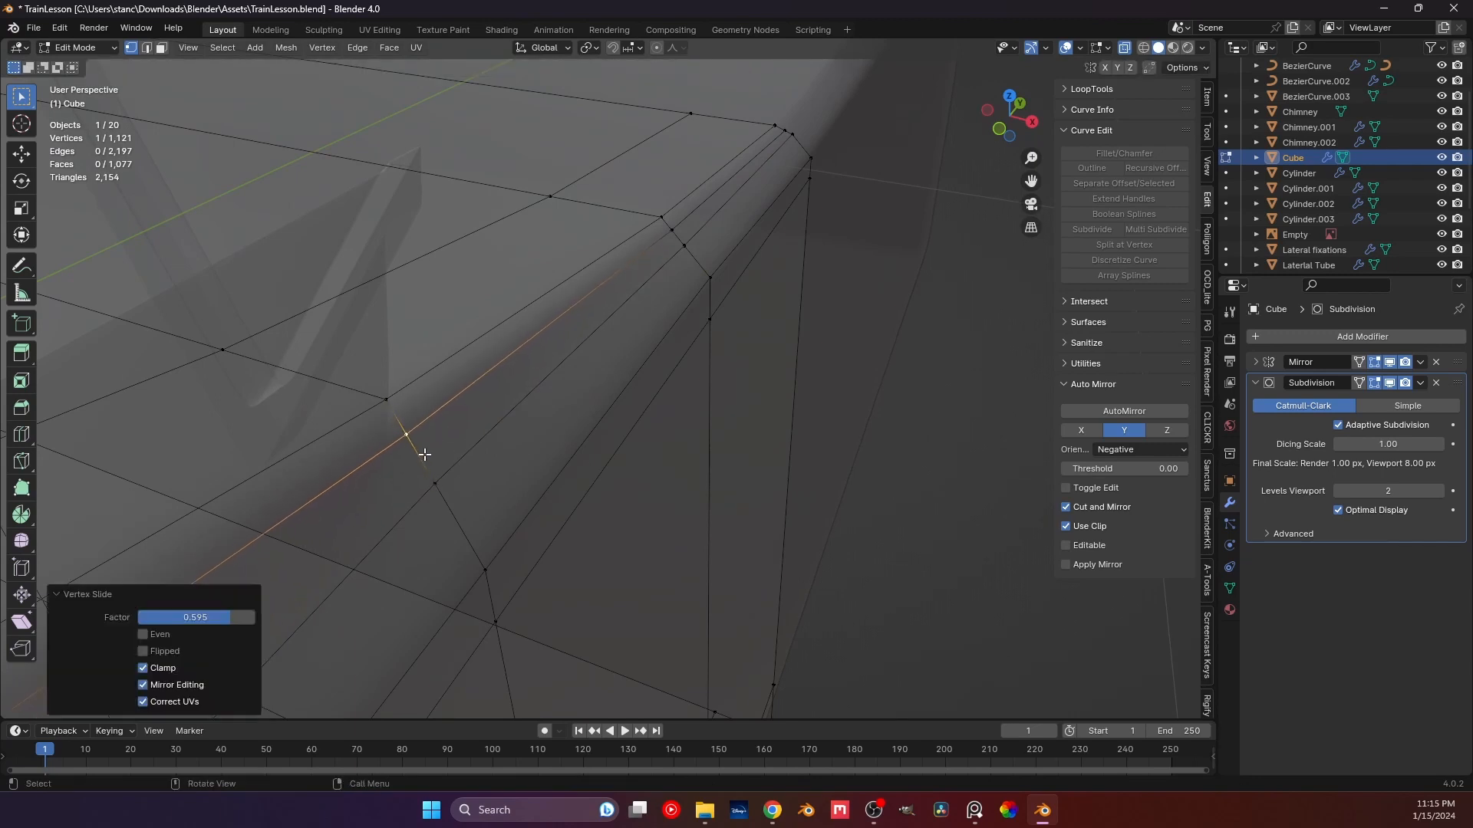
pyautogui.moveTo(424, 454); pyautogui.dragTo(781, 435, button='middle')
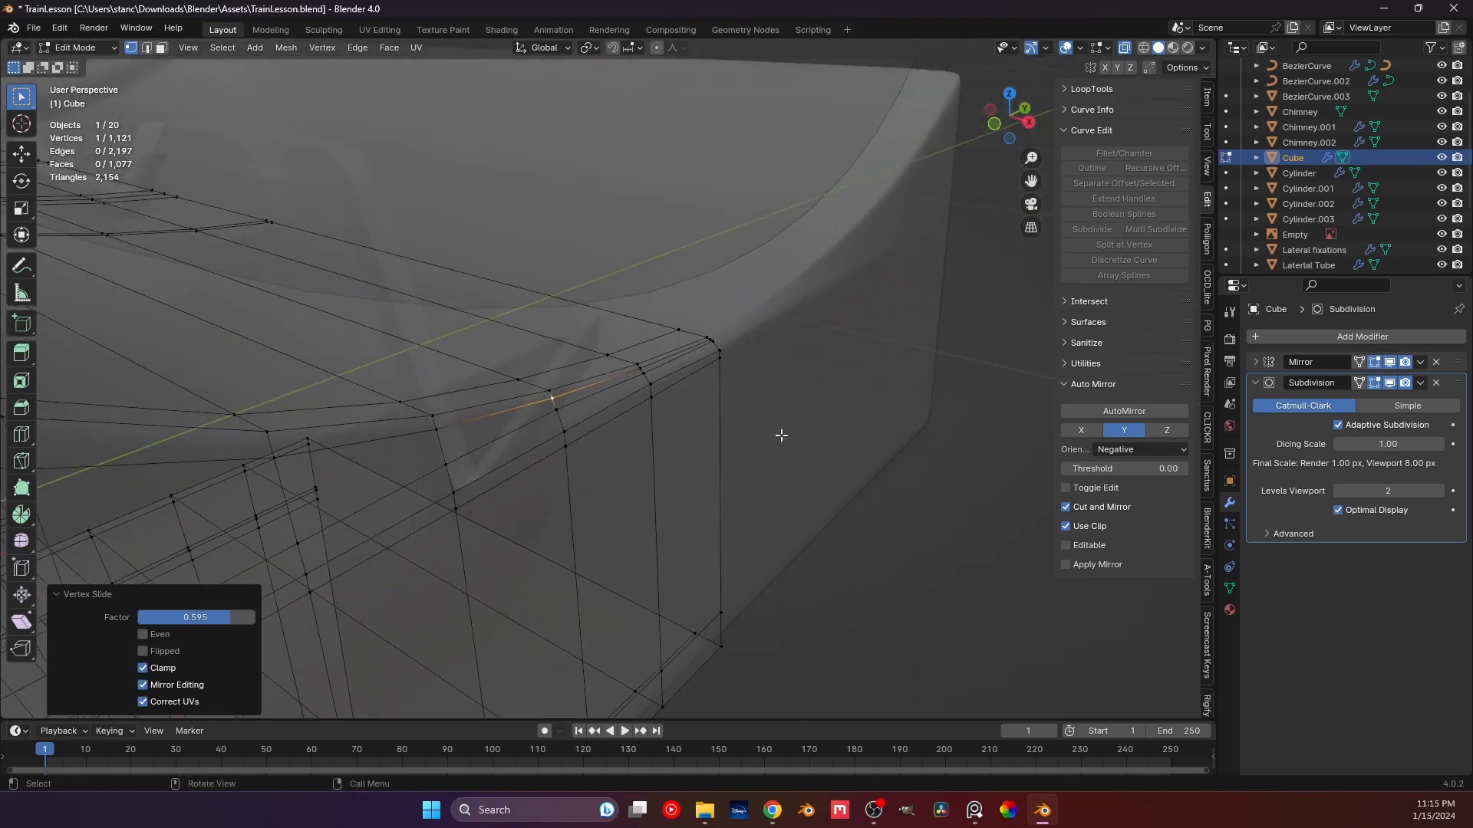
pyautogui.click(934, 476)
# Return to Object Mode, deselect the side frame and turn off X-ray.
pyautogui.moveTo(557, 485)
pyautogui.mouseDown(button='middle')
pyautogui.moveTo(542, 504)
pyautogui.moveTo(577, 481)
pyautogui.mouseUp(button='middle')
pyautogui.press('Tab')
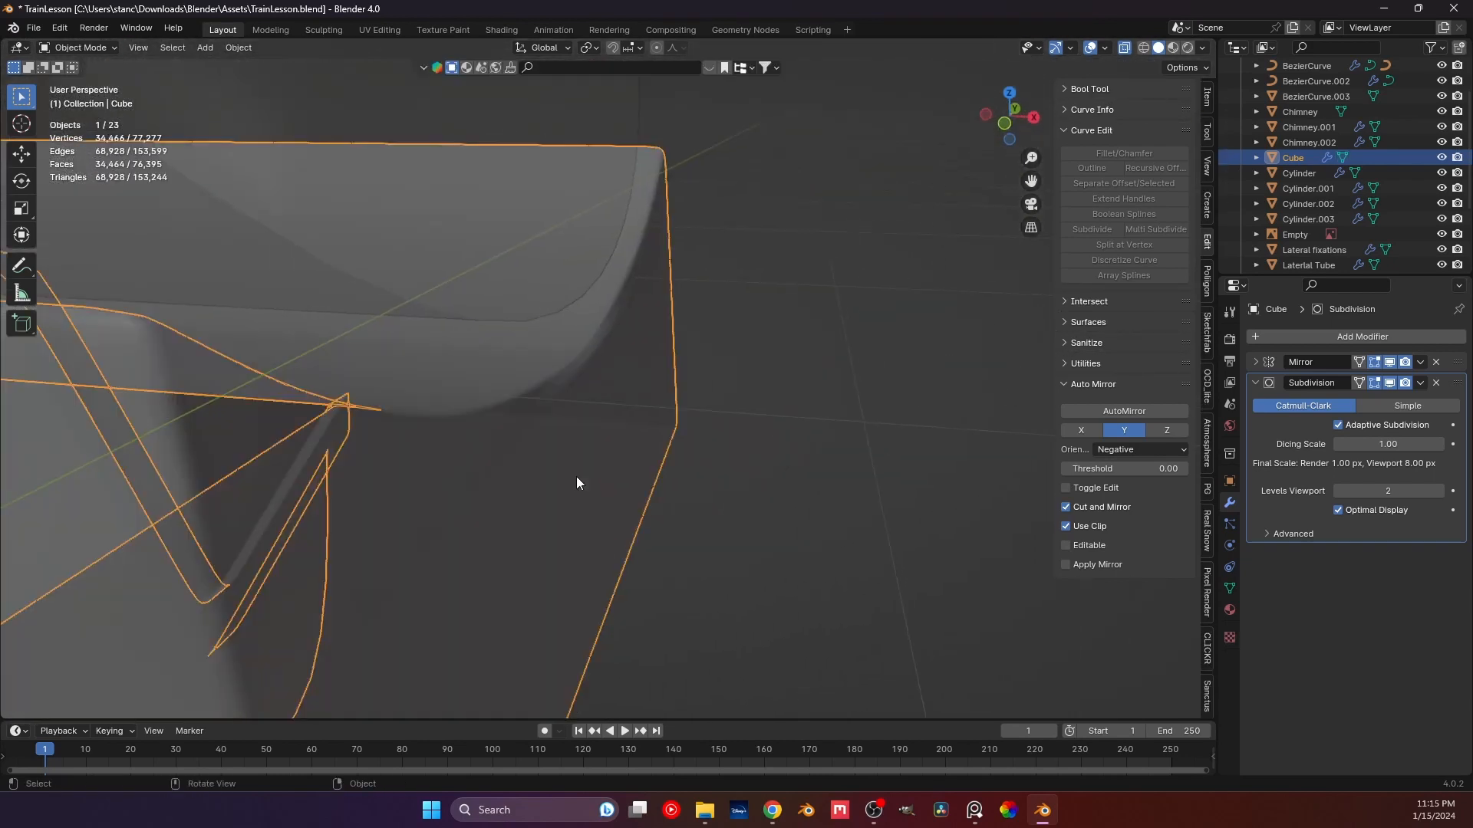
pyautogui.scroll(-3, 576, 480)
pyautogui.click(822, 466)
pyautogui.click(1123, 48)
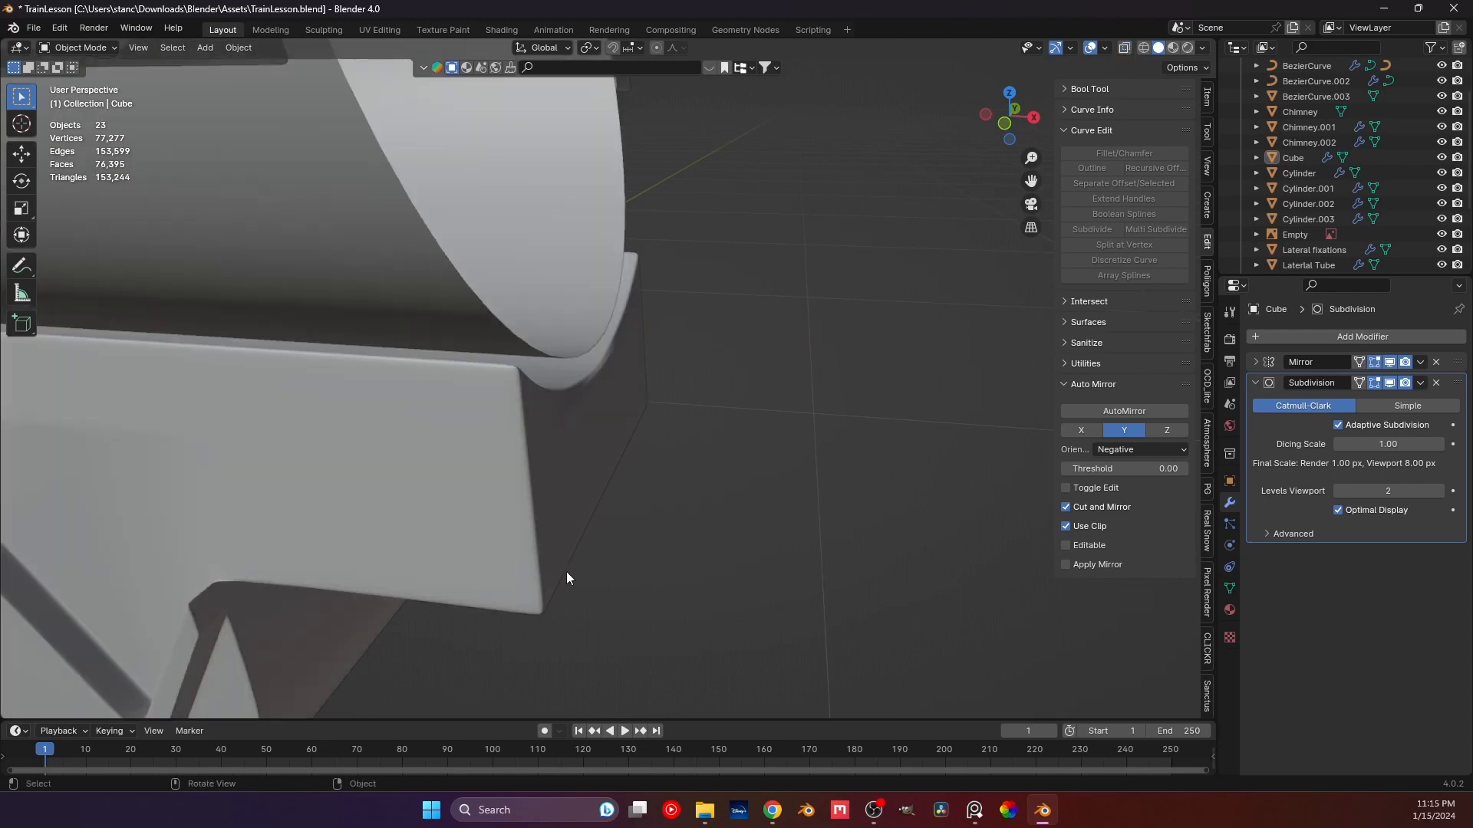
# Check the frame's end and the whole locomotive from several angles, and save the file.
pyautogui.moveTo(567, 572); pyautogui.dragTo(454, 466, button='middle')
pyautogui.scroll(-6, 455, 466)
pyautogui.moveTo(621, 503); pyautogui.dragTo(415, 495, button='middle')
pyautogui.press('Tab')
pyautogui.press('Tab')
pyautogui.scroll(-4, 594, 506)
pyautogui.scroll(-3, 522, 509)
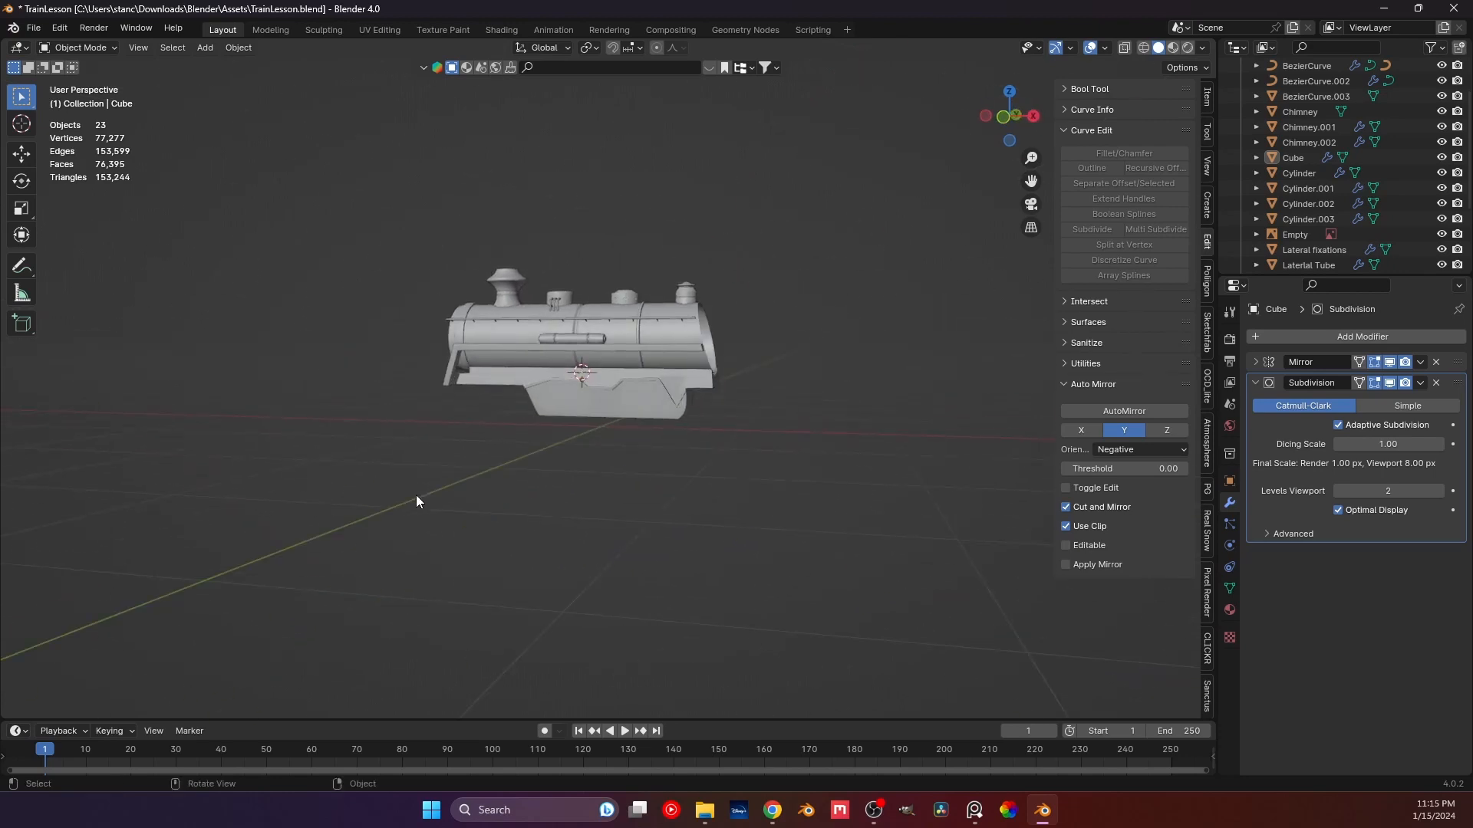
pyautogui.moveTo(416, 494); pyautogui.dragTo(701, 472, button='middle')
pyautogui.hotkey('ctrl', 's')
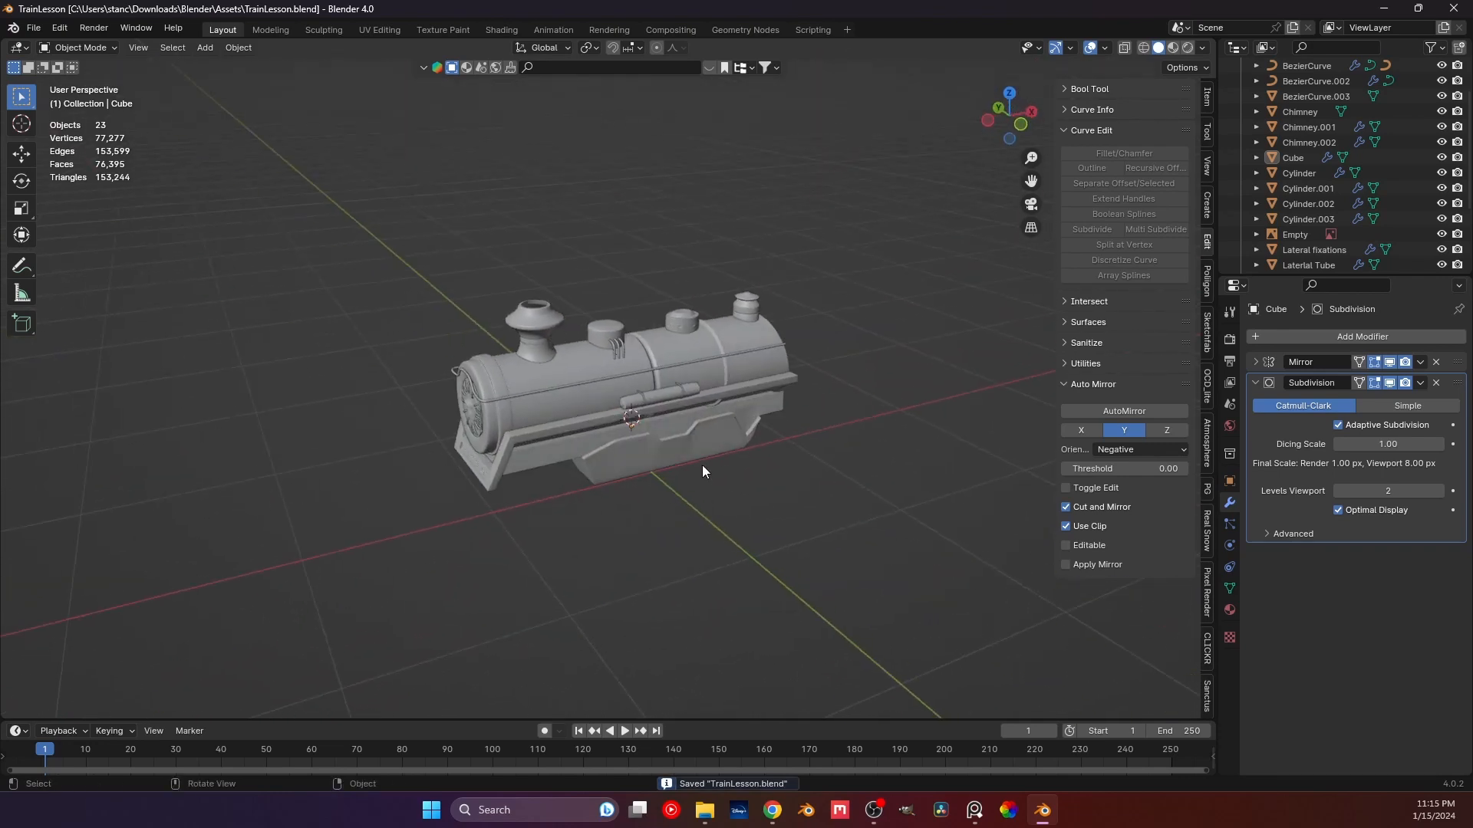